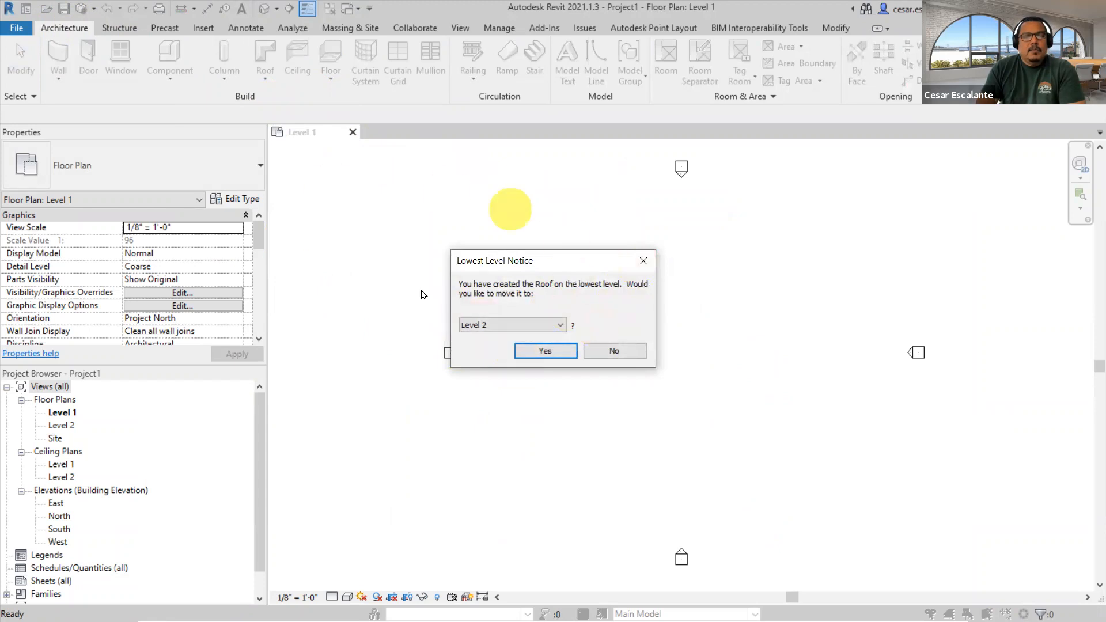
- Choose Level 1 as the level for the new roof and accept it in the Lowest Level Notice
left_click(541, 326)
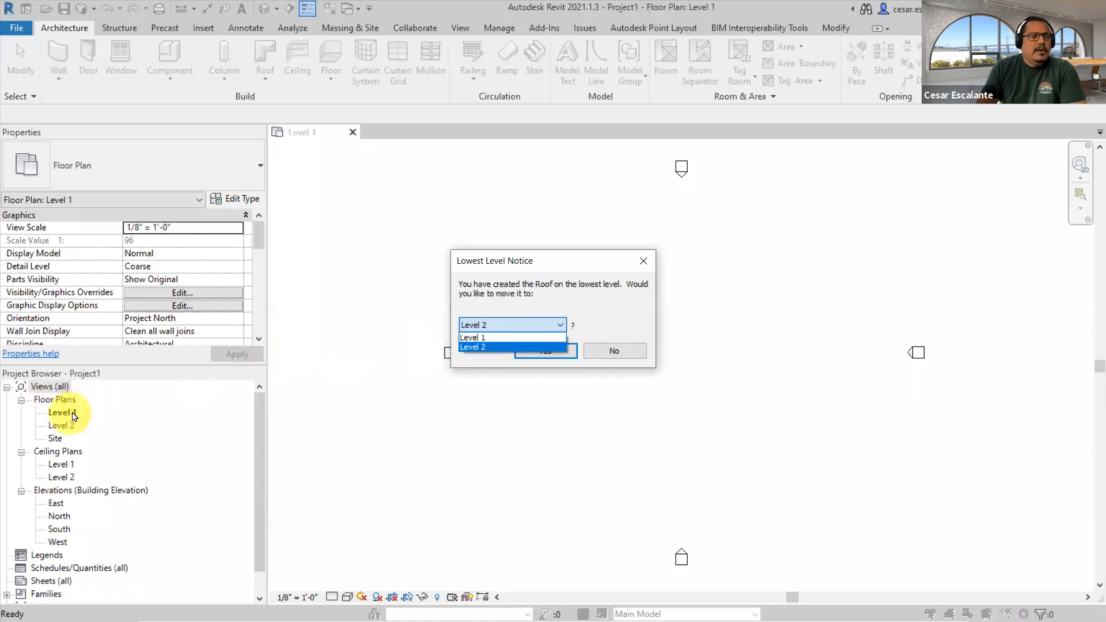
left_click(503, 341)
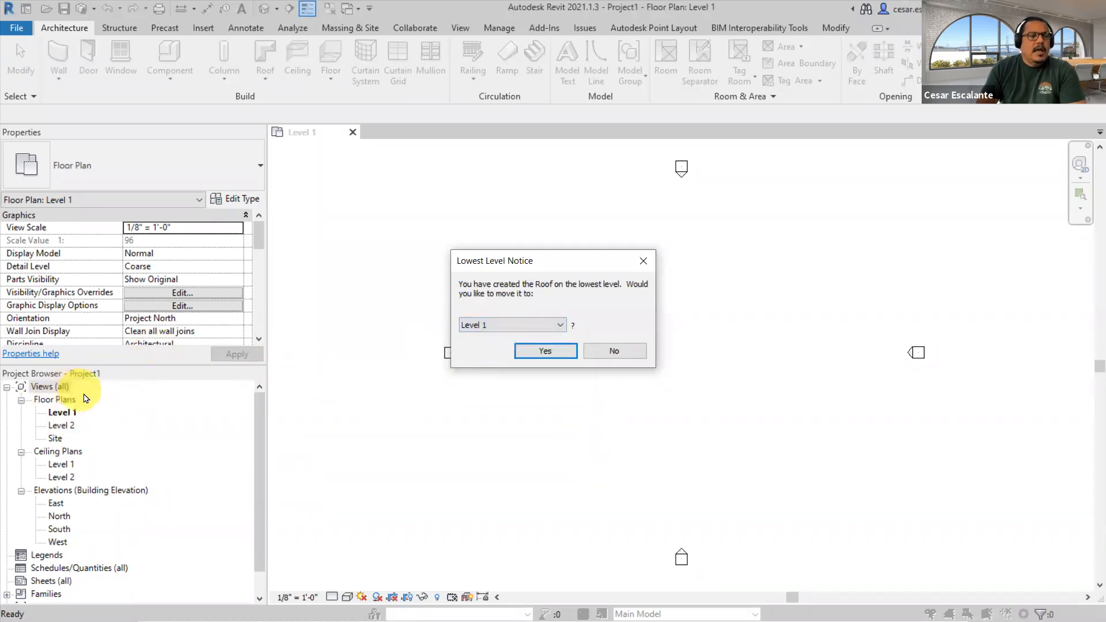
left_click(545, 352)
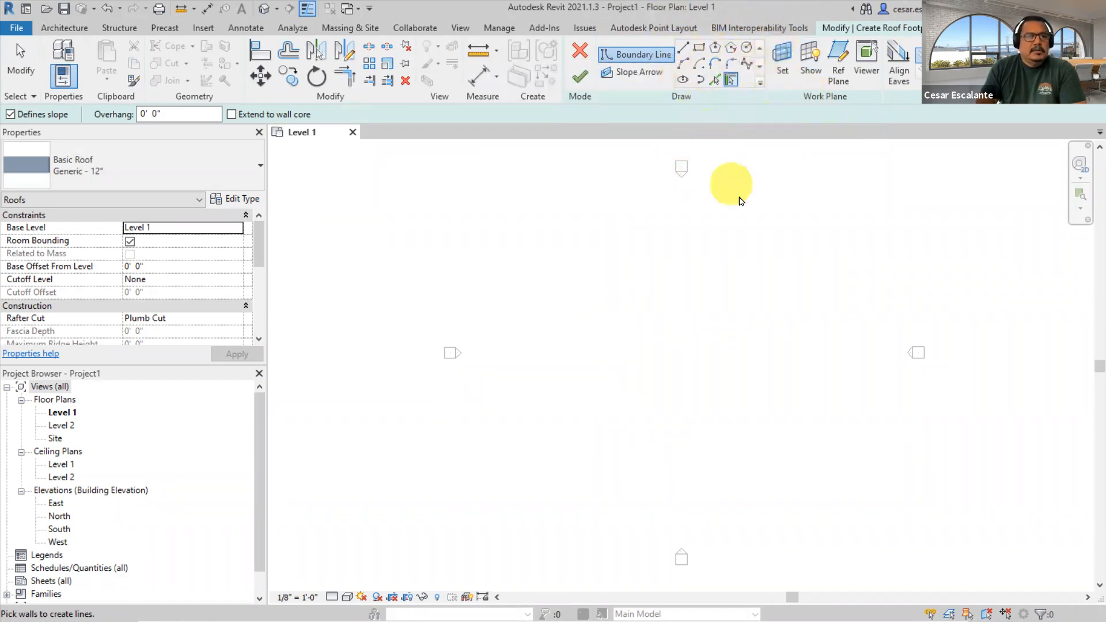
- Sketch a rectangular, slope-defining roof boundary about 66'-6" by 35'-6" between the elevation markers
left_click(699, 51)
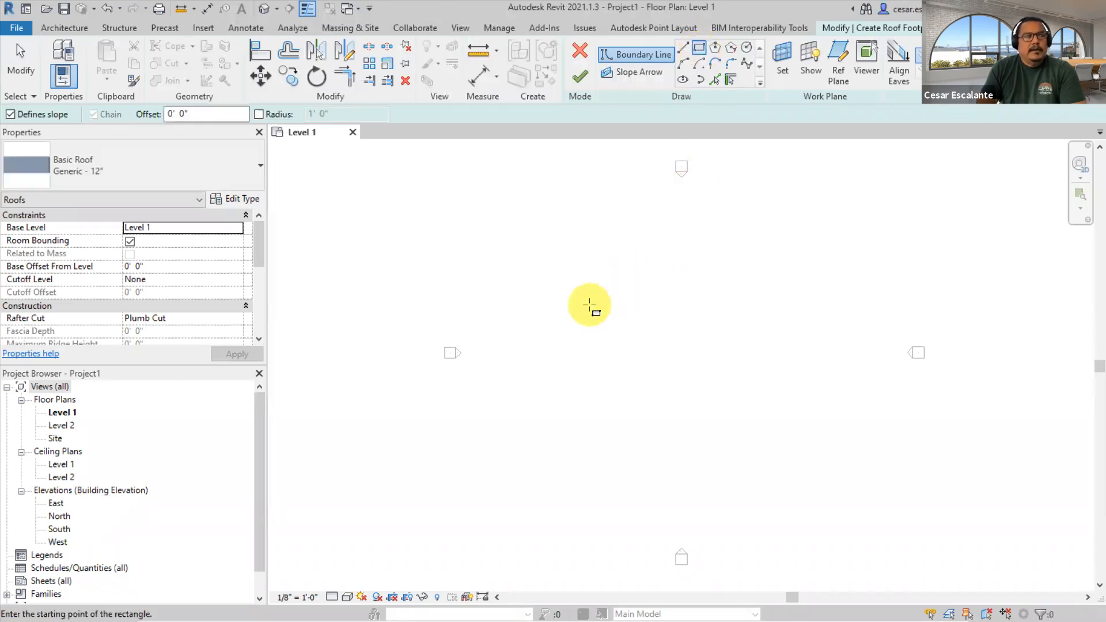
left_click(582, 305)
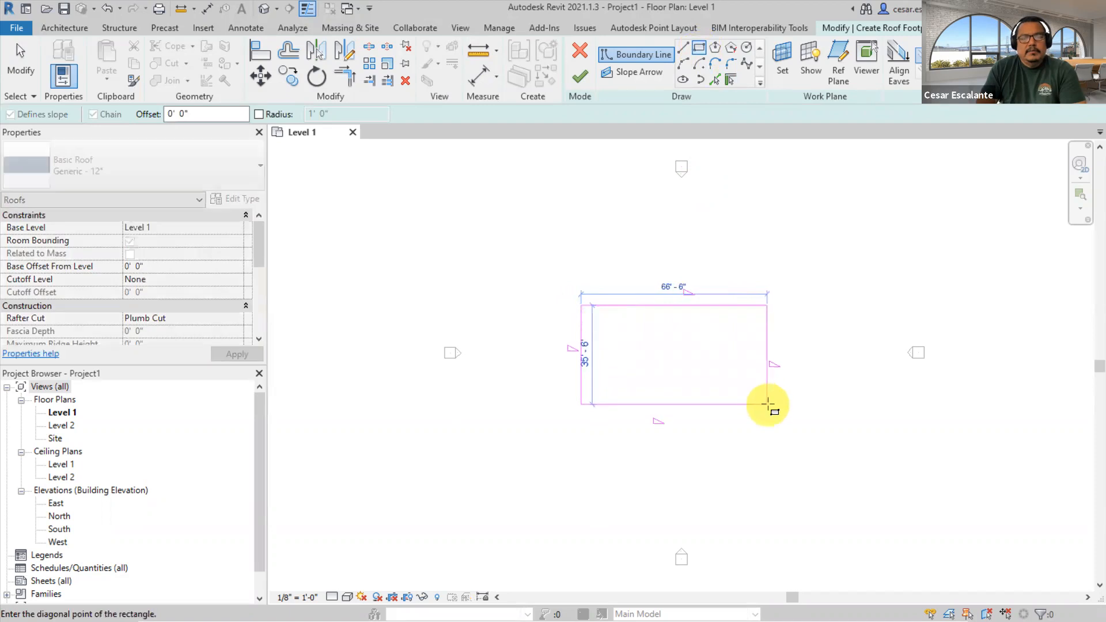
left_click(769, 406)
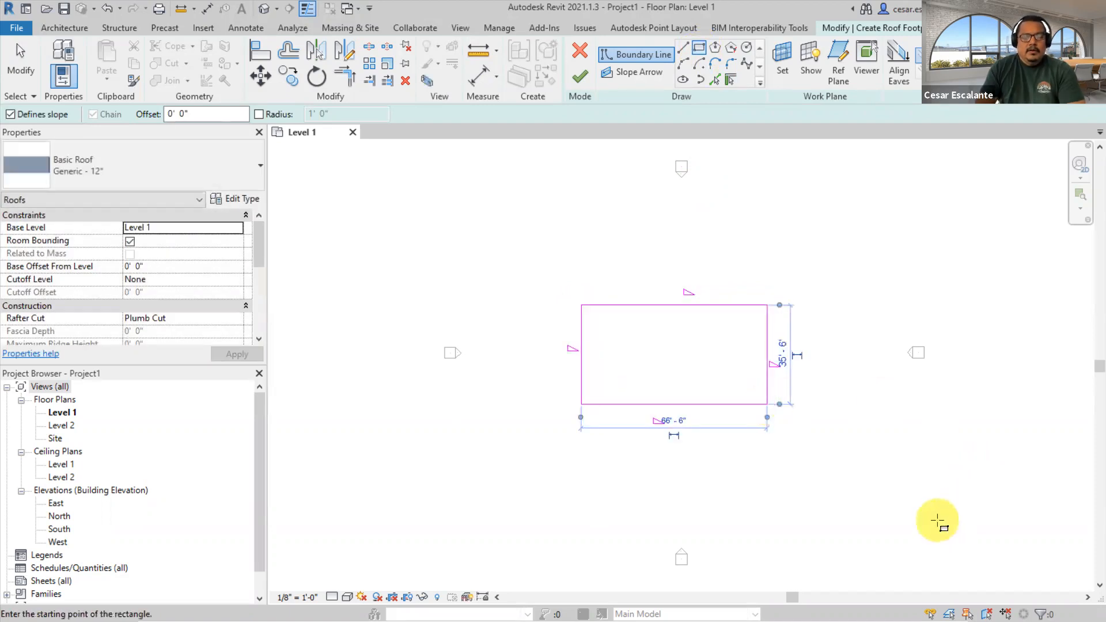
key("ctrl+2")
mouse_move(687, 281)
left_mouse_down()
mouse_move(677, 313)
mouse_move(693, 283)
left_mouse_up()
mouse_move(777, 346)
left_mouse_down()
mouse_move(752, 353)
mouse_move(783, 360)
mouse_move(786, 348)
left_mouse_up()
mouse_move(664, 409)
left_mouse_down()
mouse_move(647, 440)
mouse_move(657, 408)
left_mouse_up()
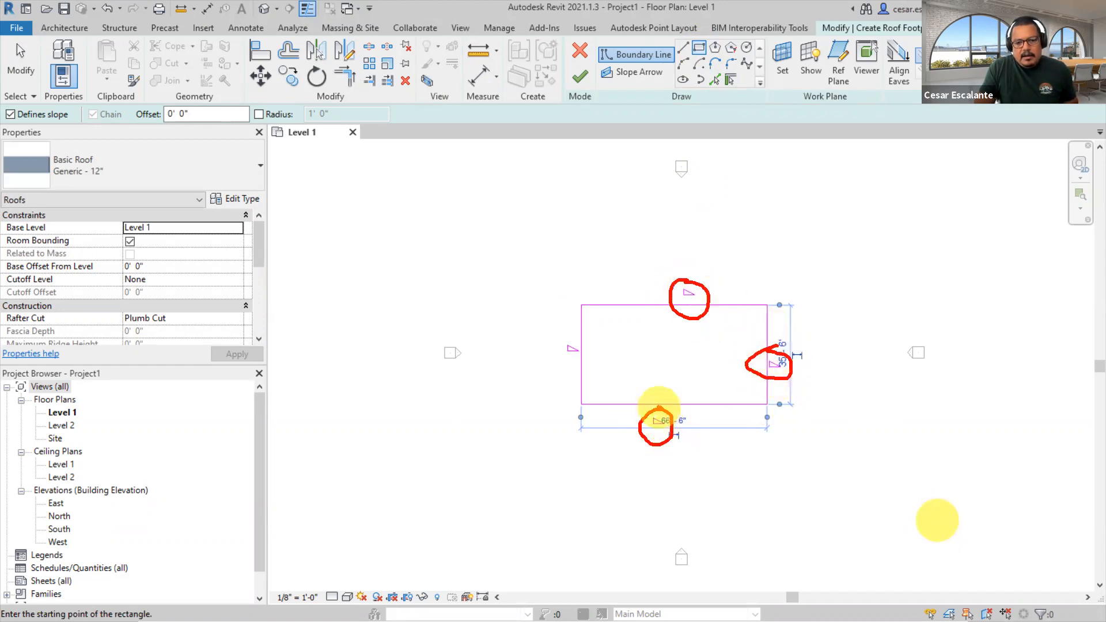
mouse_move(588, 339)
left_mouse_down()
mouse_move(554, 344)
mouse_move(578, 331)
left_mouse_up()
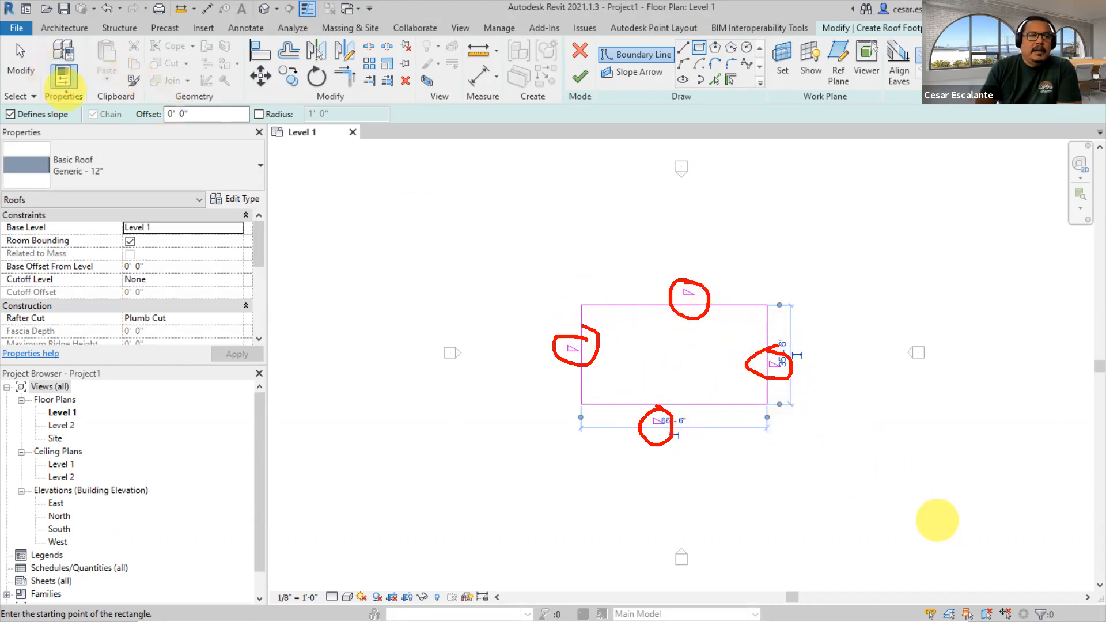
mouse_move(73, 99)
left_mouse_down()
mouse_move(23, 104)
mouse_move(7, 121)
mouse_move(57, 132)
mouse_move(68, 104)
left_mouse_up()
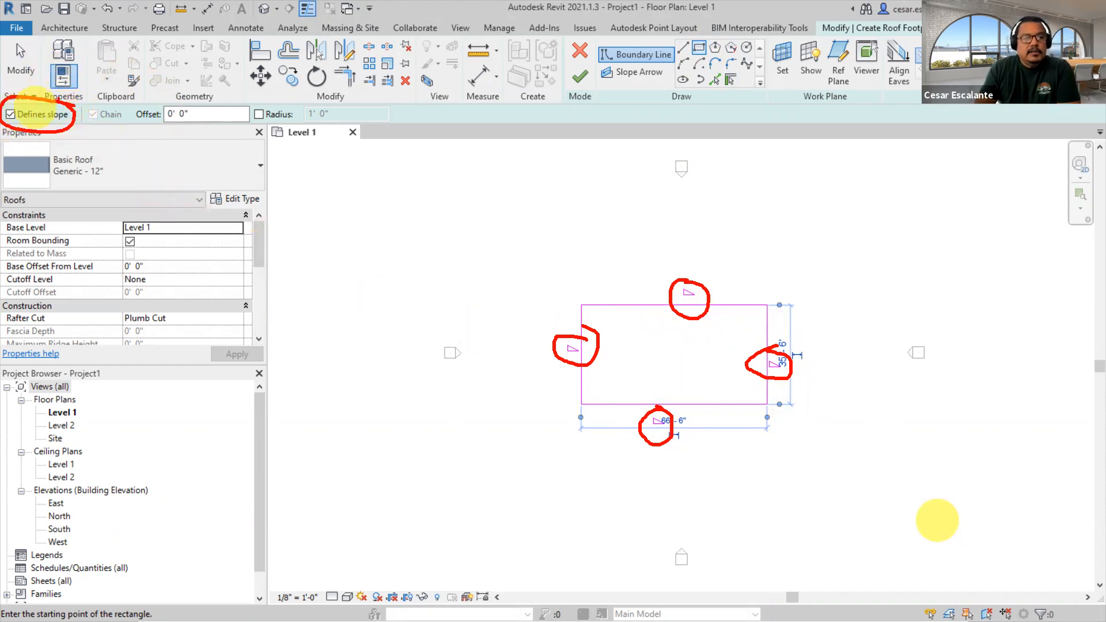
mouse_move(45, 45)
left_mouse_down()
mouse_move(18, 97)
mouse_move(37, 95)
left_mouse_up()
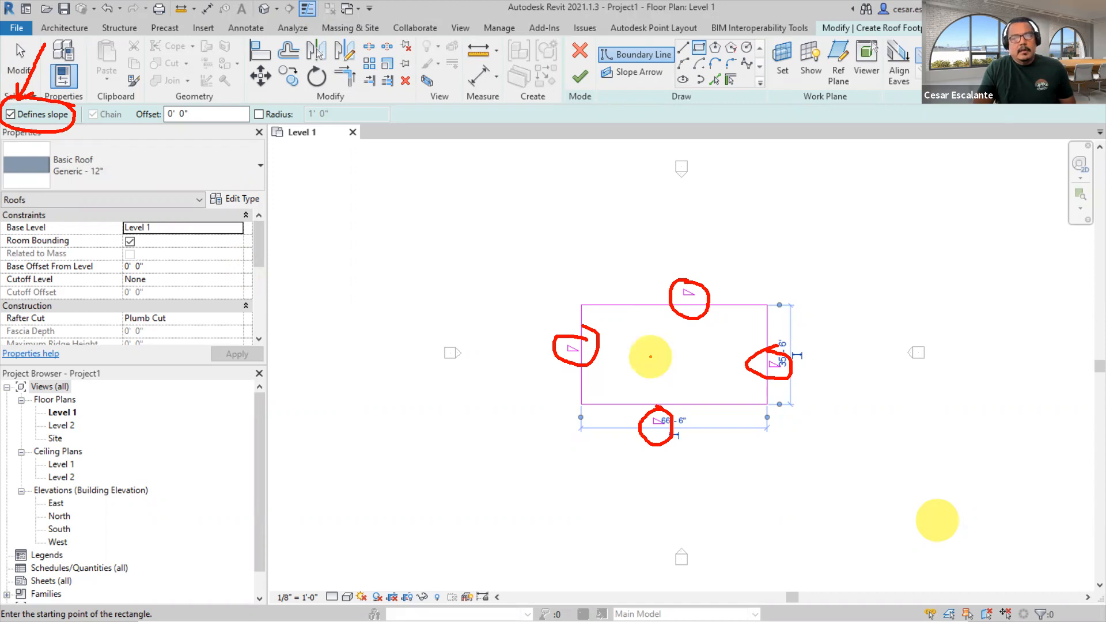
key("Escape")
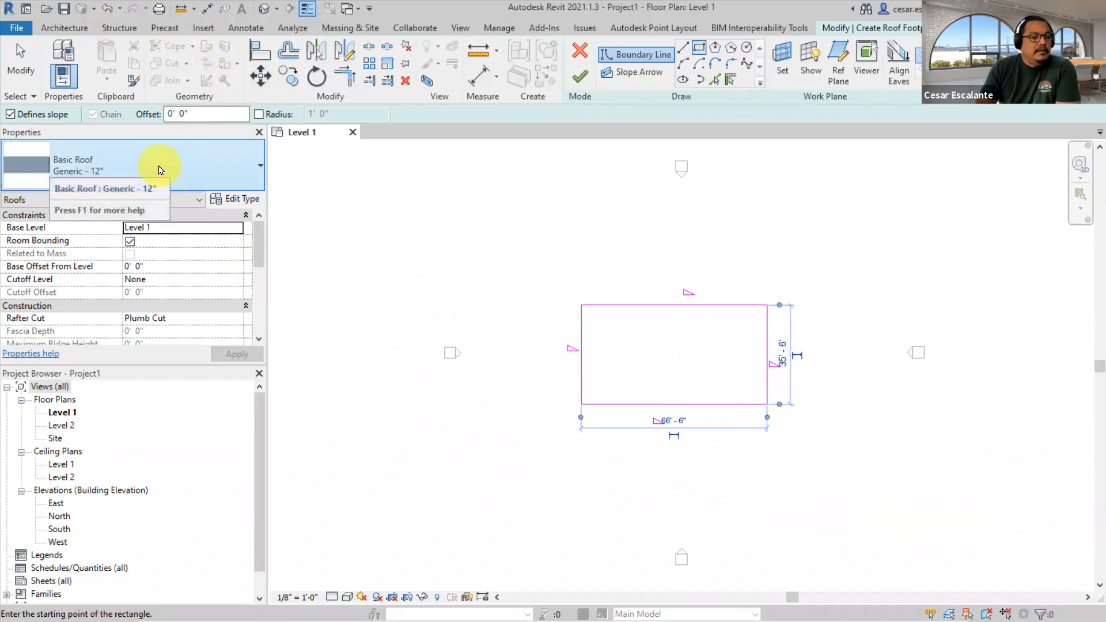
- Change the roof type to Generic - 9" and inspect its layer assembly without modifying it
left_click(160, 169)
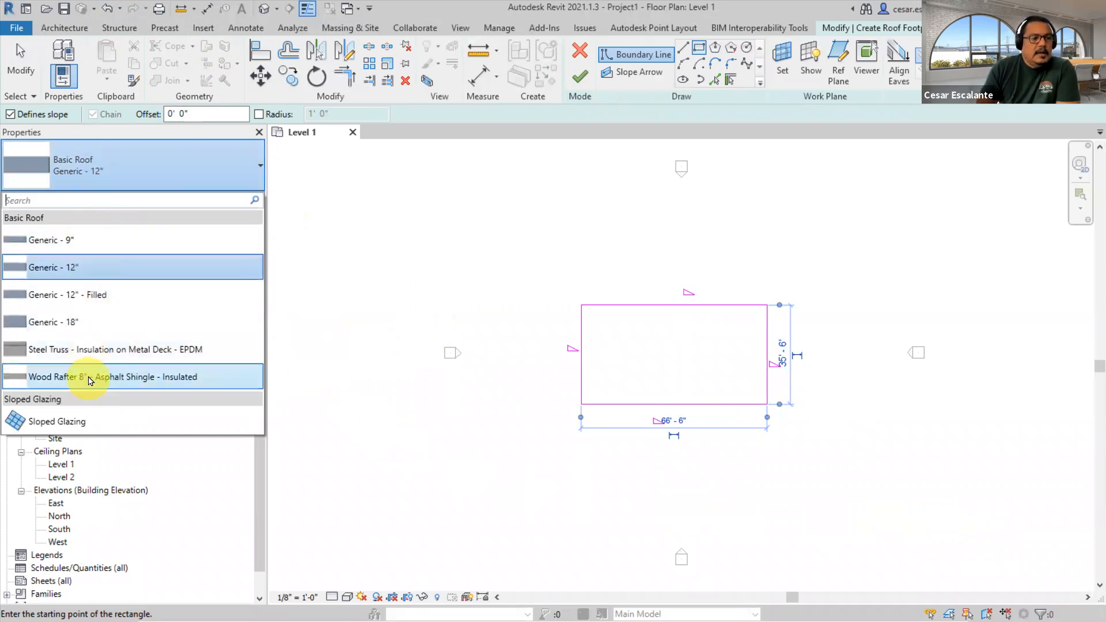
left_click(65, 241)
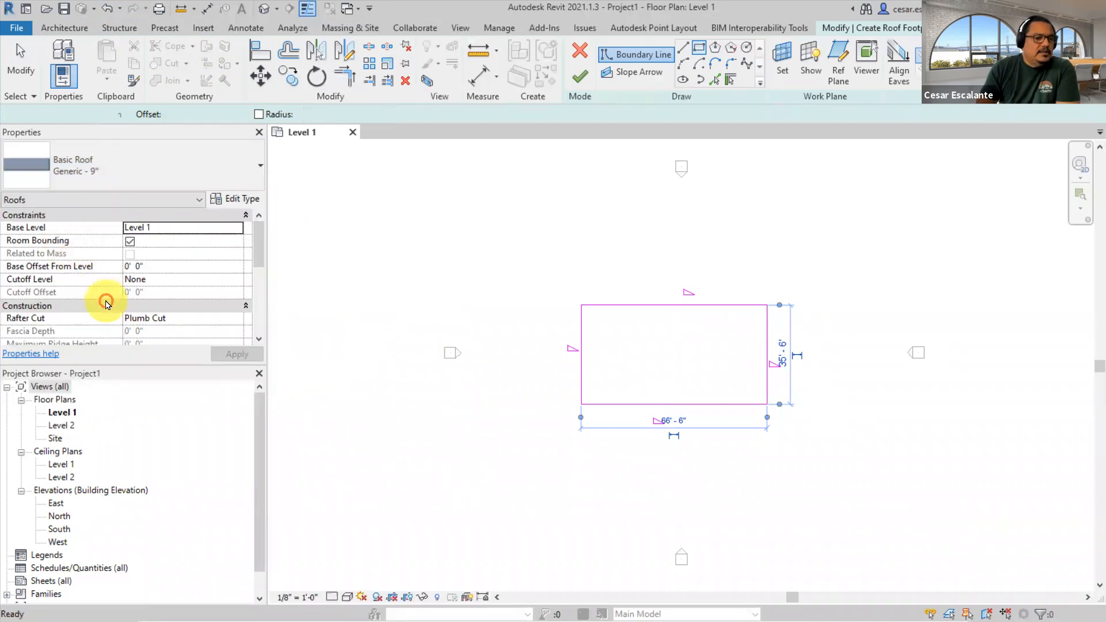
left_click(240, 199)
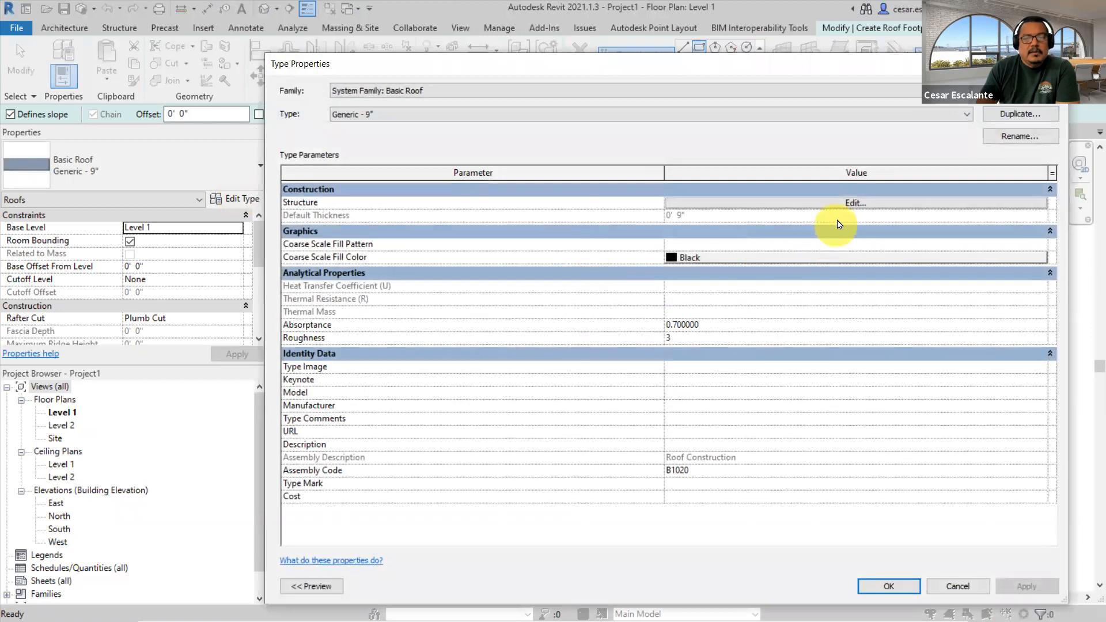
left_click(837, 236)
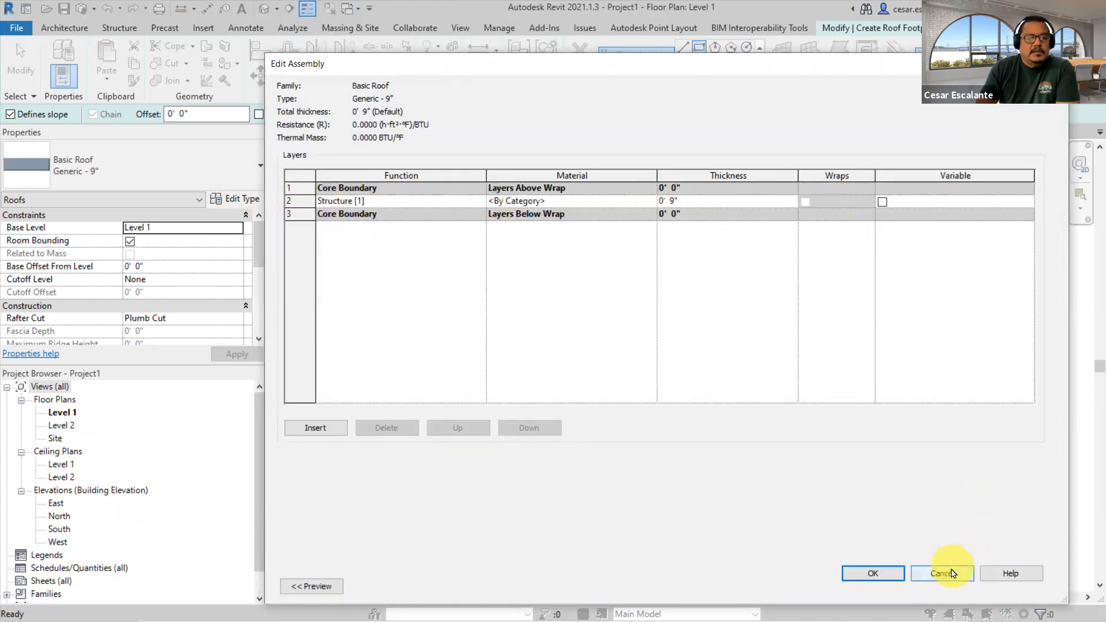
left_click(944, 572)
left_click(957, 586)
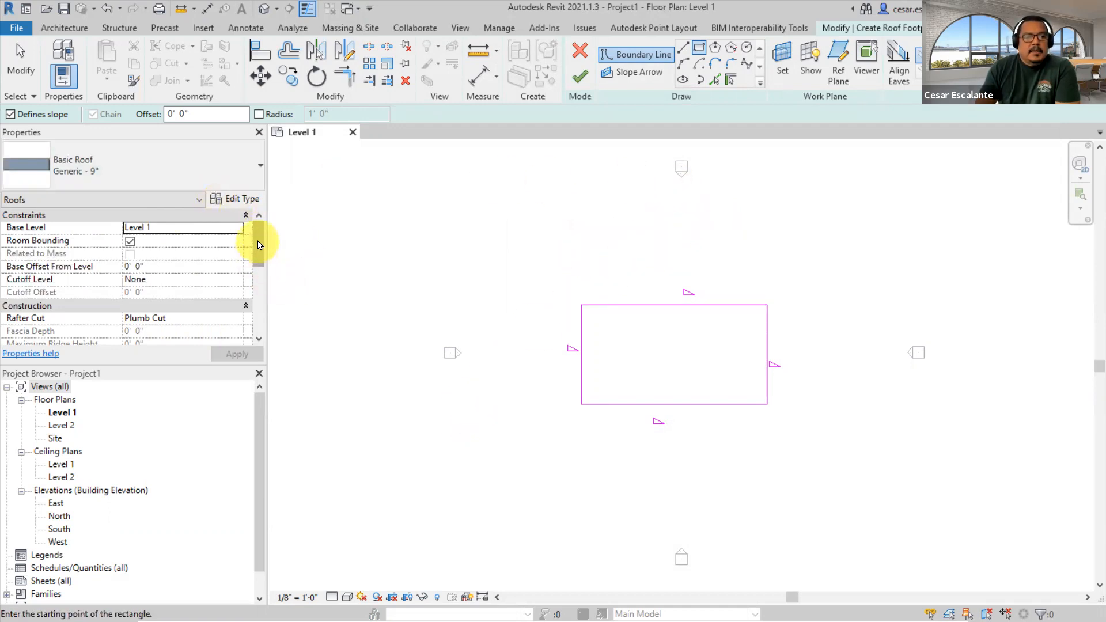
- Open the roof's Slope value for editing, leave it unaltered and exit the boundary drawing tool
left_click_drag(257, 245, 258, 283)
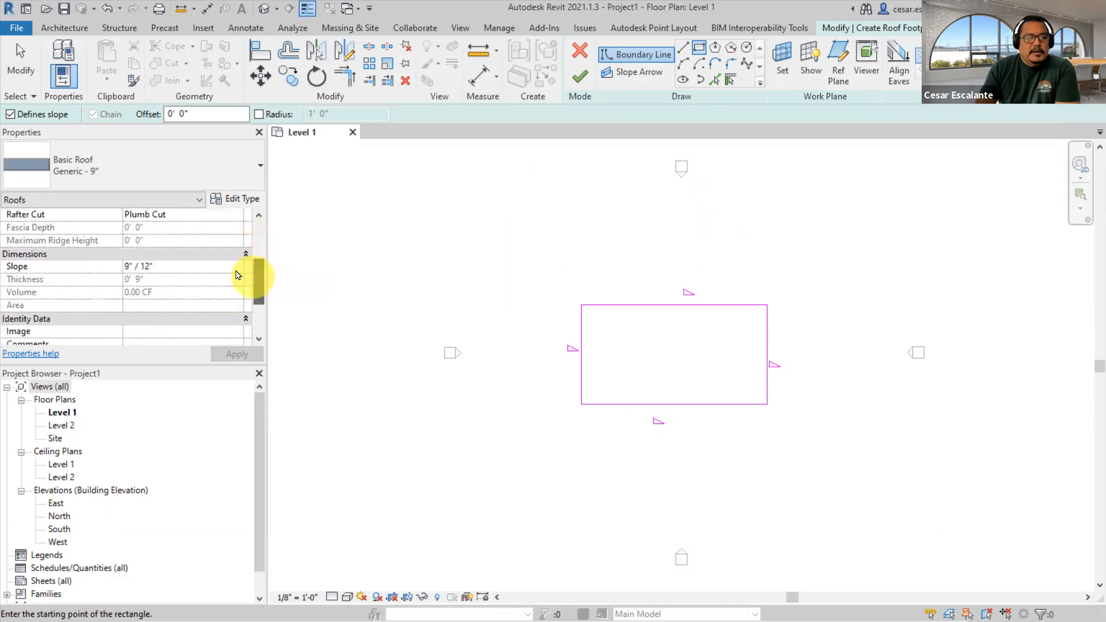
left_click(166, 269)
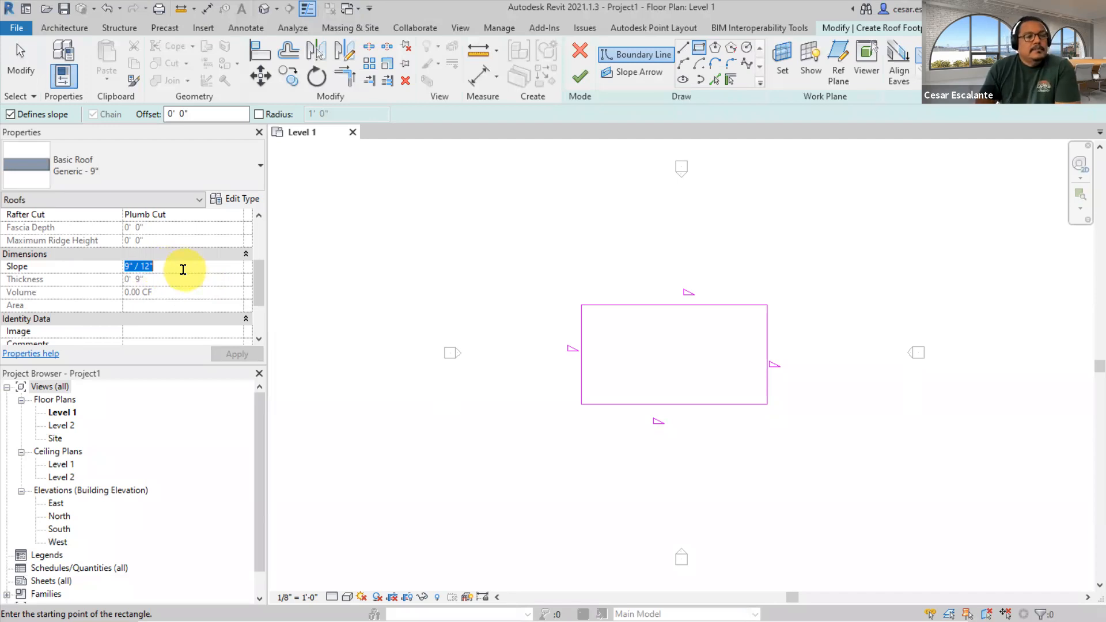
left_click(468, 266)
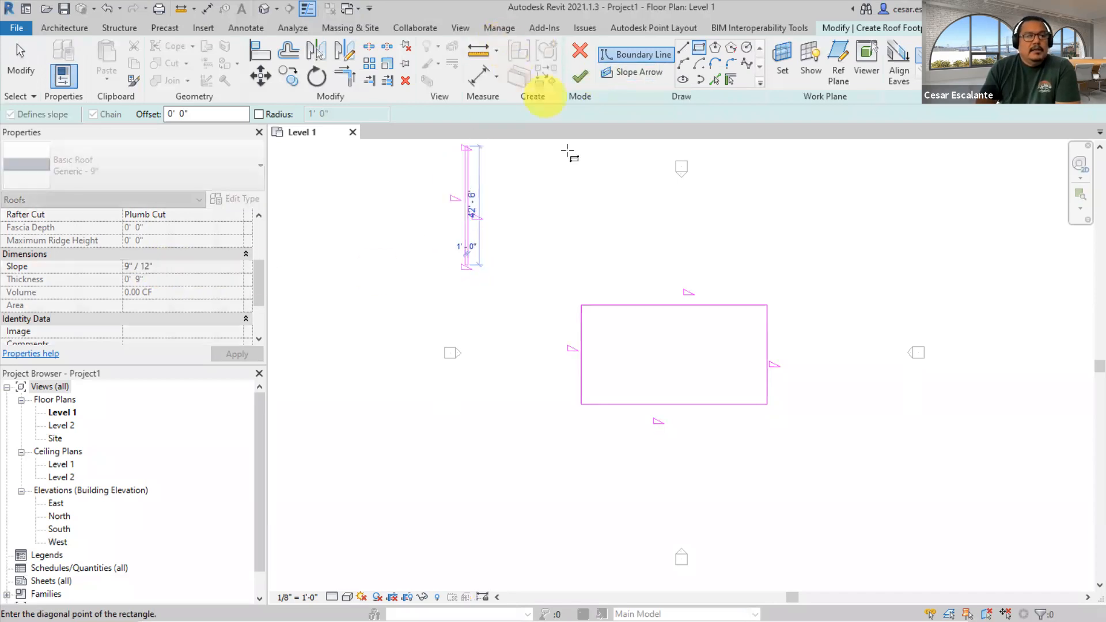
key("Escape")
key("Escape")
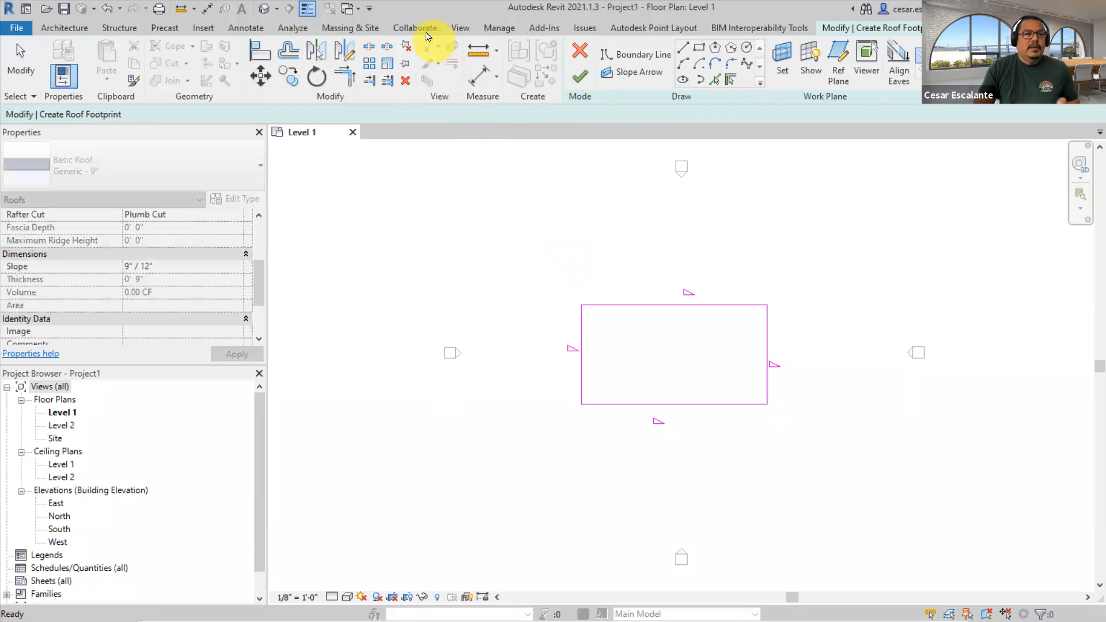
- Review the available unit formats for Slope in the project units and cancel without changing them
left_click(494, 30)
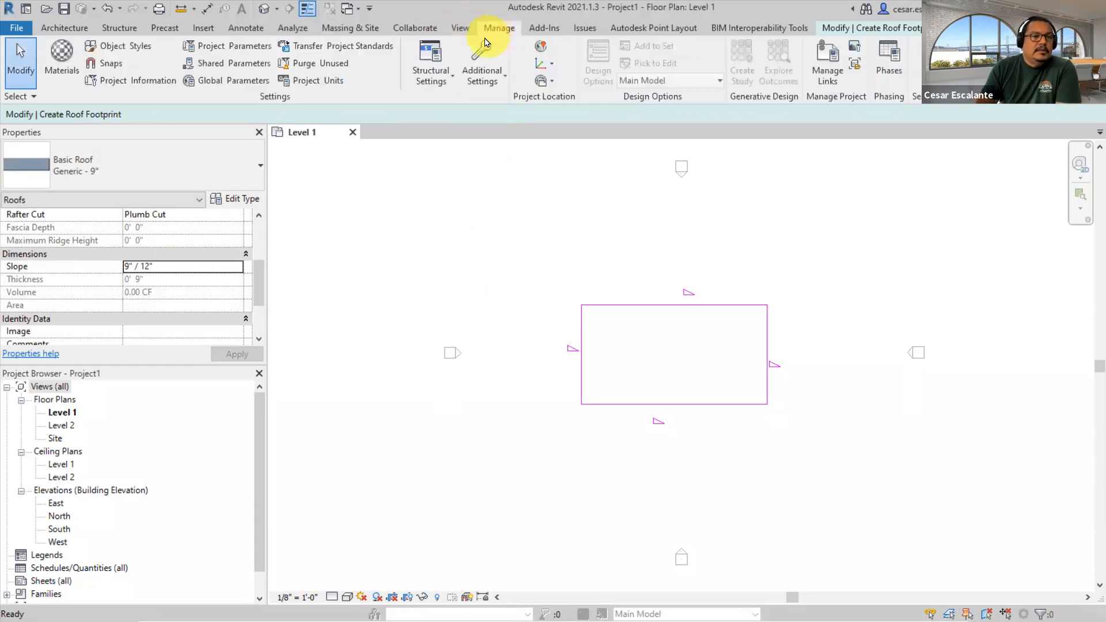
left_click(342, 87)
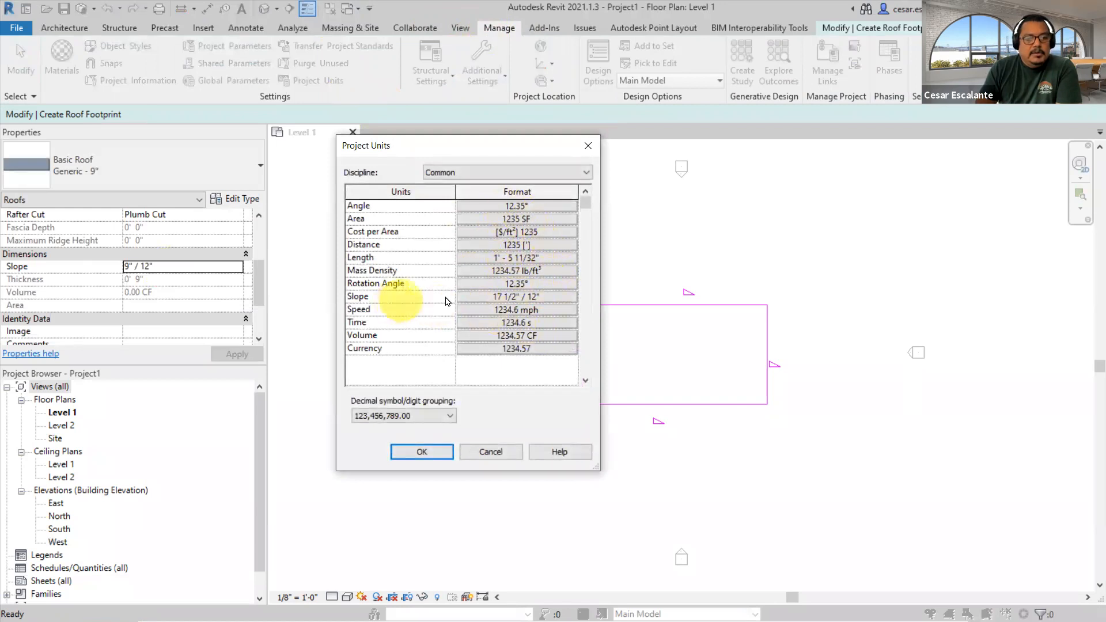
left_click(499, 297)
left_click(510, 233)
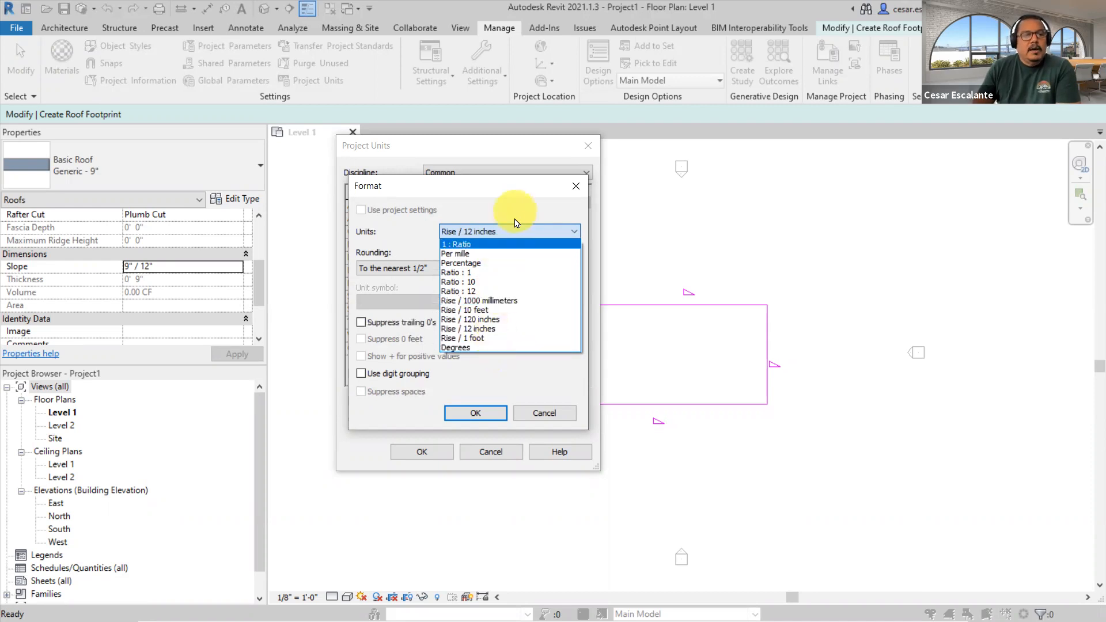
left_click(554, 419)
left_click(551, 415)
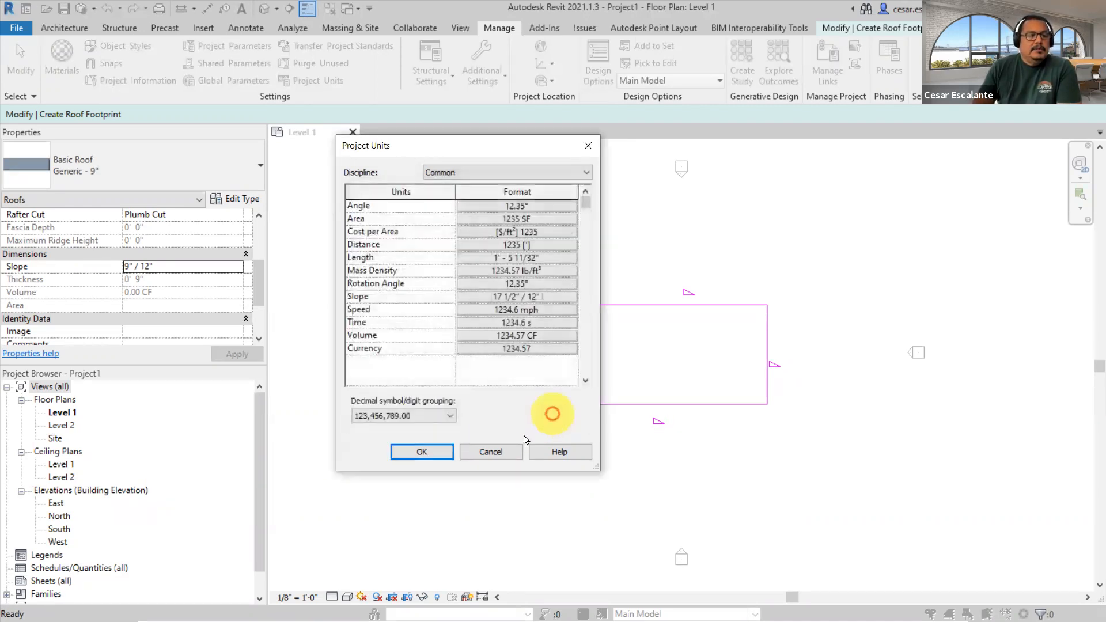
left_click(504, 452)
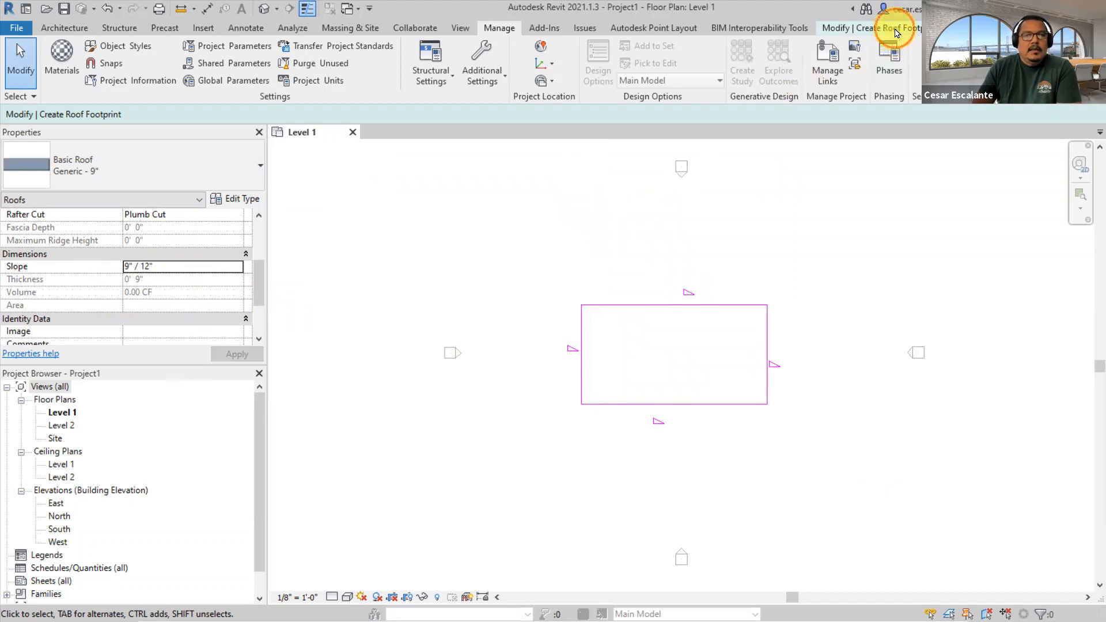
- Finish the roof footprint sketch and review the properties of the finished roof
left_click(576, 77)
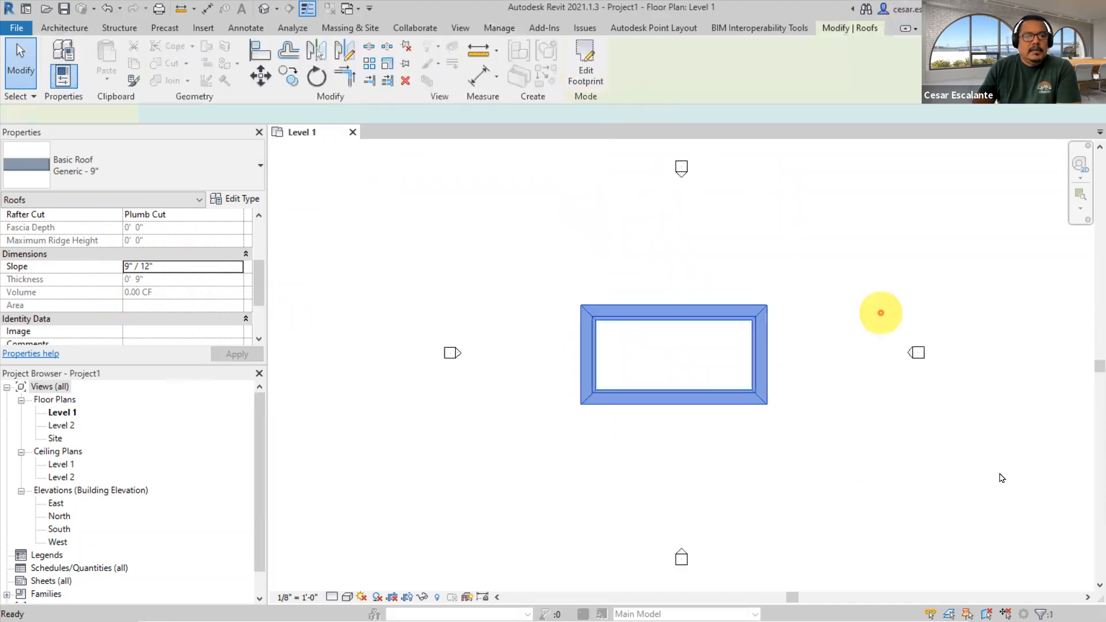
scroll(696, 422, "up", 2)
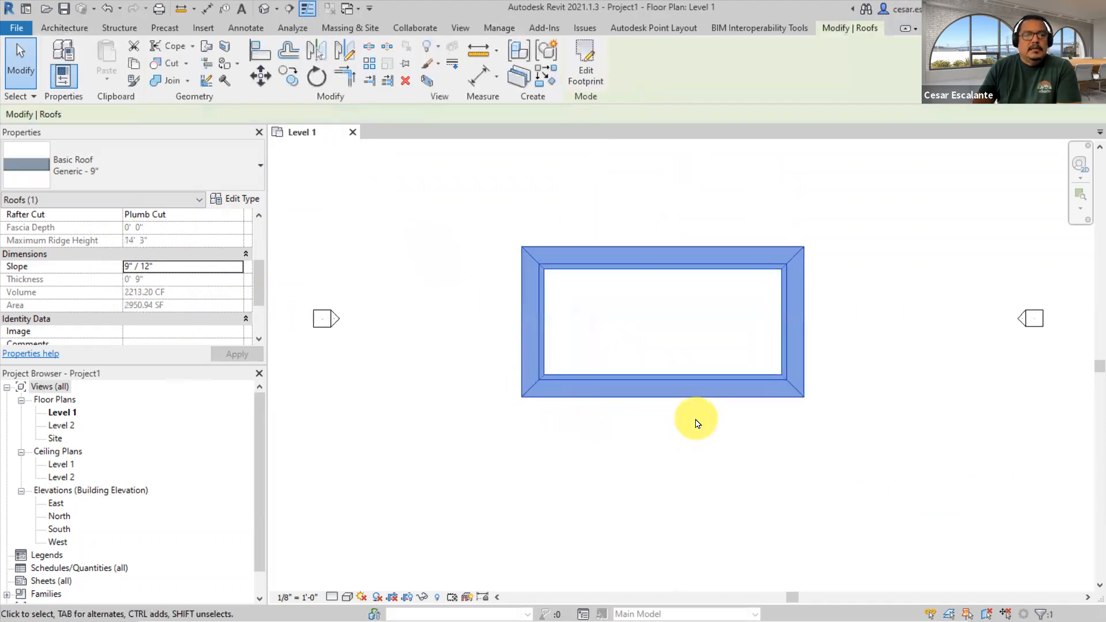
scroll(698, 381, "up", 3)
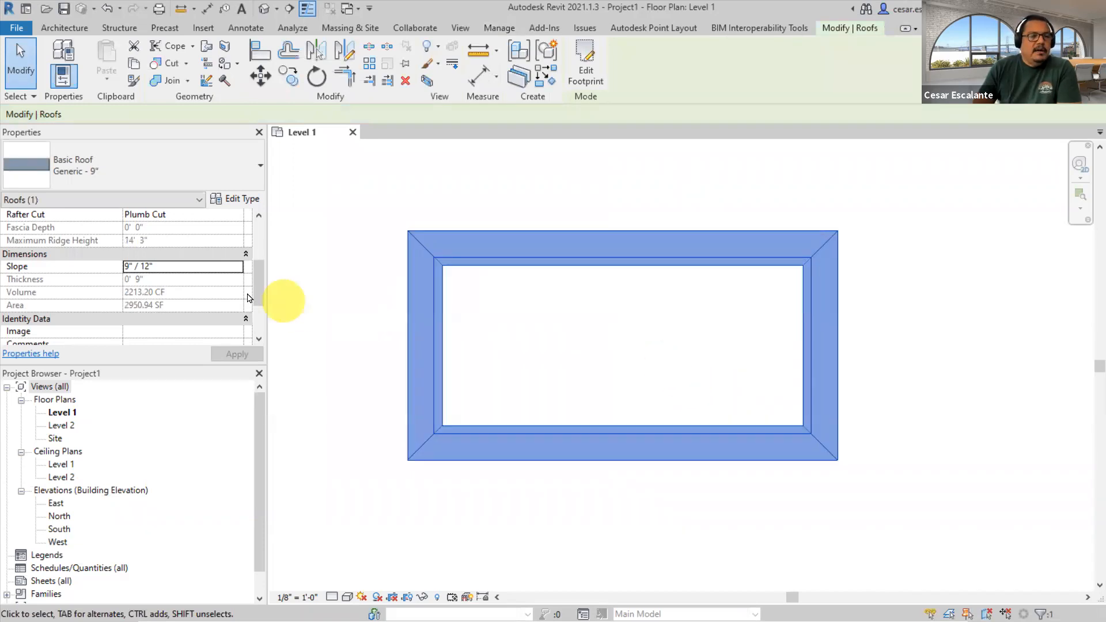
left_click_drag(260, 294, 260, 332)
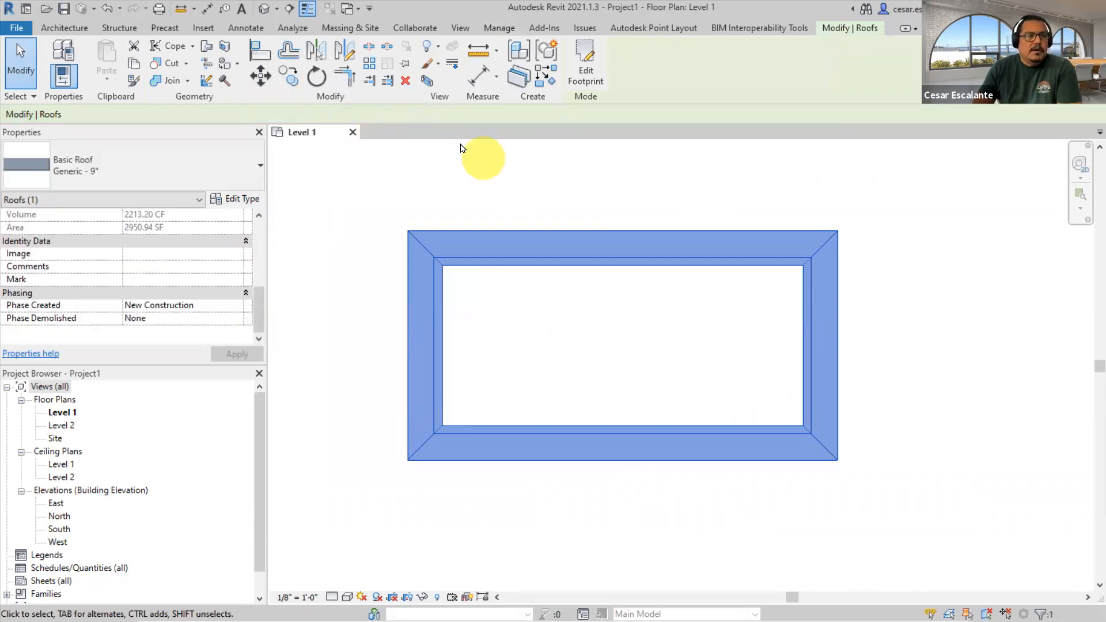
- Open the default 3D view, display the roof in the Shaded visual style and deselect it
left_click(265, 9)
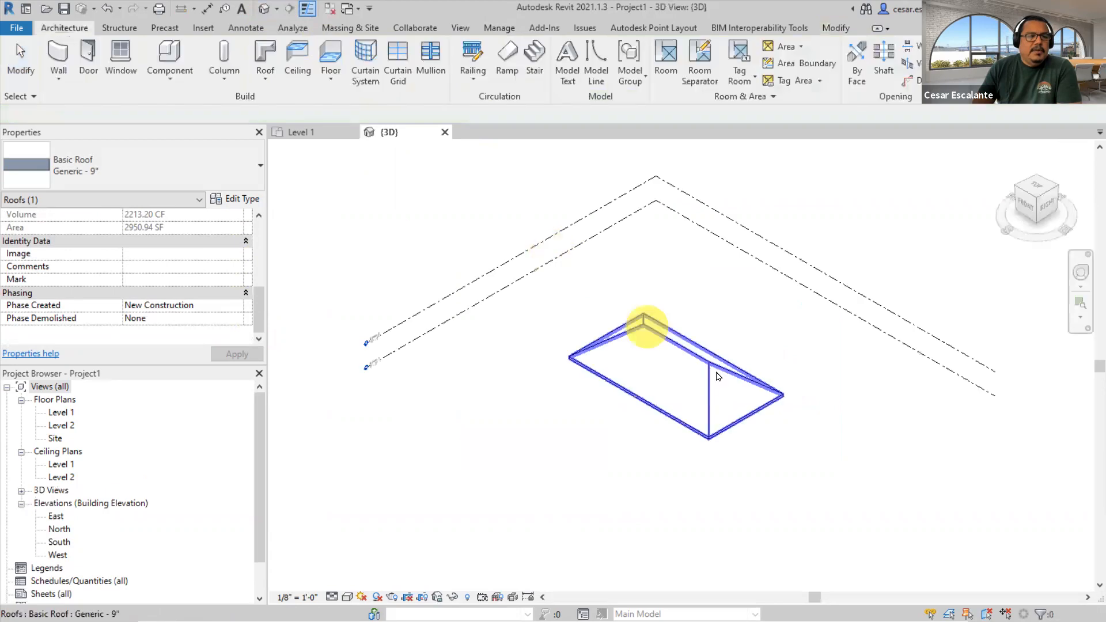
scroll(750, 419, "up", 4)
left_click(765, 410)
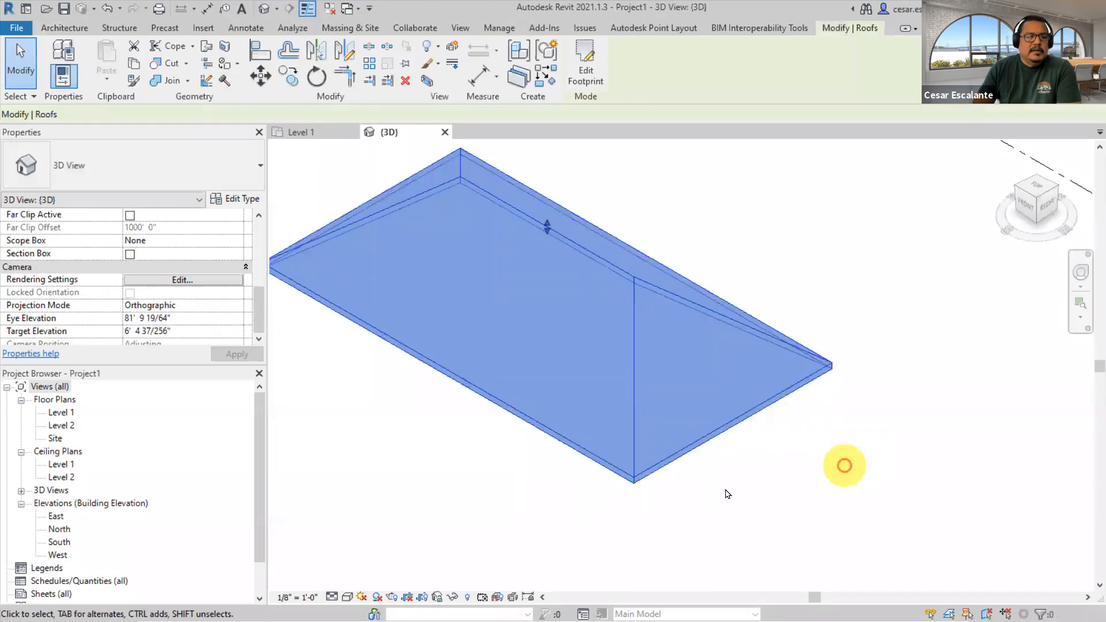
left_click(347, 597)
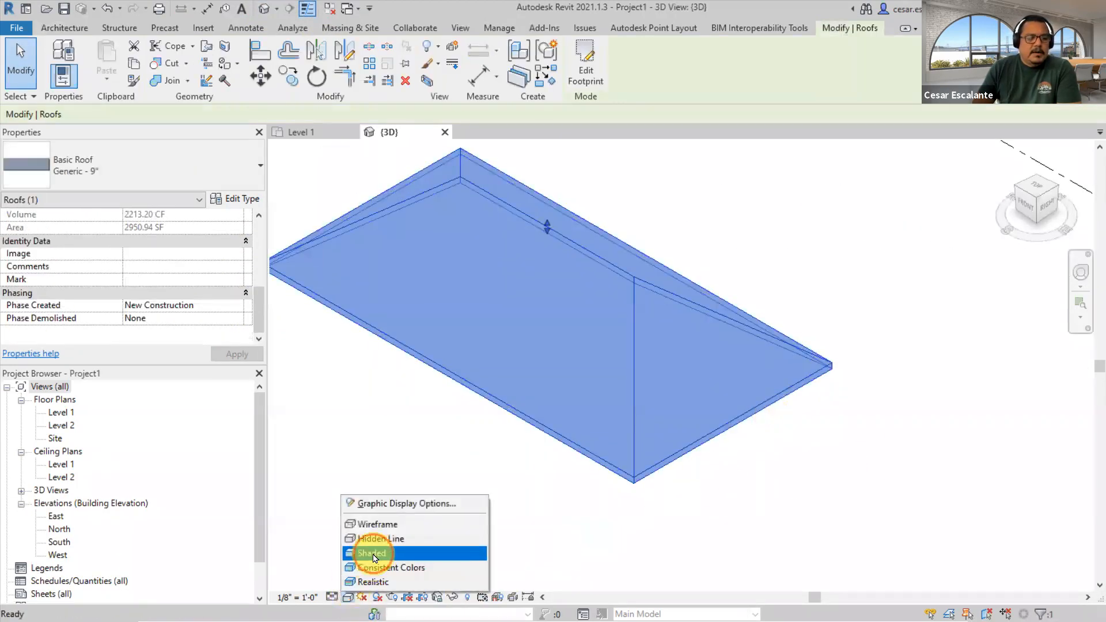
left_click(366, 548)
left_click(831, 446)
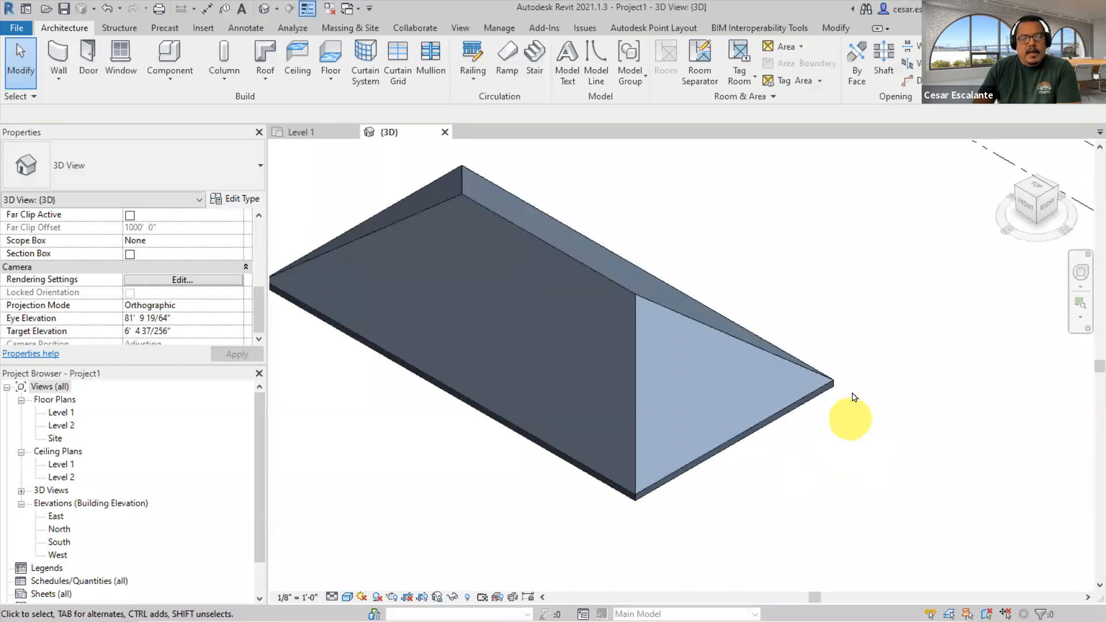
scroll(851, 382, "up", 3)
scroll(853, 389, "down", 3)
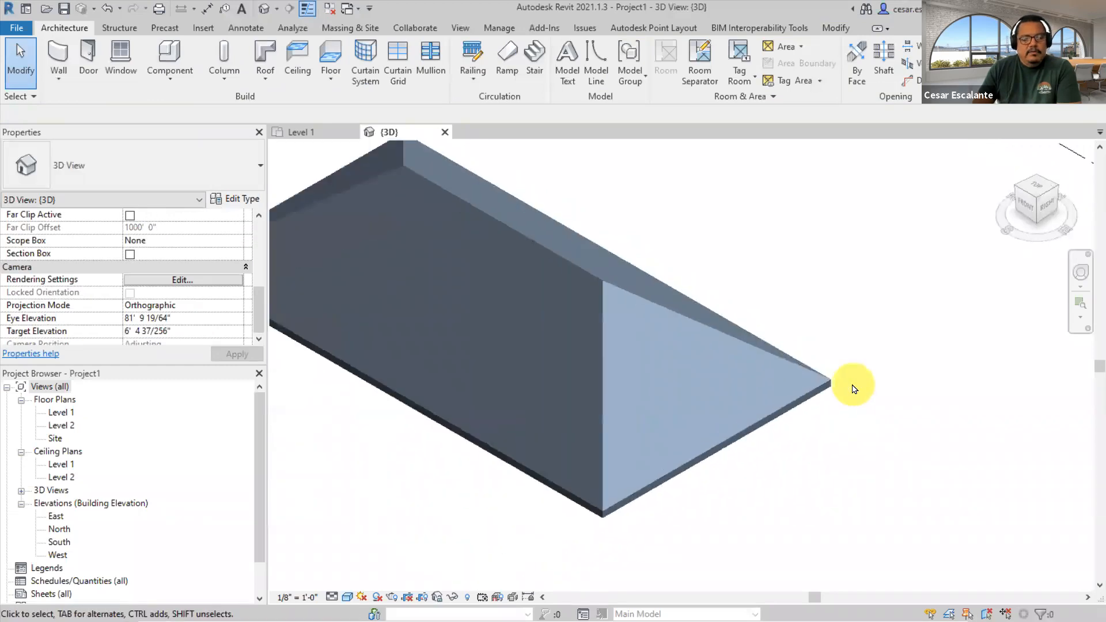
scroll(847, 423, "up", 3)
scroll(846, 414, "up", 3)
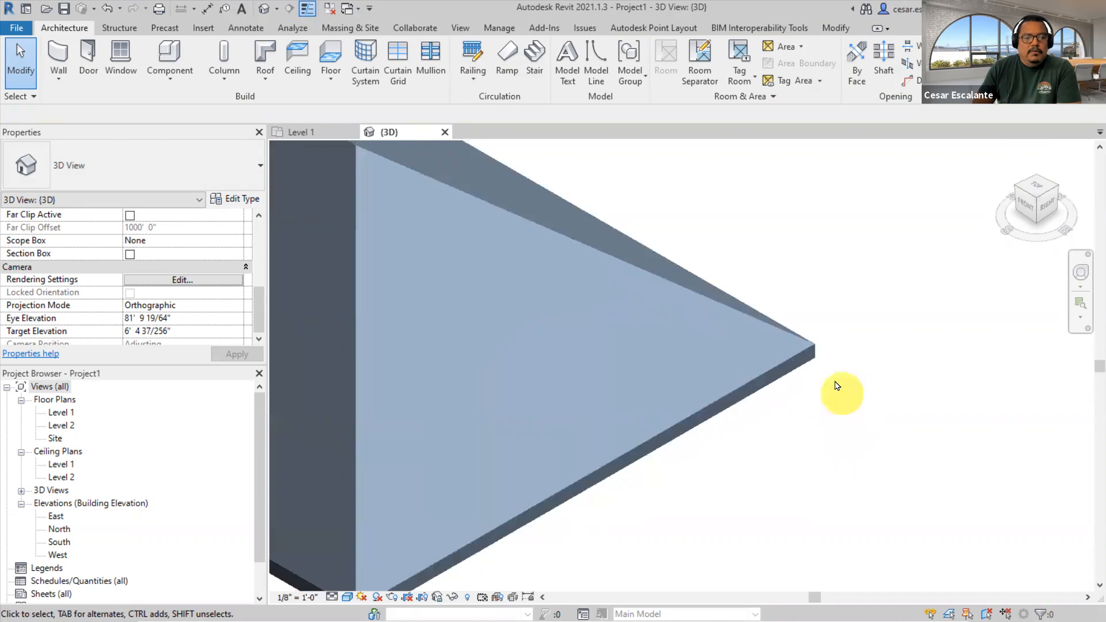
- Select the roof, examine its eave corner up close and find its Rafter Cut setting among the construction properties
left_click(807, 347)
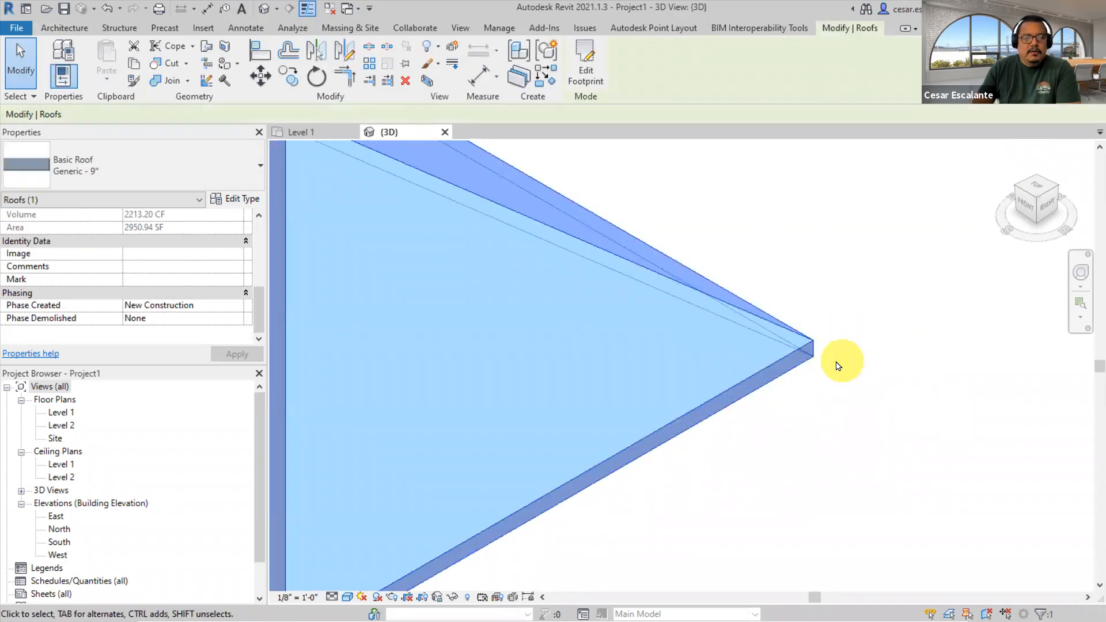
scroll(876, 382, "down", 2)
scroll(884, 384, "up", 2)
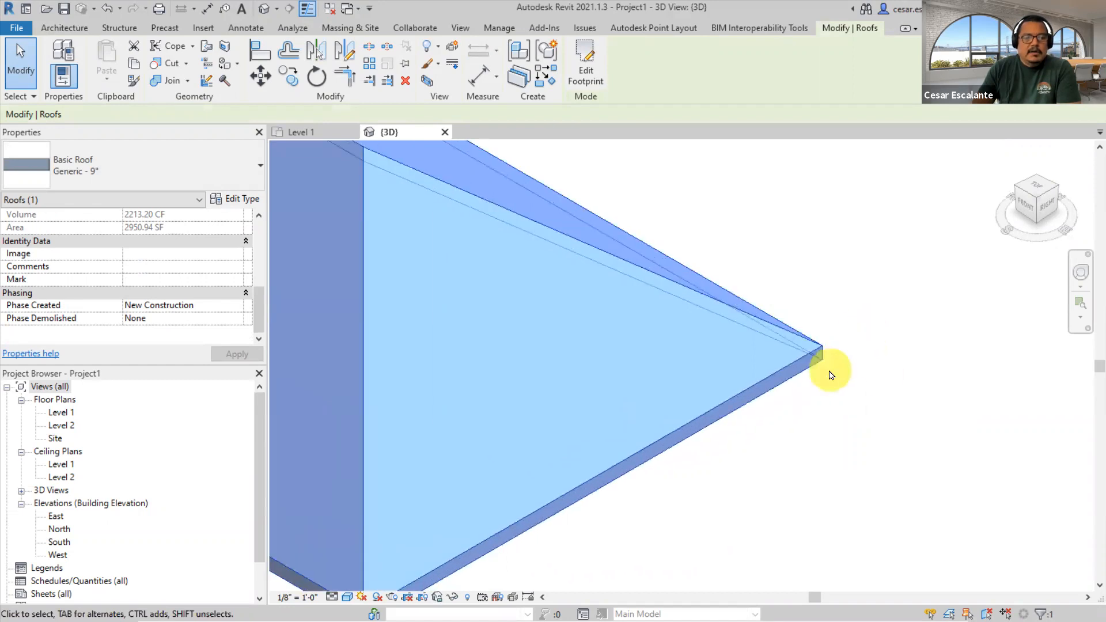
scroll(856, 393, "down", 1)
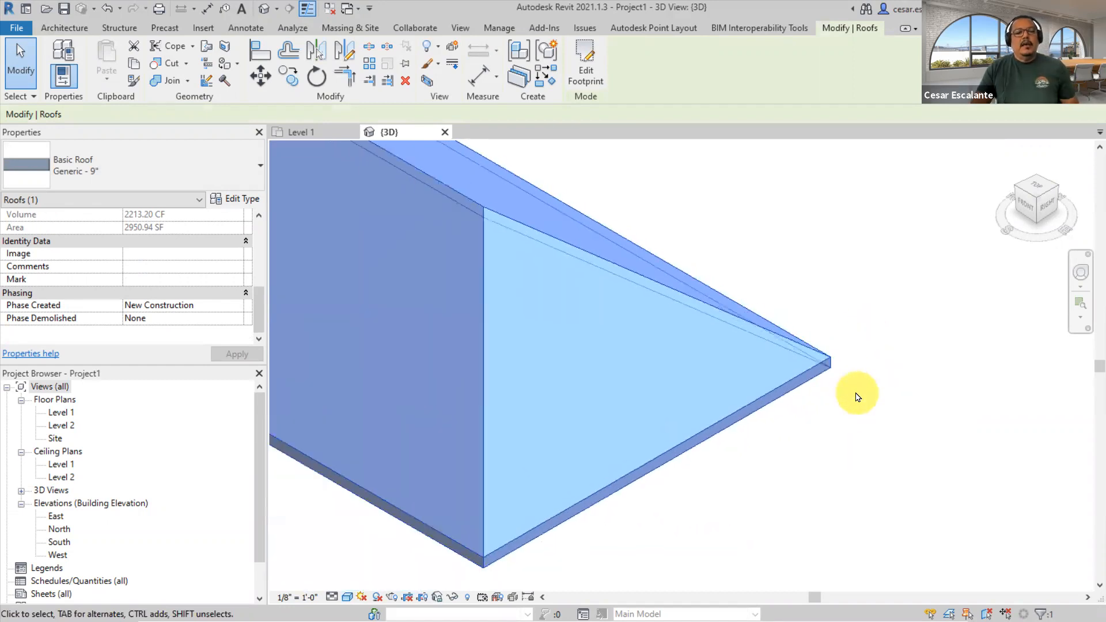
left_click_drag(259, 309, 260, 274)
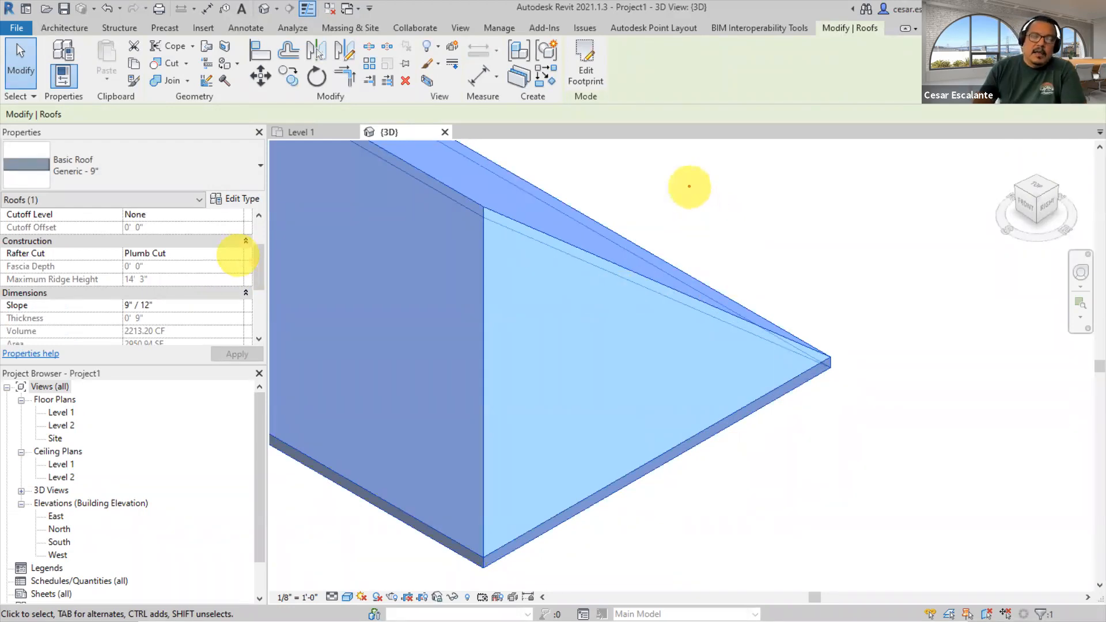
left_click_drag(683, 178, 872, 262)
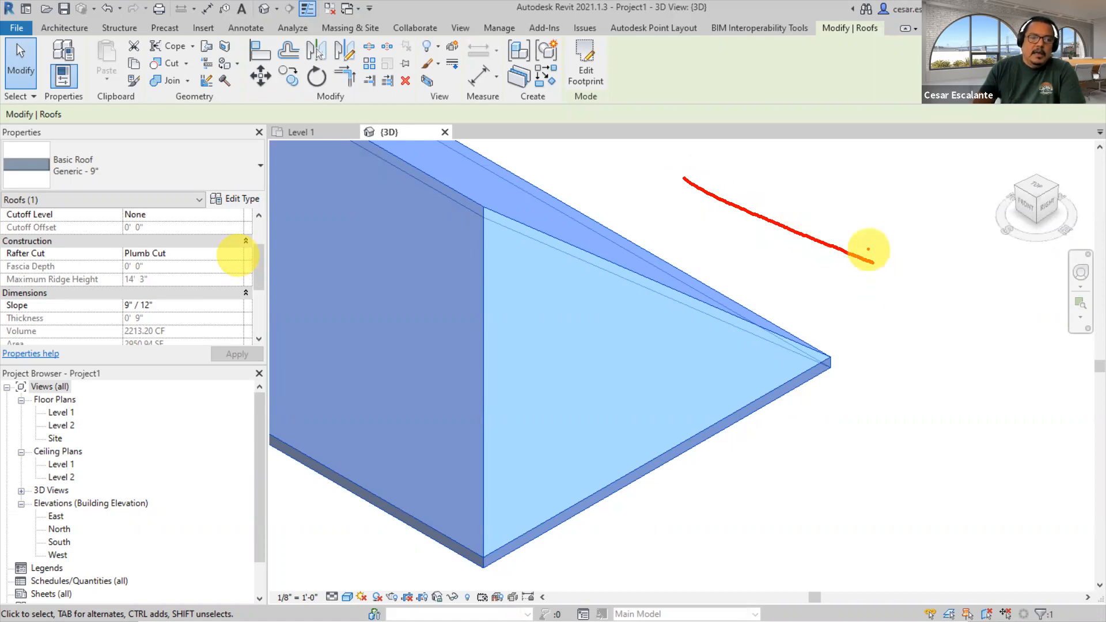
left_click_drag(867, 189, 878, 318)
left_click_drag(668, 286, 899, 296)
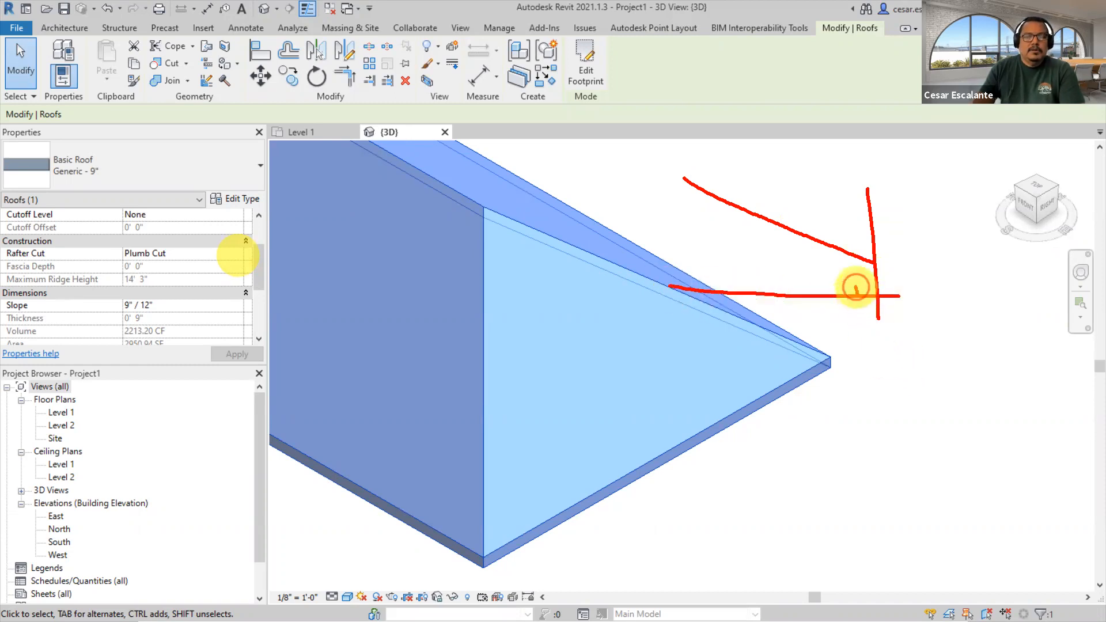
left_click(869, 288)
left_click_drag(914, 291, 945, 292)
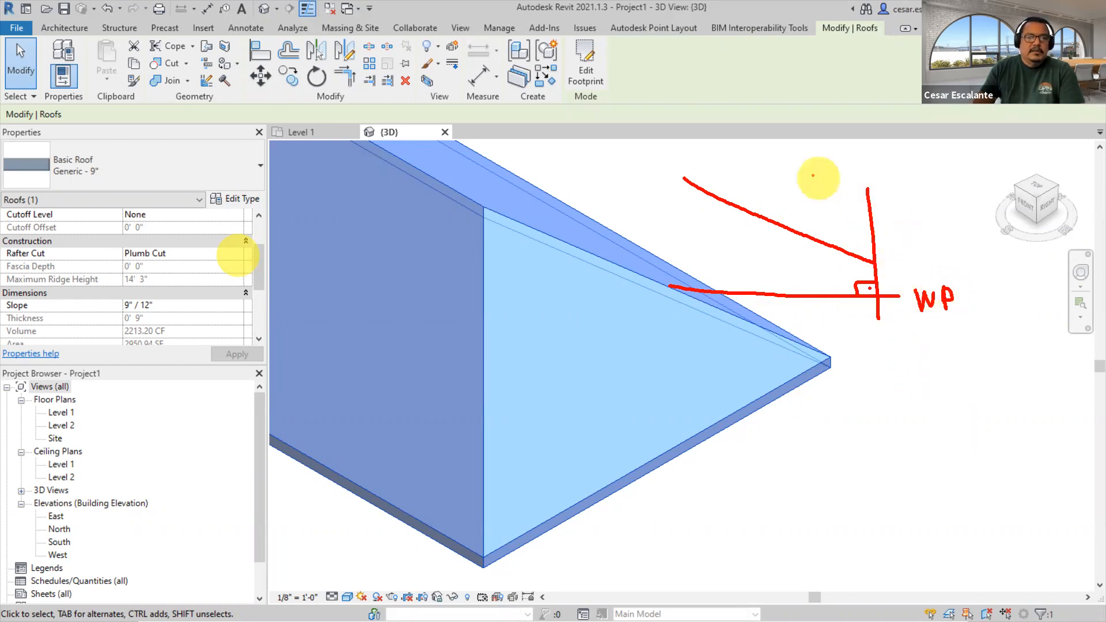
mouse_move(794, 153)
left_mouse_down()
mouse_move(798, 172)
mouse_move(812, 168)
mouse_move(795, 184)
mouse_move(824, 163)
mouse_move(810, 173)
mouse_move(868, 180)
left_mouse_up()
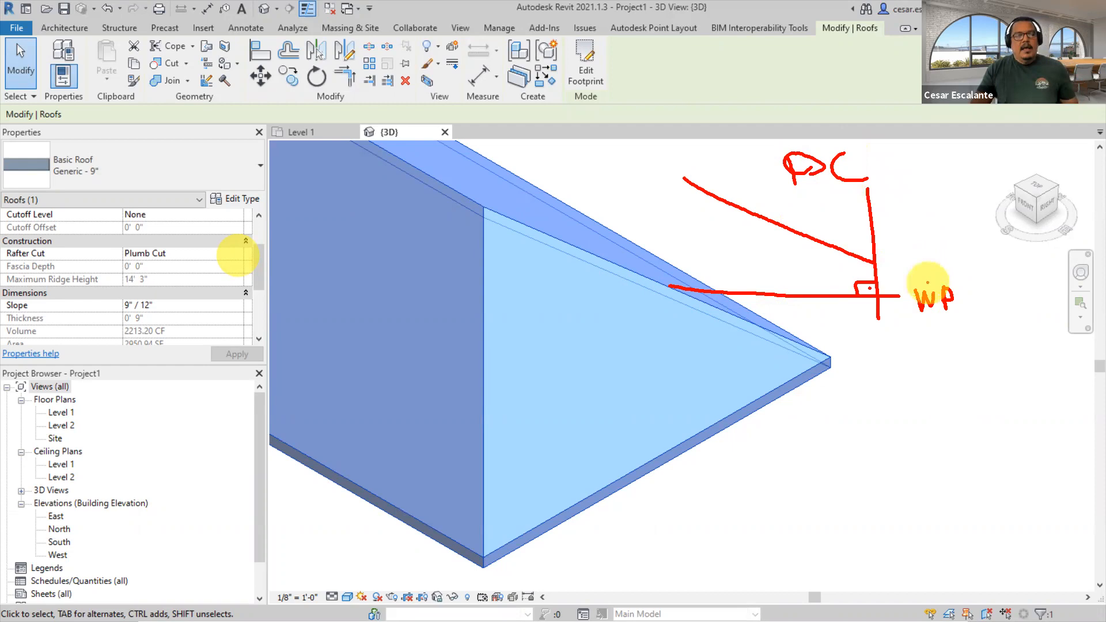
key("Escape")
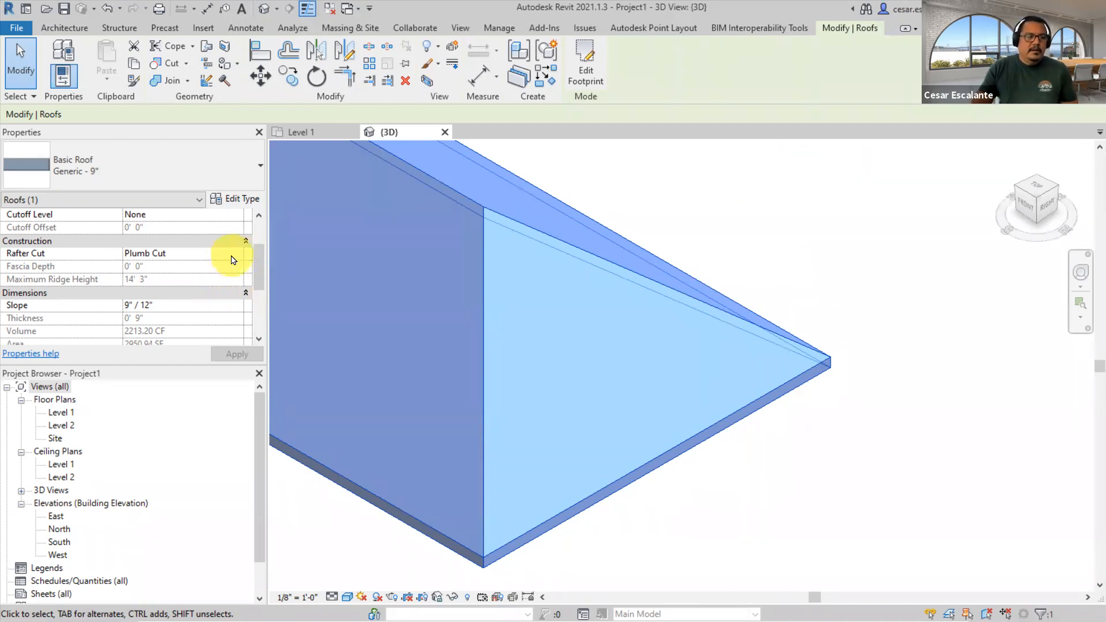
- Set the roof's Rafter Cut to Two Cut - Plumb with a 4" Fascia Depth and inspect the eave corner
left_click(233, 259)
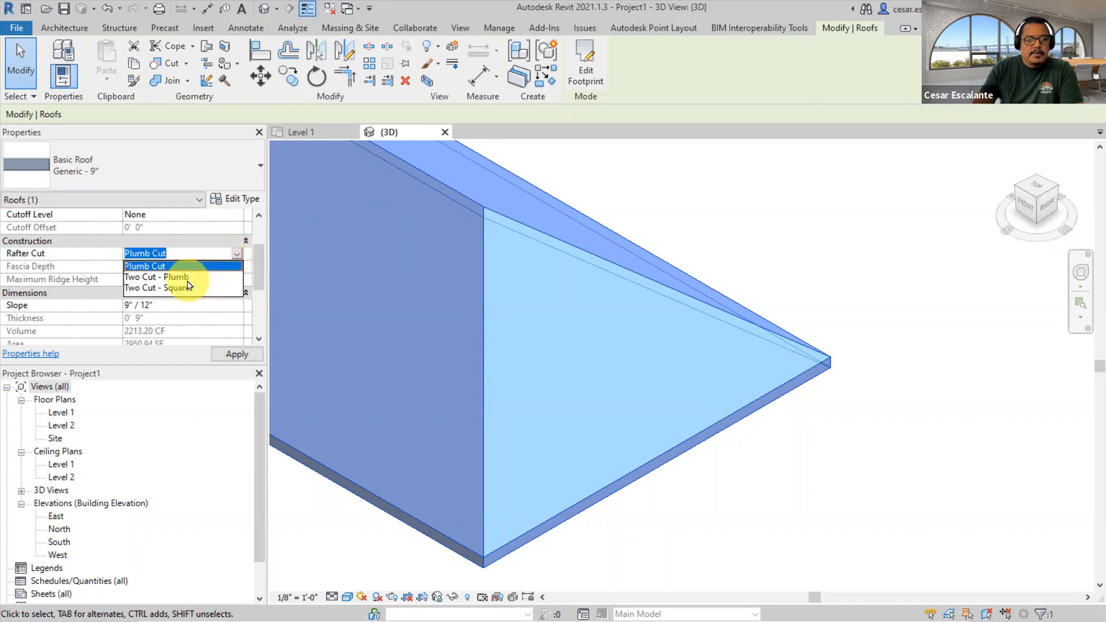
left_click(187, 280)
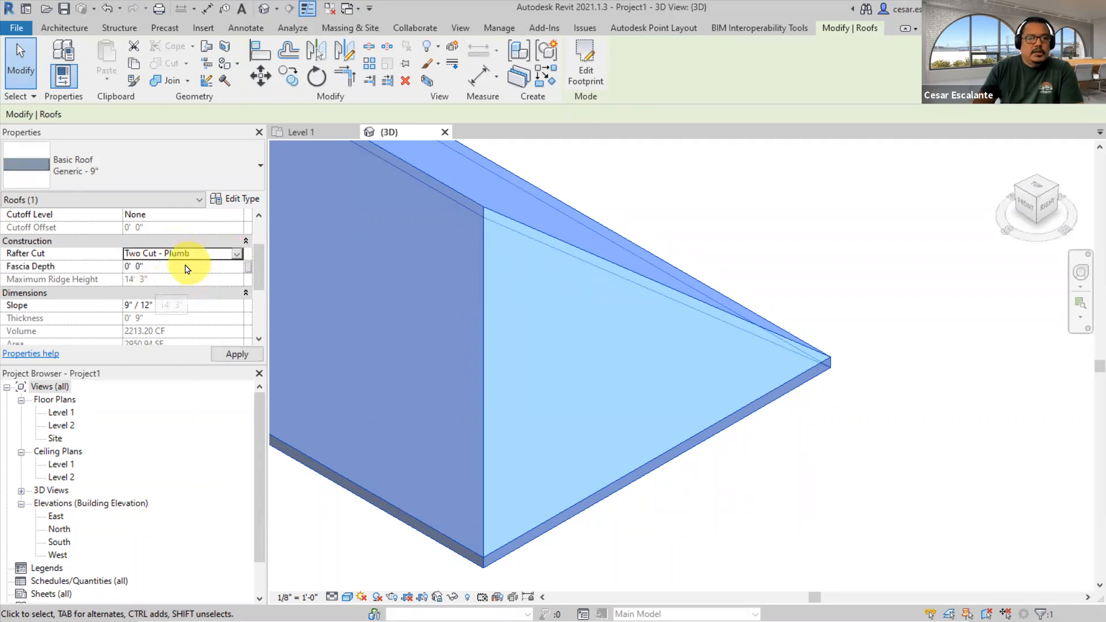
mouse_move(68, 272)
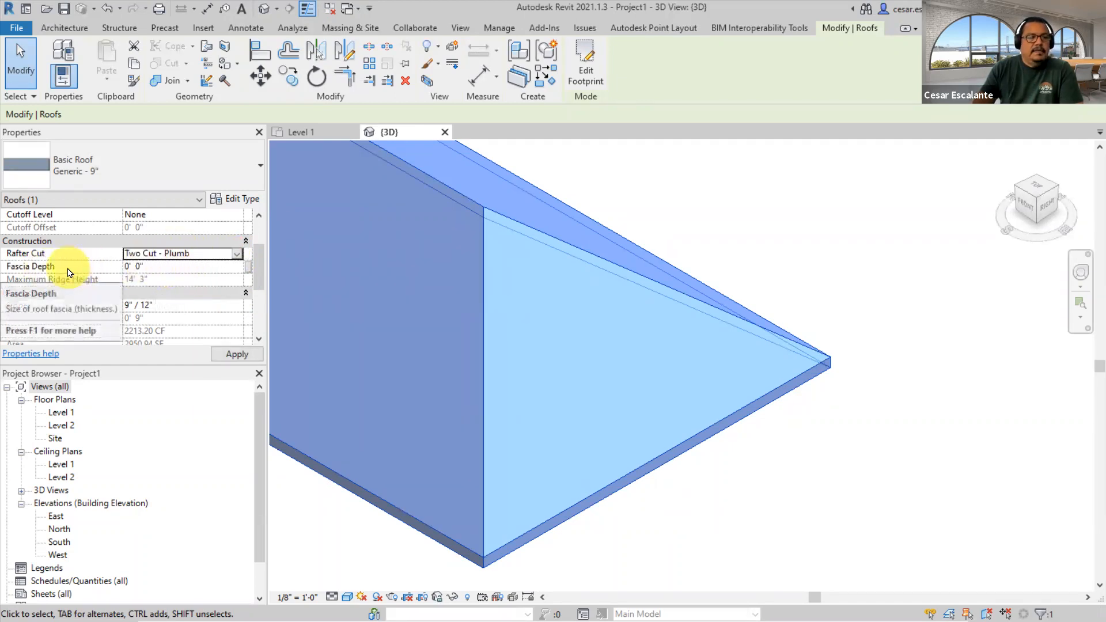
left_click(169, 269)
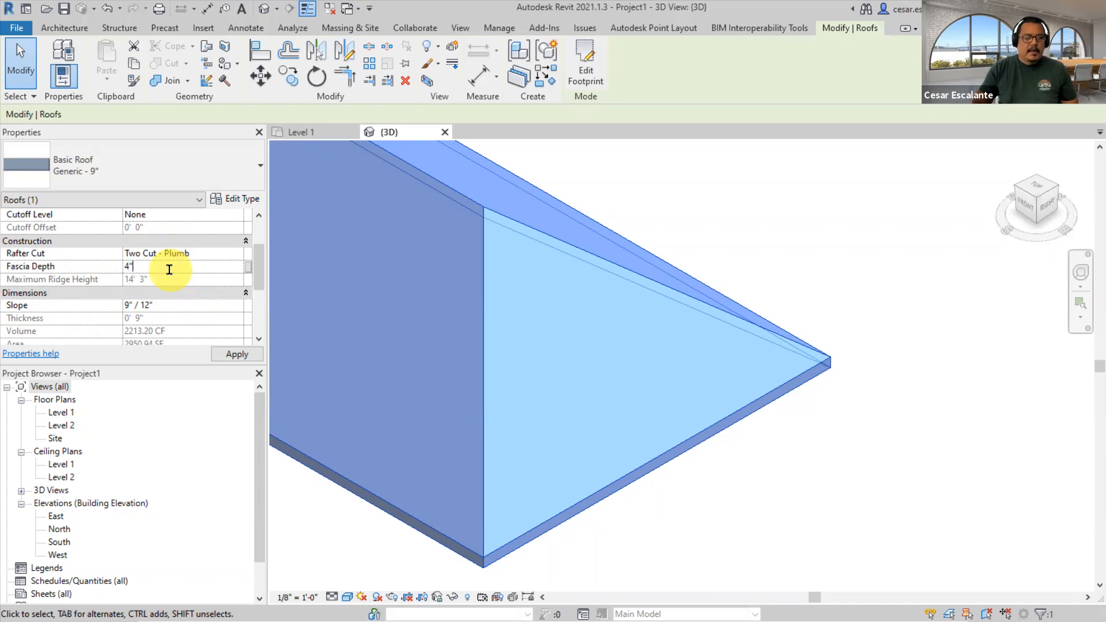
left_click(248, 355)
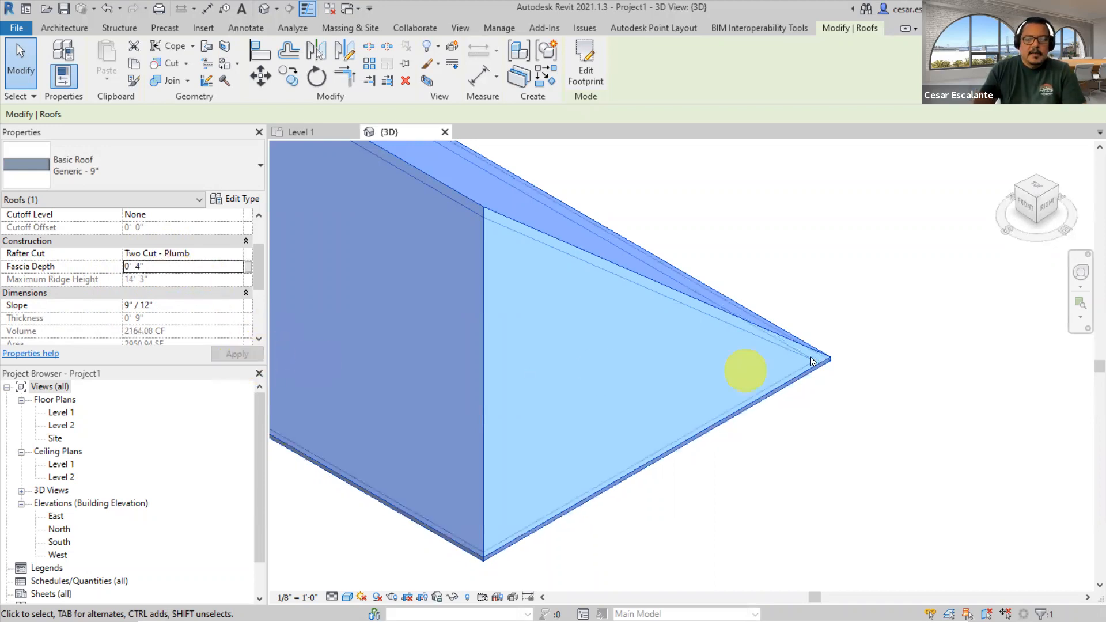
left_click(879, 380)
scroll(831, 362, "up", 4)
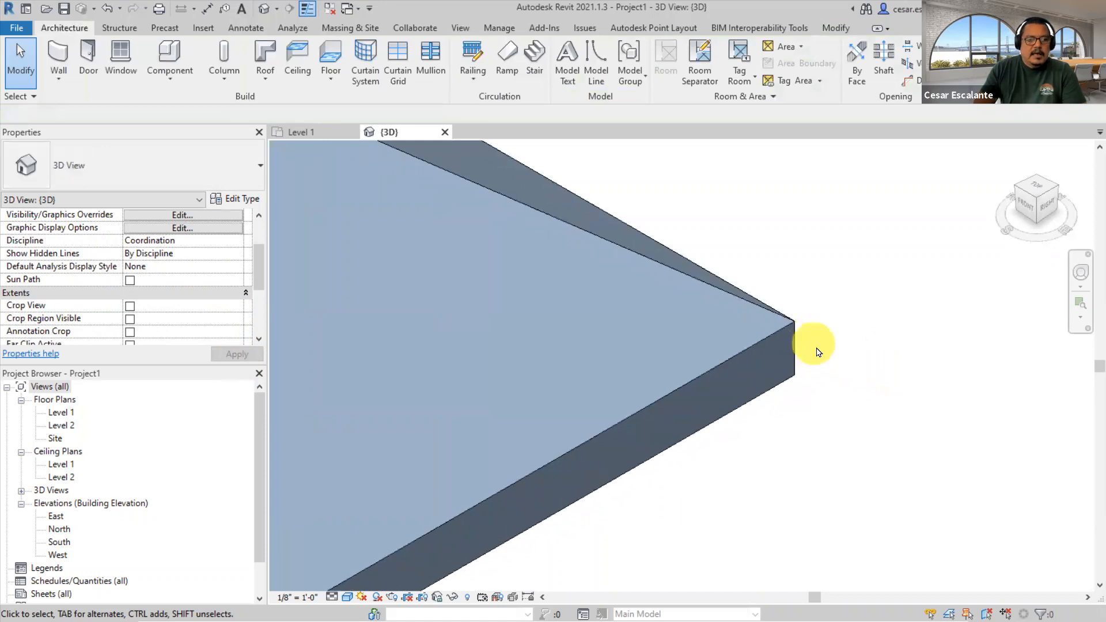
scroll(816, 349, "down", 4)
scroll(863, 349, "down", 2)
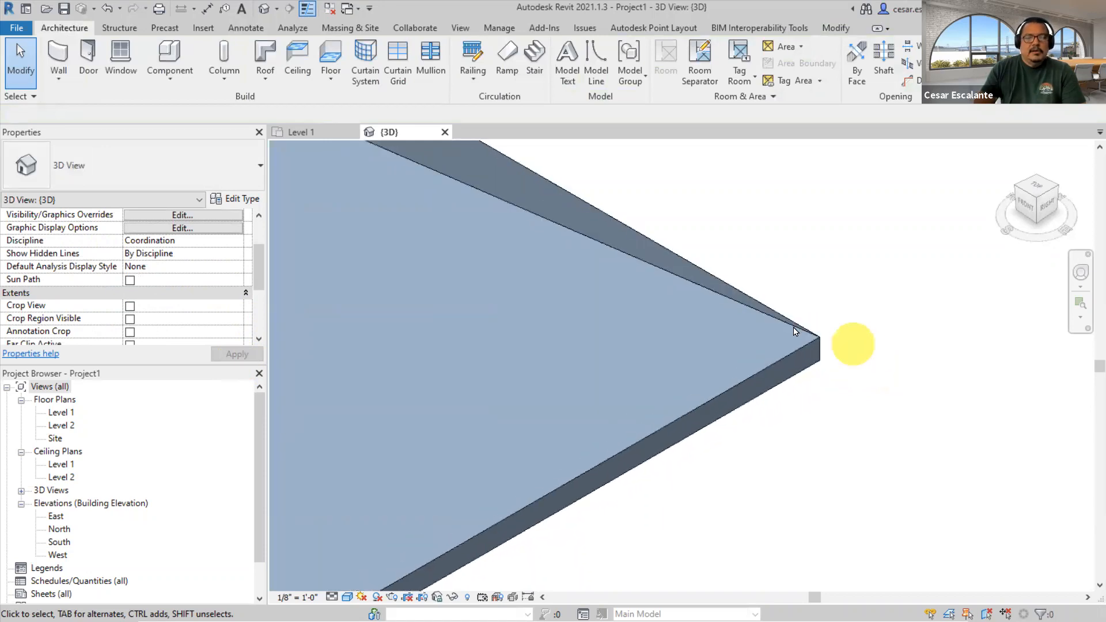
scroll(836, 353, "up", 3)
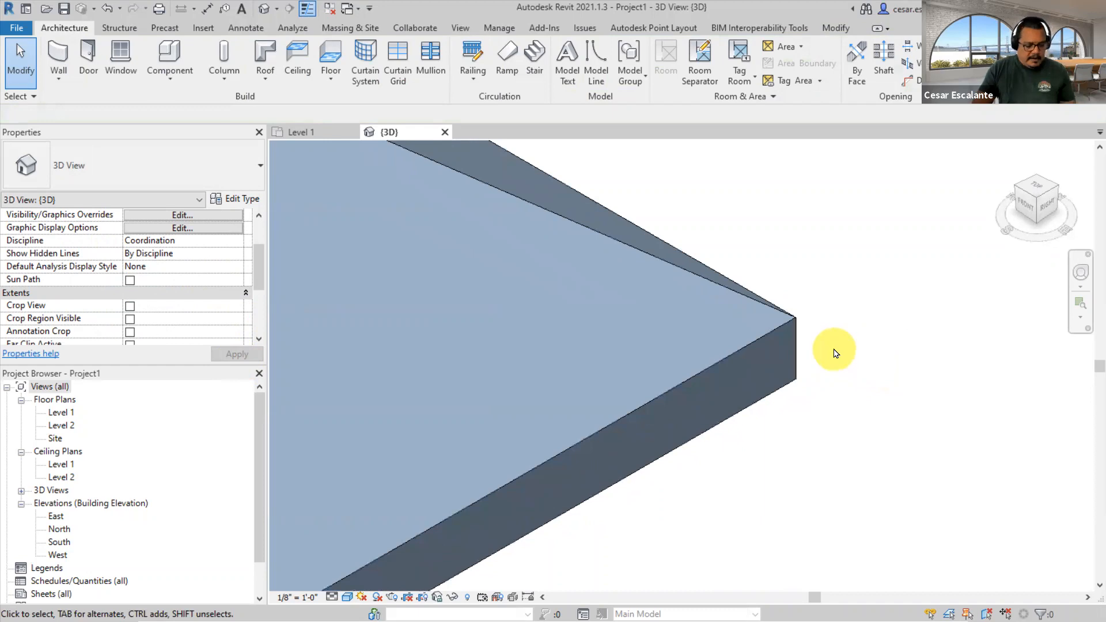
left_click_drag(797, 317, 856, 322)
left_click_drag(805, 380, 847, 381)
left_click_drag(826, 307, 836, 398)
mouse_move(877, 337)
left_mouse_down()
mouse_move(863, 356)
mouse_move(895, 358)
mouse_move(889, 371)
left_mouse_up()
left_click_drag(900, 316, 901, 331)
left_click_drag(905, 313, 905, 326)
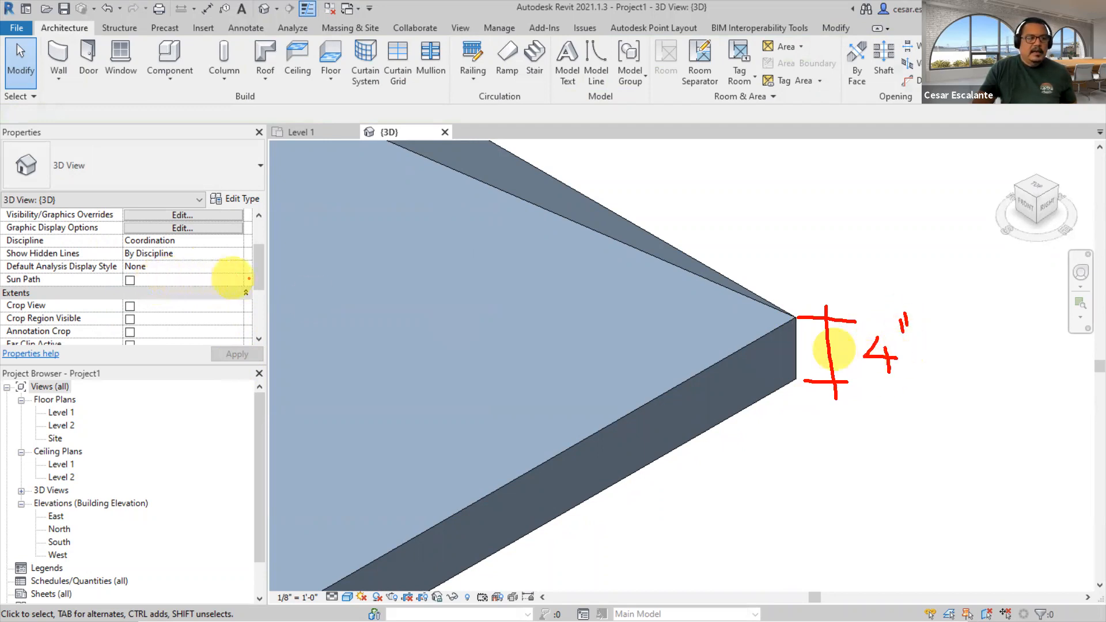
key("Escape")
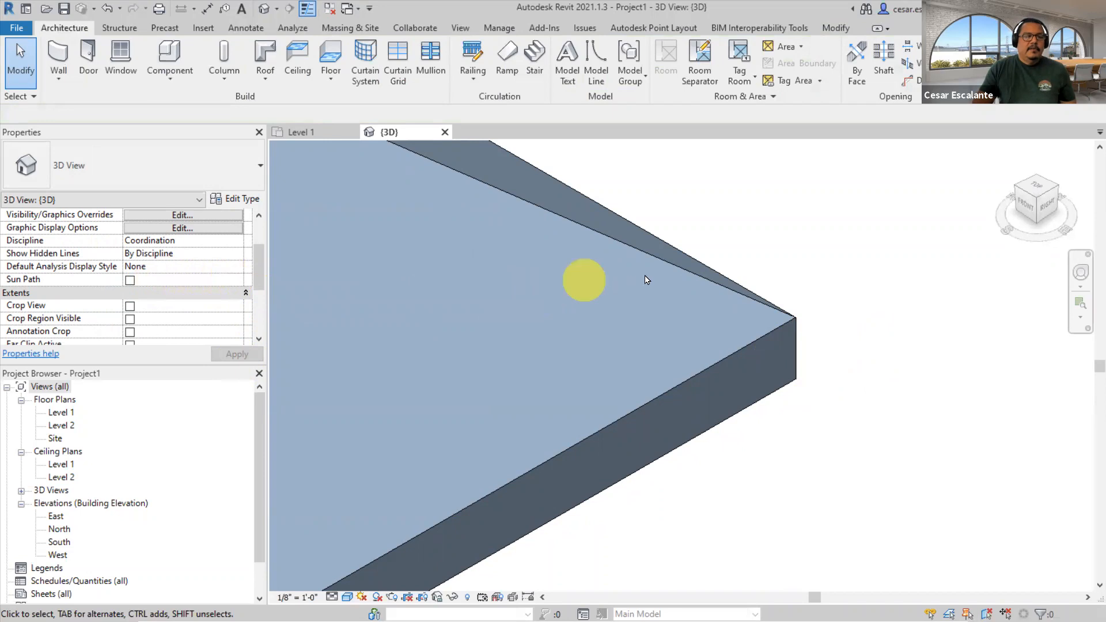
- Set the plumb-cut roof's Fascia Depth to 0 and inspect the resulting eave edge
left_click(651, 263)
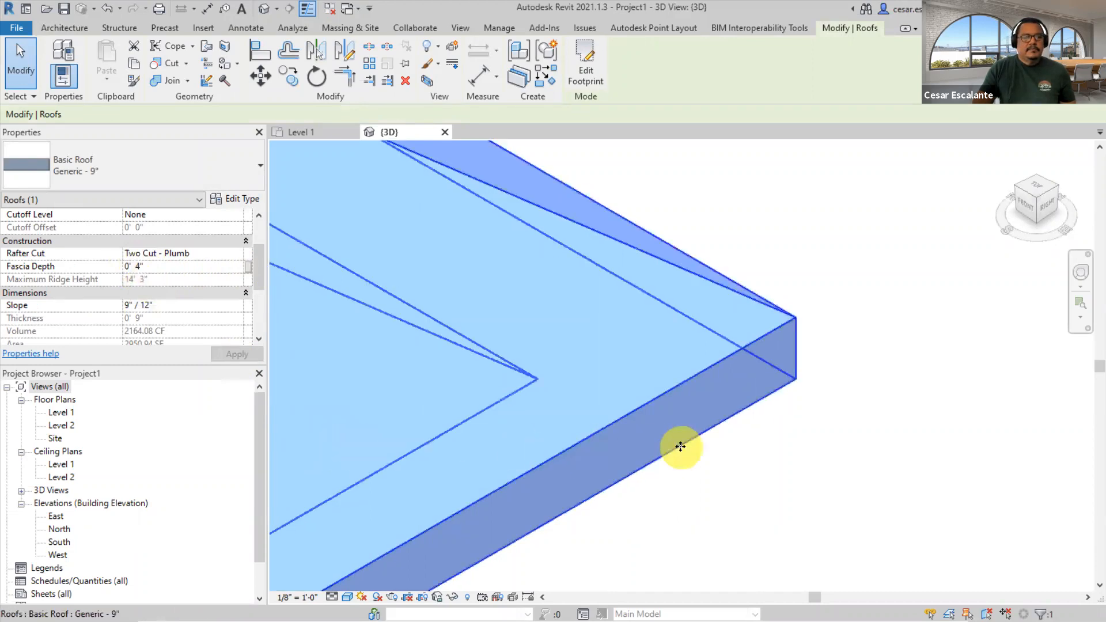
left_click(164, 265)
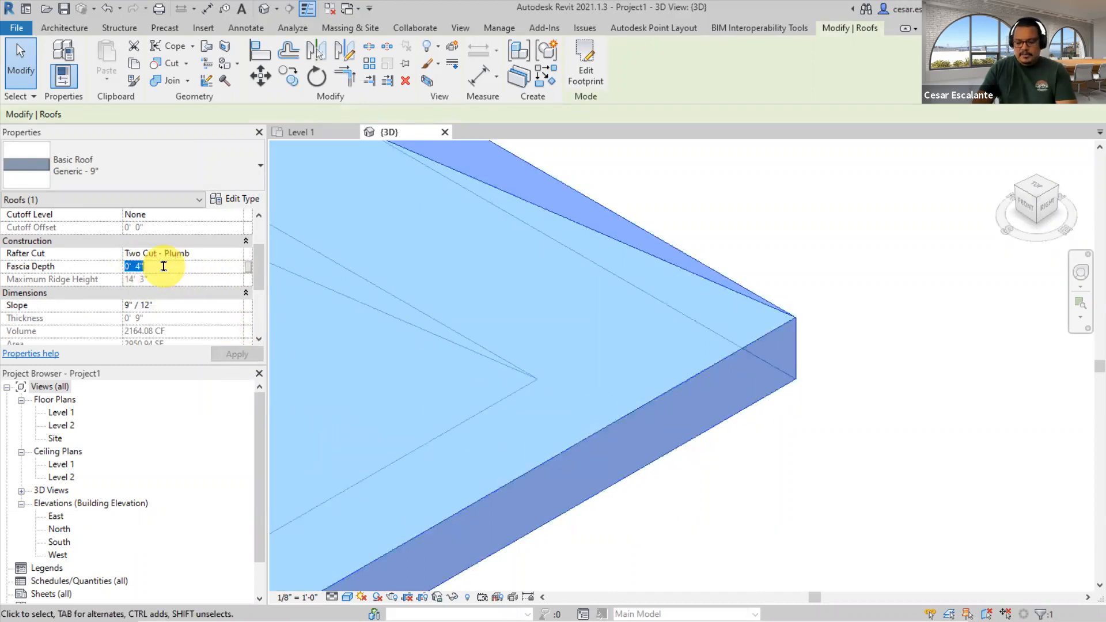
type("0")
left_click(237, 354)
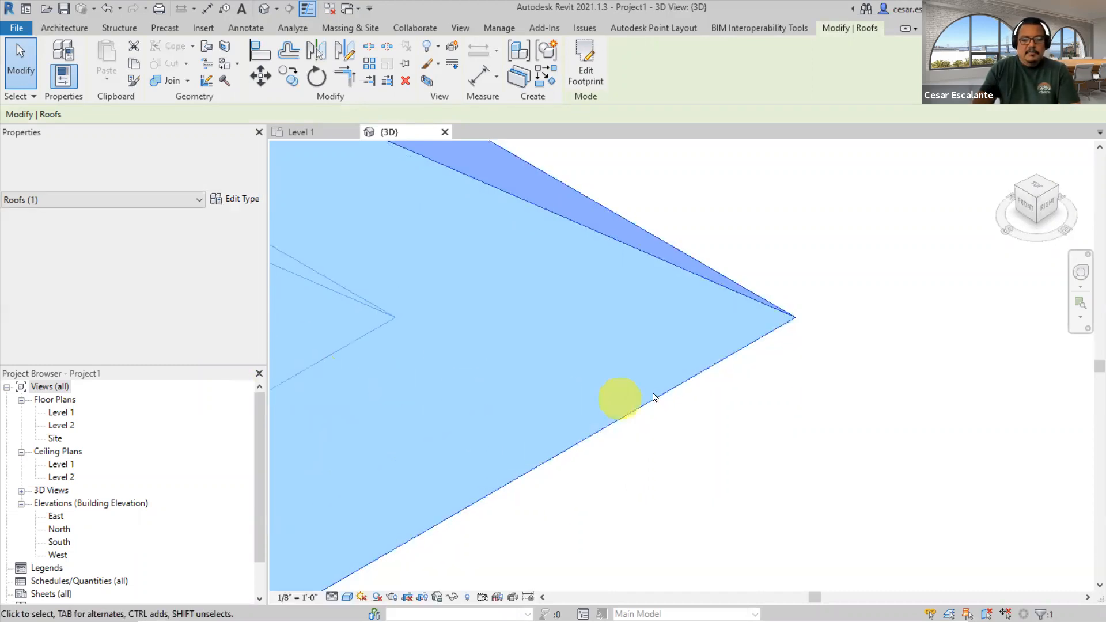
left_click(733, 388)
middle_click_drag(733, 388, 768, 379, "shift")
middle_click_drag(725, 245, 794, 468)
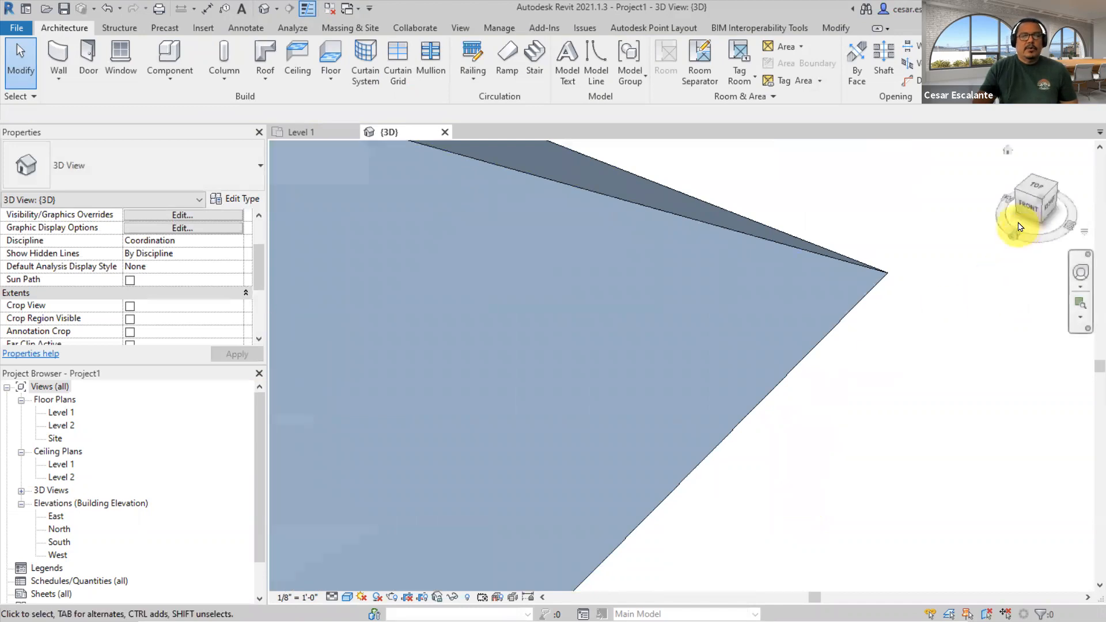
- Change the roof's Rafter Cut to Two Cut - Square and set its Fascia Depth to 4"
left_click(1038, 199)
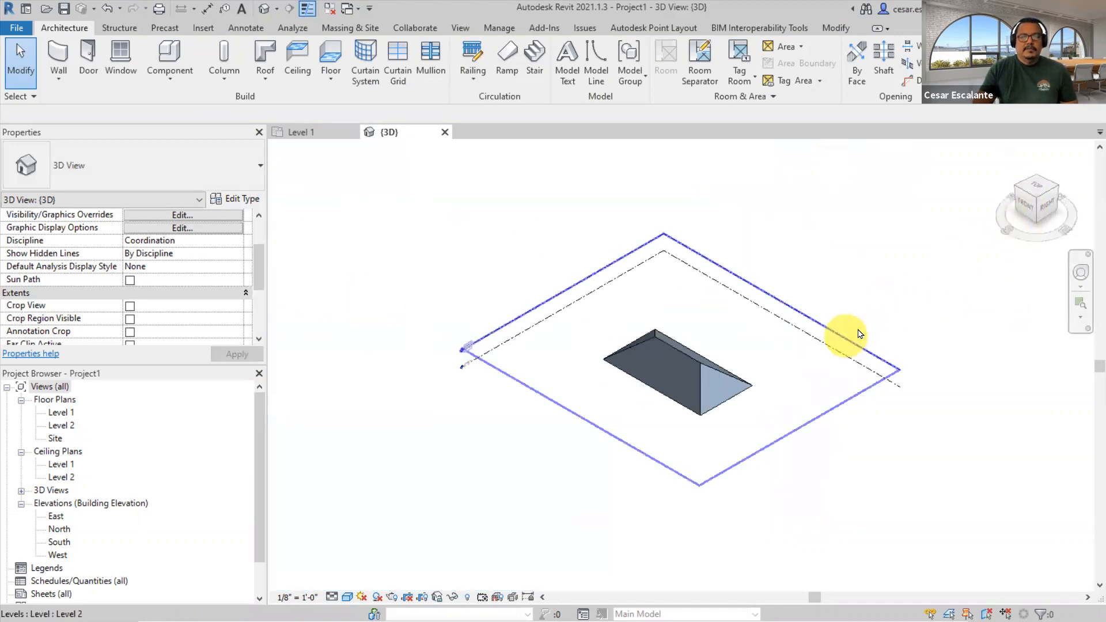
scroll(725, 398, "up", 8)
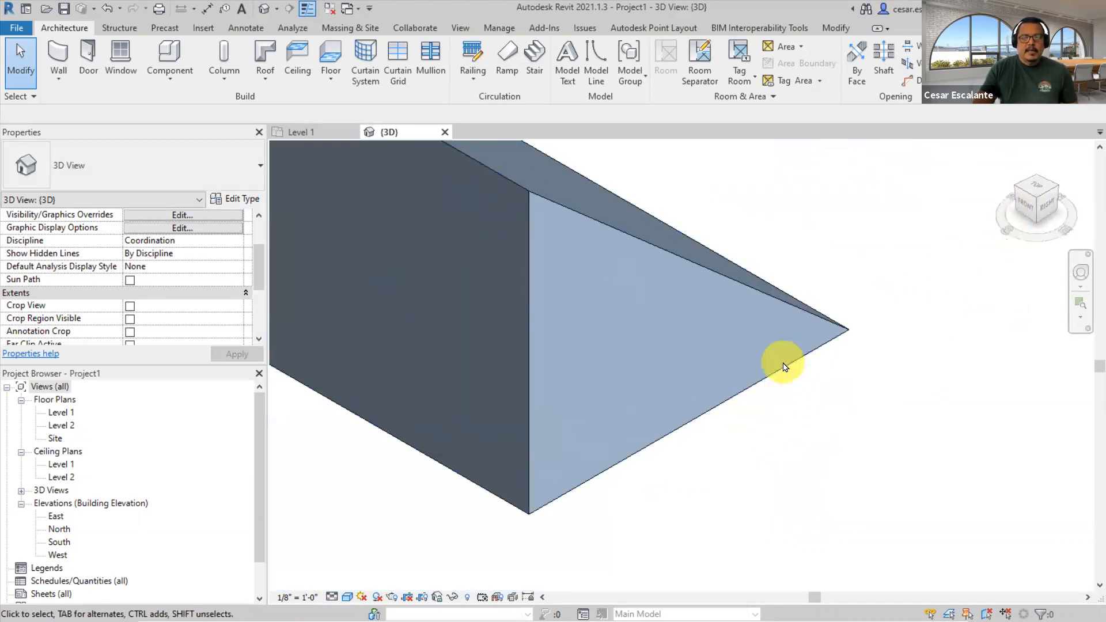
left_click(784, 369)
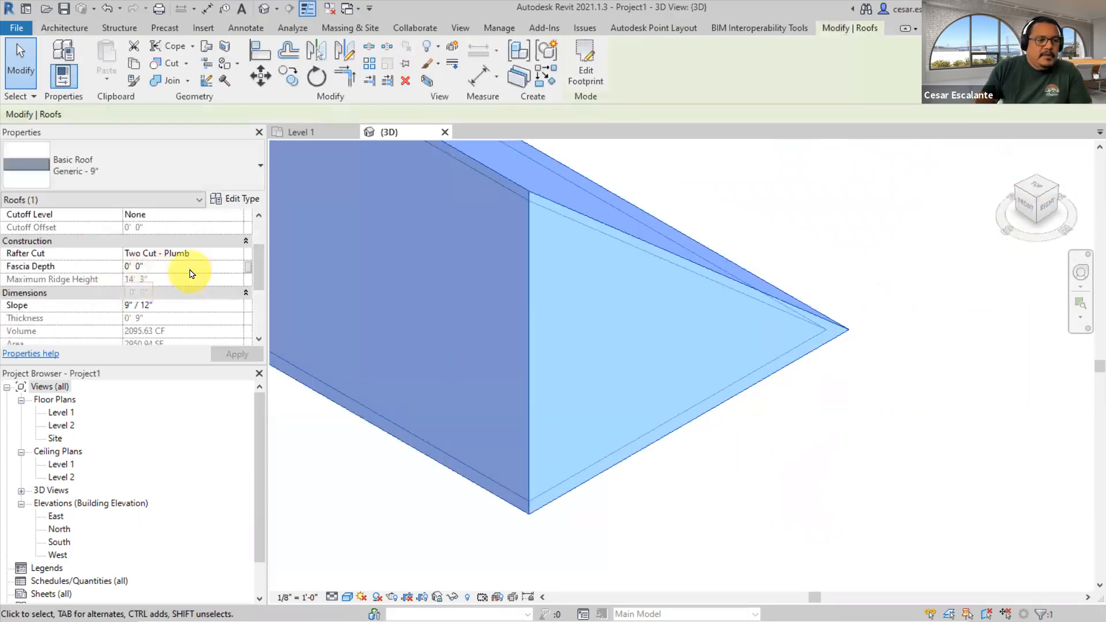
left_click(240, 257)
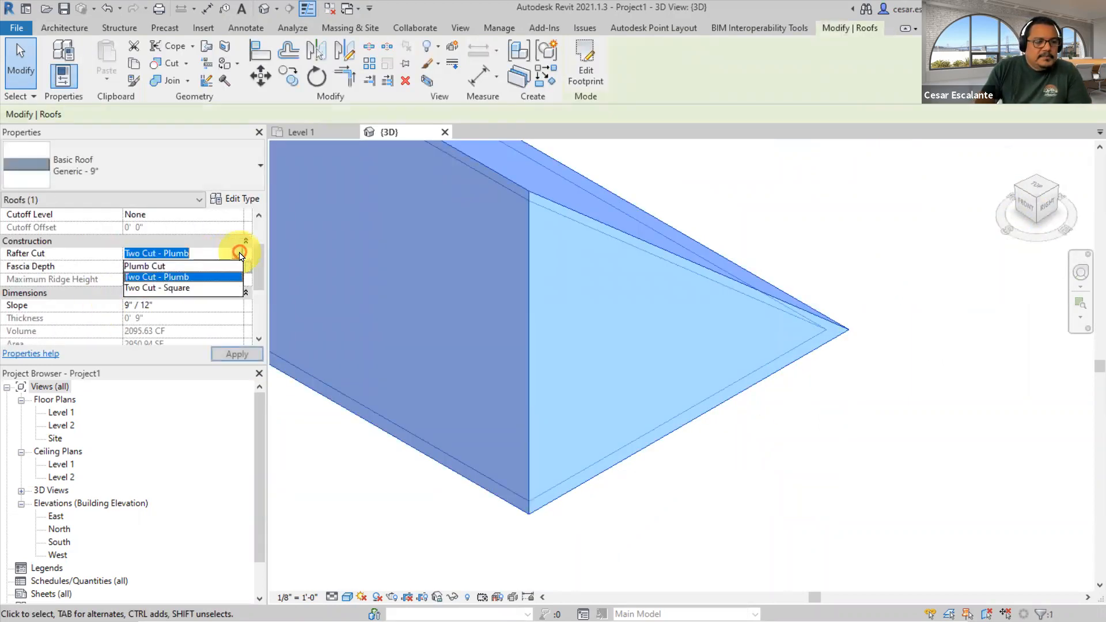
left_click(182, 288)
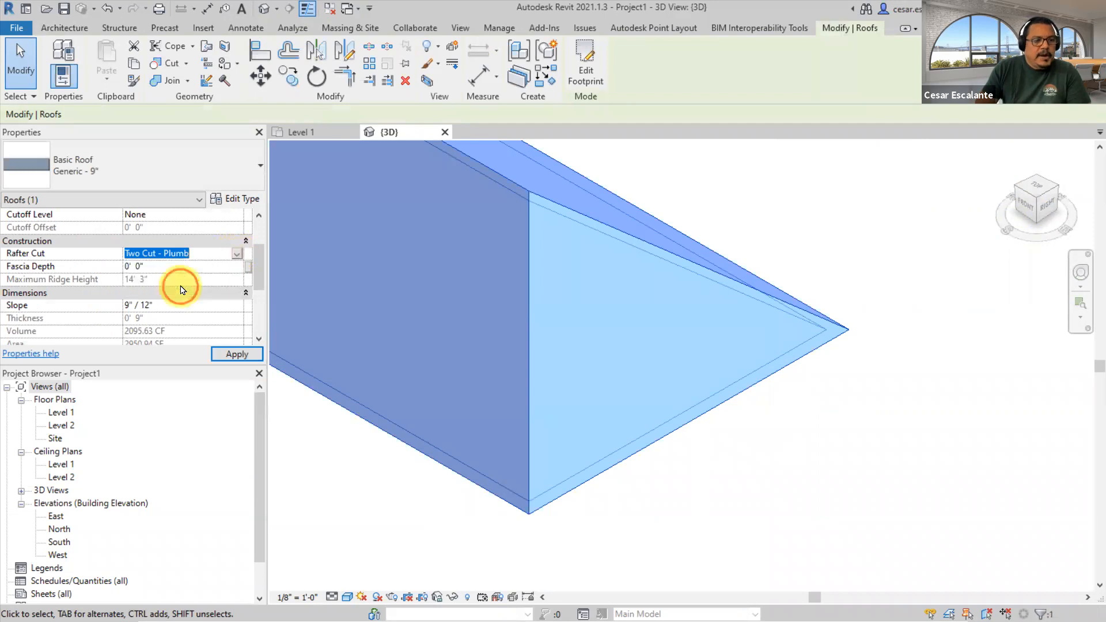
left_click(162, 265)
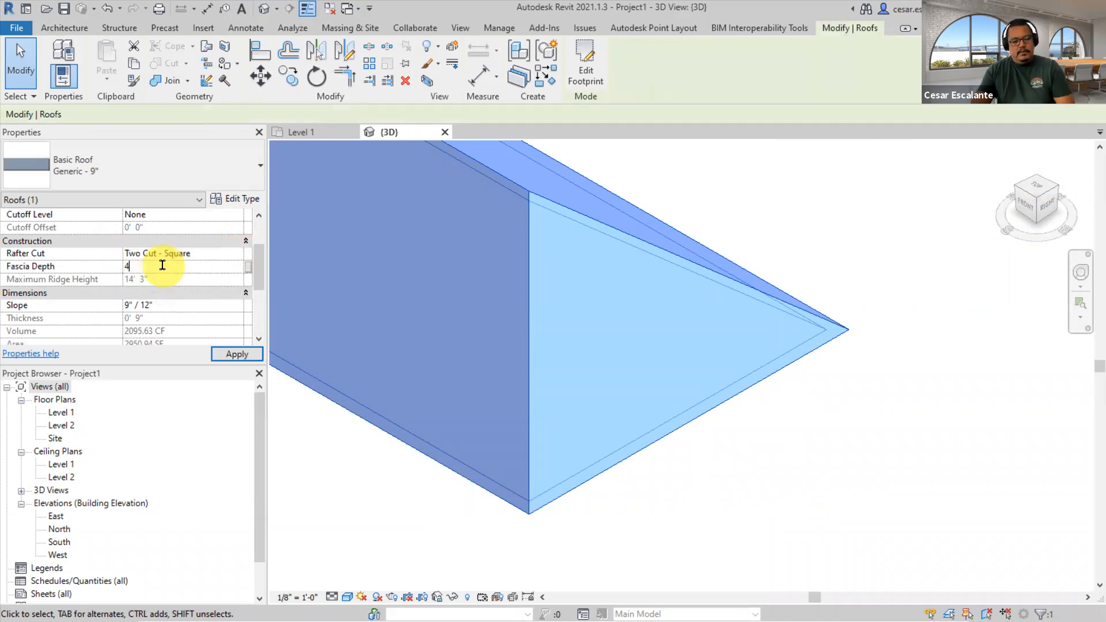
type("4\"")
left_click(235, 353)
scroll(870, 363, "up", 2)
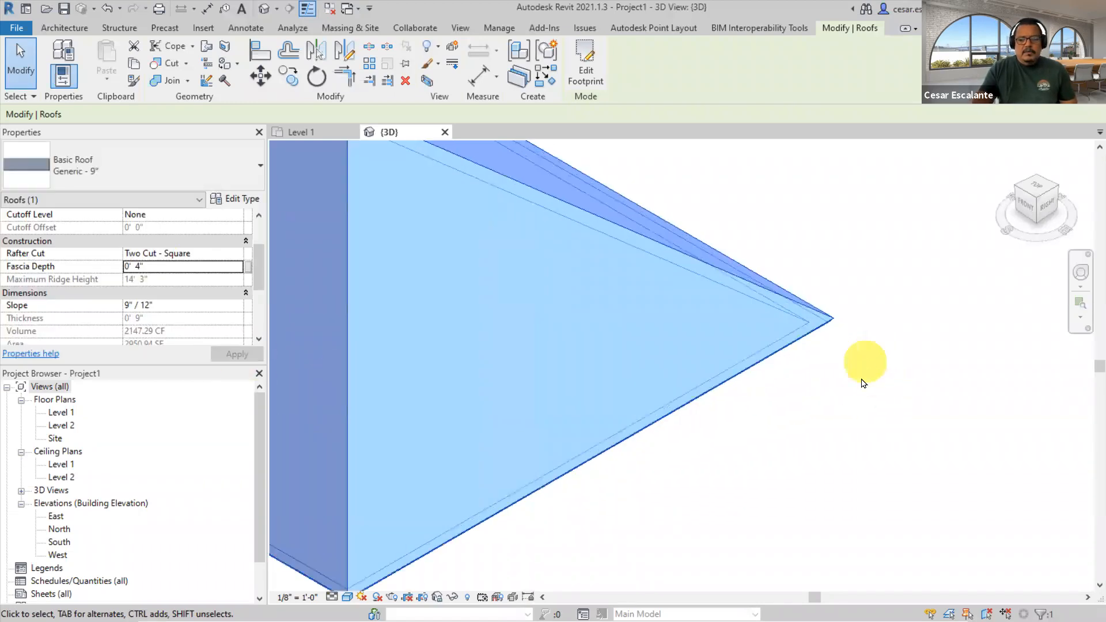
- Select the roof again and examine the shape of its eave corner from a lower angle
left_click(853, 339)
scroll(819, 324, "up", 2)
left_click(811, 321)
middle_click_drag(811, 321, 785, 248, "shift")
middle_click_drag(785, 304, 731, 330, "shift")
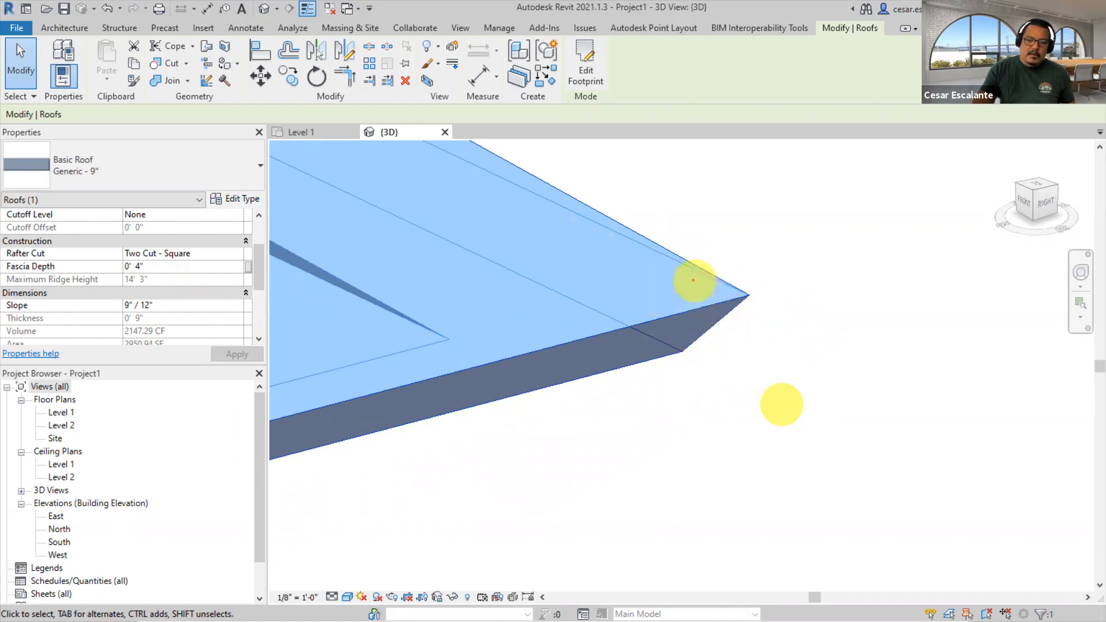
left_click_drag(701, 293, 708, 323)
mouse_move(773, 301)
left_mouse_down()
mouse_move(780, 313)
mouse_move(798, 309)
mouse_move(798, 289)
left_mouse_up()
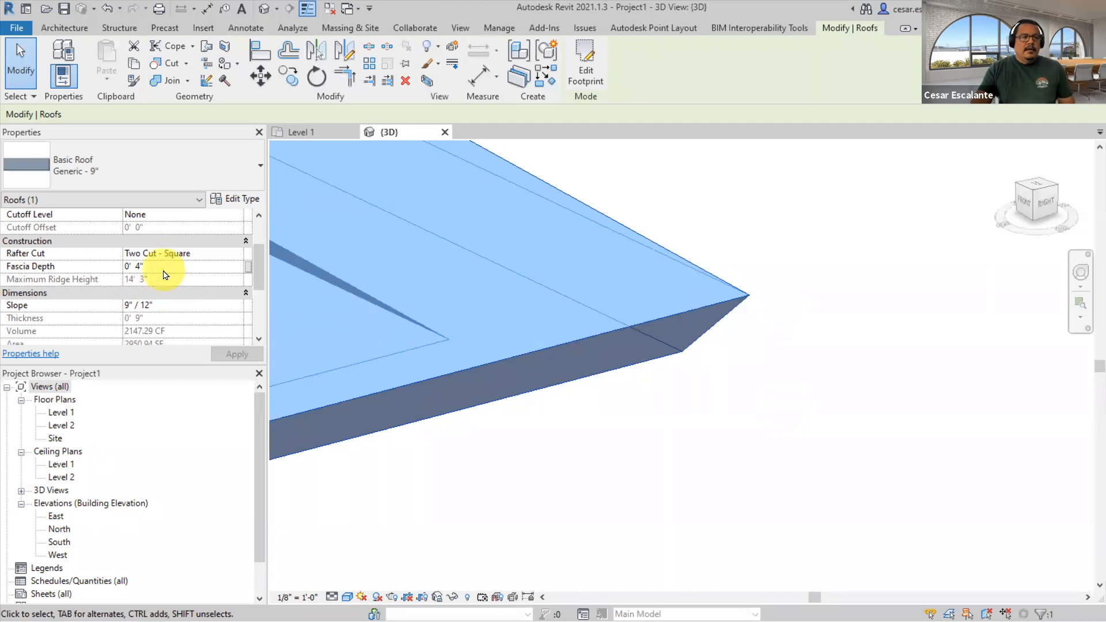
- Set the square-cut roof's Fascia Depth to 0, deselect the roof and view it as a whole
left_click(81, 267)
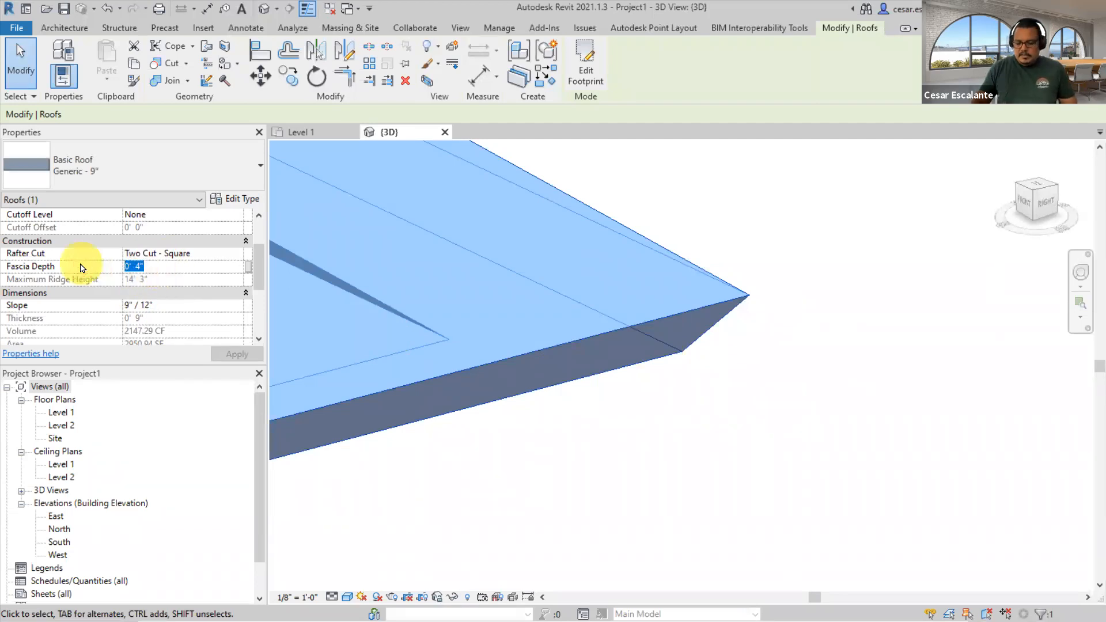
type("0")
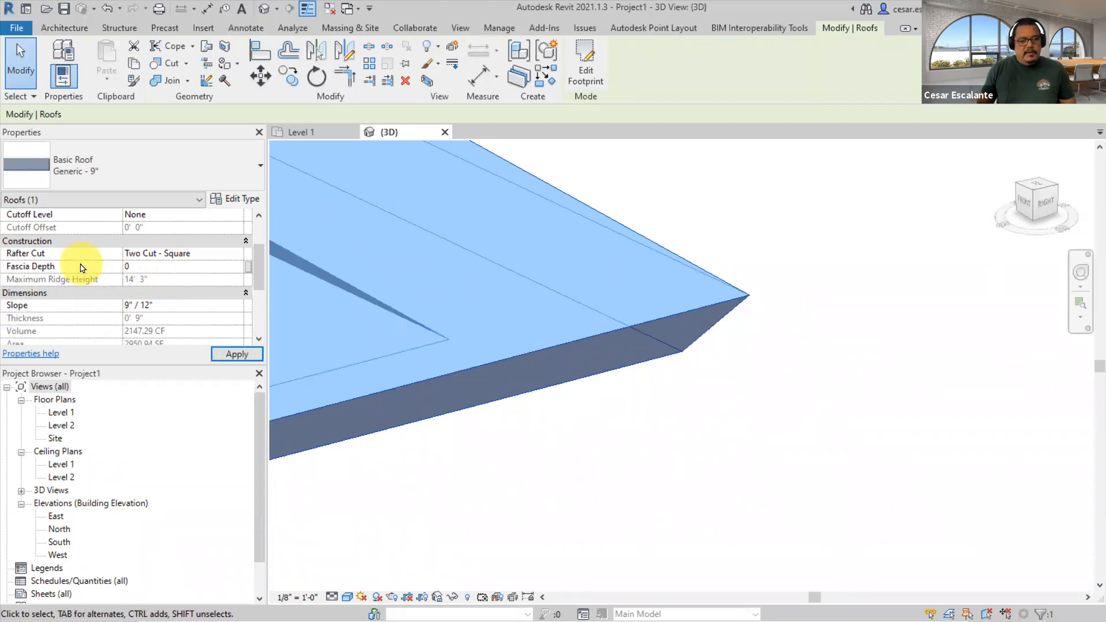
left_click(239, 356)
left_click(705, 448)
middle_click_drag(706, 449, 855, 453, "shift")
scroll(854, 452, "down", 3)
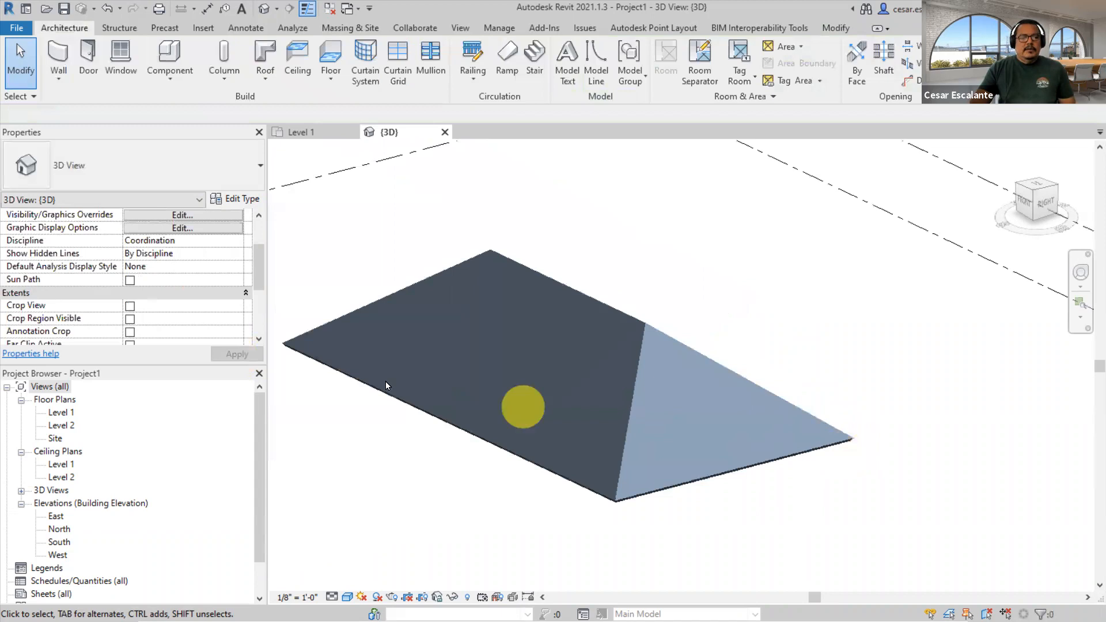
- Change the roof's Rafter Cut to Plumb Cut and deselect it
left_click(635, 387)
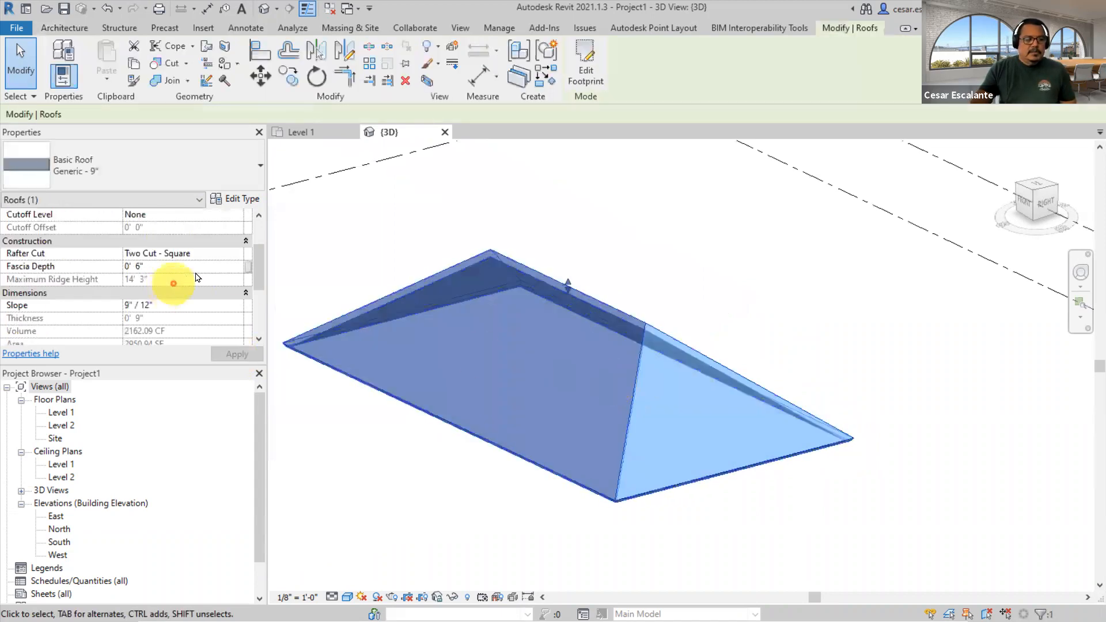
left_click(241, 254)
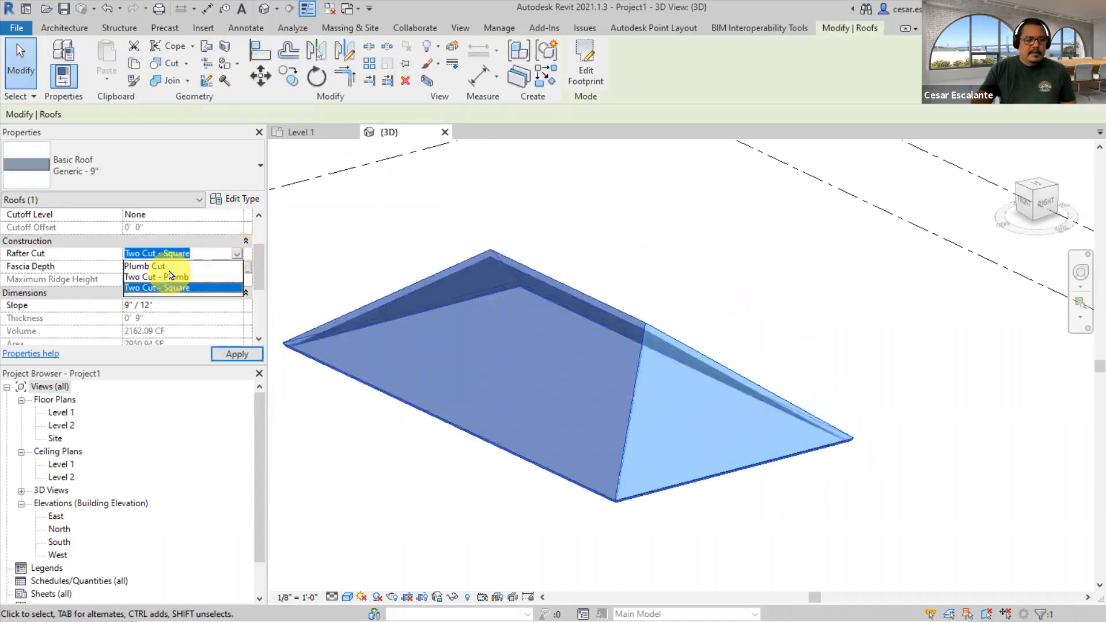
left_click(209, 267)
left_click(237, 354)
left_click(858, 525)
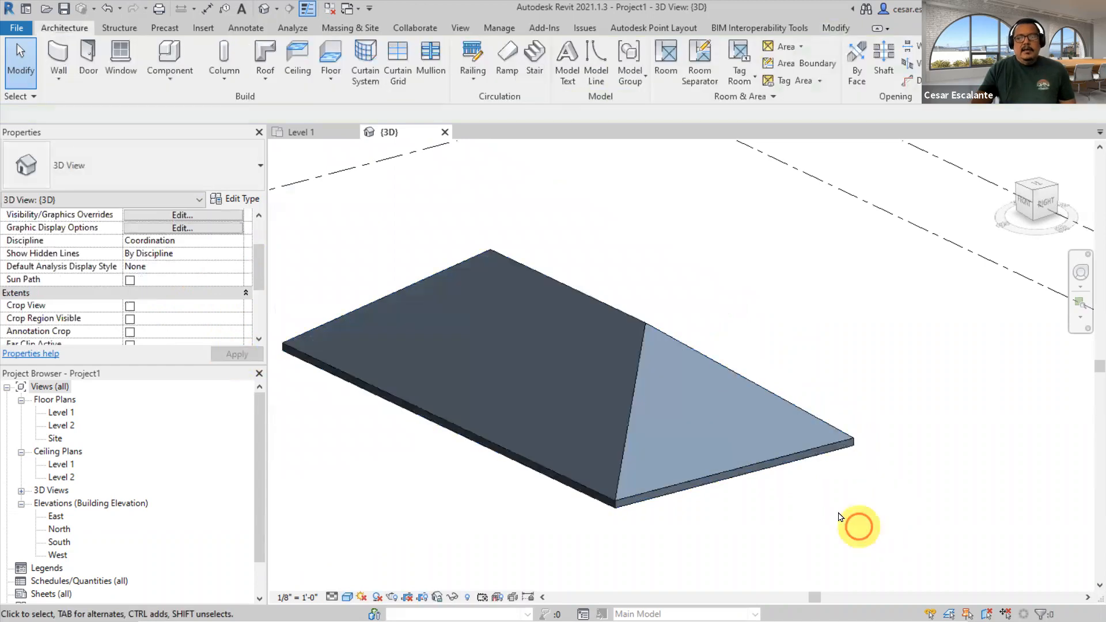
- Edit the roof footprint so the short front 35' 6" edge no longer defines a roof slope, and finish the sketch
left_click(826, 461)
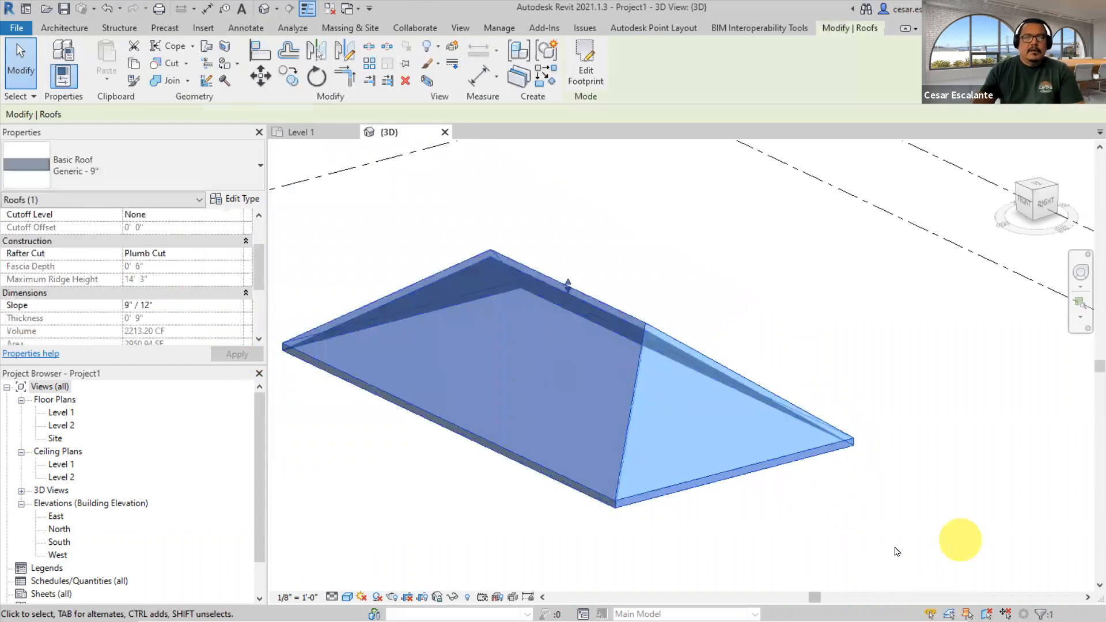
middle_click_drag(887, 511, 913, 511)
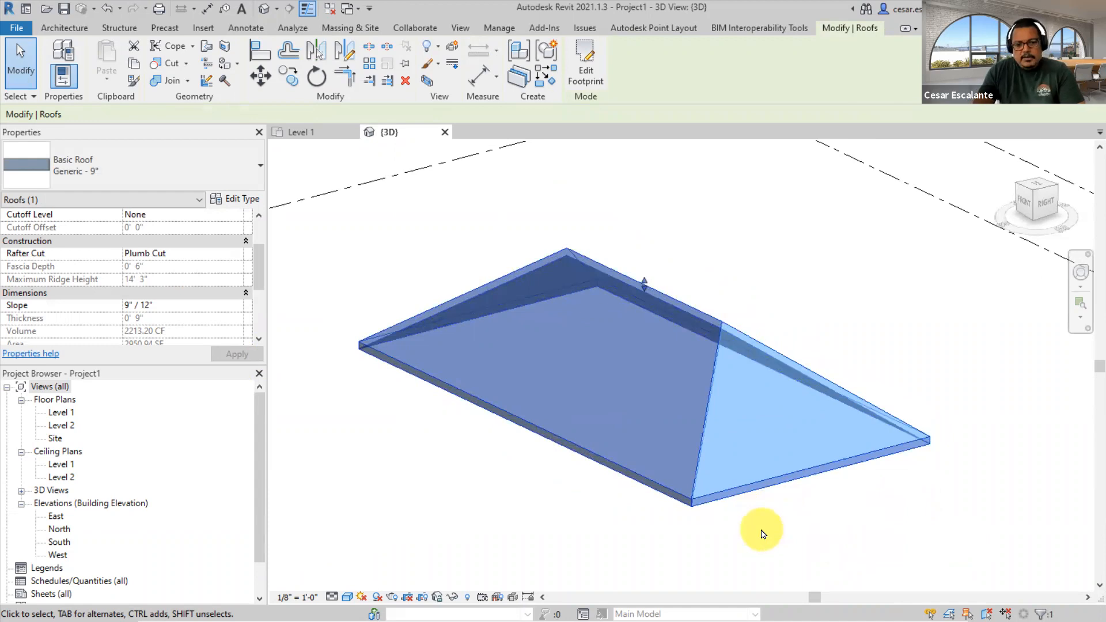
left_click(585, 68)
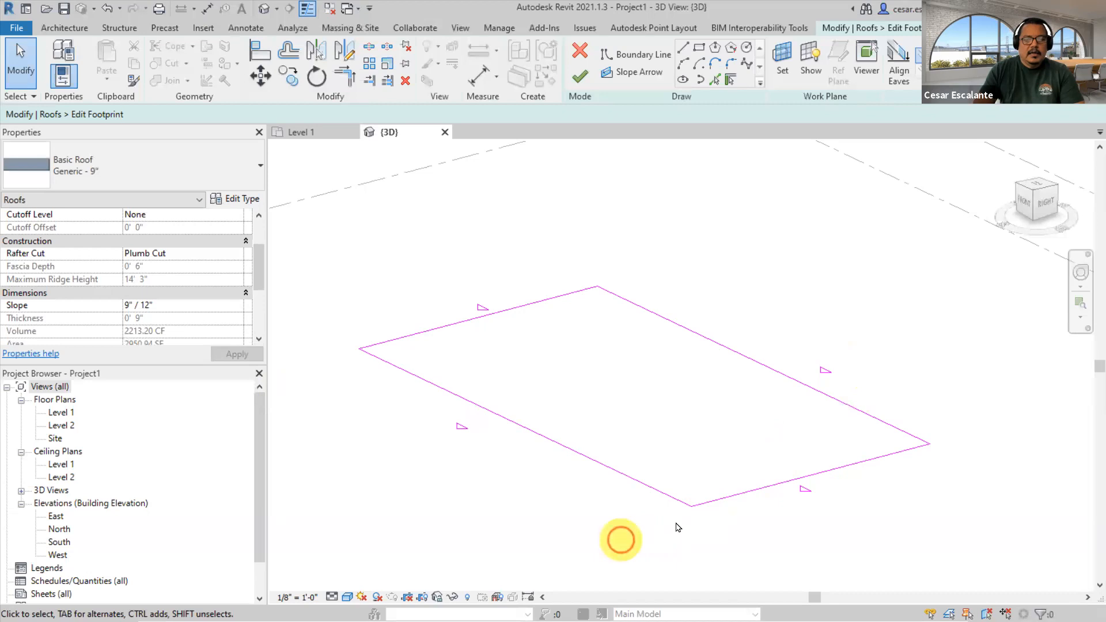
left_click(765, 489)
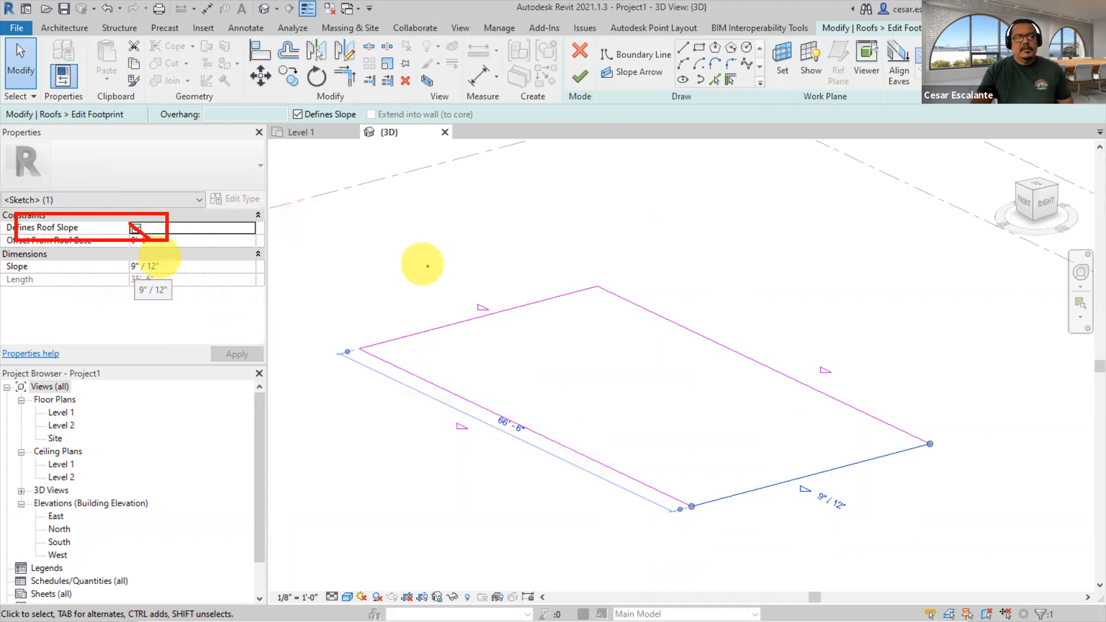
left_click(137, 229)
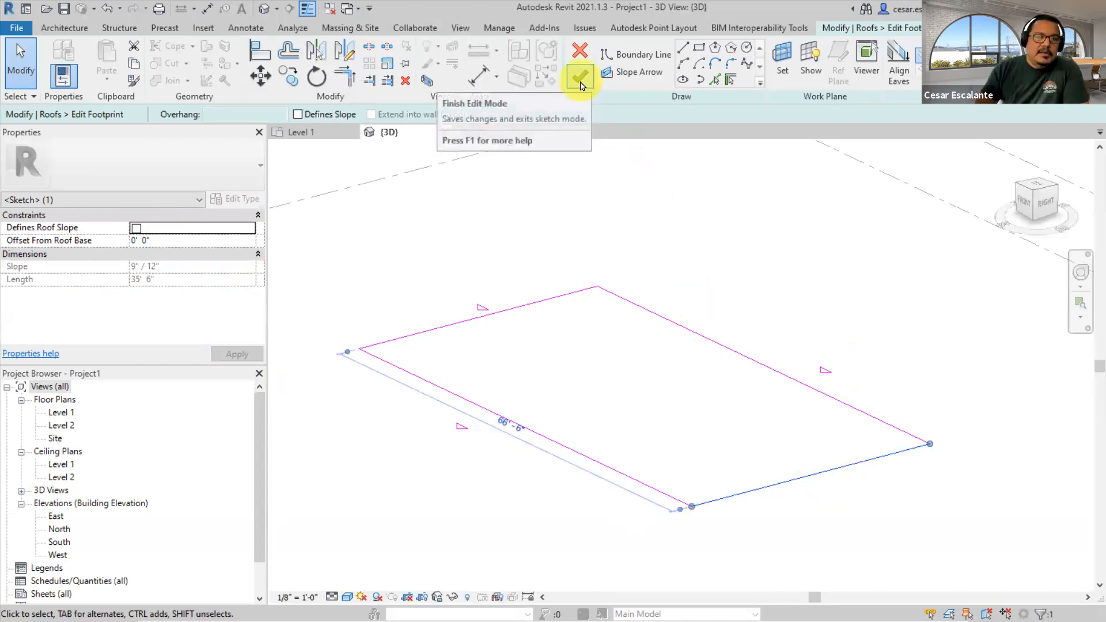
left_click(580, 80)
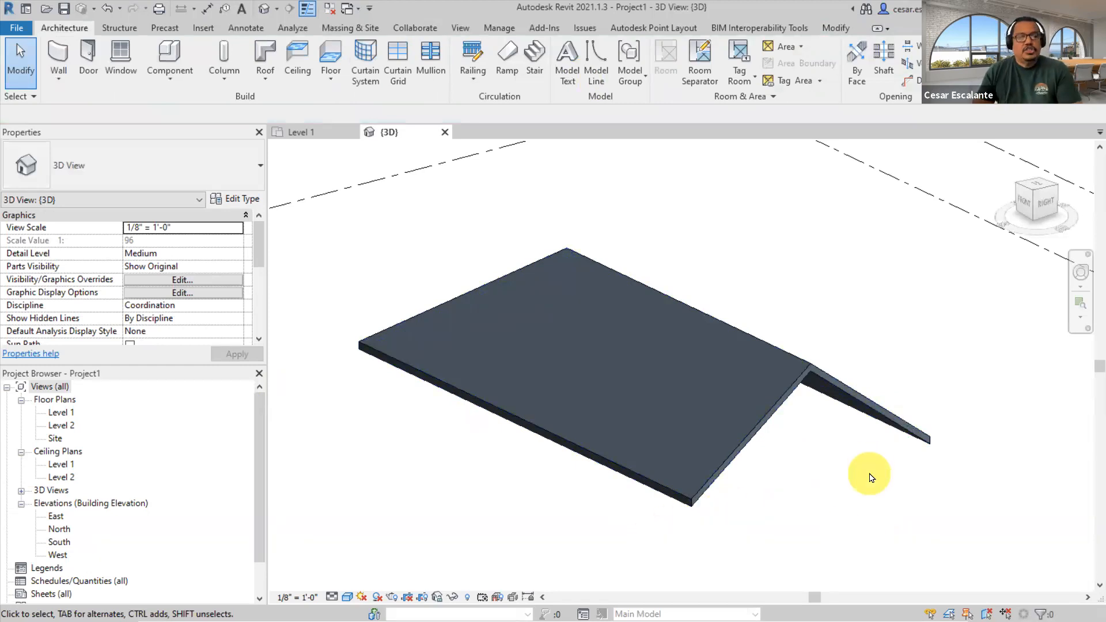
- Turn off the roof slope of the long 66' 6" front edge in the footprint, finish the sketch and view the roof from higher up
left_click(795, 396)
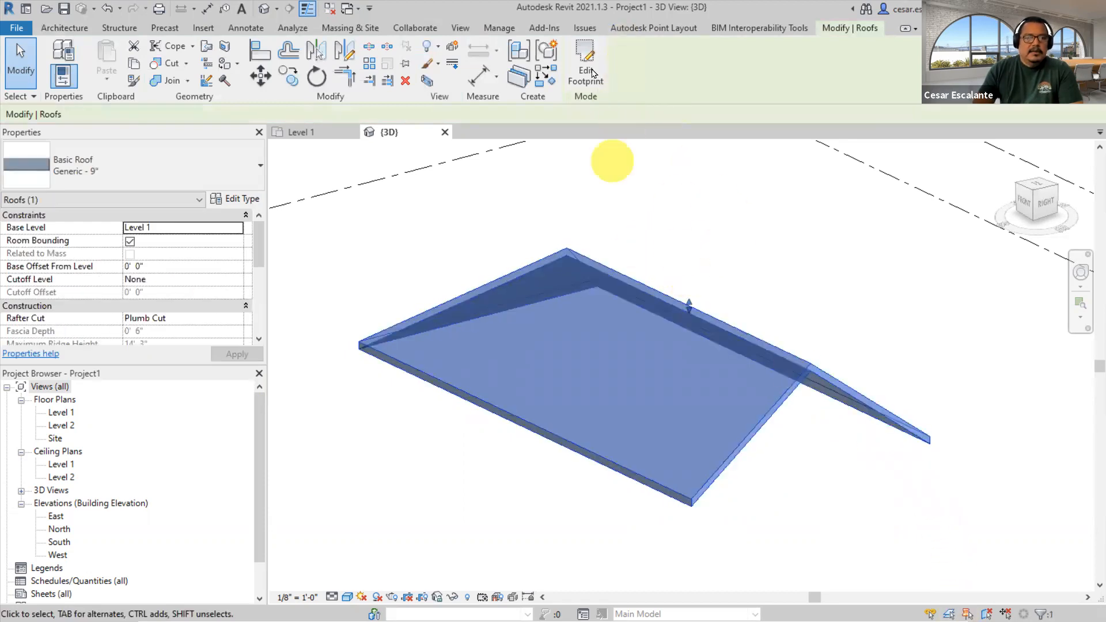
left_click(588, 49)
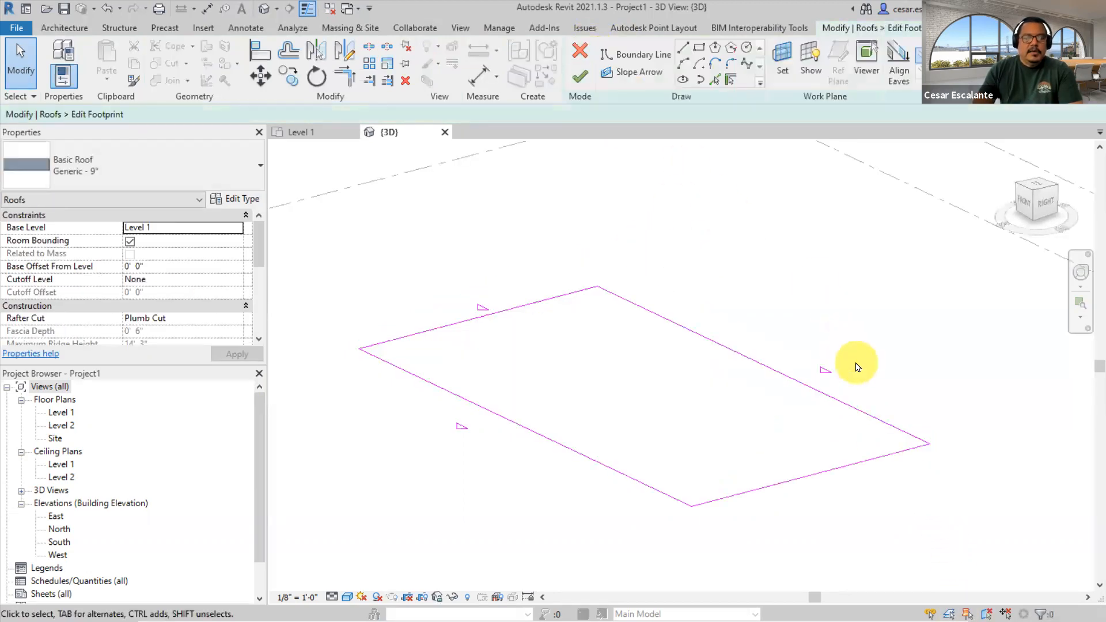
left_click(568, 448)
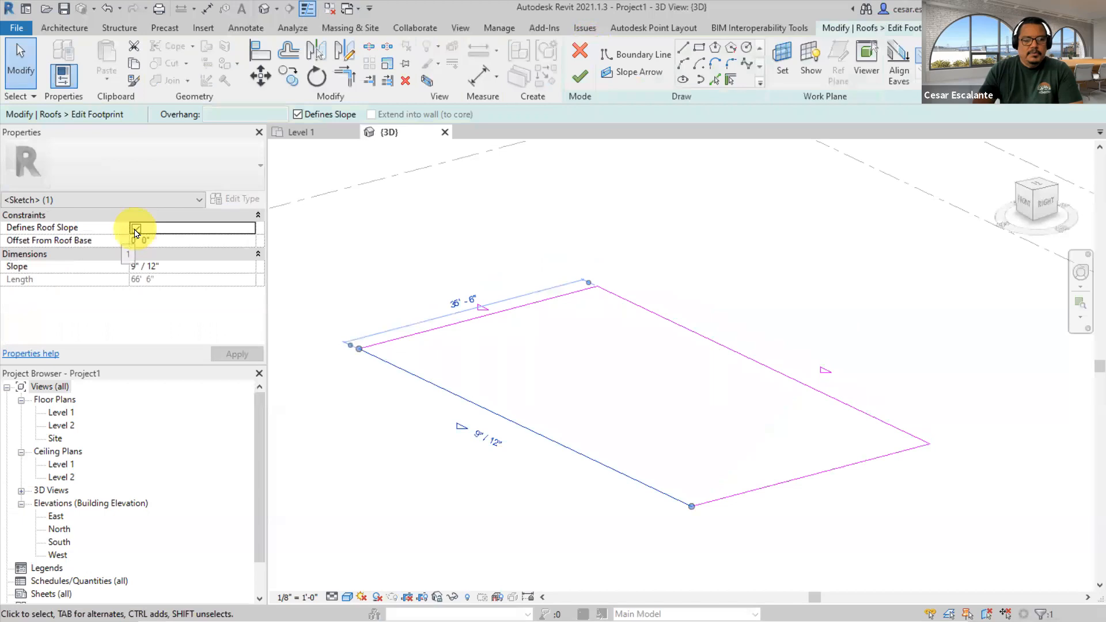
left_click(136, 229)
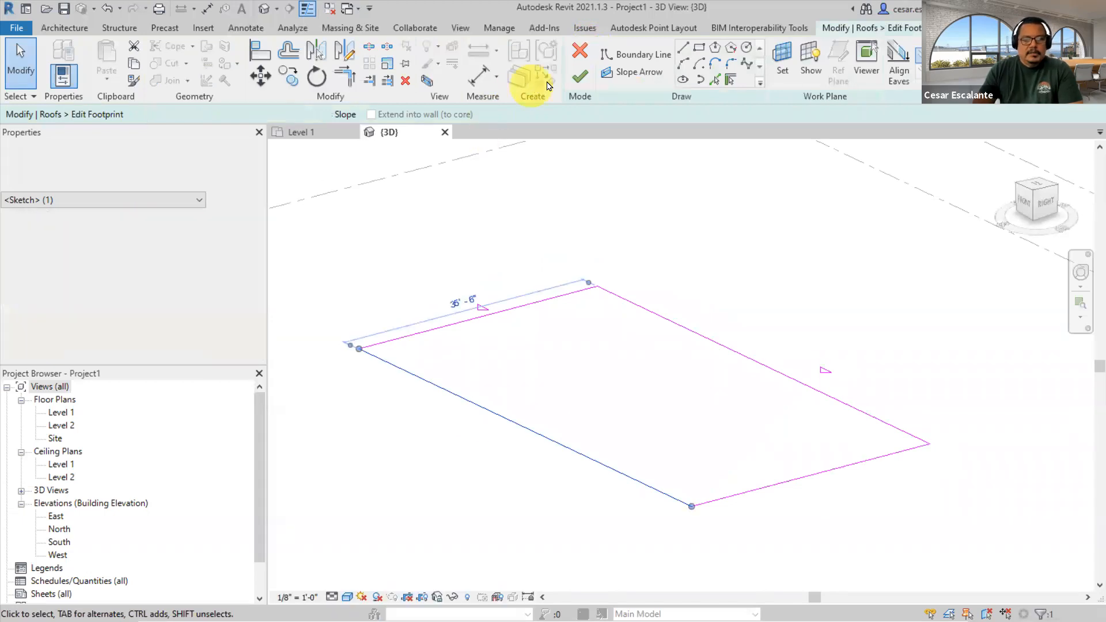
left_click(580, 79)
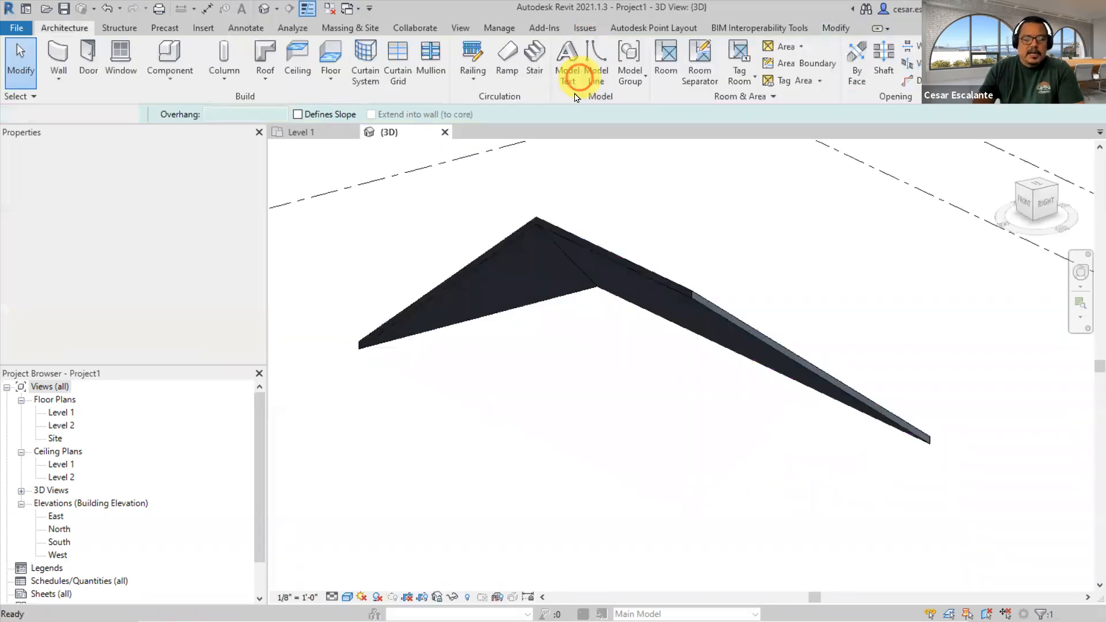
left_click(788, 441)
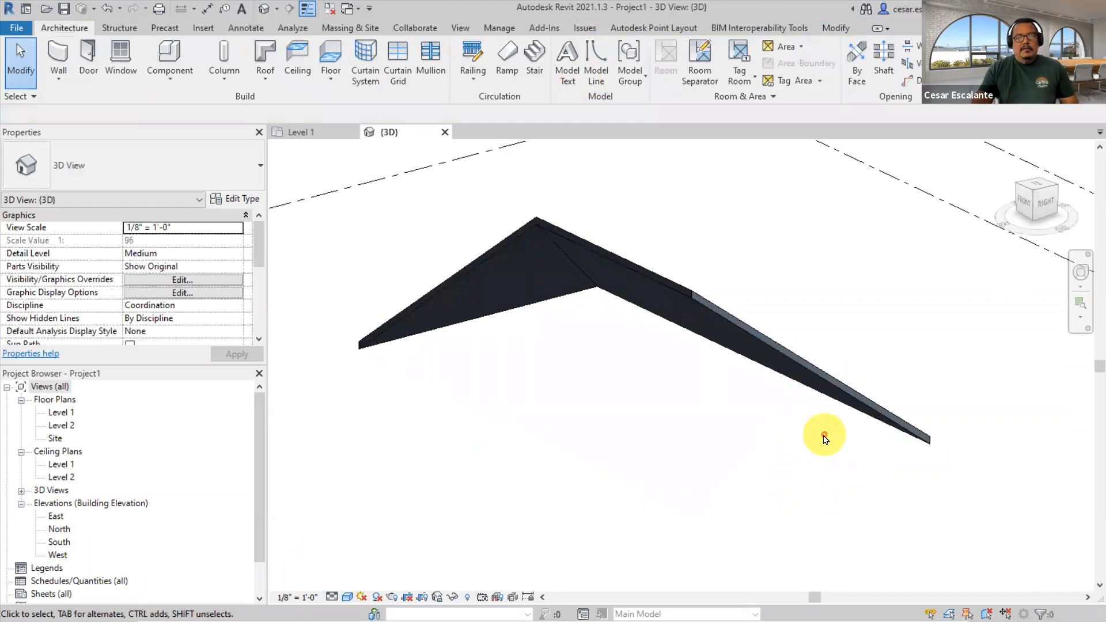
middle_click_drag(824, 436, 844, 520, "shift")
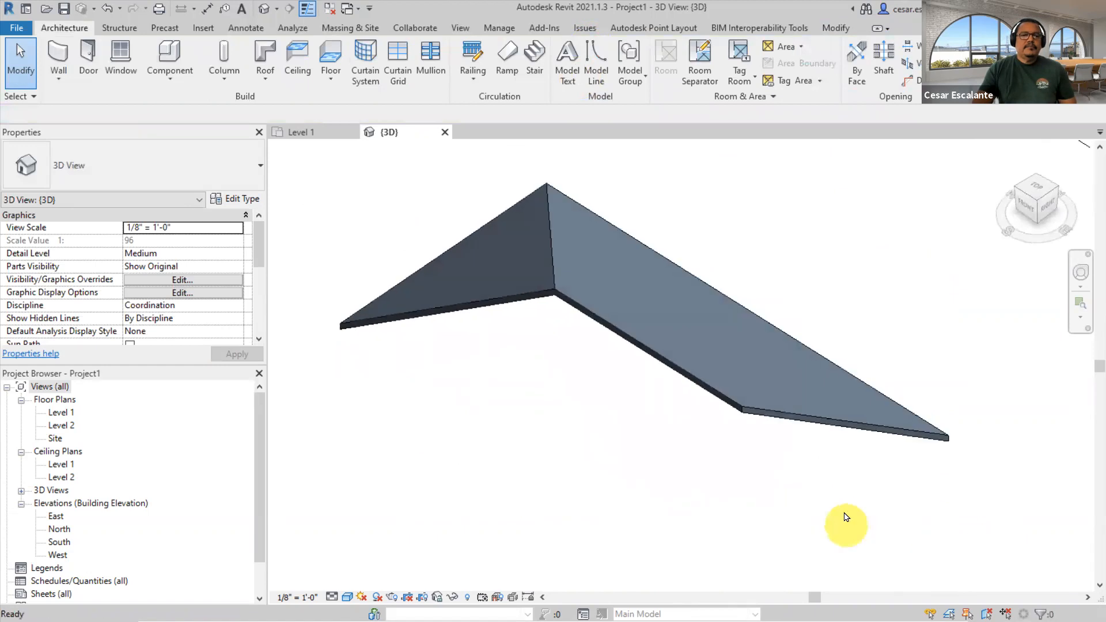
- Reopen the roof's footprint, examine the slope setting of its short front edge, and finish the sketch without changes
left_click(833, 416)
left_click(585, 63)
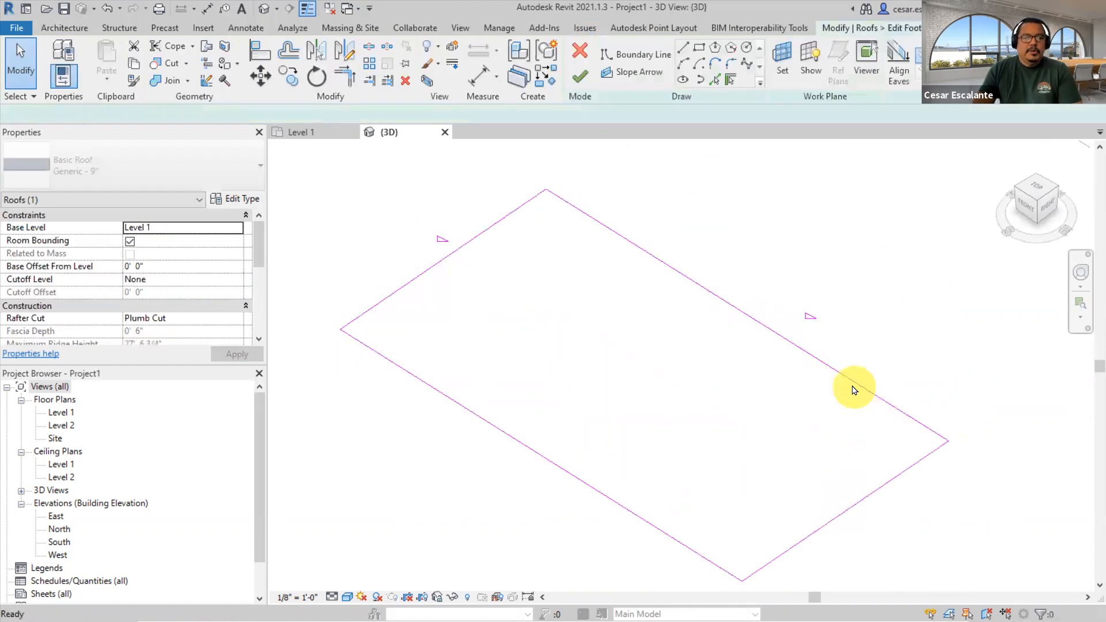
middle_click_drag(860, 376, 829, 320)
left_click(847, 416)
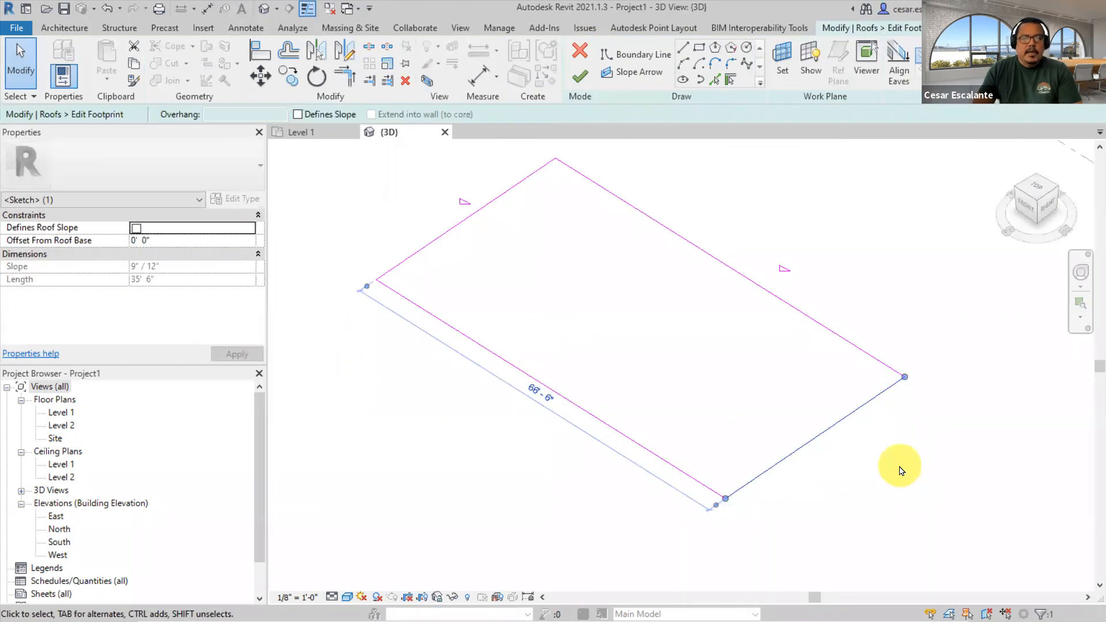
mouse_move(605, 265)
middle_mouse_down()
mouse_move(654, 284)
mouse_move(631, 286)
middle_mouse_up()
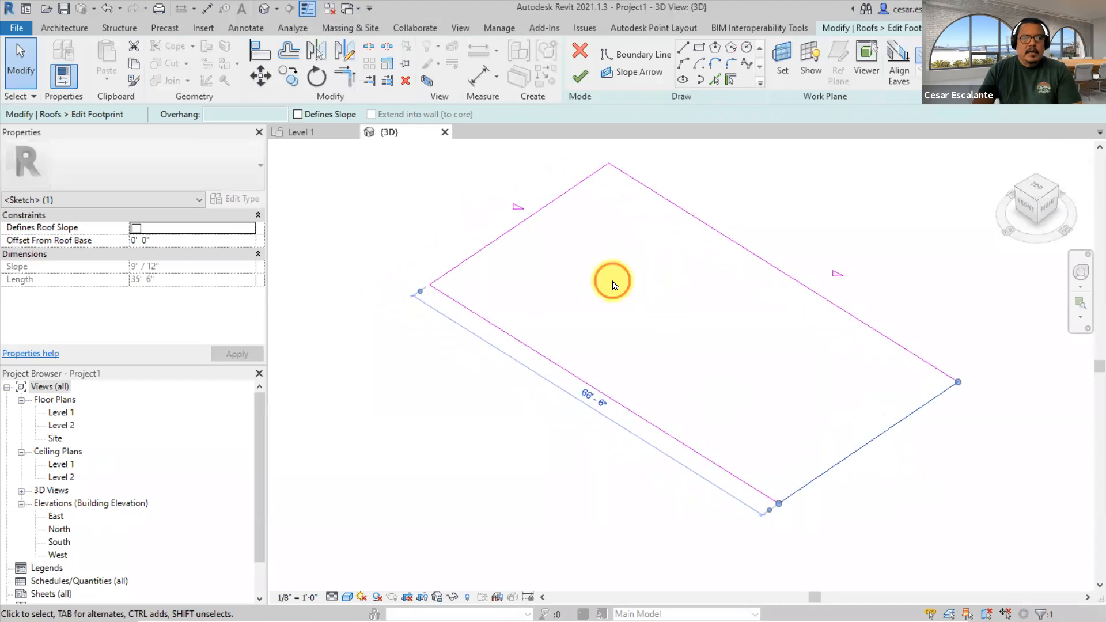
left_click(614, 285)
left_click(580, 76)
left_click(896, 351)
- Edit the footprint so both front edges without slope define a roof slope again, and finish the sketch
left_click(862, 360)
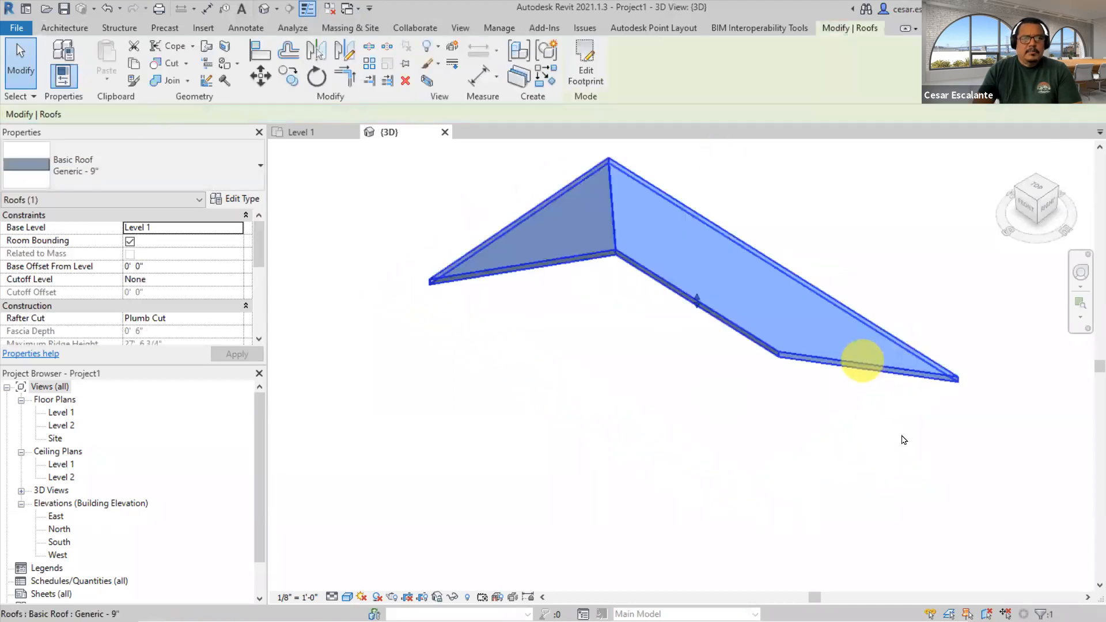
left_click(576, 91)
mouse_move(890, 478)
left_mouse_down()
mouse_move(691, 500)
mouse_move(668, 483)
left_mouse_up()
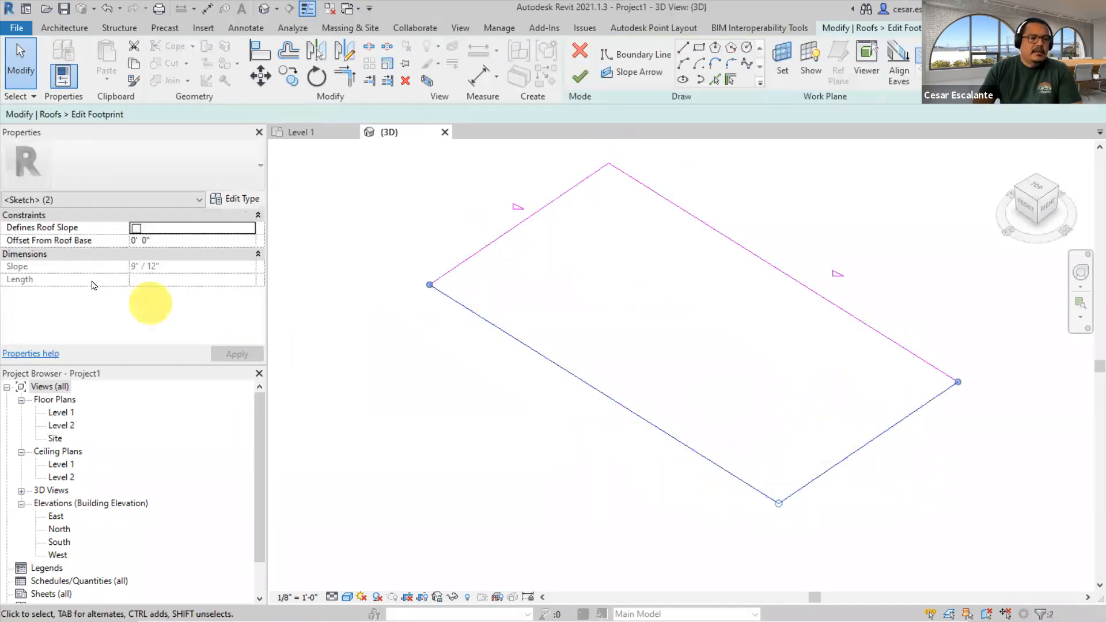
left_click(136, 229)
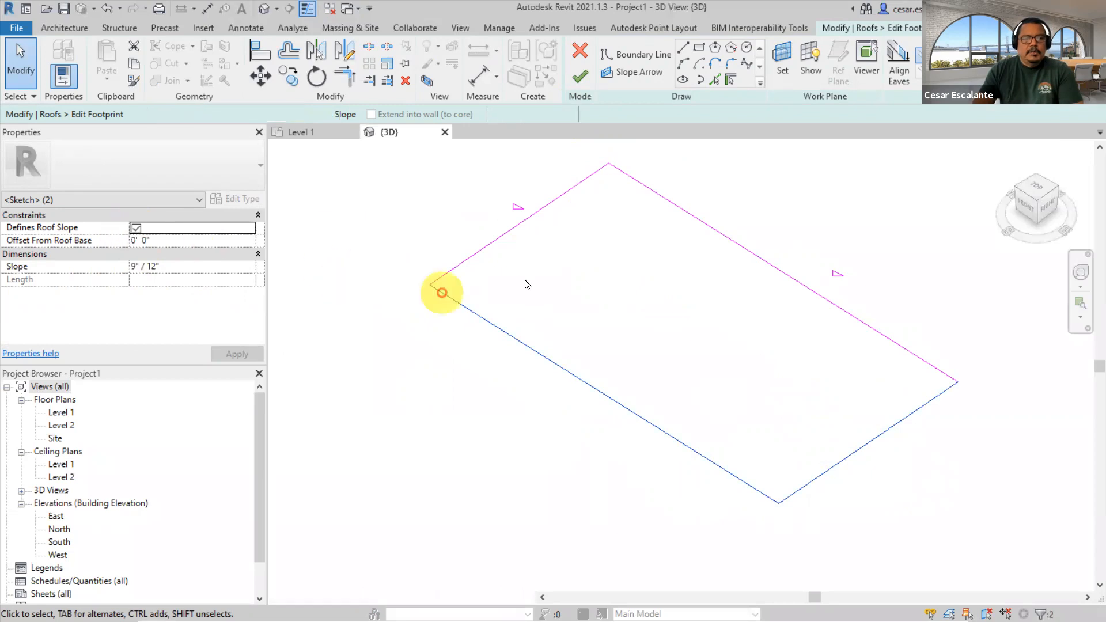
left_click(580, 77)
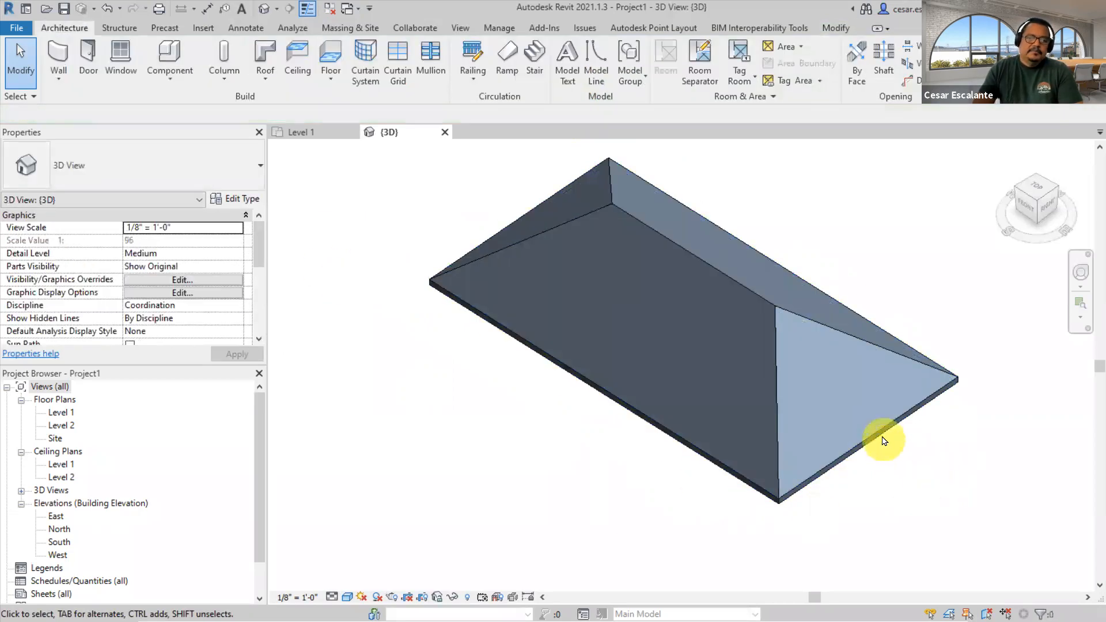
- Lower the roof's ridge to a height of about 5' 3" with its shape handle, raise it partway back and deselect the roof
middle_click_drag(913, 444, 862, 477)
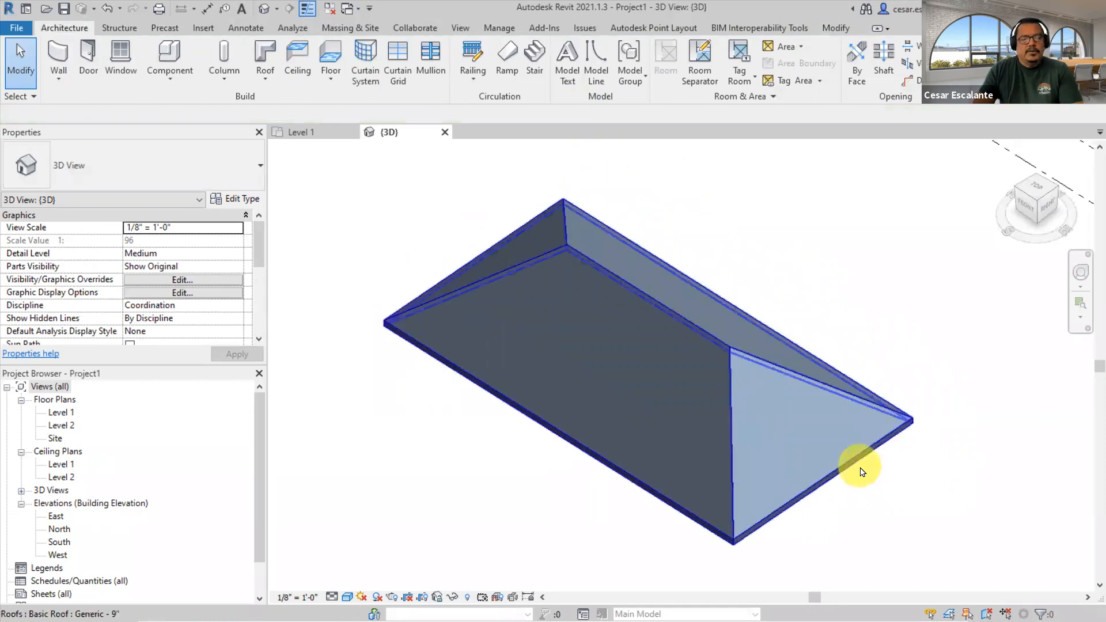
left_click(854, 463)
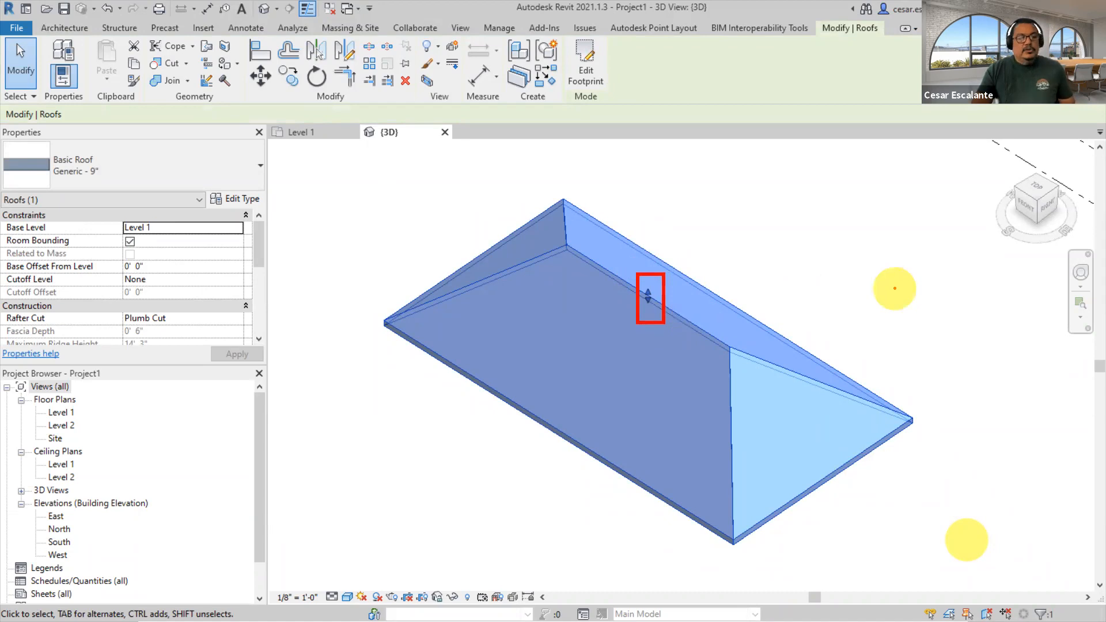
left_click(894, 288)
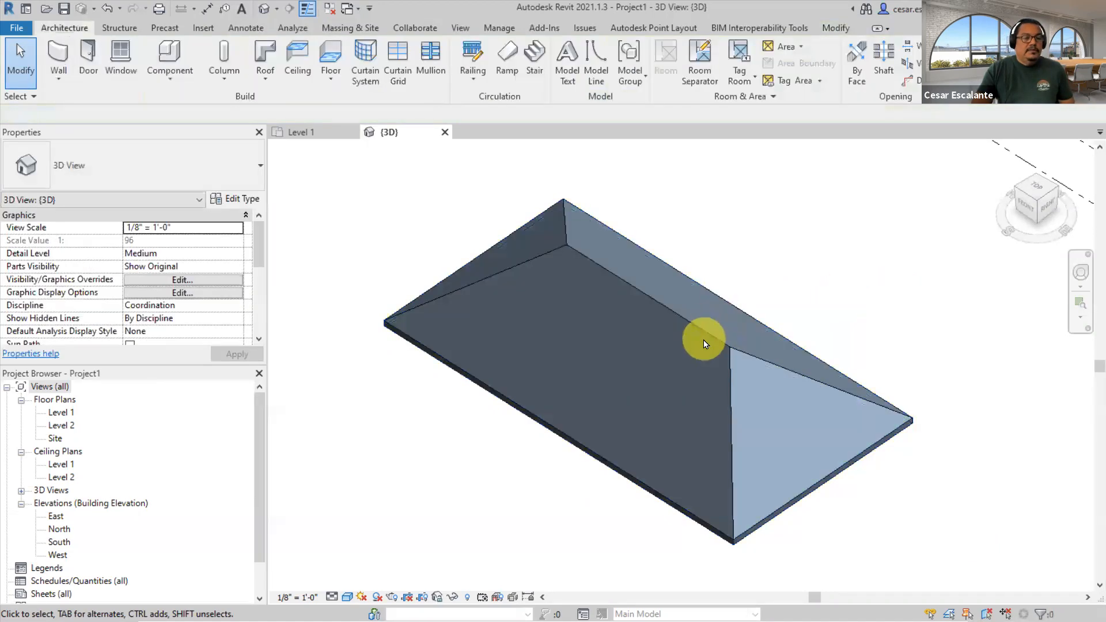
left_click(724, 355)
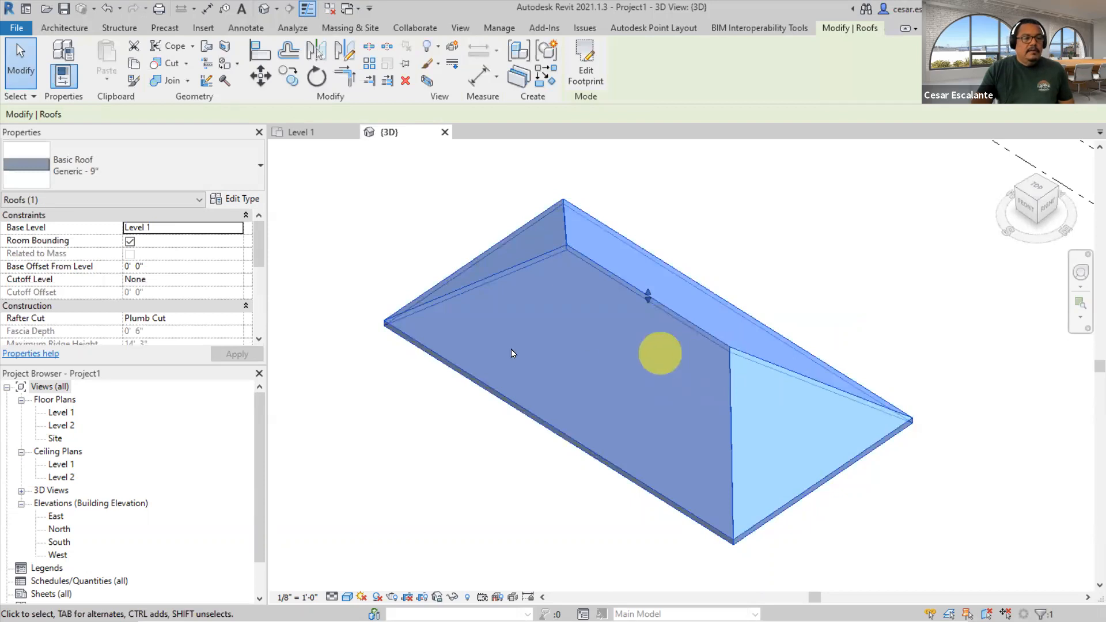
left_click_drag(257, 255, 257, 276)
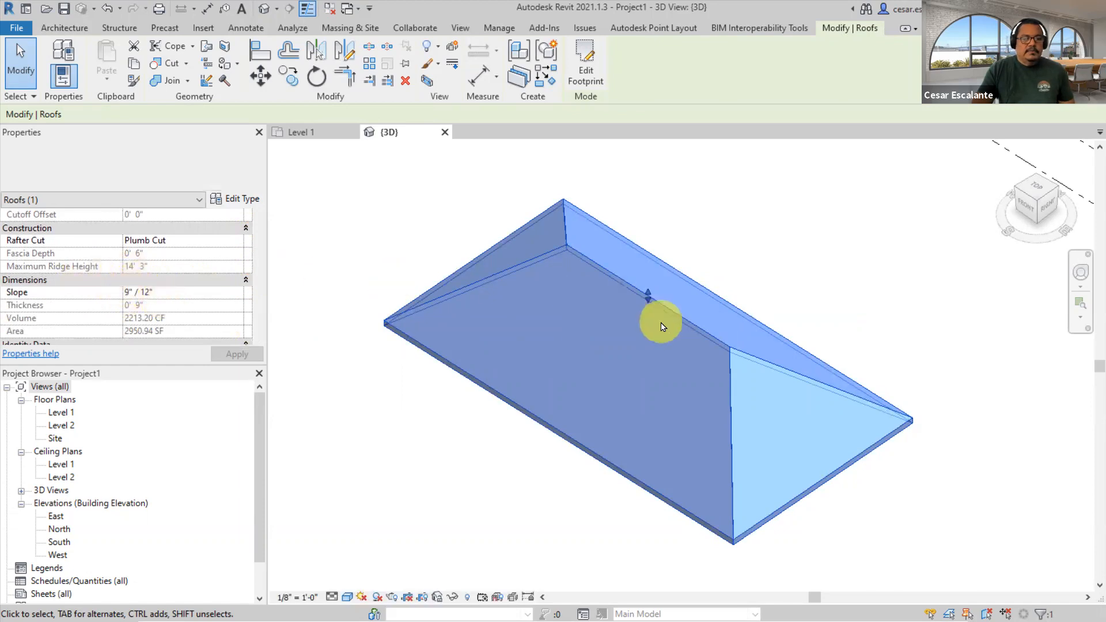
left_click_drag(648, 294, 662, 344)
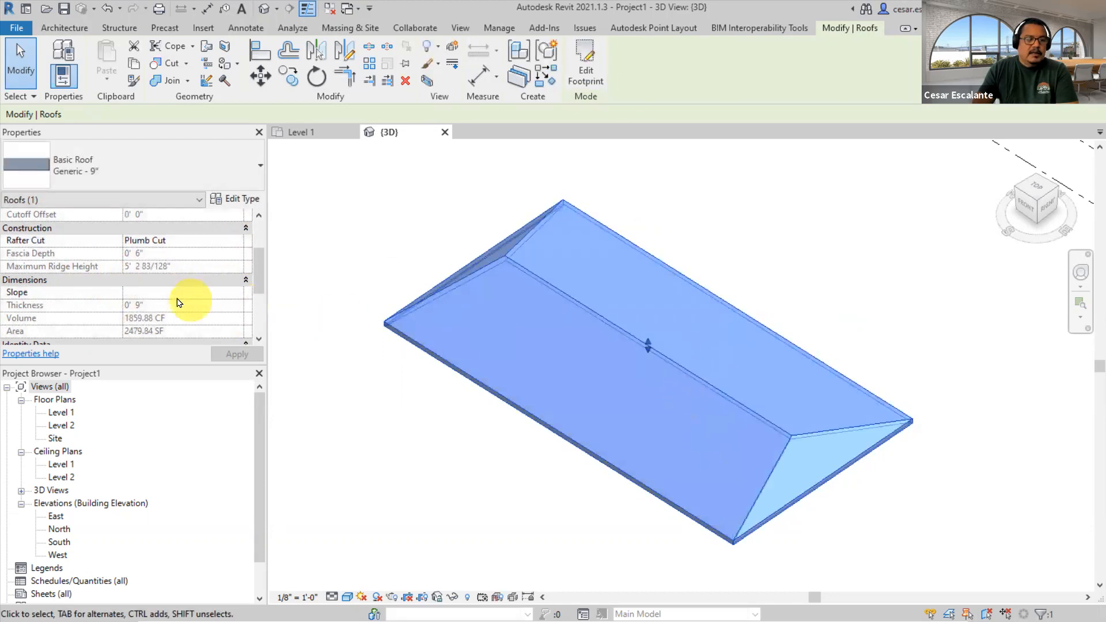
left_click_drag(648, 344, 646, 306)
left_click(785, 249)
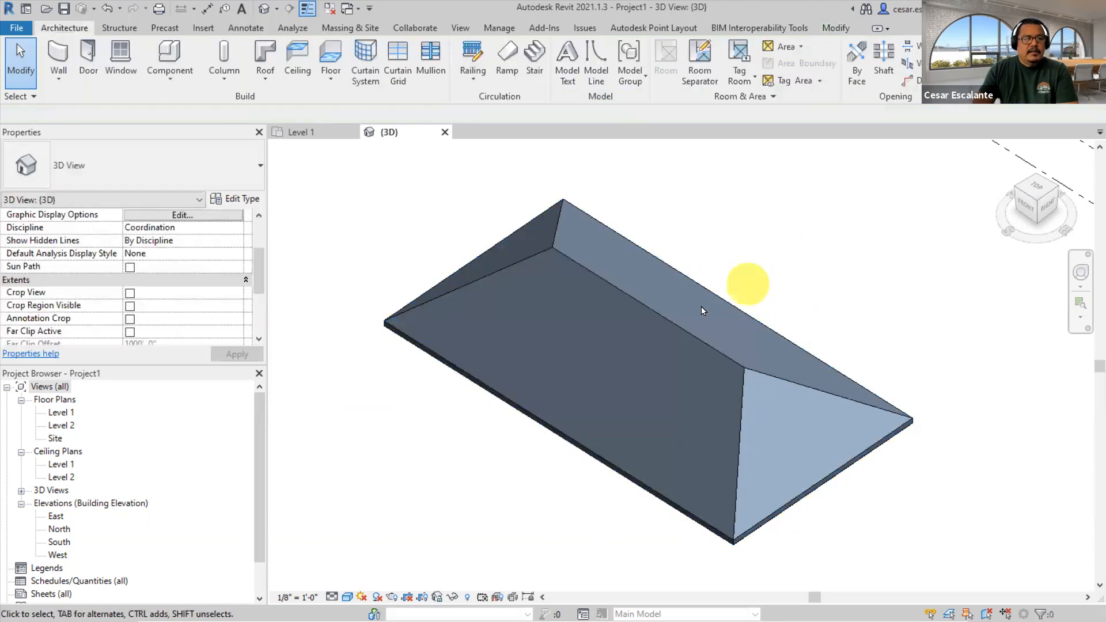
- Lower the roof's ridge with its shape handle to a height of about 7' 4" and look through the roof's remaining properties
left_click(685, 328)
left_click_drag(648, 312, 648, 335)
left_click_drag(259, 279, 257, 319)
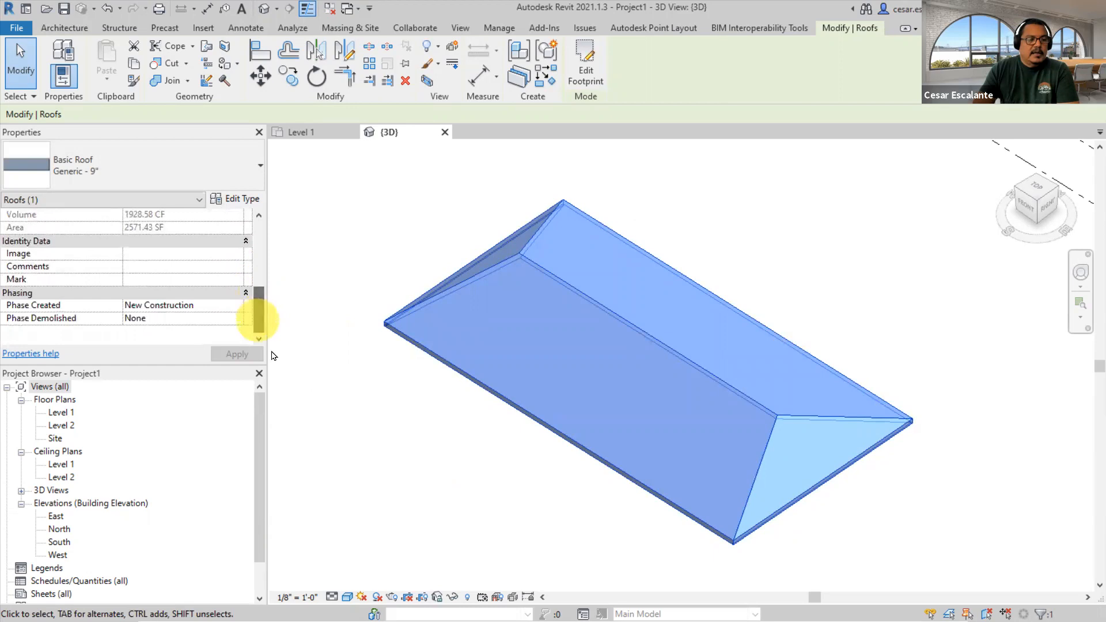
left_click(316, 371)
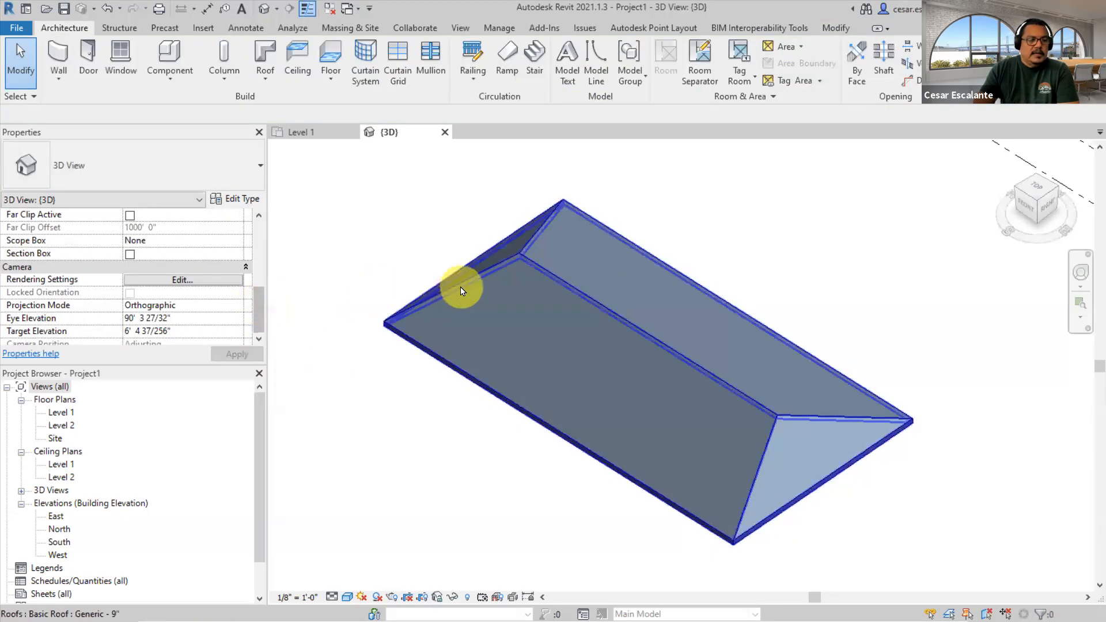
- Select the roof again and set its Slope to 3/4" / 12"
left_click(461, 290)
left_click_drag(261, 302, 262, 266)
left_click(221, 291)
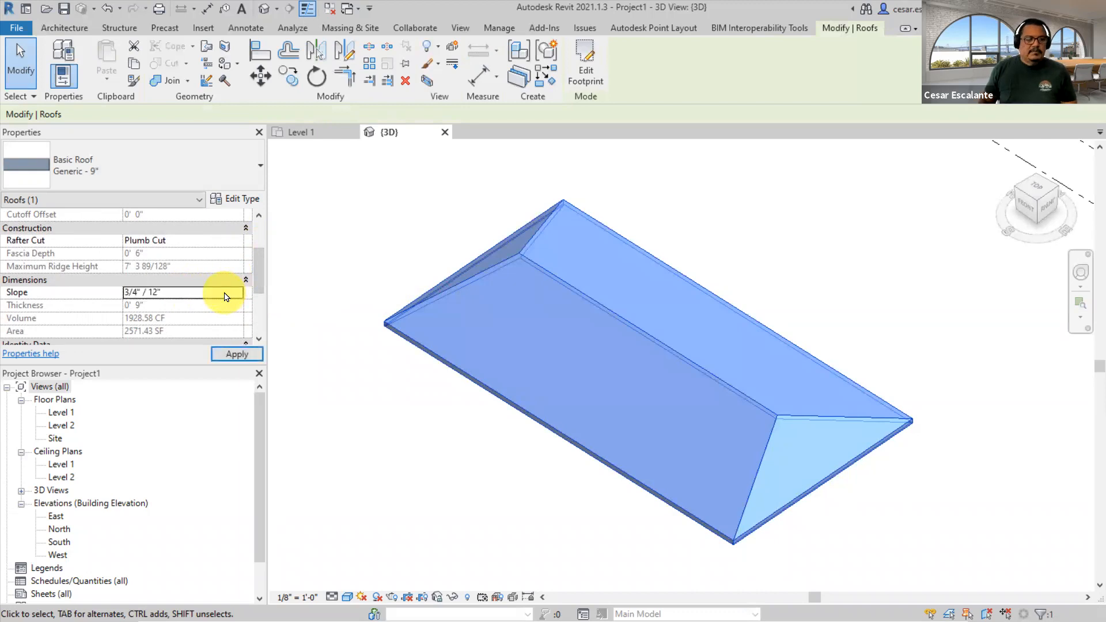
type("3/4\" / 12\"")
left_click(239, 354)
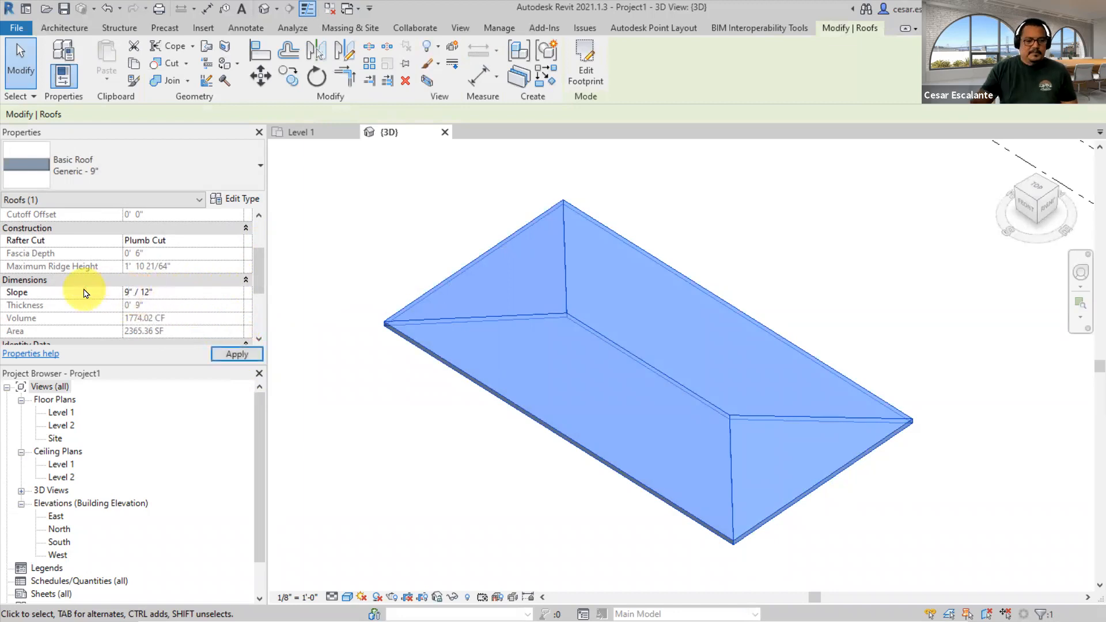
- Set the roof's Slope to 9" / 12" and deselect it
left_click(235, 354)
left_click(561, 510)
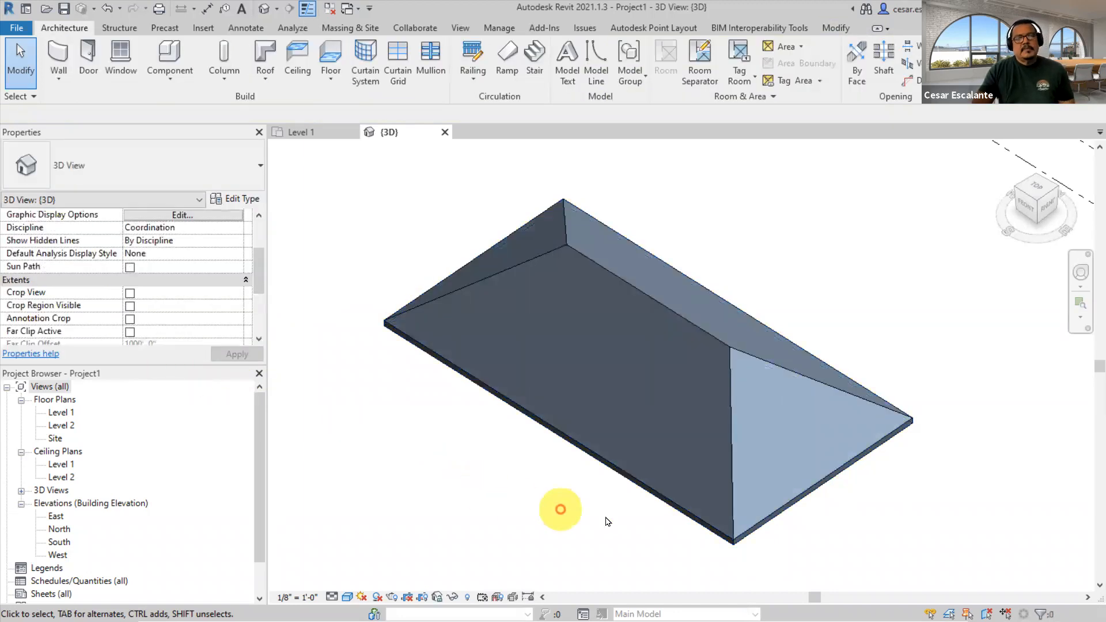
- Edit the selected roof's footprint and turn off Defines Roof Slope for the east short edge
left_click(731, 515)
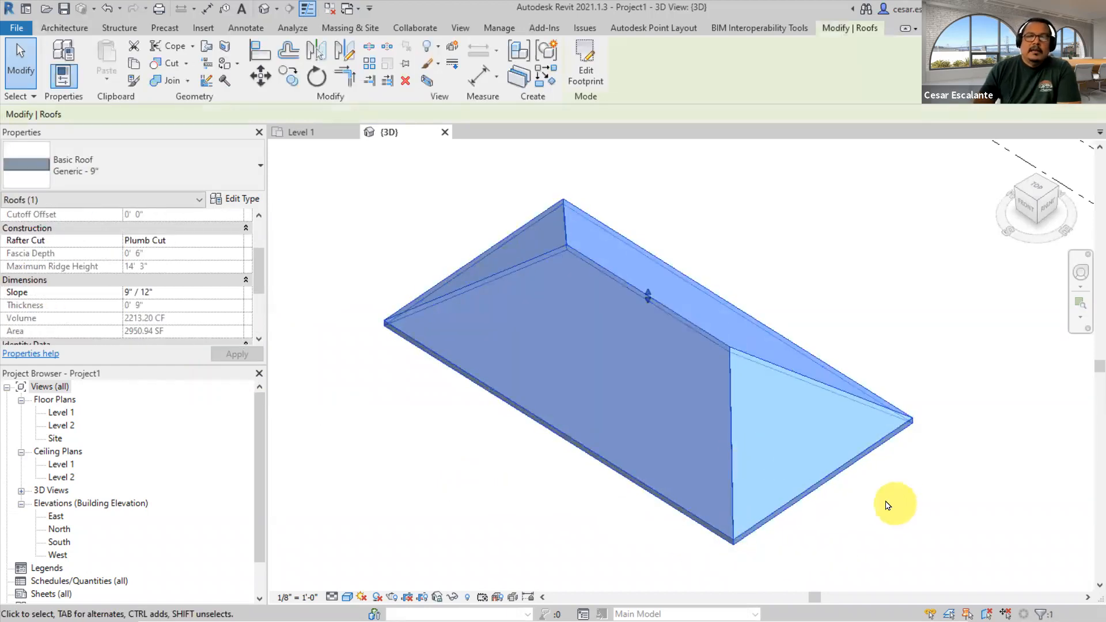
scroll(887, 505, "down", 3)
middle_click_drag(827, 506, 893, 358)
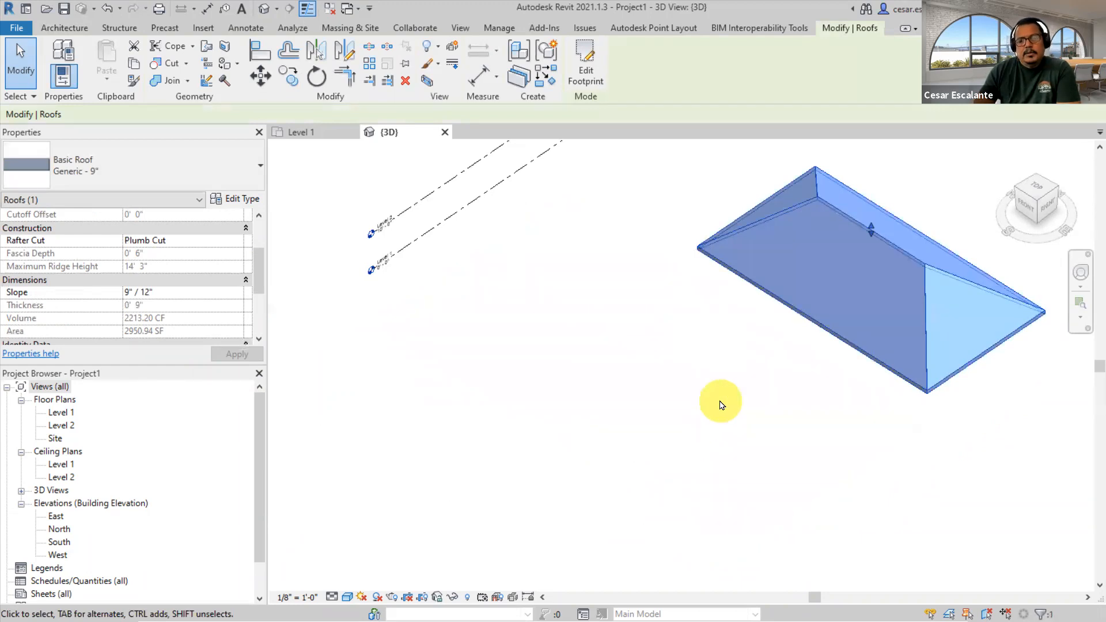
left_click(622, 382)
middle_click_drag(691, 346, 506, 414)
left_click(791, 421)
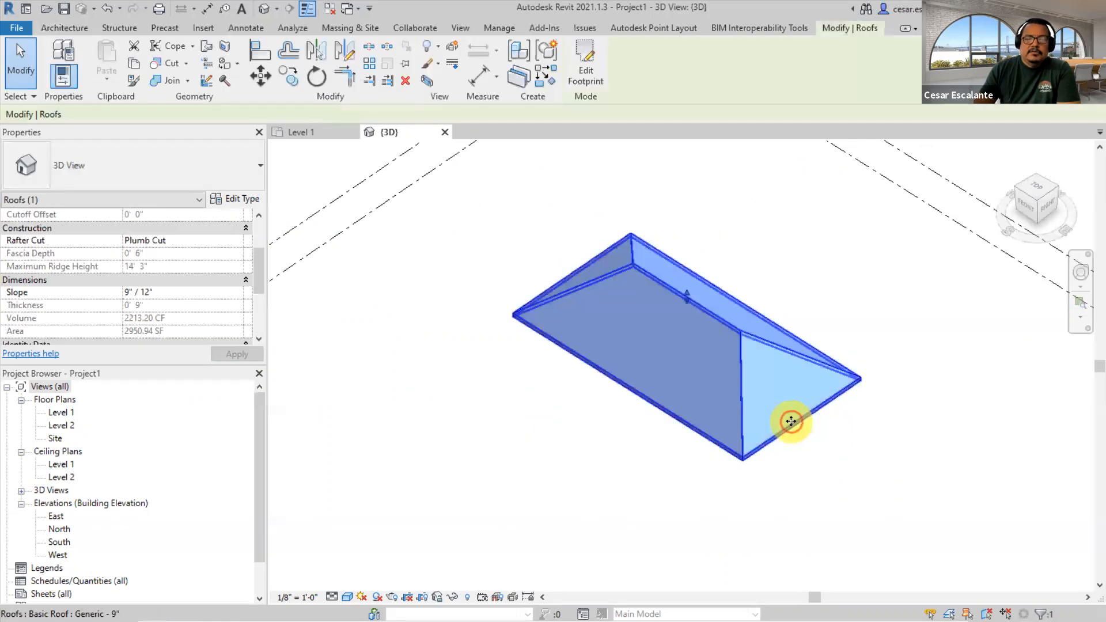
left_click(584, 60)
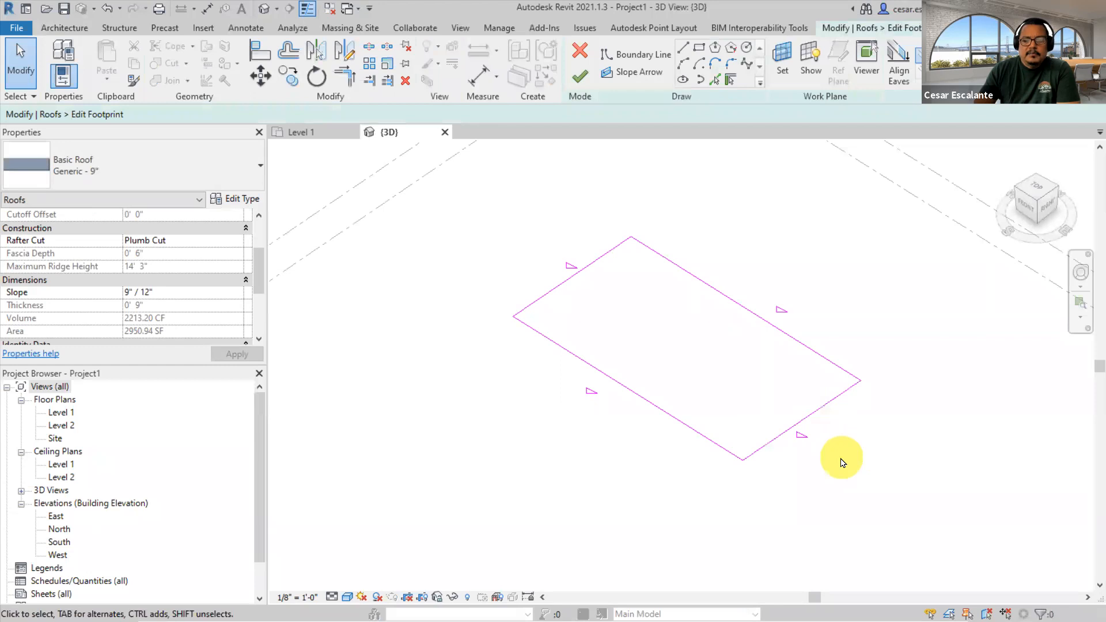
left_click(824, 412)
left_click(388, 378)
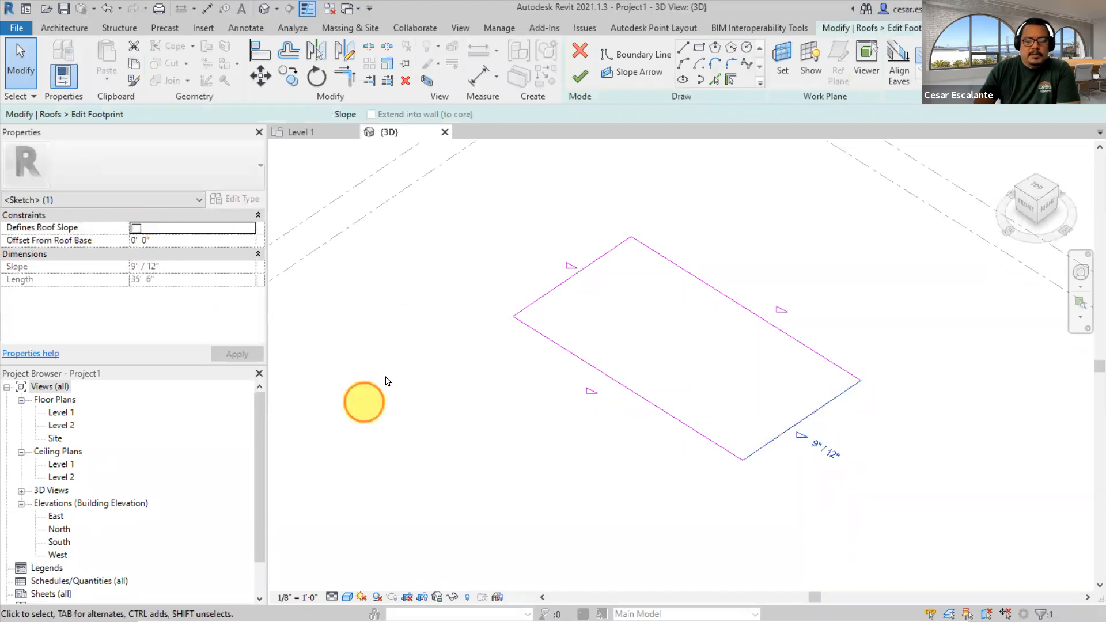
- Turn off Defines Roof Slope for the west short edge, finish the footprint and deselect the roof
left_click(567, 280)
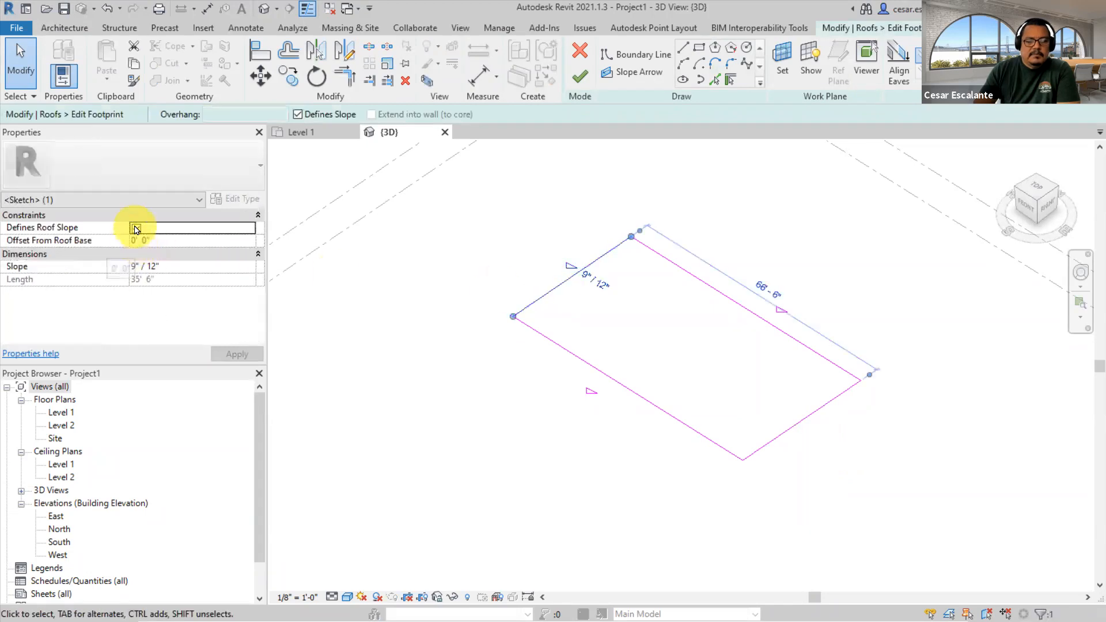
left_click(136, 228)
left_click(579, 74)
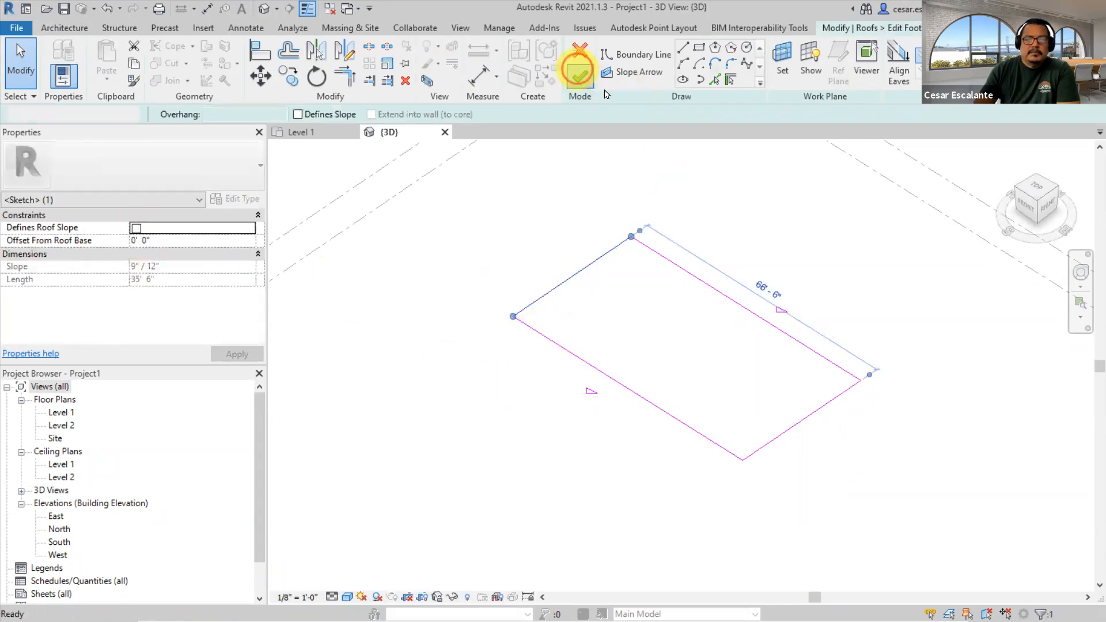
left_click(922, 541)
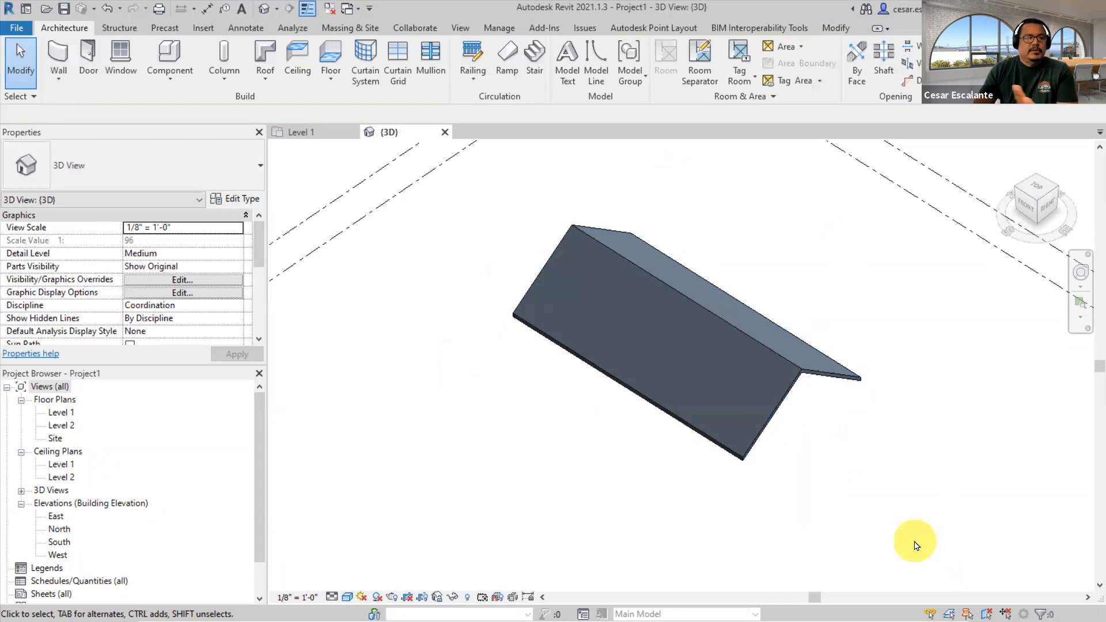
- Reopen the gable roof's footprint and turn on Defines Roof Slope for the west short edge
left_click(820, 375)
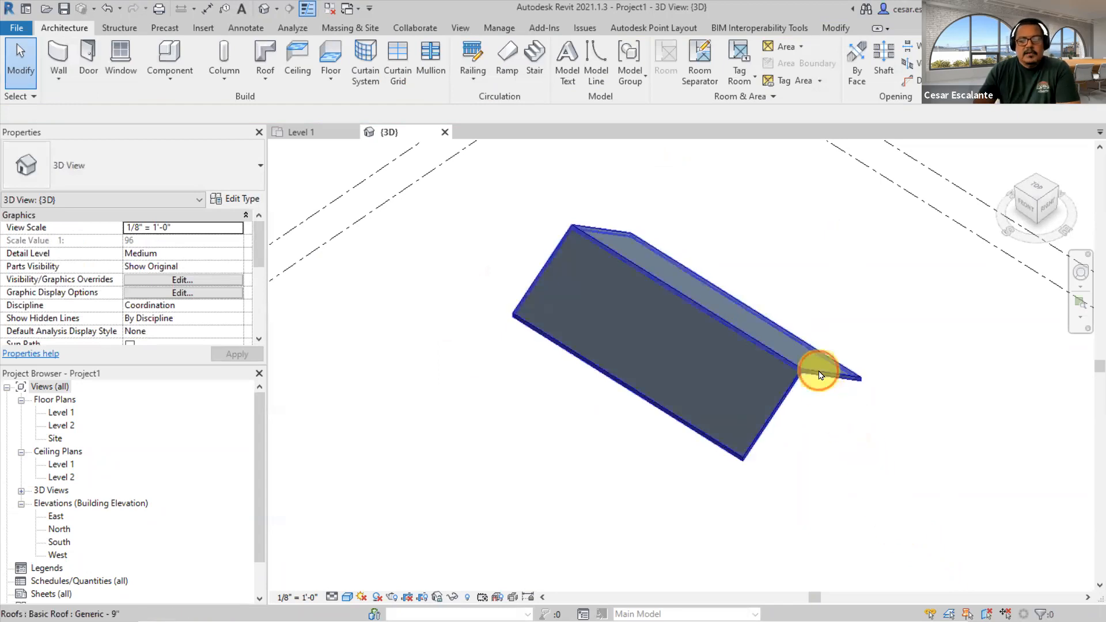
left_click(585, 63)
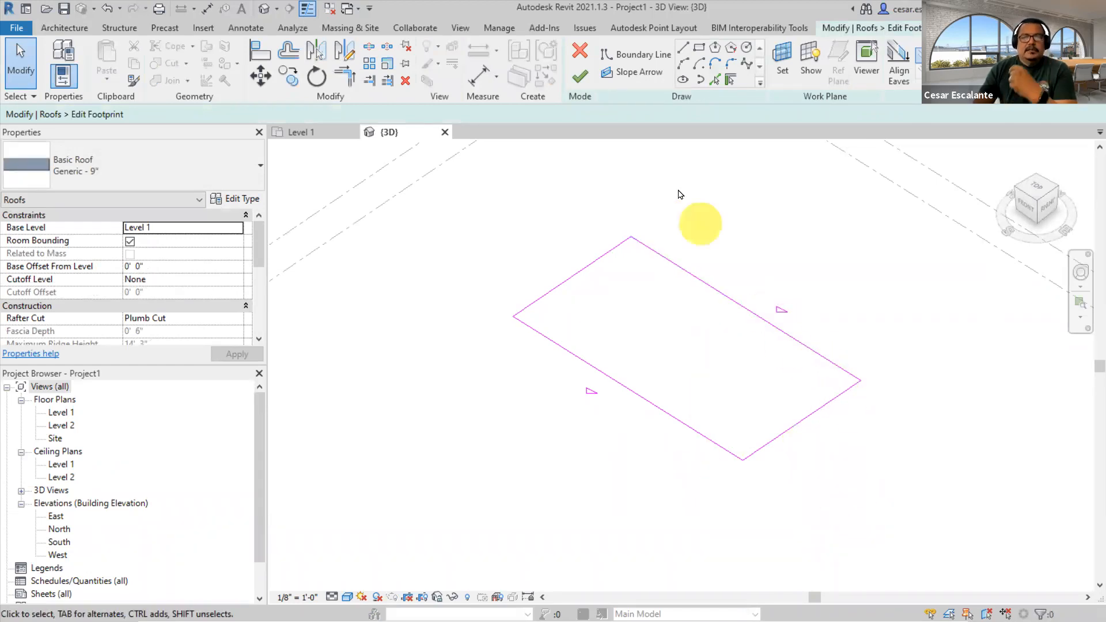
middle_click_drag(820, 311, 776, 348)
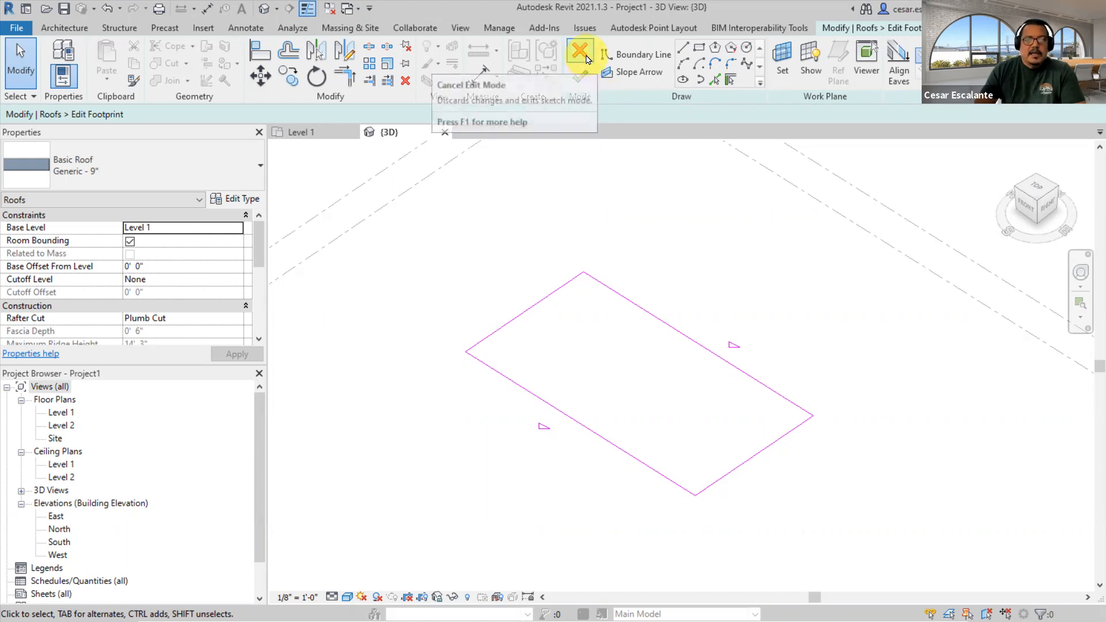
left_click(585, 307)
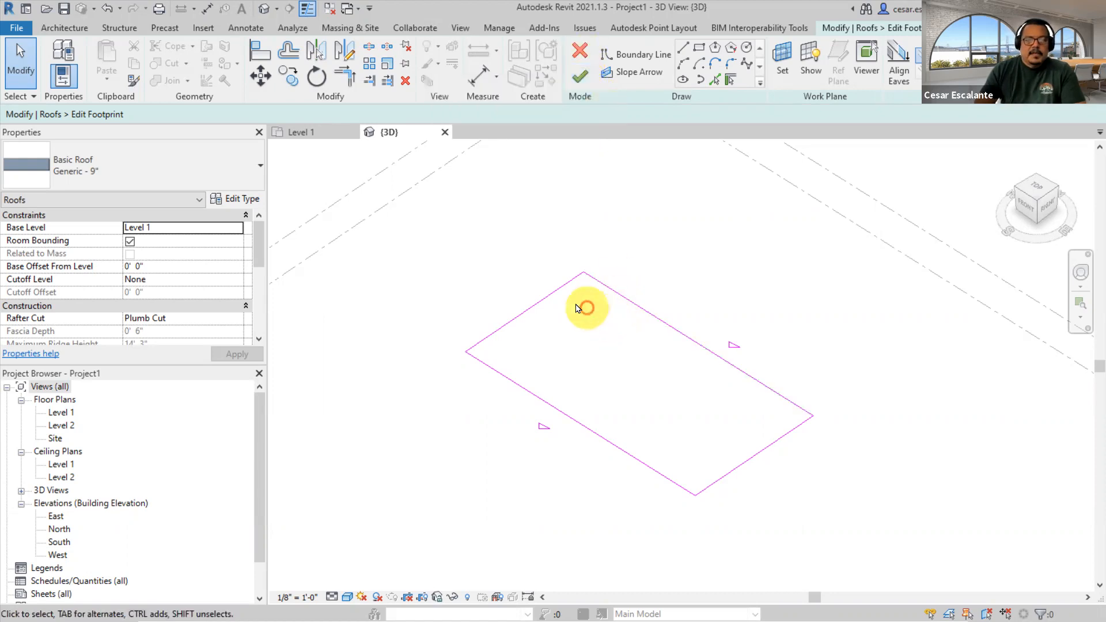
left_click(547, 296)
left_click(134, 229)
left_click(447, 412)
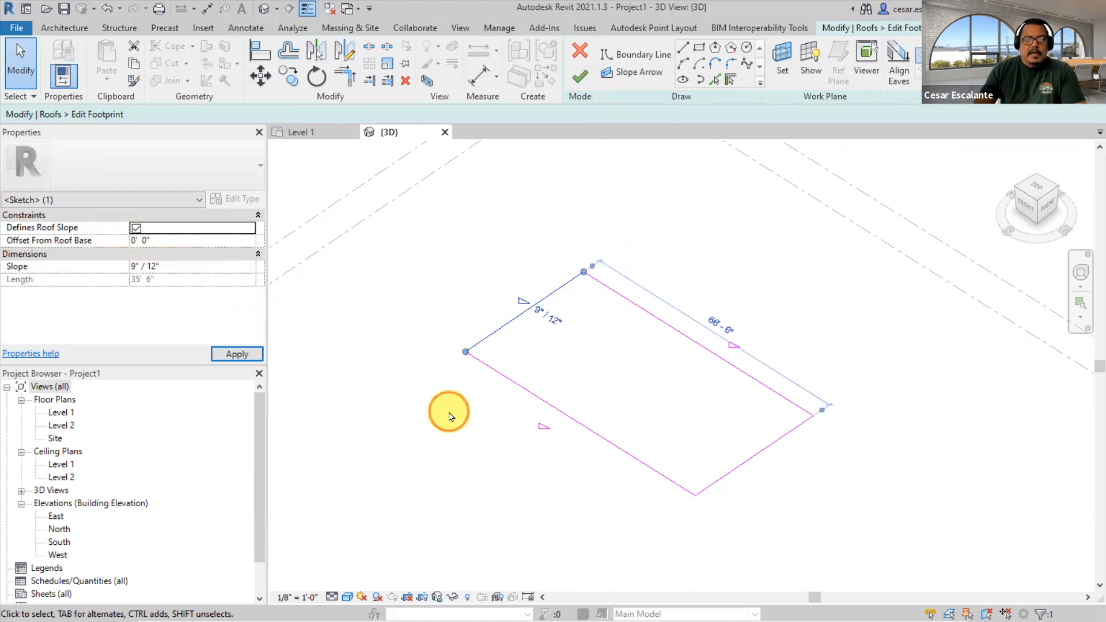
- Turn off Defines Roof Slope for both long edges and finish the footprint as a single-slope roof
left_click(520, 396)
left_click(686, 387)
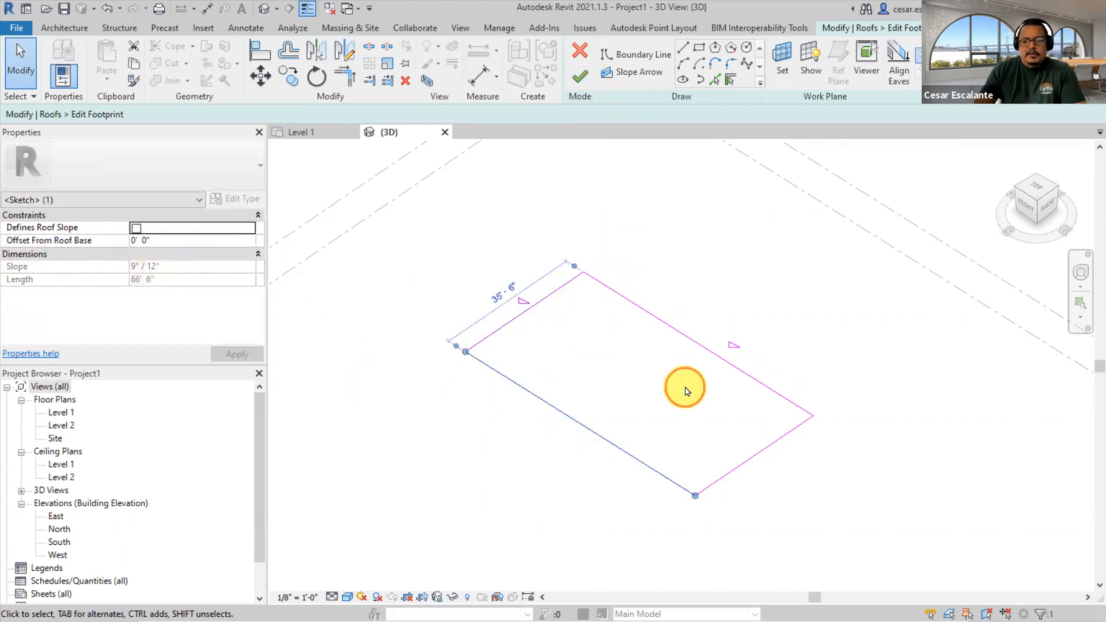
left_click(711, 353)
left_click(136, 229)
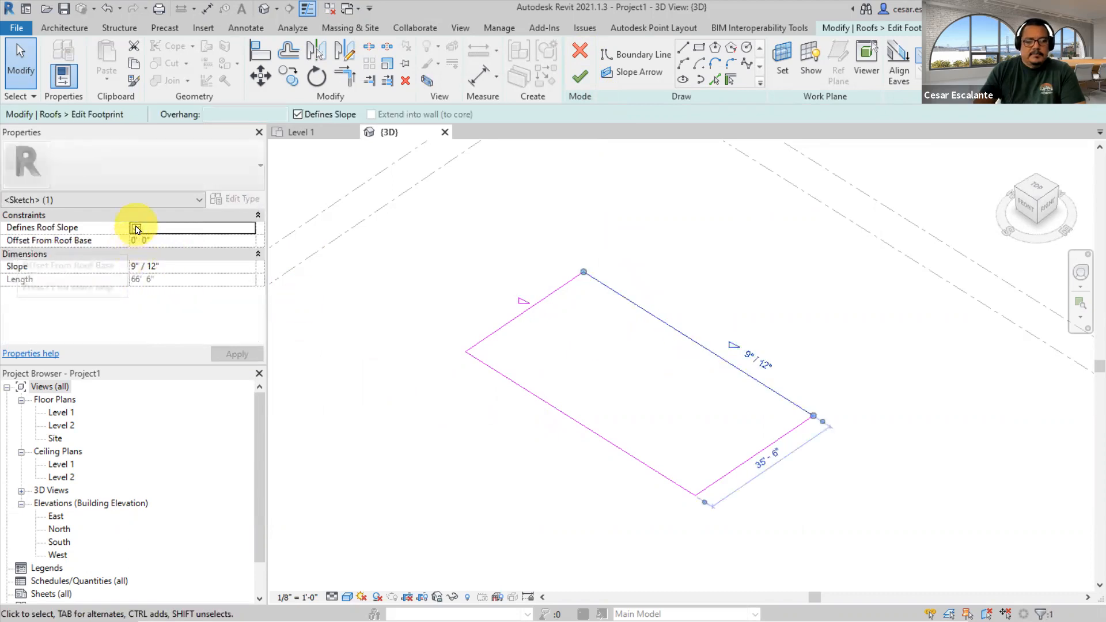
left_click(521, 524)
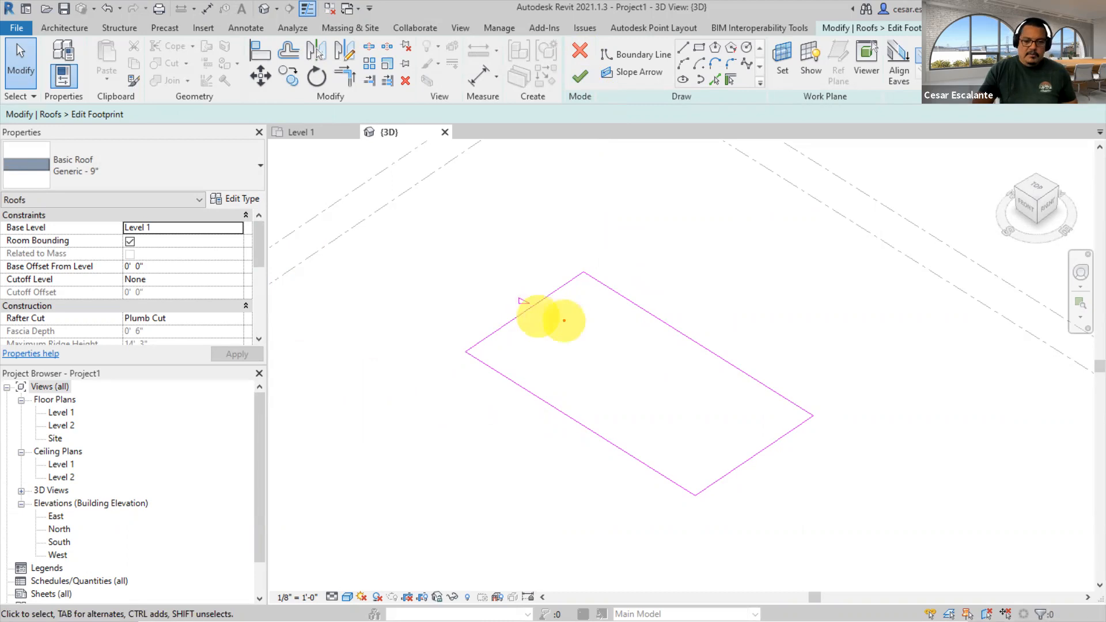
left_click_drag(527, 309, 717, 405)
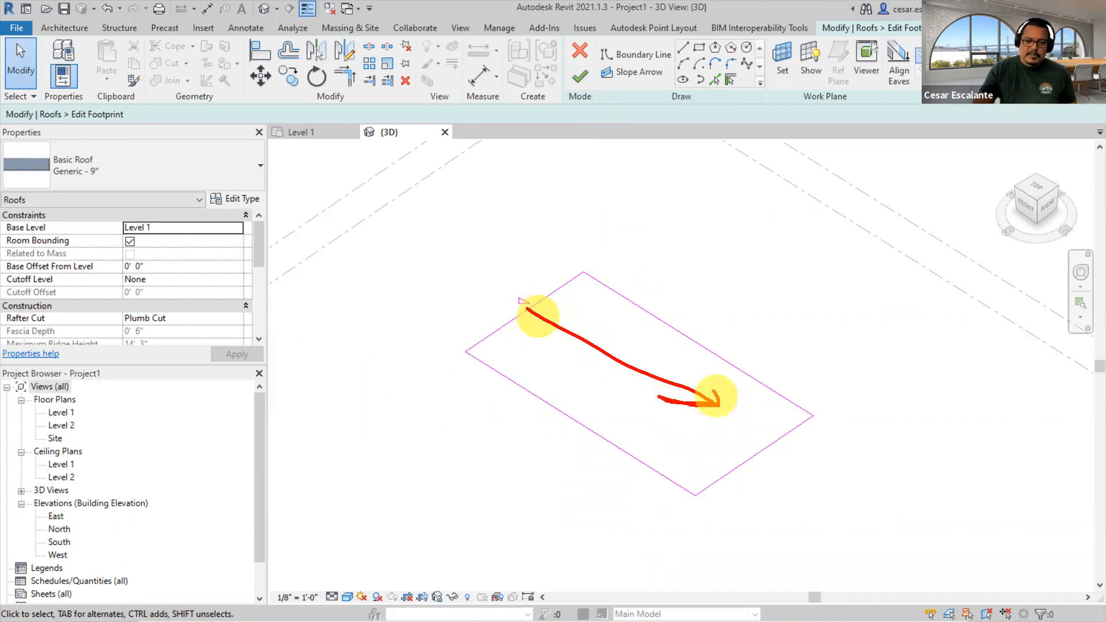
left_click(587, 88)
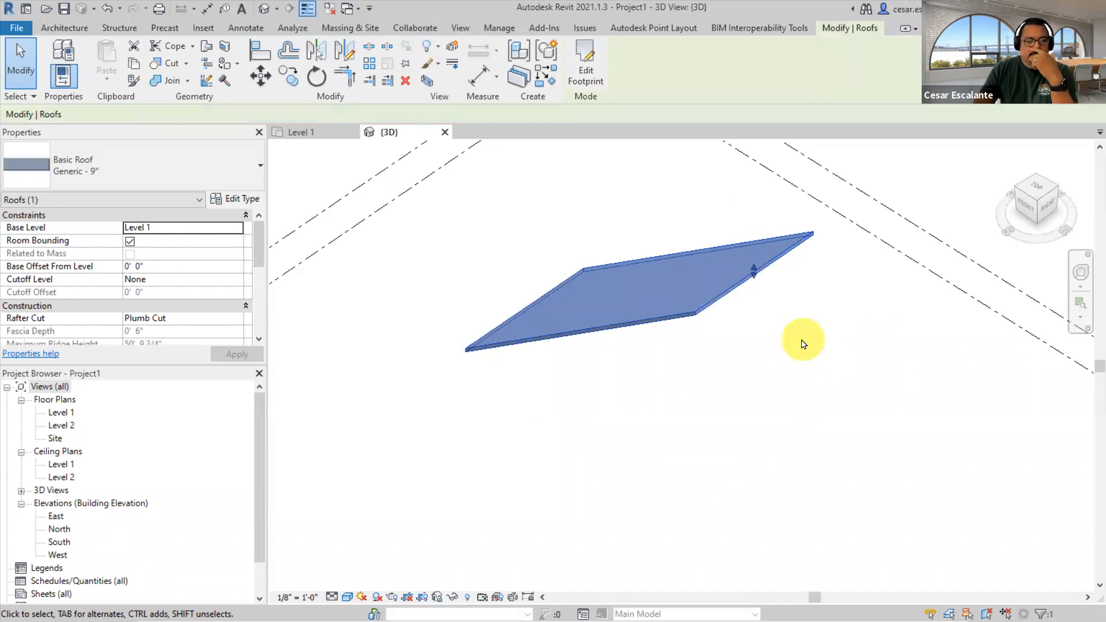
- Lower the single-slope roof's high edge with its shape handle to a ridge height of about 30'
left_click_drag(755, 278, 752, 347)
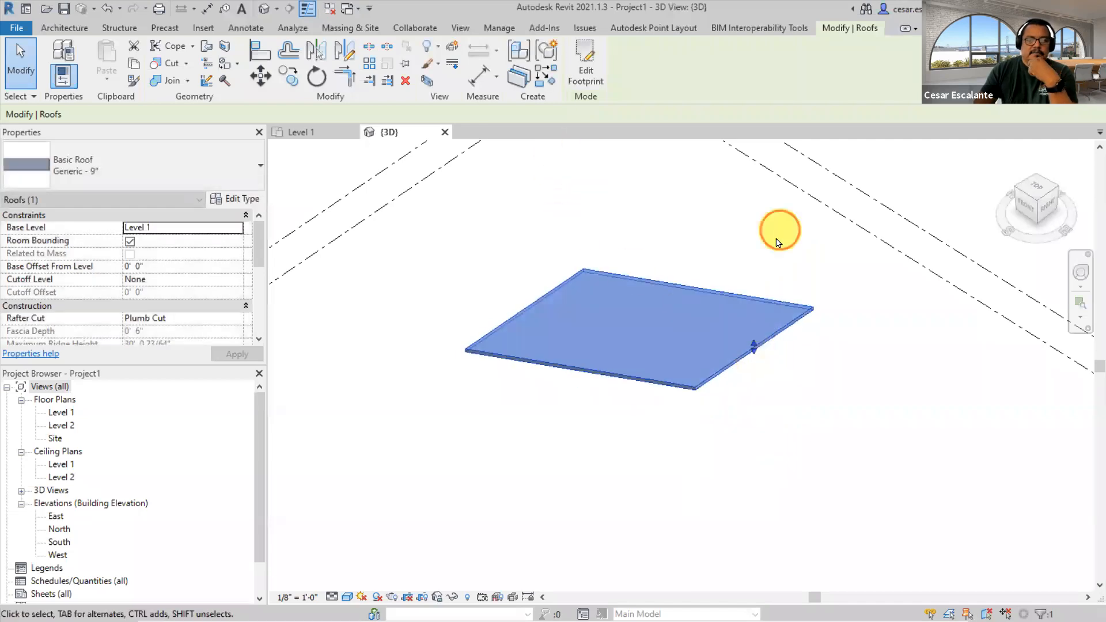
left_click(761, 352)
left_click(737, 282)
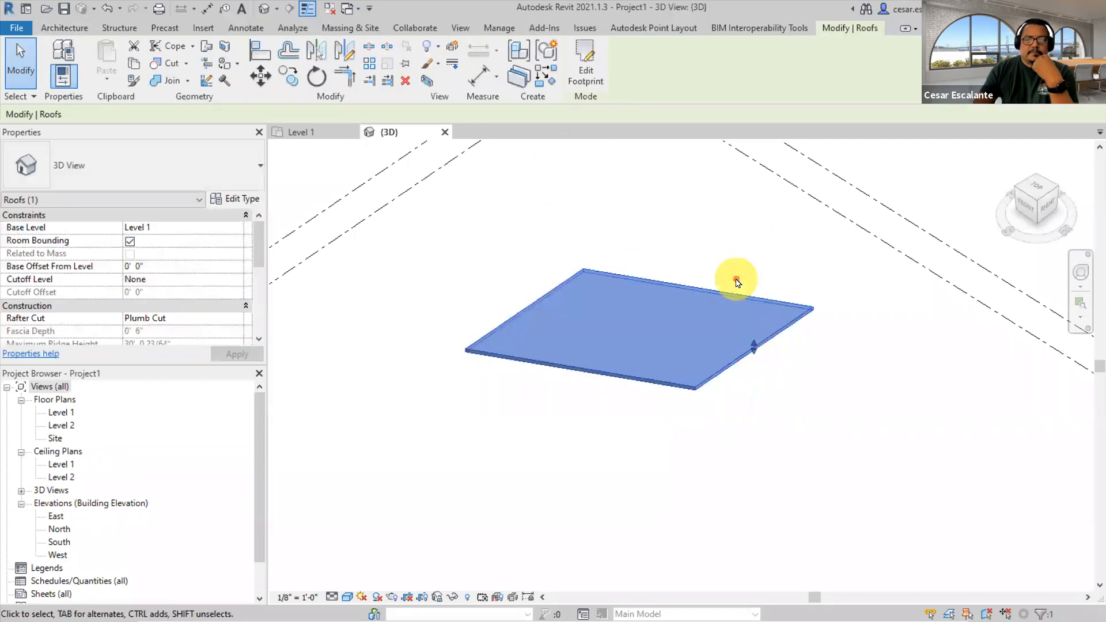
- Undo the ridge height change and the single-slope footprint edits to return to the gable roof
left_click(585, 68)
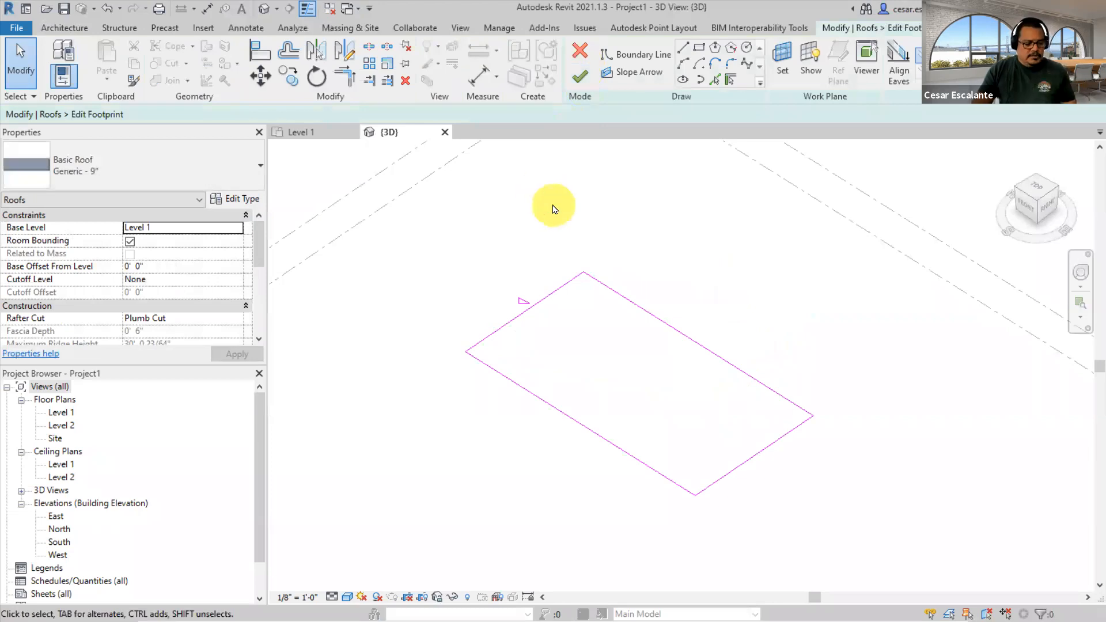
left_click(110, 11)
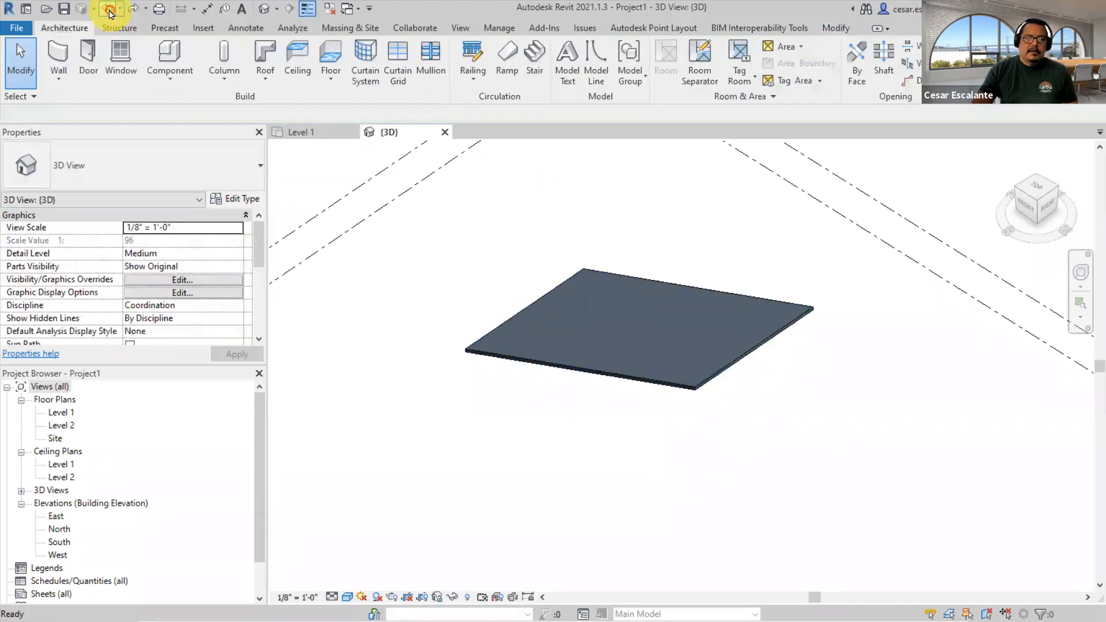
left_click(110, 12)
left_click(110, 11)
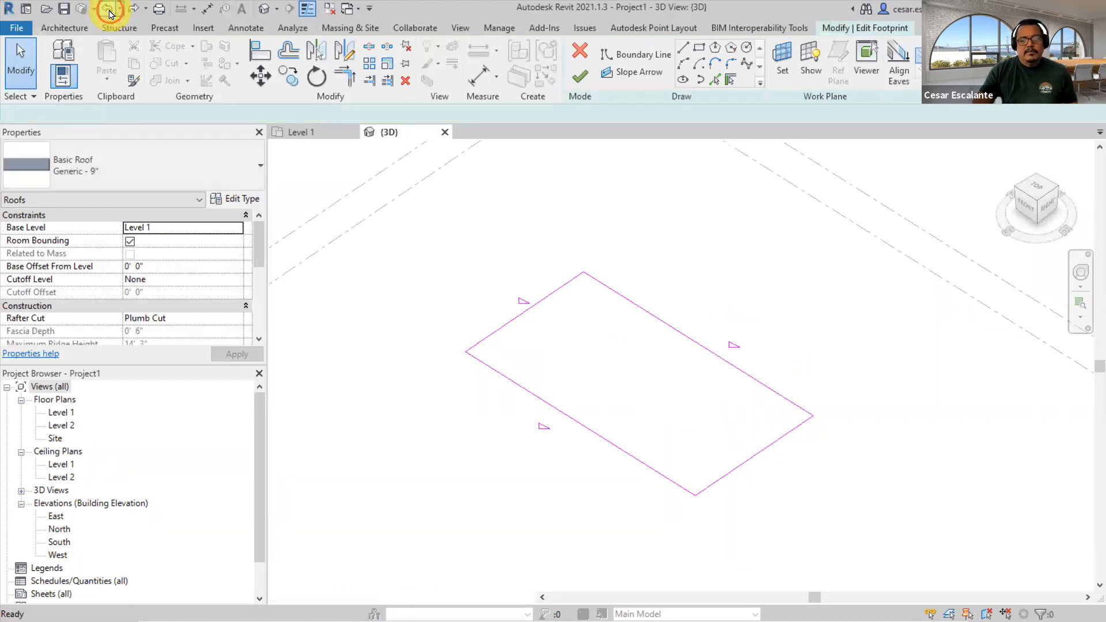
left_click(110, 11)
middle_click_drag(723, 408, 733, 455, "shift")
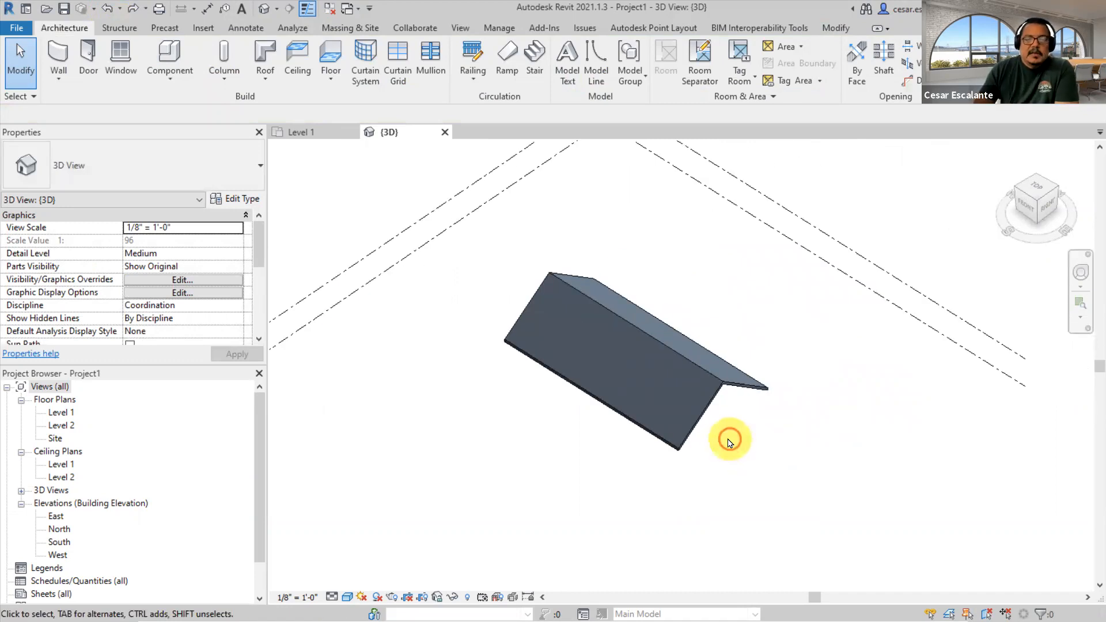
- Edit the gable roof's footprint, turn off Defines Roof Slope for all four edges, finish it and deselect the roof
left_click(706, 424)
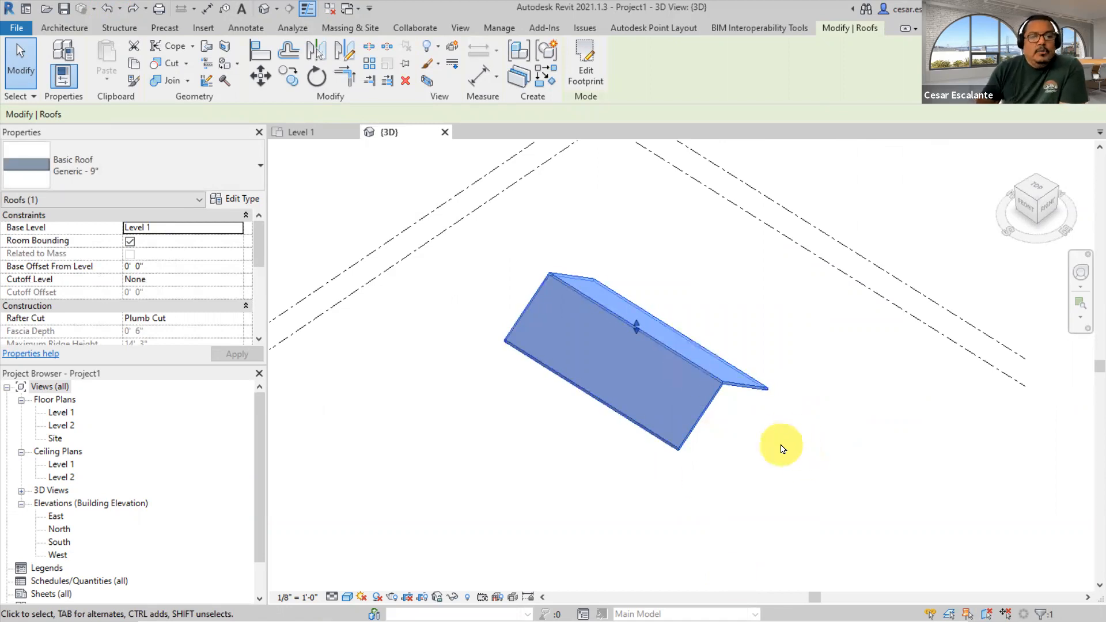
left_click(573, 75)
mouse_move(797, 489)
left_mouse_down()
mouse_move(483, 239)
mouse_move(494, 267)
left_mouse_up()
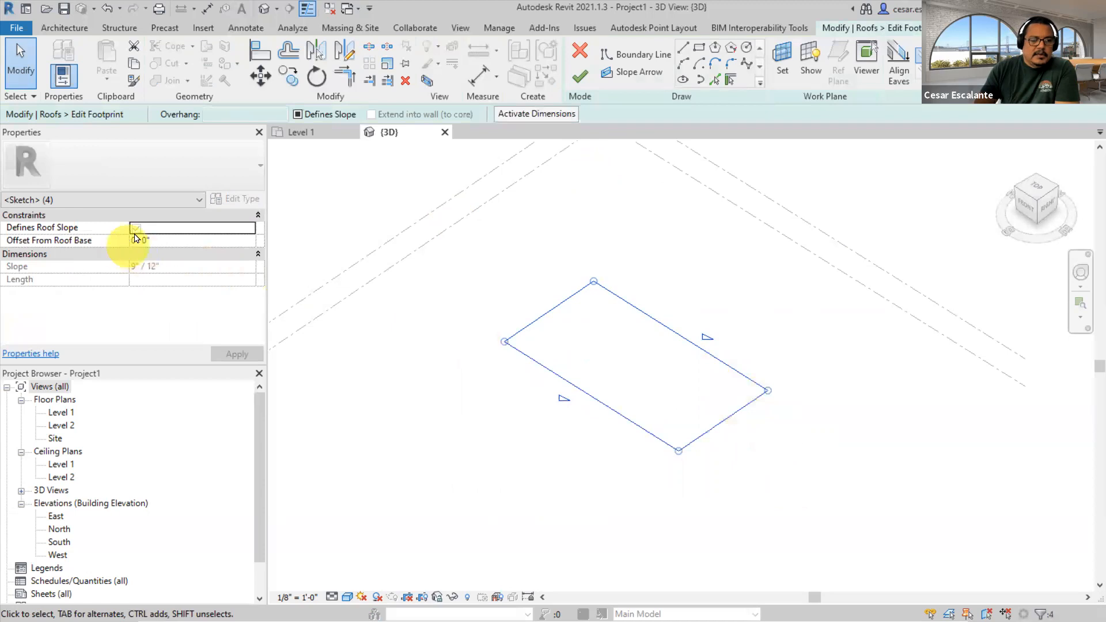
left_click(136, 229)
left_click(137, 230)
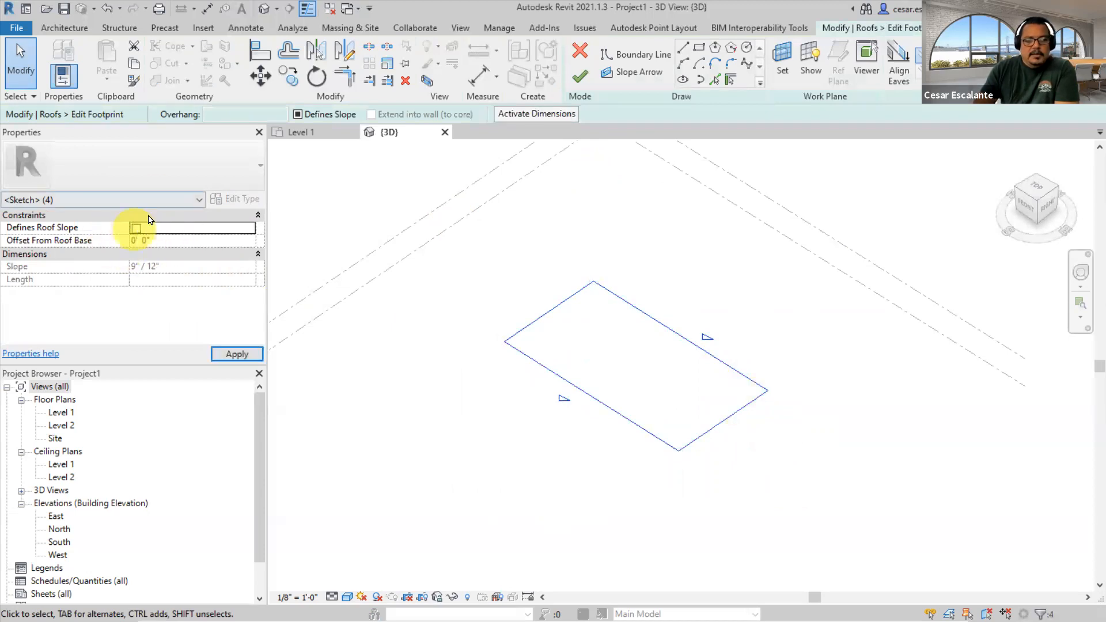
left_click(579, 77)
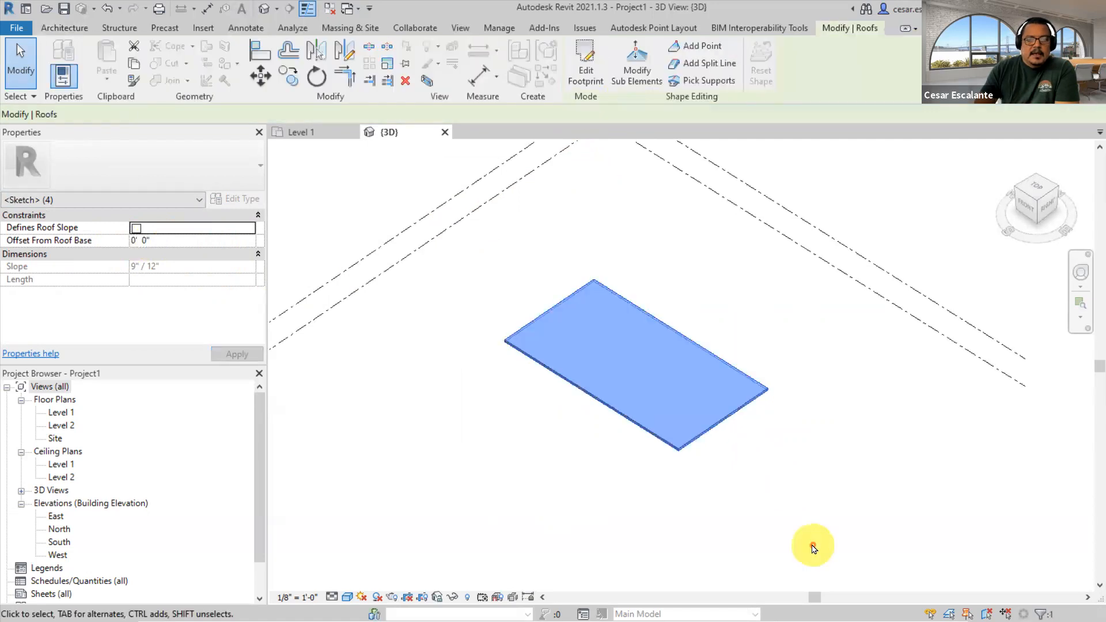
left_click(809, 526)
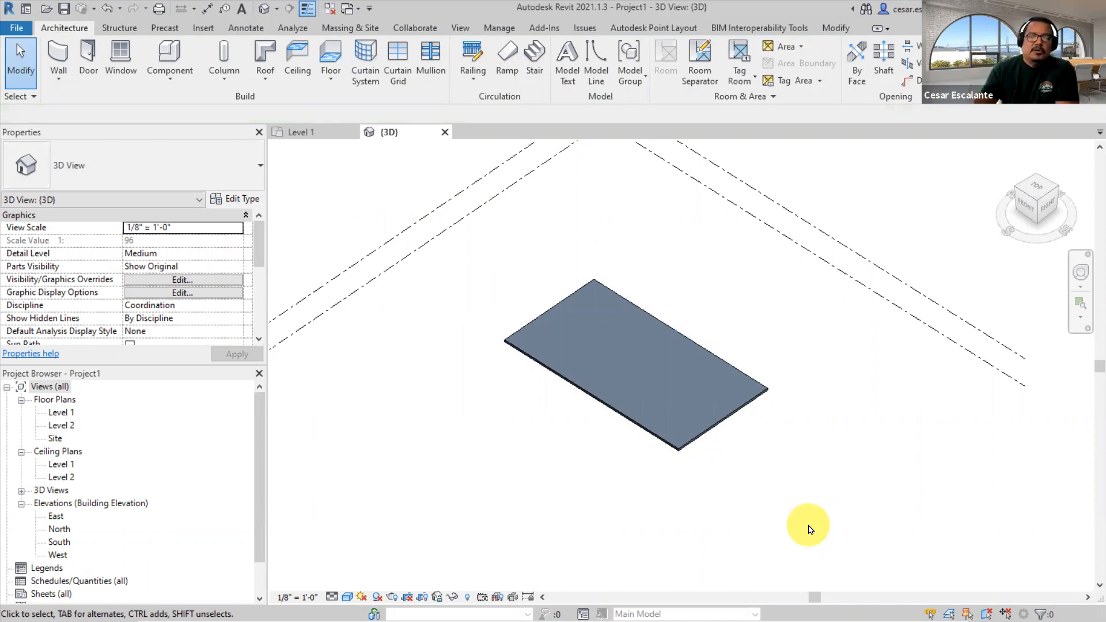
- Select the flat roof and examine the Add Point and Add Split Line shape editing tools available for it
scroll(723, 455, "up", 2)
scroll(729, 522, "up", 1)
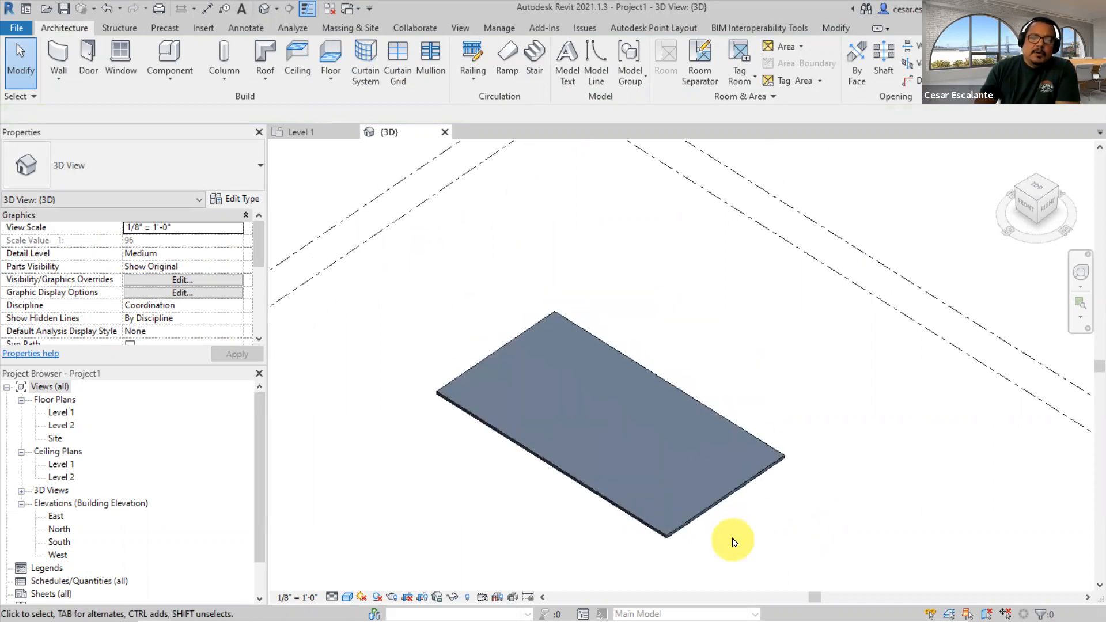
left_click(725, 503)
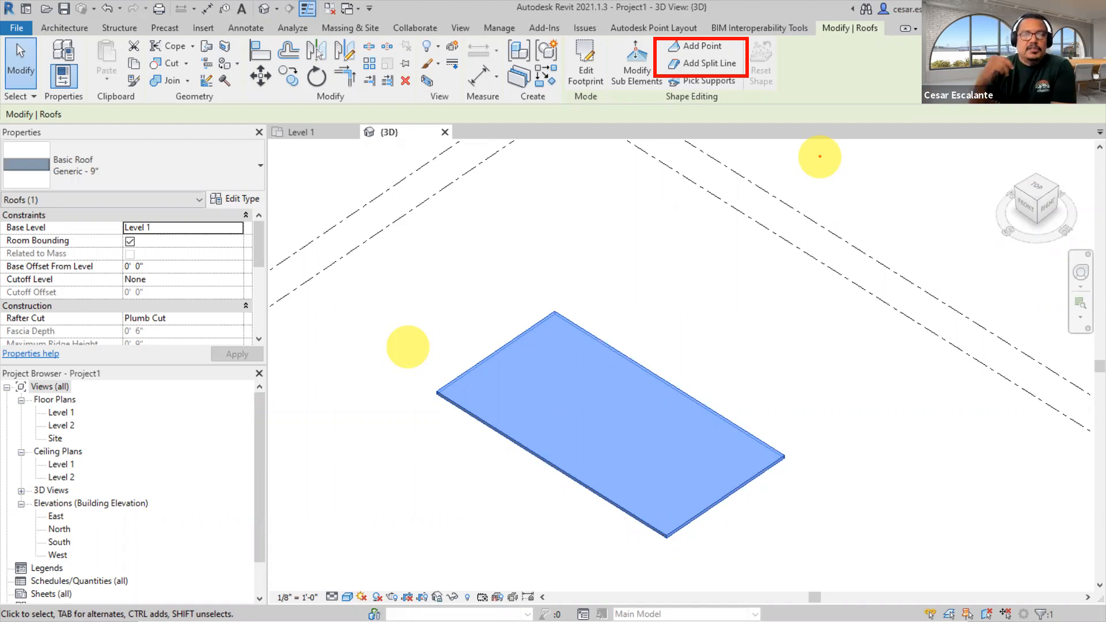
key("Escape")
left_click(756, 369)
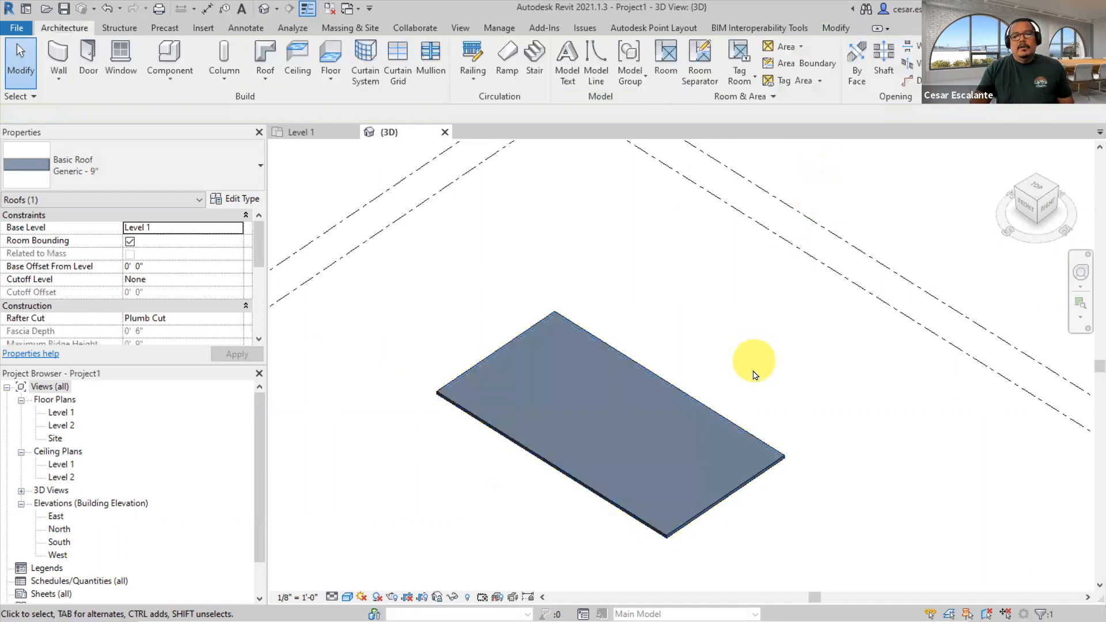
left_click(694, 402)
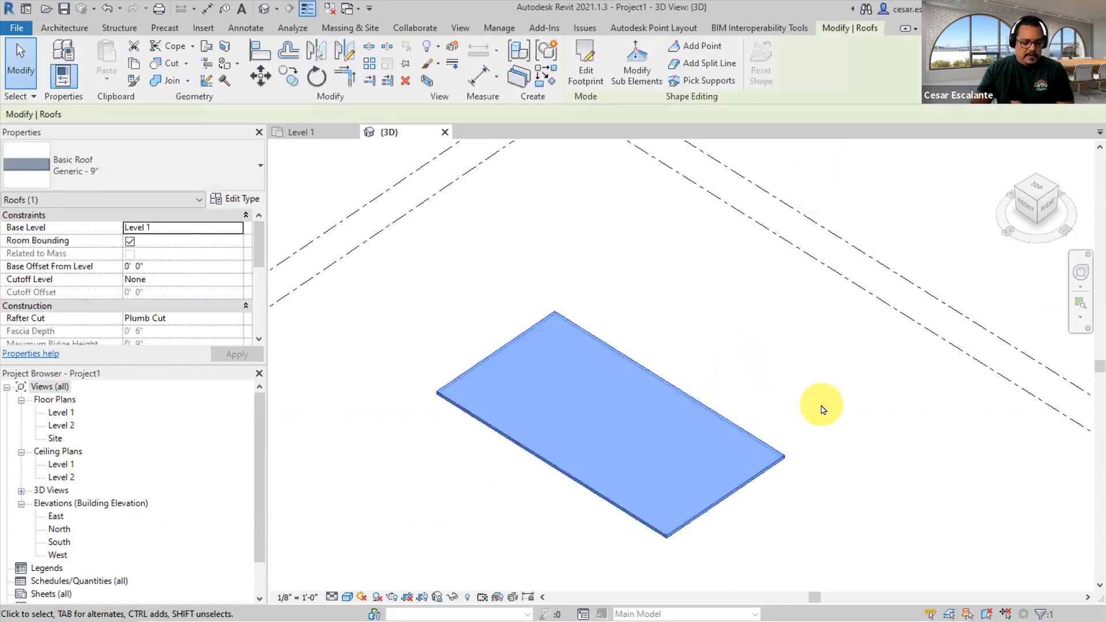
left_click(671, 455)
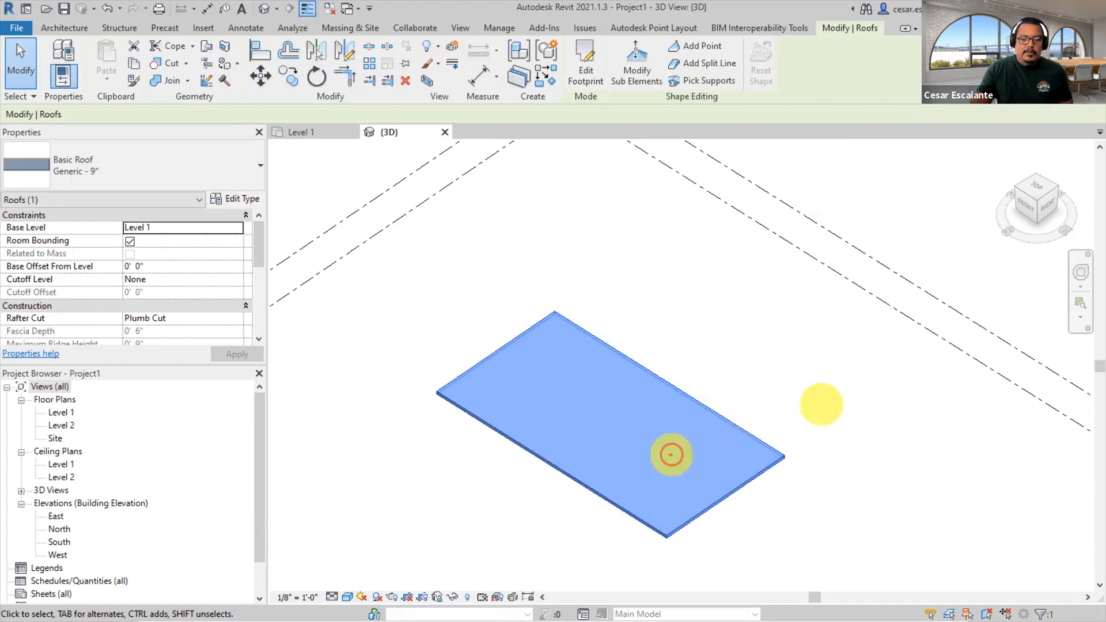
left_click(552, 383)
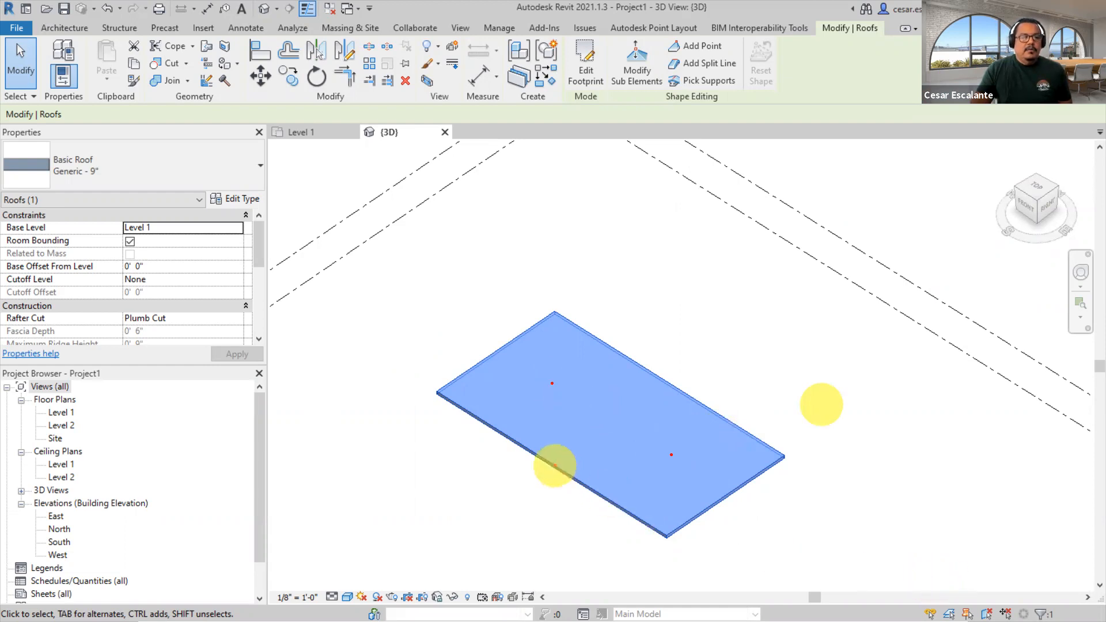
left_click_drag(553, 463, 655, 373)
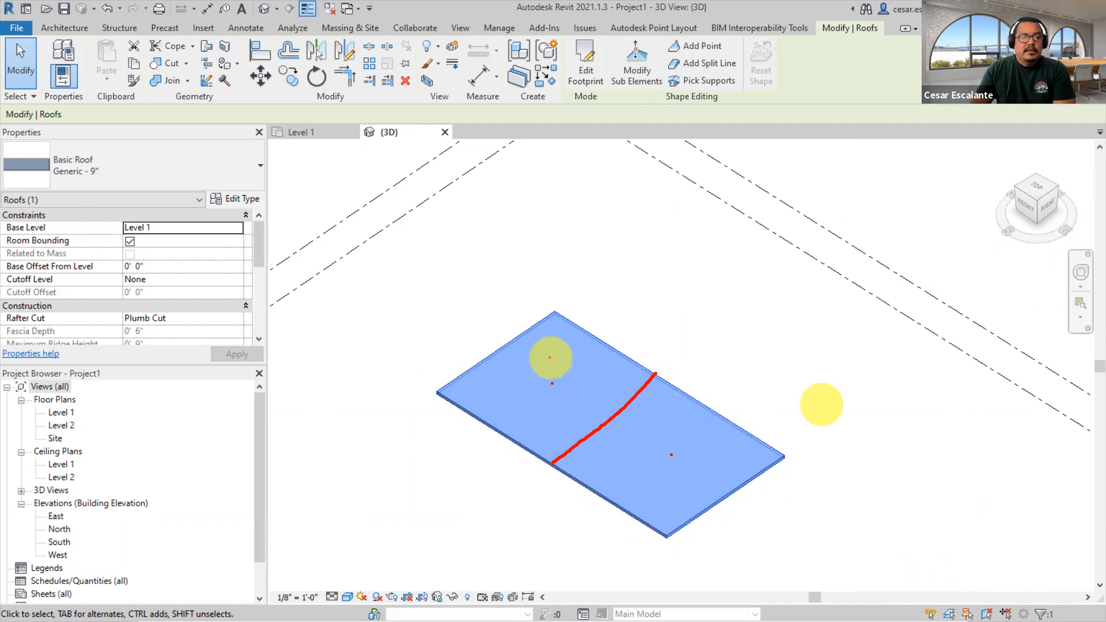
left_click(551, 383)
mouse_move(551, 382)
left_mouse_down()
mouse_move(550, 353)
mouse_move(559, 361)
left_mouse_up()
mouse_move(670, 454)
left_mouse_down()
mouse_move(672, 481)
mouse_move(682, 474)
left_mouse_up()
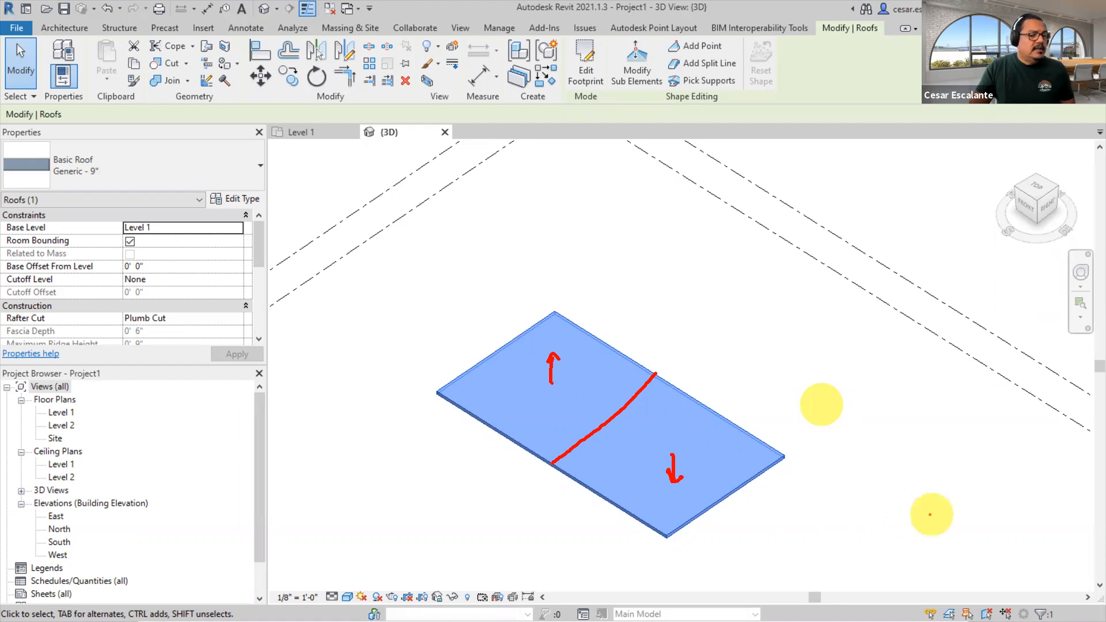
key("Escape")
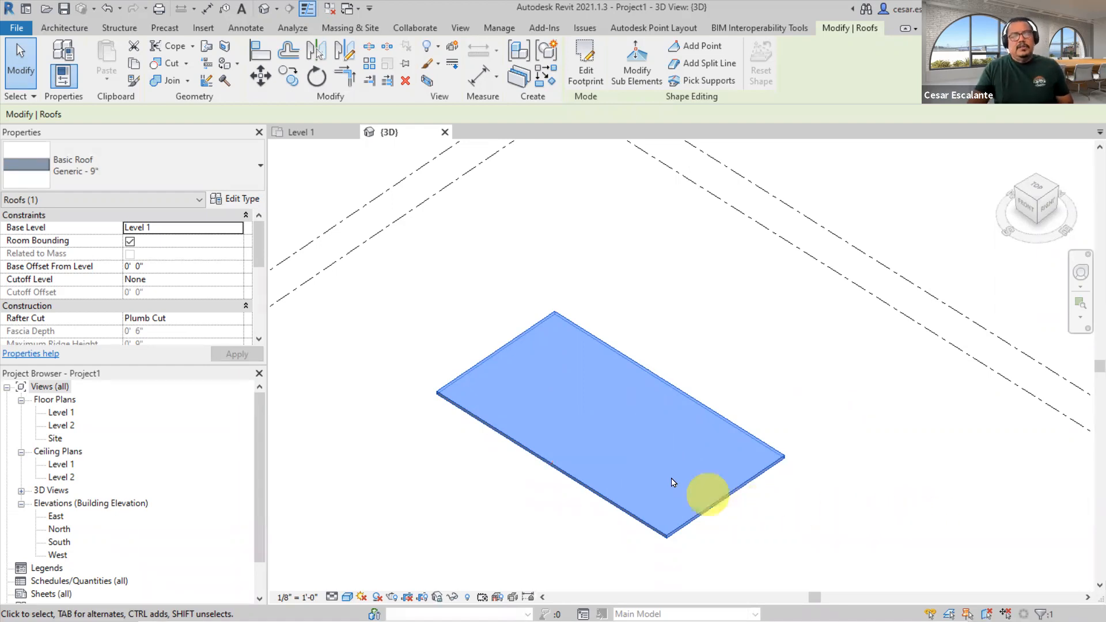
left_click(824, 523)
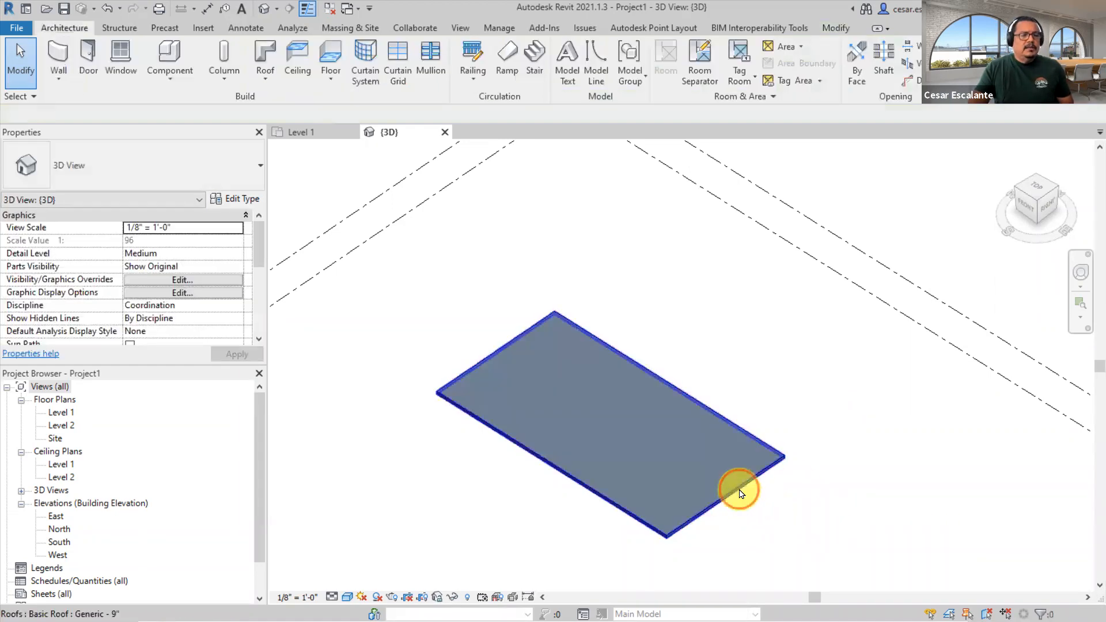
left_click(740, 494)
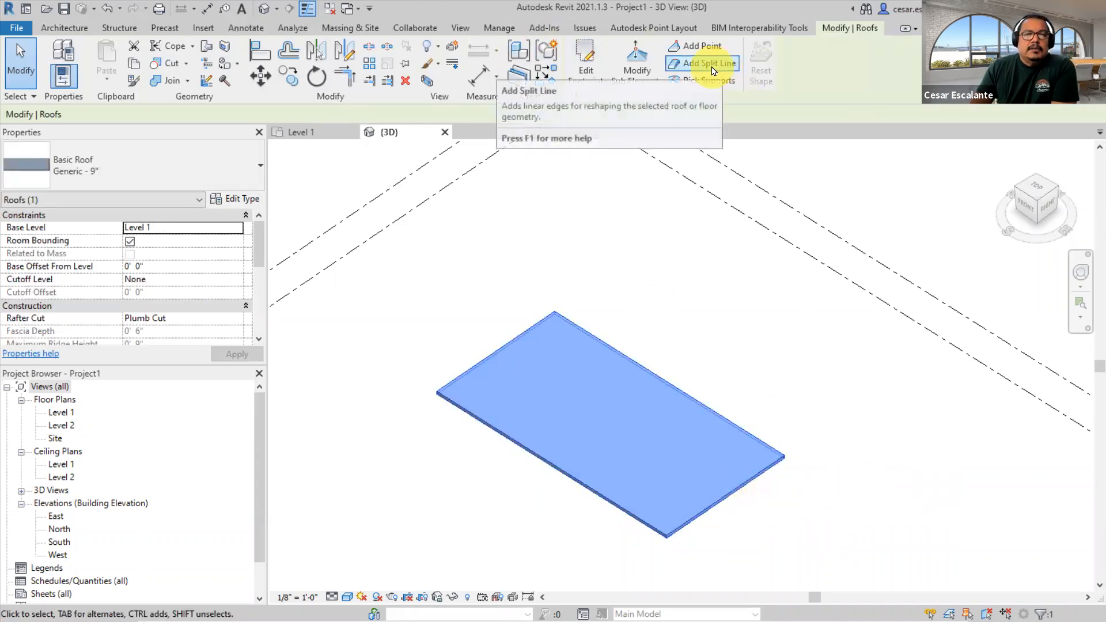
left_click(766, 276)
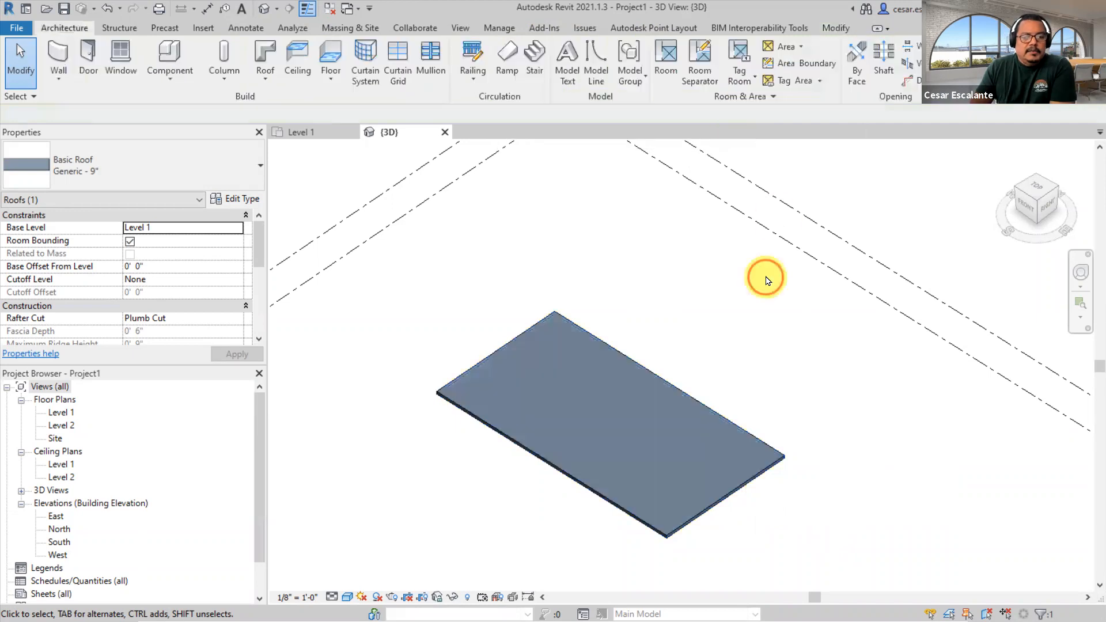
- Add a split line across the flat roof between the midpoints of its two long edges
left_click(691, 402)
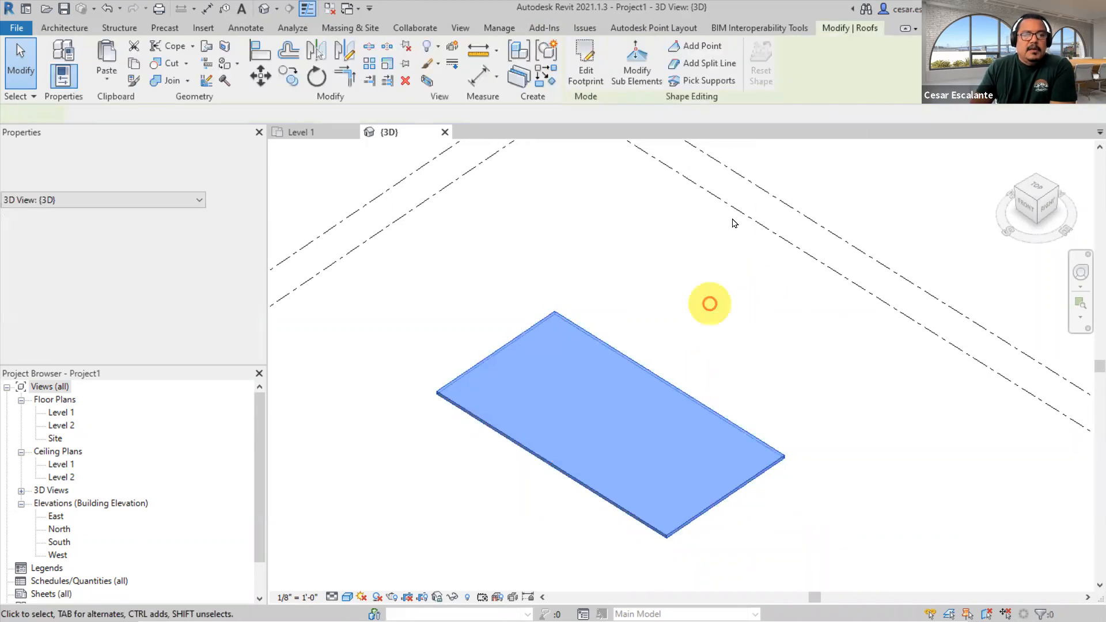
left_click(709, 63)
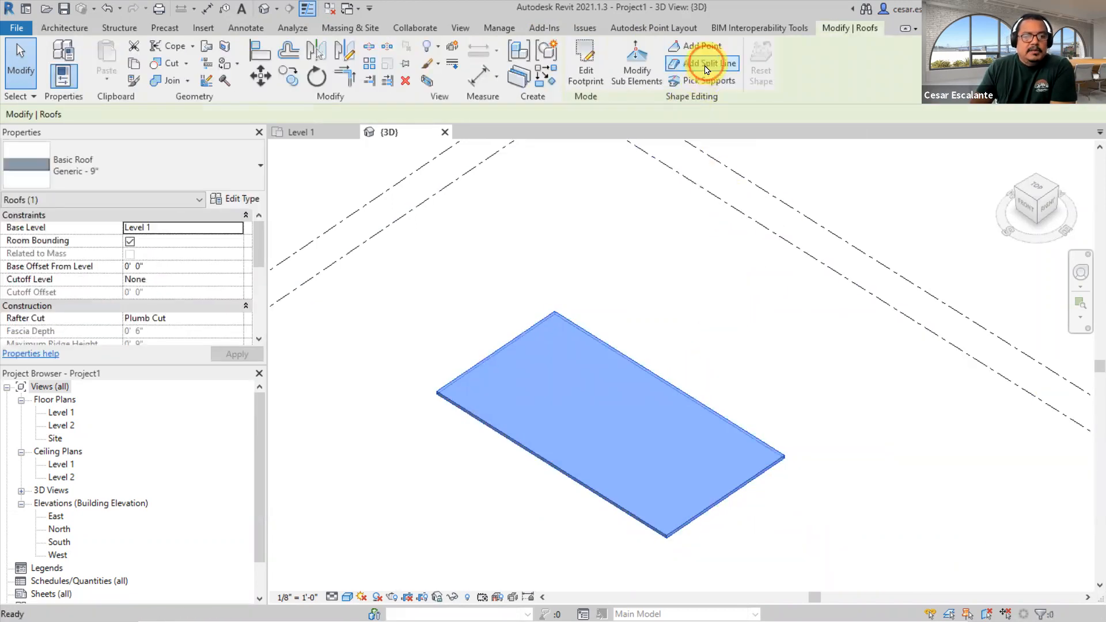
left_click(552, 463)
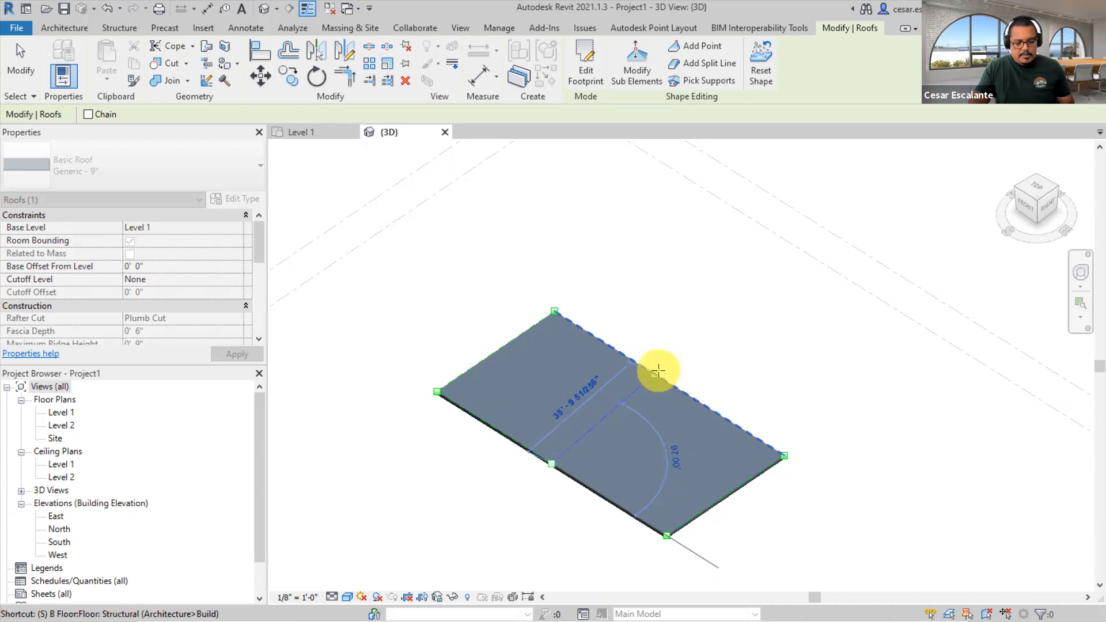
left_click(662, 372)
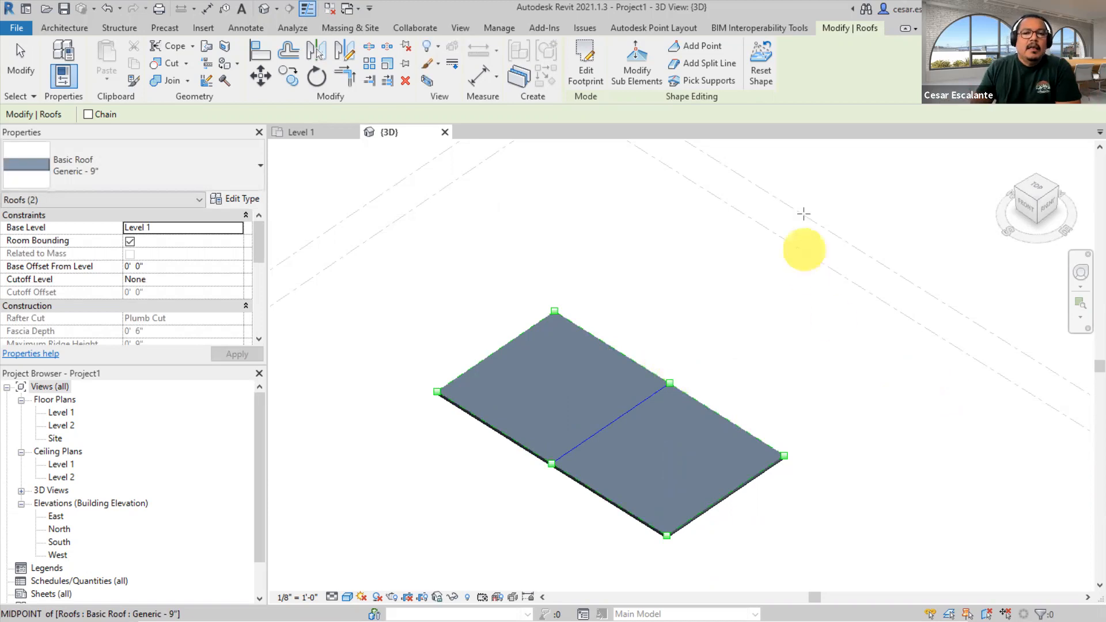
- Add a shape point near the centre of each half of the split roof
left_click(712, 50)
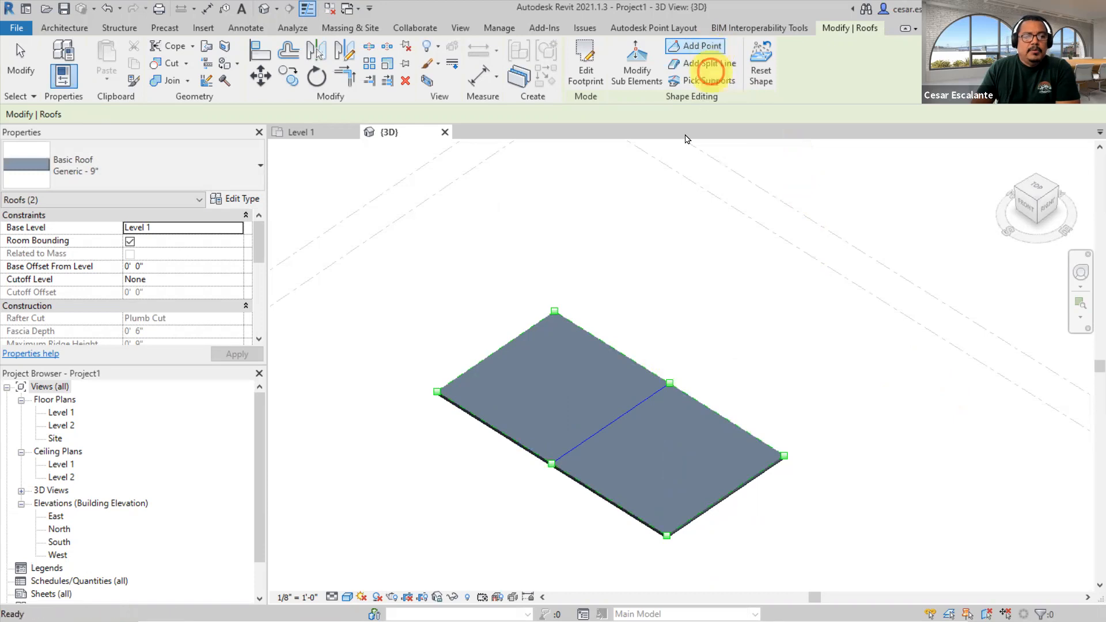
left_click(550, 386)
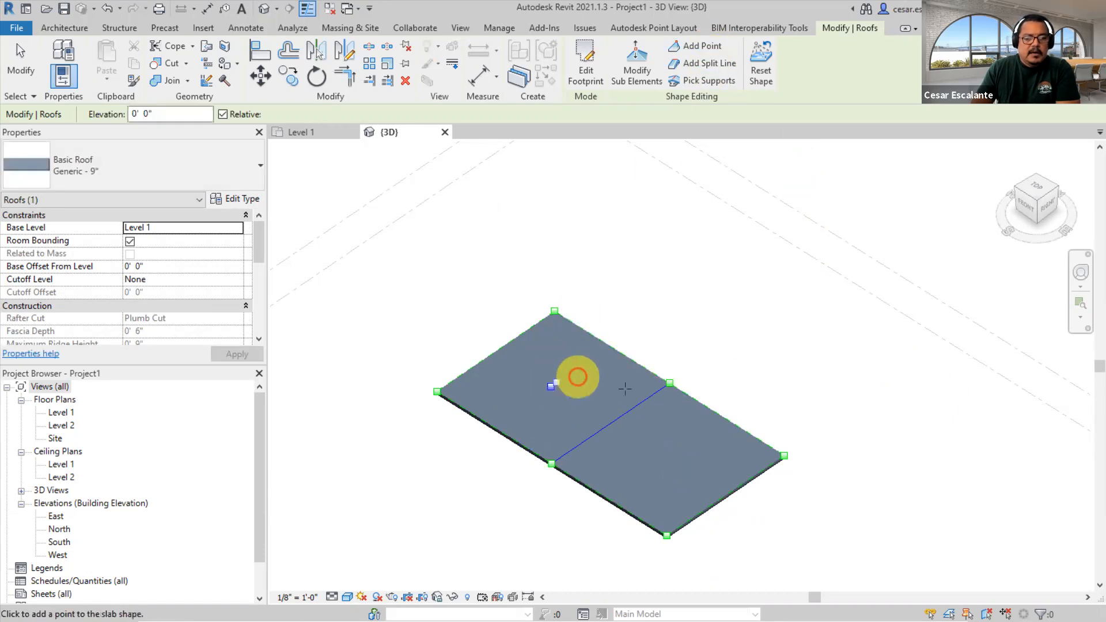
left_click(671, 458)
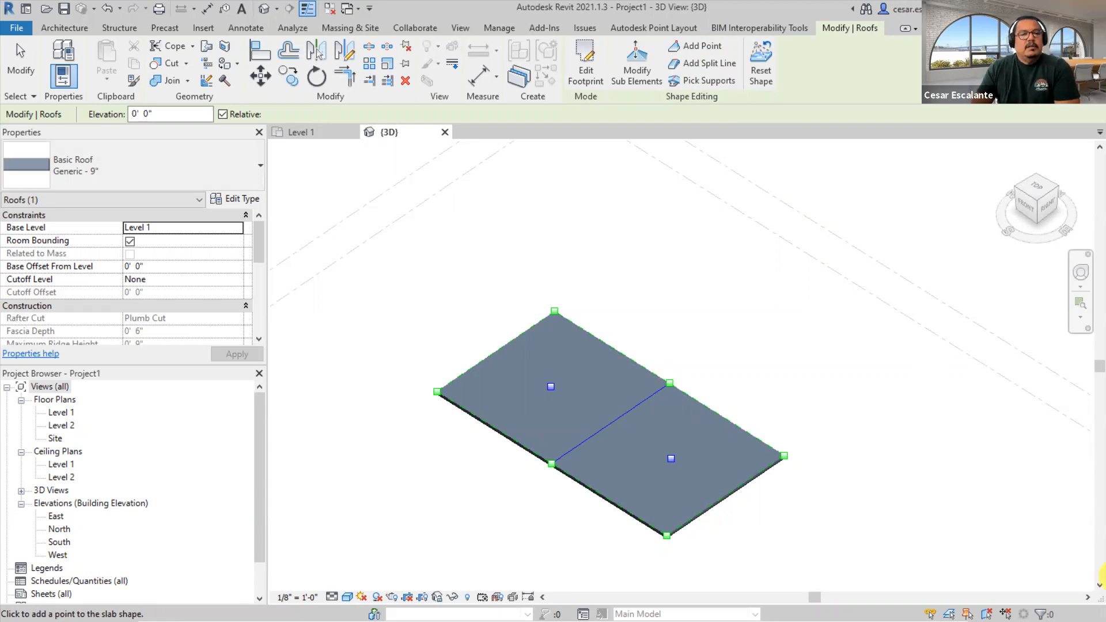
- Set the elevation of both added roof points to -4" and finish the shape editing
left_click(637, 62)
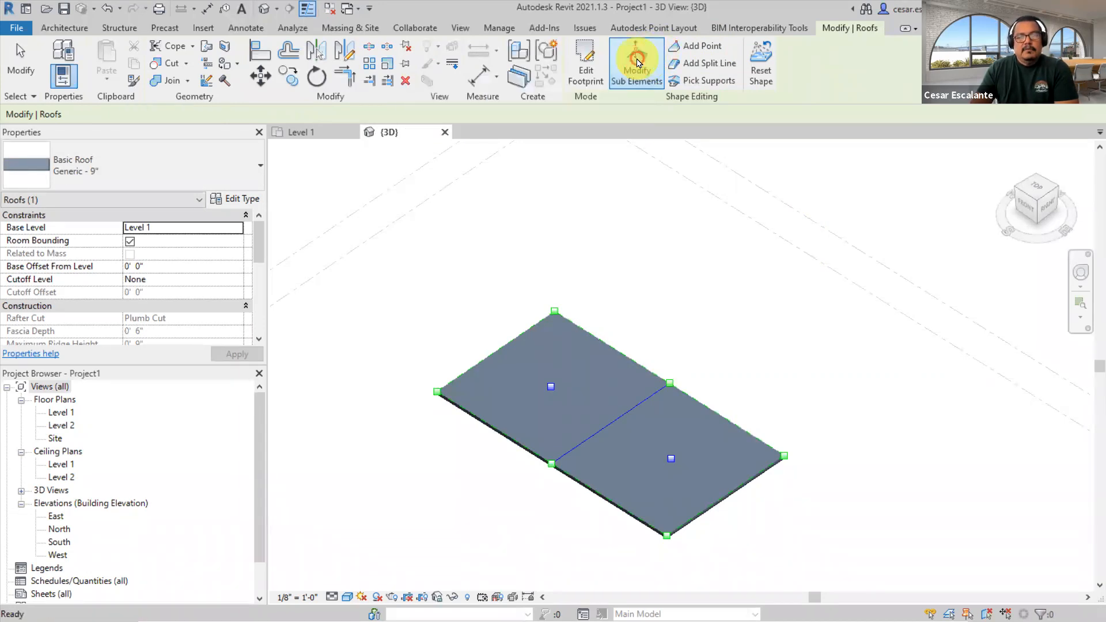
left_click(567, 387)
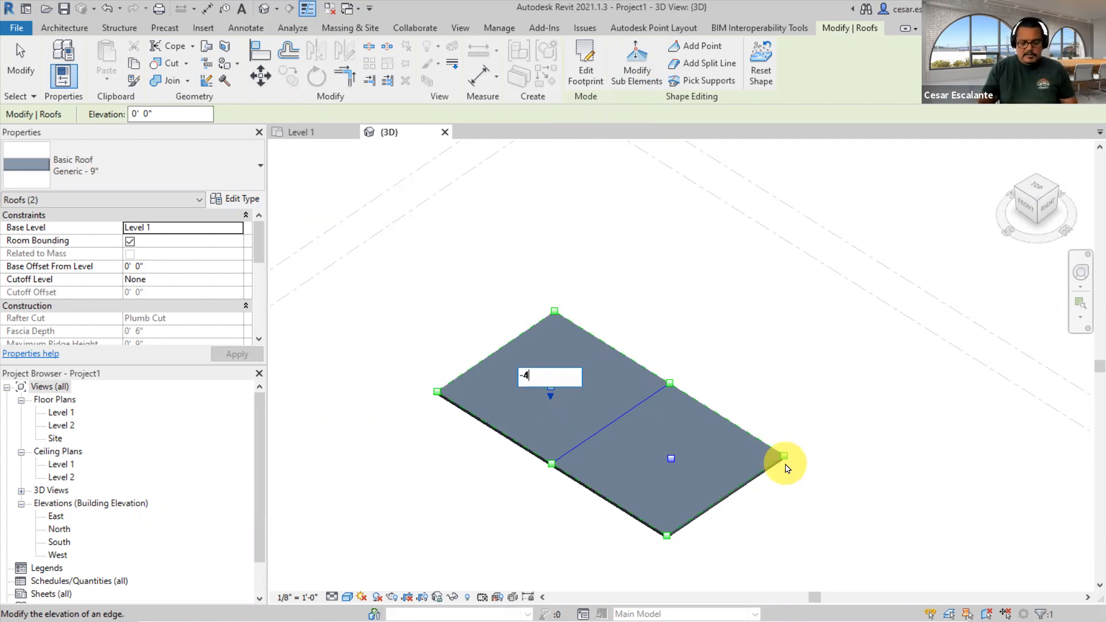
key("Return")
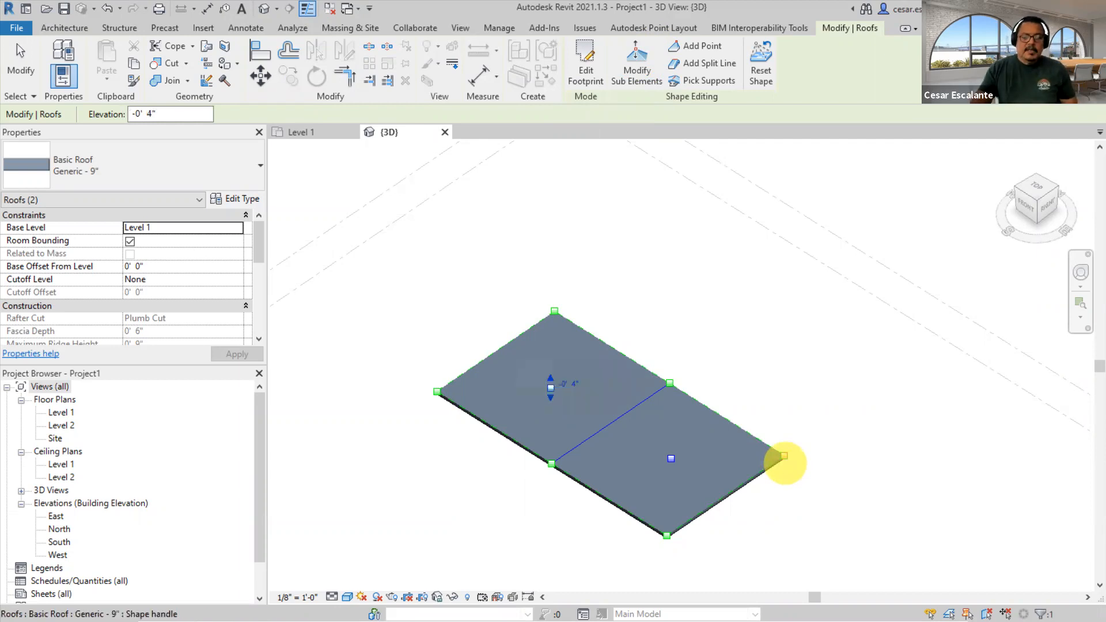
left_click(672, 458)
left_click(686, 455)
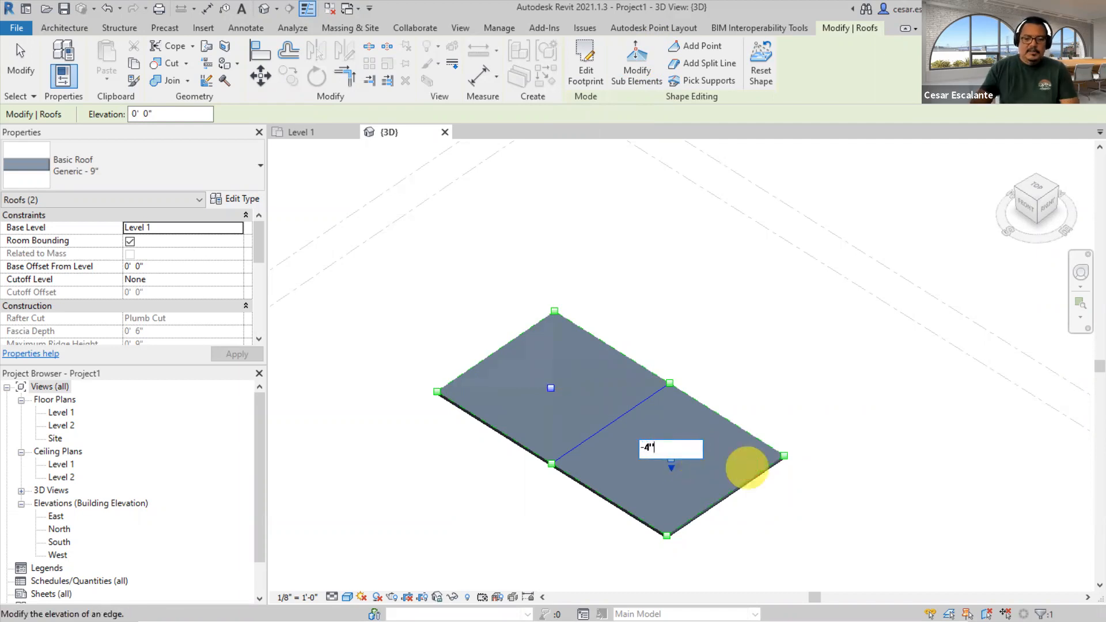
left_click(668, 246)
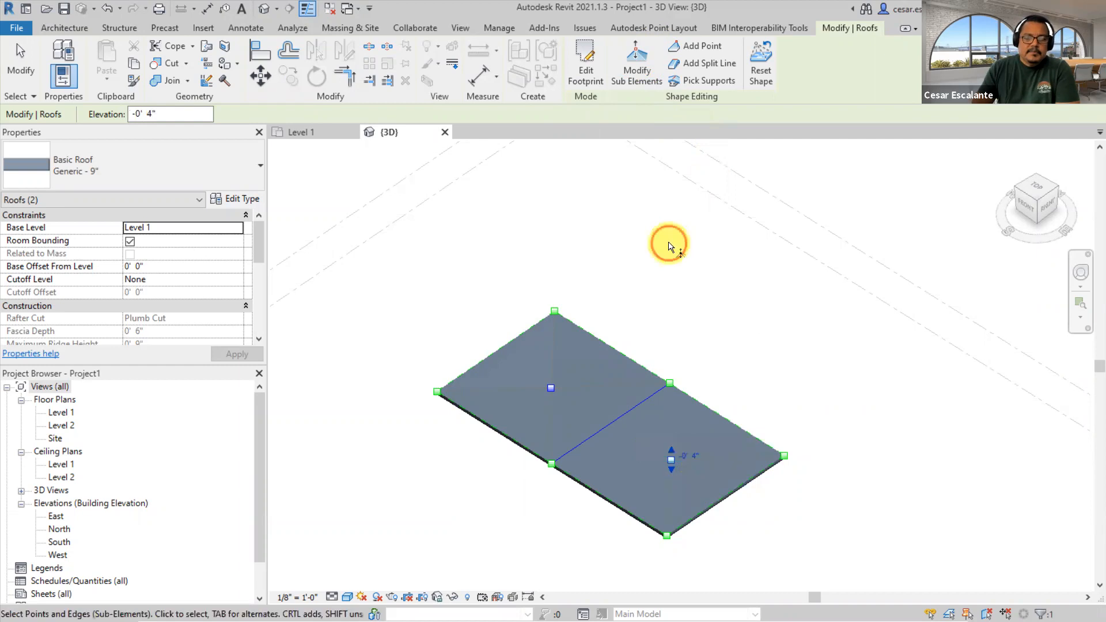
left_click(496, 204)
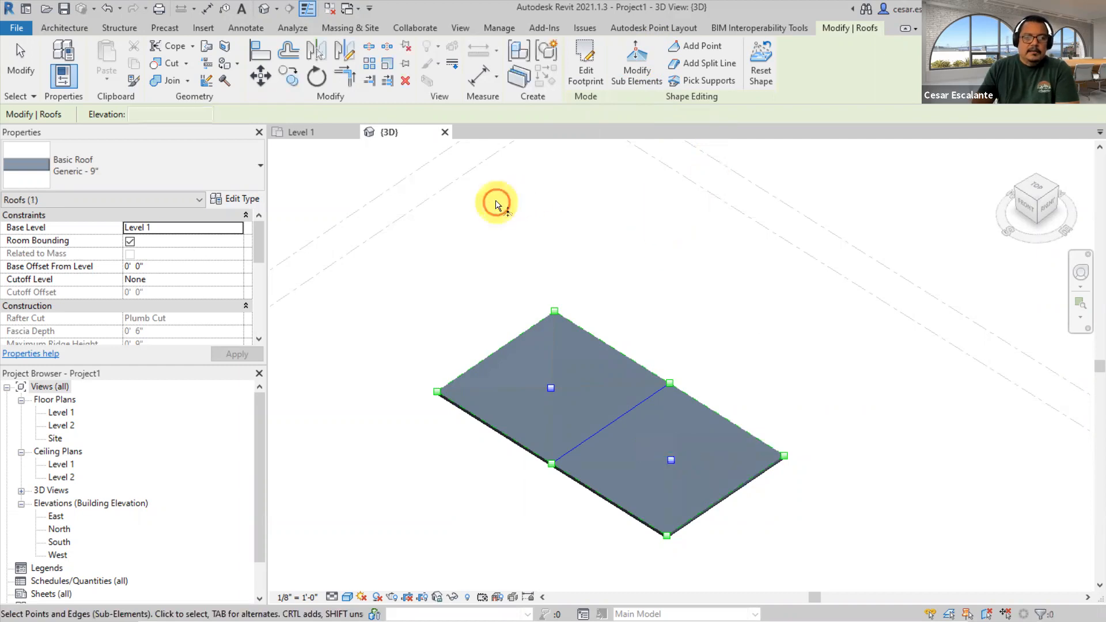
key("Escape")
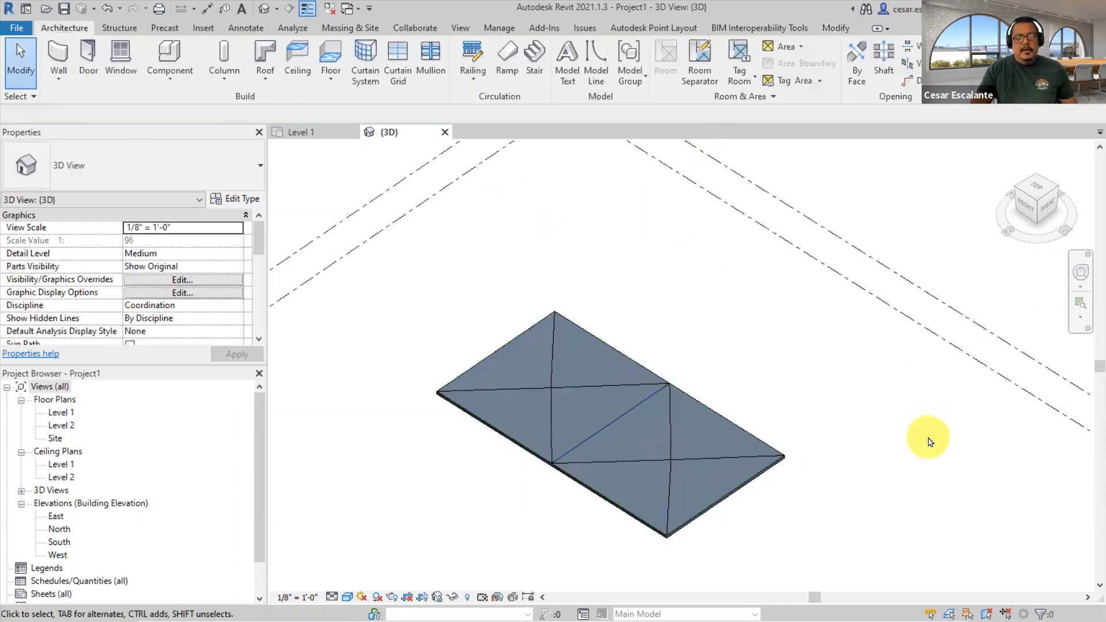
- Select the reshaped roof and examine how its surfaces slope toward the two low points
left_click(735, 489)
middle_click_drag(787, 519, 814, 526, "shift")
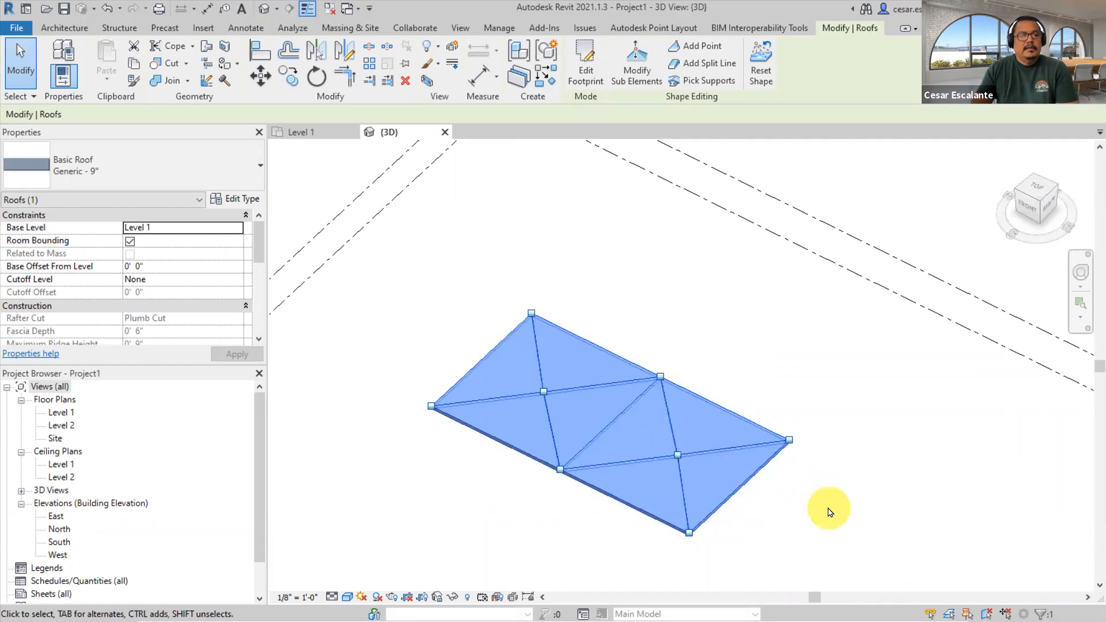
left_click(807, 502)
left_click(742, 486)
middle_click_drag(839, 518, 710, 468)
scroll(868, 439, "down", 1)
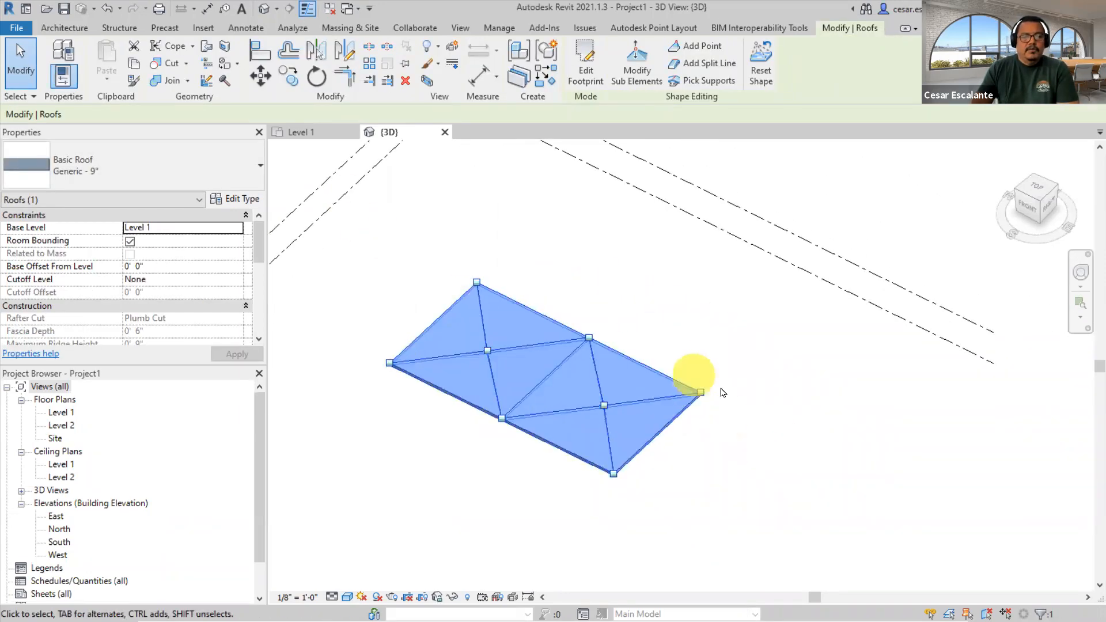
- Create a rectangular Generic - 12" architectural floor on Level 1 beside the roof, about 48'-6" by 28'-6"
left_click(73, 30)
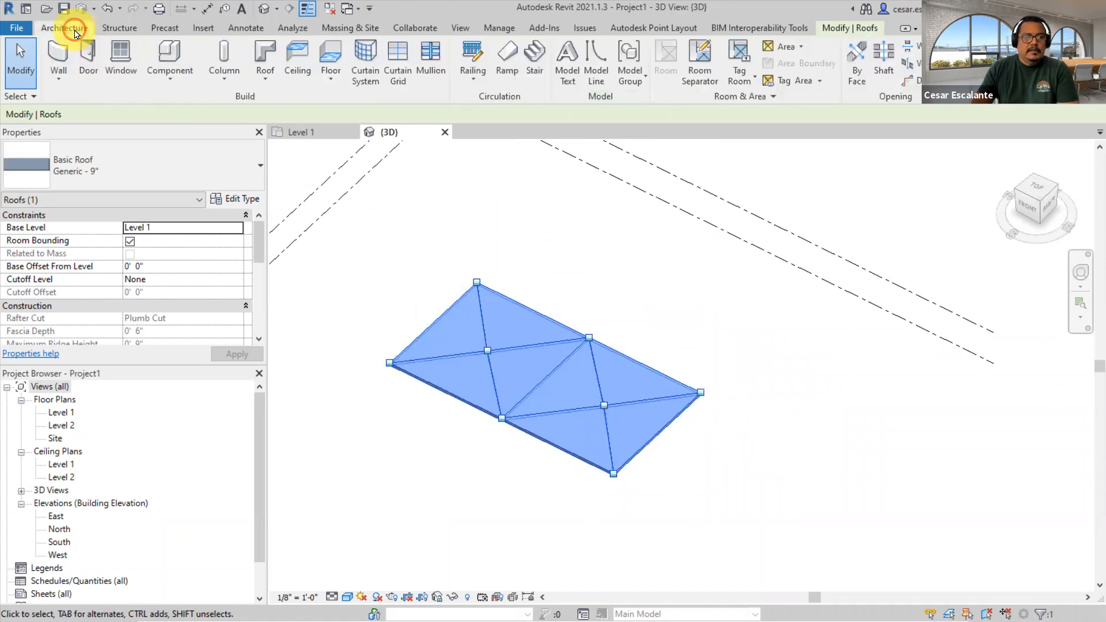
left_click(64, 83)
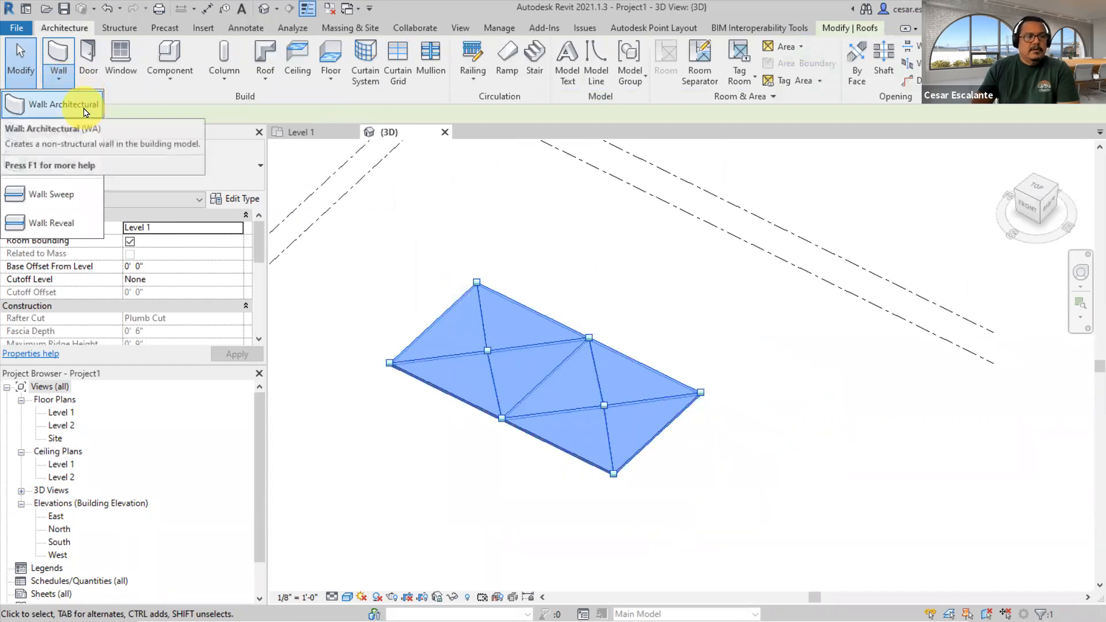
left_click(326, 81)
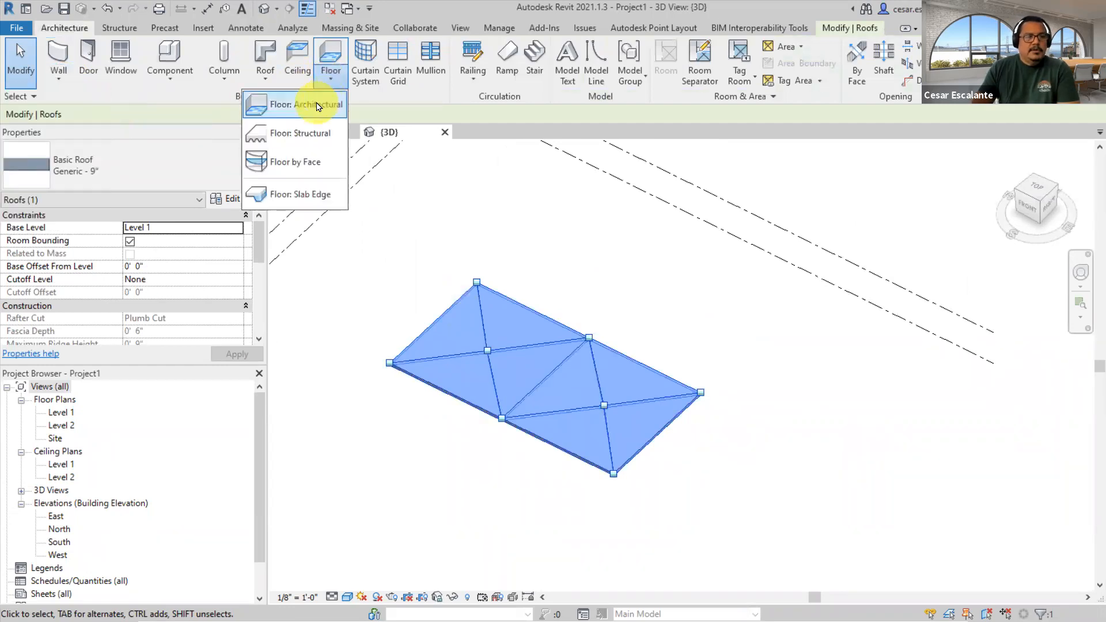
left_click(735, 328)
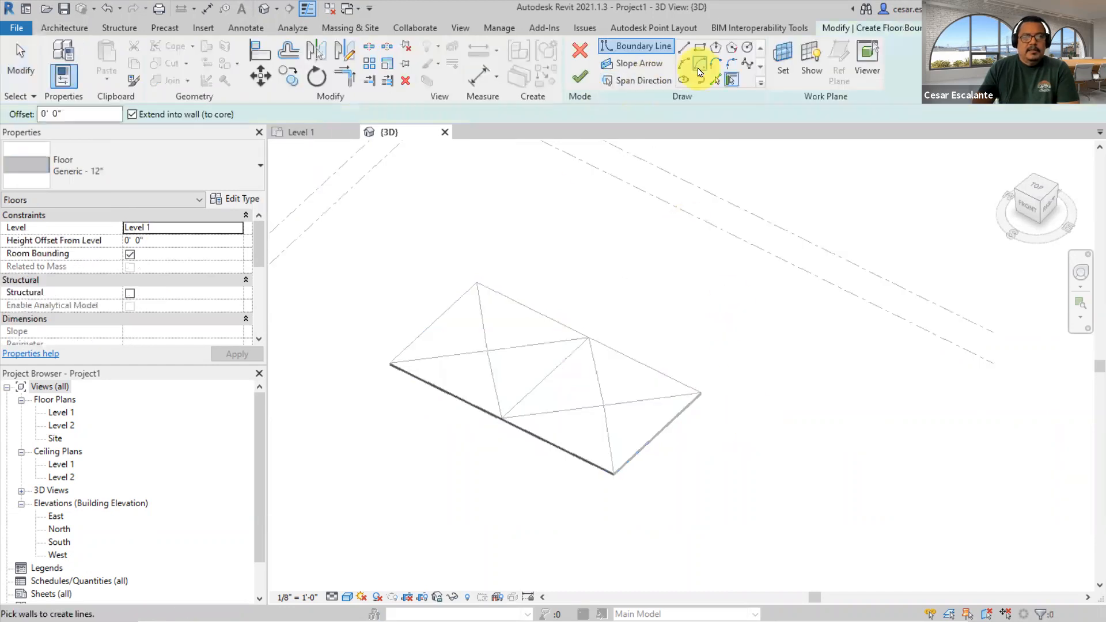
left_click(699, 51)
left_click(771, 426)
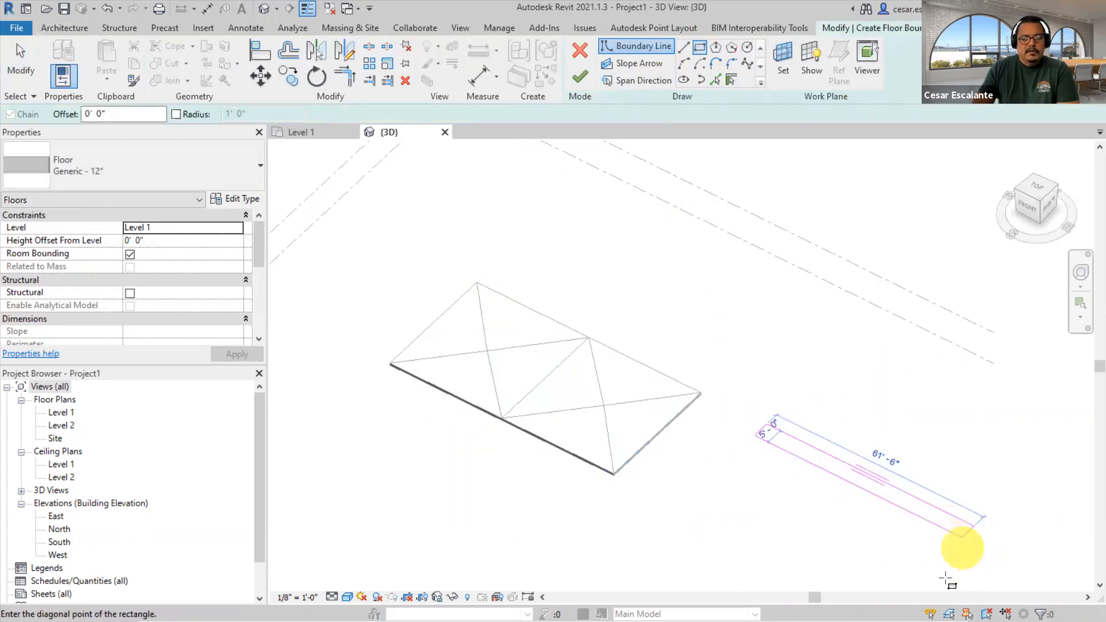
left_click(853, 575)
left_click(21, 63)
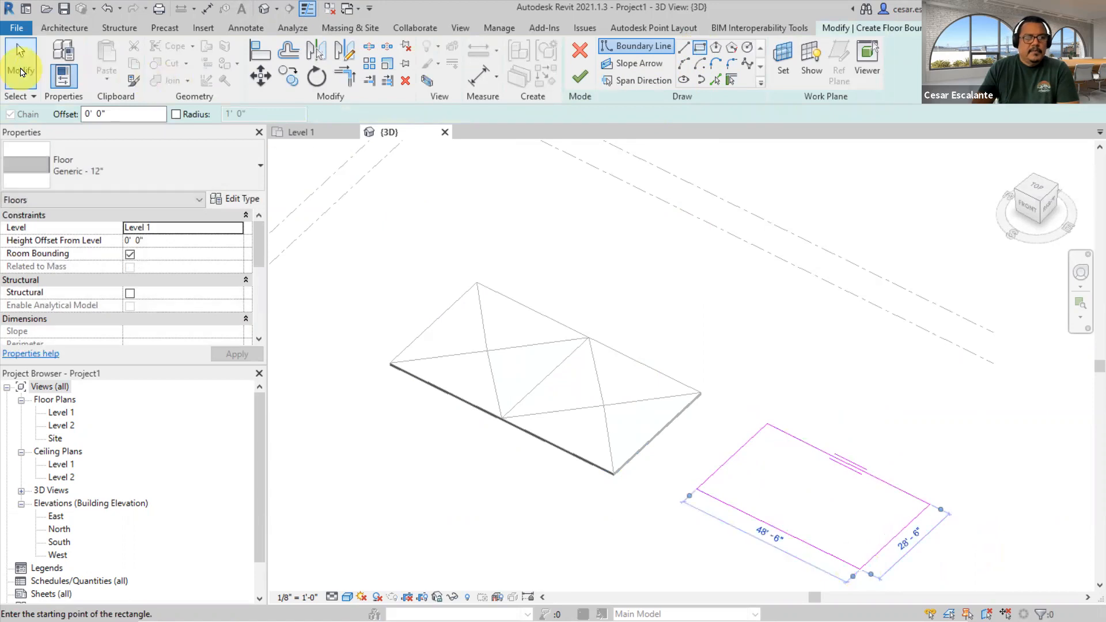
left_click(580, 77)
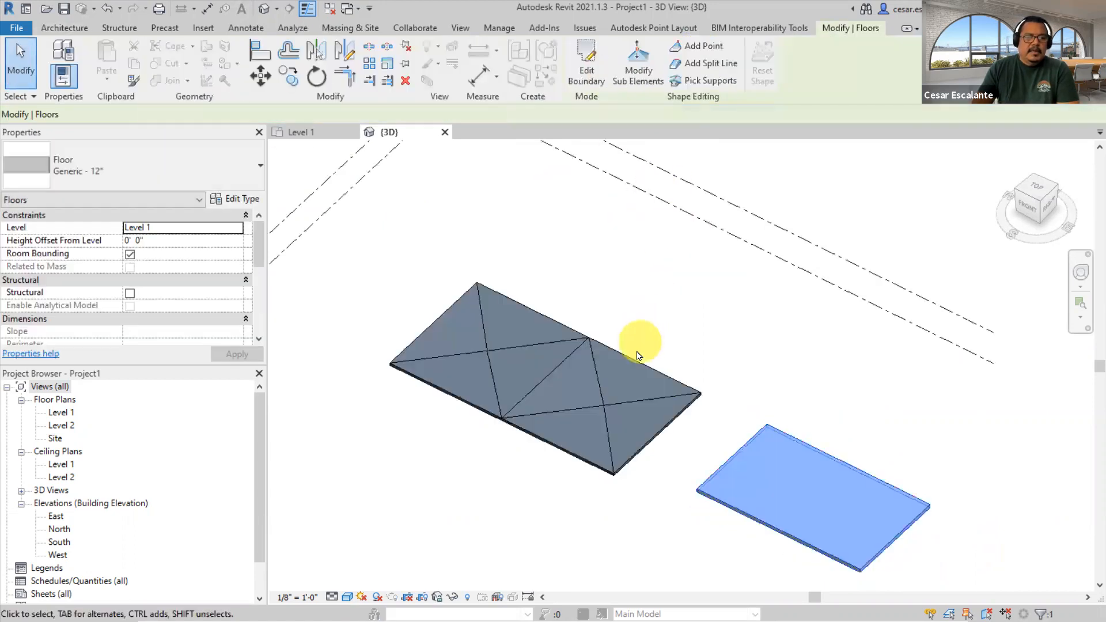
- Reset the shape of the edited roof to make it flat again and deselect it
left_click(636, 362)
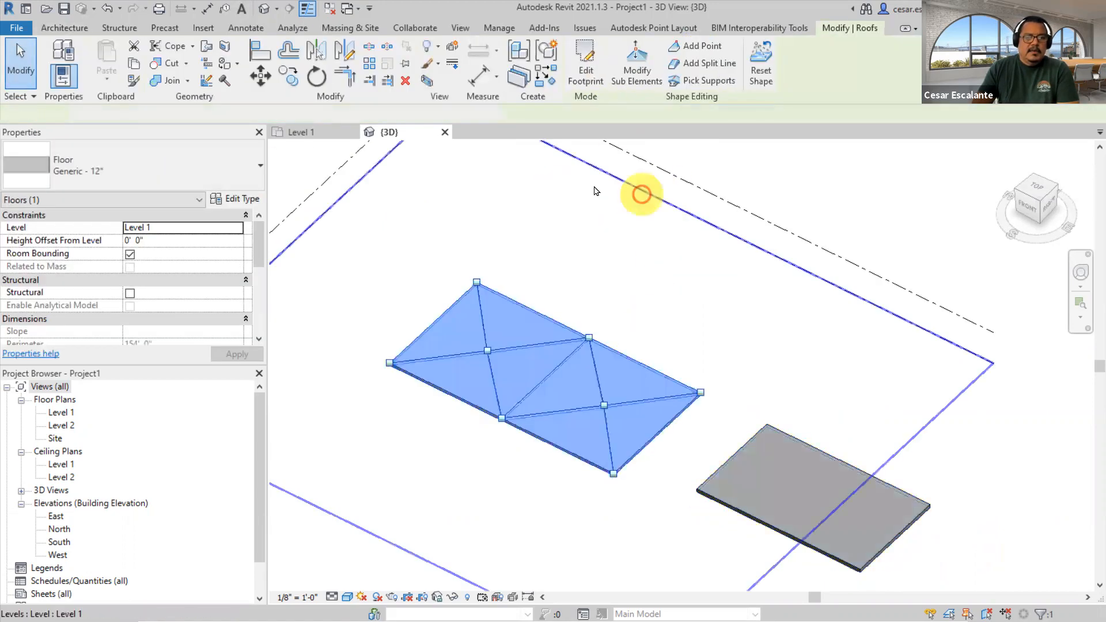
left_click(763, 69)
left_click(748, 330)
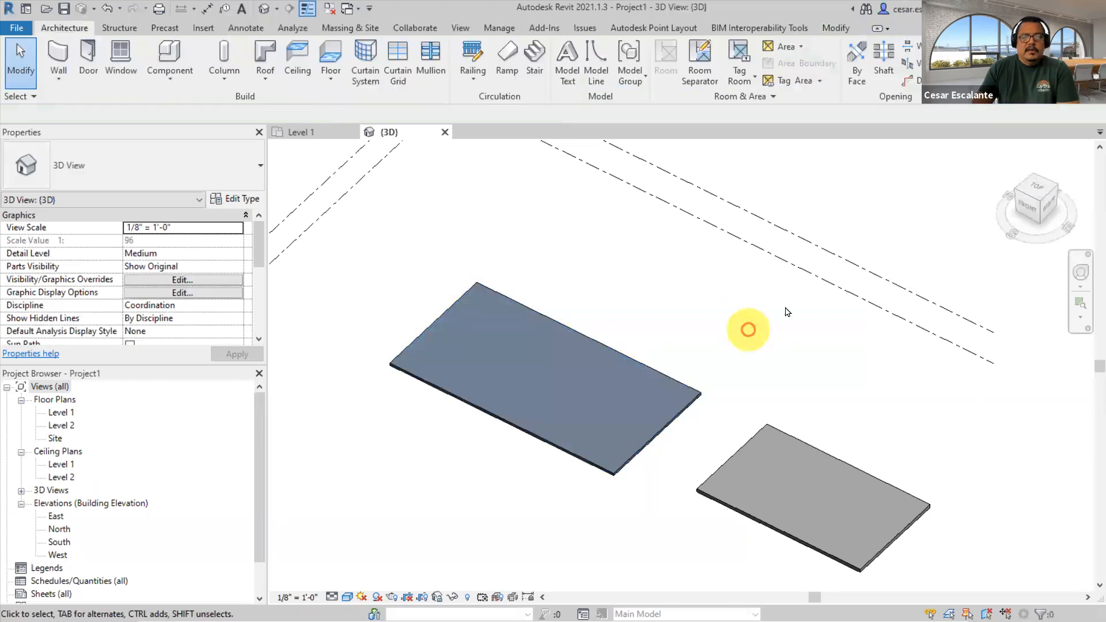
- Compare in the front view how the roof and the floor sit relative to the Level 1 line
left_click(1030, 206)
scroll(778, 375, "up", 8)
middle_click_drag(559, 432, 579, 428)
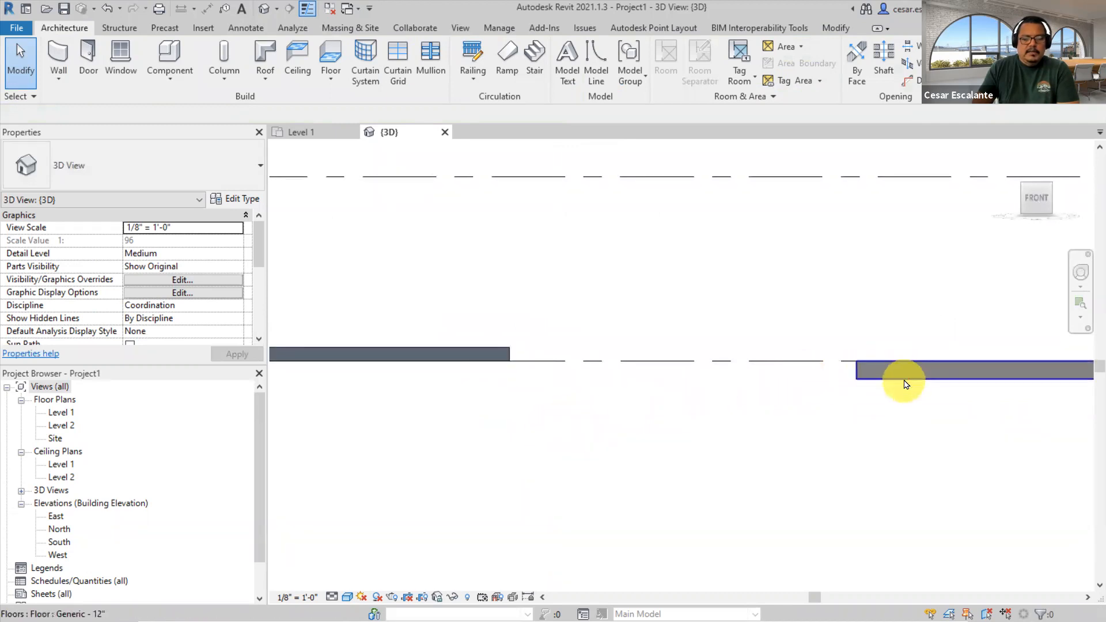
left_click_drag(909, 376, 714, 380)
key("Escape")
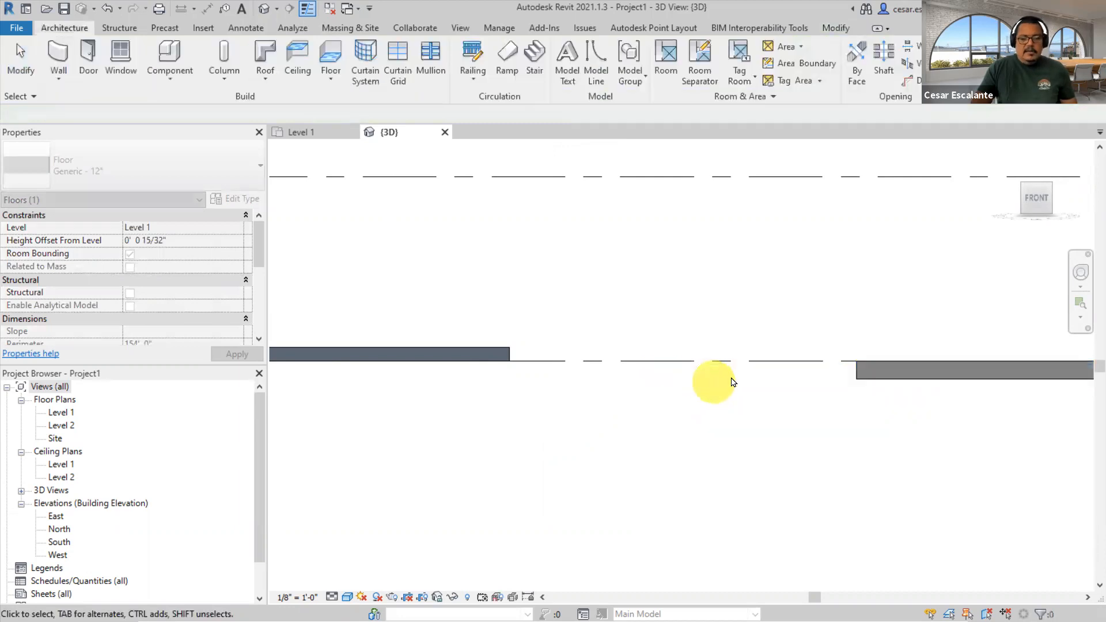
left_click(885, 381)
middle_click_drag(918, 414, 745, 396)
middle_click_drag(610, 419, 600, 413)
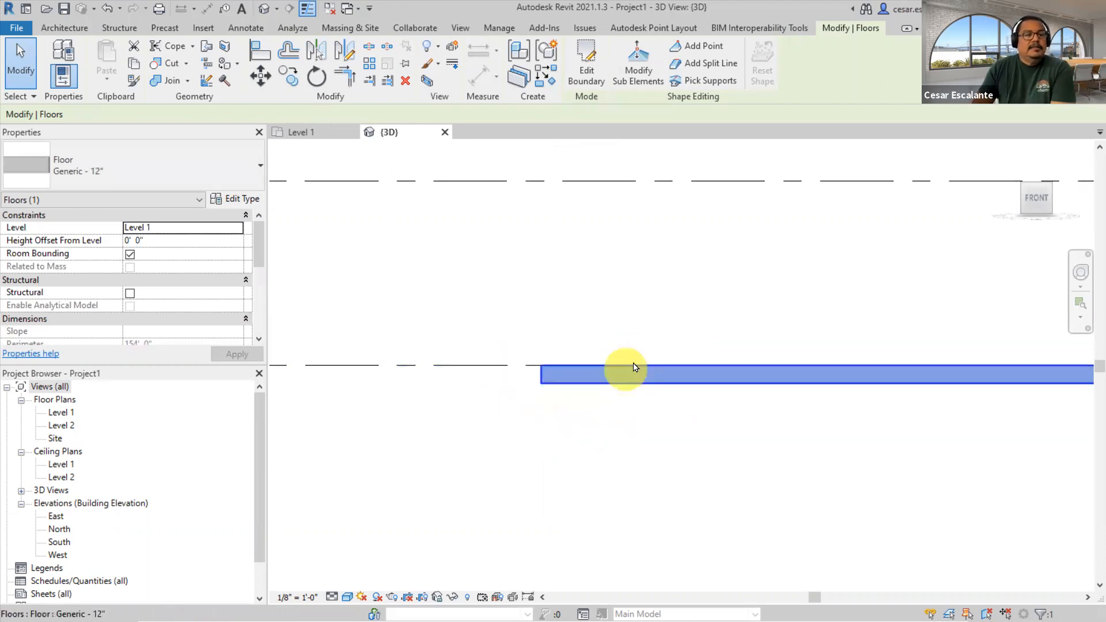
middle_click_drag(567, 396, 1089, 437)
scroll(1087, 435, "down", 1)
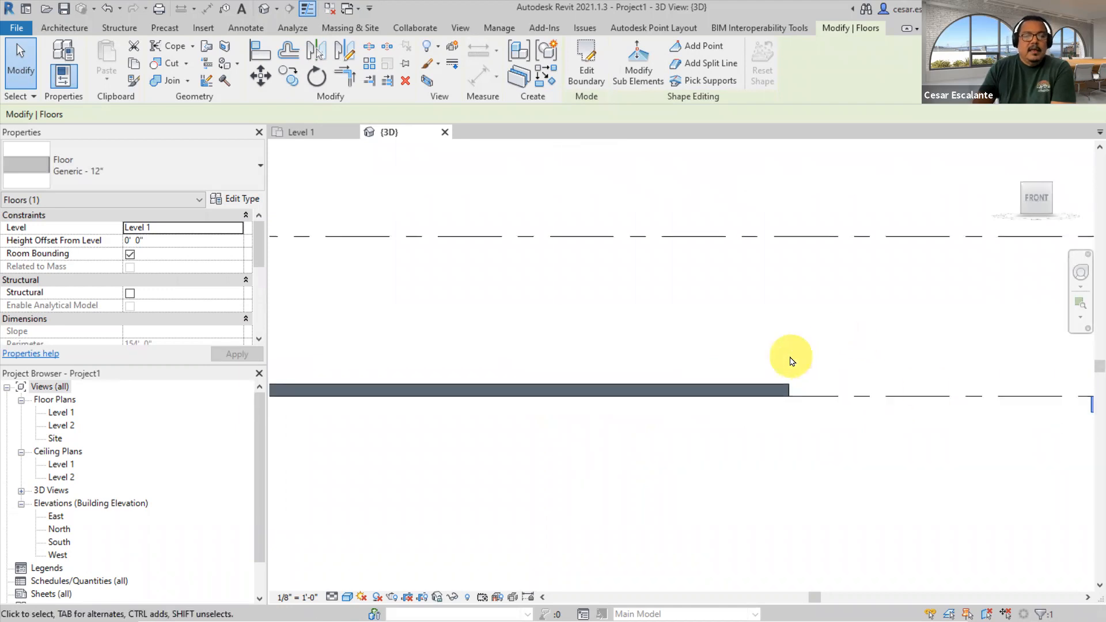
- Inspect up close the edges of the roof and the selected floor against the Level 1 line, and deselect the floor
scroll(794, 356, "up", 5)
scroll(793, 401, "up", 1)
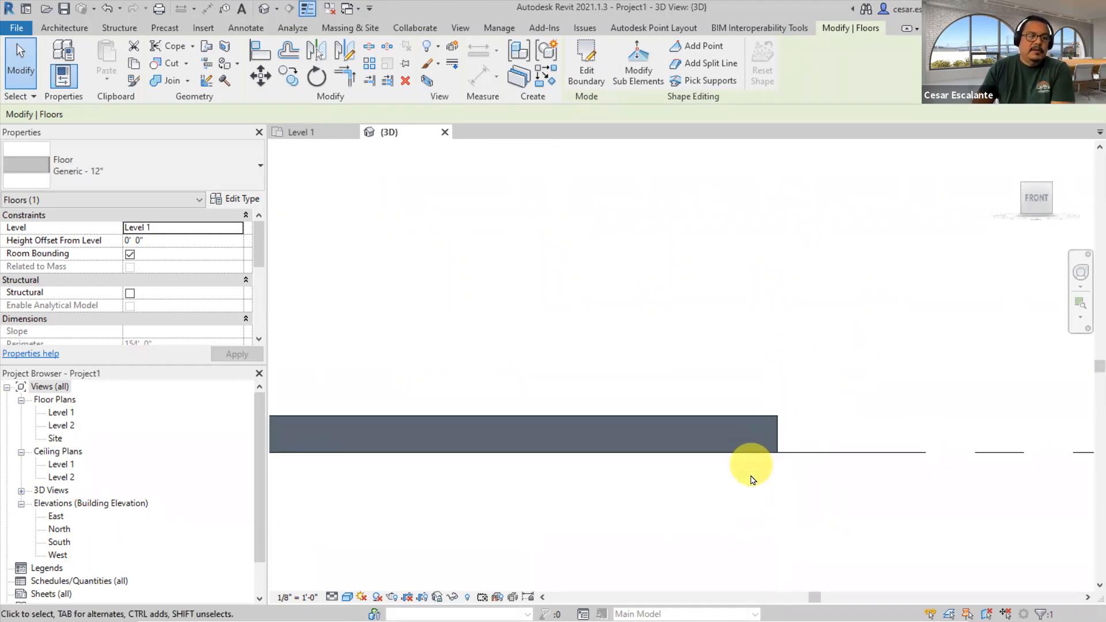
scroll(755, 478, "down", 2)
middle_click_drag(766, 474, 791, 390)
scroll(681, 460, "up", 1)
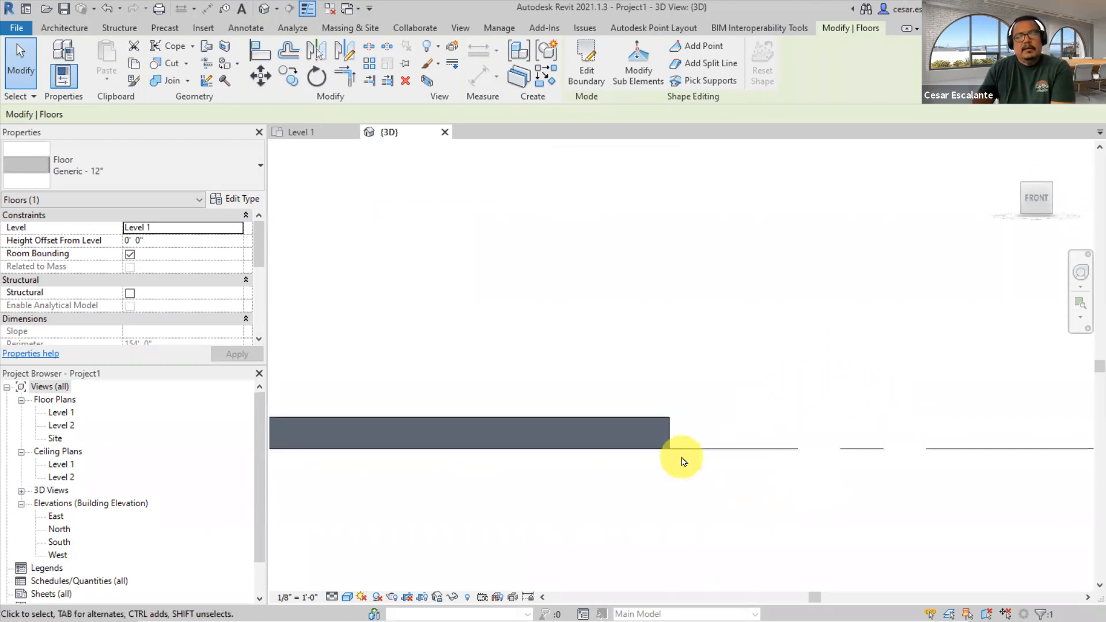
scroll(671, 455, "down", 2)
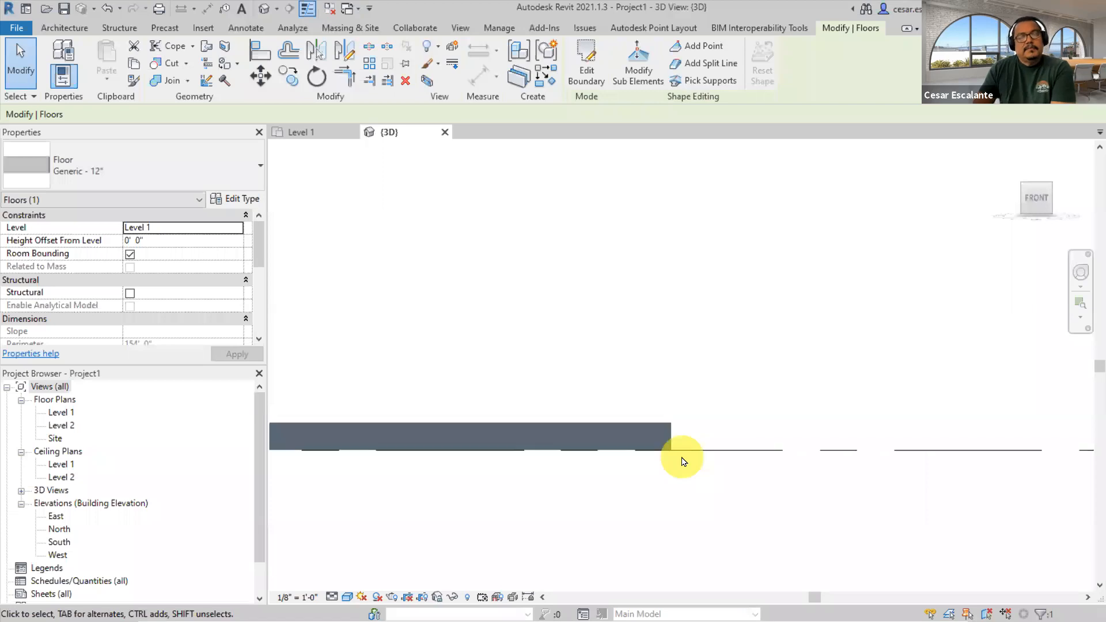
middle_click_drag(768, 458, 793, 447)
scroll(552, 421, "down", 2)
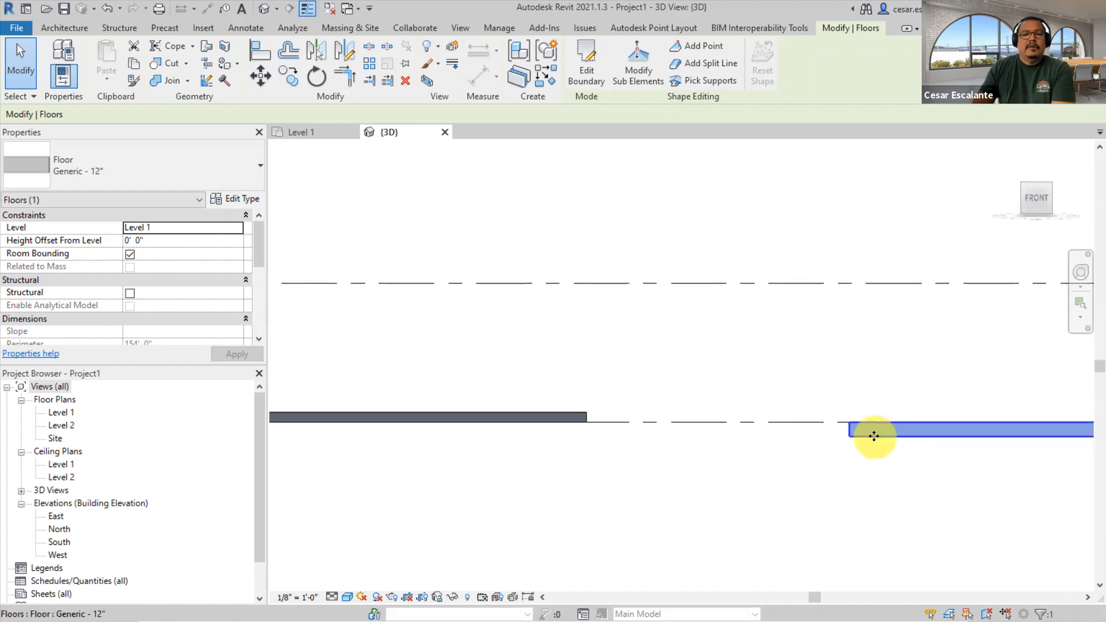
scroll(874, 436, "up", 2)
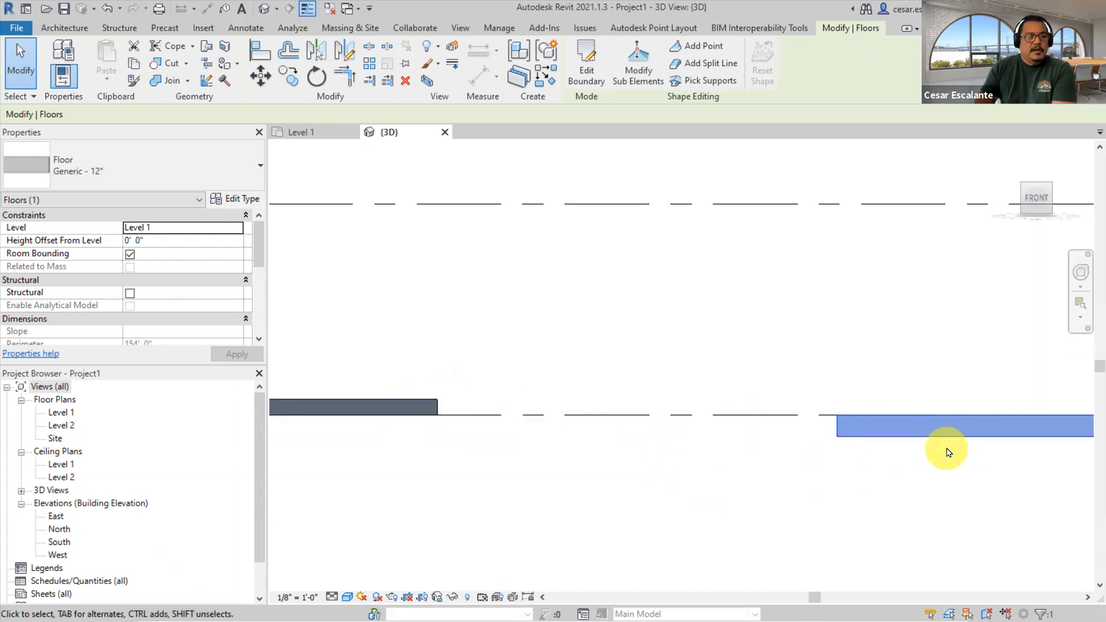
scroll(774, 375, "down", 2)
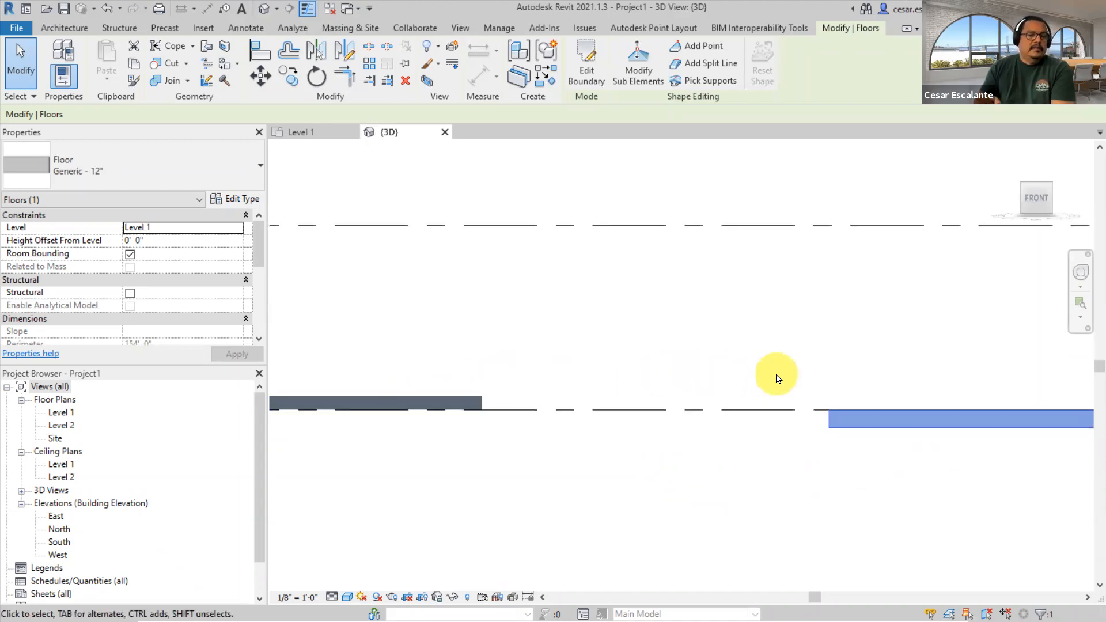
left_click(737, 331)
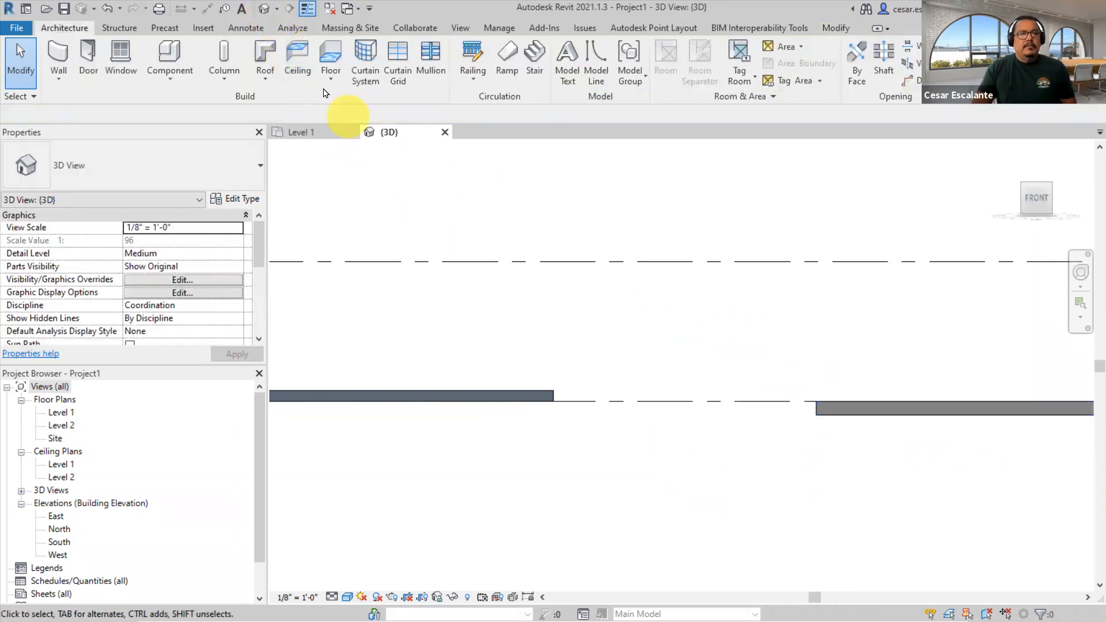
- Return to an angled 3D view of the roof and floor, and open the Level 1 floor plan
middle_click_drag(748, 396, 633, 459, "shift")
scroll(634, 459, "down", 5)
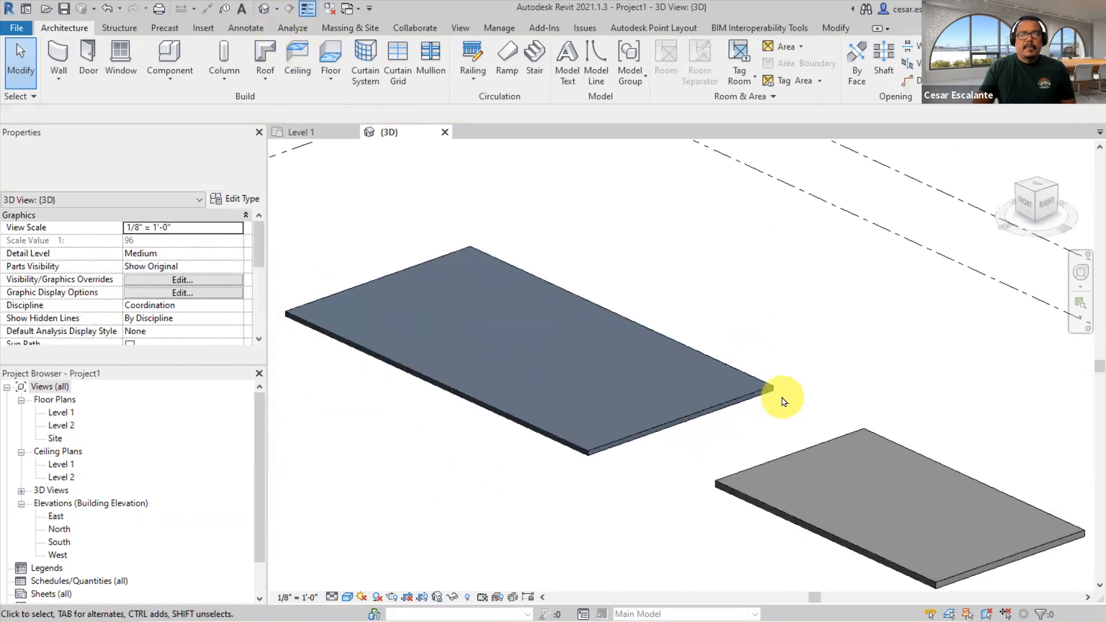
middle_click_drag(765, 425, 831, 410)
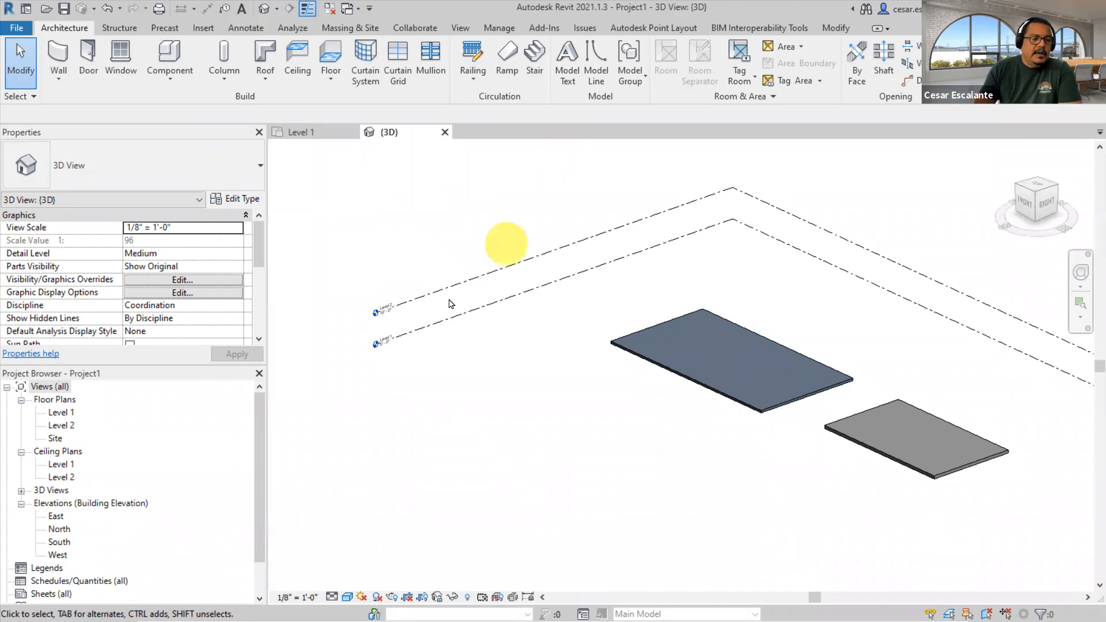
double_click(63, 413)
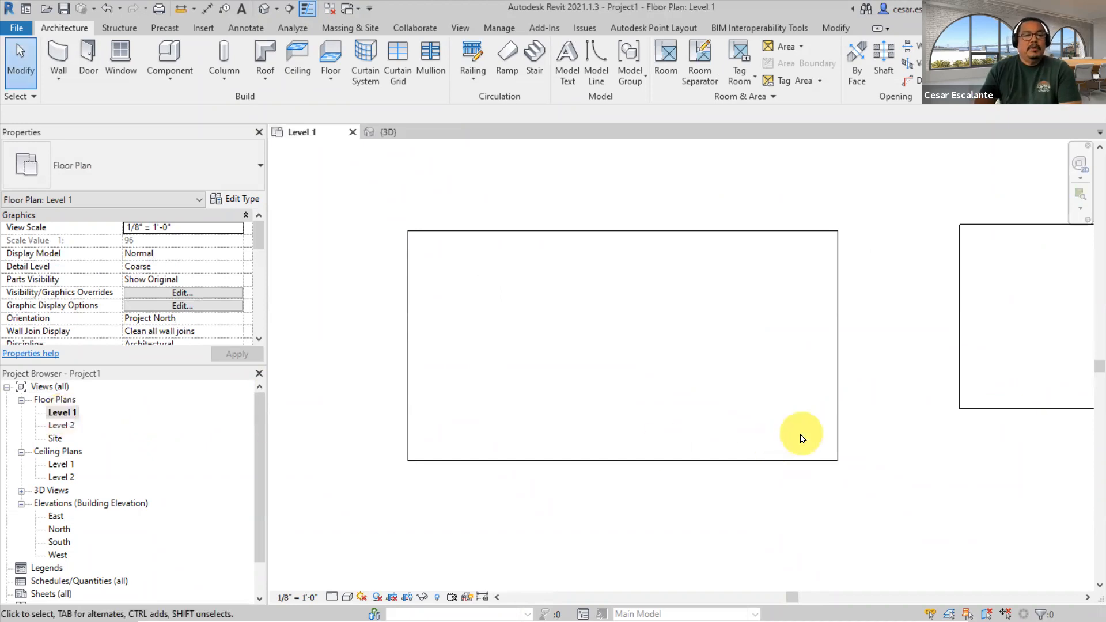
scroll(802, 438, "down", 4)
middle_click_drag(765, 417, 805, 360)
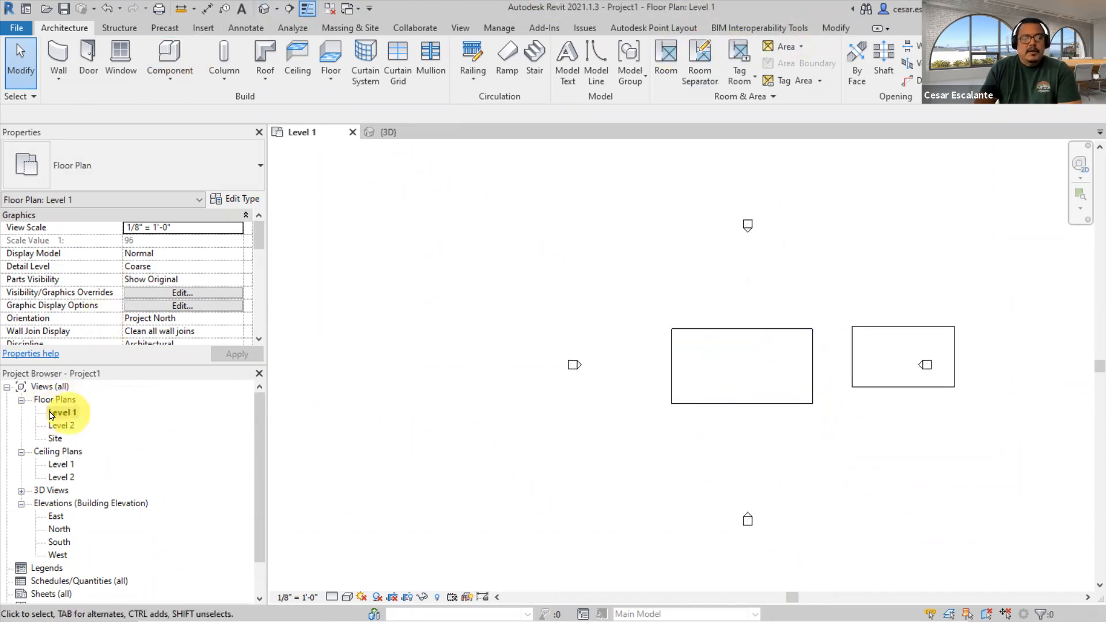
- Switch to the presentation and review the Roof by Extrusion slide with the dimensioned roof profile
left_click(464, 28)
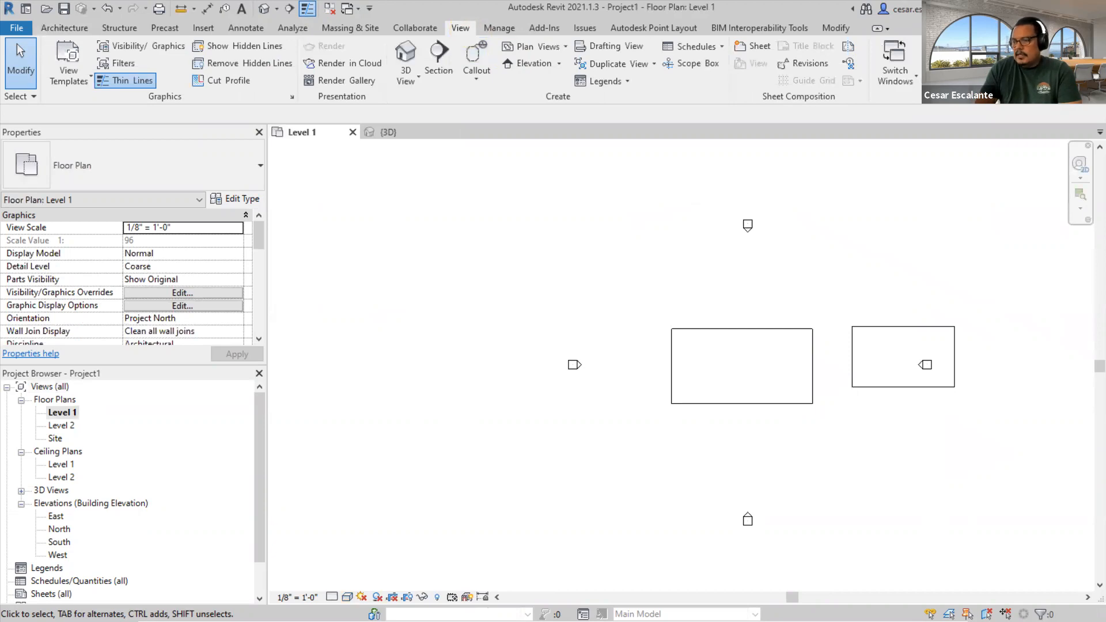
key("alt+Tab")
left_click(679, 398)
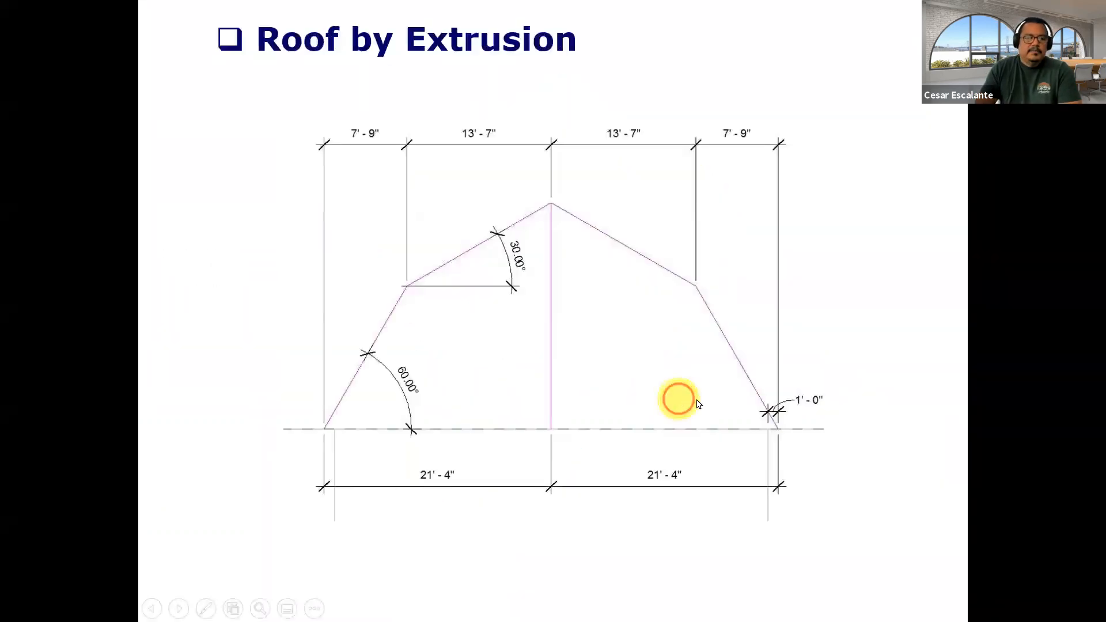
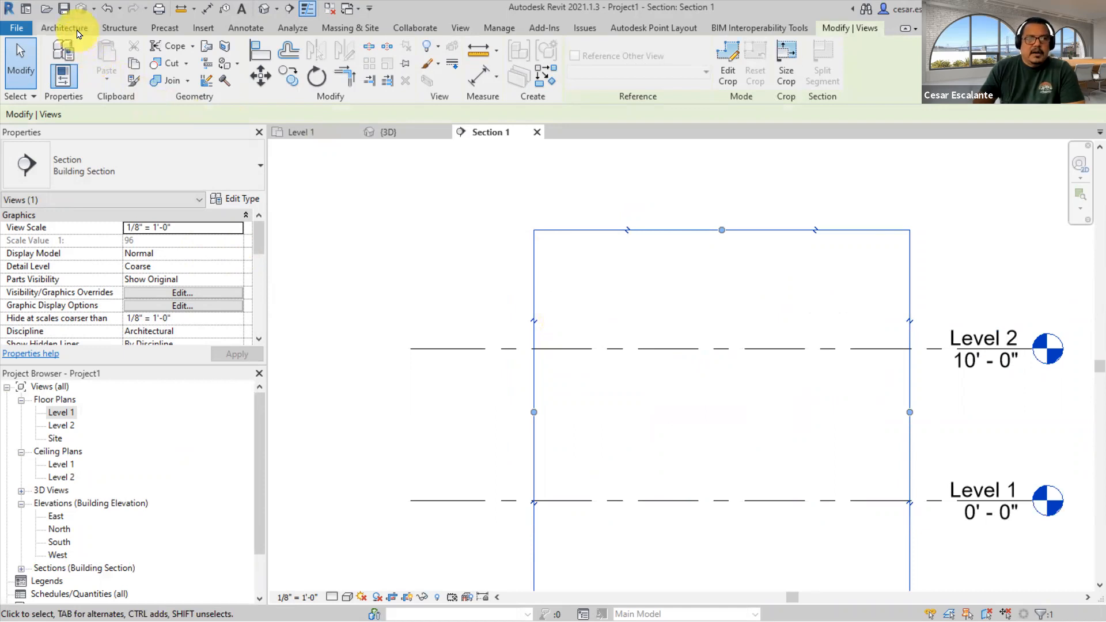
left_click(78, 33)
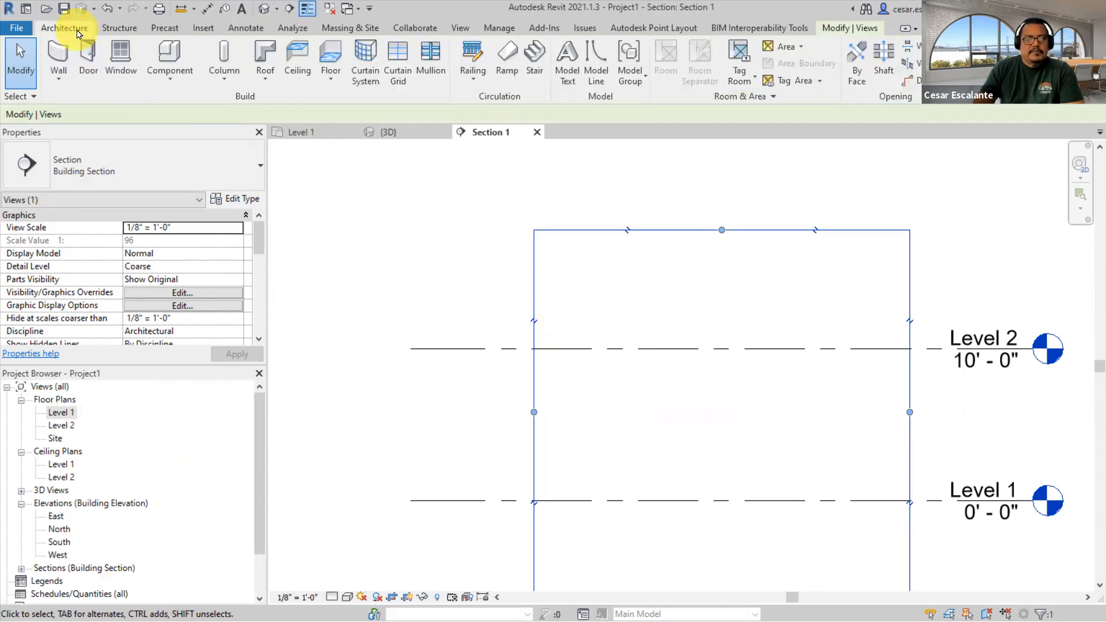
left_click(264, 84)
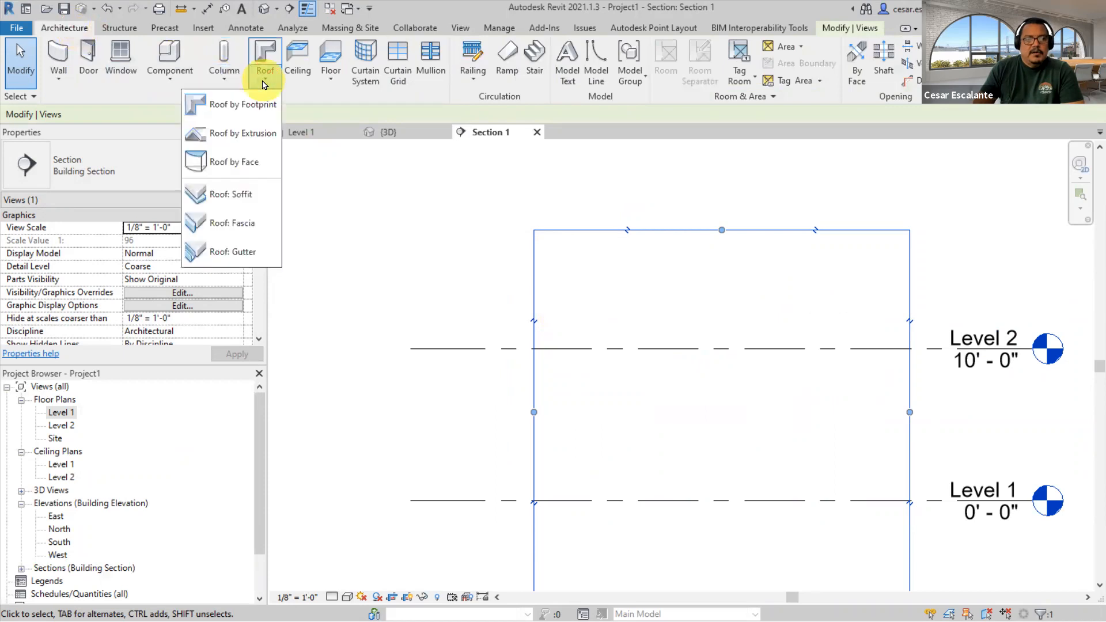
left_click(245, 135)
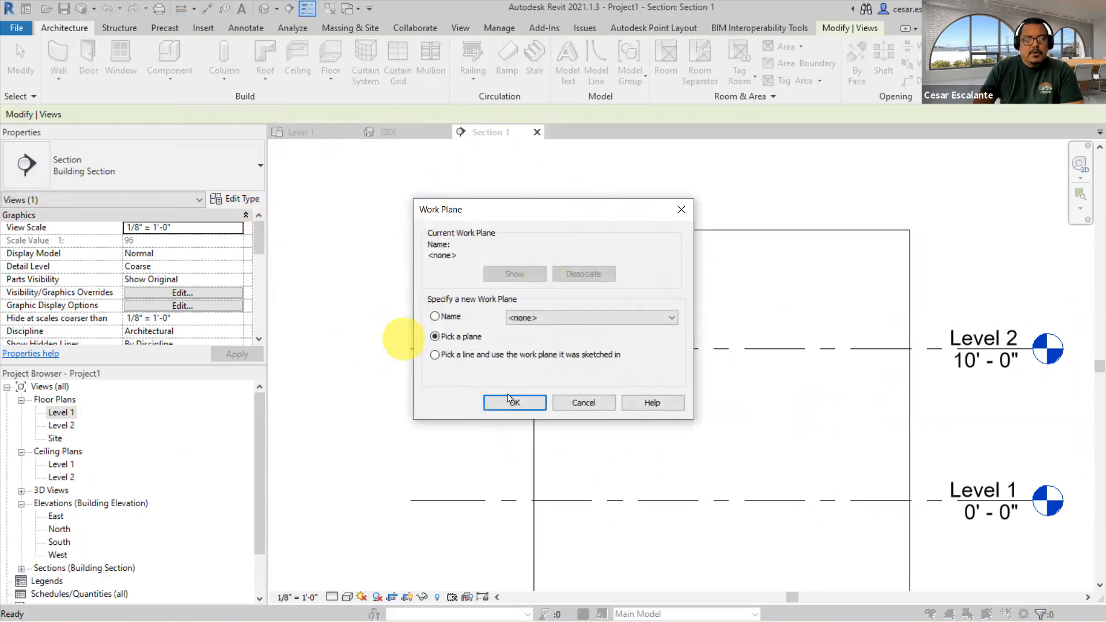
left_click(578, 326)
left_click(577, 326)
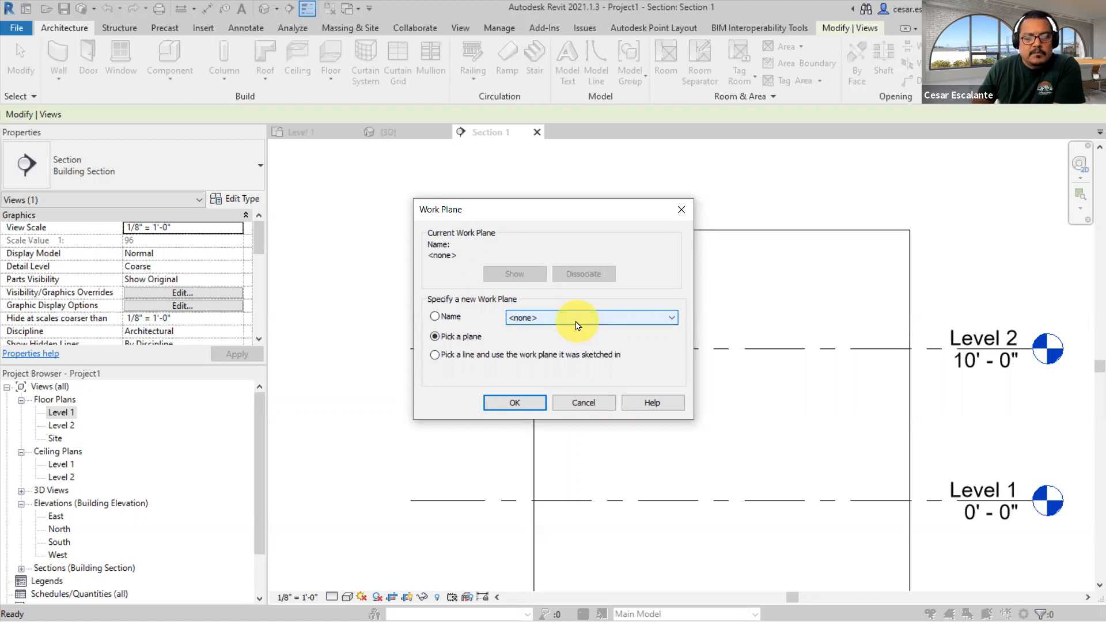
left_click(435, 316)
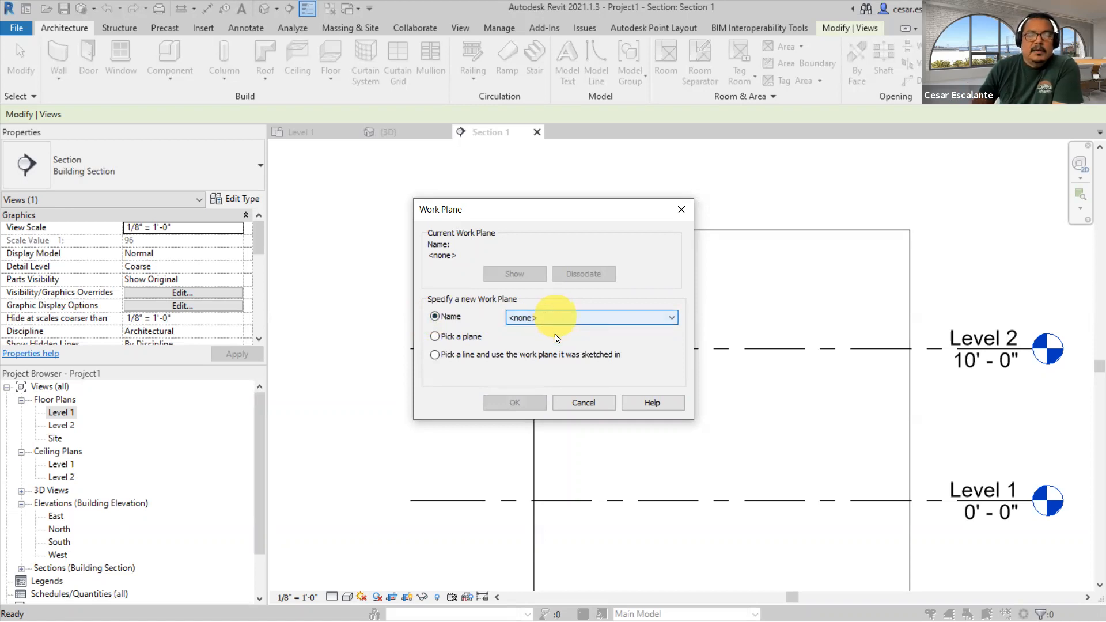
left_click(598, 405)
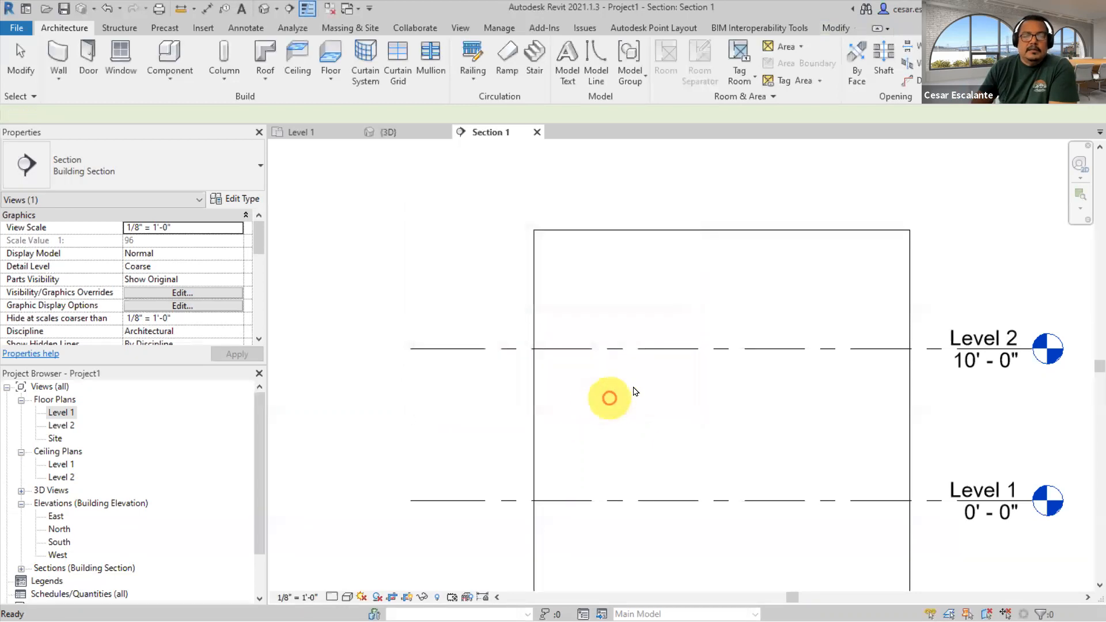
- Open the Level 1 floor plan and draw a vertical reference plane parallel to the section line, on its viewing side
double_click(63, 412)
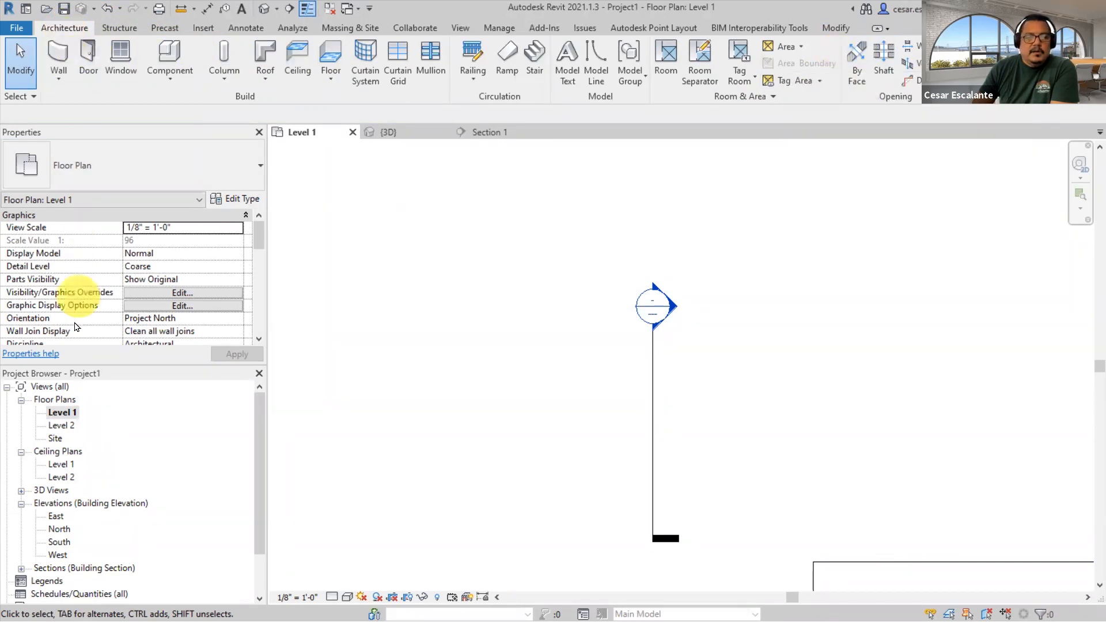
double_click(64, 414)
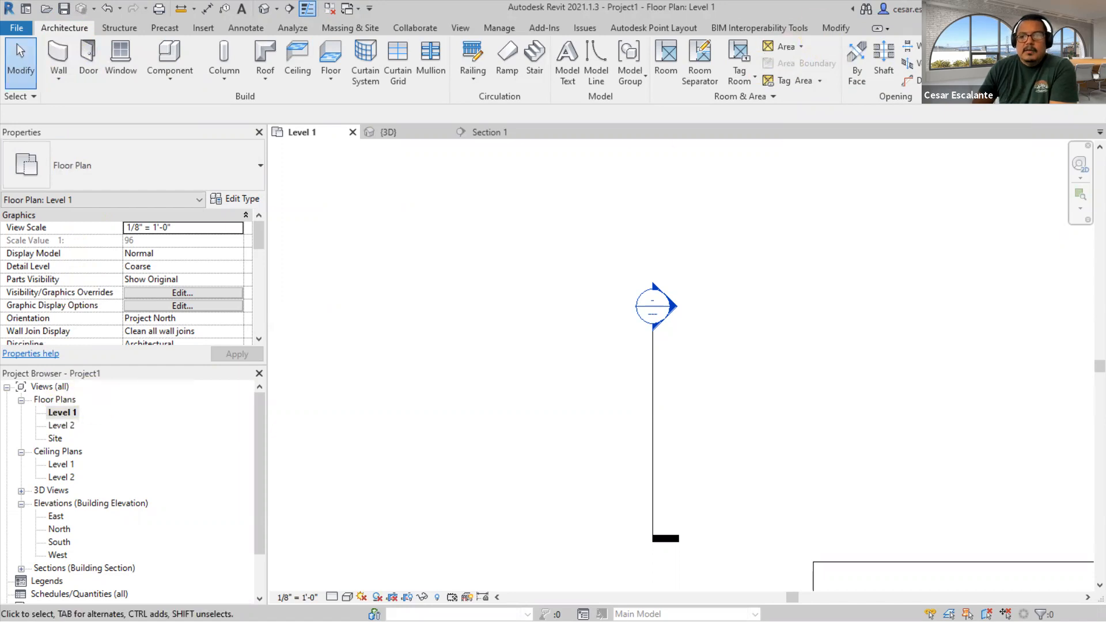
left_click(1053, 64)
left_click(737, 490)
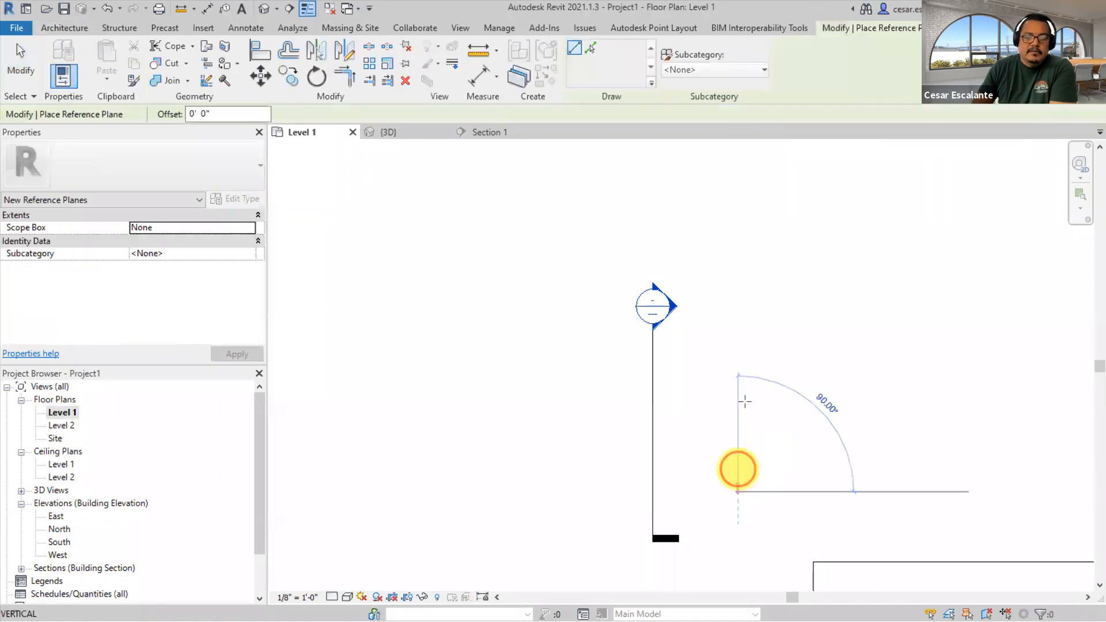
left_click(739, 271)
key("Escape")
key("Escape")
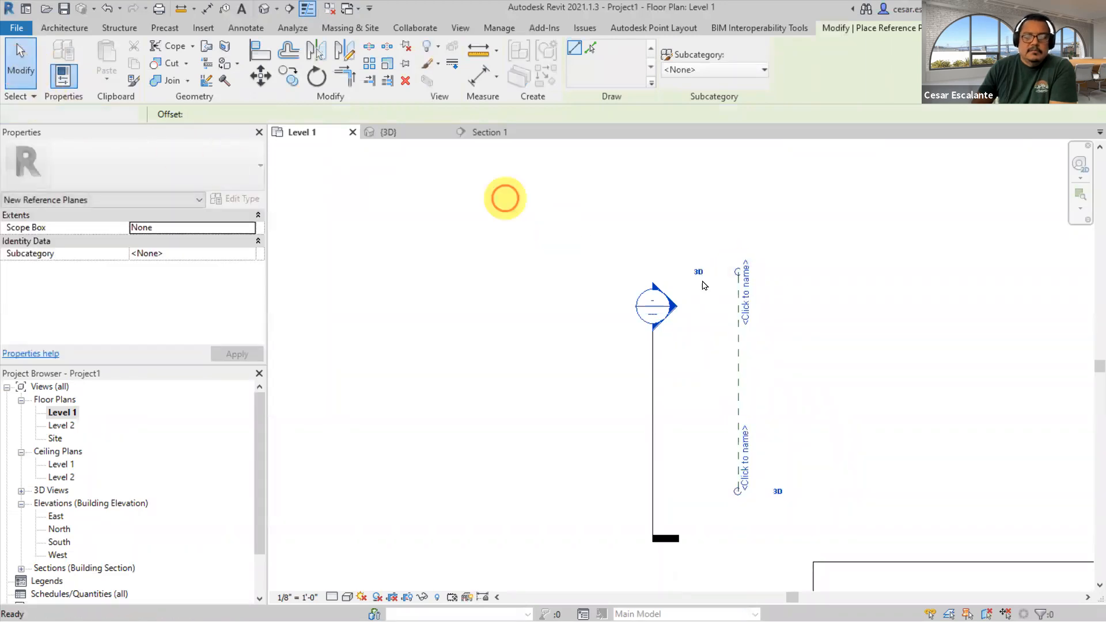
- Name the new reference plane Extrusion Host and deselect it
left_click(738, 355)
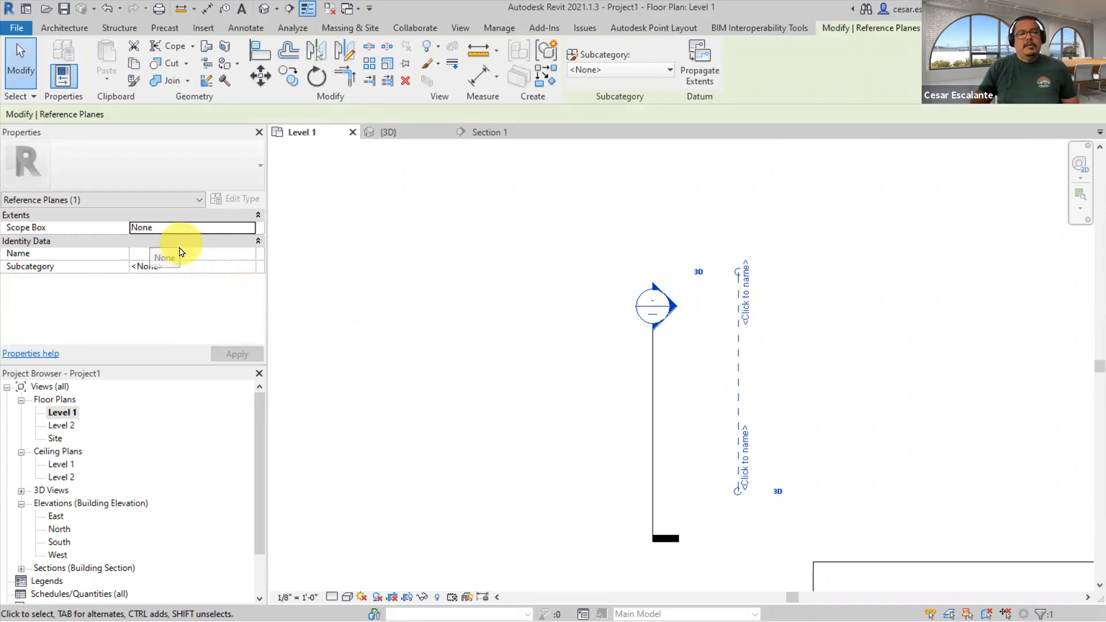
type("Extrusion Host")
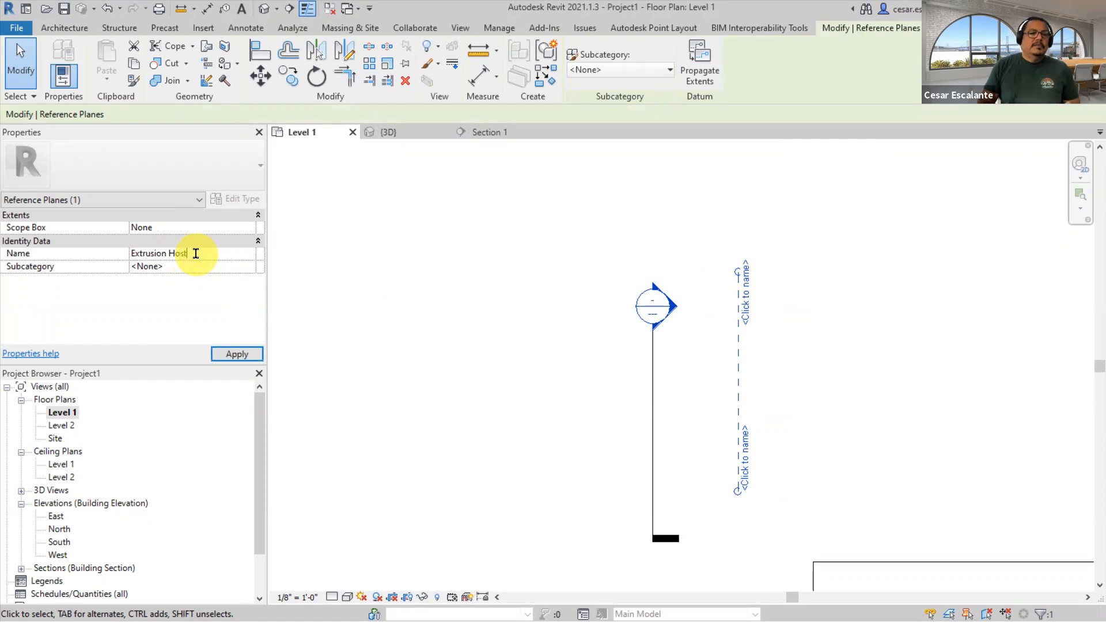
left_click(242, 355)
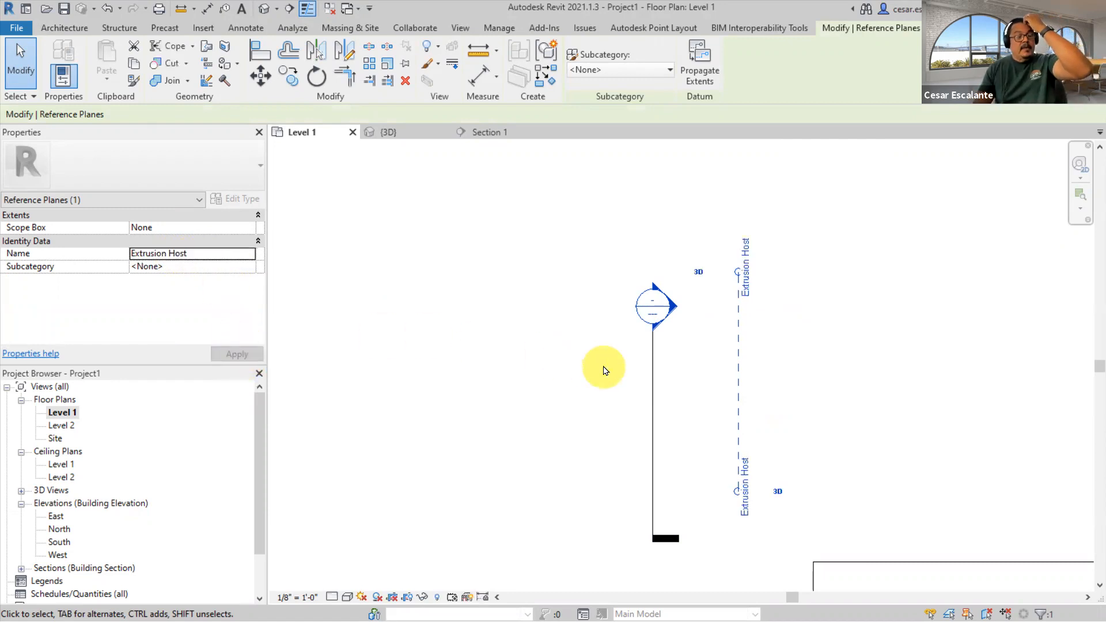
left_click(933, 409)
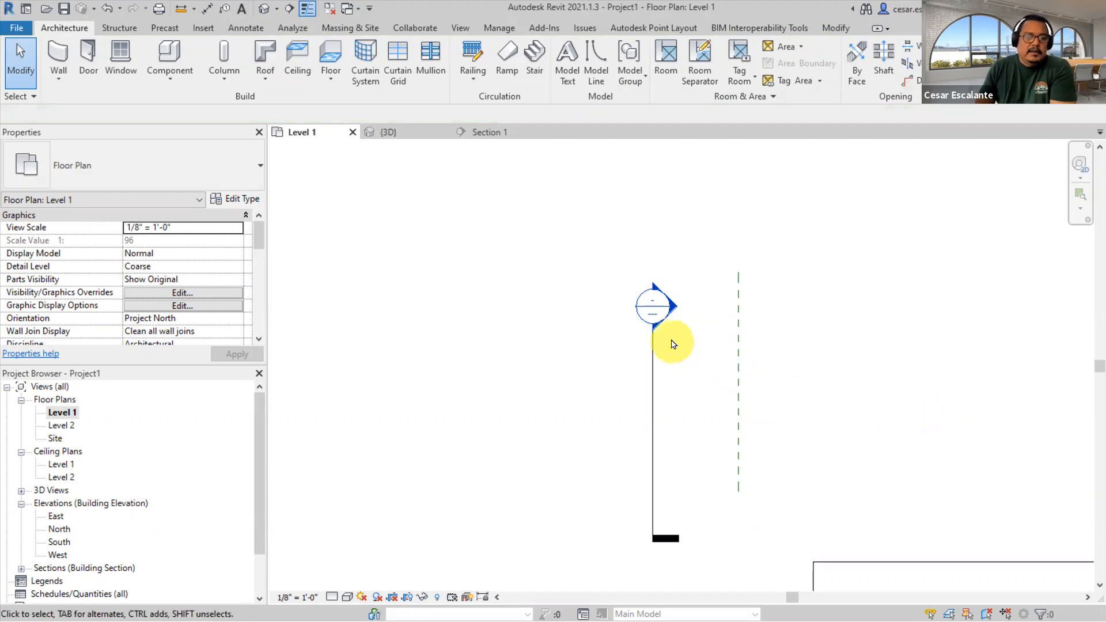
- In Section 1, start a Roof by Extrusion on the Extrusion Host reference plane with Level 2 as reference level and a 0' 0" offset
double_click(675, 308)
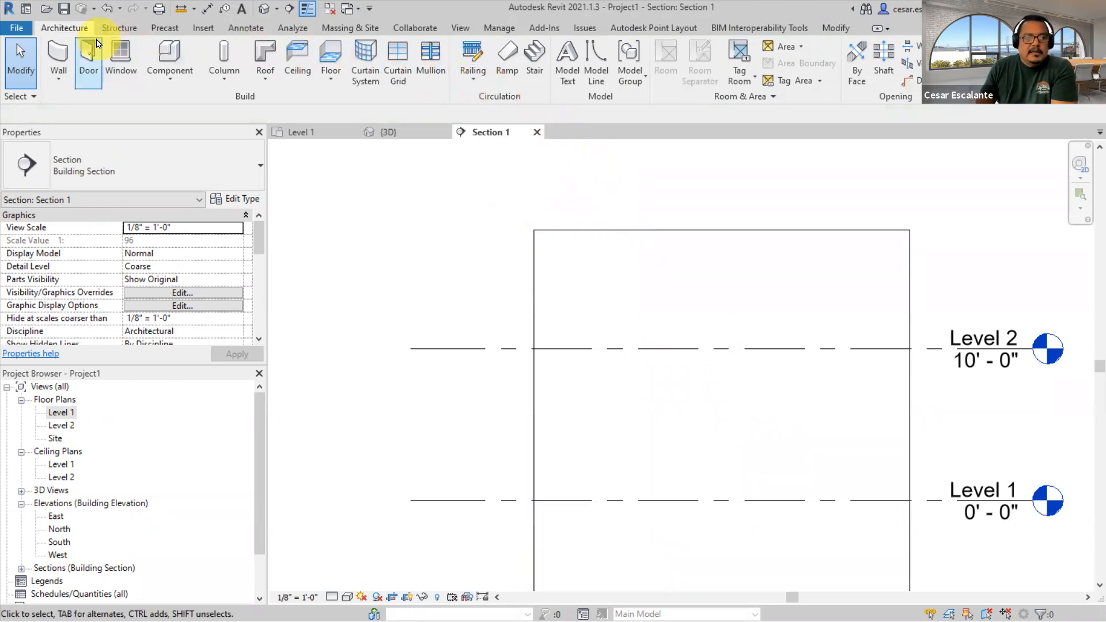
left_click(254, 80)
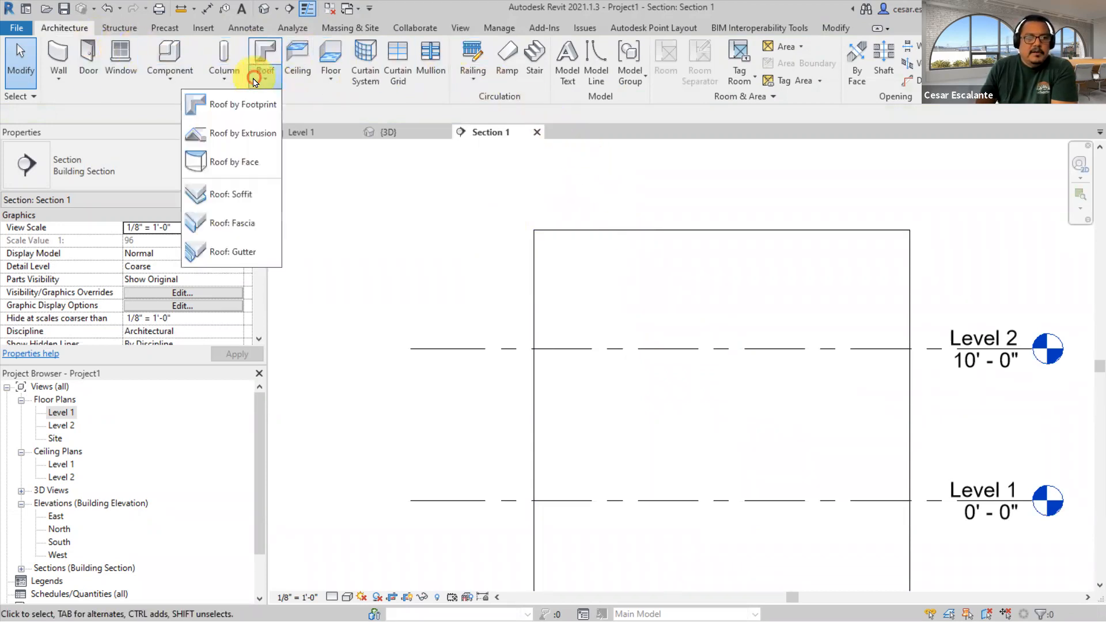
left_click(259, 135)
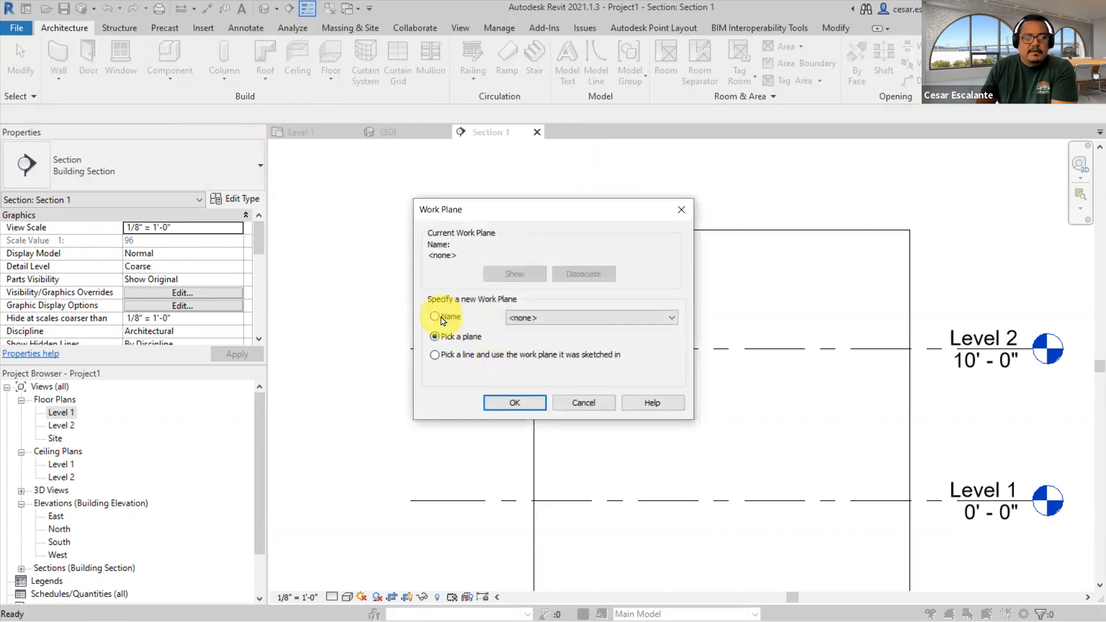
left_click(570, 317)
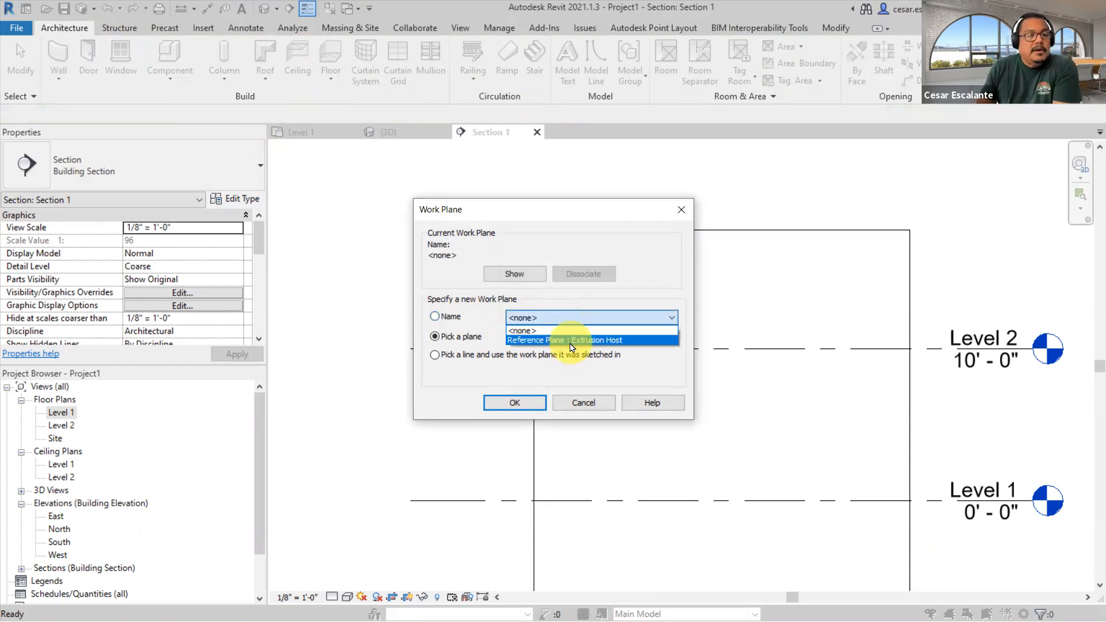
left_click(572, 340)
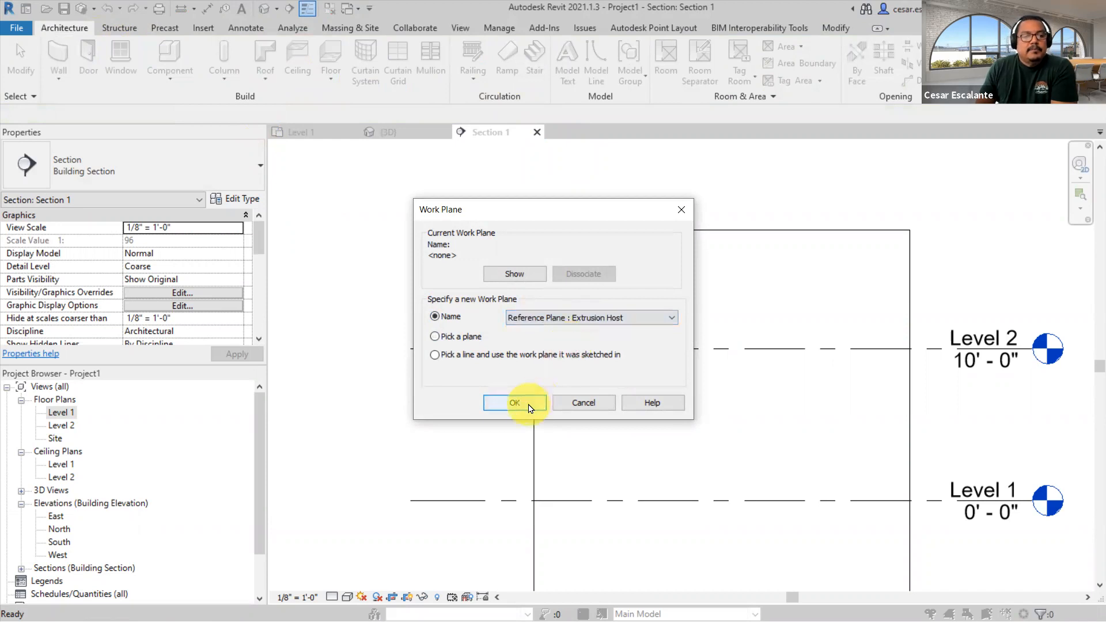
left_click(529, 404)
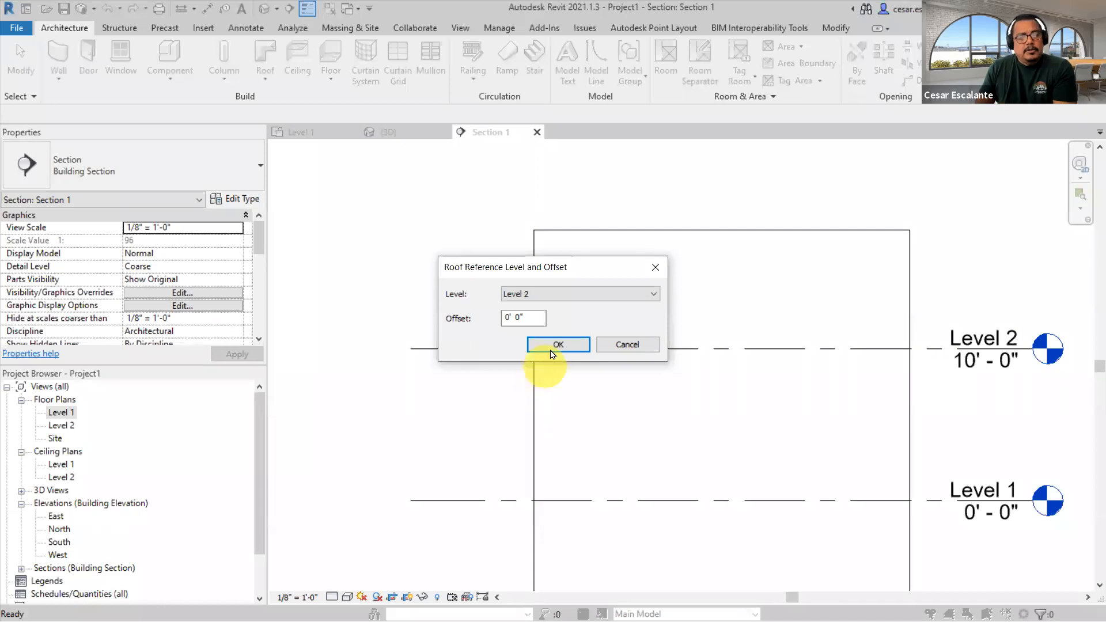
left_click(568, 298)
left_click(568, 304)
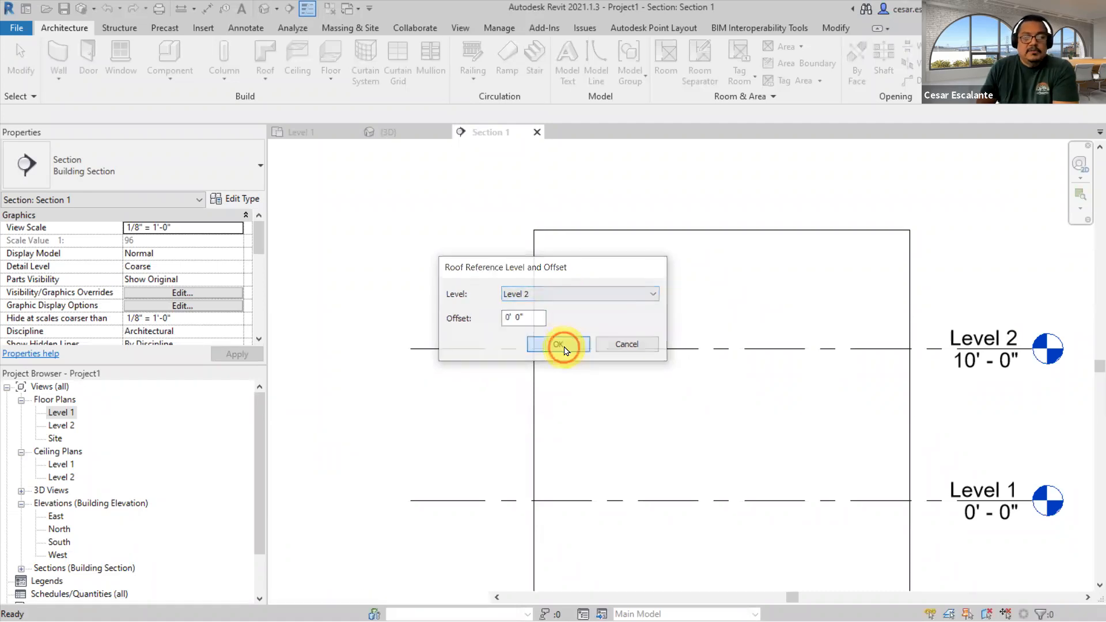
- Accept the roof reference level settings and sketch a semicircular arc profile of about 6' 0" radius with both ends on the Level 2 line
left_click(561, 344)
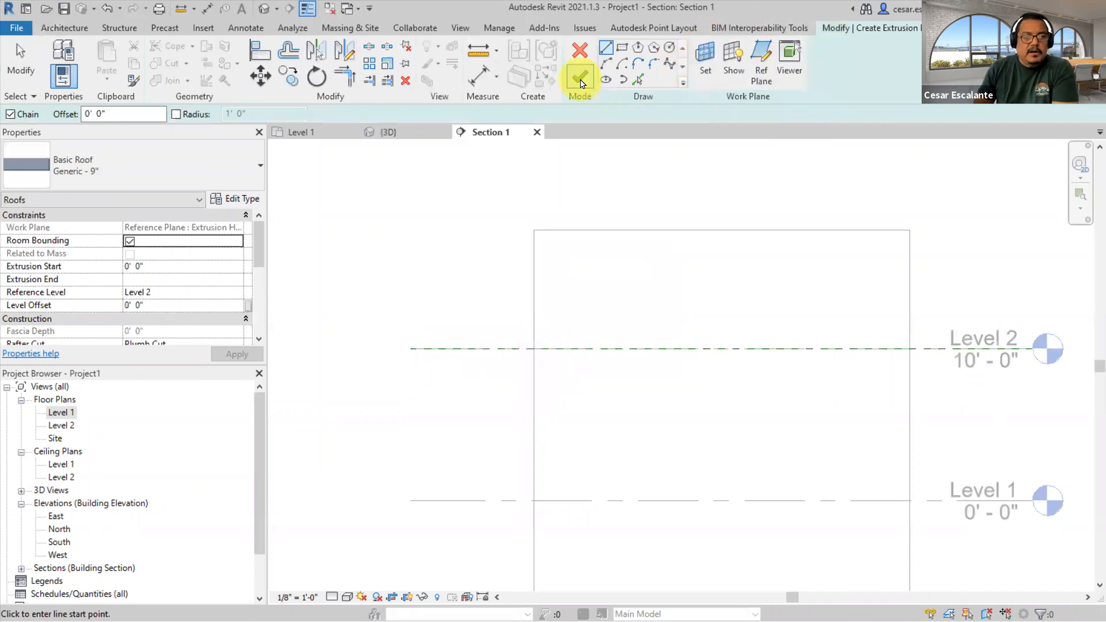
left_click(609, 66)
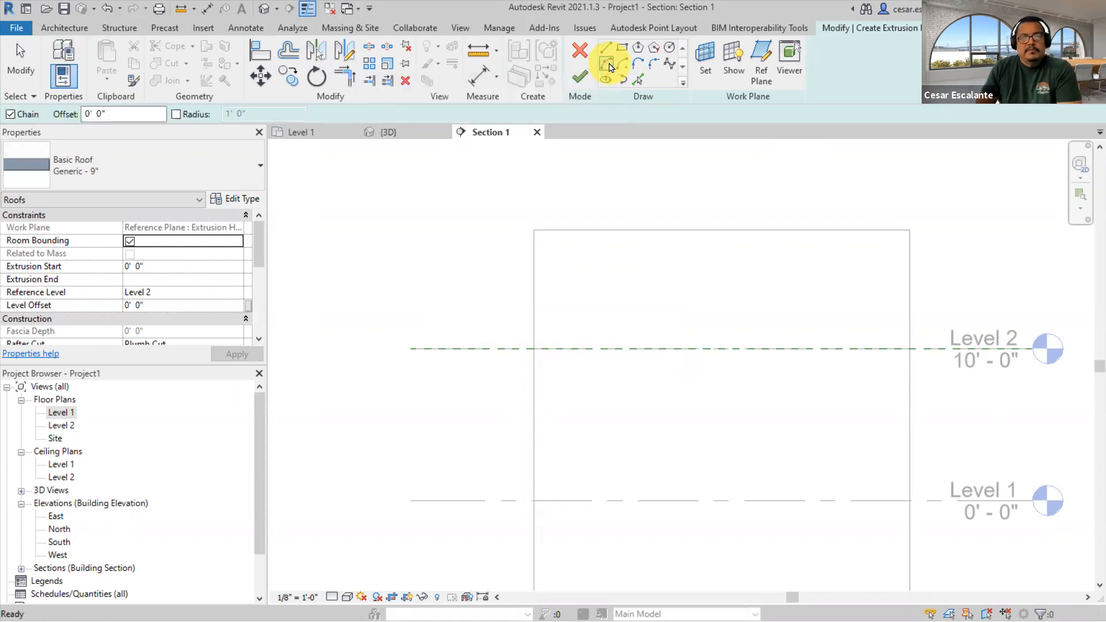
left_click(617, 349)
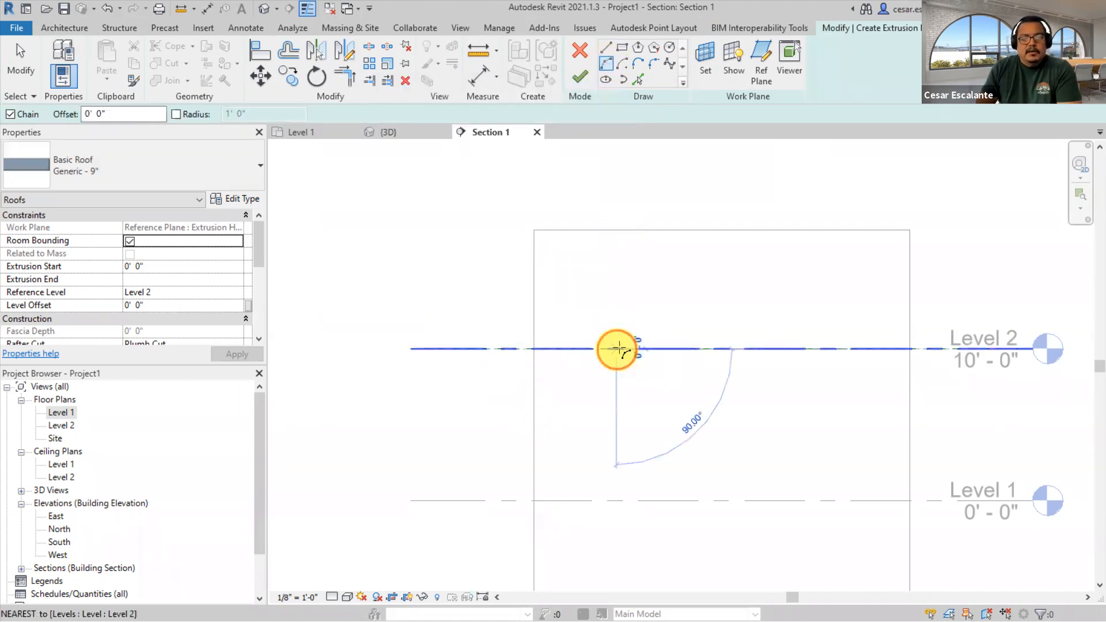
left_click(797, 349)
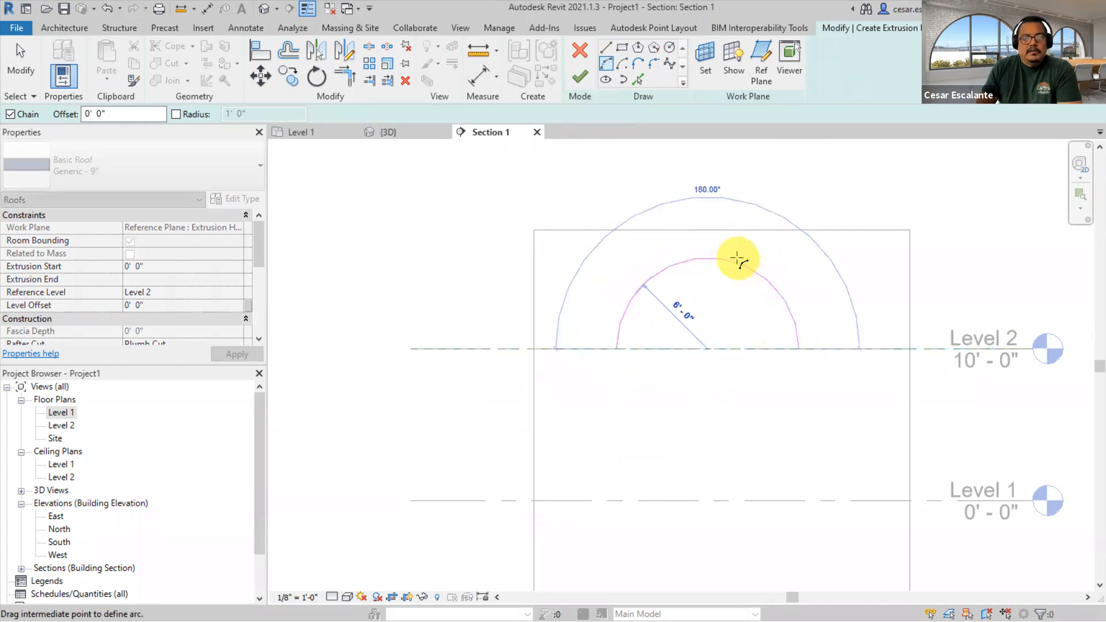
left_click(746, 259)
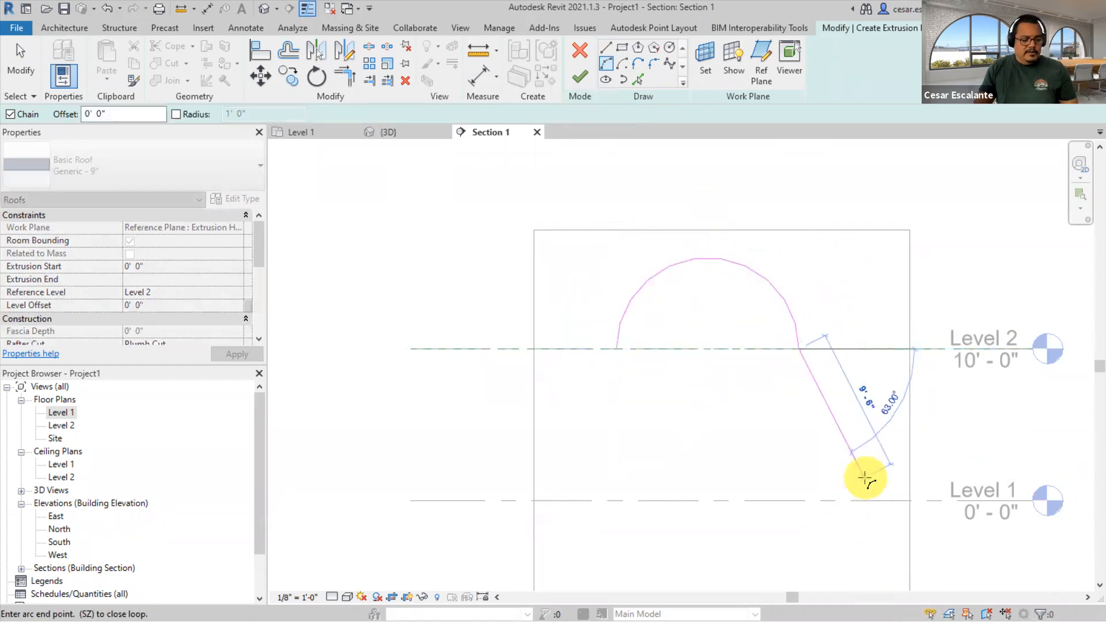
key("Escape")
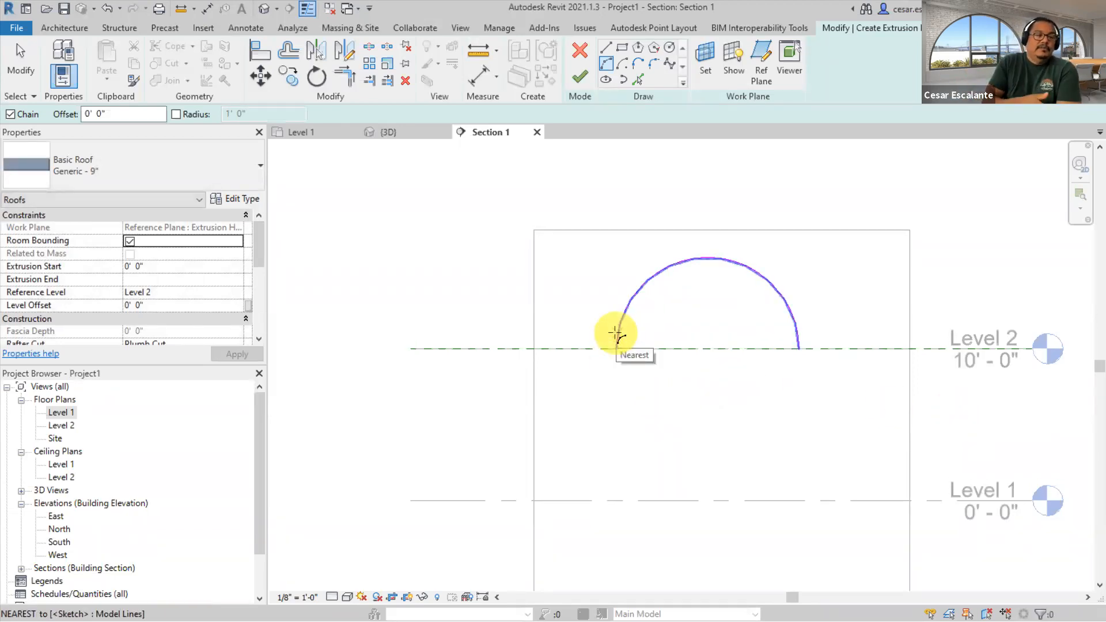
- Try to create the extruded Generic - 9" roof with the rafter cut set to Two Cut - Plumb
left_click(204, 168)
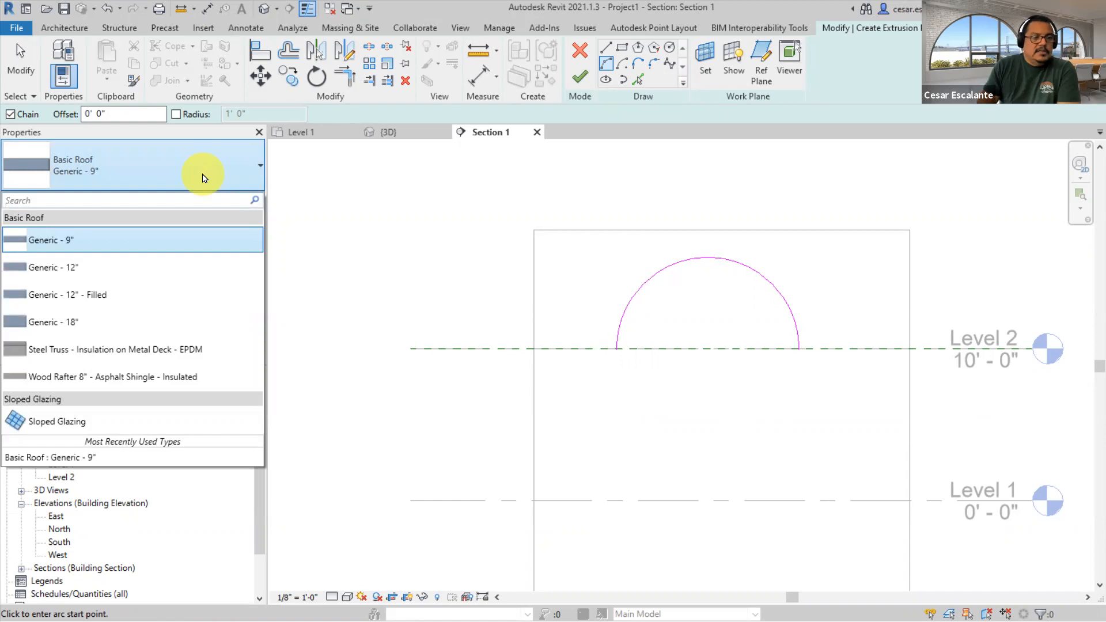
left_click(203, 174)
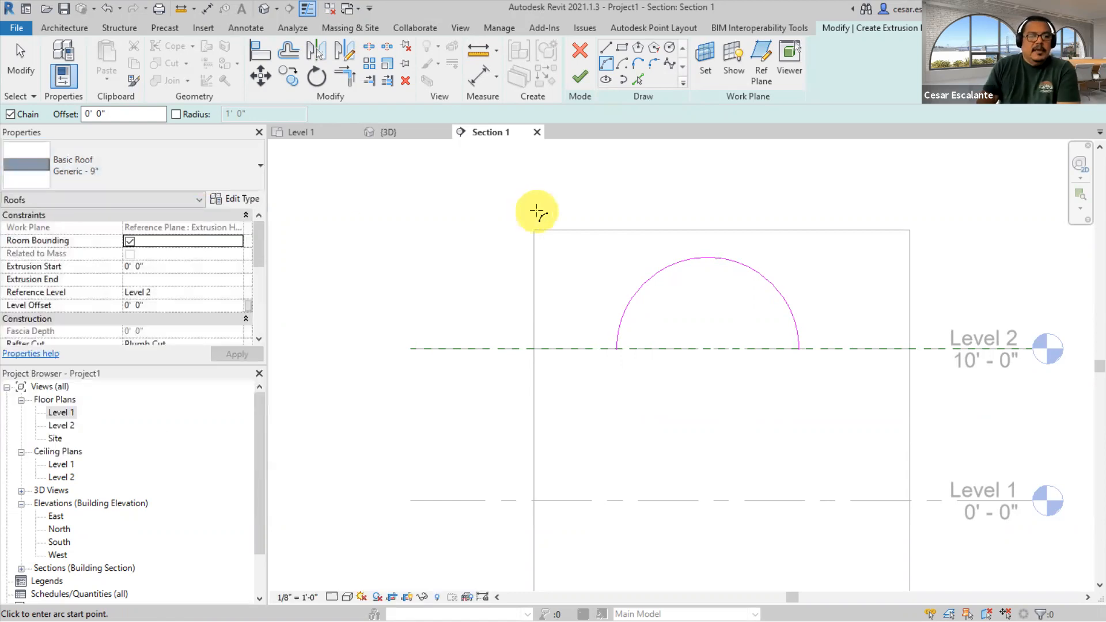
left_click_drag(262, 243, 264, 260)
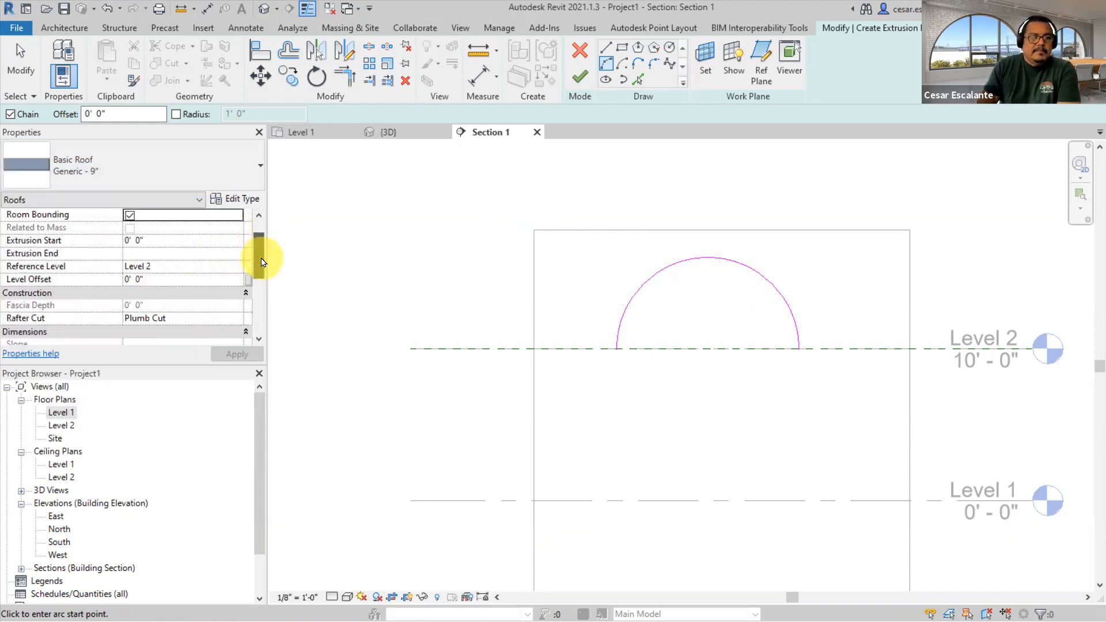
left_click(238, 320)
left_click(238, 320)
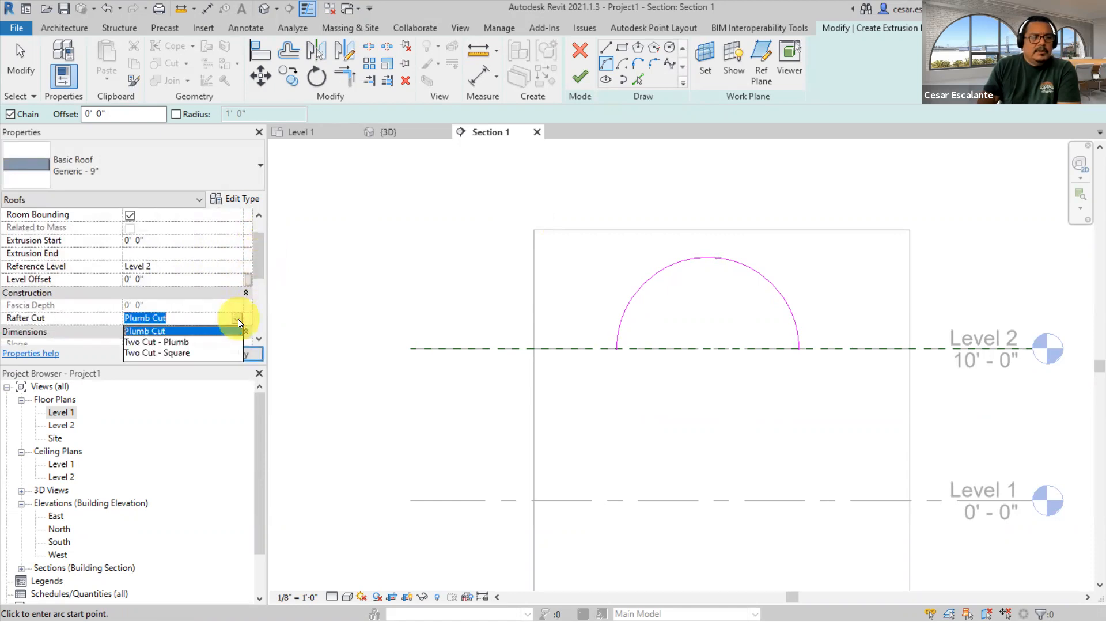
left_click(176, 342)
left_click(178, 306)
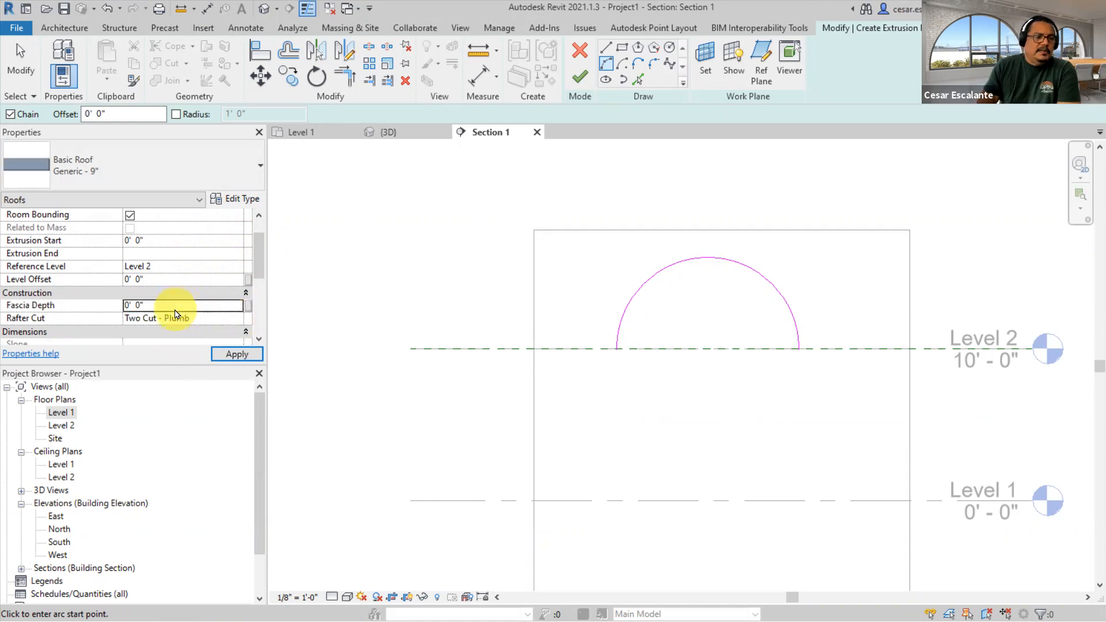
left_click(237, 354)
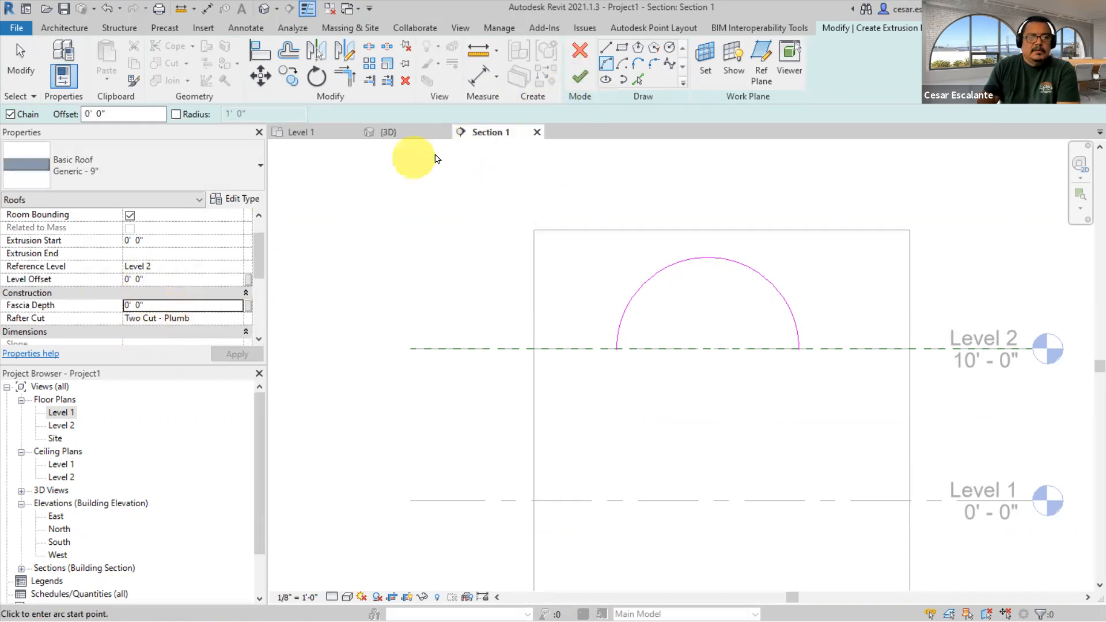
left_click(580, 76)
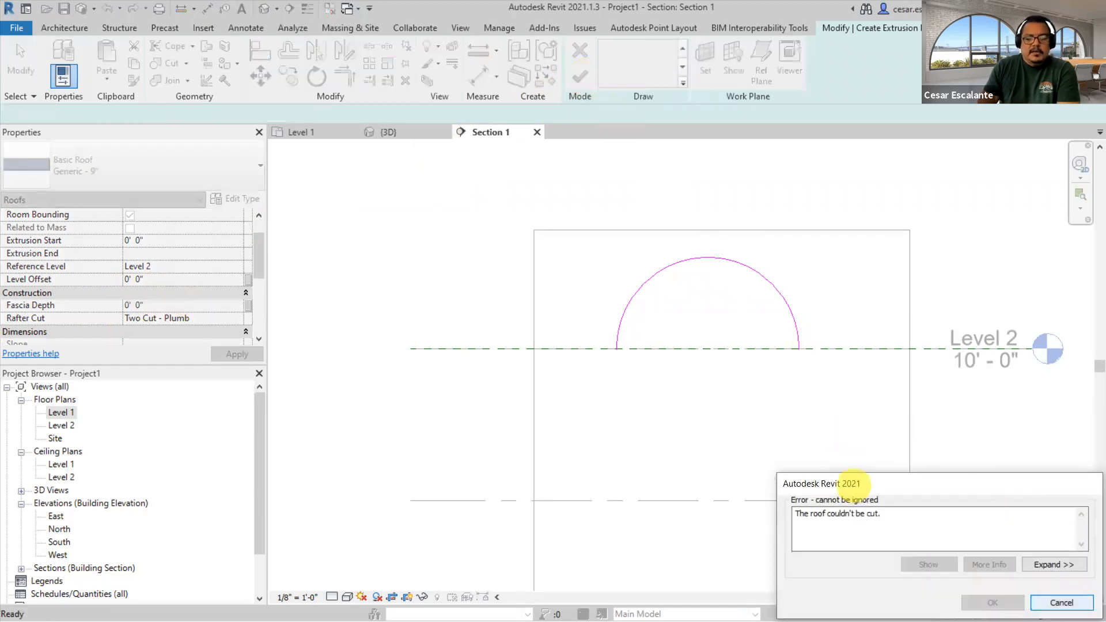
key("Escape")
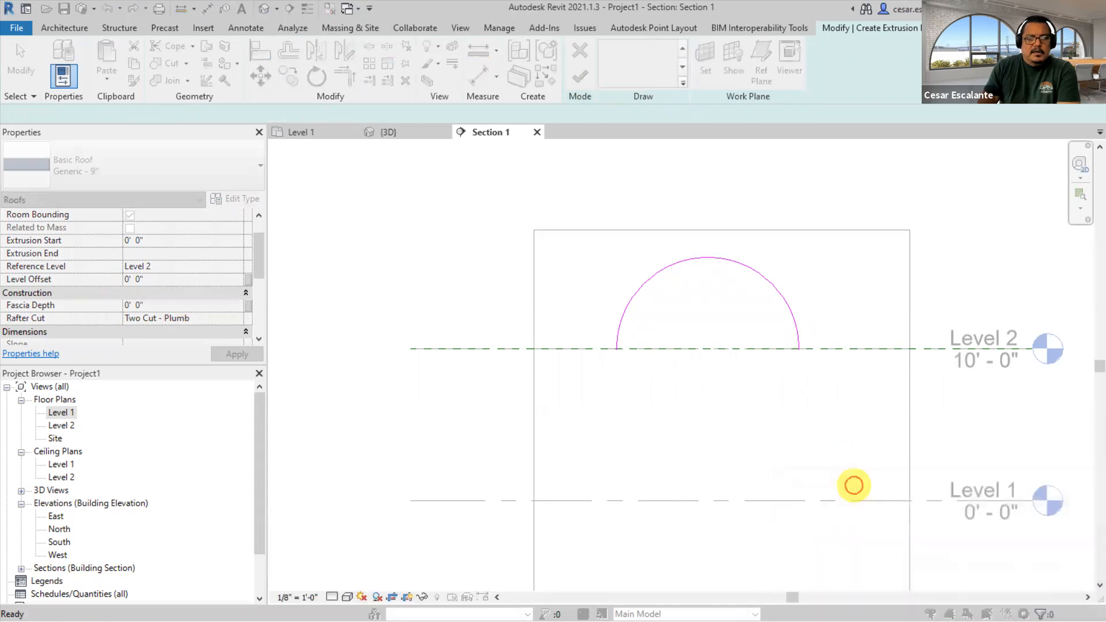
- Set the rafter cut to Plumb Cut, finish the arched roof and deselect it
left_click(234, 324)
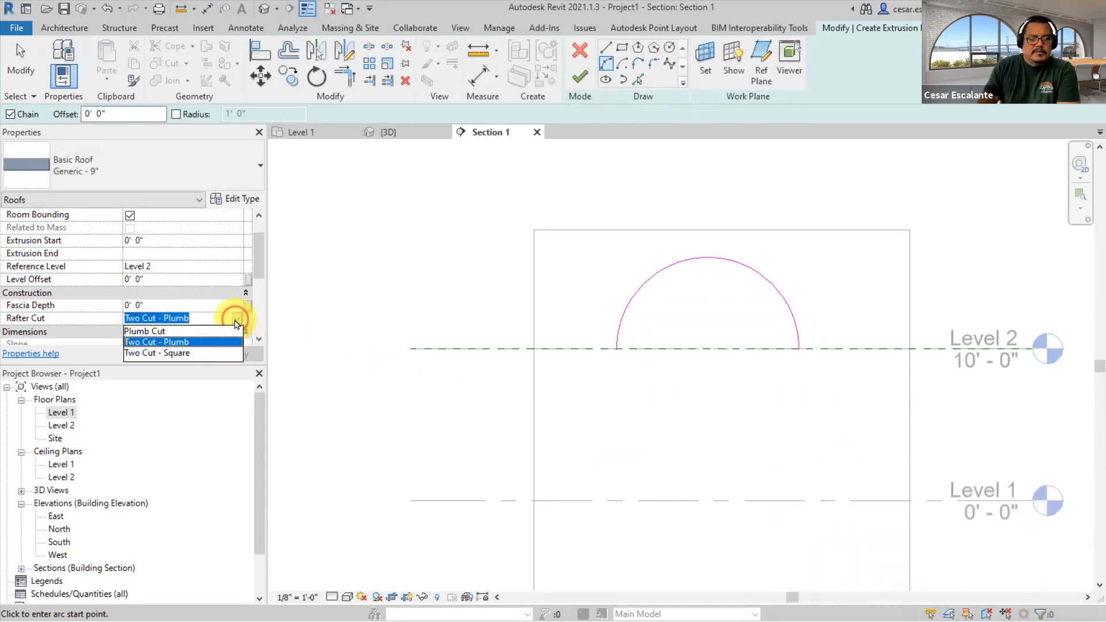
left_click(147, 319)
left_click(238, 324)
left_click(144, 328)
left_click(579, 78)
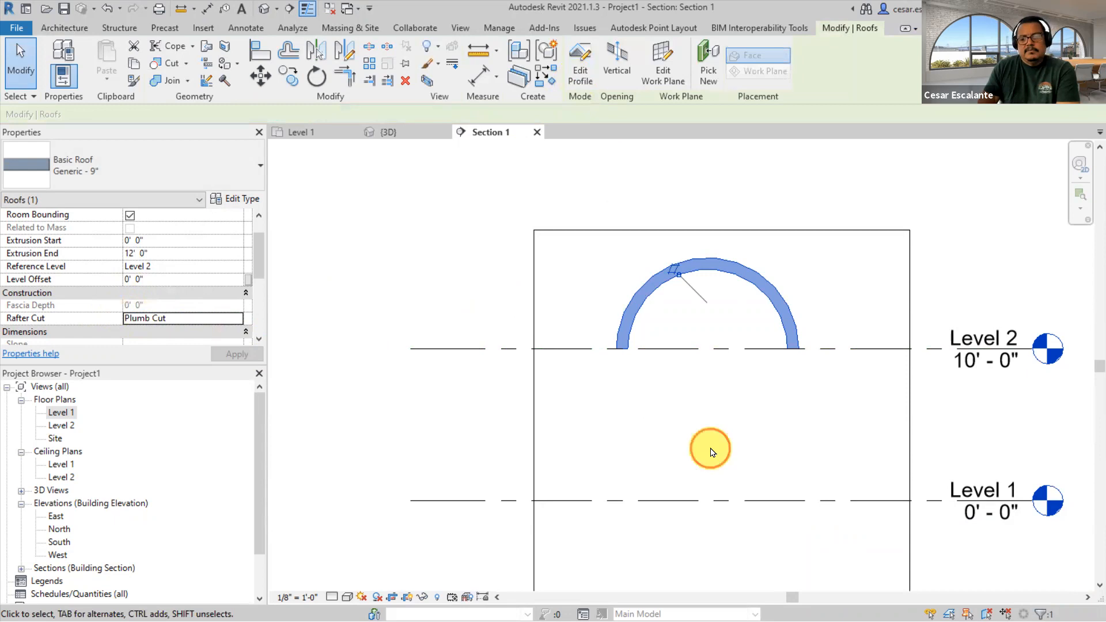
left_click(710, 452)
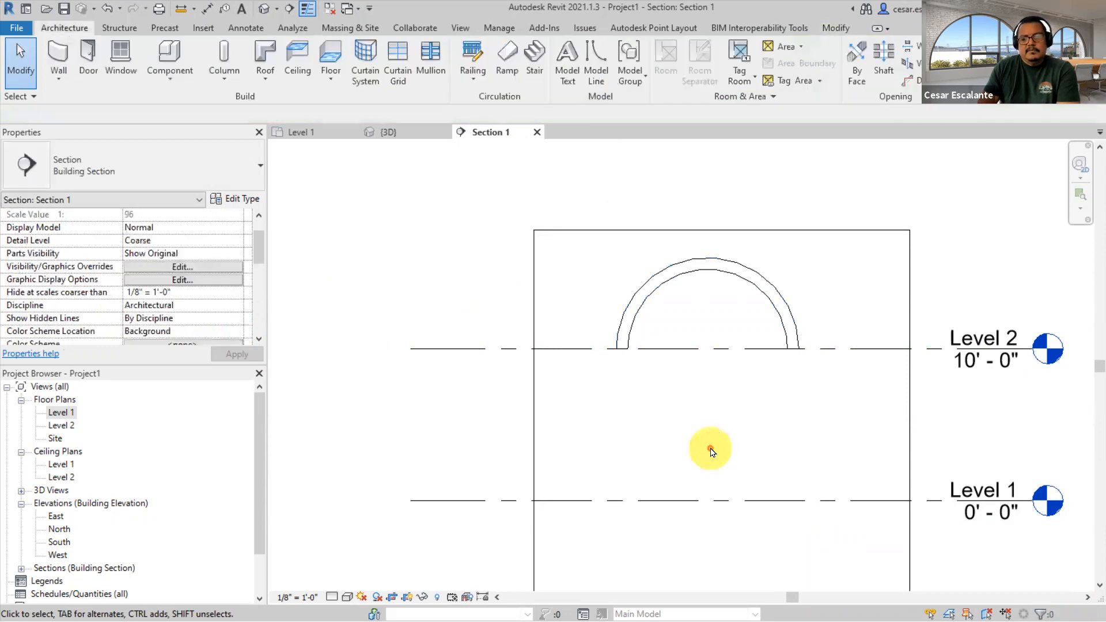
- In the 3D view, stretch the arched roof to an Extrusion Start of about -19' 6" and an Extrusion End of about 7' 0"
left_click(264, 9)
middle_click_drag(729, 240, 518, 432)
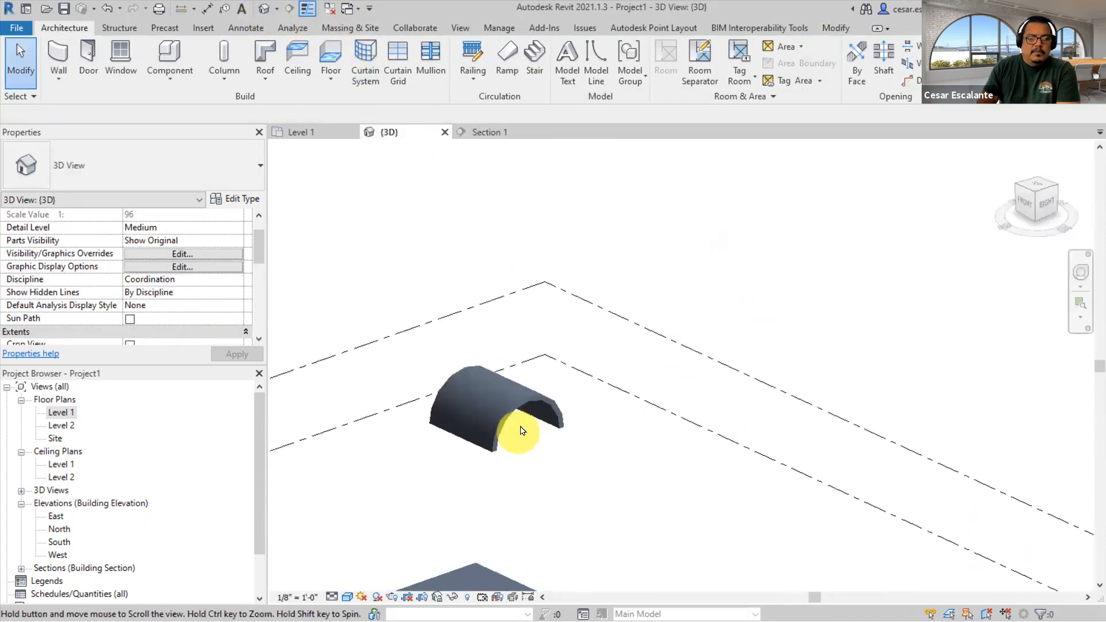
left_click(554, 448)
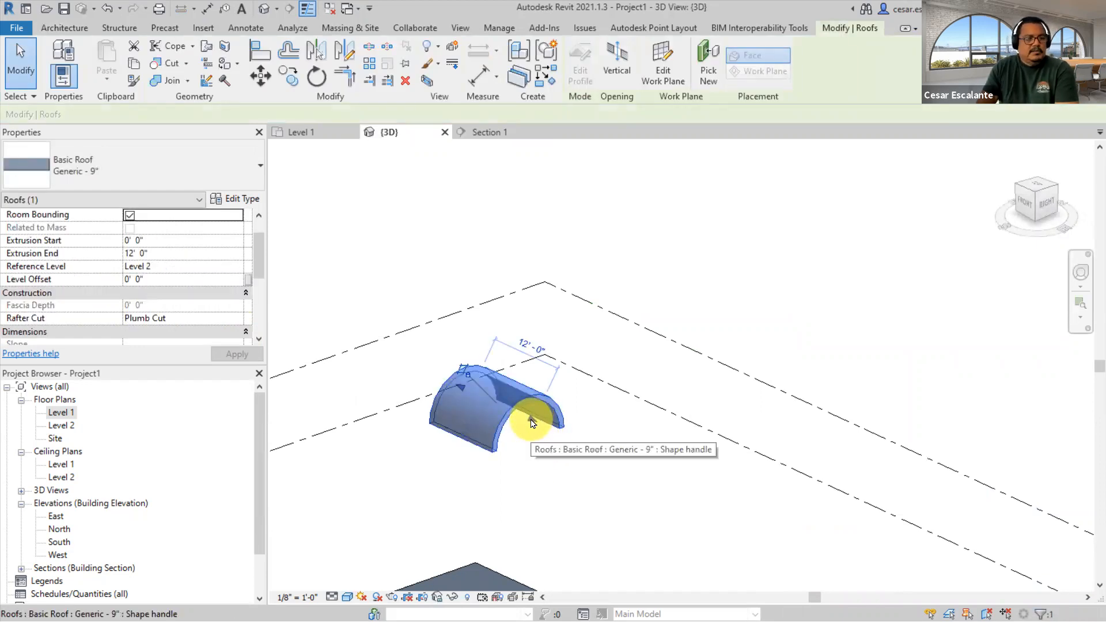
left_click_drag(531, 420, 713, 529)
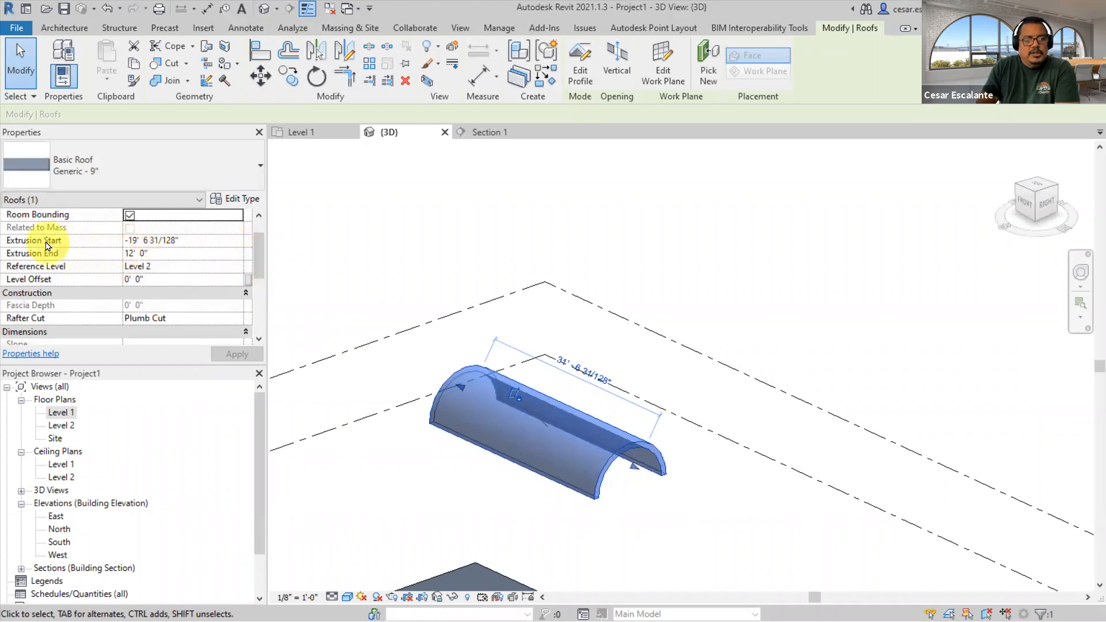
left_click_drag(473, 397, 507, 431)
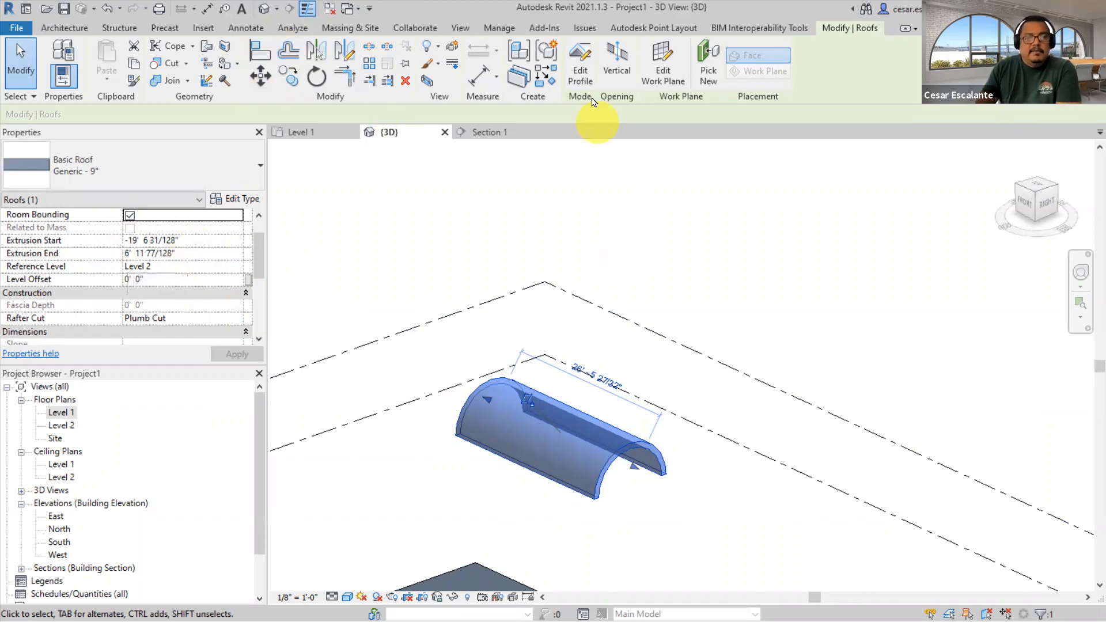
- Examine the arched roof's sketch profile and how its Extrusion Start and Extrusion End relate to the reference plane
left_click(581, 66)
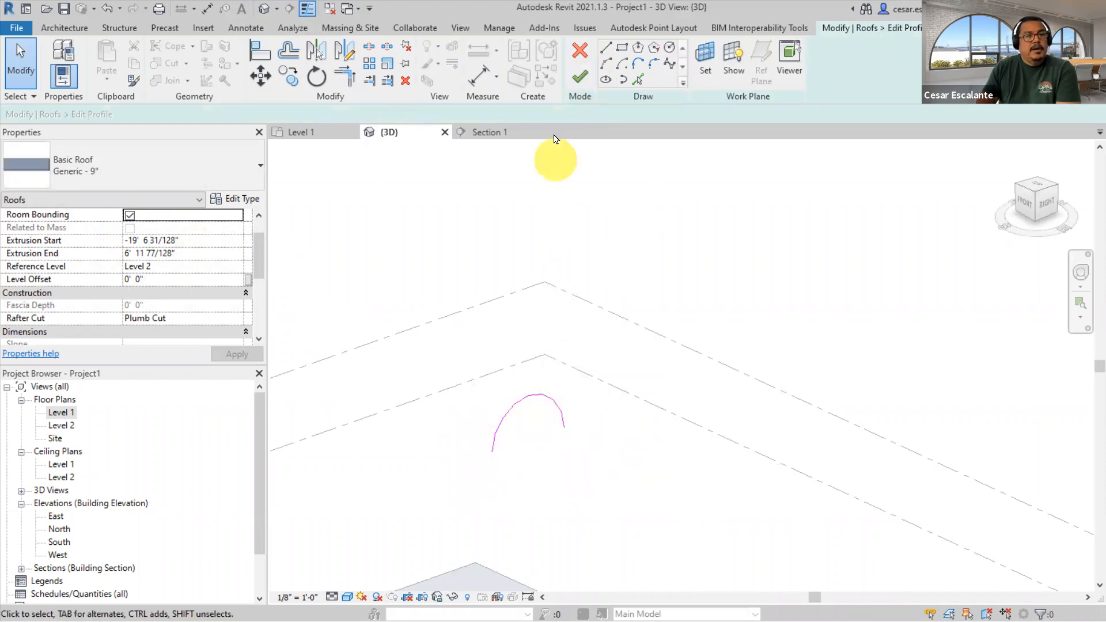
left_click(580, 75)
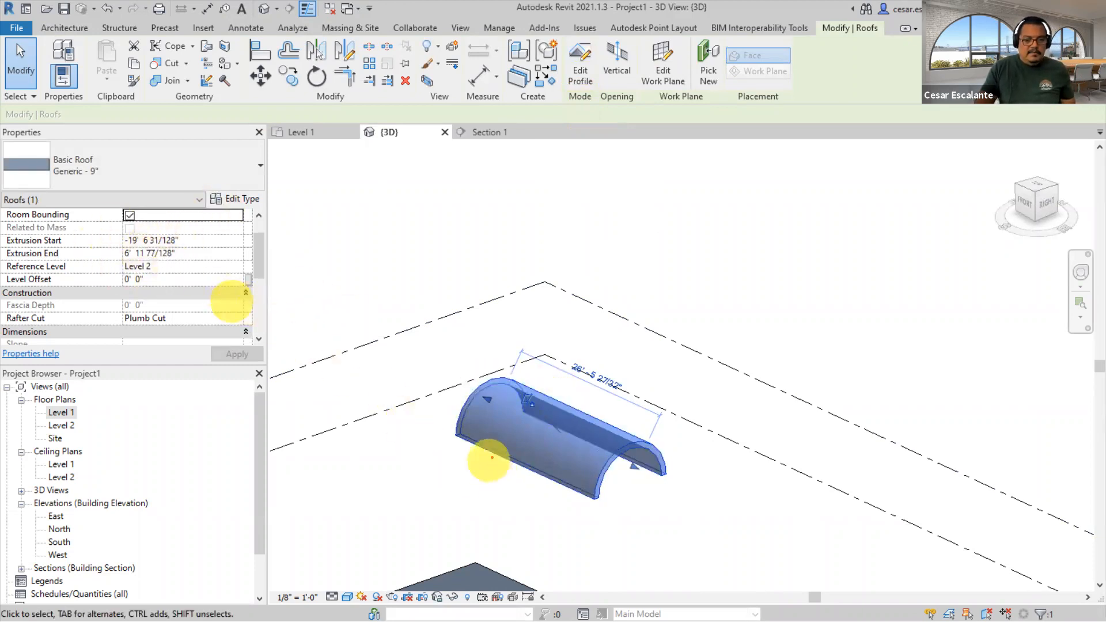
mouse_move(575, 380)
left_mouse_down()
mouse_move(467, 480)
mouse_move(424, 432)
mouse_move(437, 433)
left_mouse_up()
mouse_move(188, 254)
left_mouse_down()
mouse_move(111, 254)
mouse_move(191, 252)
mouse_move(362, 385)
mouse_move(422, 451)
left_mouse_up()
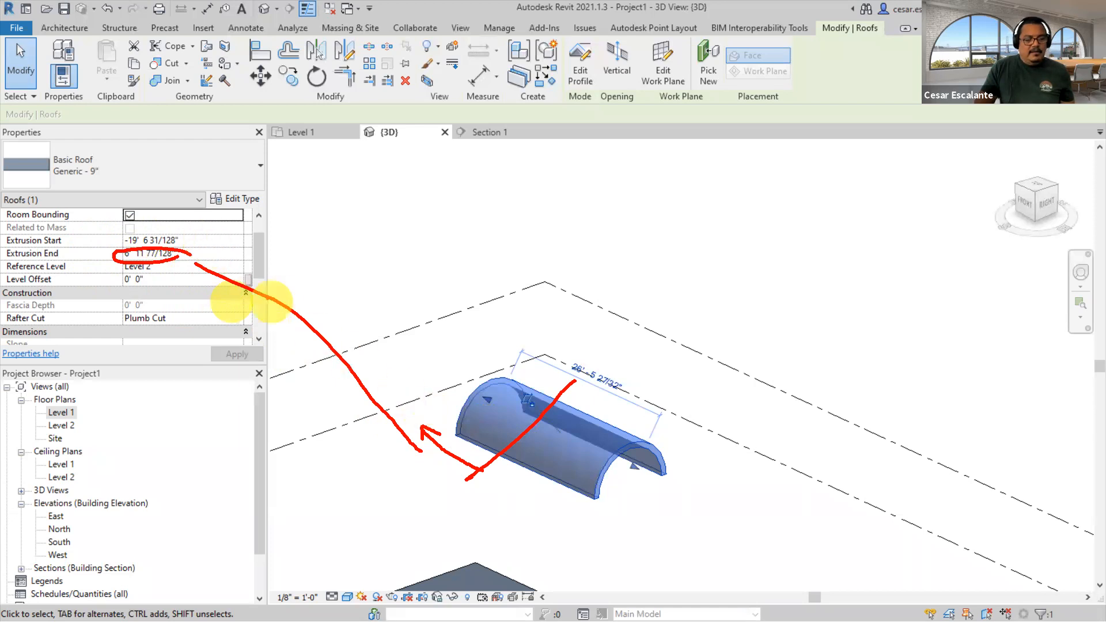
mouse_move(477, 470)
left_mouse_down()
mouse_move(590, 523)
mouse_move(574, 528)
left_mouse_up()
mouse_move(185, 236)
left_mouse_down()
mouse_move(128, 244)
mouse_move(189, 251)
mouse_move(494, 420)
mouse_move(538, 499)
left_mouse_up()
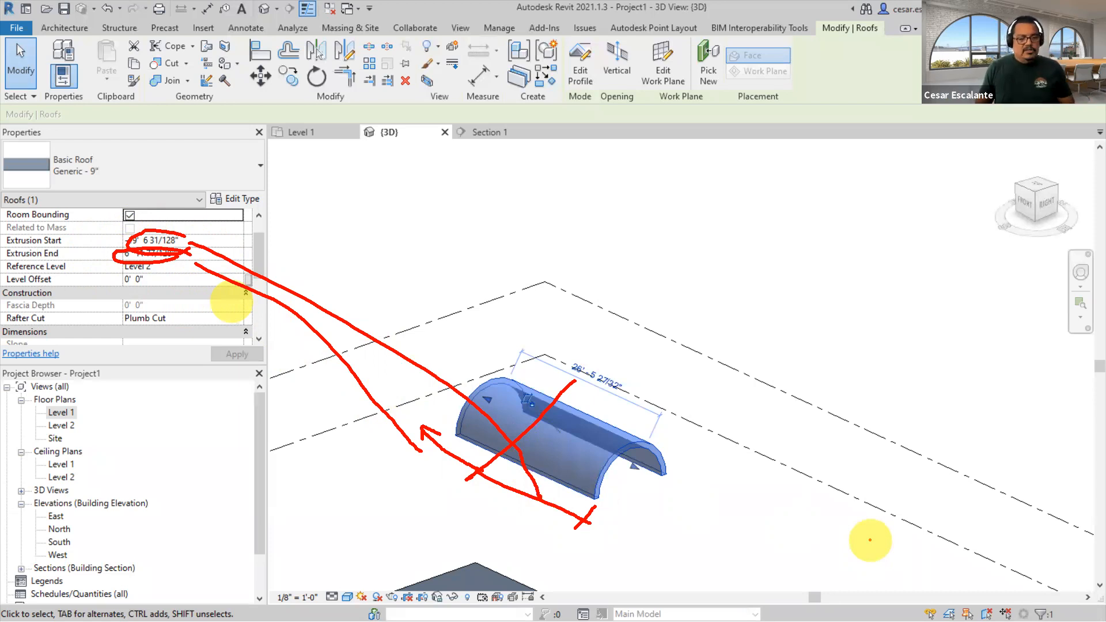
key("Escape")
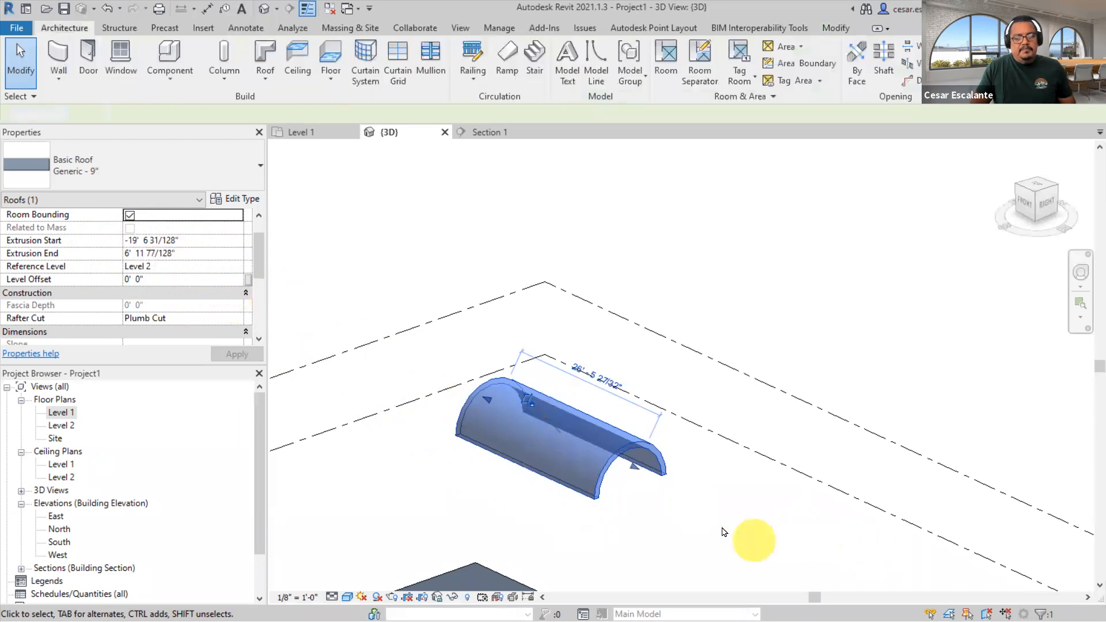
- In the roof's profile sketch, replace the arc with two connected sloped lines about 17' 6" and 15' 7" long
left_click(681, 465)
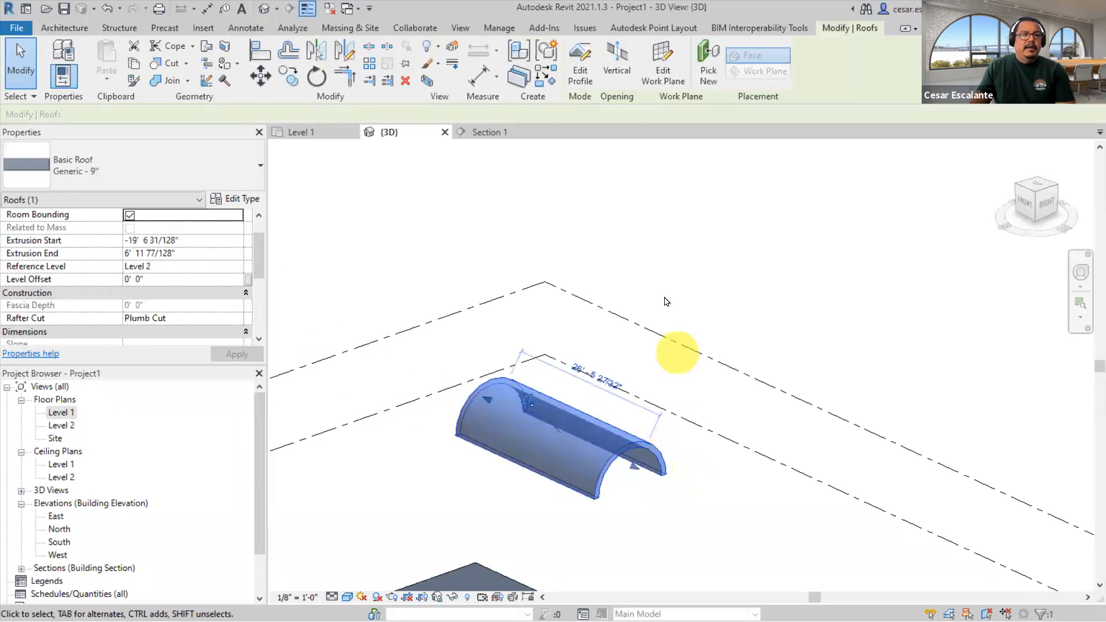
left_click(579, 69)
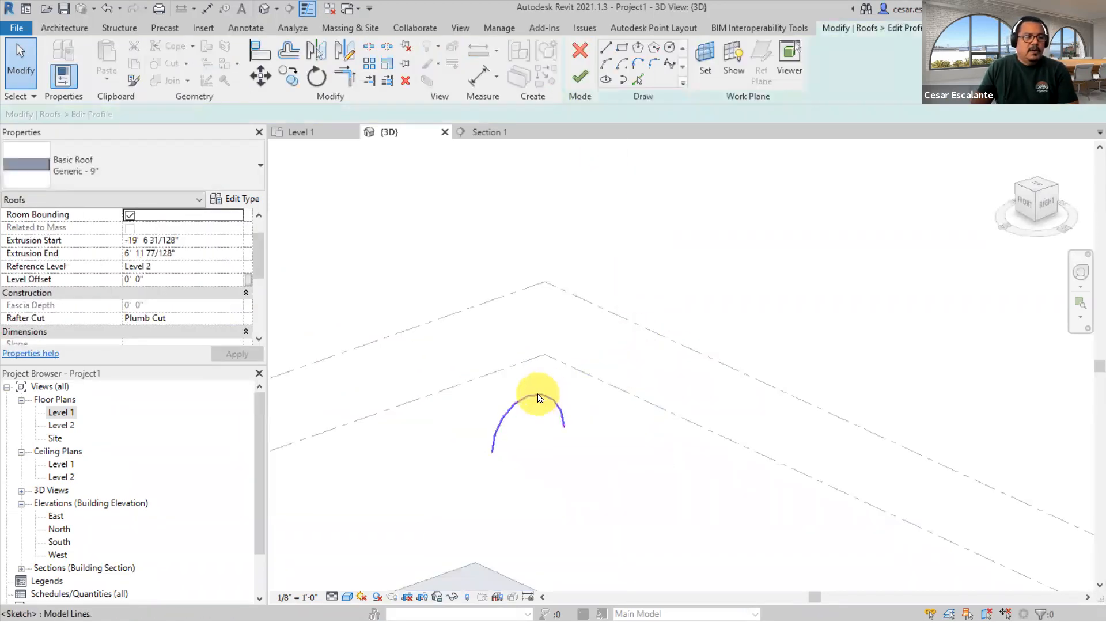
left_click(537, 395)
key("Delete")
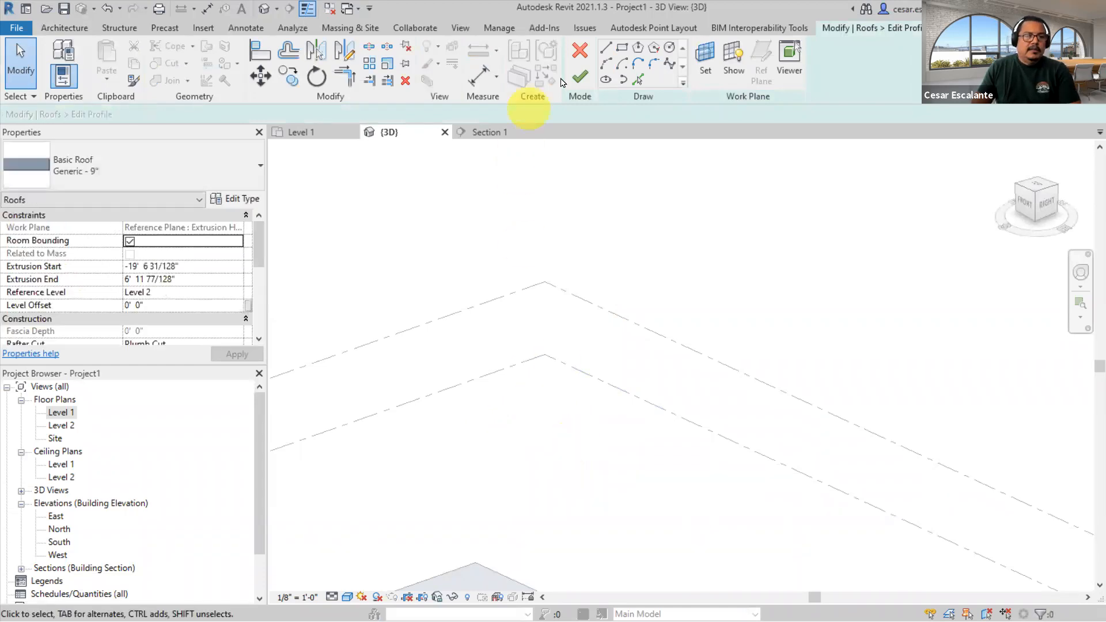
left_click(605, 47)
left_click(453, 491)
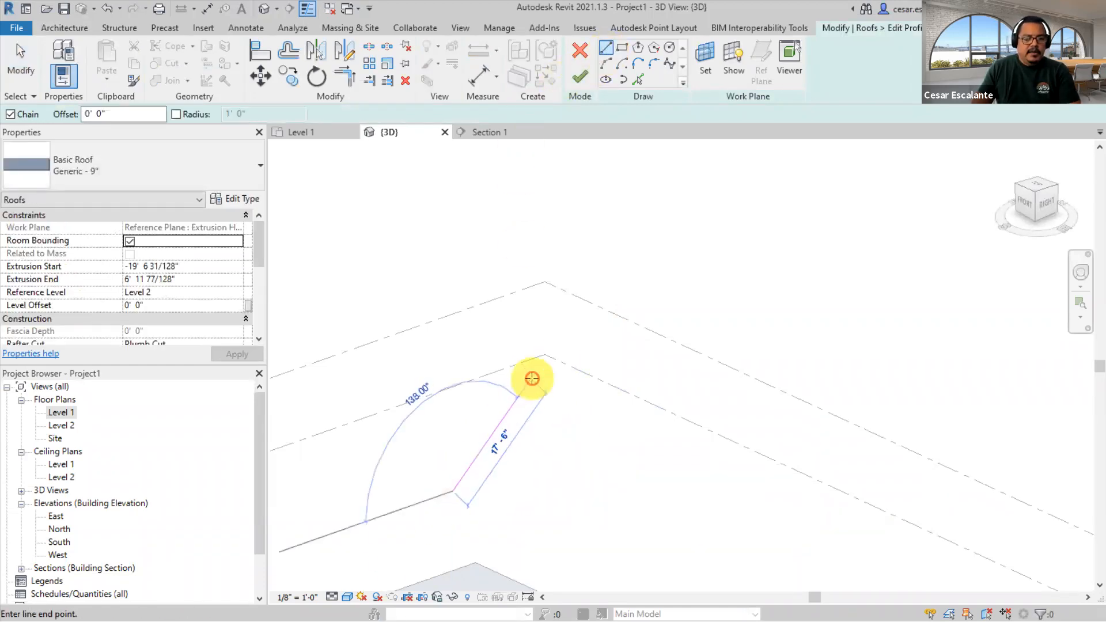
left_click(530, 378)
left_click(612, 411)
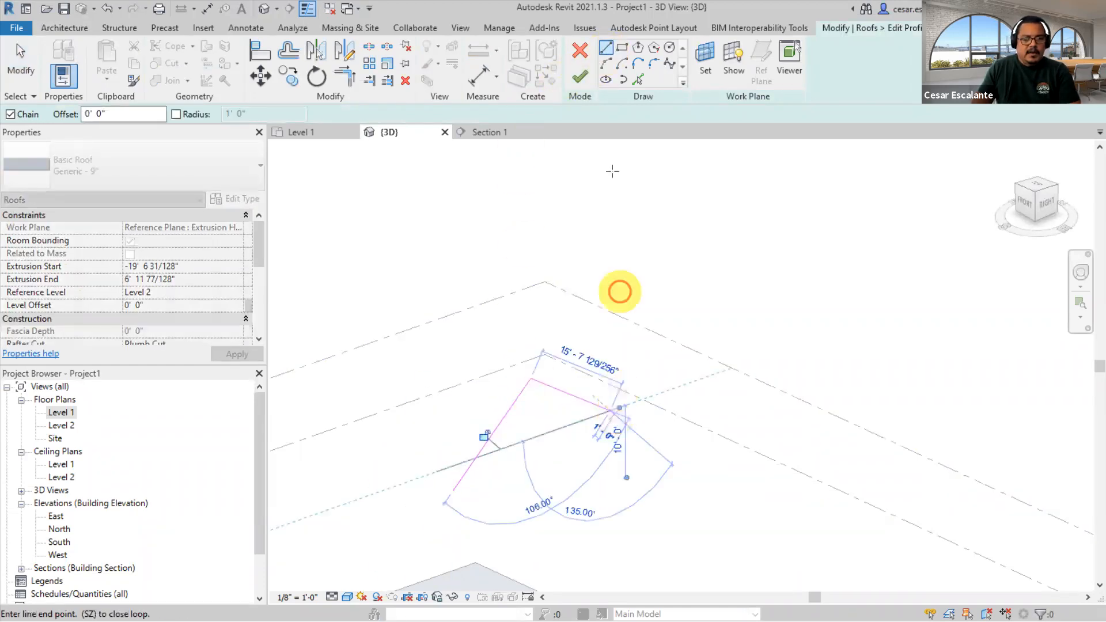
- Add an arc from the free end of the second line, finish the profile edit and inspect the reshaped roof
left_click(605, 63)
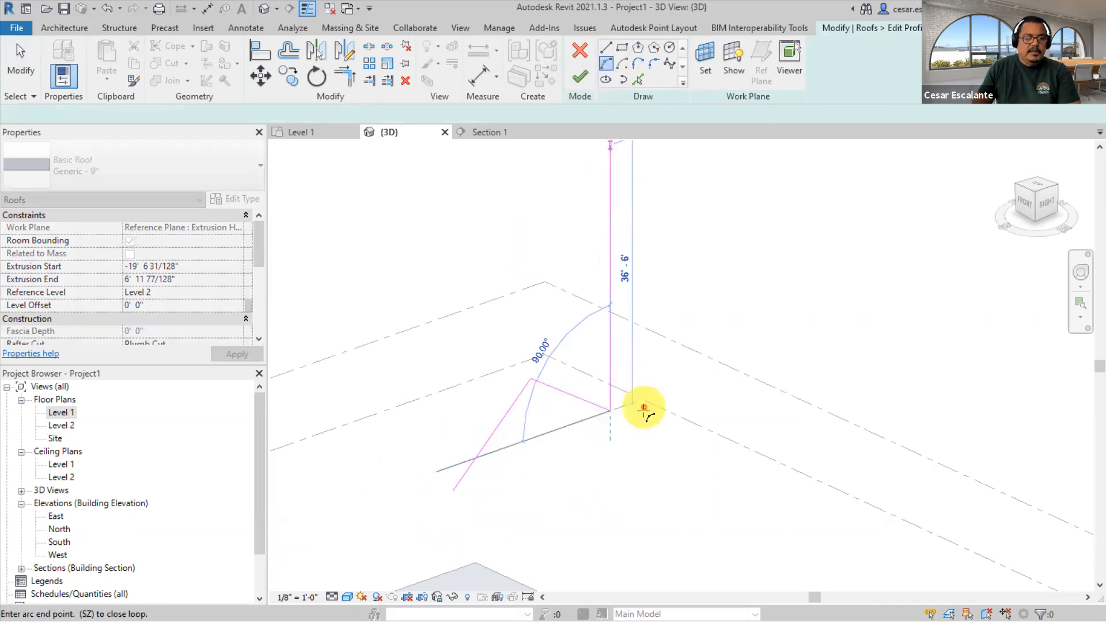
left_click(691, 382)
left_click(675, 374)
left_click(580, 78)
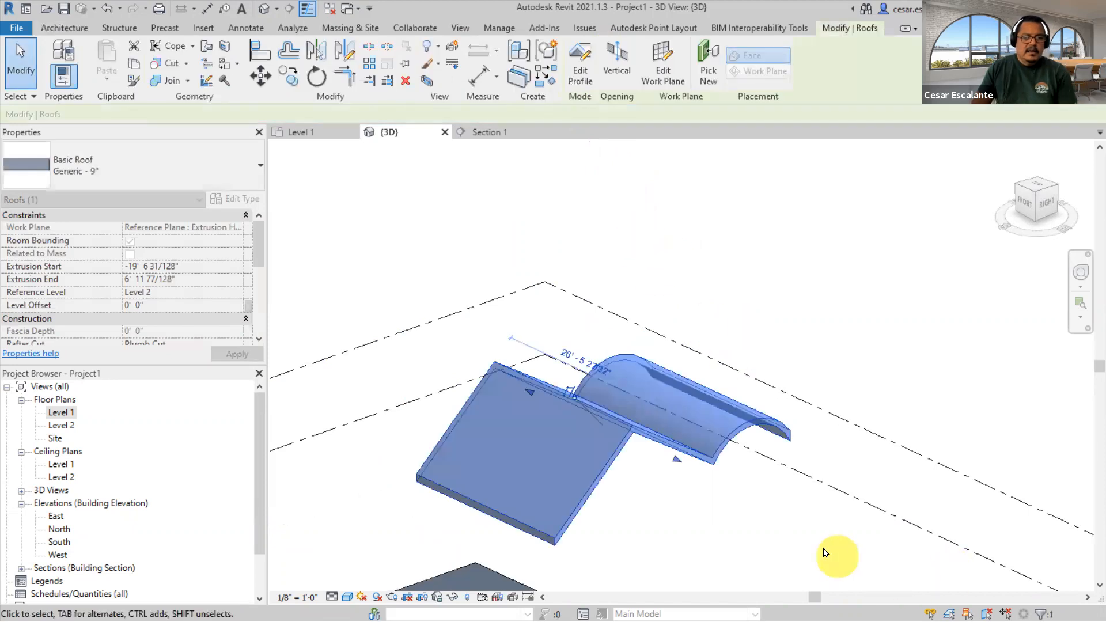
left_click(773, 520)
scroll(773, 515, "down", 1)
middle_click_drag(772, 515, 765, 572, "shift")
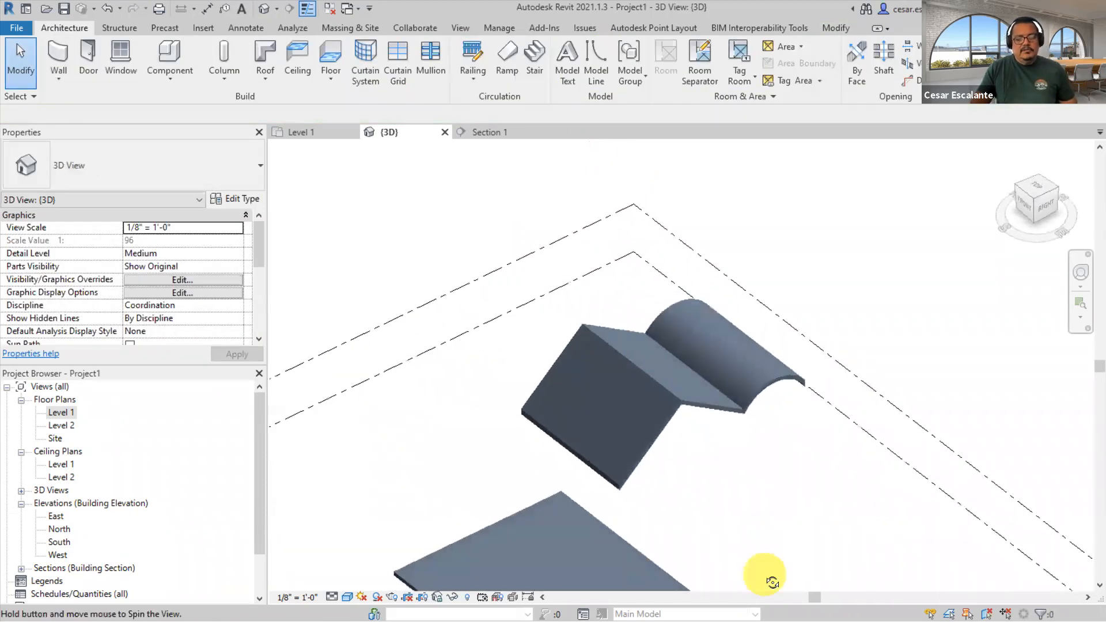
left_click(734, 410)
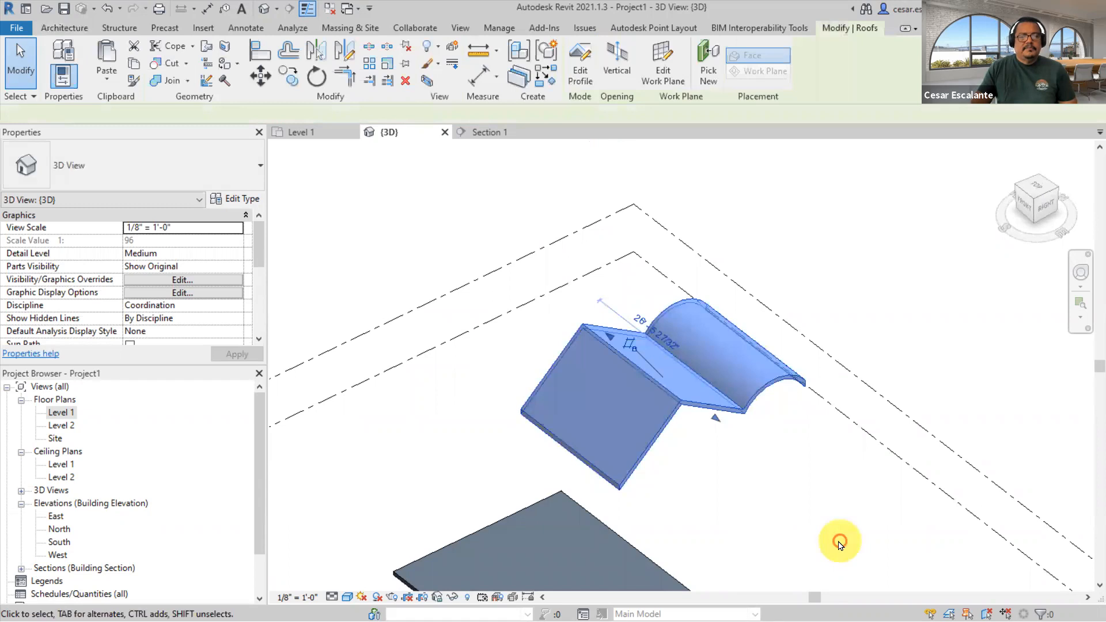
- Compare the extruded roof with the flat footprint roof in 3D and review the available floor and roof creation options
middle_click_drag(839, 538, 735, 408)
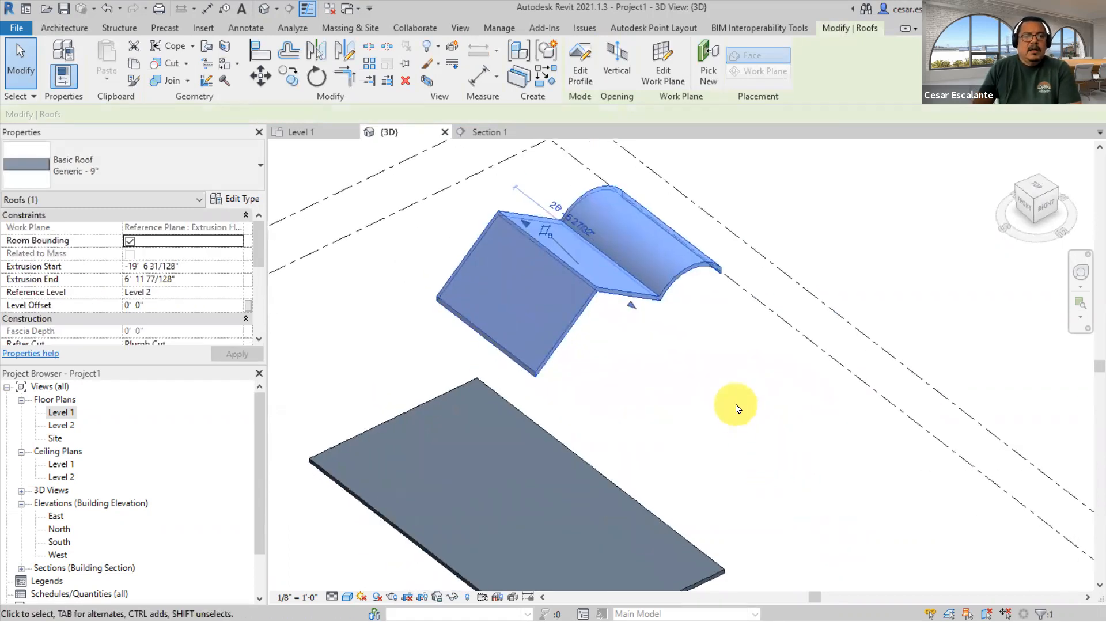
scroll(737, 409, "down", 1)
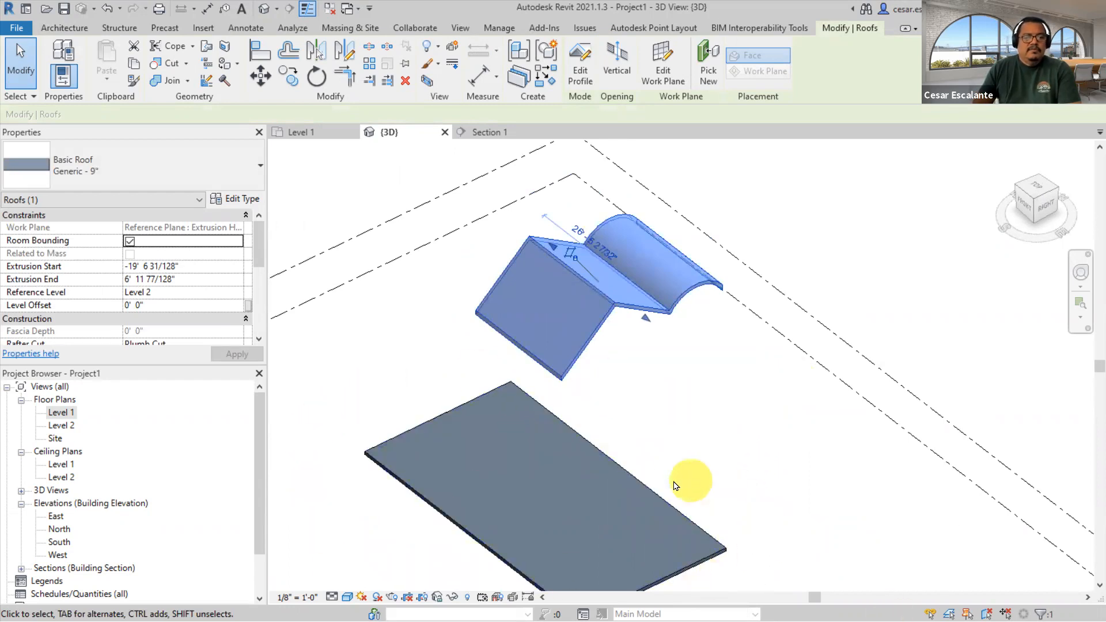
left_click(672, 509)
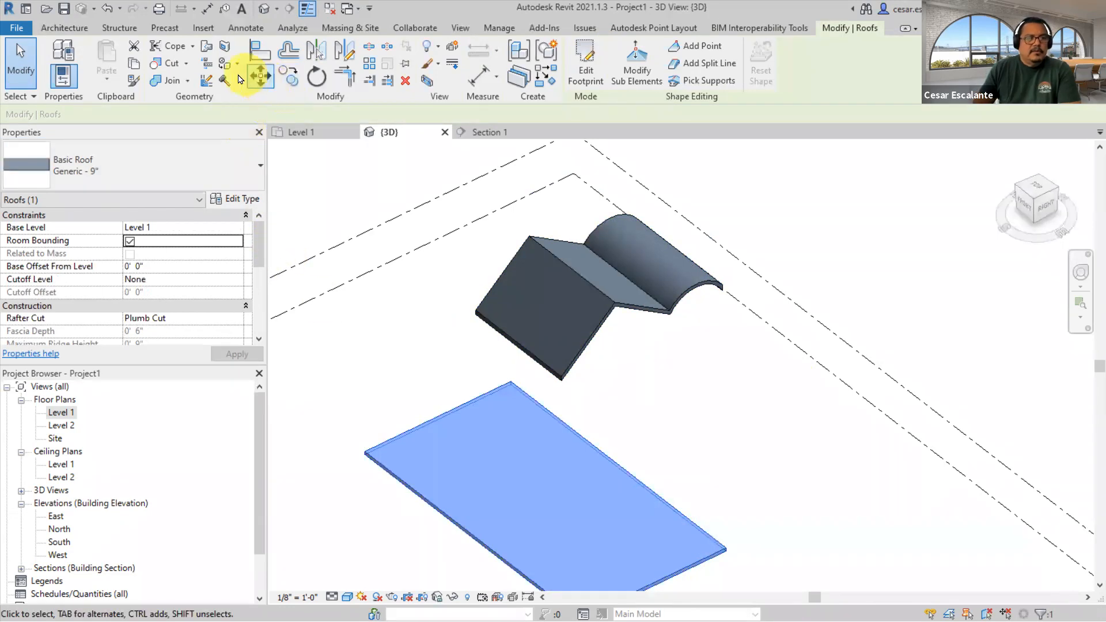
left_click(64, 28)
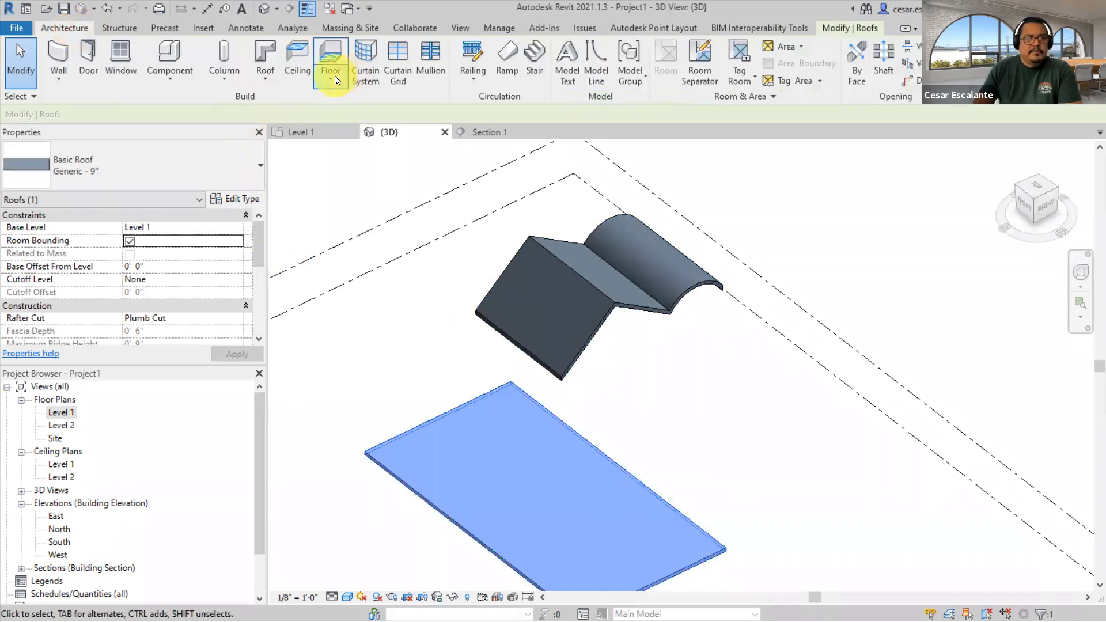
left_click(337, 80)
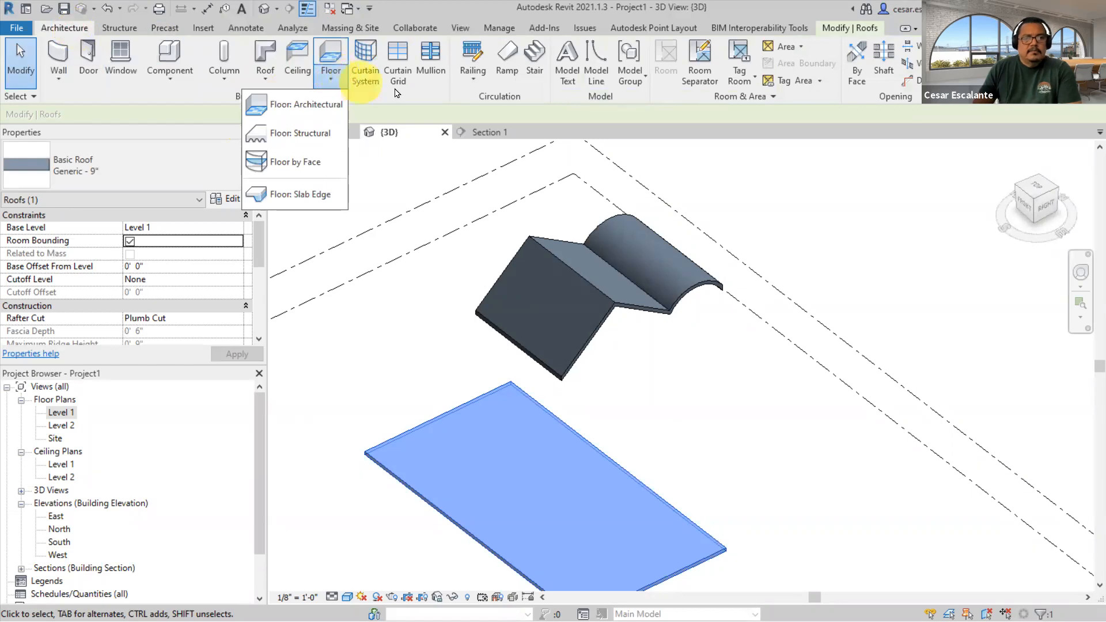
left_click(277, 77)
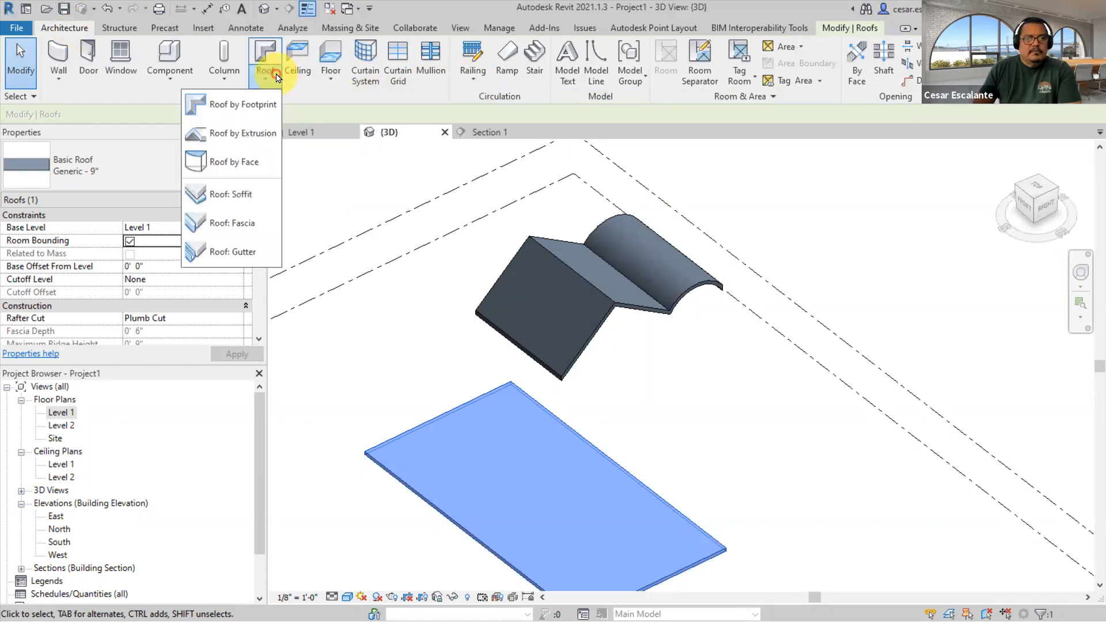
left_click(706, 441)
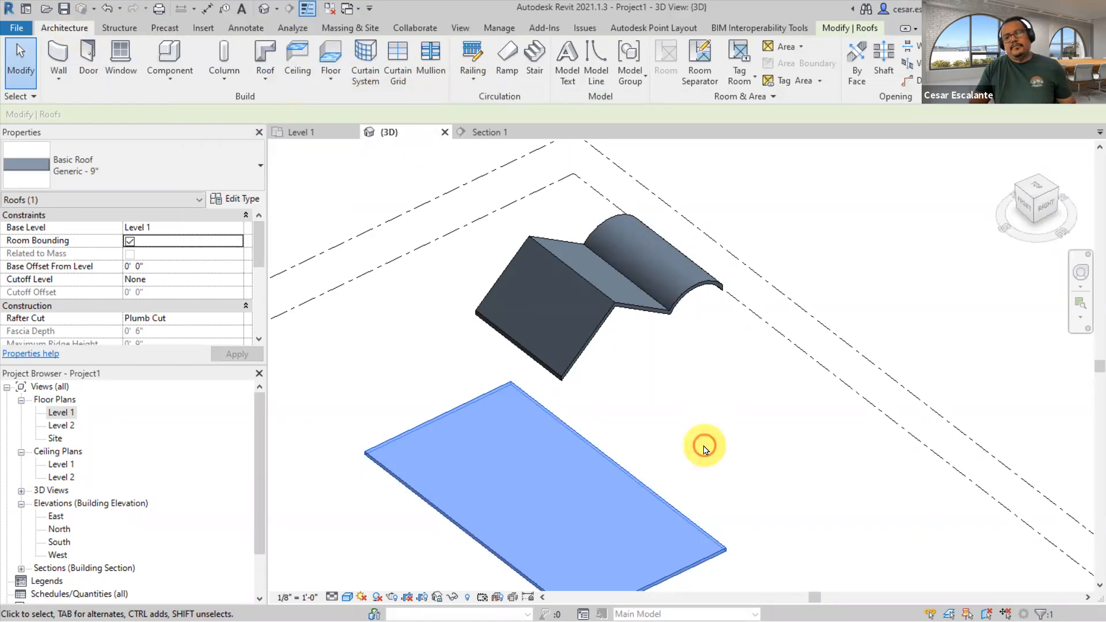
scroll(705, 442, "down", 2)
left_click(707, 445)
scroll(706, 445, "up", 2)
middle_click_drag(708, 439, 644, 449)
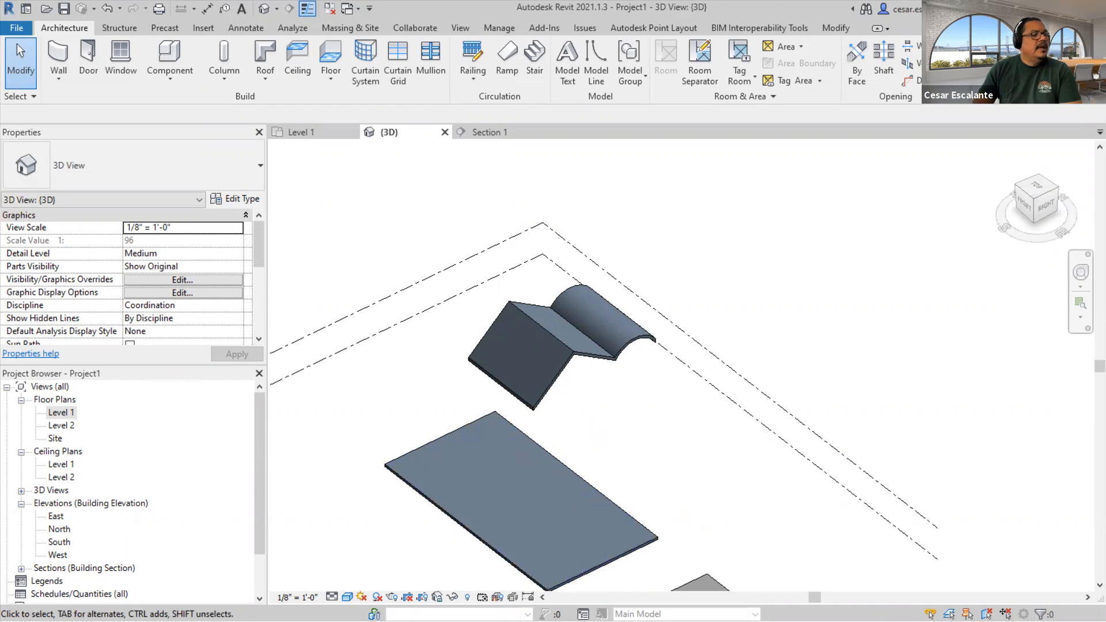
scroll(468, 183, "down", 1)
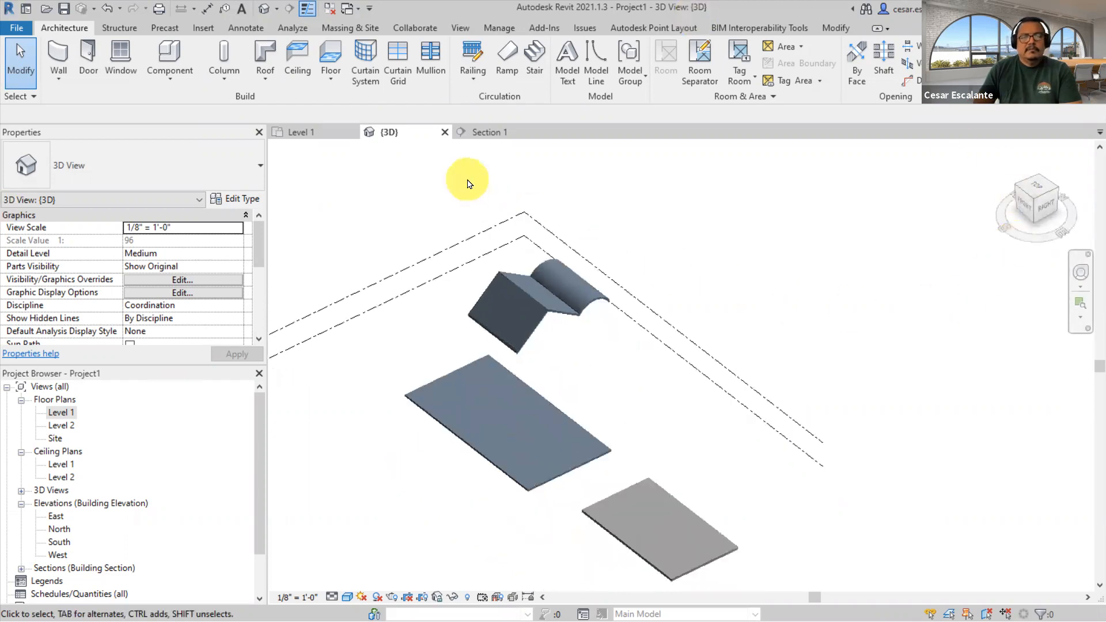
scroll(467, 181, "up", 2)
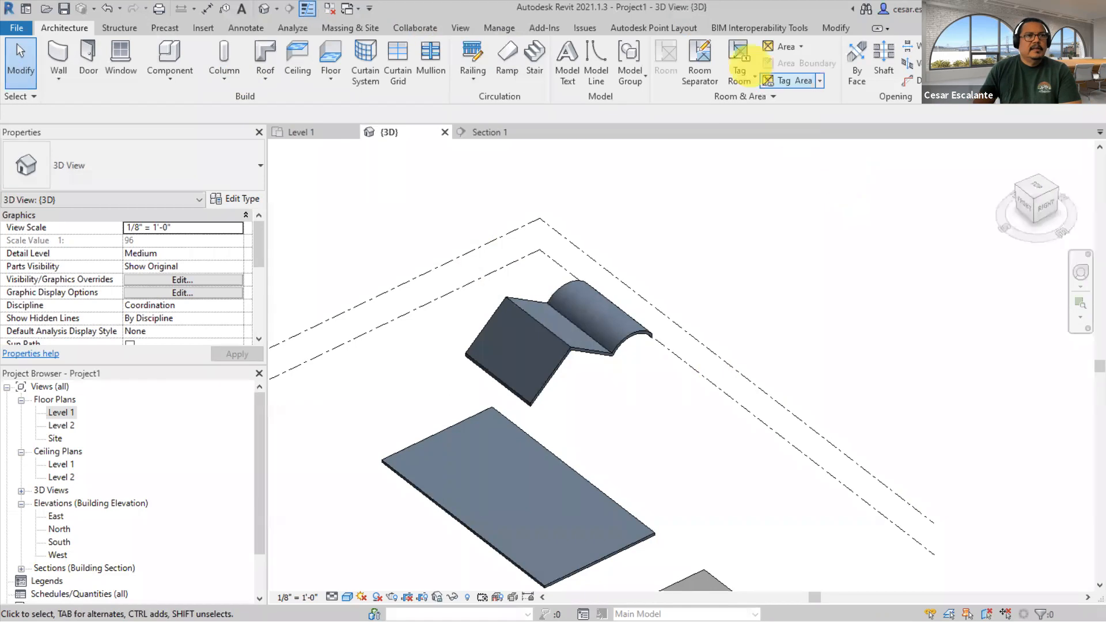
- Close Project1 and all its open views without saving, and switch to the phasing presentation in PowerPoint
left_click(444, 134)
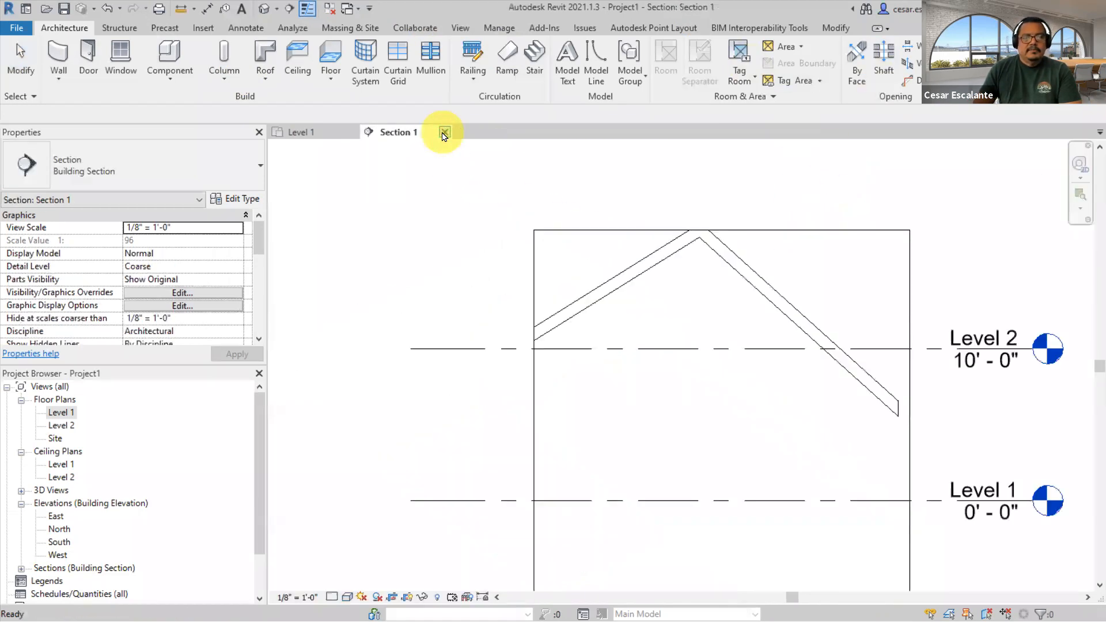
left_click(448, 135)
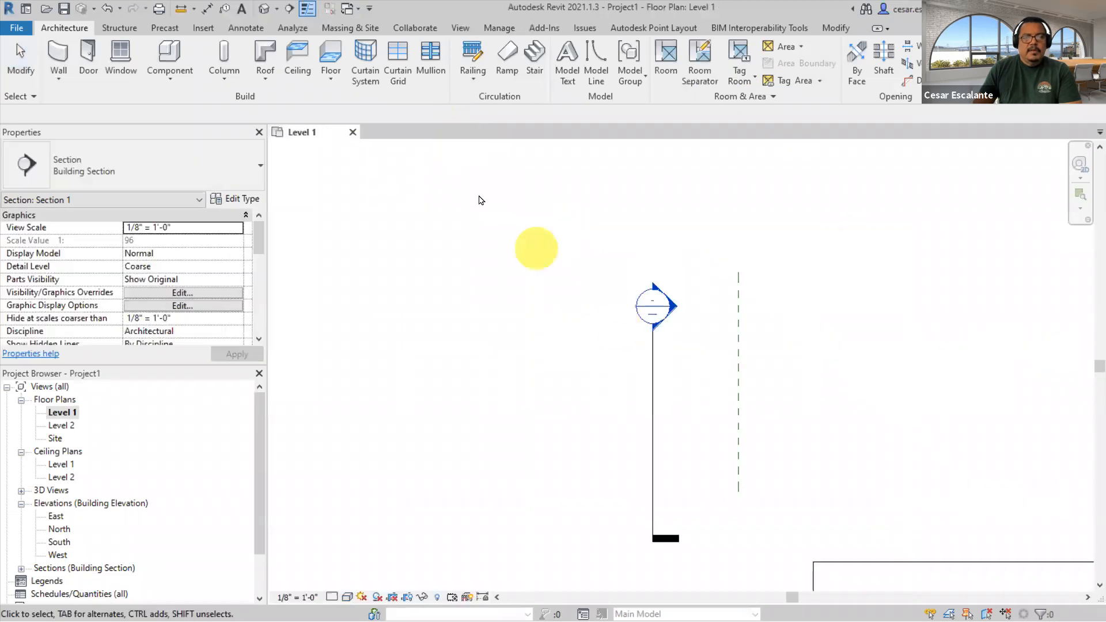
left_click(352, 133)
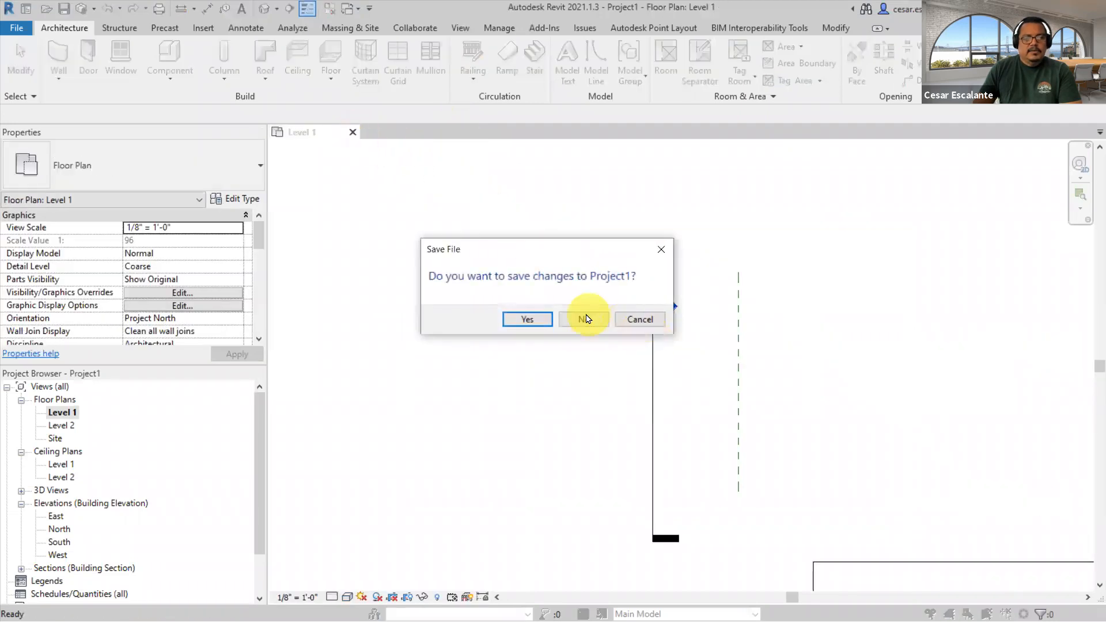
left_click(584, 317)
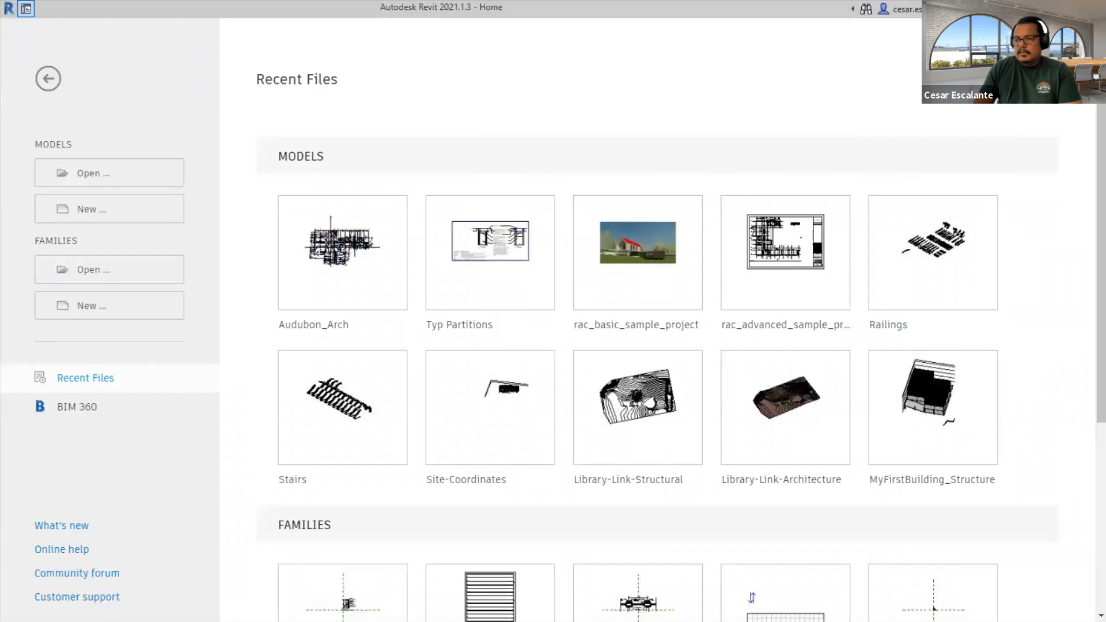
key("alt+Tab")
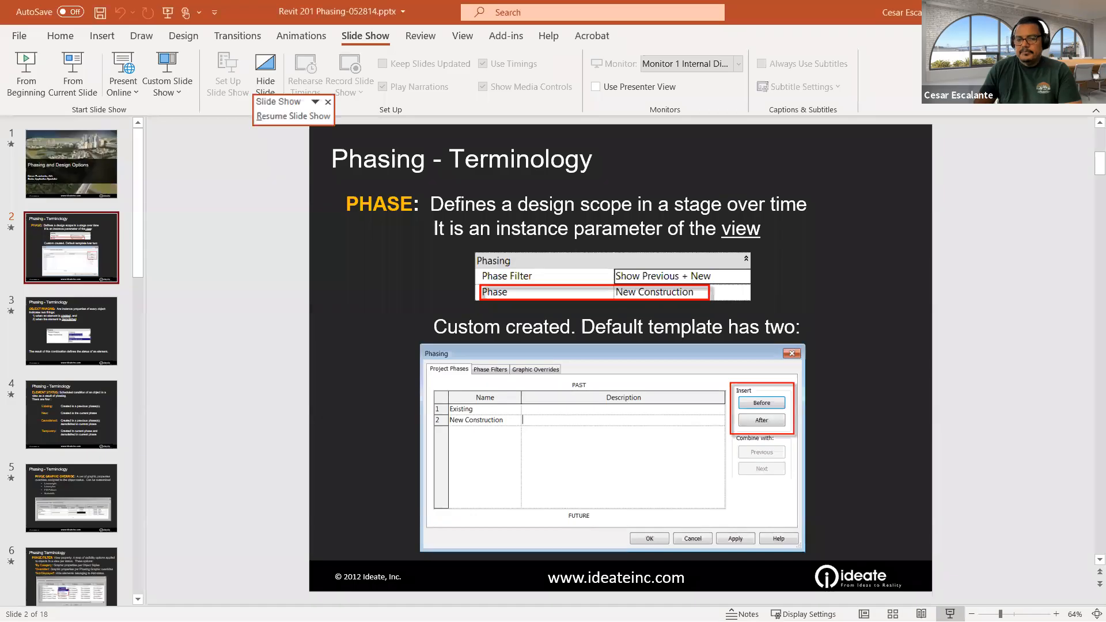
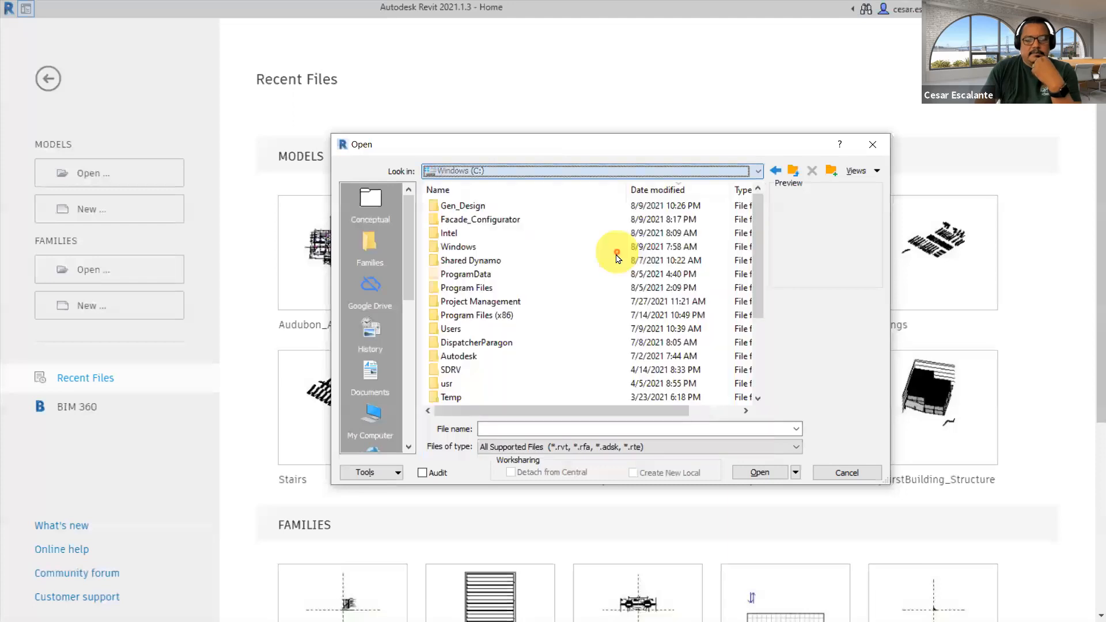
- In Revit's Open dialog, browse to the RAC_Summer2021 folder on the Data (D:) drive
scroll(612, 274, "down", 3)
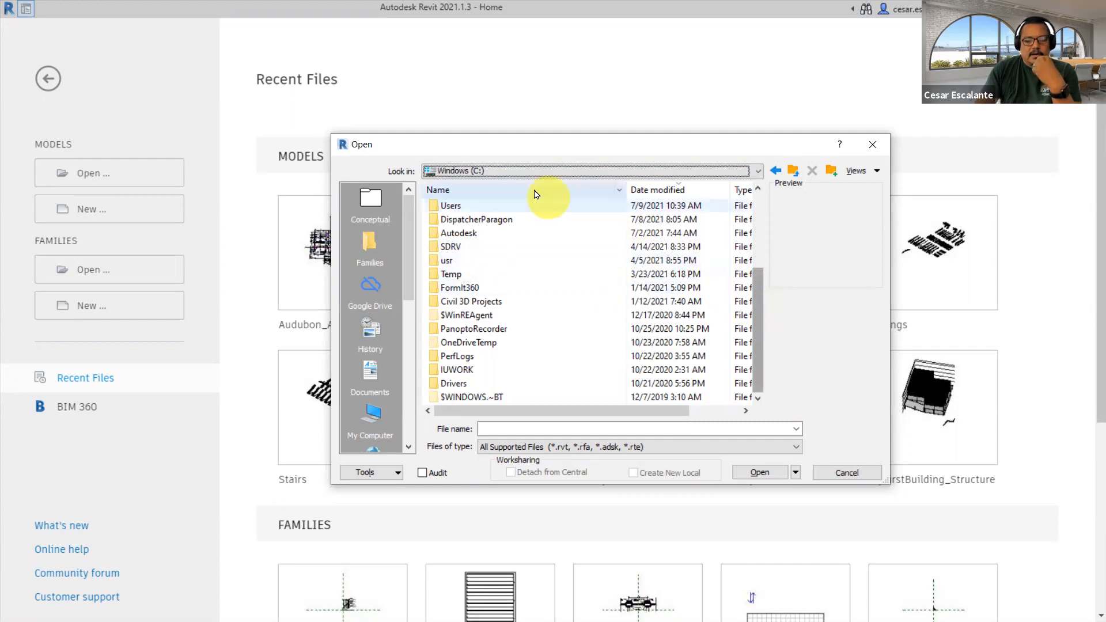
left_click(528, 171)
left_click(487, 220)
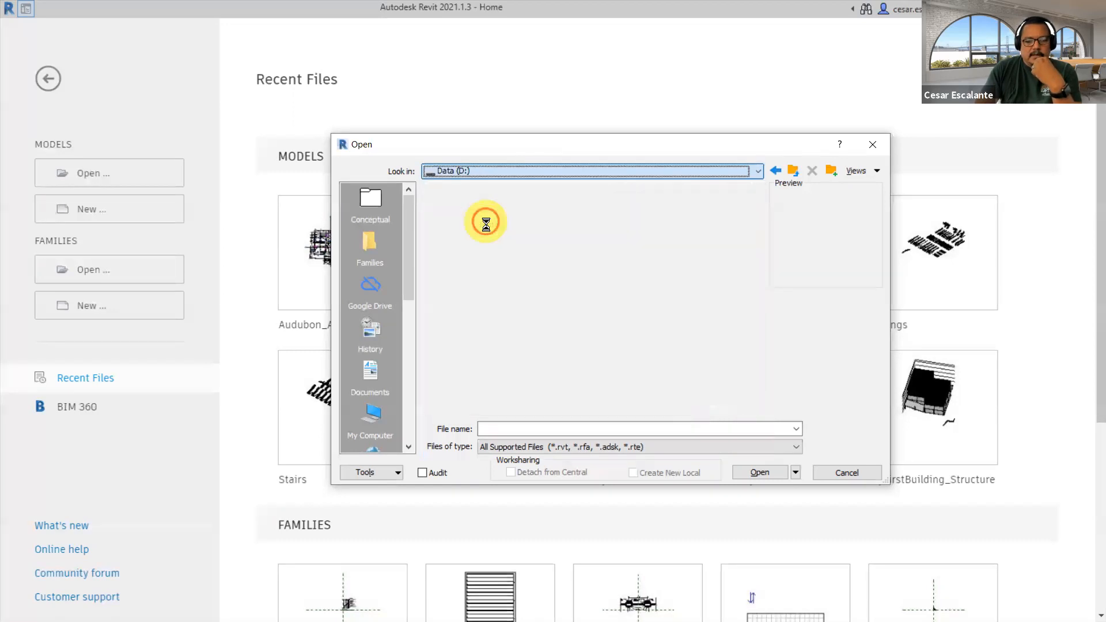
scroll(507, 321, "down", 5)
scroll(520, 318, "down", 5)
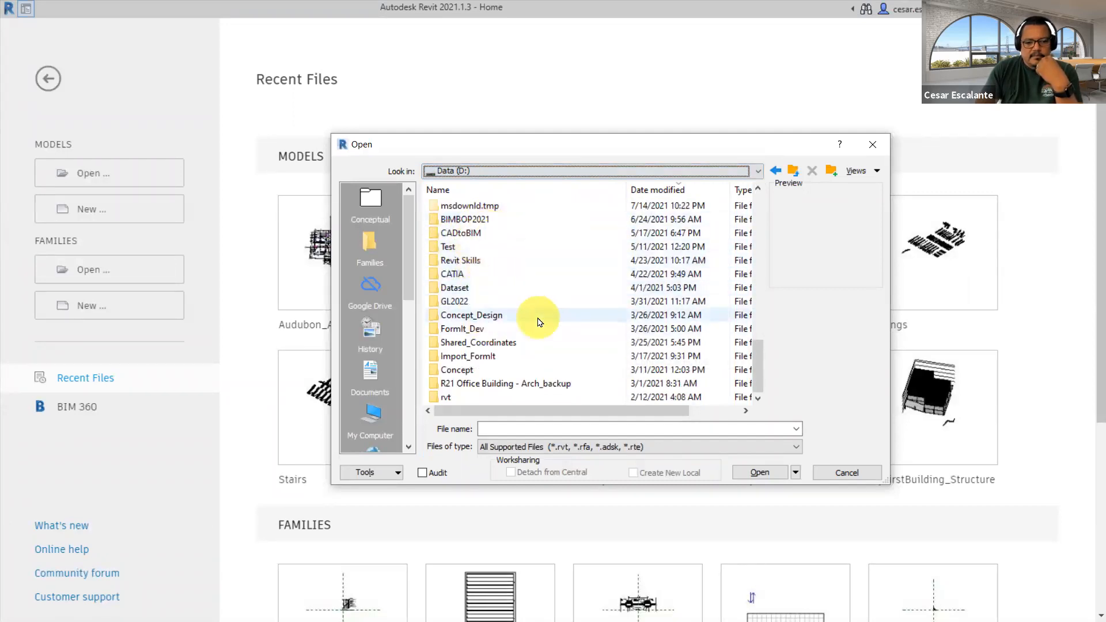
mouse_move(756, 357)
left_mouse_down()
mouse_move(758, 333)
mouse_move(755, 376)
mouse_move(763, 358)
left_mouse_up()
mouse_move(767, 318)
left_mouse_down()
mouse_move(785, 197)
mouse_move(767, 233)
mouse_move(780, 292)
mouse_move(772, 340)
left_mouse_up()
double_click(501, 233)
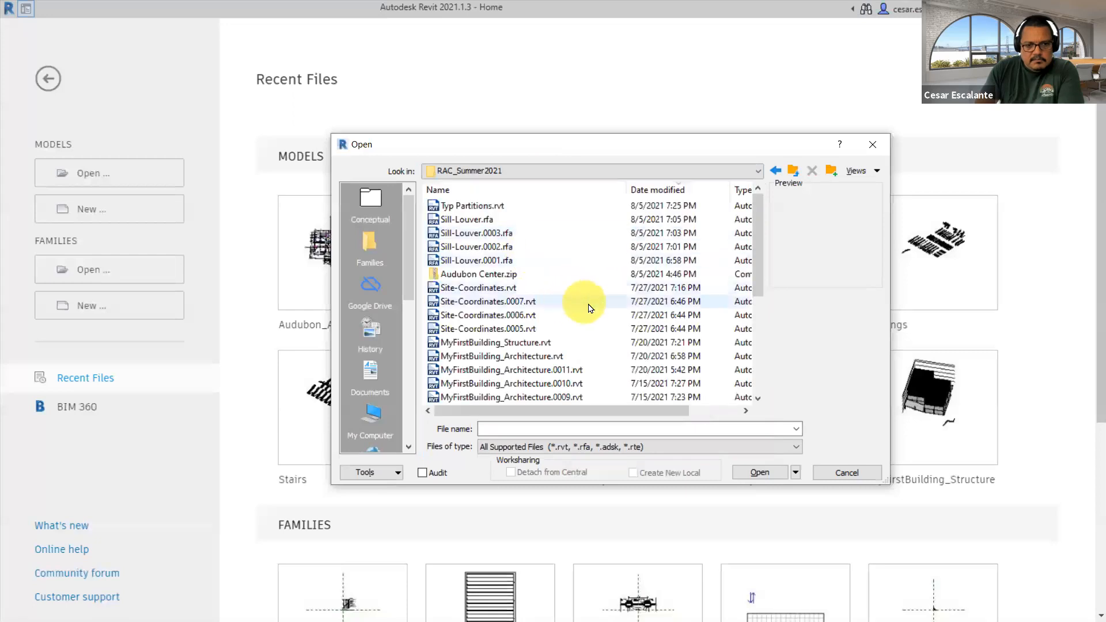
- Open the Existing.rvt project from the Phasing-DesOptions subfolder
scroll(584, 302, "down", 4)
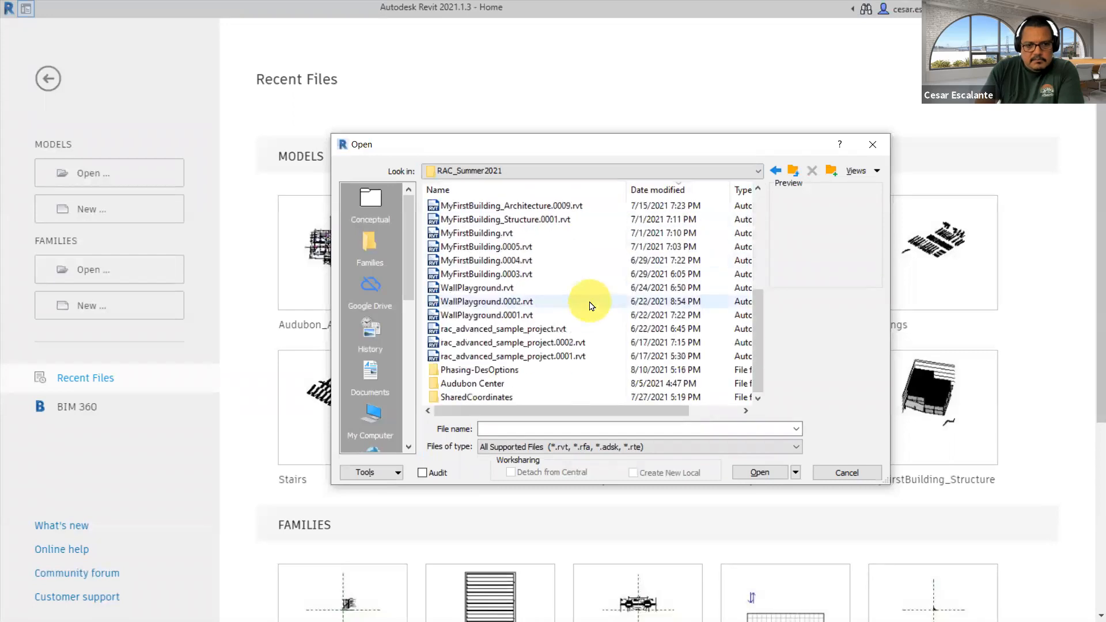
double_click(493, 369)
left_click(465, 207)
left_click(758, 470)
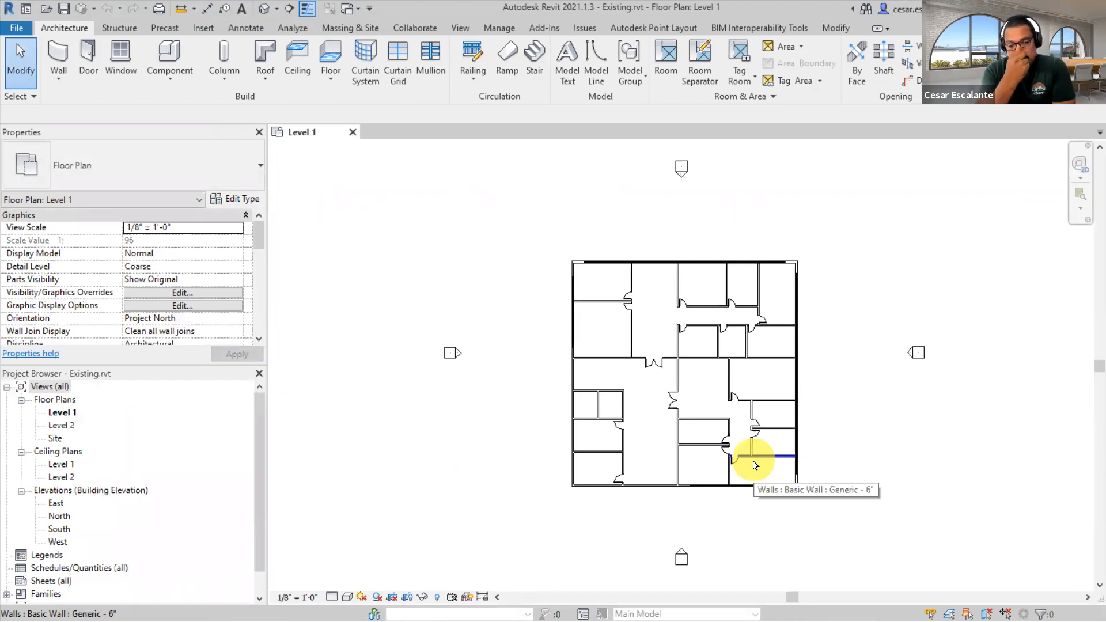
- Circle the Level 1 plan's northern area as P1 and its southeastern area as P2 with screen markup, and clear the markup
middle_click_drag(859, 452, 827, 481)
scroll(742, 508, "up", 2)
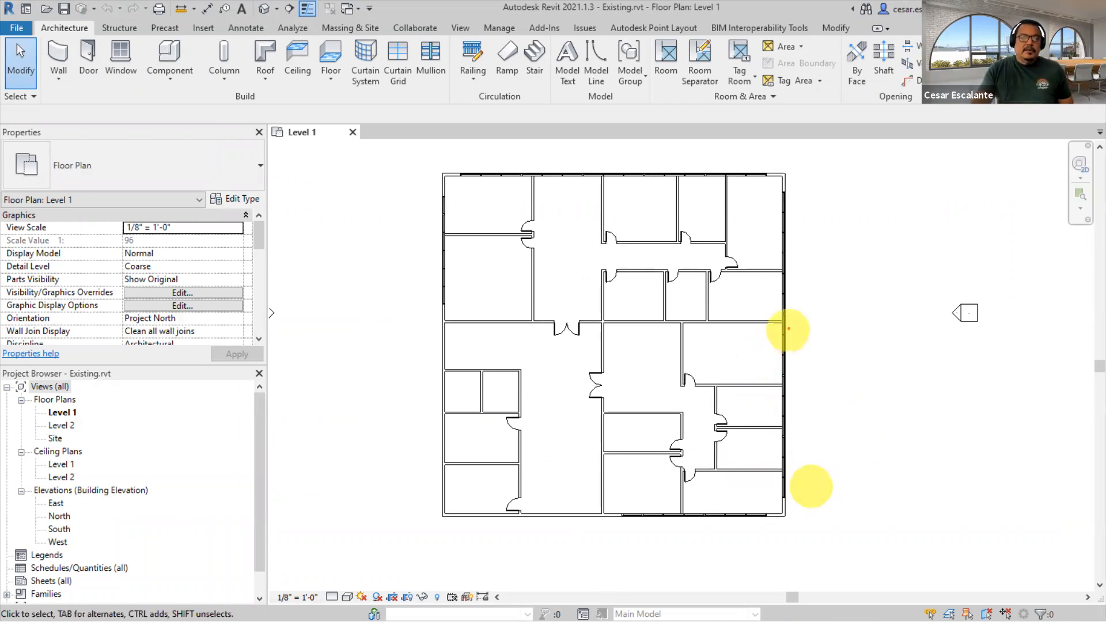
mouse_move(788, 328)
left_mouse_down()
mouse_move(650, 317)
mouse_move(585, 459)
mouse_move(681, 528)
mouse_move(823, 392)
mouse_move(763, 325)
left_mouse_up()
mouse_move(776, 155)
left_mouse_down()
mouse_move(610, 140)
mouse_move(444, 276)
mouse_move(795, 260)
mouse_move(723, 174)
left_mouse_up()
mouse_move(550, 249)
left_mouse_down()
mouse_move(552, 219)
mouse_move(555, 233)
mouse_move(592, 244)
left_mouse_up()
left_click_drag(647, 393, 660, 433)
mouse_move(661, 433)
left_mouse_down()
mouse_move(652, 404)
mouse_move(691, 403)
mouse_move(677, 429)
mouse_move(698, 423)
left_mouse_up()
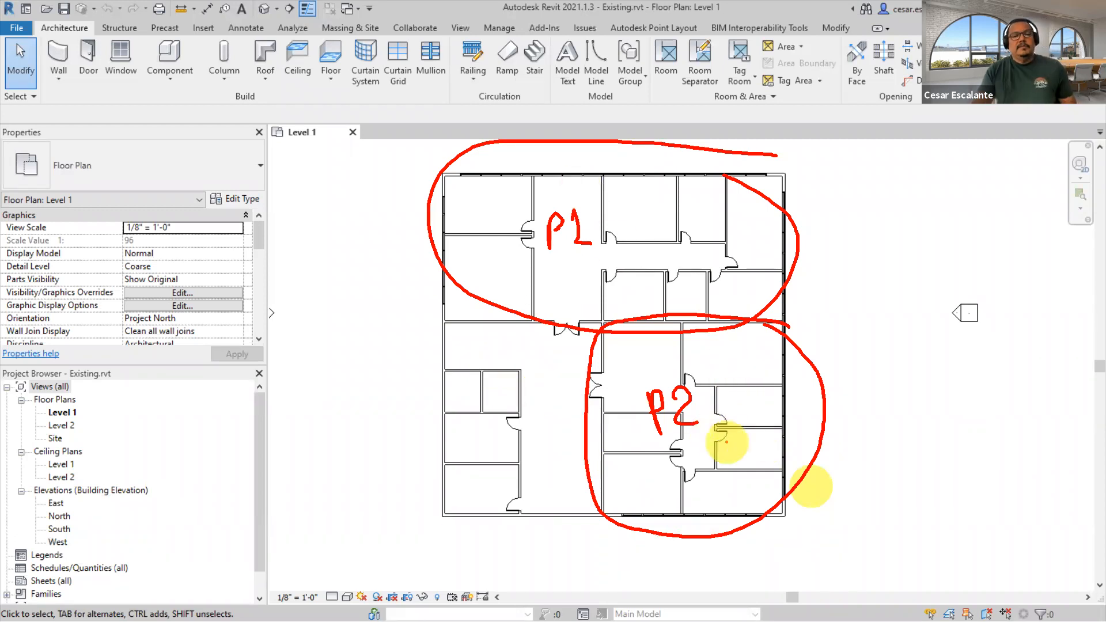
key("Escape")
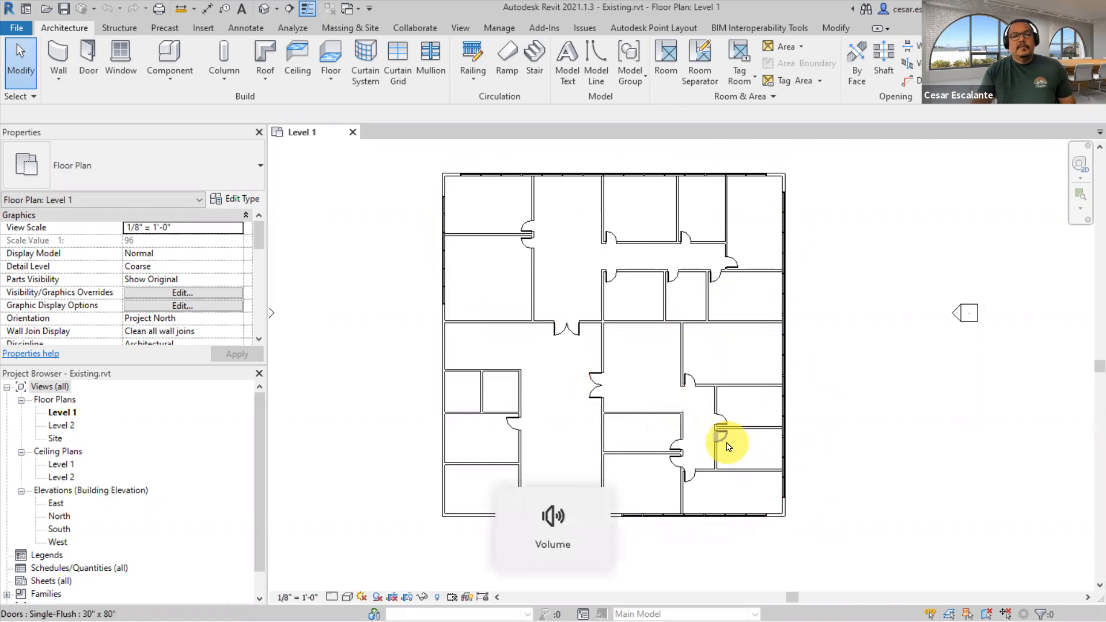
- Examine the Phase Created and Phase Demolished properties of an interior wall in the southeastern area
left_click(682, 345)
left_click_drag(260, 240, 261, 334)
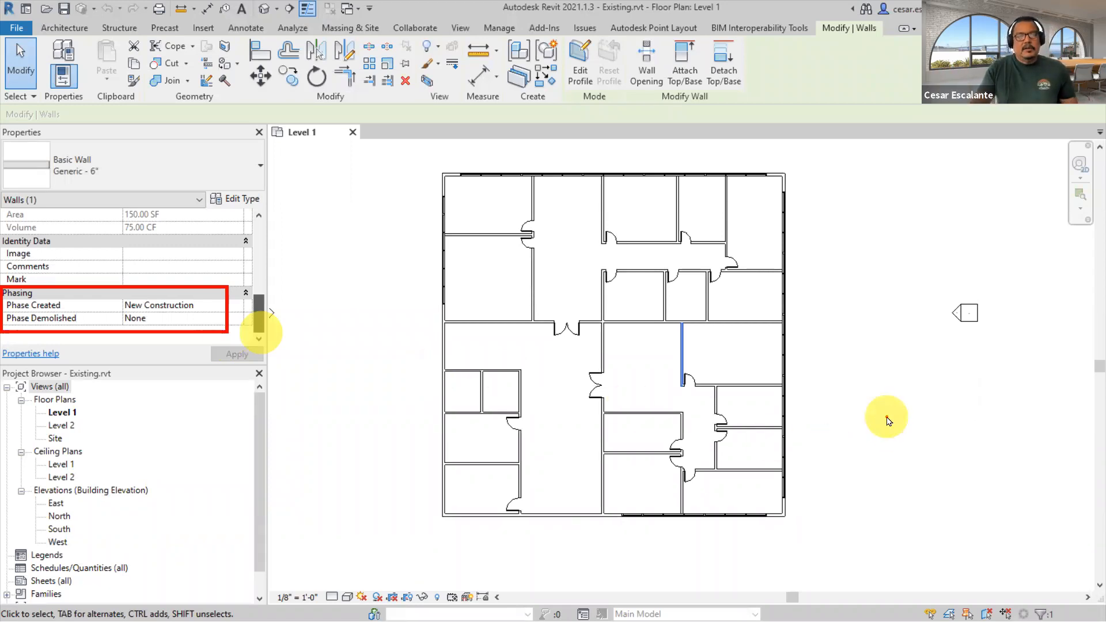
left_click(893, 354)
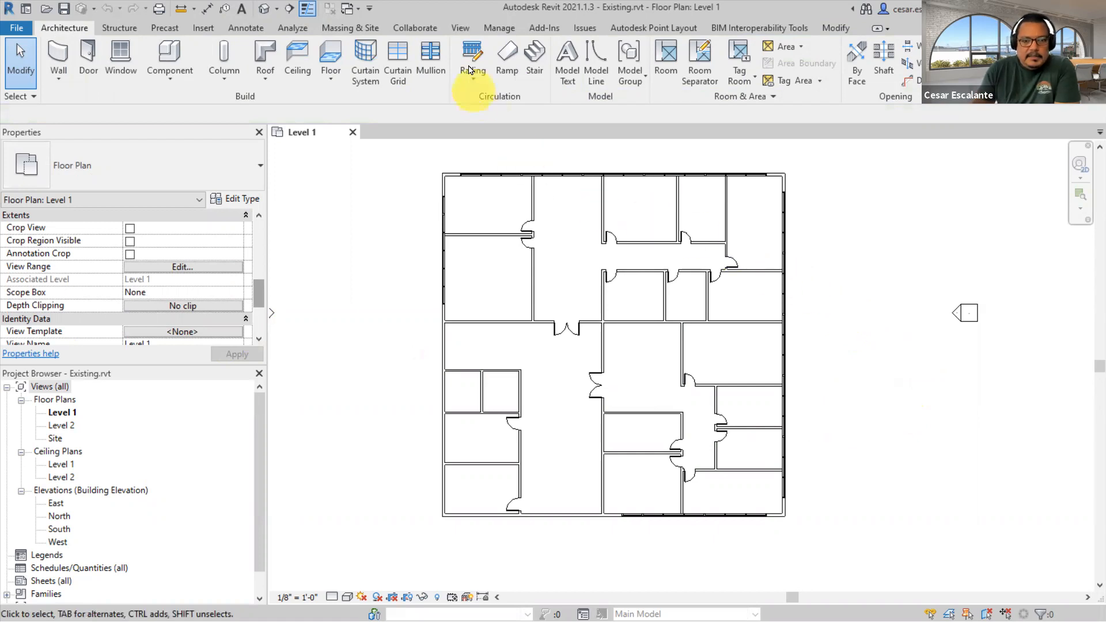
- In the project phases, rename New Construction as Phase 1 and insert a new phase after it
left_click(499, 30)
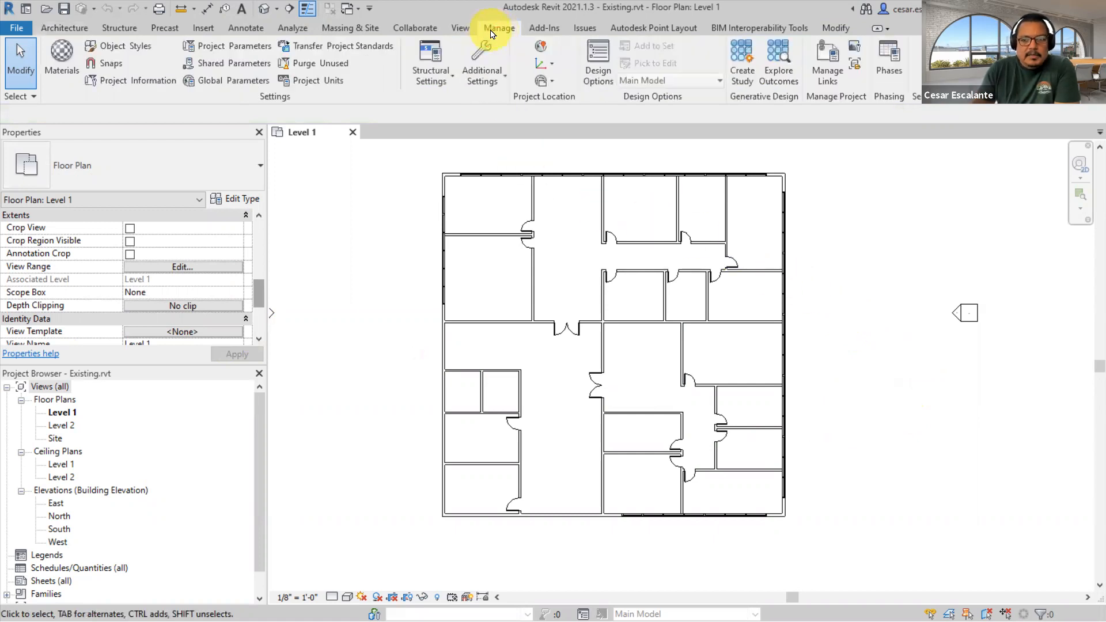
left_click(897, 62)
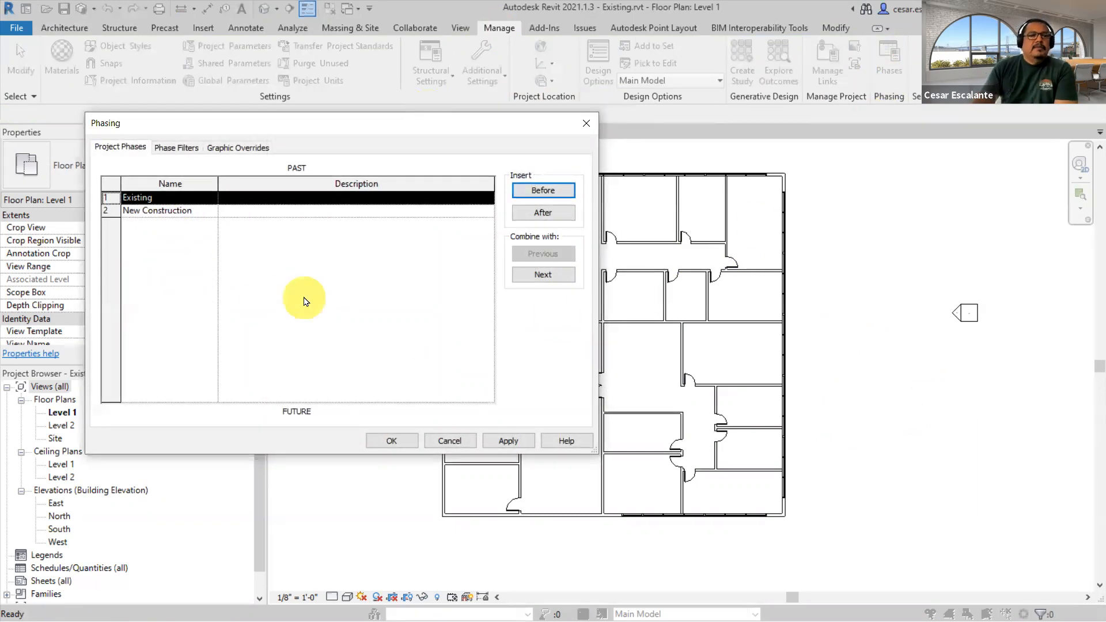
left_click_drag(319, 126, 539, 116)
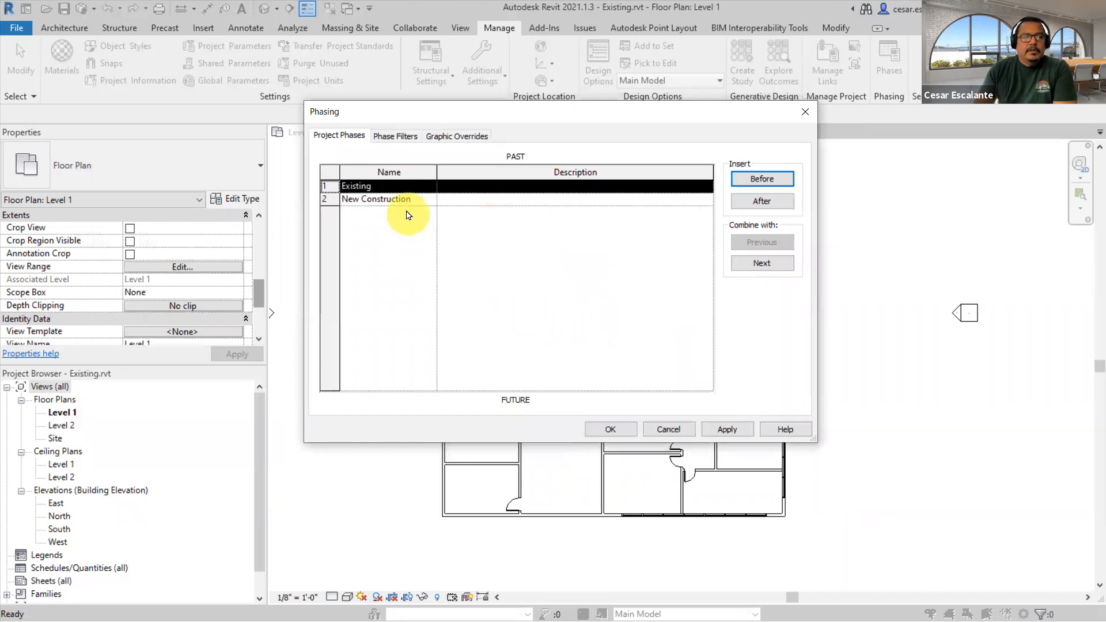
left_click(403, 201)
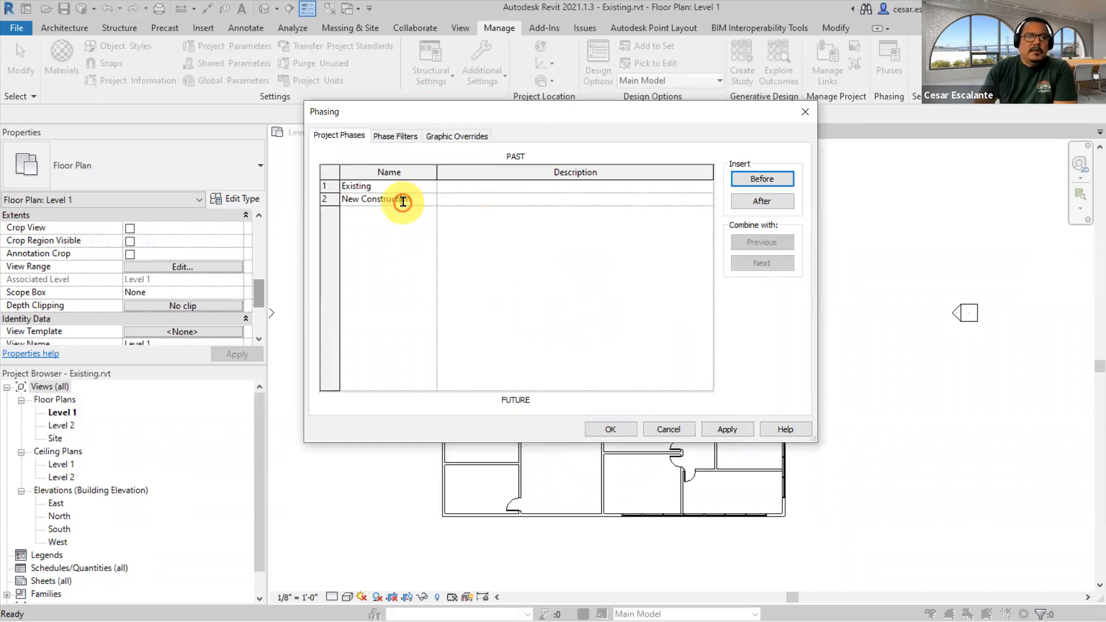
left_click(421, 196)
left_click_drag(420, 196, 295, 201)
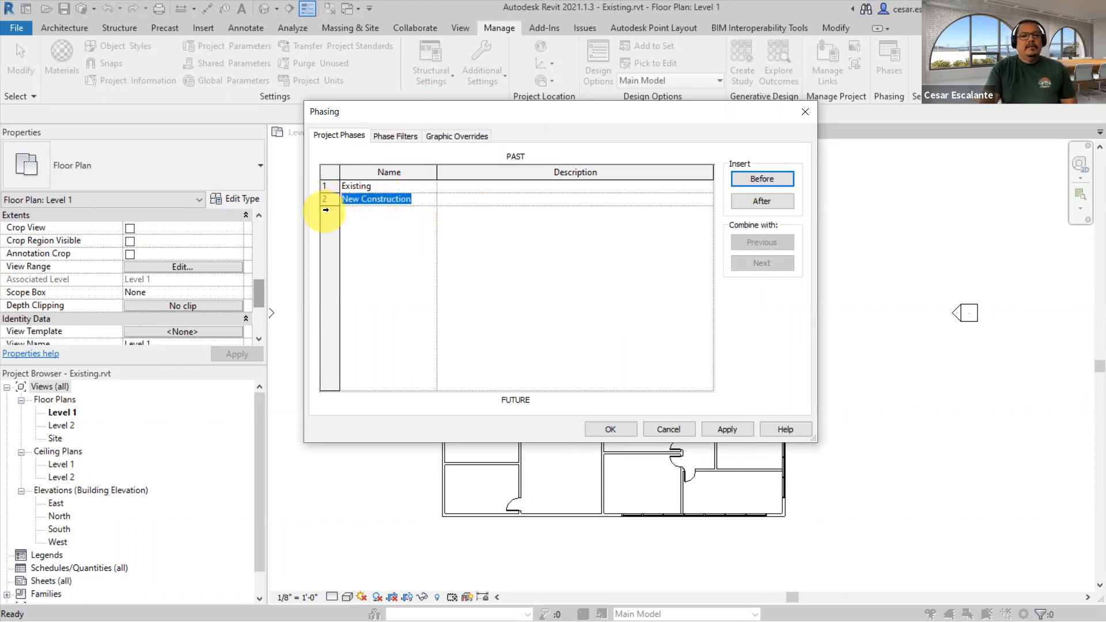
type("Phase 1")
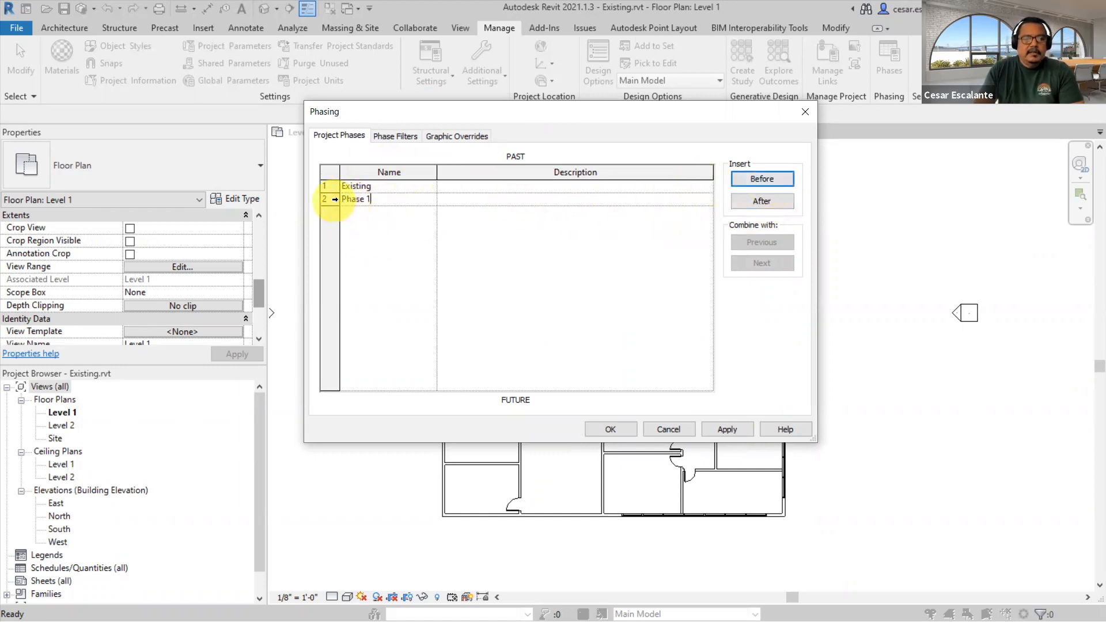
left_click(331, 200)
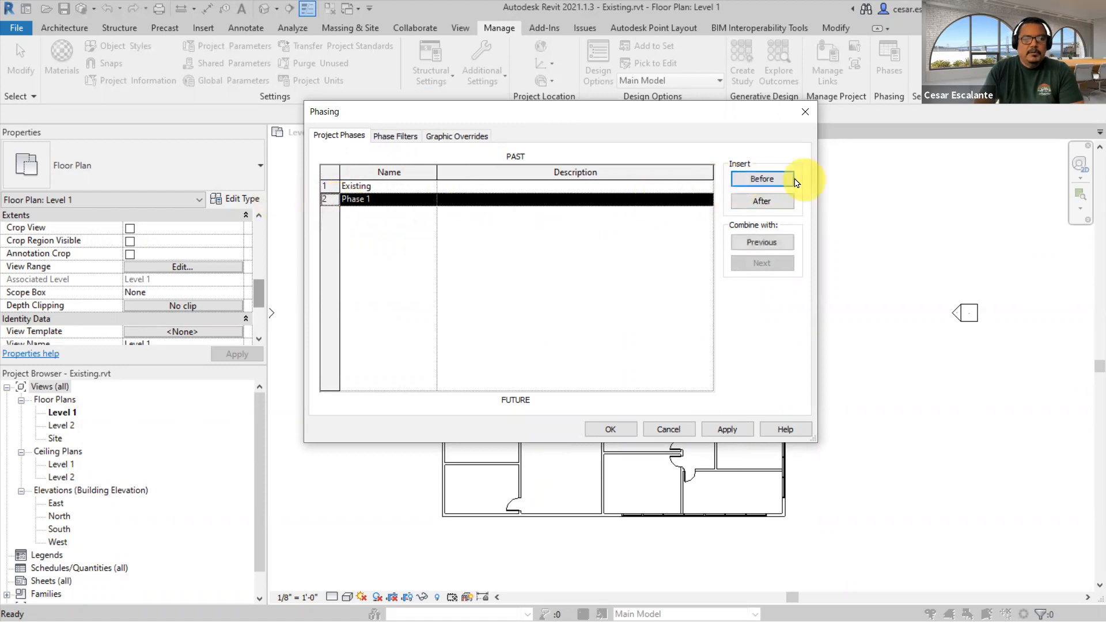
left_click(777, 209)
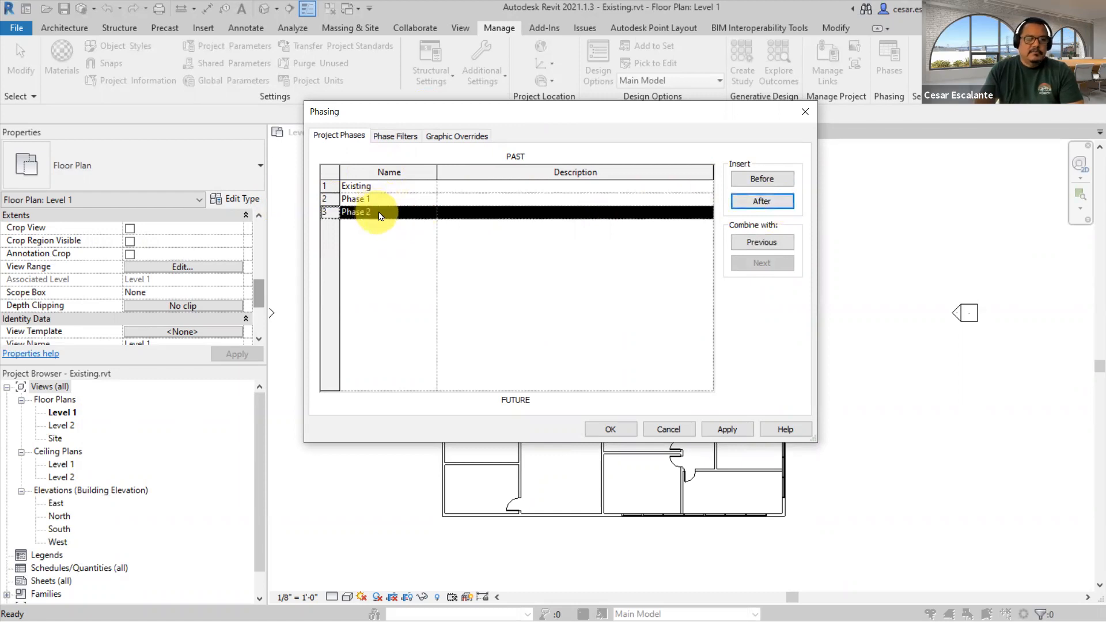
- Describe Phase 1 as North Office Retrofit and Phase 2 as South Office Retrofit in the project phases
left_click(506, 198)
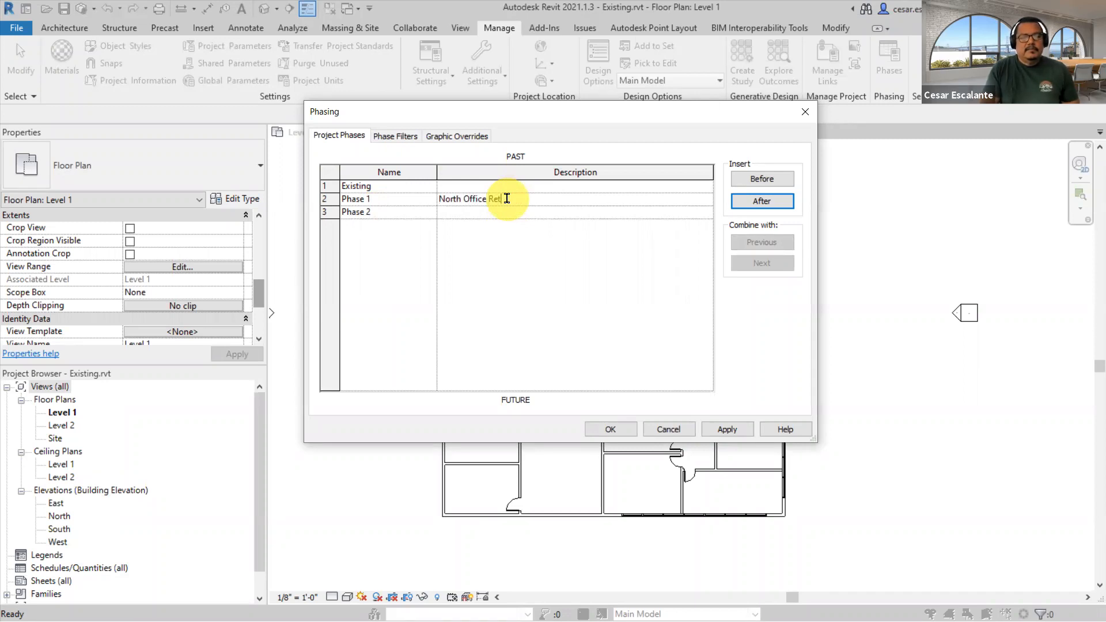
left_click(501, 210)
type("South Office Retrofit")
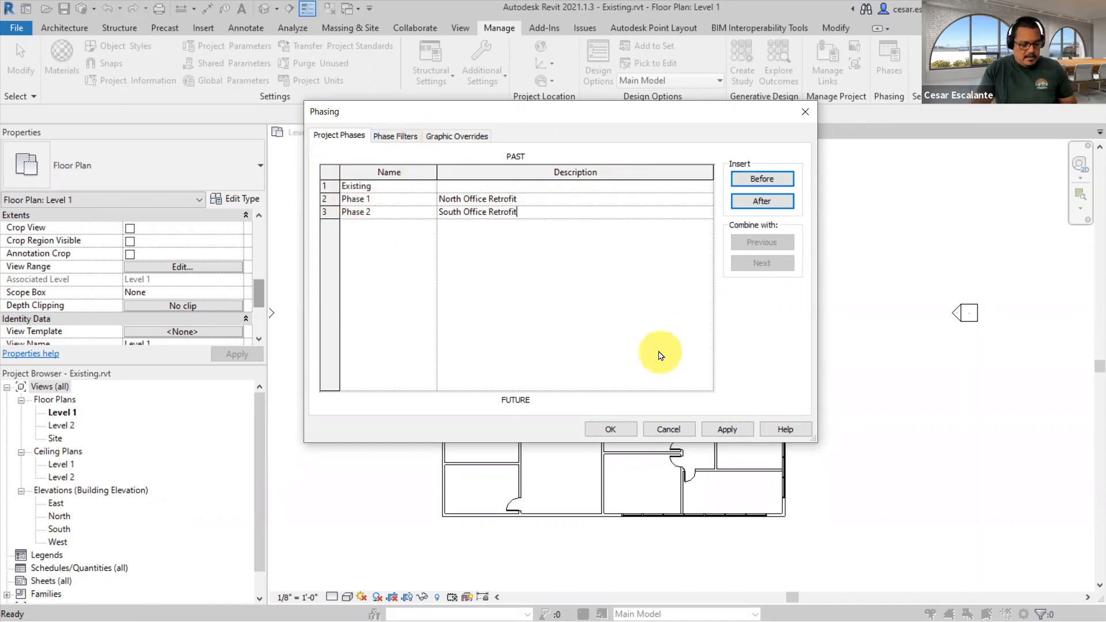
- Mark the phase order from PAST to FUTURE with temporary circles and an arrow, clear the markup, and apply the project phases
mouse_move(525, 145)
left_mouse_down()
mouse_move(492, 155)
mouse_move(533, 166)
mouse_move(521, 149)
left_mouse_up()
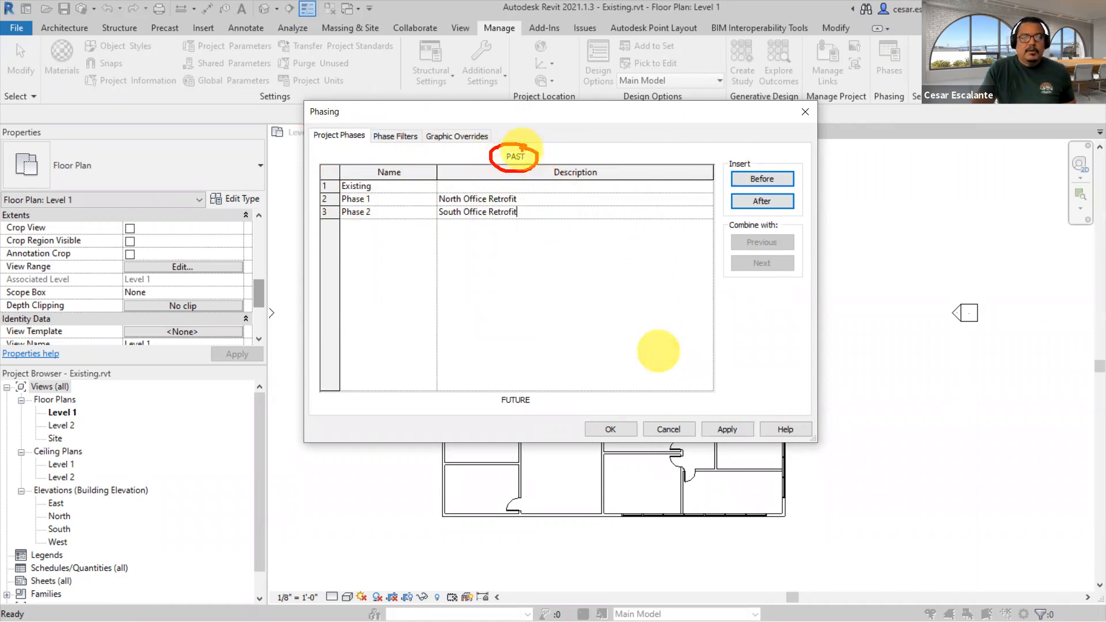
left_click_drag(541, 391, 523, 385)
left_click_drag(493, 402, 540, 389)
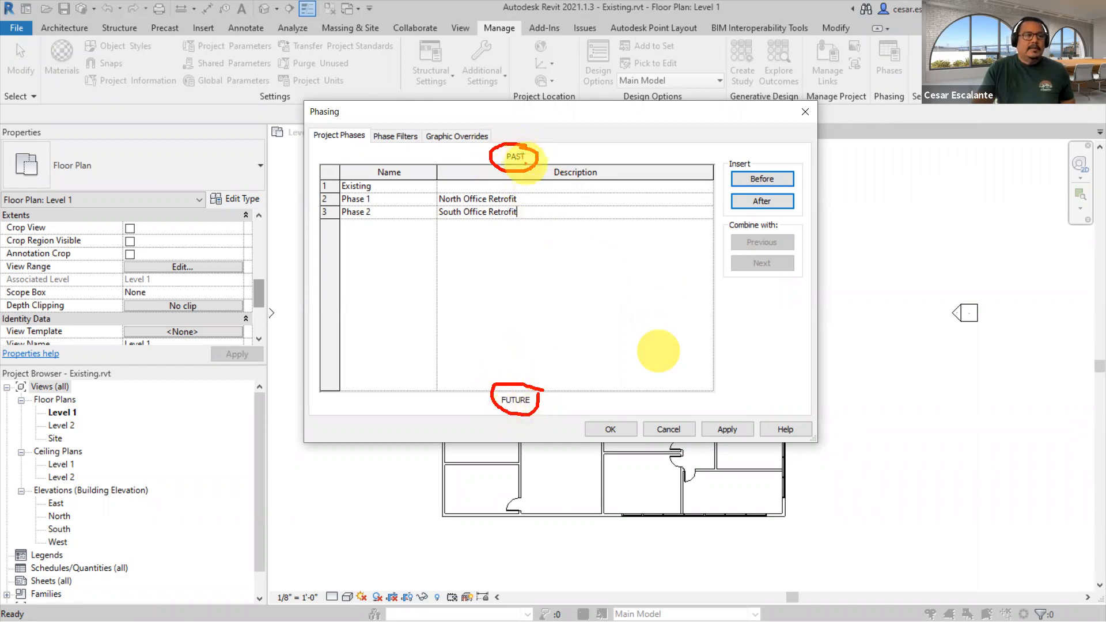
mouse_move(521, 174)
left_mouse_down()
mouse_move(520, 352)
mouse_move(523, 369)
mouse_move(543, 362)
left_mouse_up()
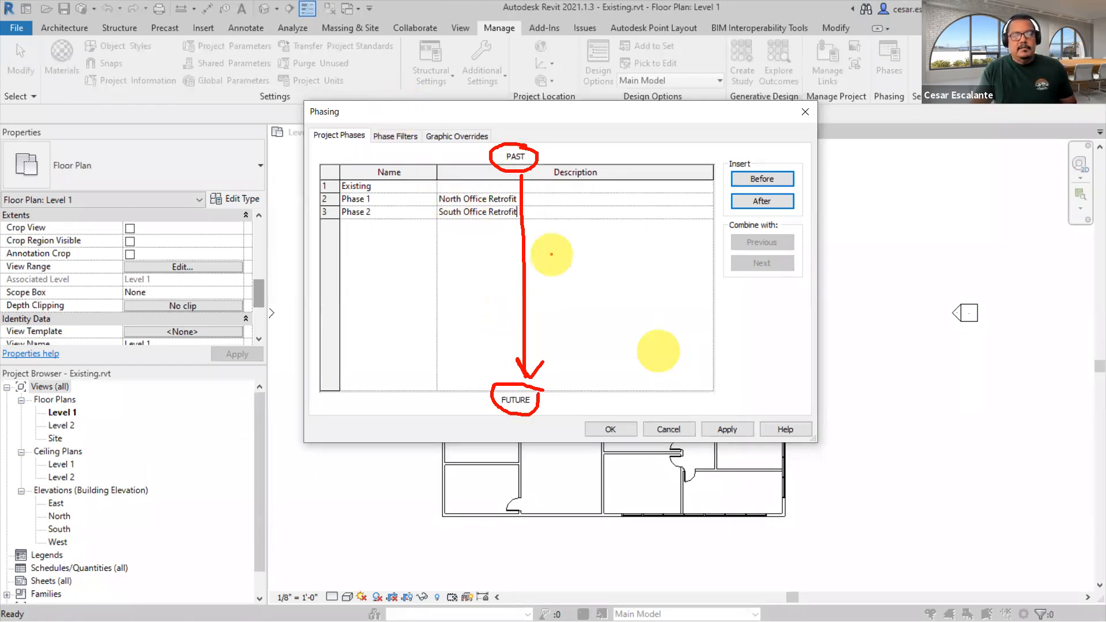
key("Escape")
left_click(728, 429)
left_click(610, 429)
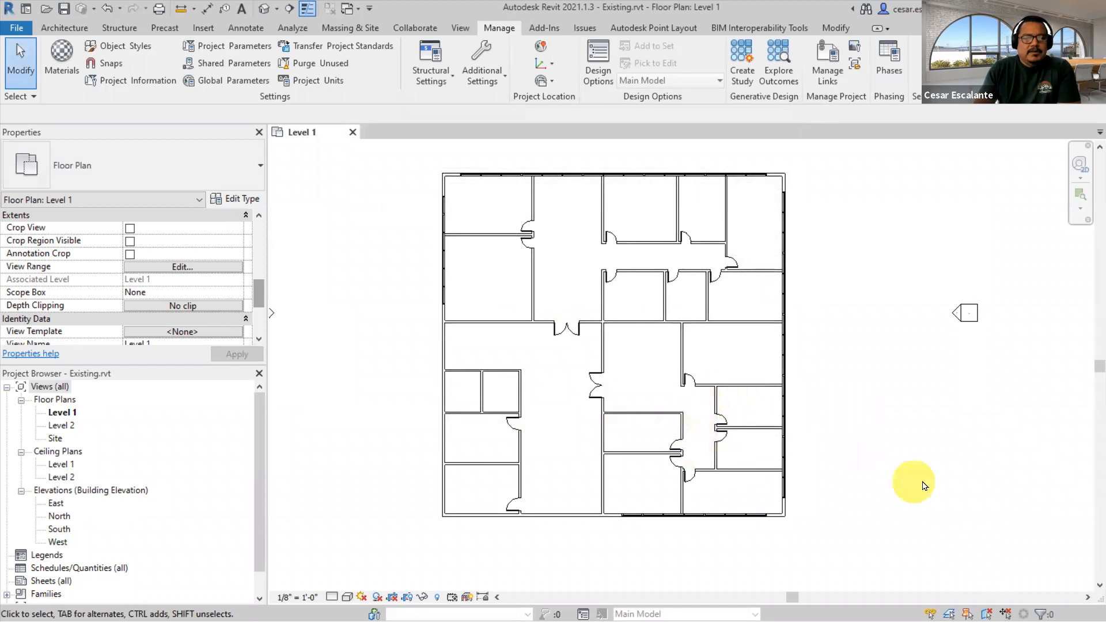
- Examine the phasing properties of the Level 1 view and of the long interior wall in the southwestern area
scroll(606, 348, "up", 2)
scroll(602, 346, "down", 2)
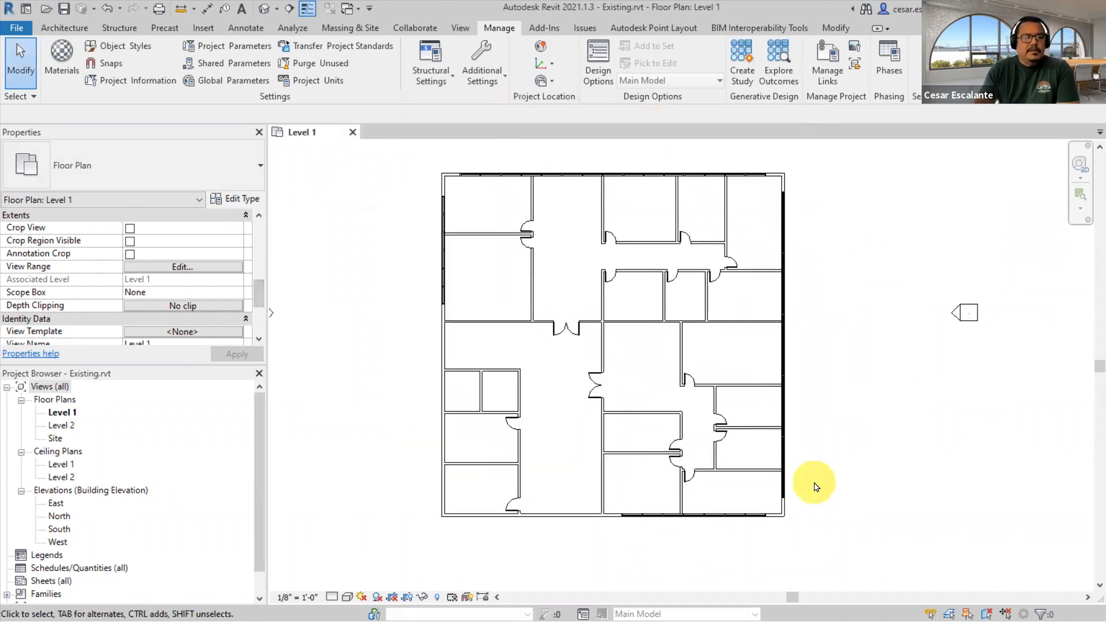
left_click_drag(256, 294, 259, 341)
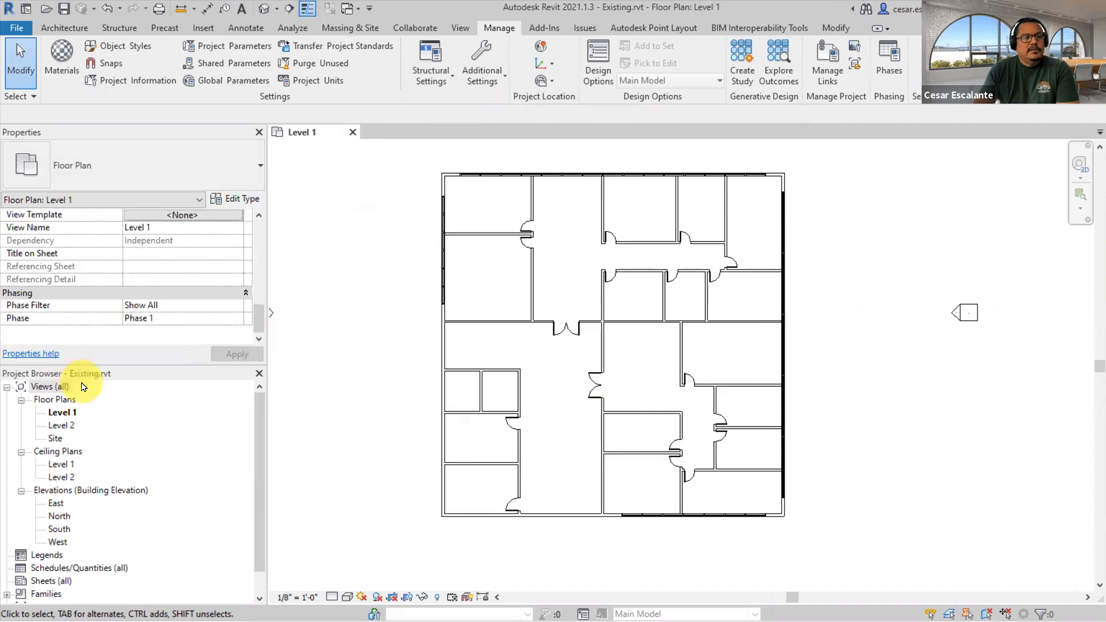
left_click(366, 374)
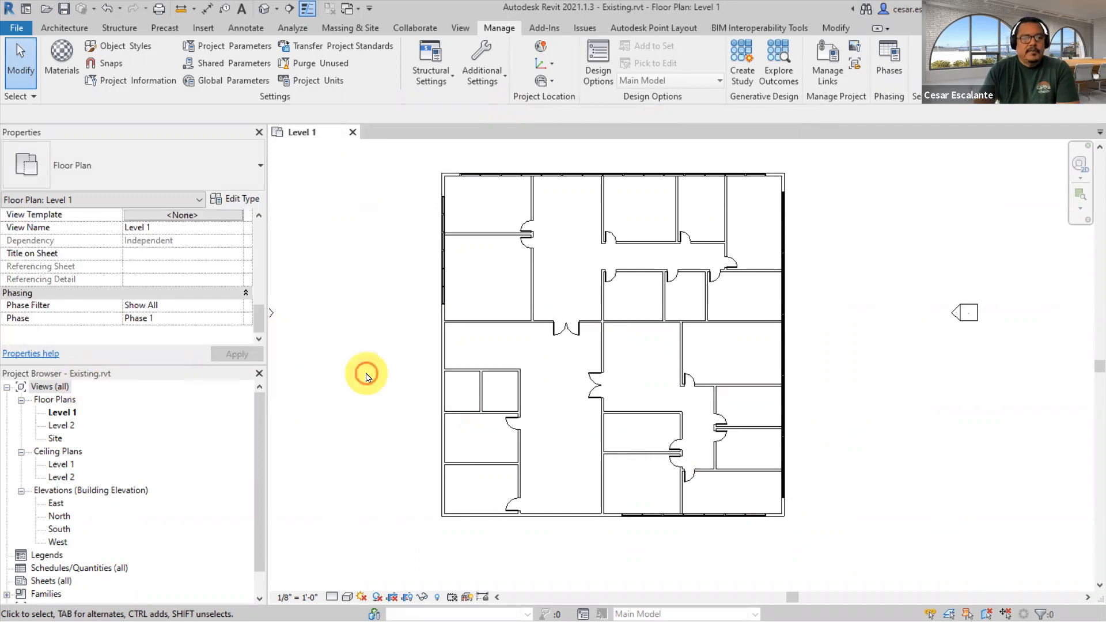
left_click(519, 383)
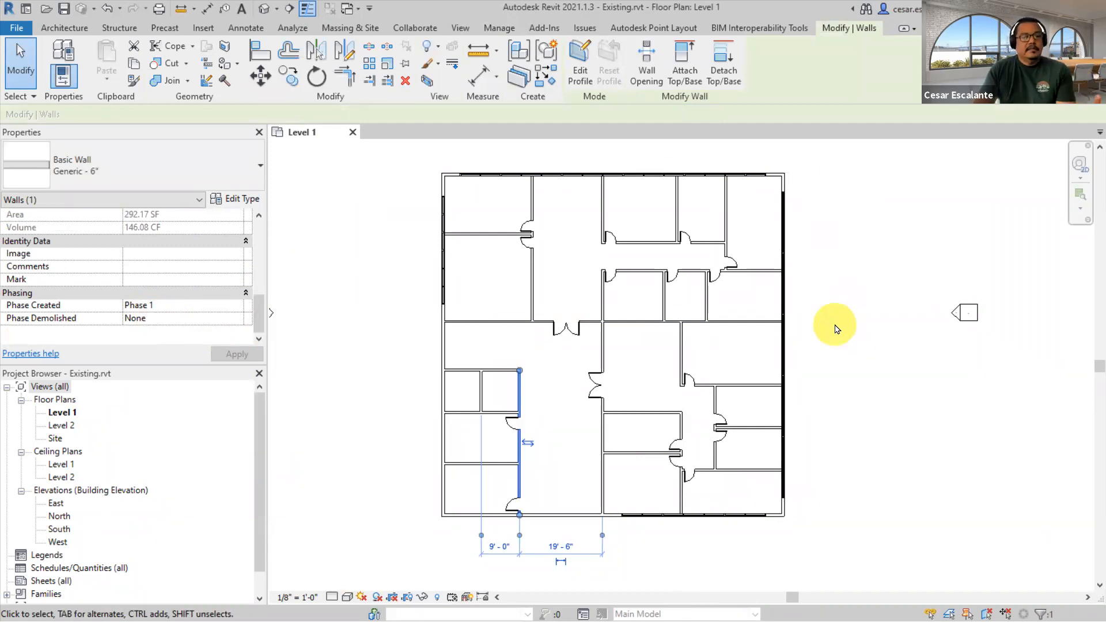
left_click(854, 382)
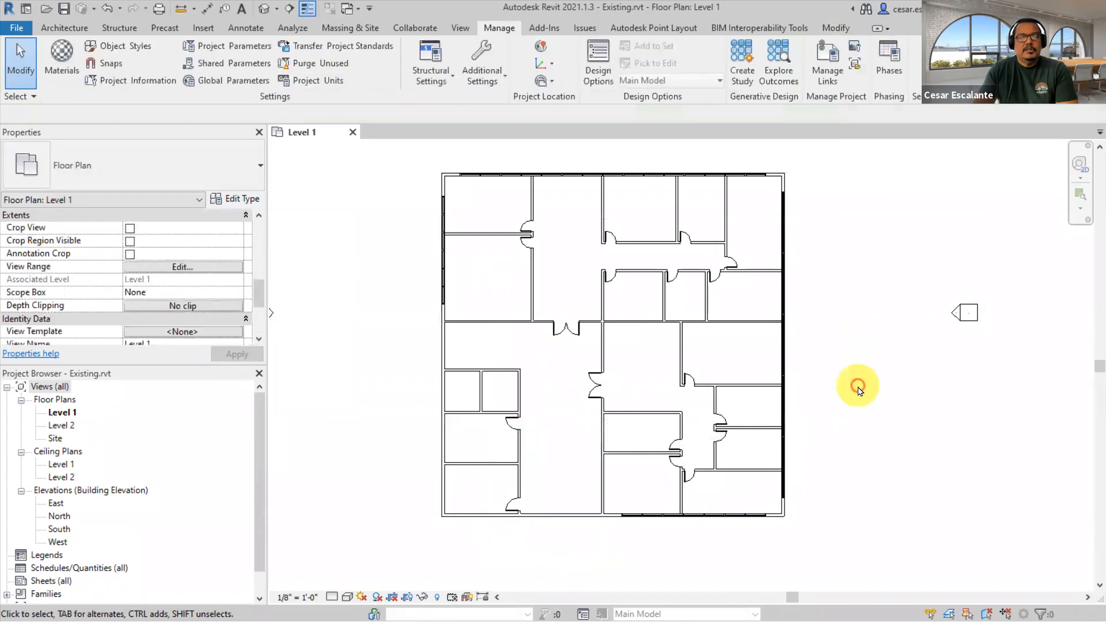
- Set Phase Created to Existing for the long interior wall beside the southwestern rooms
scroll(744, 491, "up", 2)
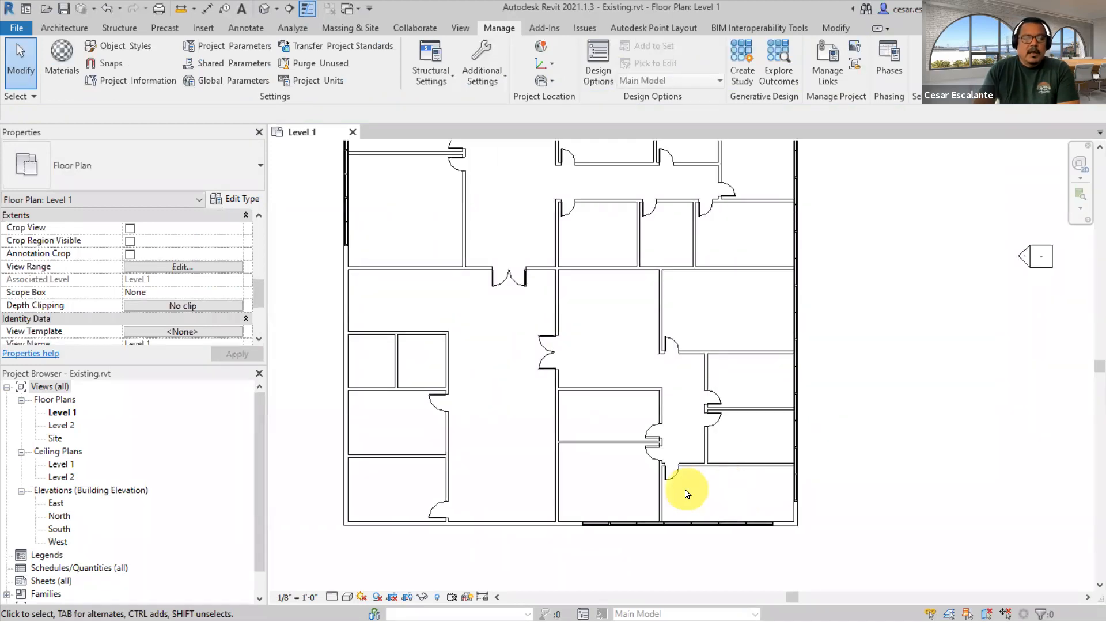
left_click(447, 357)
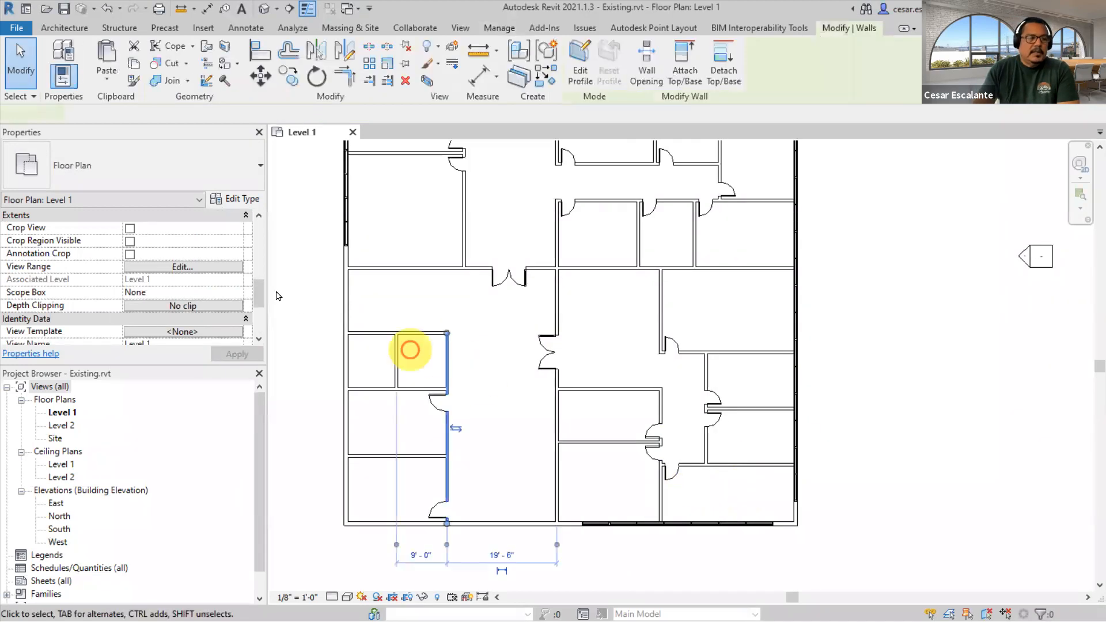
scroll(259, 289, "down", 5)
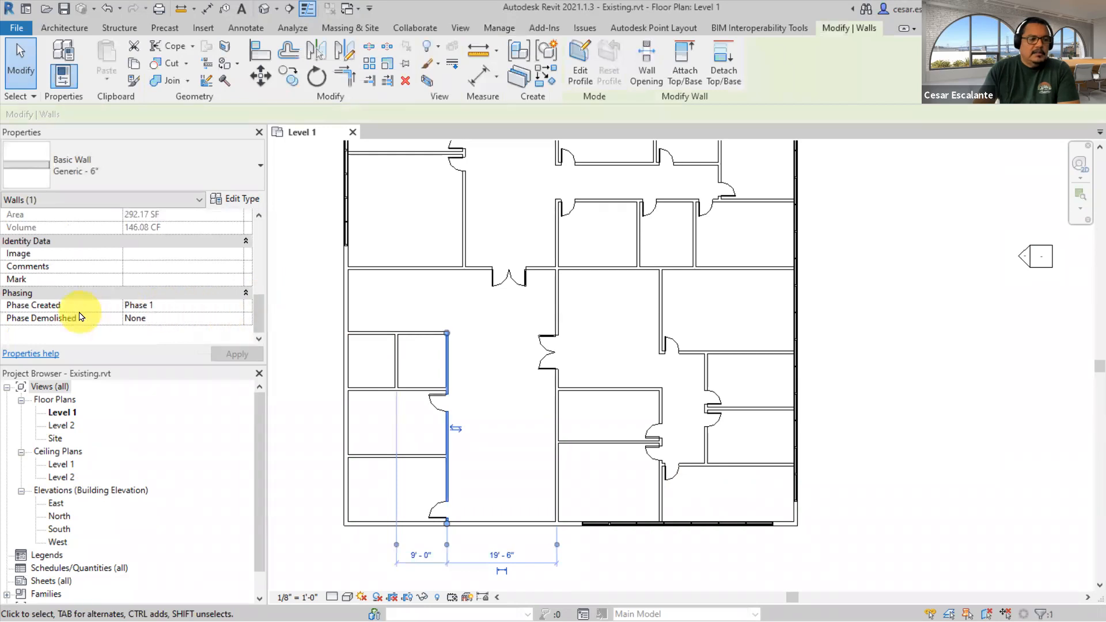
left_click(231, 310)
left_click(185, 306)
left_click(160, 315)
left_click(244, 354)
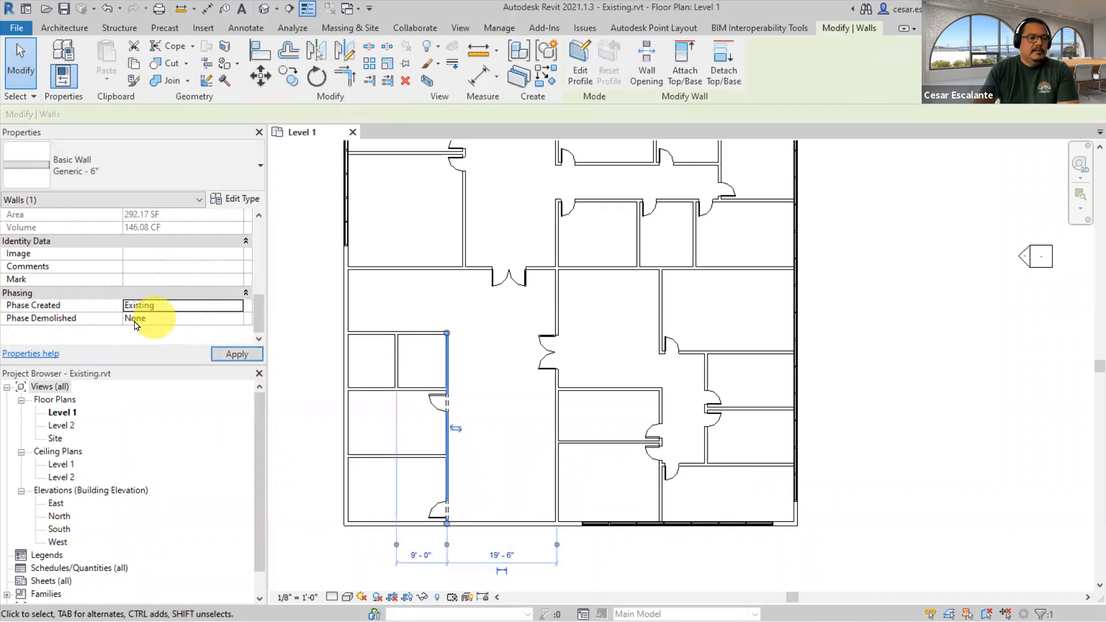
left_click(306, 387)
- Inspect the southwestern wall's display and phasing properties up close, and compare them with the Level 1 view's Phase Filter and Phase
scroll(461, 392, "up", 3)
middle_click_drag(461, 382, 725, 420)
scroll(622, 314, "up", 2)
scroll(662, 397, "up", 3)
scroll(721, 418, "down", 1)
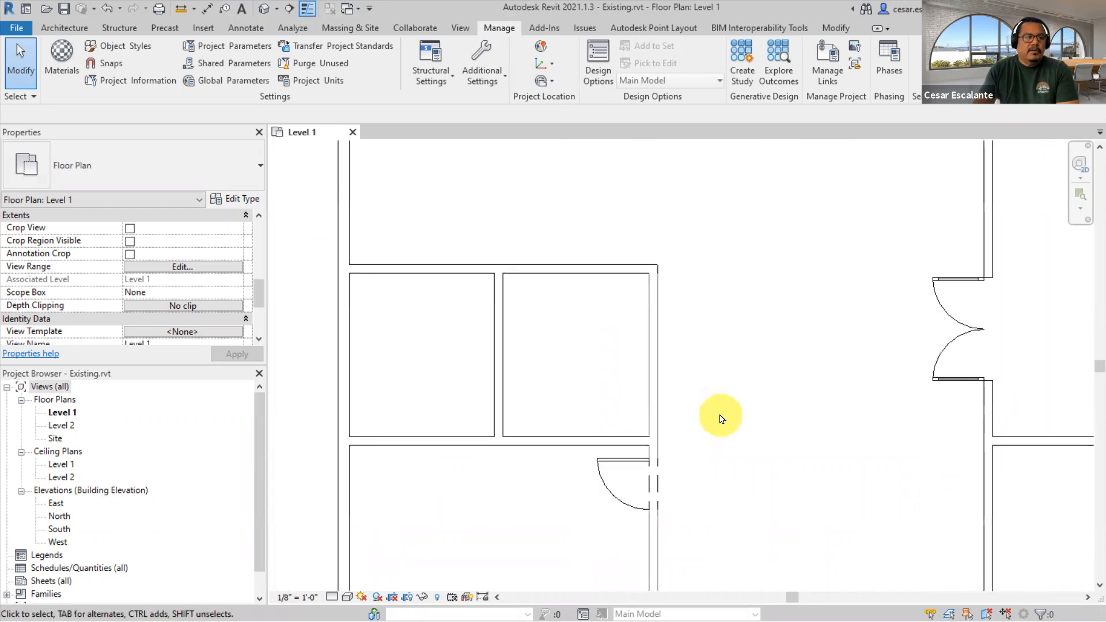
left_click(653, 377)
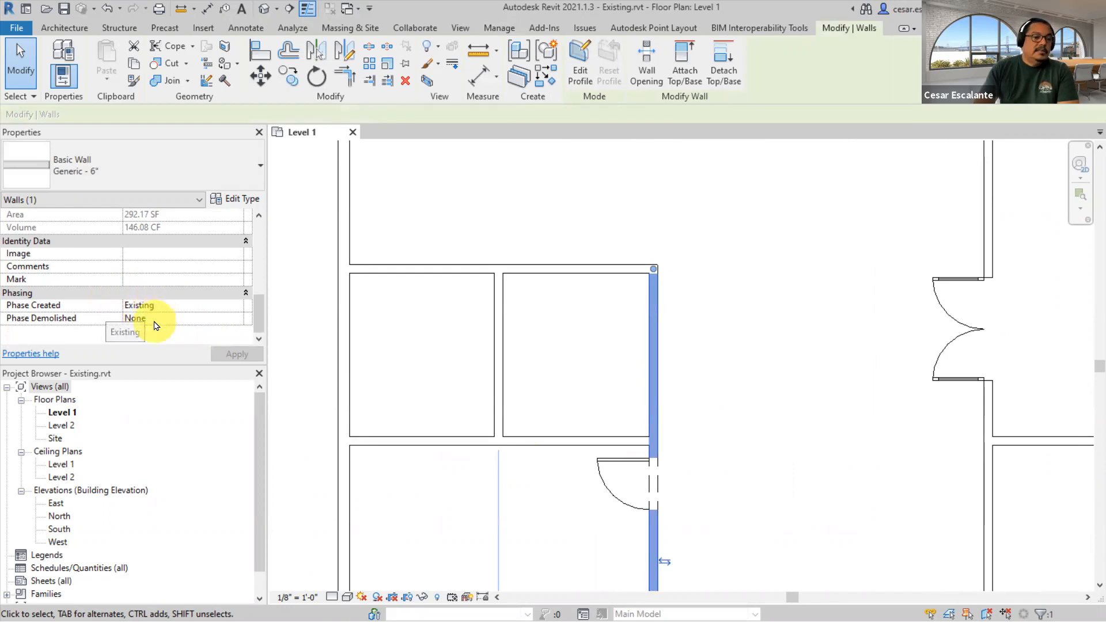
left_click(296, 322)
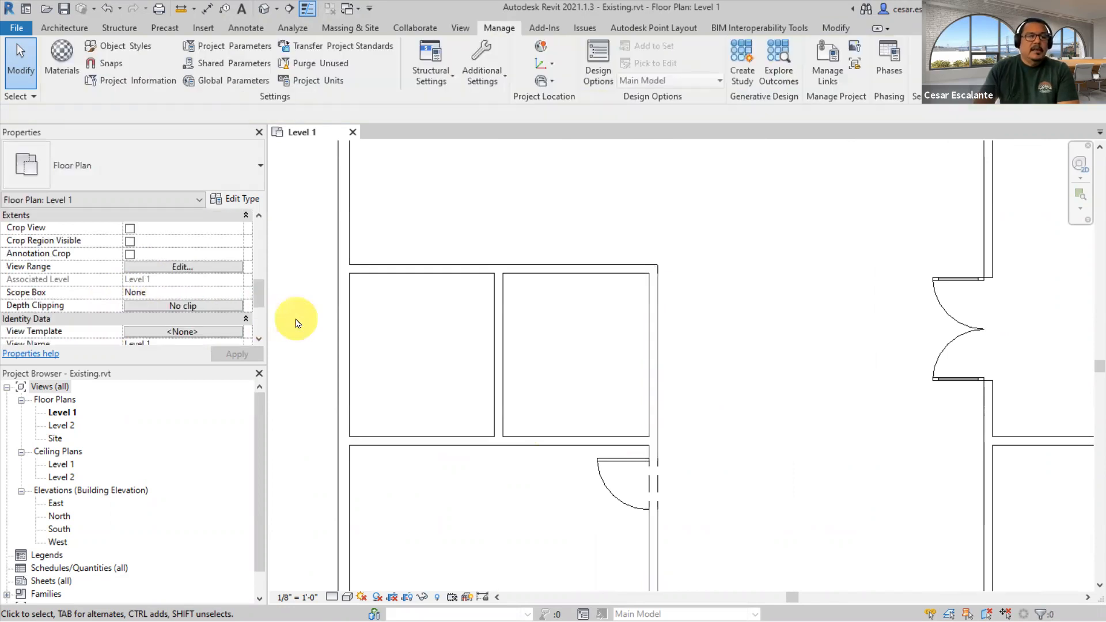
left_click_drag(257, 291, 259, 334)
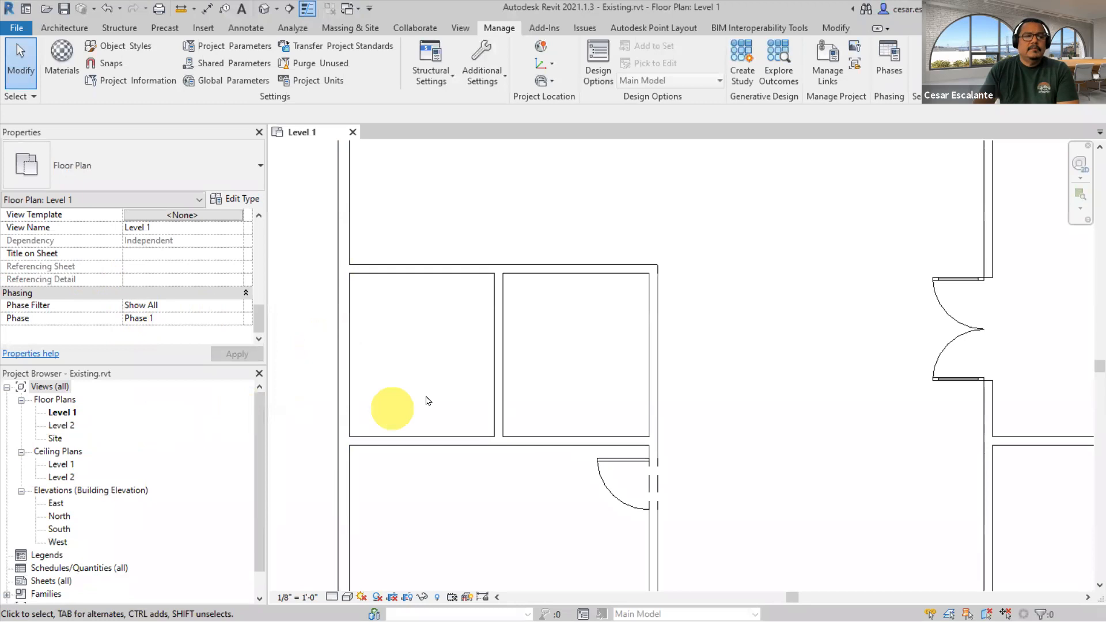
left_click(426, 373)
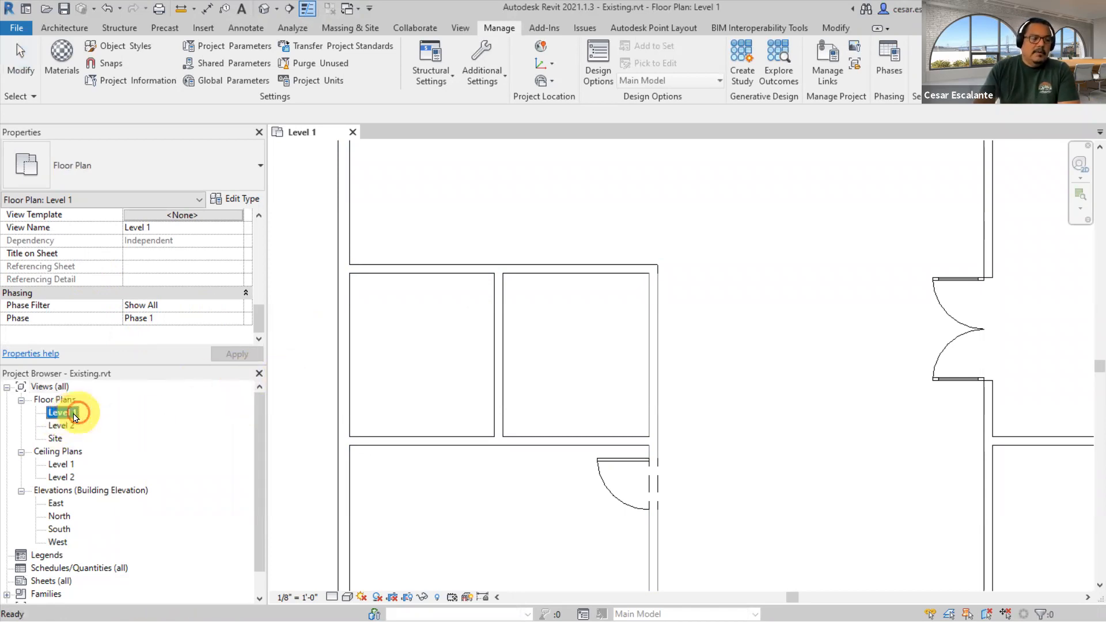
- Rename the Level 1 floor plan as Level 1 - EXISTING CONDITIONS without renaming the corresponding level and views
right_click(72, 415)
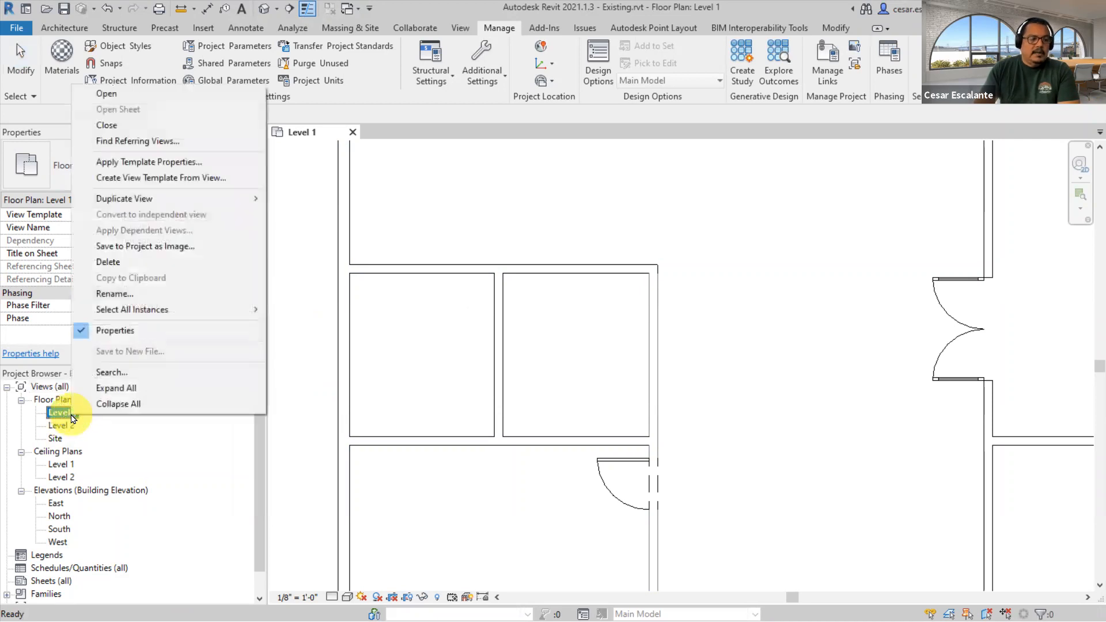
left_click(144, 294)
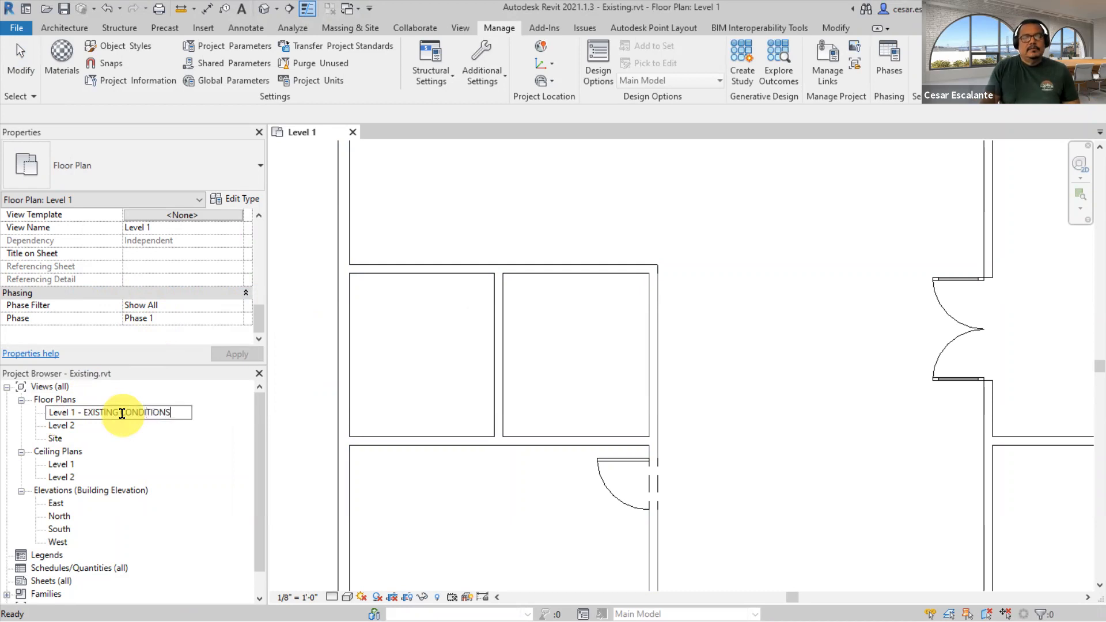
left_click(304, 450)
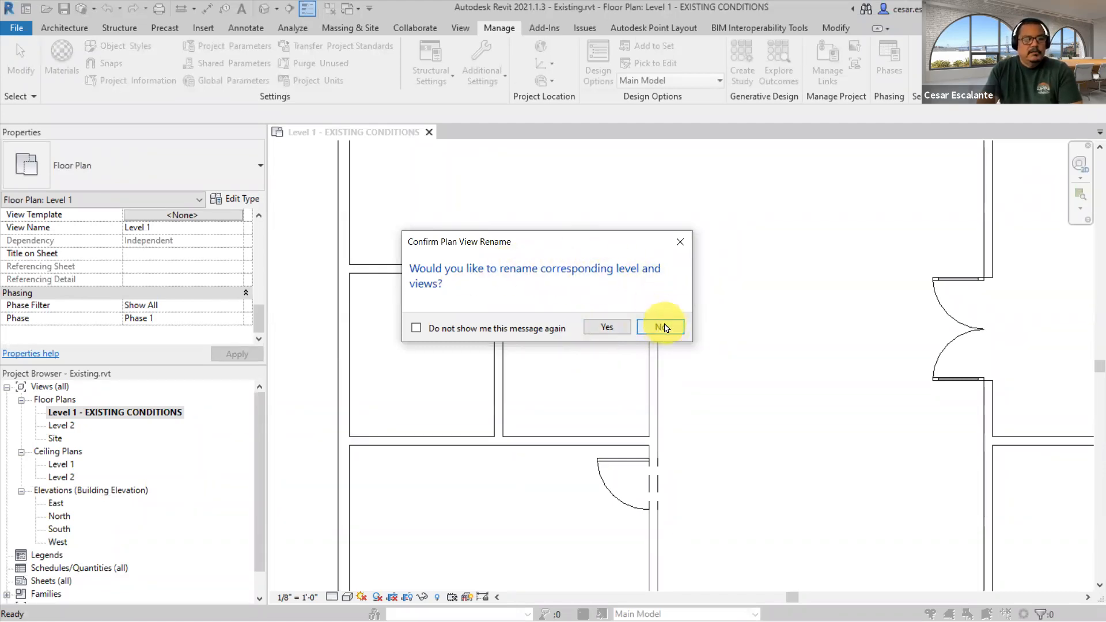
left_click(663, 327)
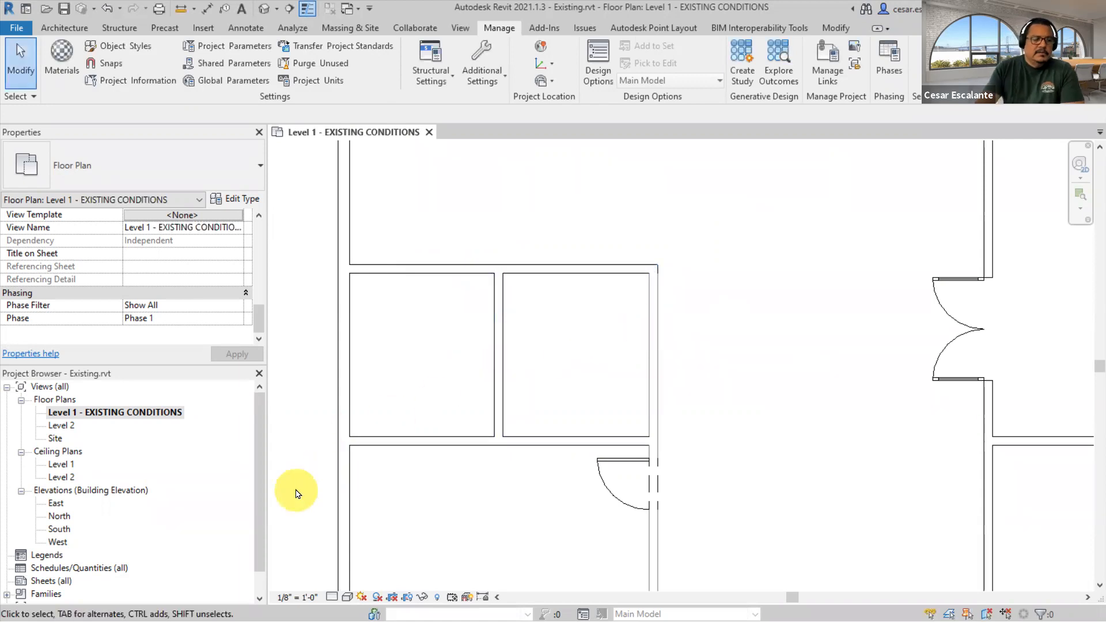
left_click(304, 521)
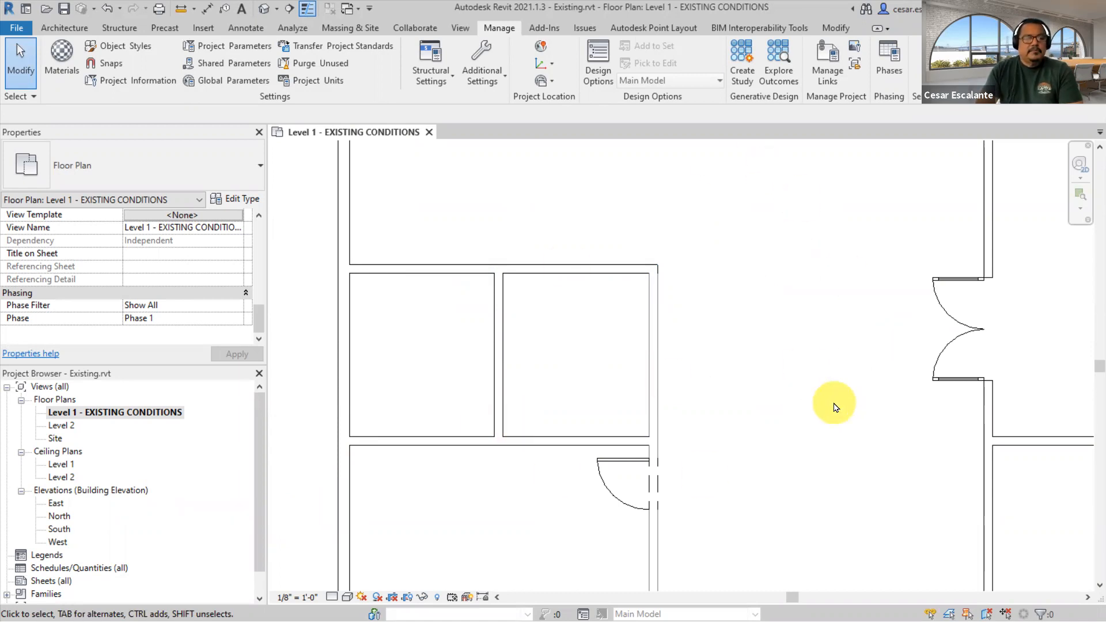
- Select all the building's elements in the Level 1 - EXISTING CONDITIONS floor plan
scroll(835, 407, "down", 1)
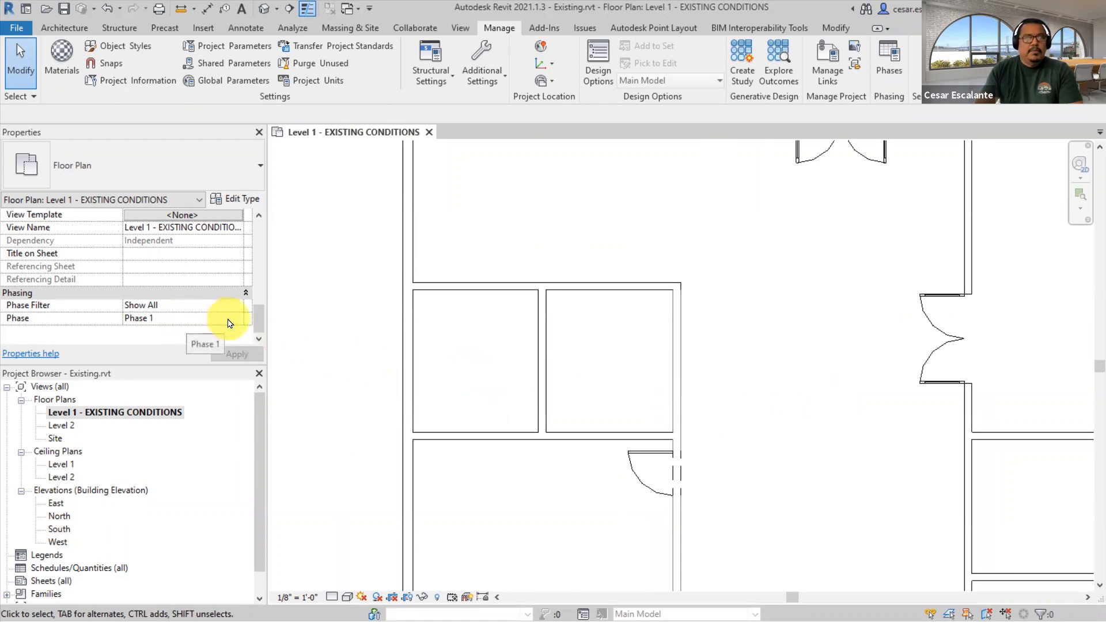
scroll(663, 406, "down", 3)
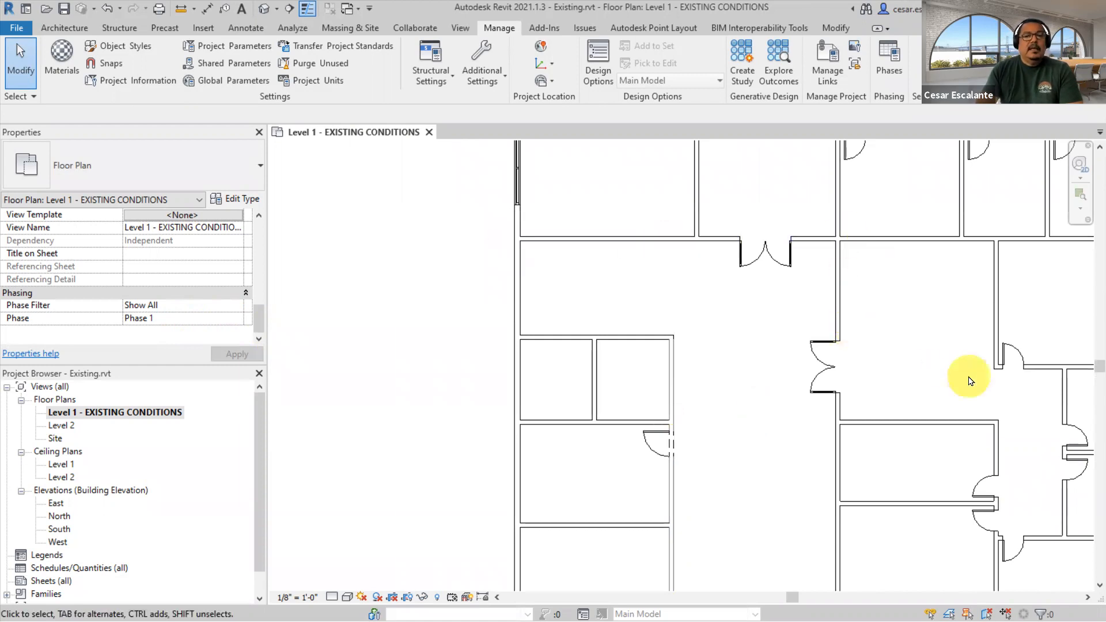
middle_click_drag(906, 331, 733, 309)
scroll(731, 321, "down", 2)
scroll(741, 365, "up", 3)
middle_click_drag(722, 431, 741, 457)
scroll(790, 493, "down", 2)
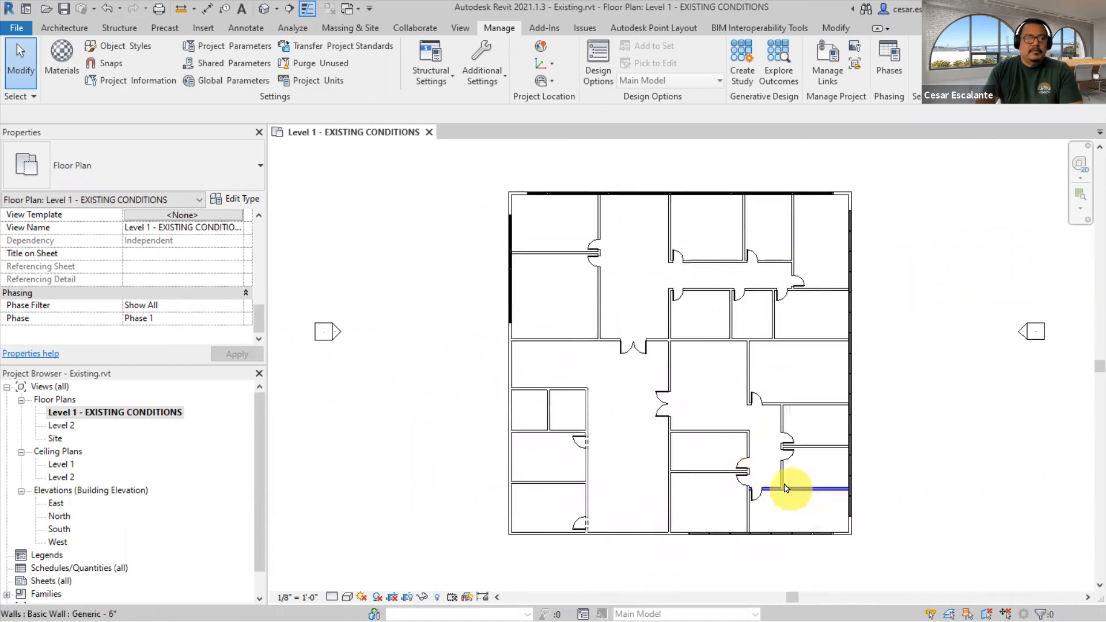
left_click_drag(469, 164, 979, 599)
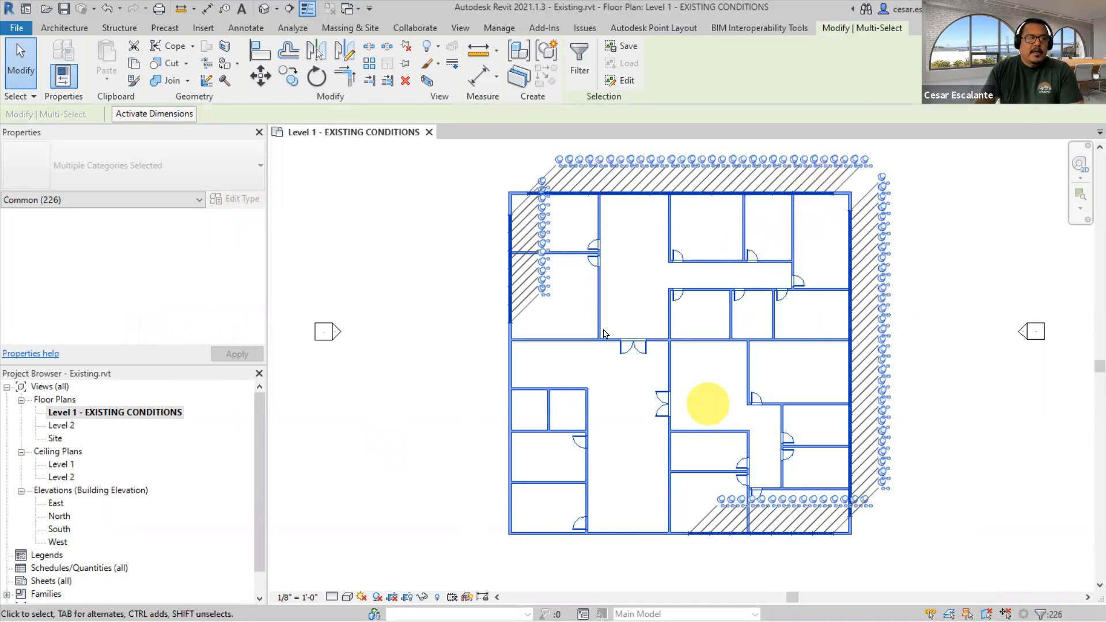
- Highlight the multi-category selection in the properties with screen markup
key("ctrl+2")
left_click_drag(79, 184, 26, 217)
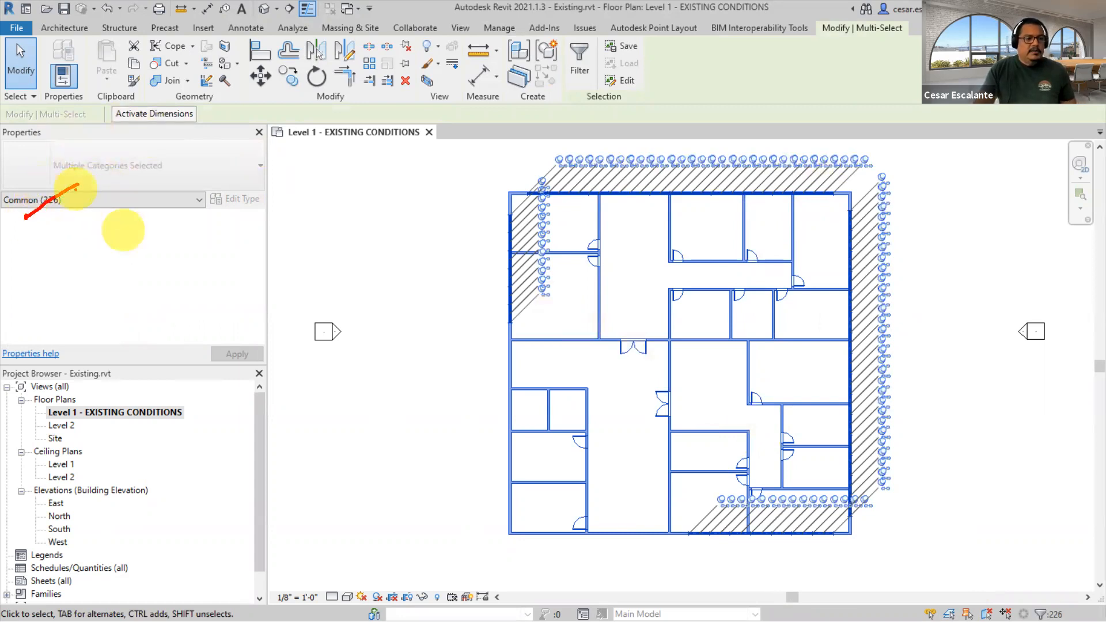
- Show only the Walls category of the selected elements and look through its properties for the phase settings
key("Escape")
left_click(81, 202)
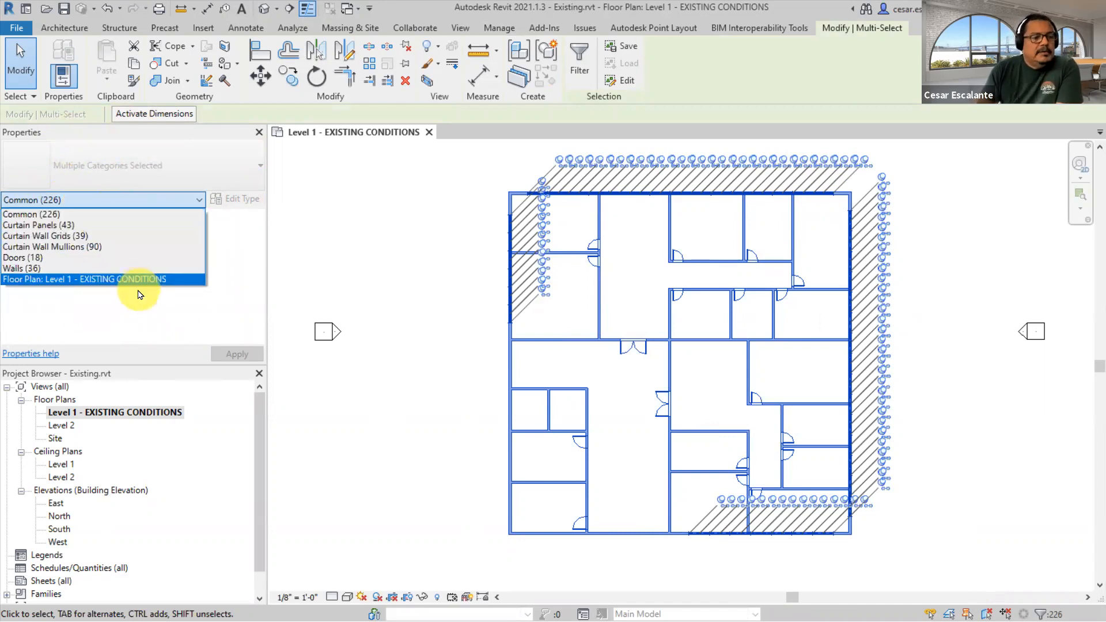
left_click(38, 272)
left_click_drag(259, 273, 259, 339)
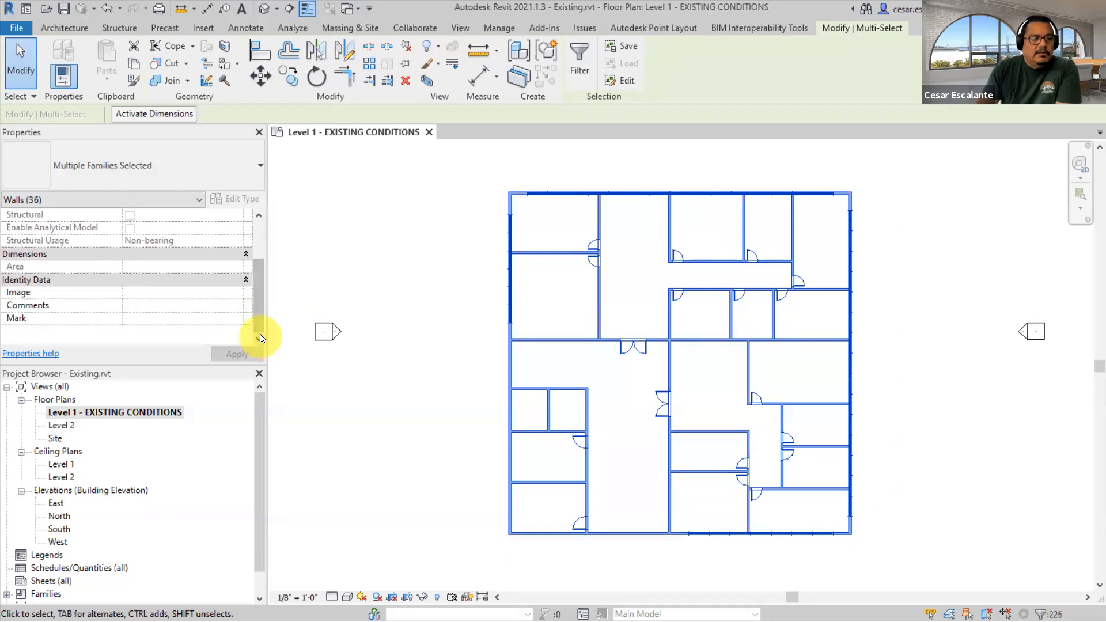
mouse_move(257, 288)
left_mouse_down()
mouse_move(257, 254)
mouse_move(263, 306)
left_mouse_up()
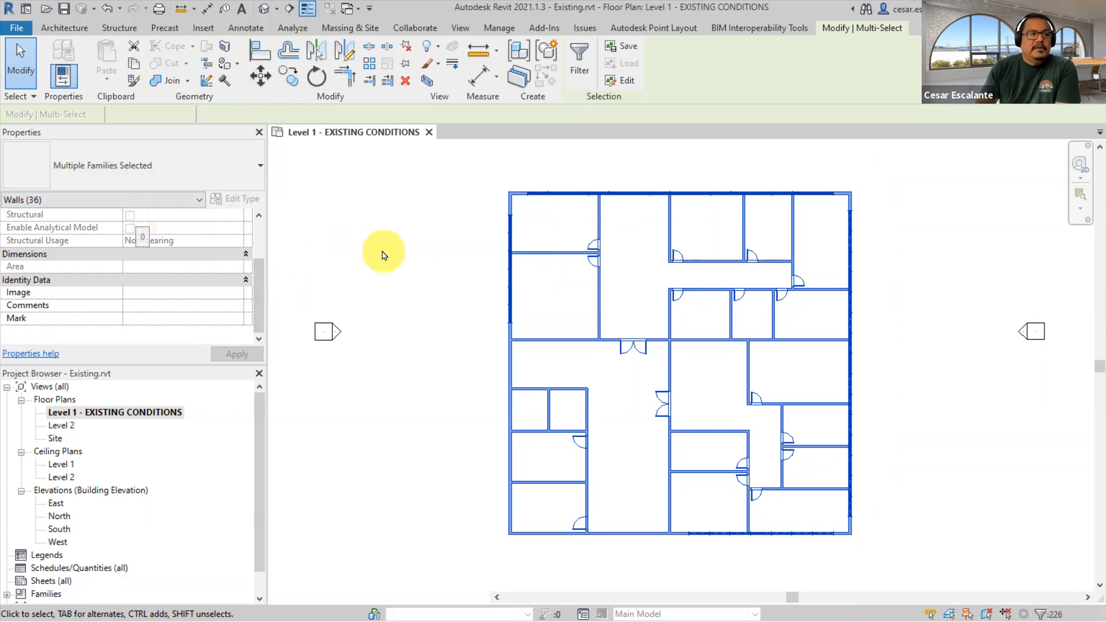
- Review the categories included in the current selection with the Filter tool and leave them all checked
left_click(580, 60)
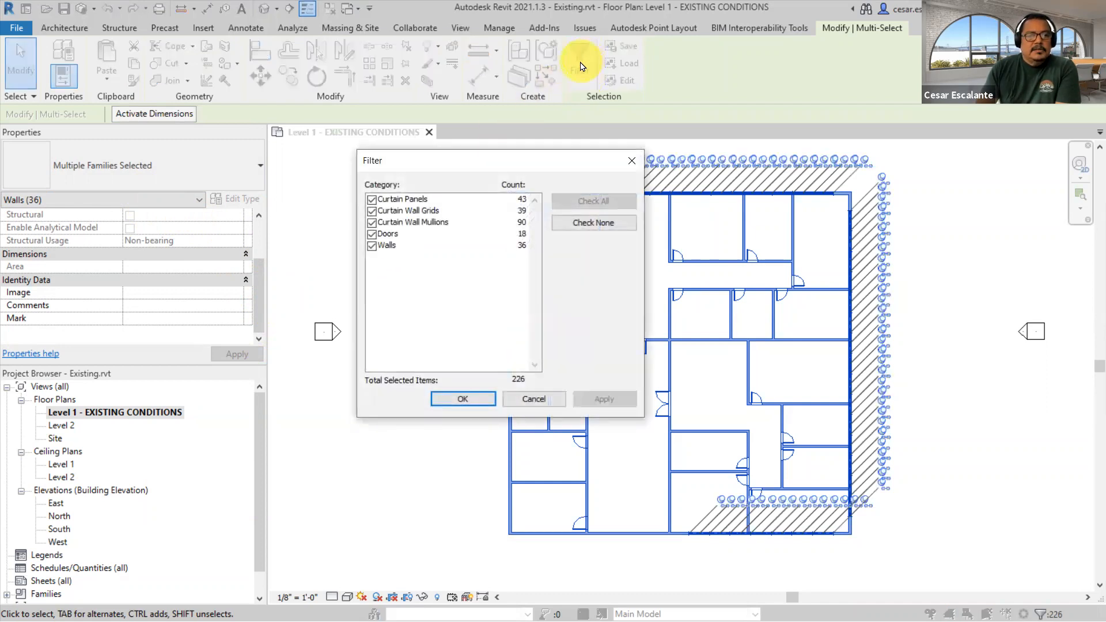
left_click(547, 399)
left_click(477, 398)
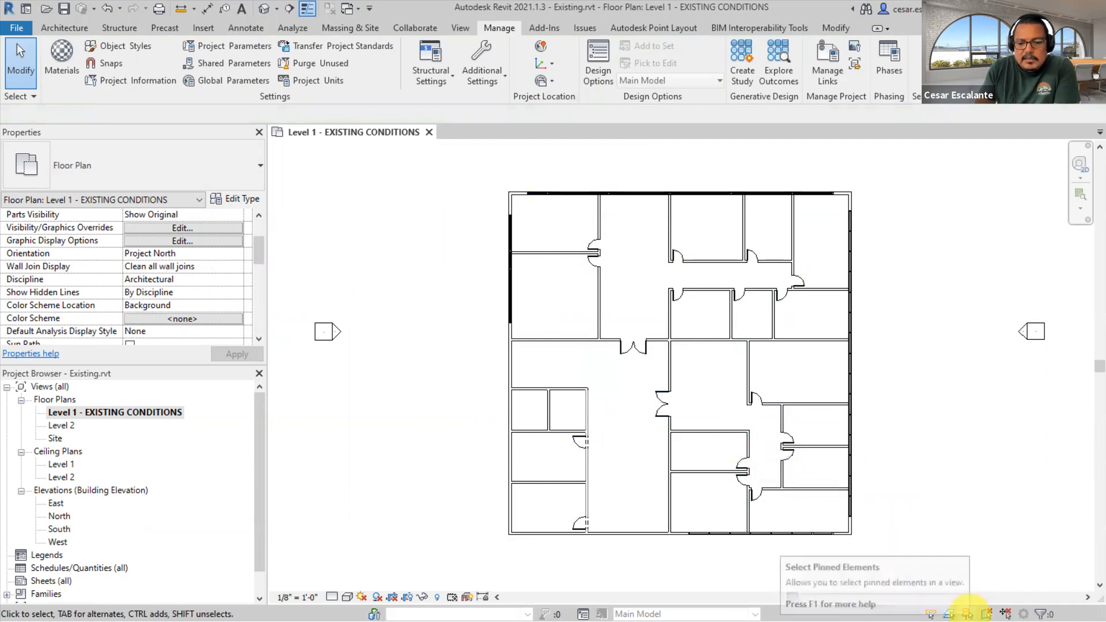
- Select the whole floor plan, toggle the Select Pinned Elements option, and clear the selection
left_click_drag(443, 159, 930, 573)
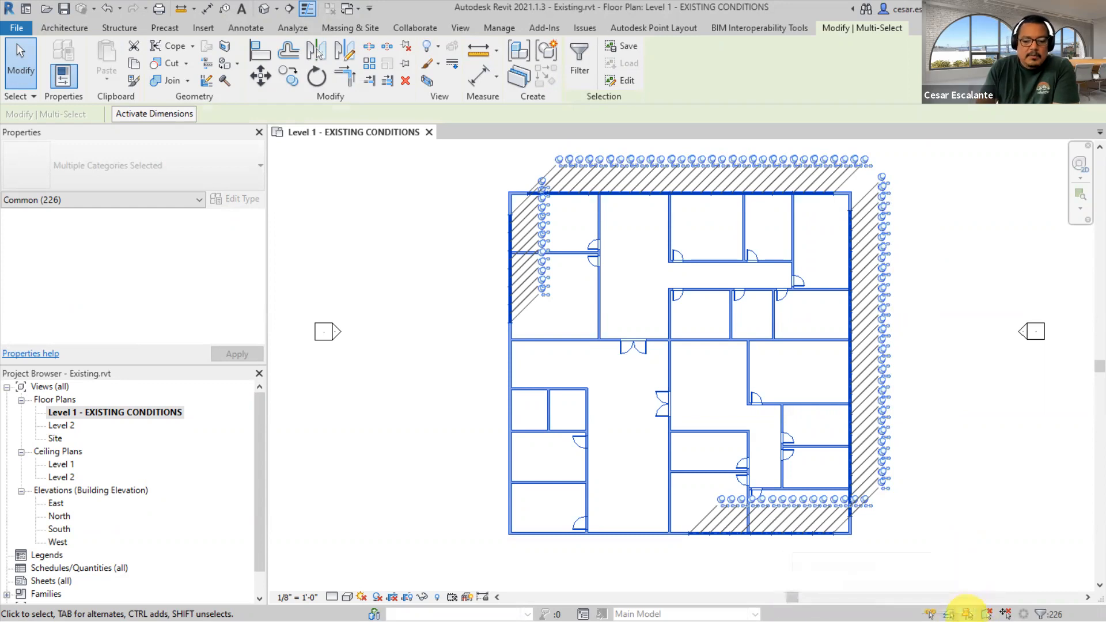
left_click(967, 612)
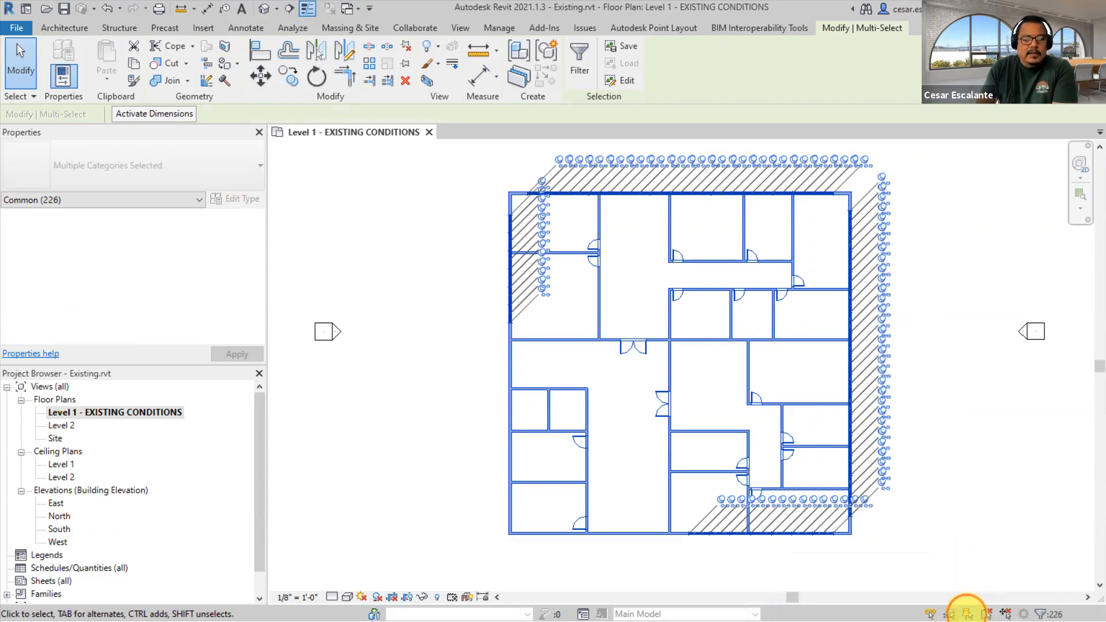
left_click_drag(904, 364, 836, 343)
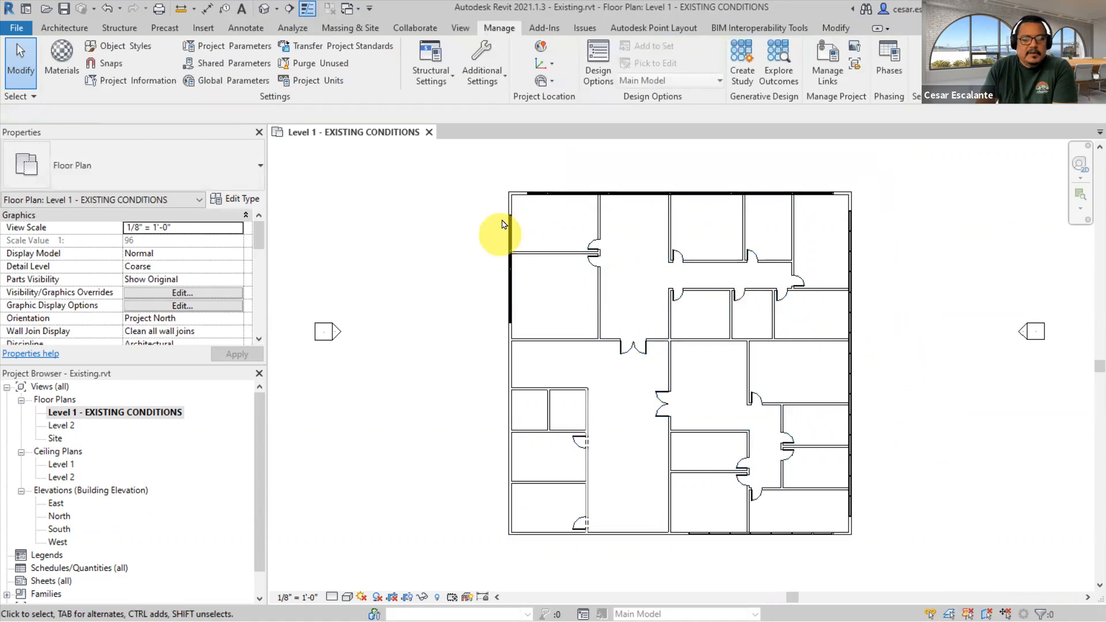
- Select all instances of the Generic - 6" wall in the entire project, starting from the horizontal wall with the double door
scroll(567, 260, "up", 2)
scroll(568, 261, "down", 2)
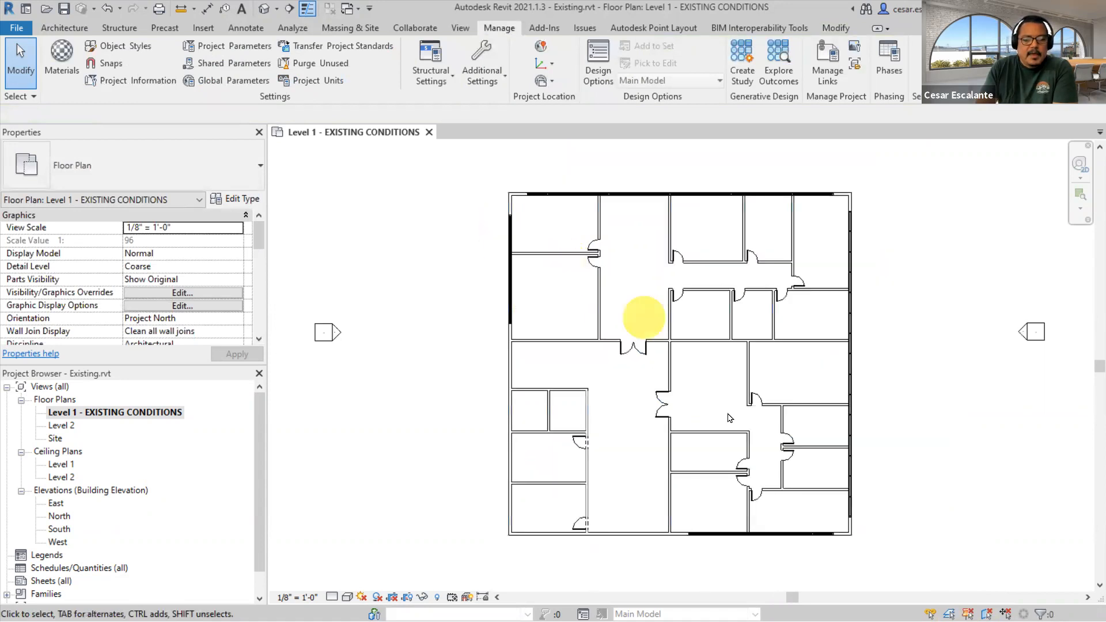
mouse_move(467, 156)
left_mouse_down()
mouse_move(876, 489)
mouse_move(933, 582)
mouse_move(911, 437)
mouse_move(461, 148)
left_mouse_up()
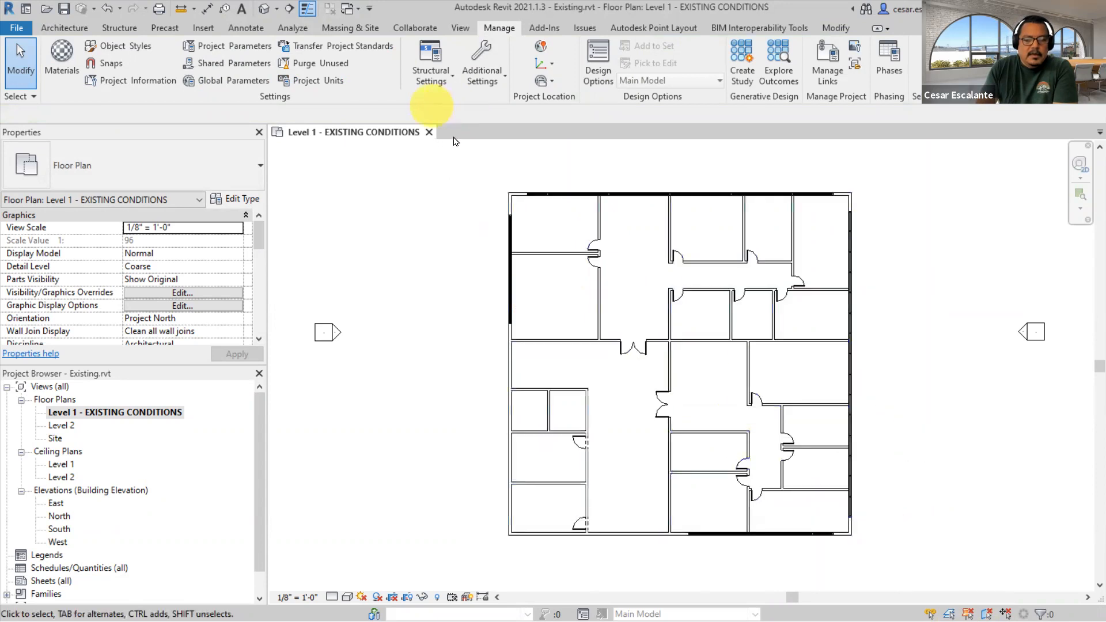
scroll(539, 326, "up", 2)
left_click(543, 353)
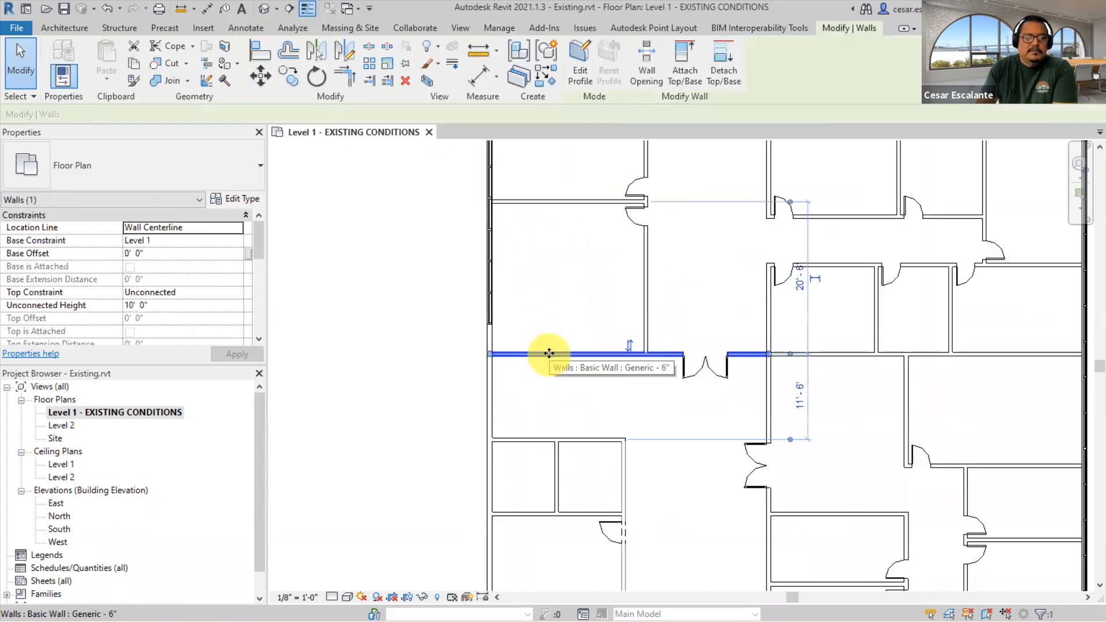
right_click(549, 359)
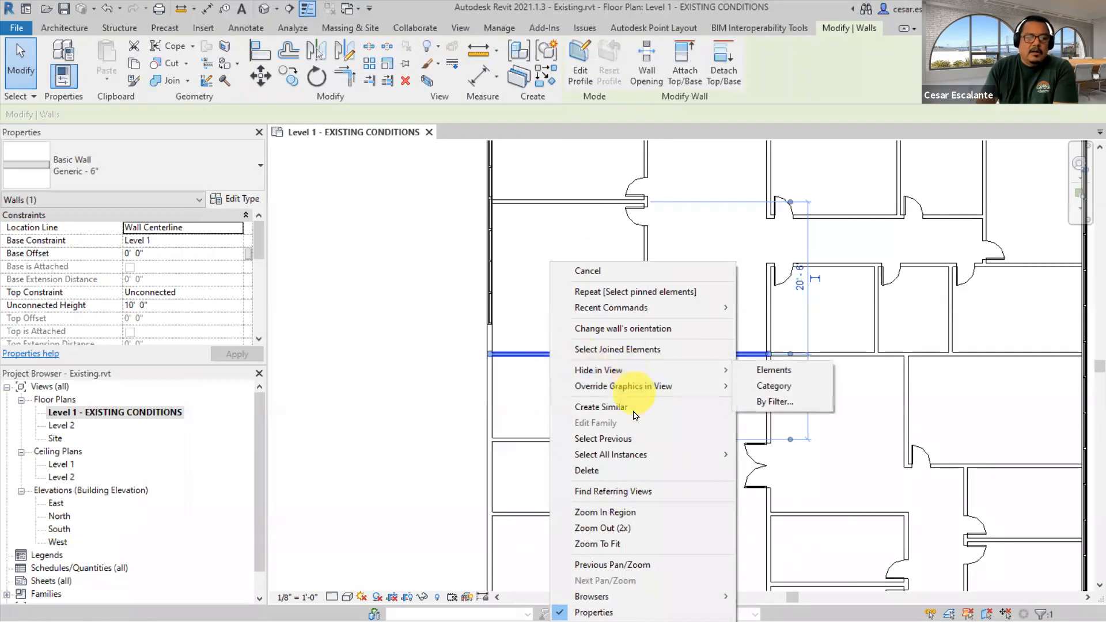
mouse_move(643, 457)
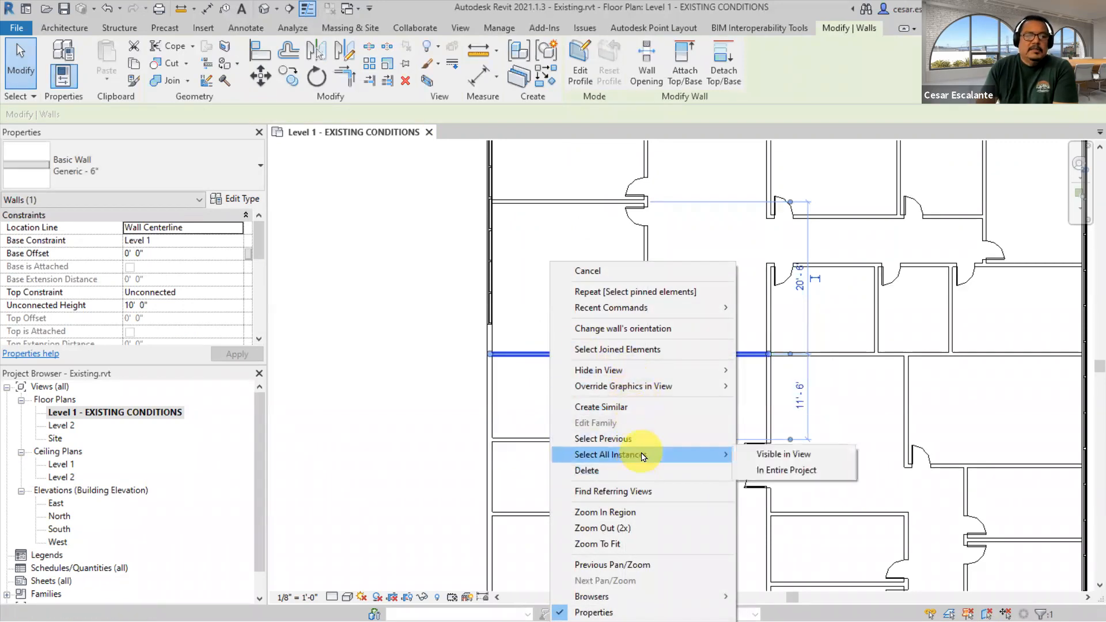
left_click(791, 471)
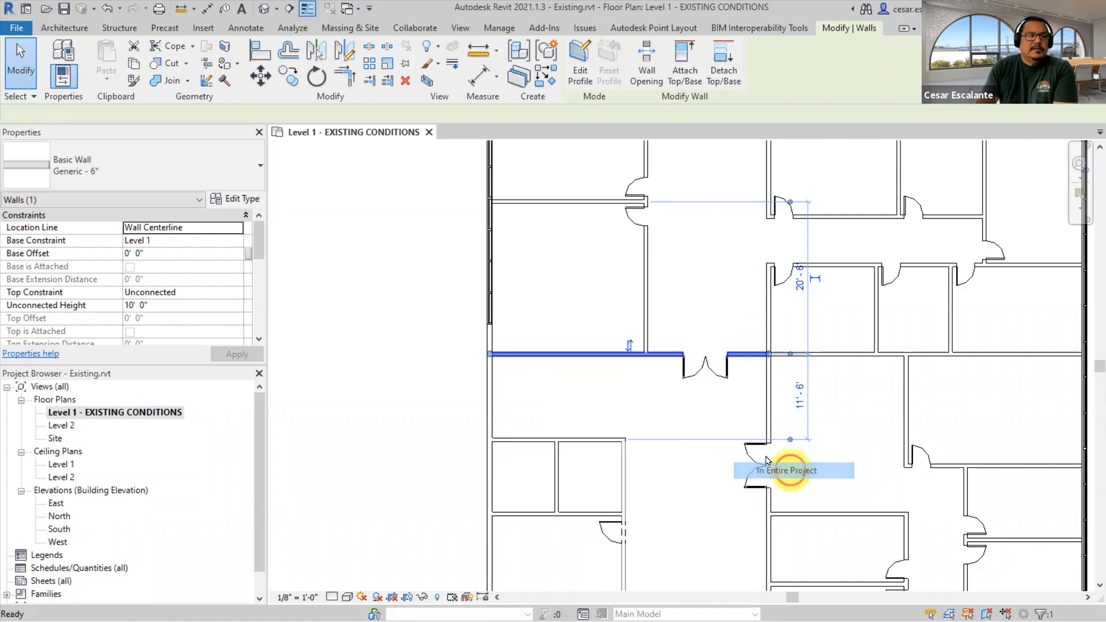
scroll(575, 380, "down", 3)
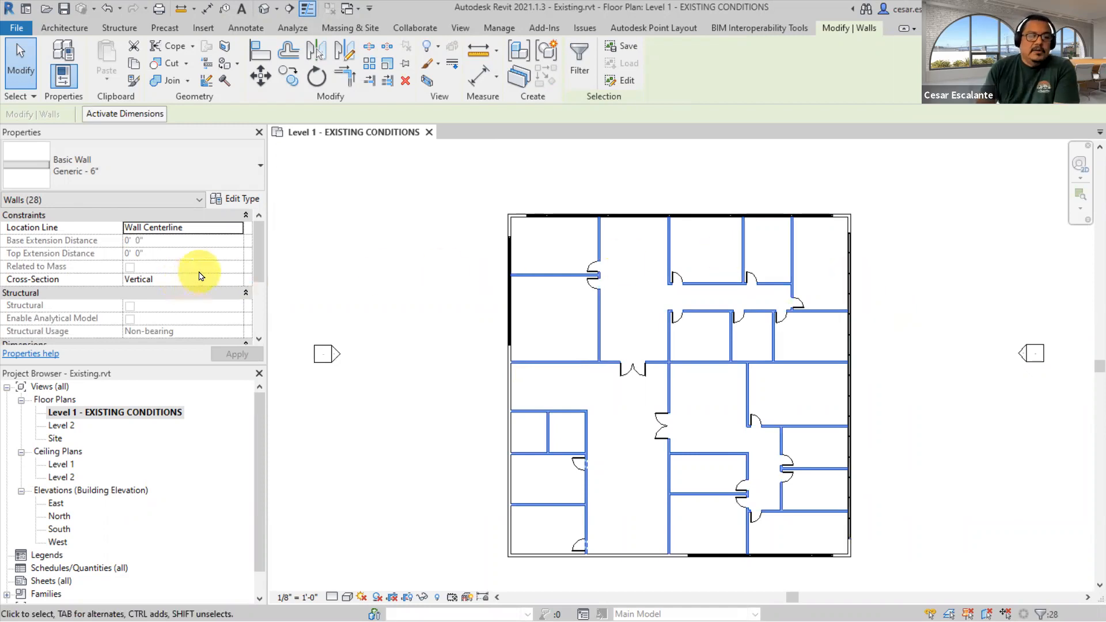
- Collapse the Constraints group and look through the remaining properties of the selected walls
mouse_move(258, 267)
left_mouse_down()
mouse_move(259, 324)
mouse_move(261, 246)
left_mouse_up()
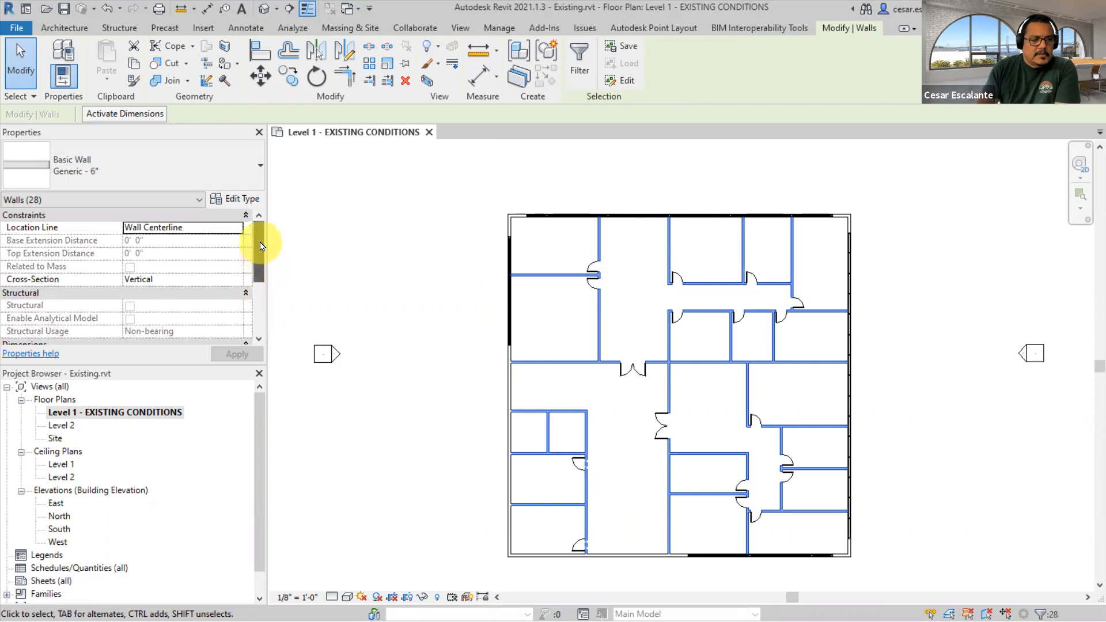
left_click(243, 217)
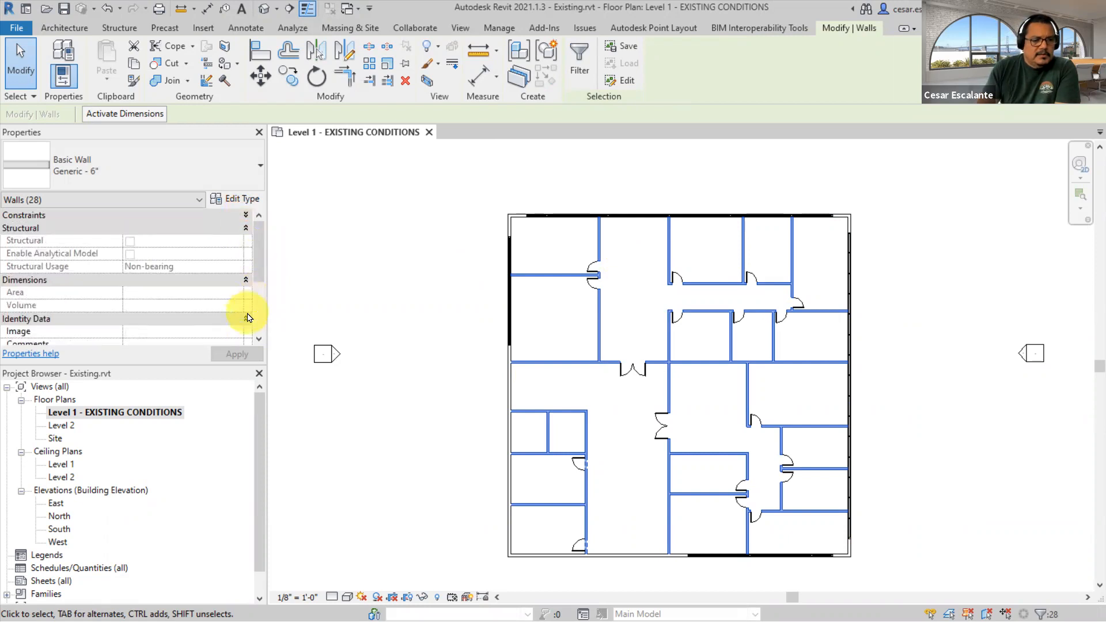
scroll(248, 317, "down", 2)
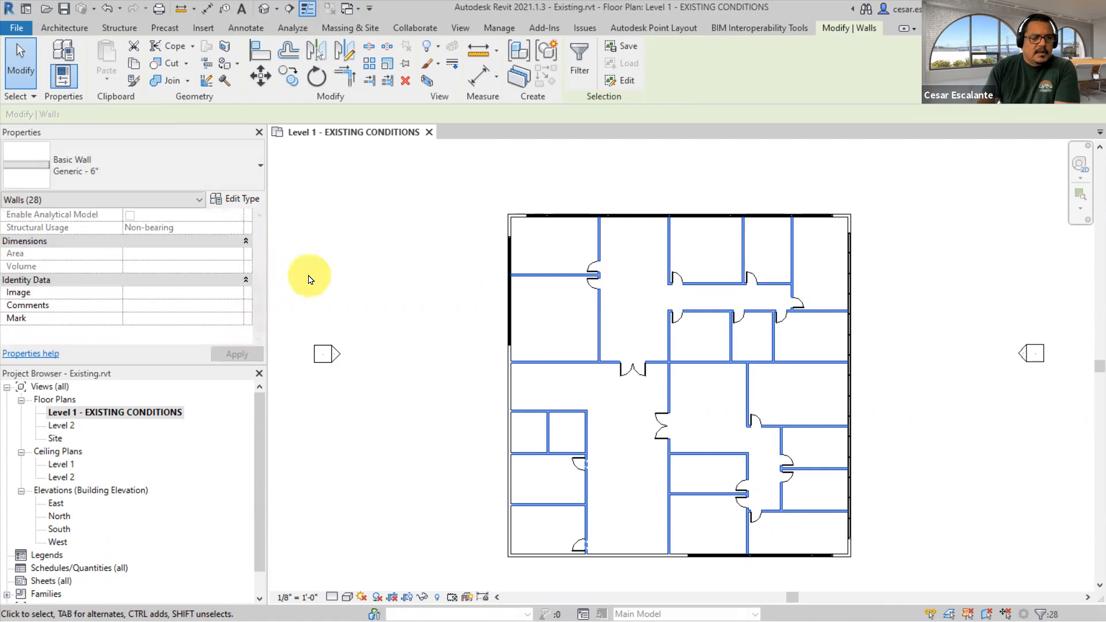
- Undock the Properties palette as a floating window and select the upper vertical interior wall to view its phasing
left_click(285, 267)
left_click_drag(135, 134, 347, 154)
left_click(599, 323)
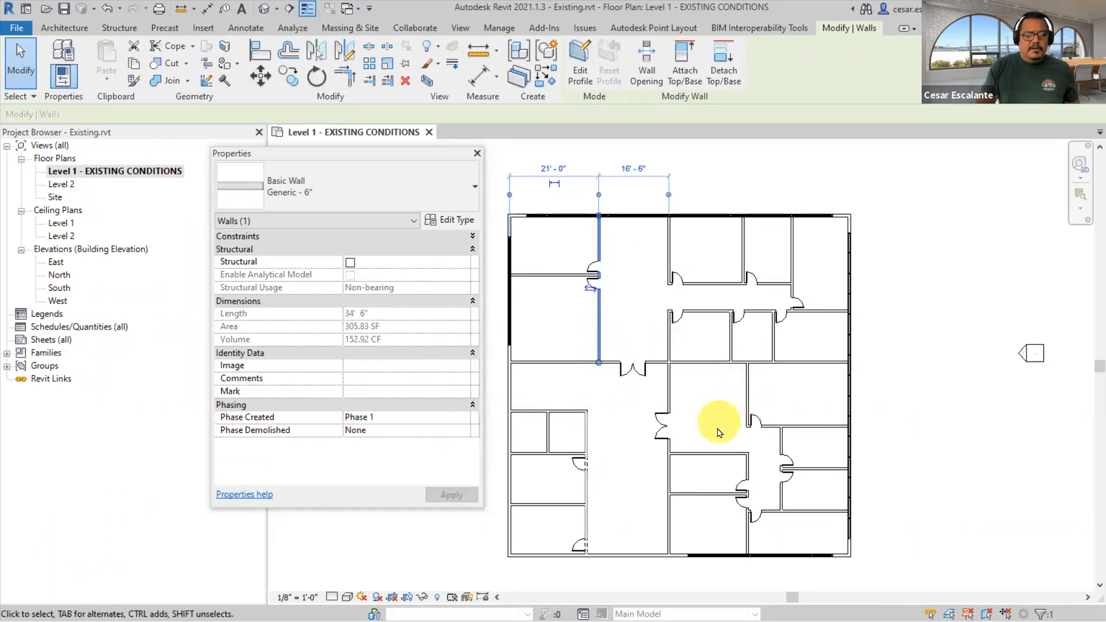
- Select the interior walls and doors with a crossing window and show only the Walls properties
left_click(806, 524)
left_click_drag(801, 517, 557, 255)
left_click_drag(821, 541, 539, 249)
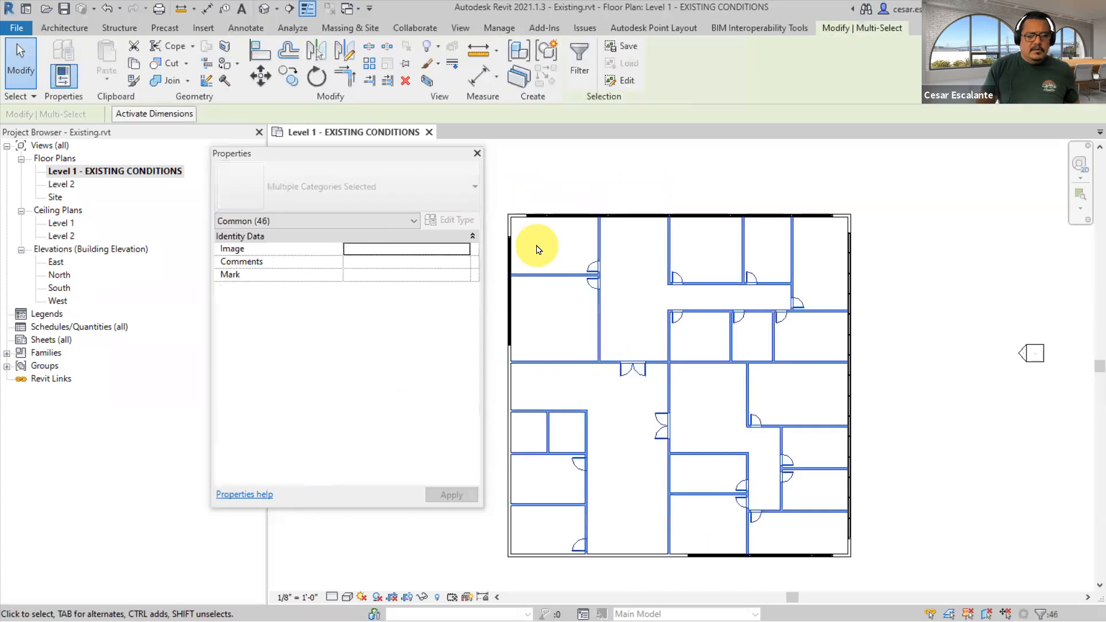
left_click(470, 236)
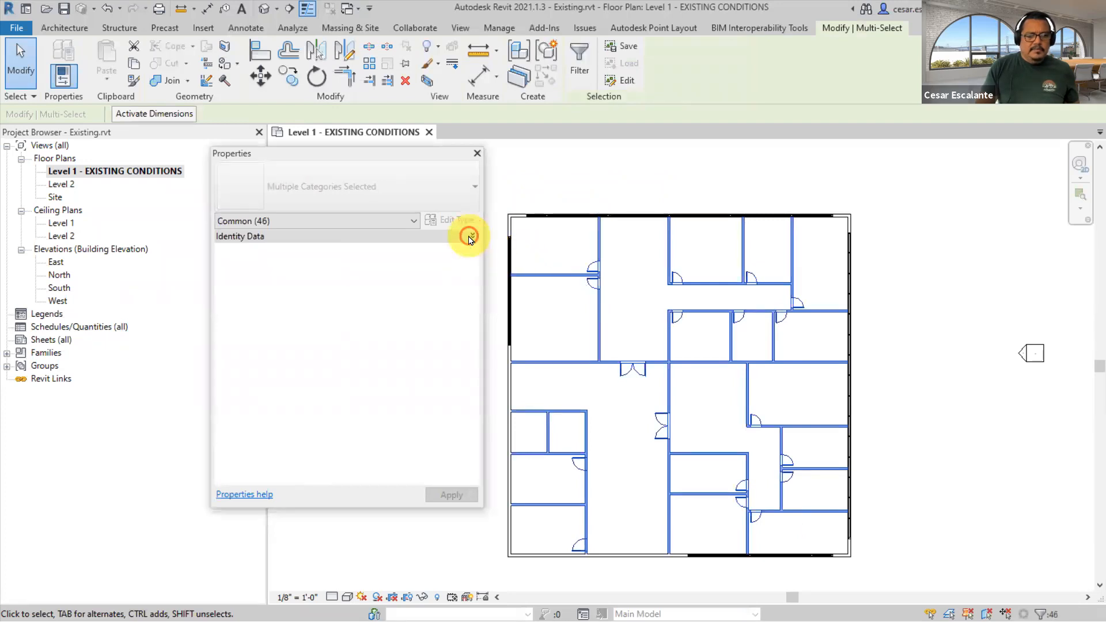
left_click(470, 238)
left_click(371, 223)
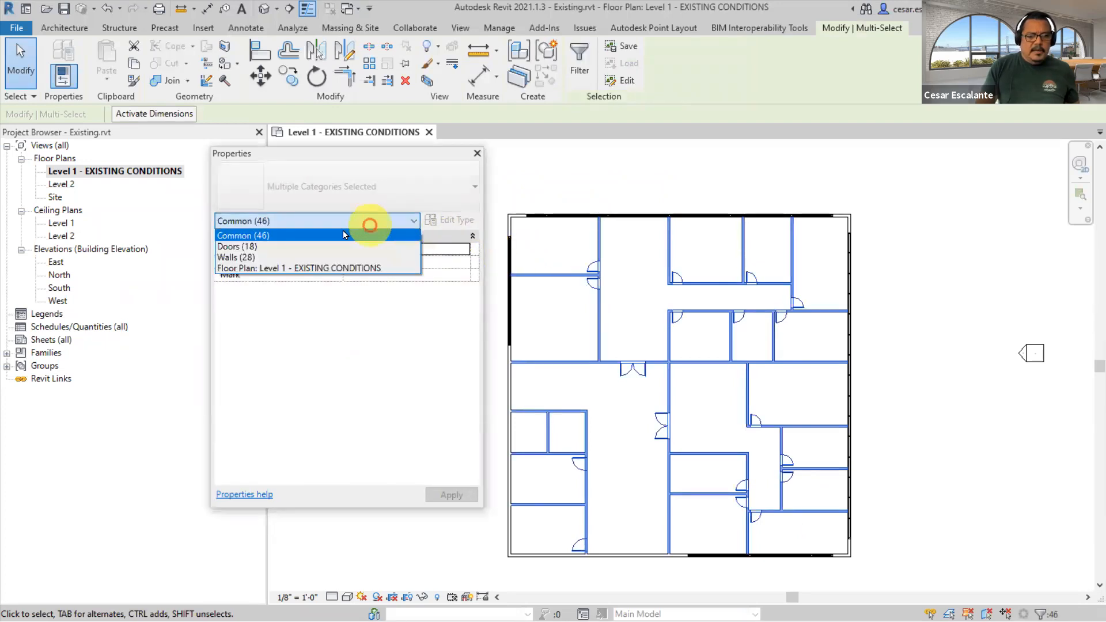
left_click(244, 258)
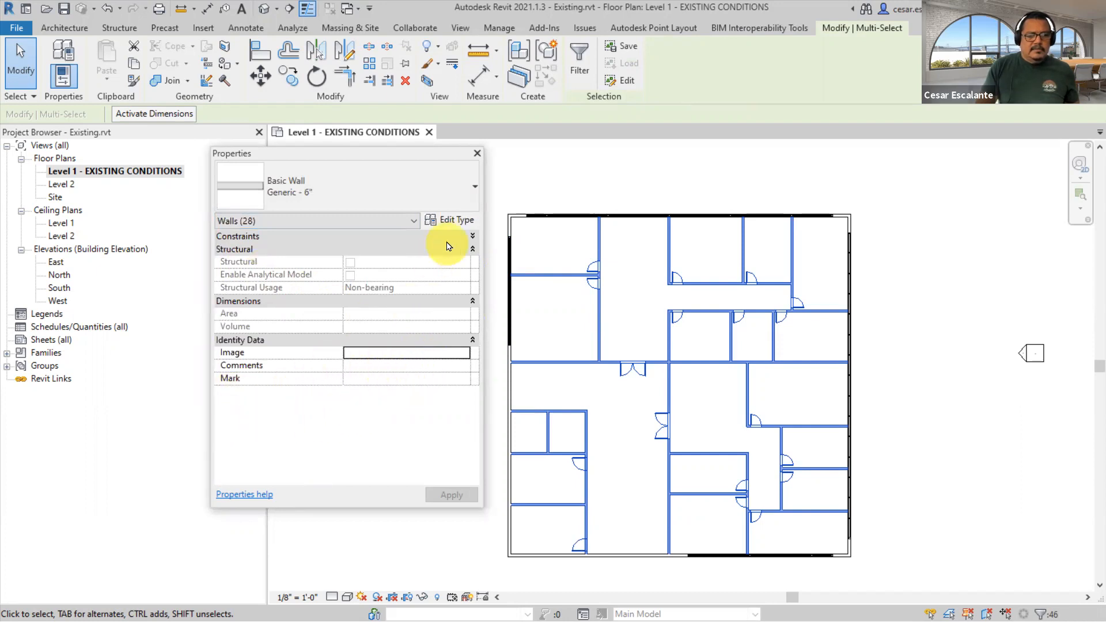
- Reselect the interior walls and doors with a crossing window and filter the selection down to Walls only
left_click(710, 524)
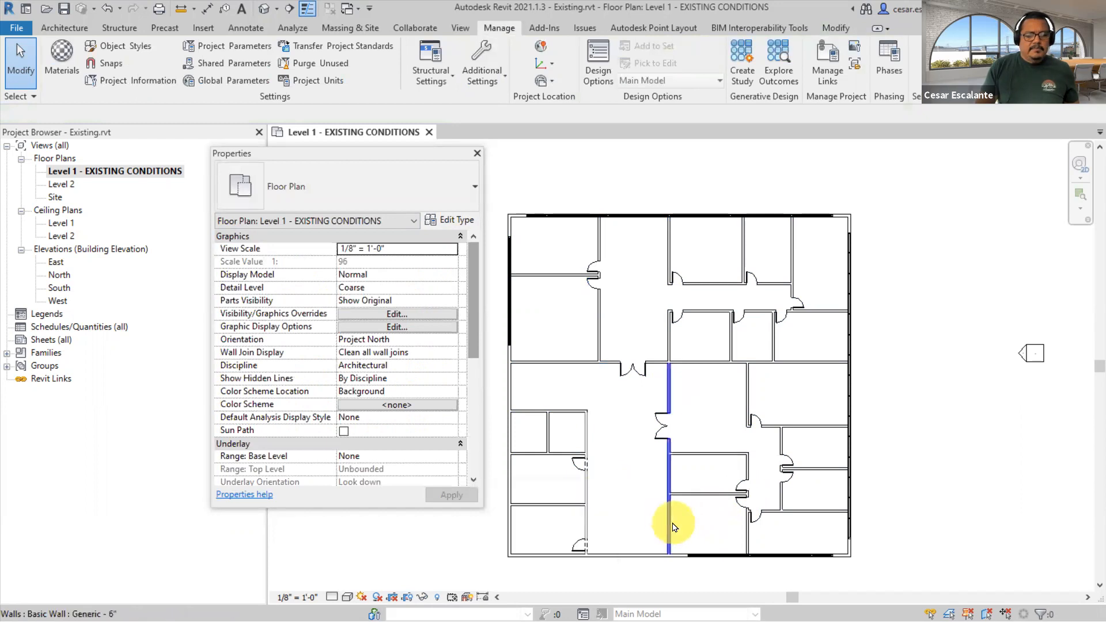
left_click(747, 522)
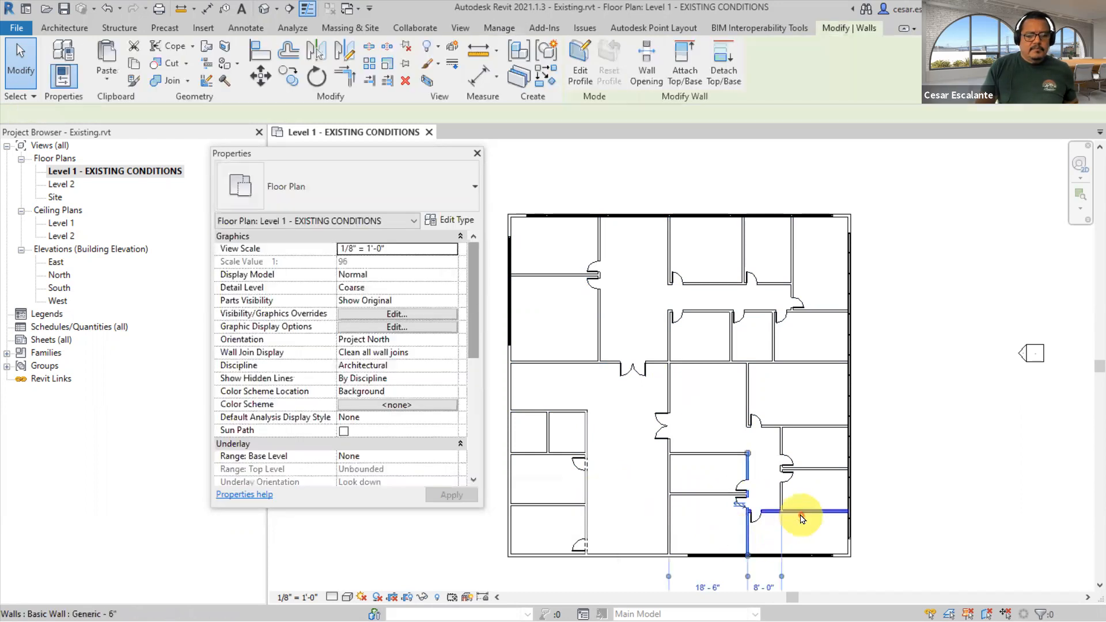
left_click(809, 535)
left_click_drag(811, 535, 547, 260)
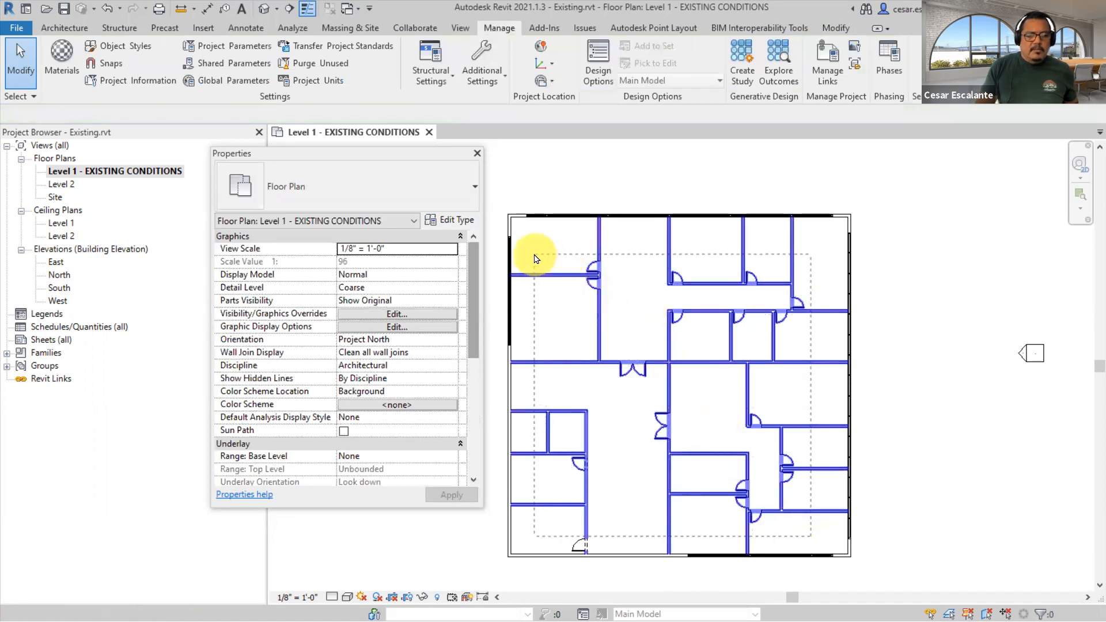
left_click_drag(543, 264, 554, 230)
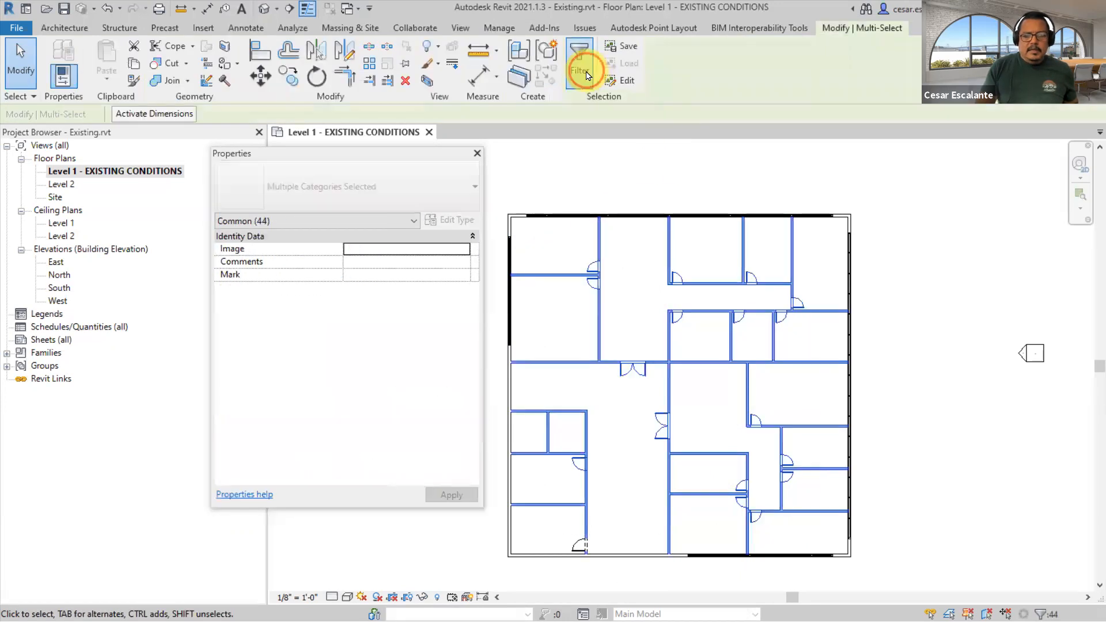
left_click(580, 69)
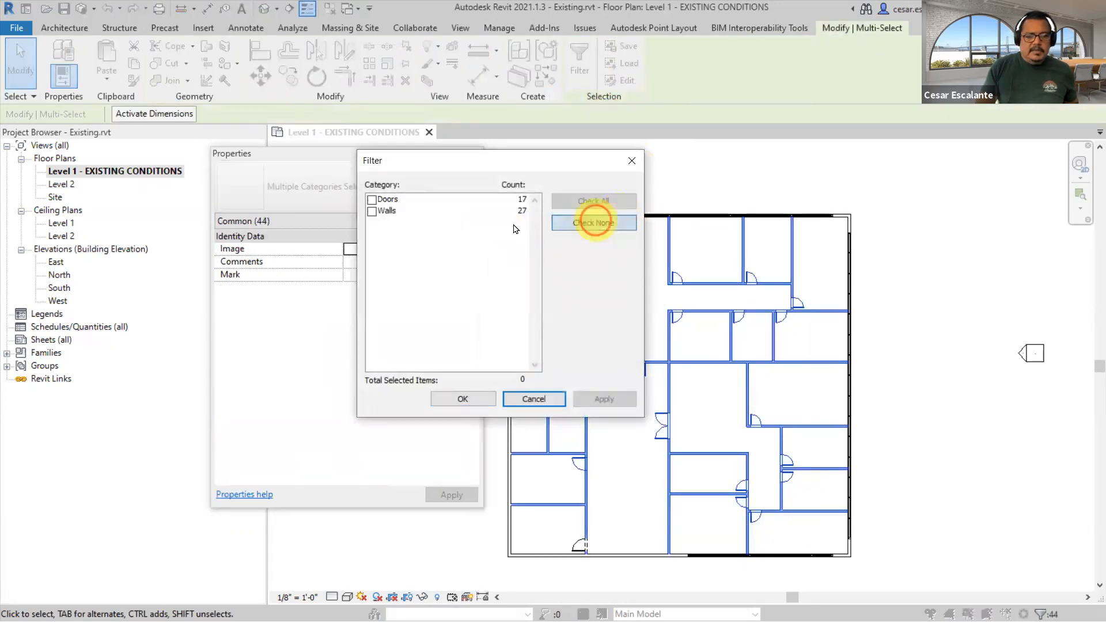
left_click(593, 222)
left_click(372, 211)
left_click(604, 399)
left_click(466, 400)
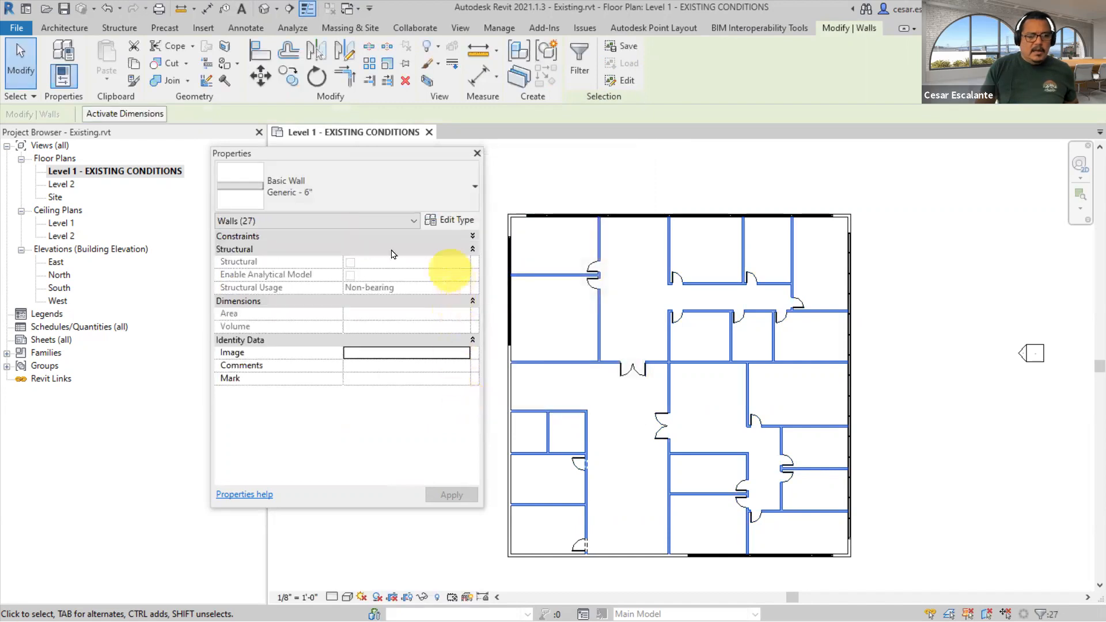
left_click(472, 236)
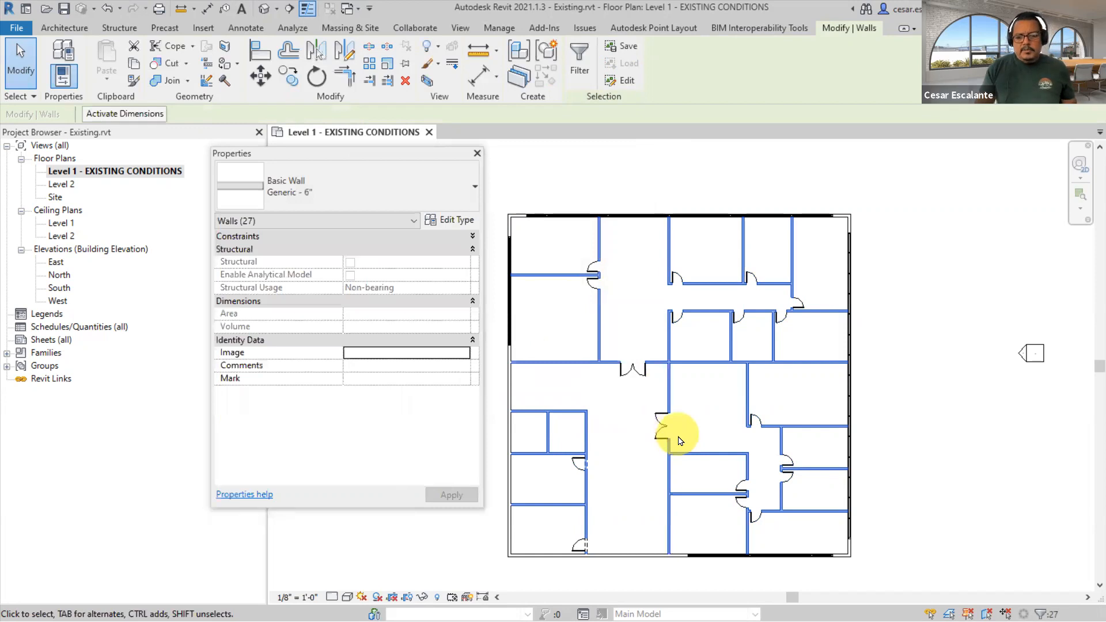
- Select the interior walls around the lower-right rooms one by one to check their phasing, and clear the selection
left_click(822, 536)
left_click(739, 531)
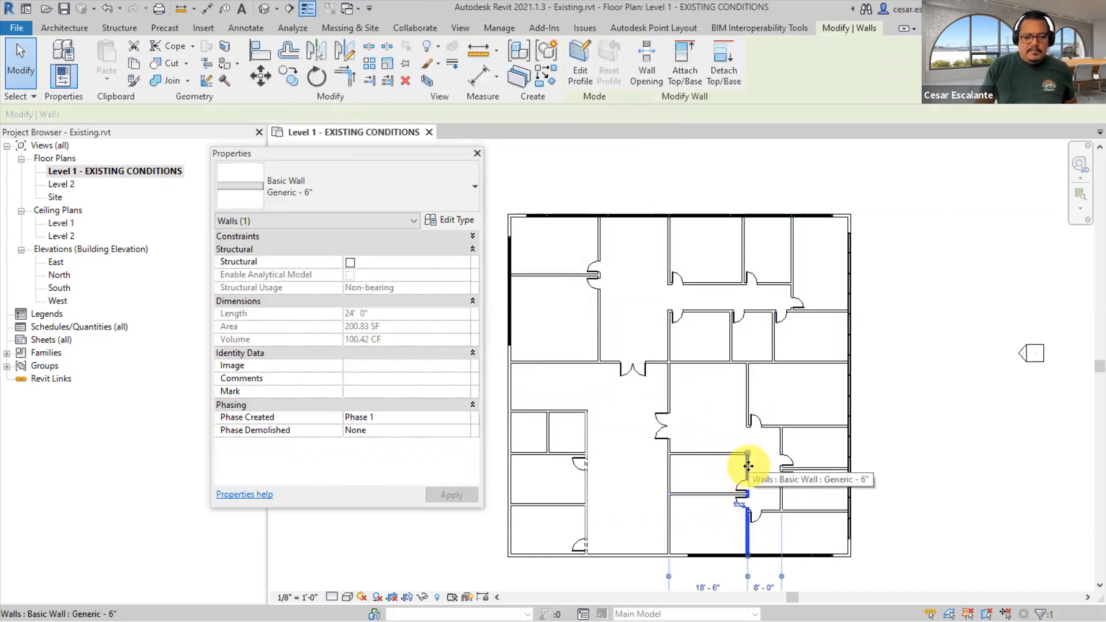
left_click(711, 454, "ctrl")
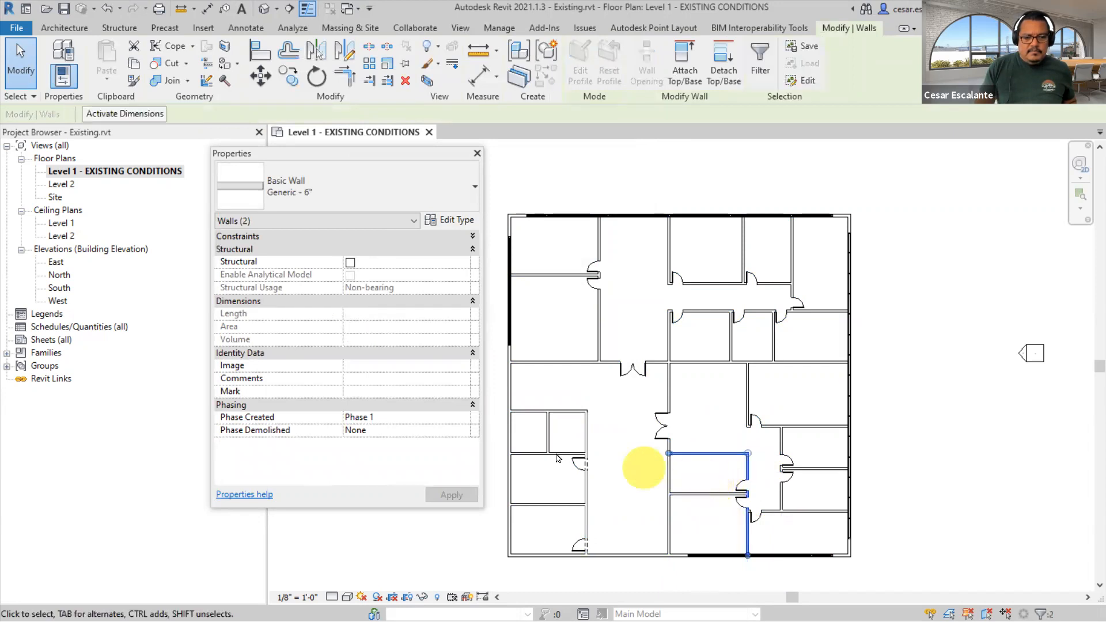
left_click(703, 493, "ctrl")
left_click(668, 518, "ctrl")
left_click(818, 426, "ctrl")
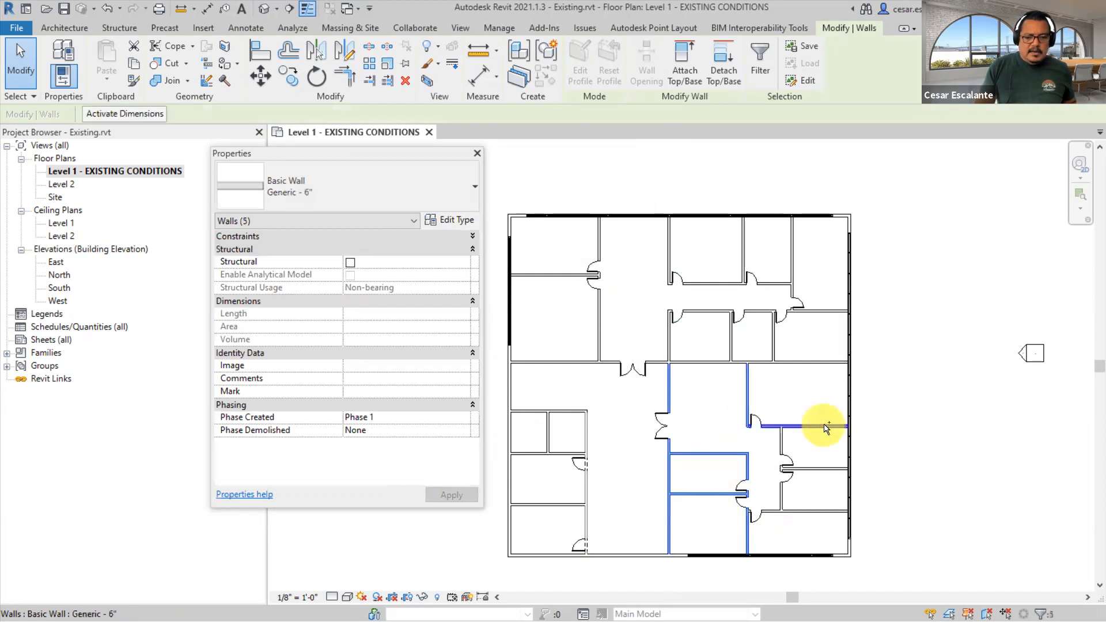
left_click(815, 469, "ctrl")
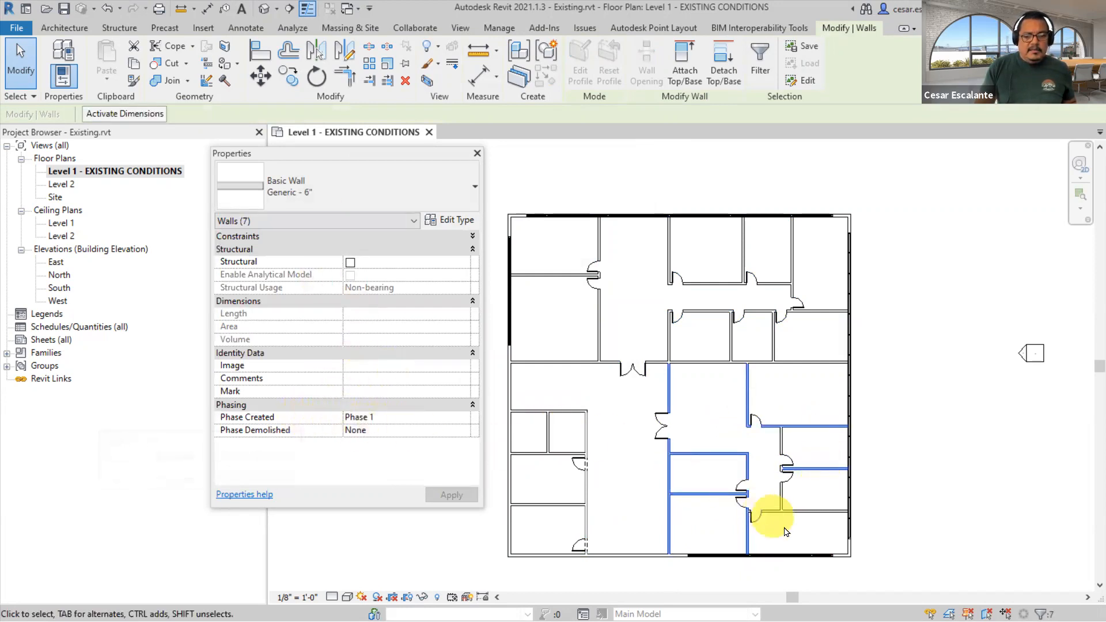
left_click(793, 511, "ctrl")
left_click(780, 484, "ctrl")
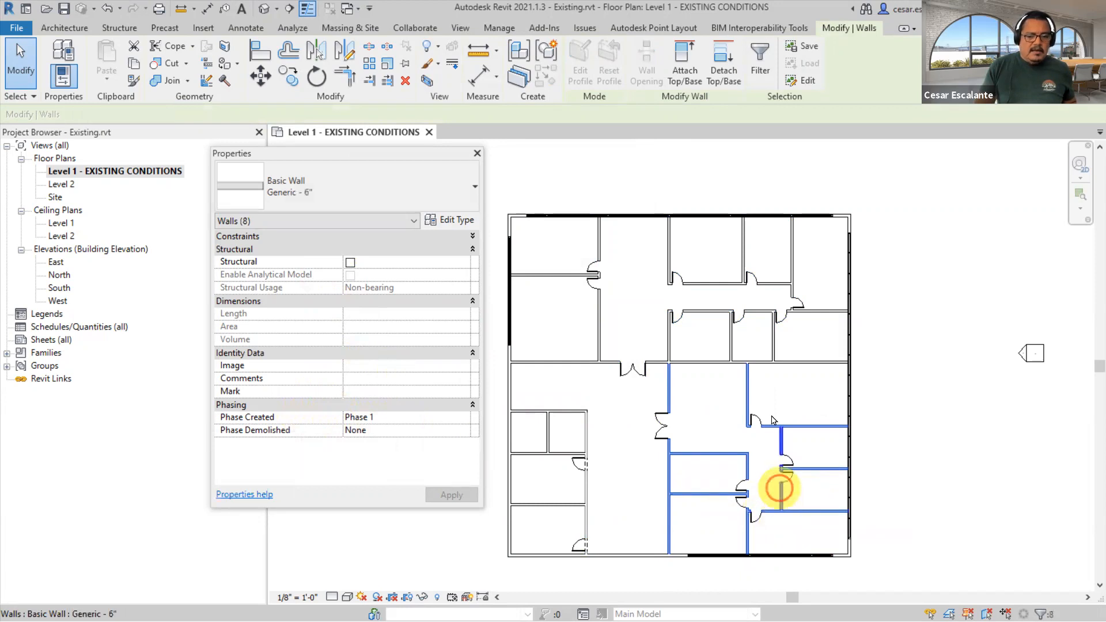
left_click(796, 395)
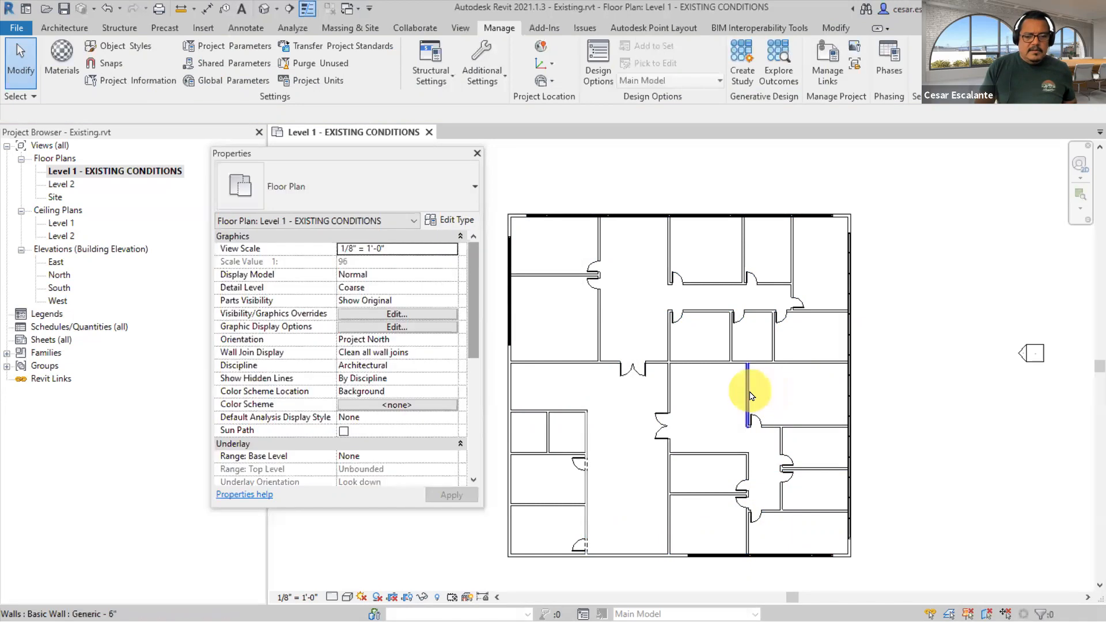
- Try selecting all instances of the Generic - 6" interior wall visible in the view, and clear the selection
left_click(747, 395)
right_click(750, 395)
mouse_move(809, 224)
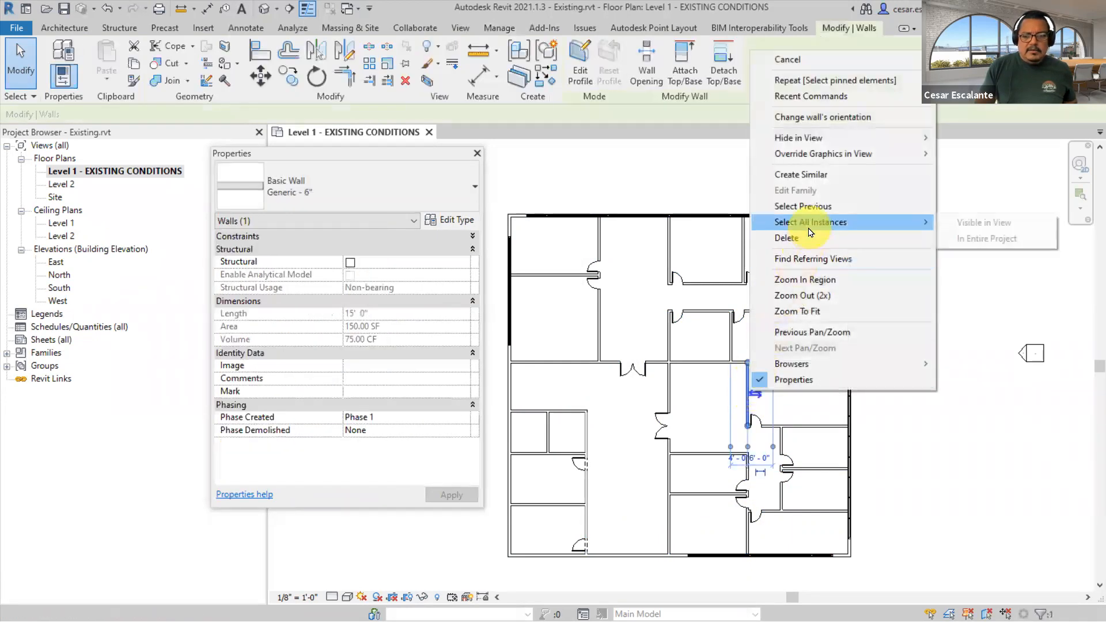
left_click(985, 223)
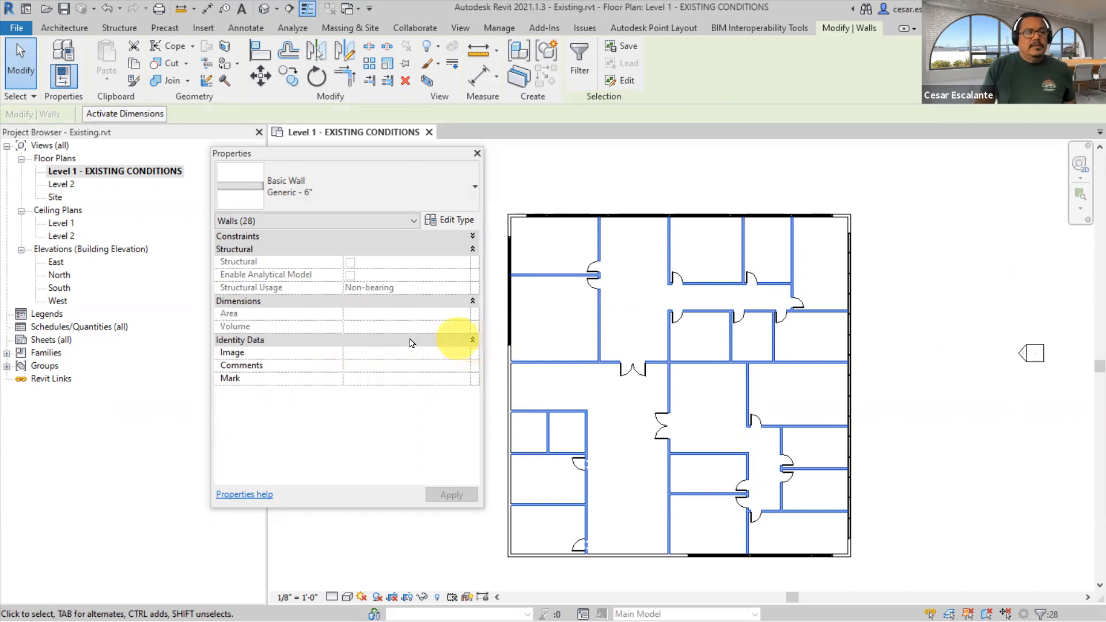
left_click(787, 401)
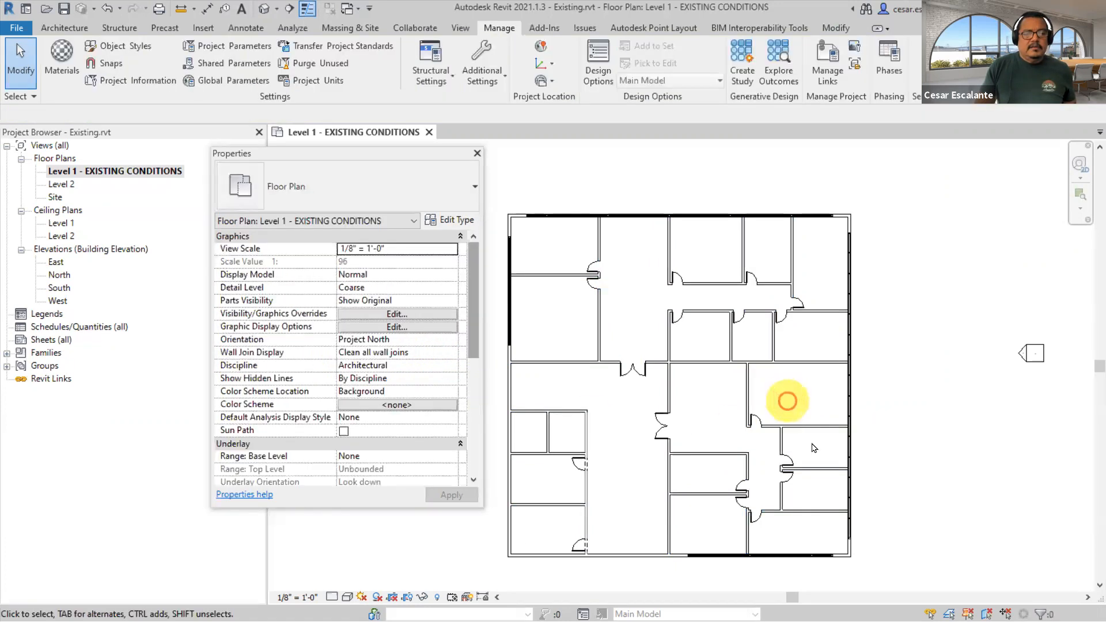
- Select together the interior walls enclosing the rooms along the plan's right side and the upper-middle rooms
left_click(812, 512)
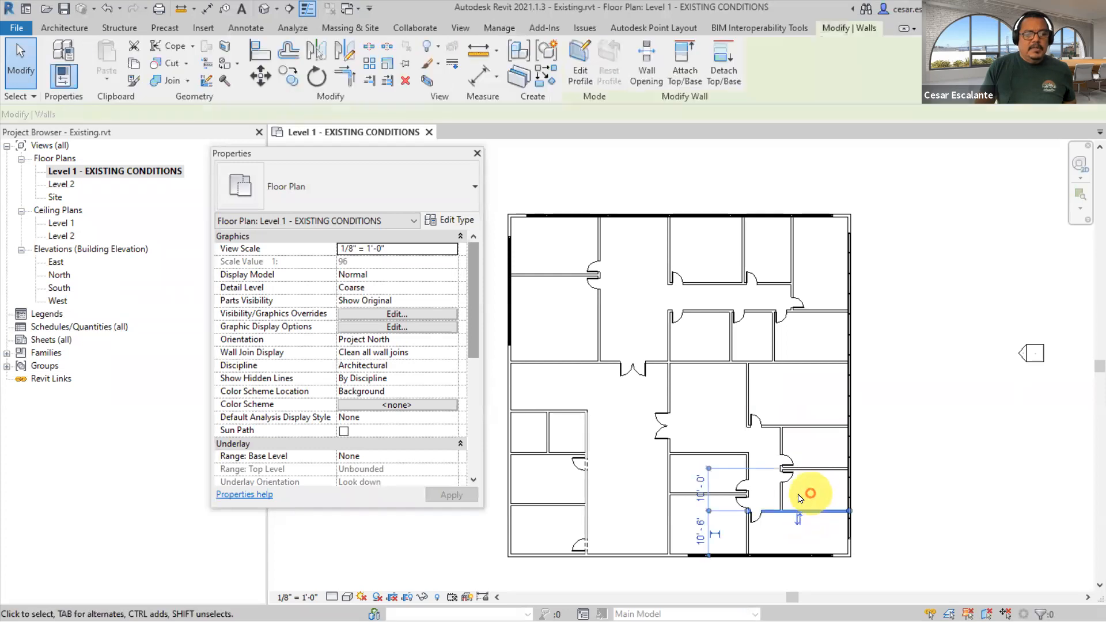
left_click(802, 470, "ctrl")
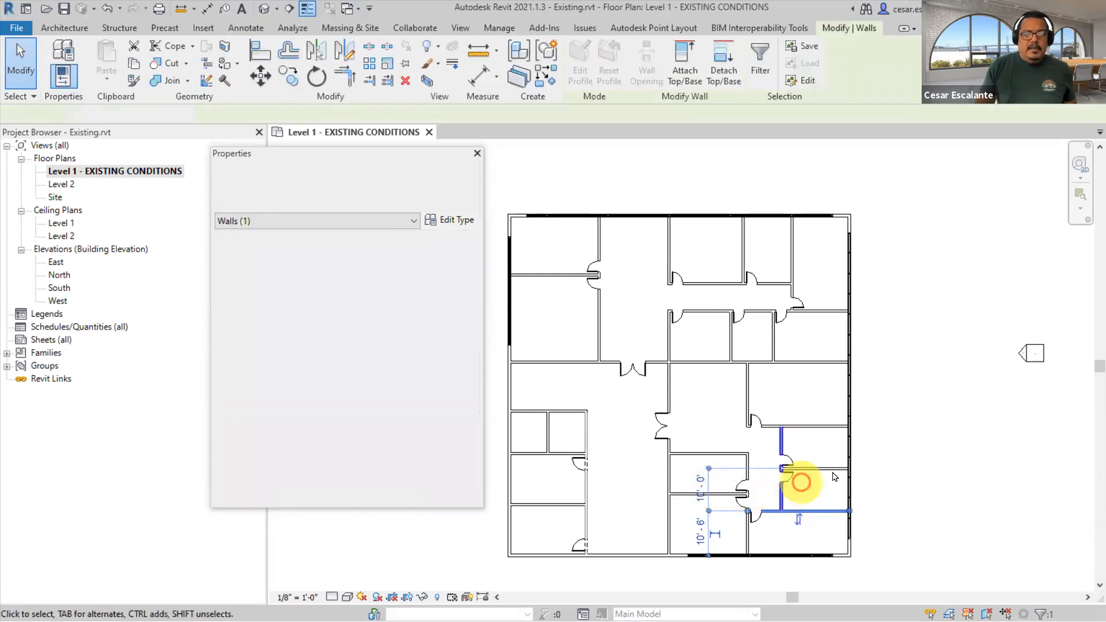
left_click(821, 427, "ctrl")
left_click(747, 392, "ctrl")
left_click(792, 363, "ctrl")
left_click(773, 349, "ctrl")
left_click(755, 312, "ctrl")
left_click(793, 260, "ctrl")
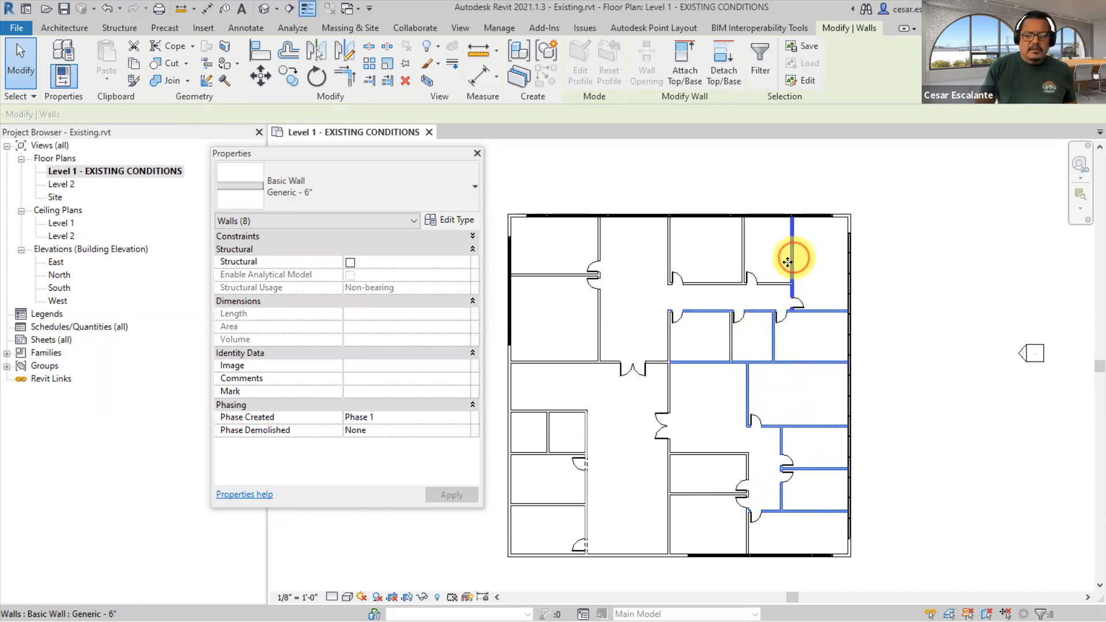
left_click(770, 283, "ctrl")
left_click(744, 253, "ctrl")
left_click(669, 252, "ctrl")
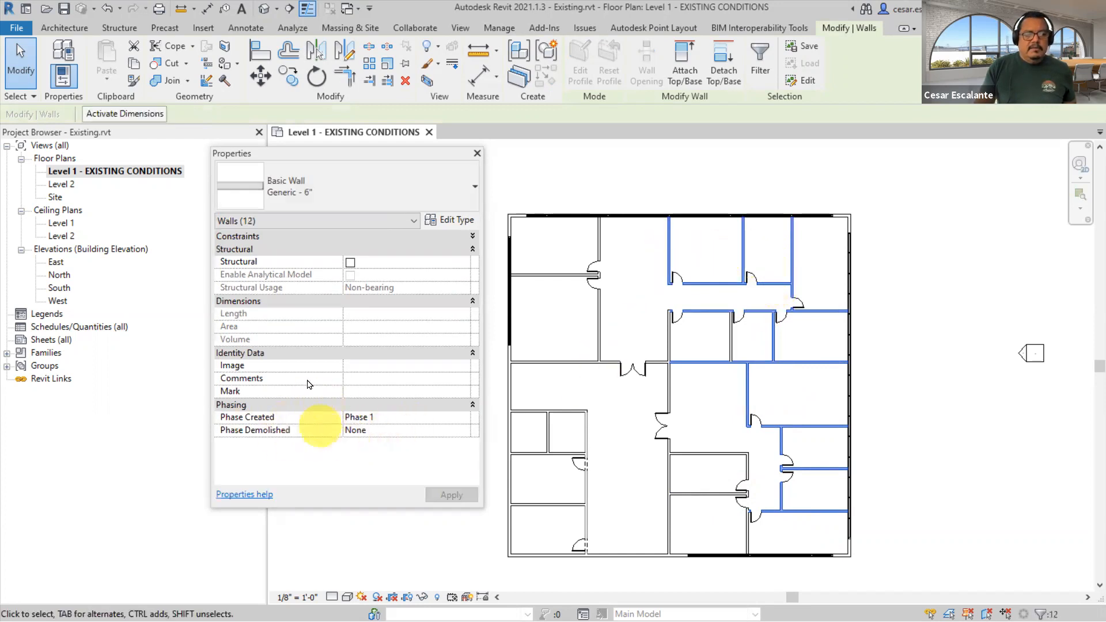
- Add the upper-left room walls, the remaining upper-middle partitions, and the walls beside both double doors to the selection
left_click(599, 311, "ctrl")
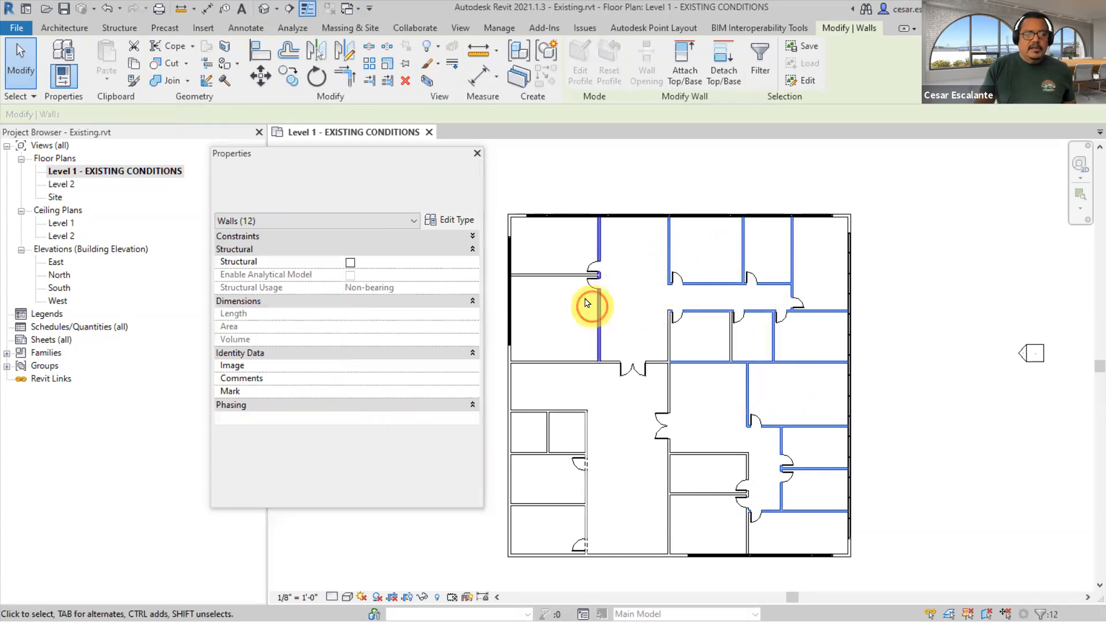
left_click(561, 274, "ctrl")
left_click(668, 342, "ctrl")
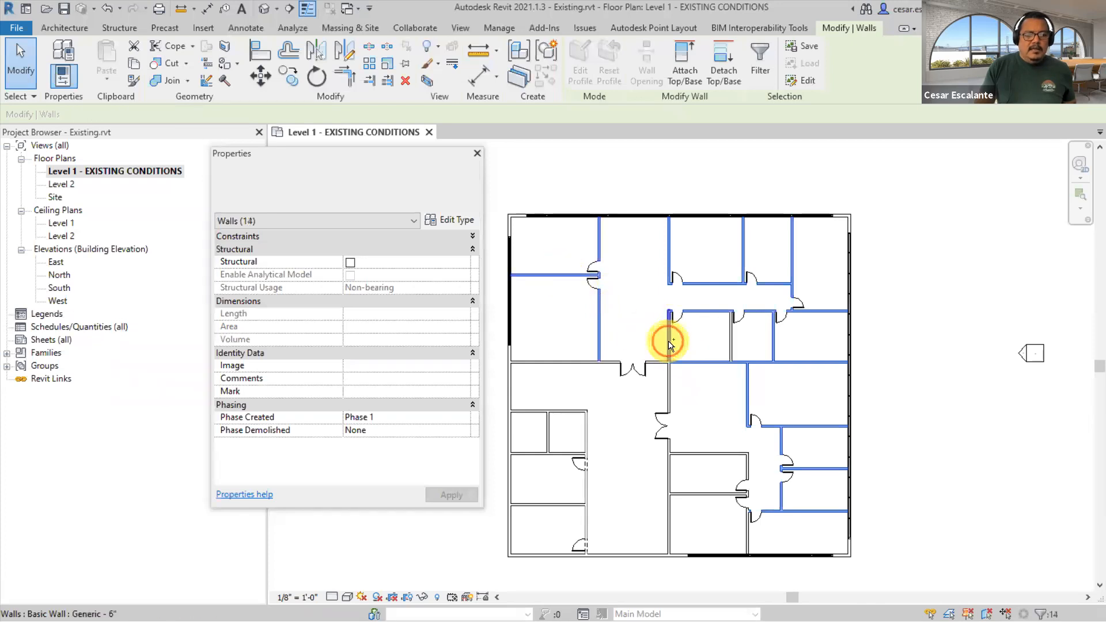
left_click(722, 344, "ctrl")
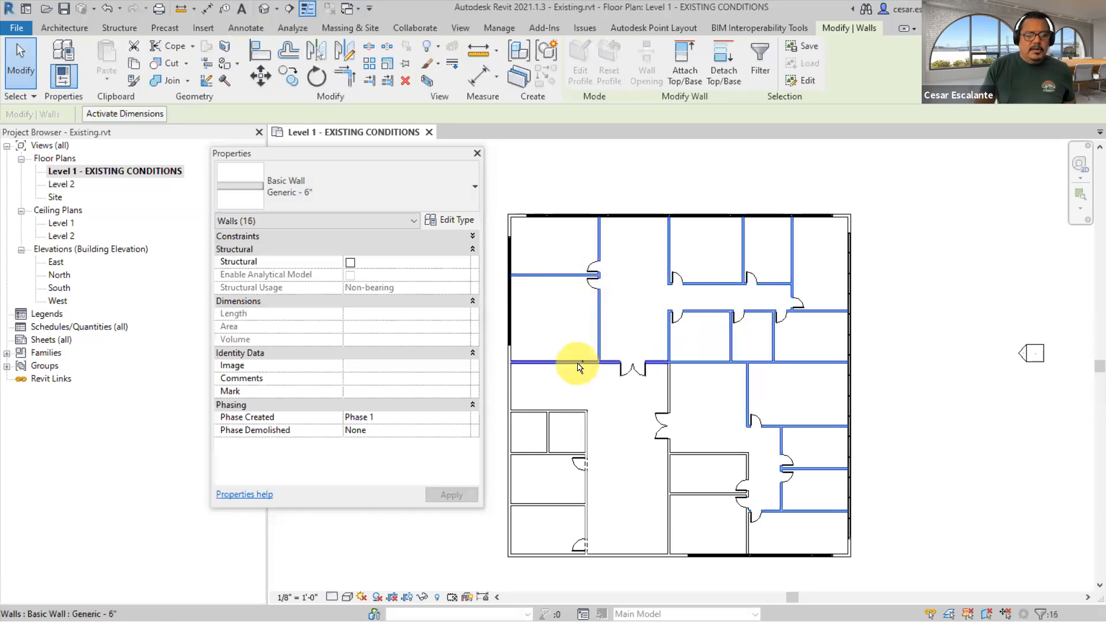
left_click(576, 364, "ctrl")
left_click(668, 401, "ctrl")
- Set Phase Created to Existing for the selected interior walls, apply it, and clear the selection
left_click(457, 419)
left_click(464, 419)
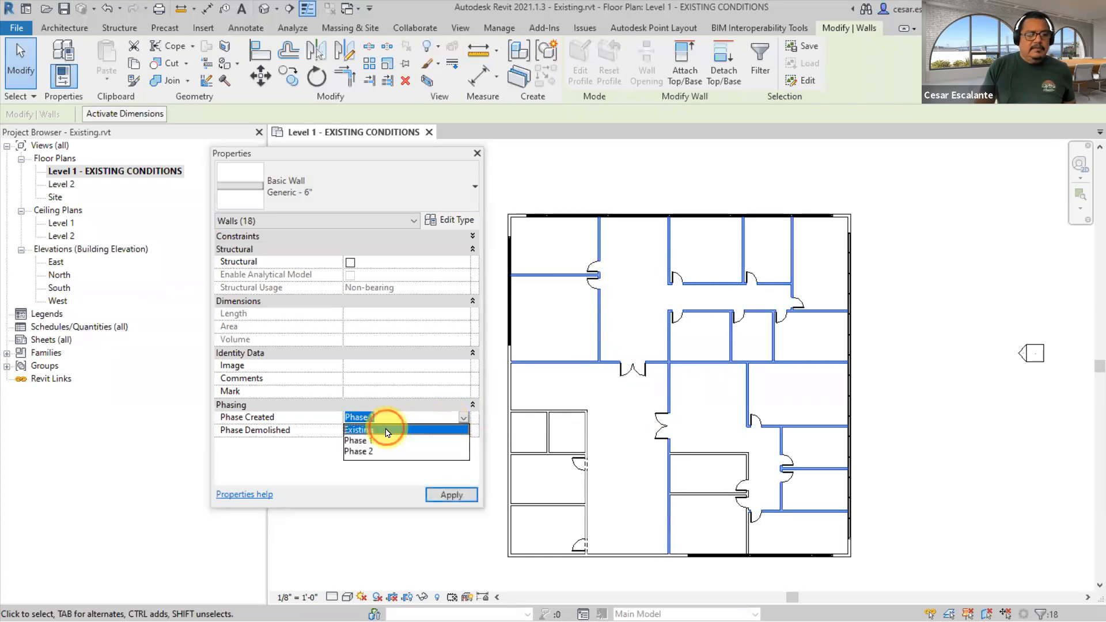
left_click(407, 429)
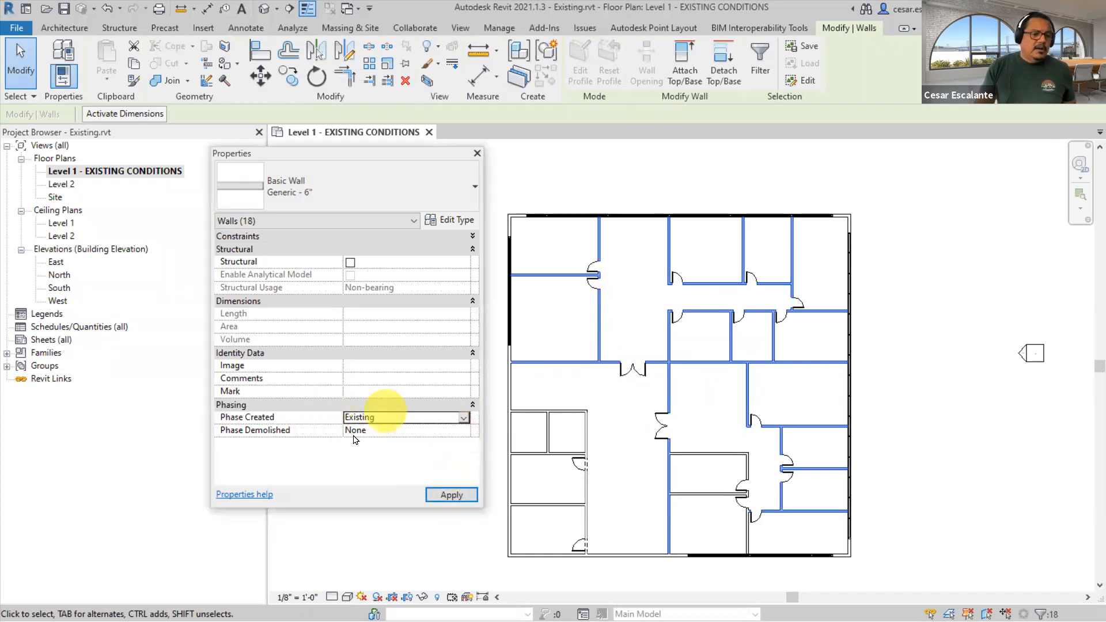
left_click(471, 494)
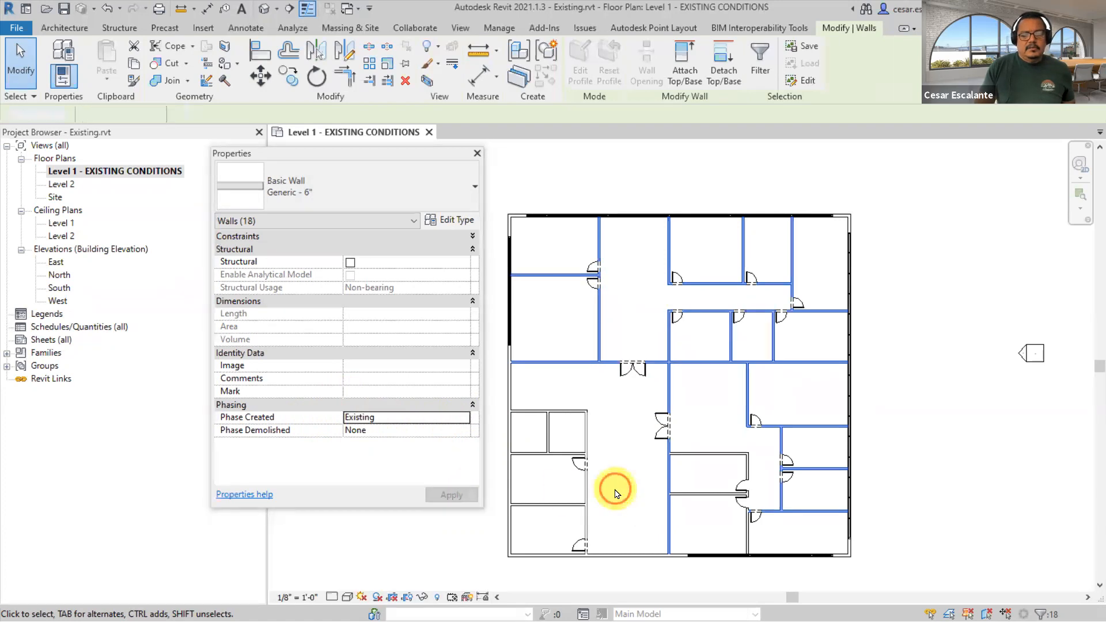
left_click(617, 486)
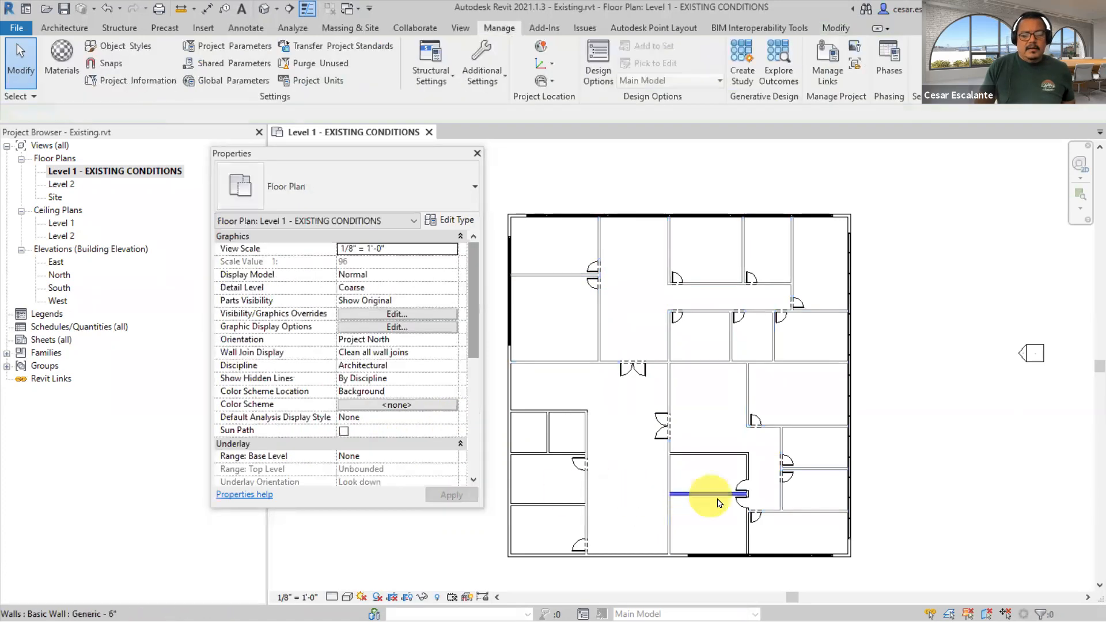
- Select together the remaining interior walls of the lower-left rooms and the lower-middle rooms
left_click(749, 541)
left_click(585, 511, "ctrl")
left_click(568, 506, "ctrl")
left_click(563, 455, "ctrl")
left_click(547, 431, "ctrl")
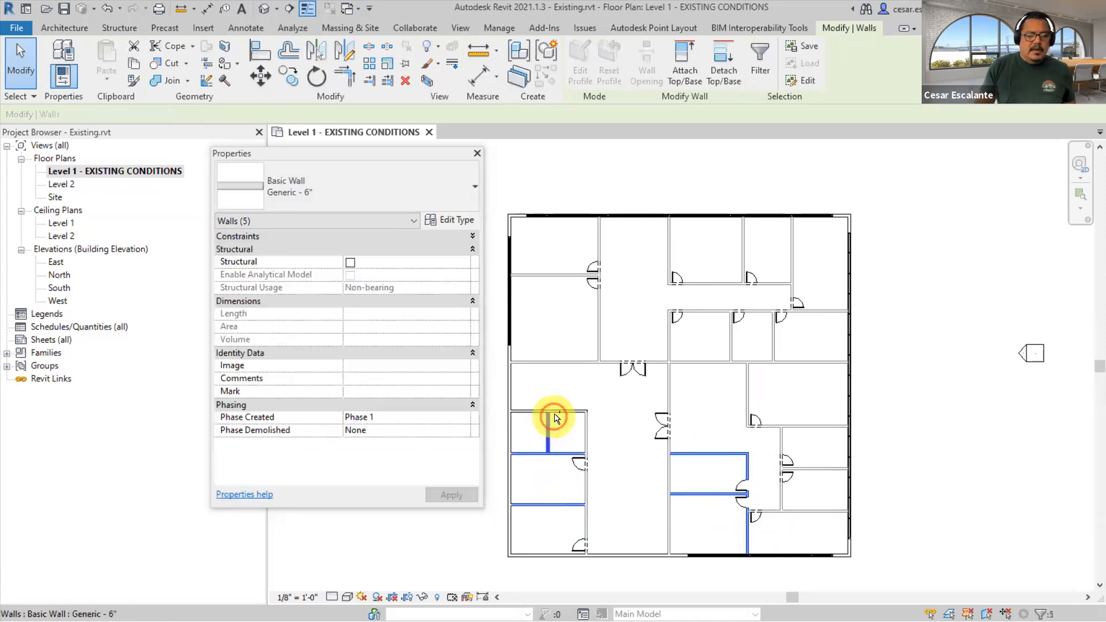
left_click(554, 414, "ctrl")
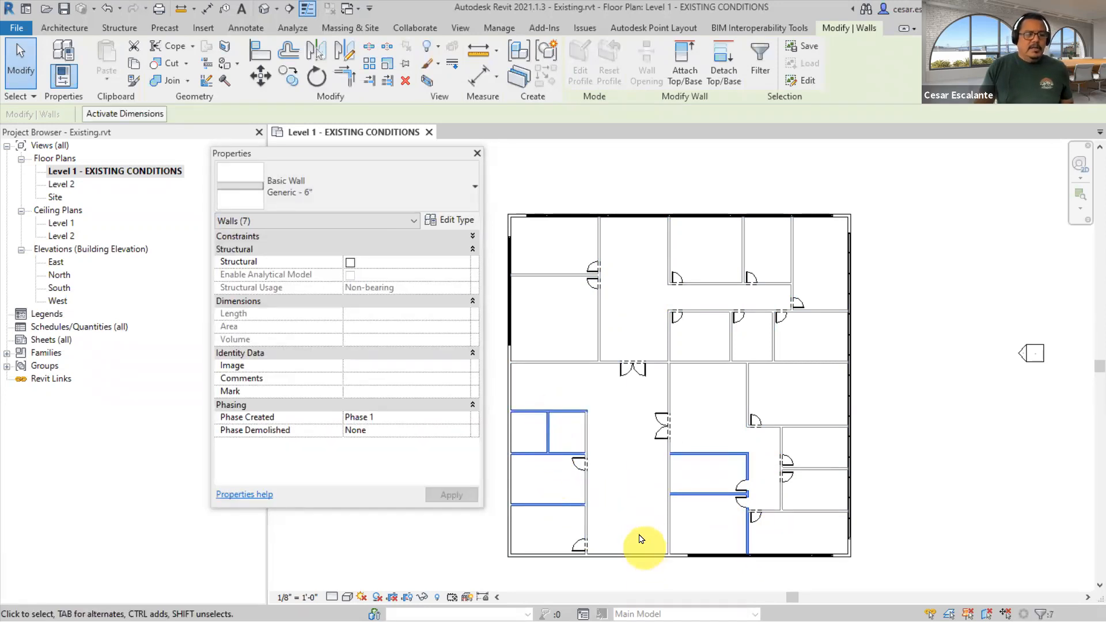
- Assign the selected lower-left and lower-middle room walls to the Existing phase as Phase Created, and deselect them
left_click(467, 422)
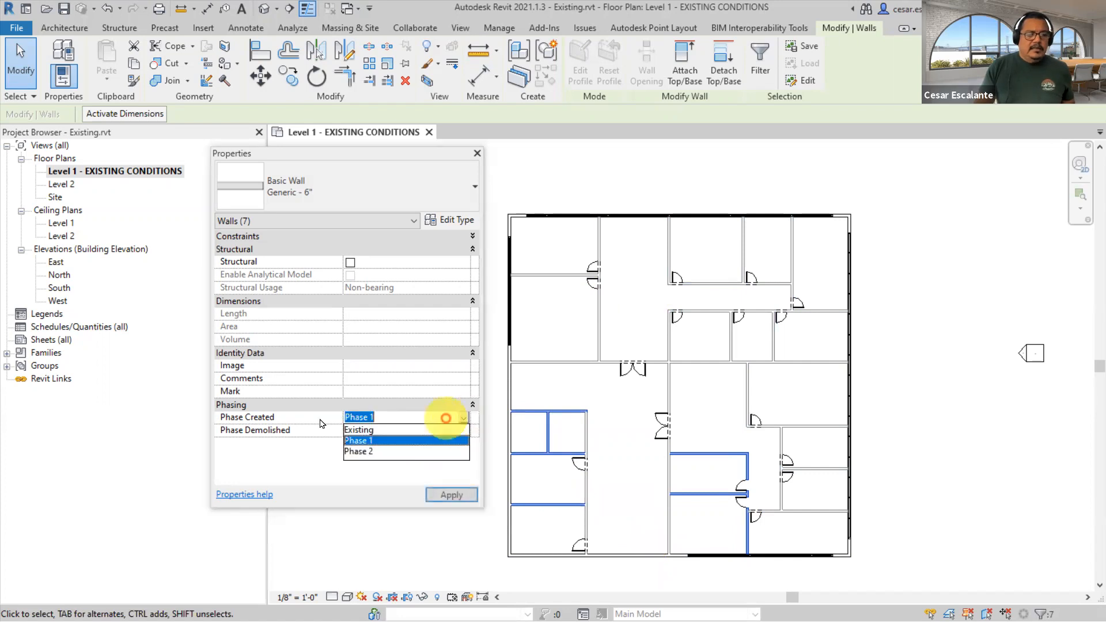
left_click(397, 427)
left_click(442, 497)
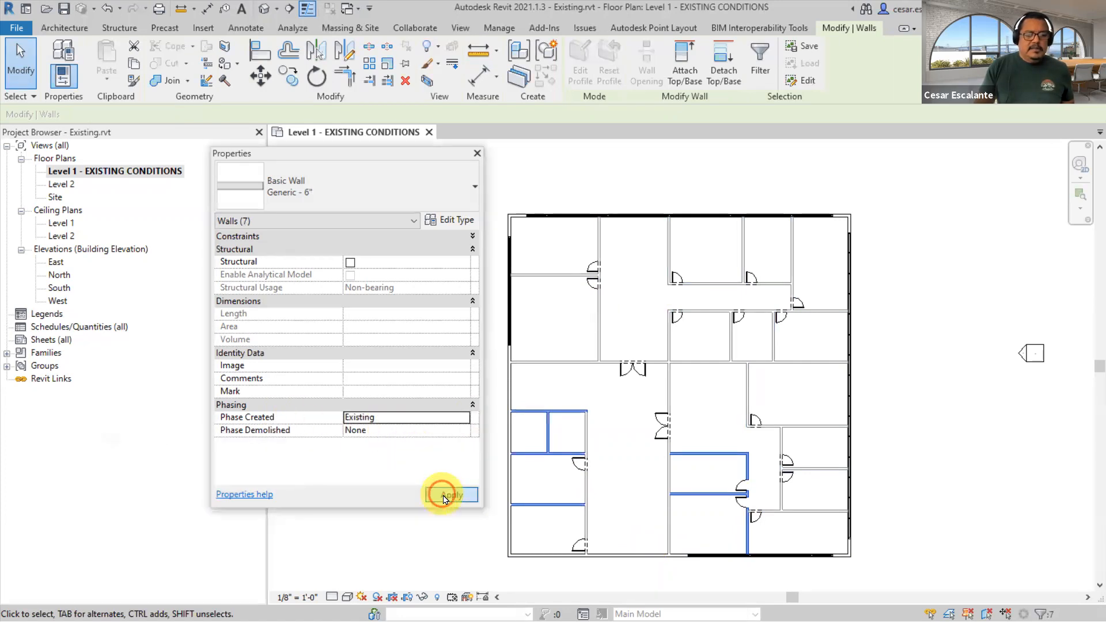
left_click(632, 582)
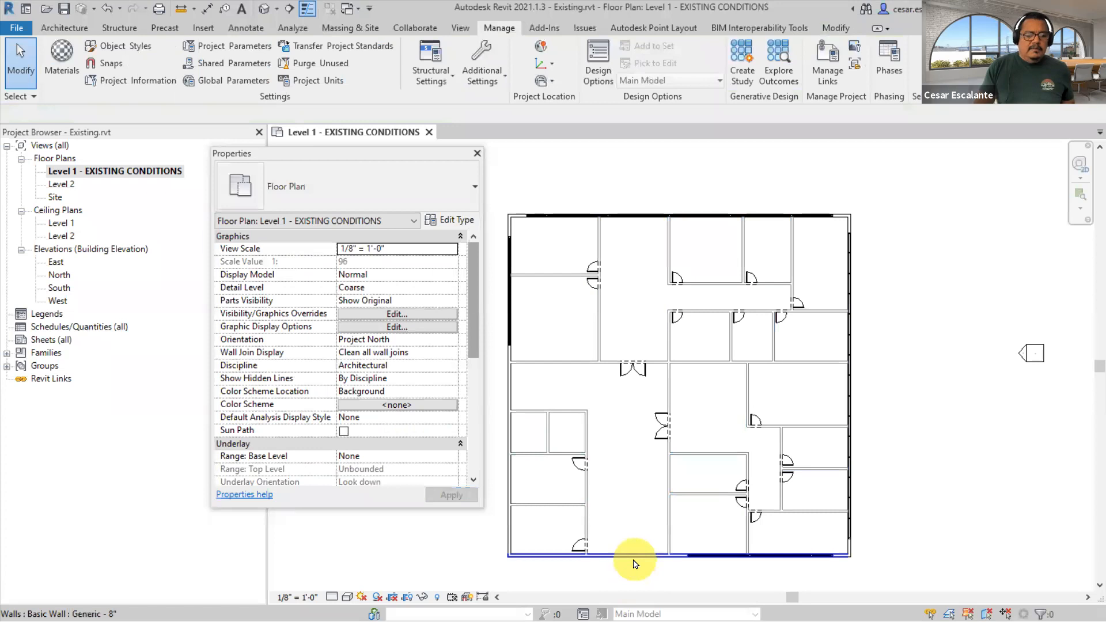
- Select the whole chain of exterior walls, set Phase Created to Existing, and clear the selection
key("Tab")
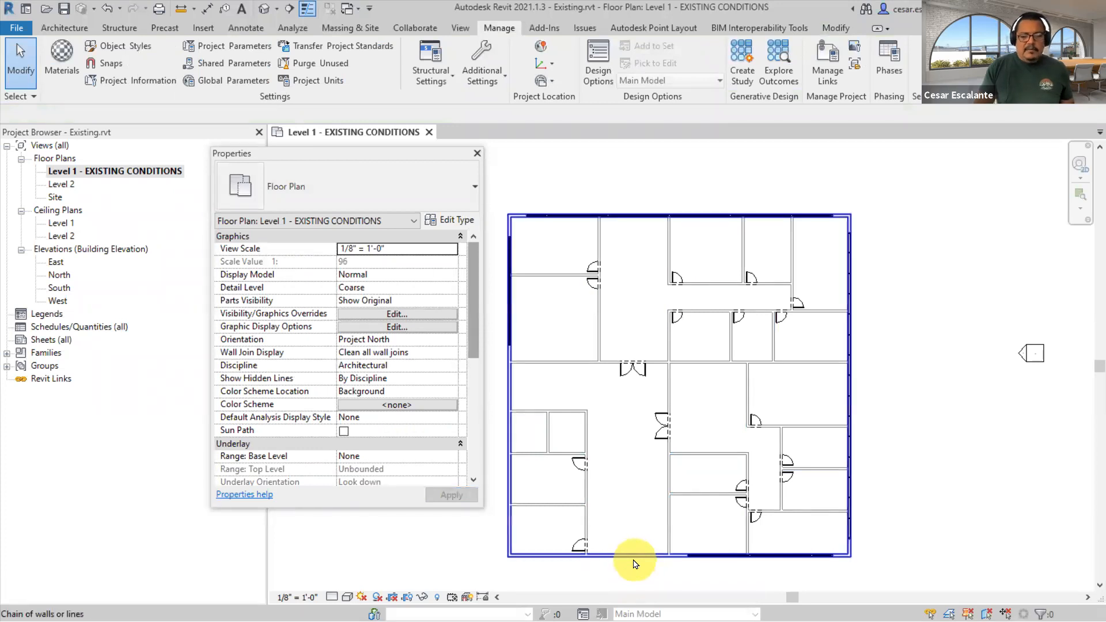
left_click(634, 563)
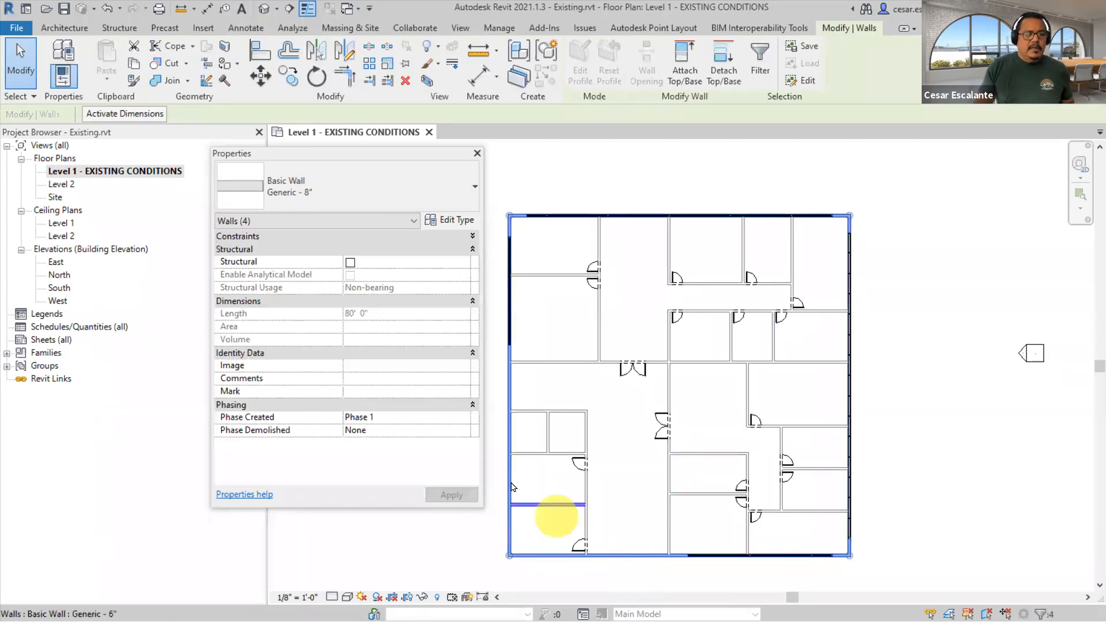
left_click(464, 418)
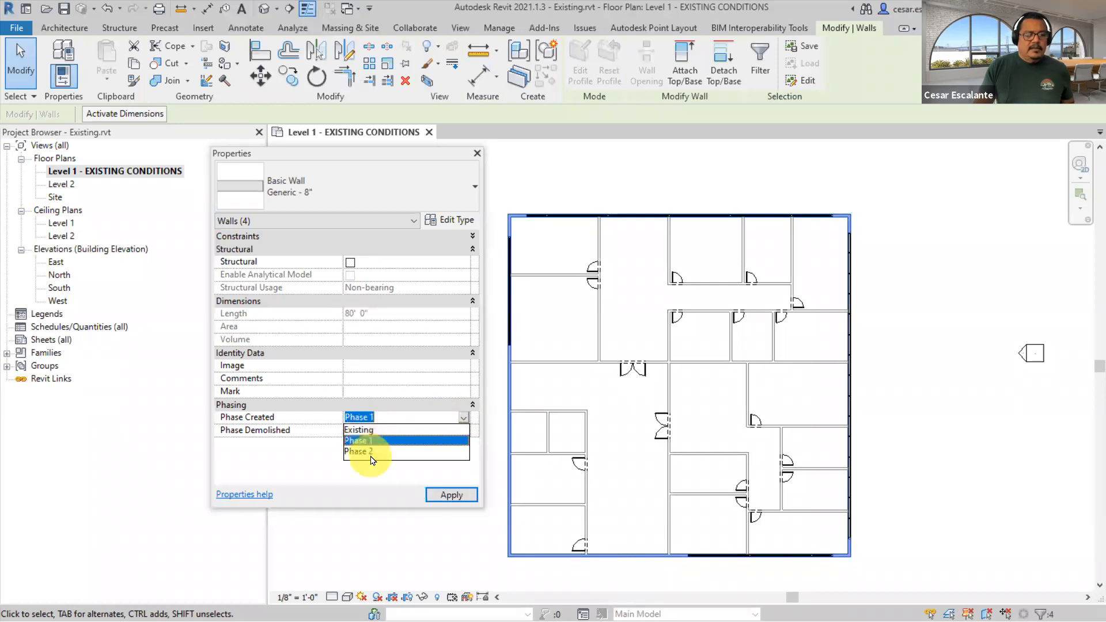
left_click(365, 431)
left_click(450, 495)
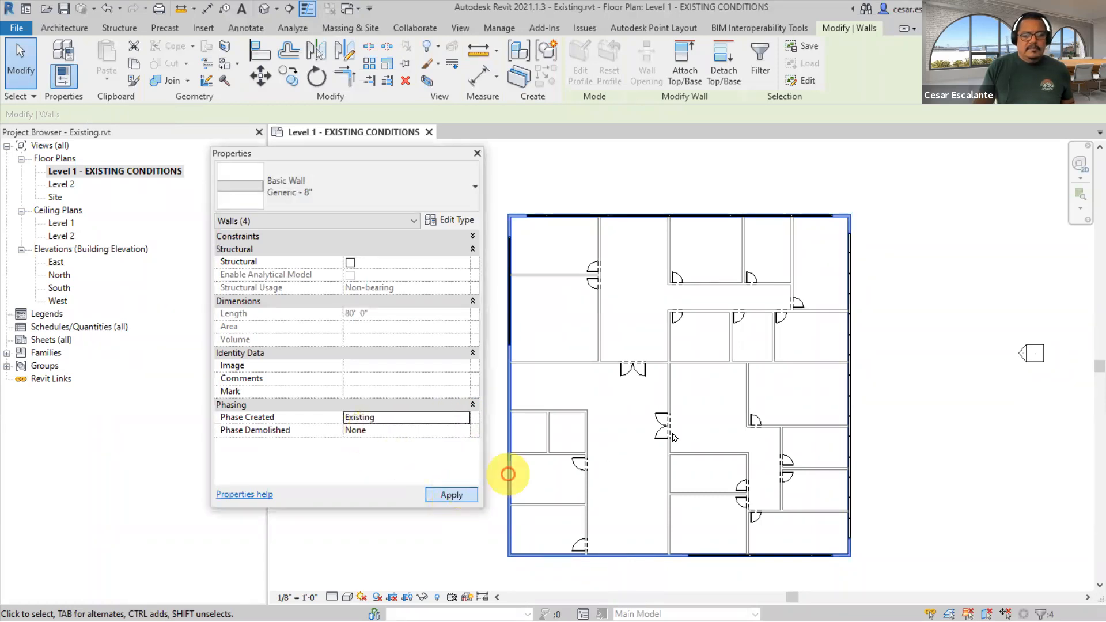
left_click(914, 341)
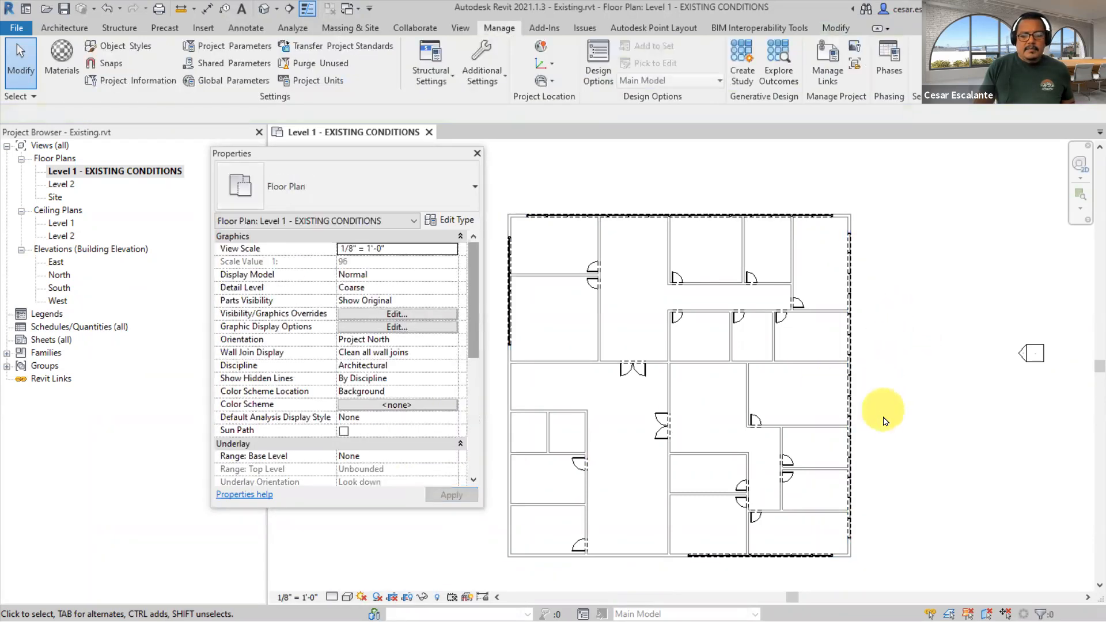
- Set Phase Created to Existing for the Storefront curtain wall in the right exterior wall
scroll(876, 461, "up", 5)
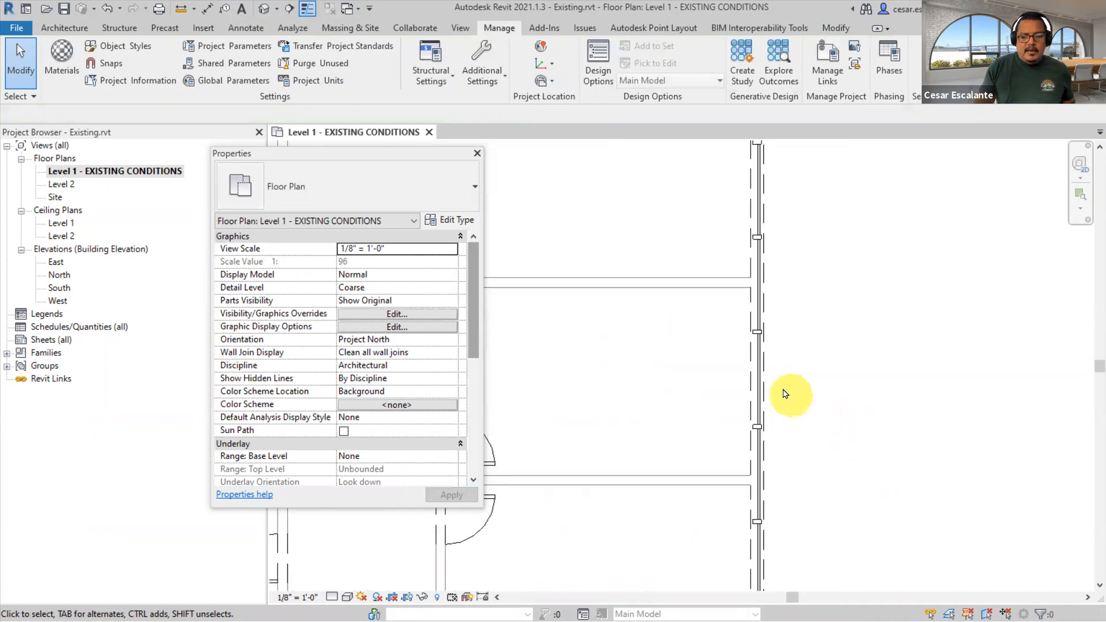
left_click(758, 356)
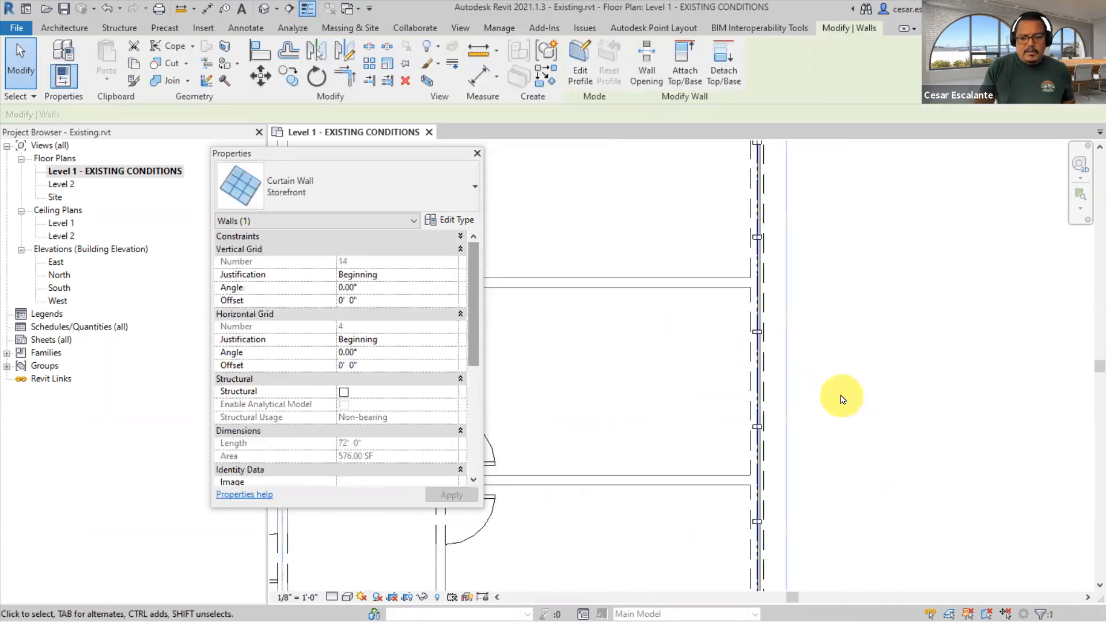
scroll(842, 395, "down", 2)
scroll(419, 410, "down", 3)
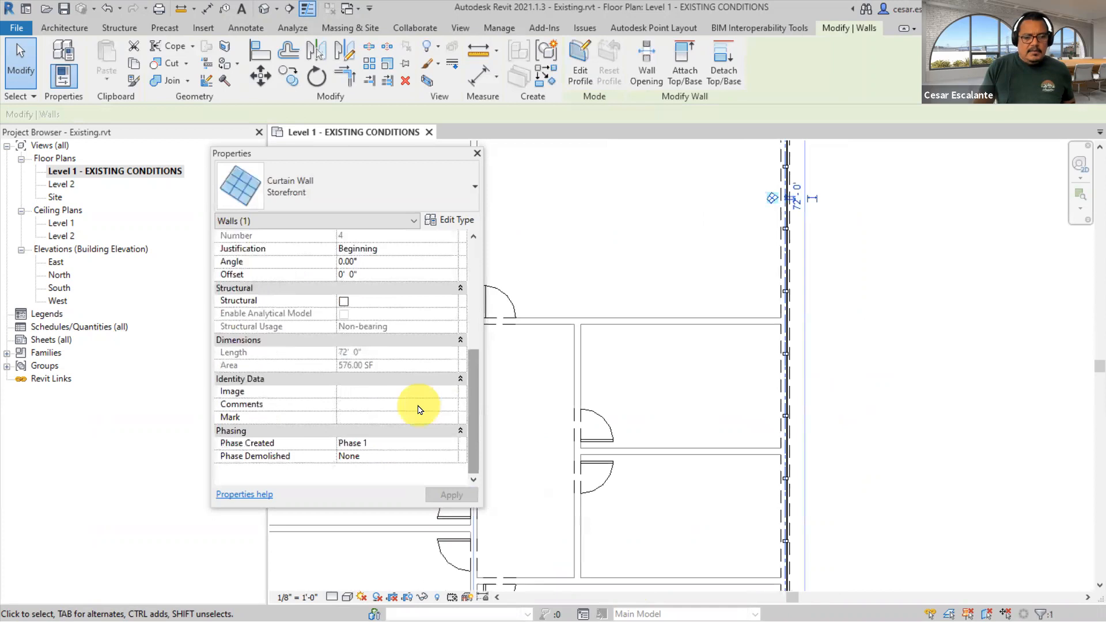
left_click(453, 444)
left_click(376, 459)
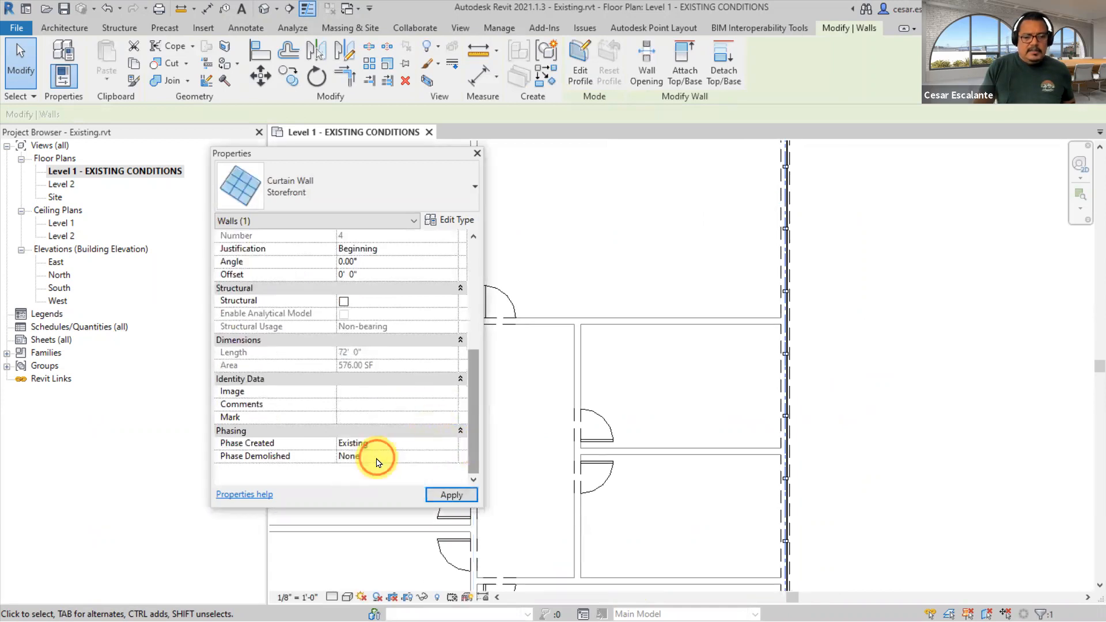
left_click(448, 494)
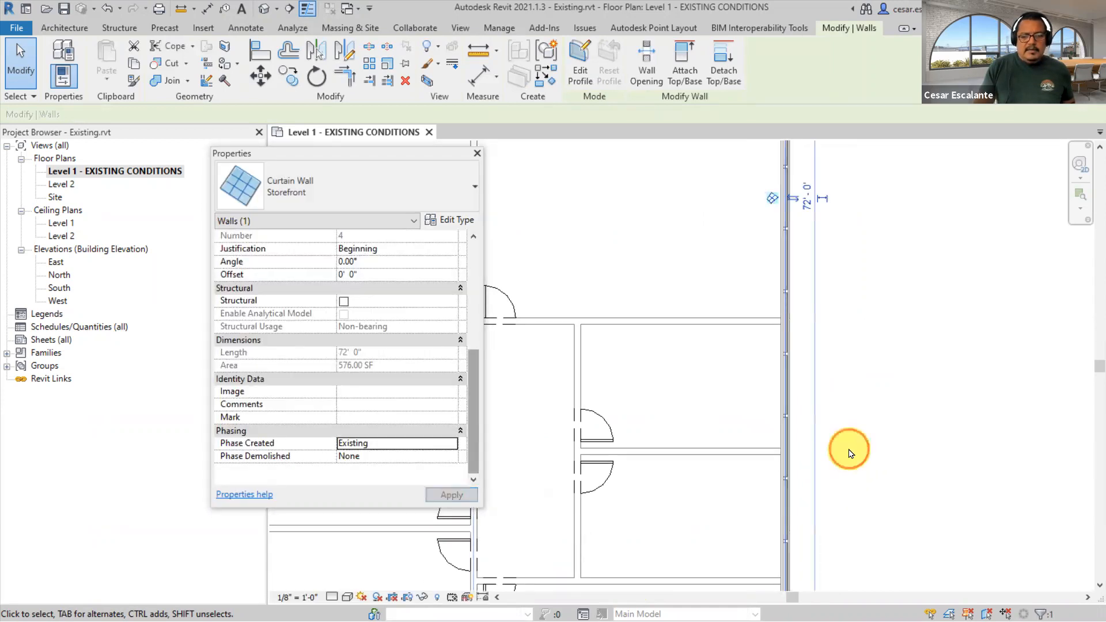
- Set Phase Created to Existing for the Storefront curtain wall in the plan's upper exterior wall
left_click(848, 450)
scroll(849, 450, "down", 5)
middle_click_drag(836, 365, 986, 619)
scroll(811, 378, "up", 4)
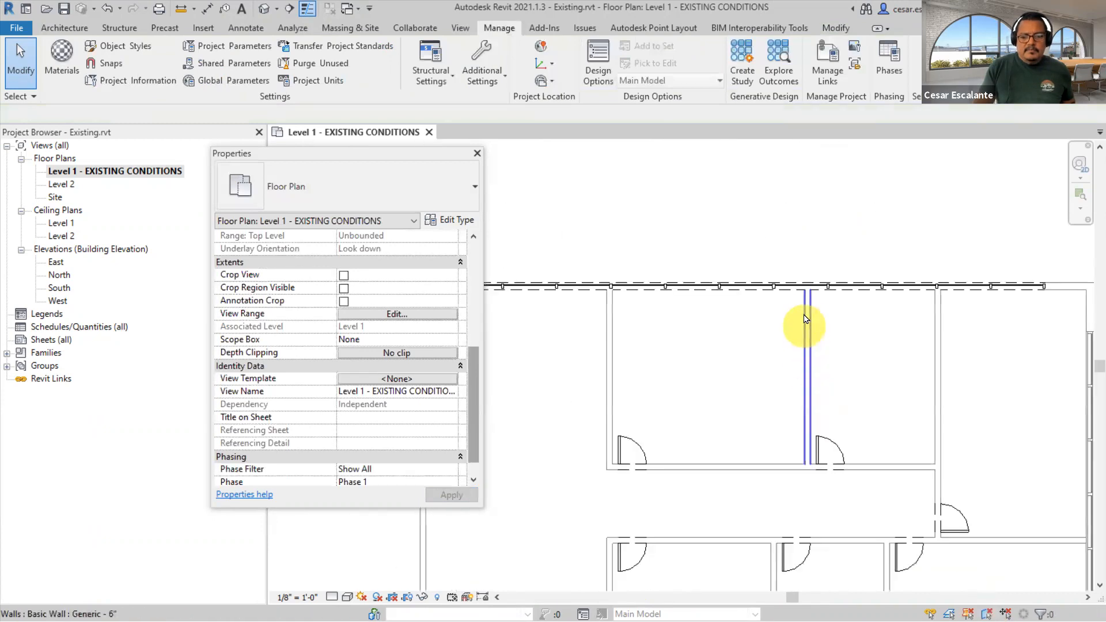
left_click(805, 291)
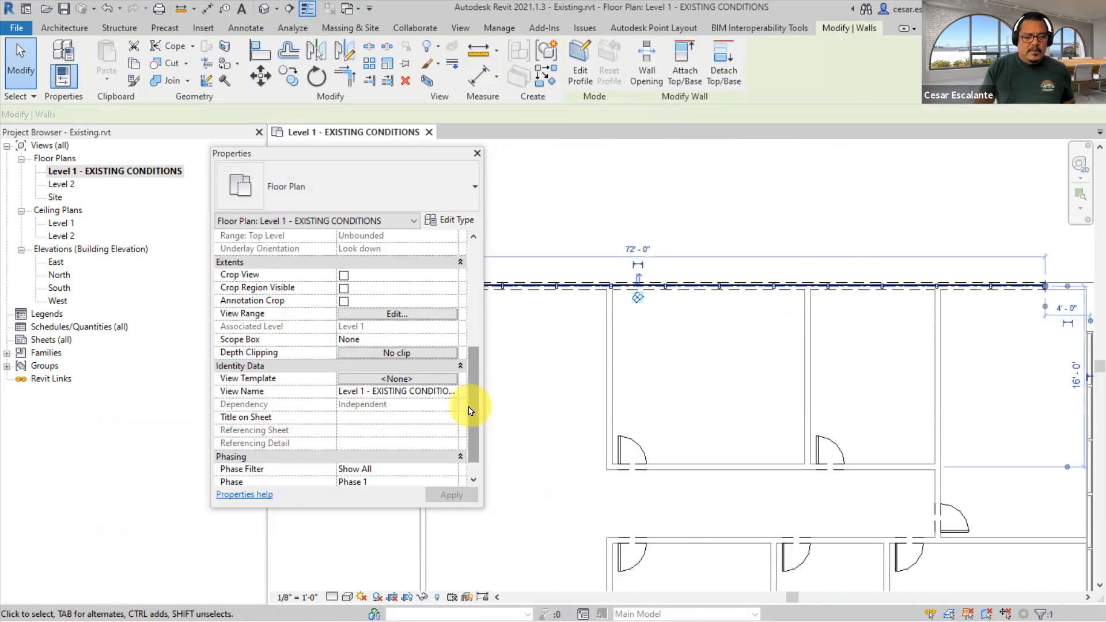
left_click(456, 443)
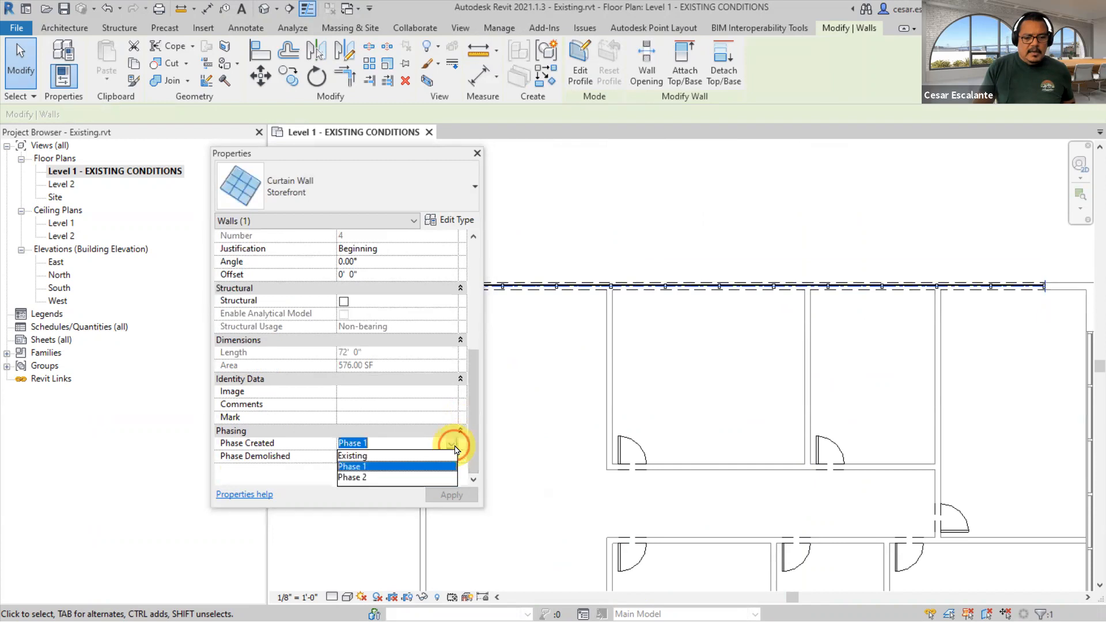
left_click(371, 458)
left_click(452, 495)
- Set Phase Created to Existing for the Storefront curtain wall in the left exterior wall, and deselect it
scroll(788, 452, "down", 4)
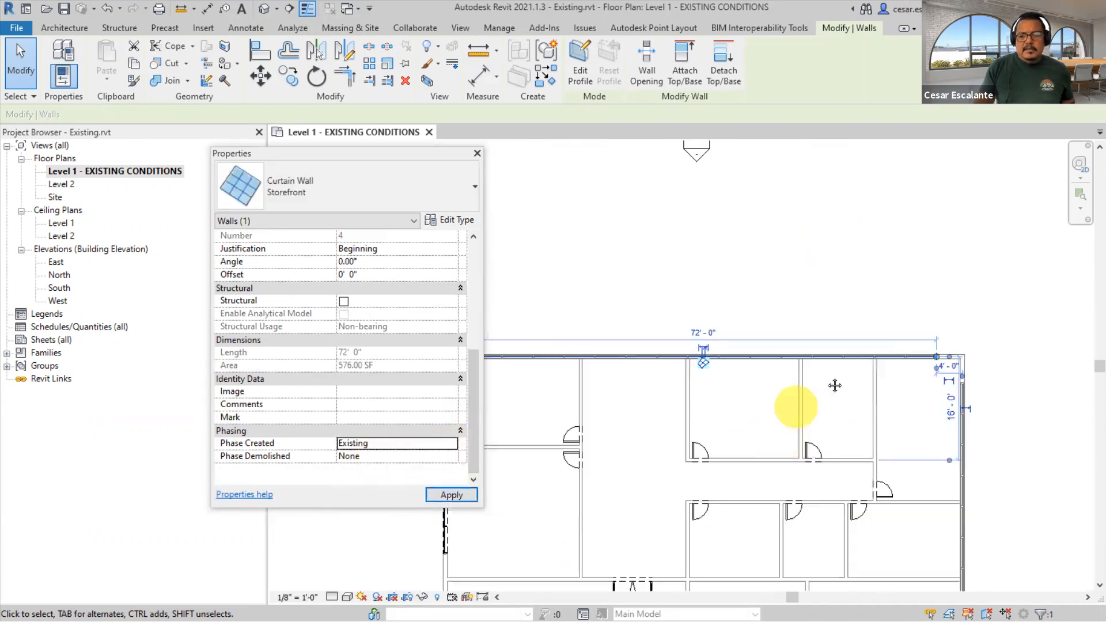
scroll(694, 299, "up", 2)
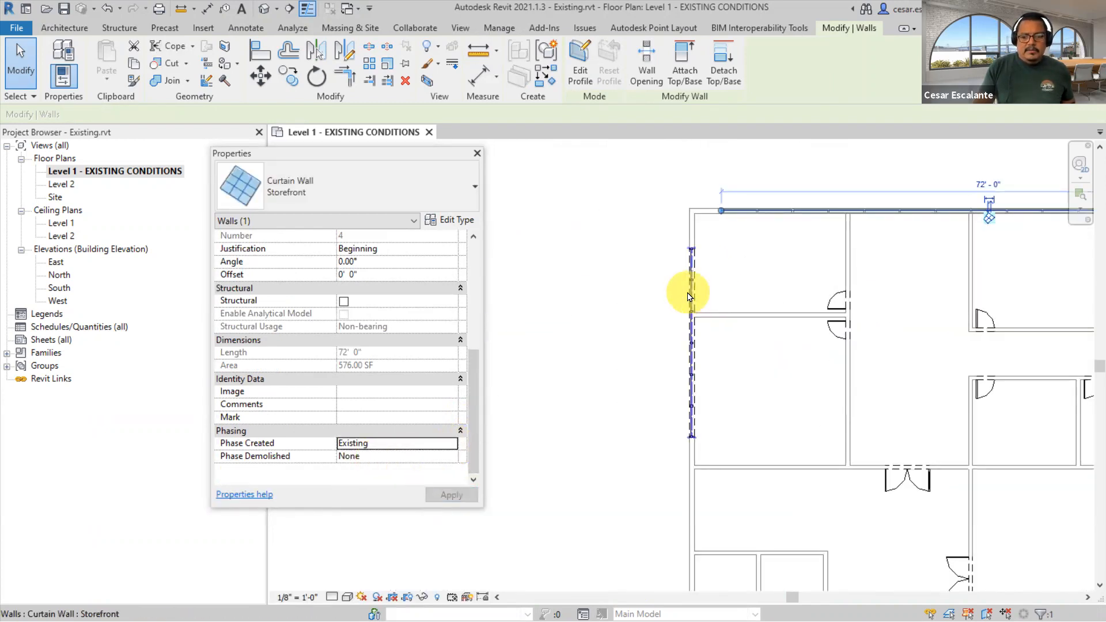
left_click(689, 297)
left_click(453, 448)
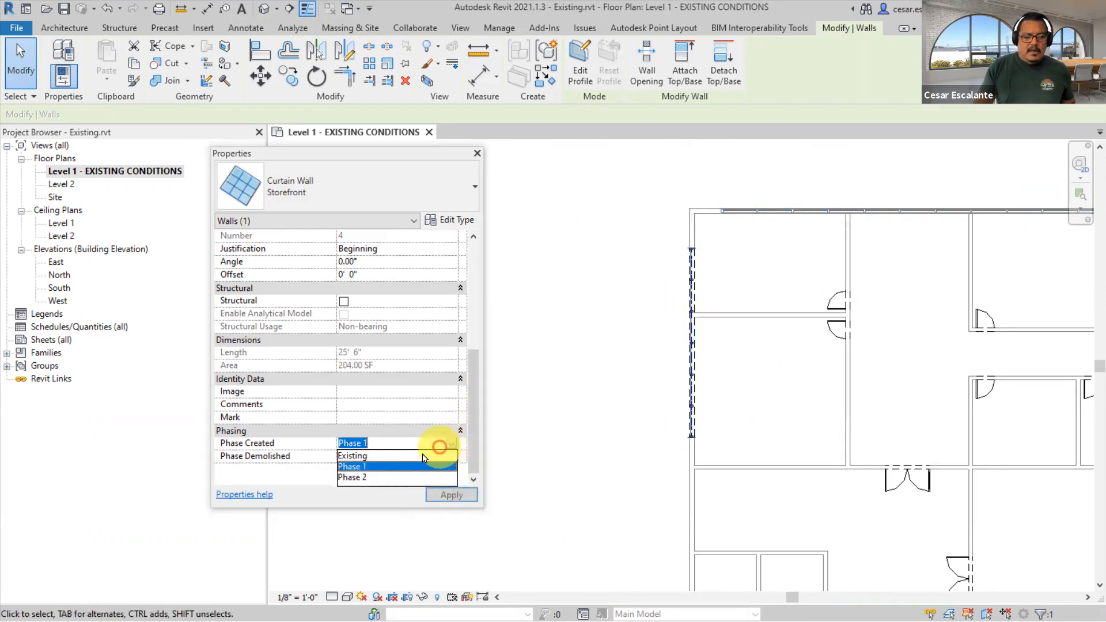
left_click(386, 456)
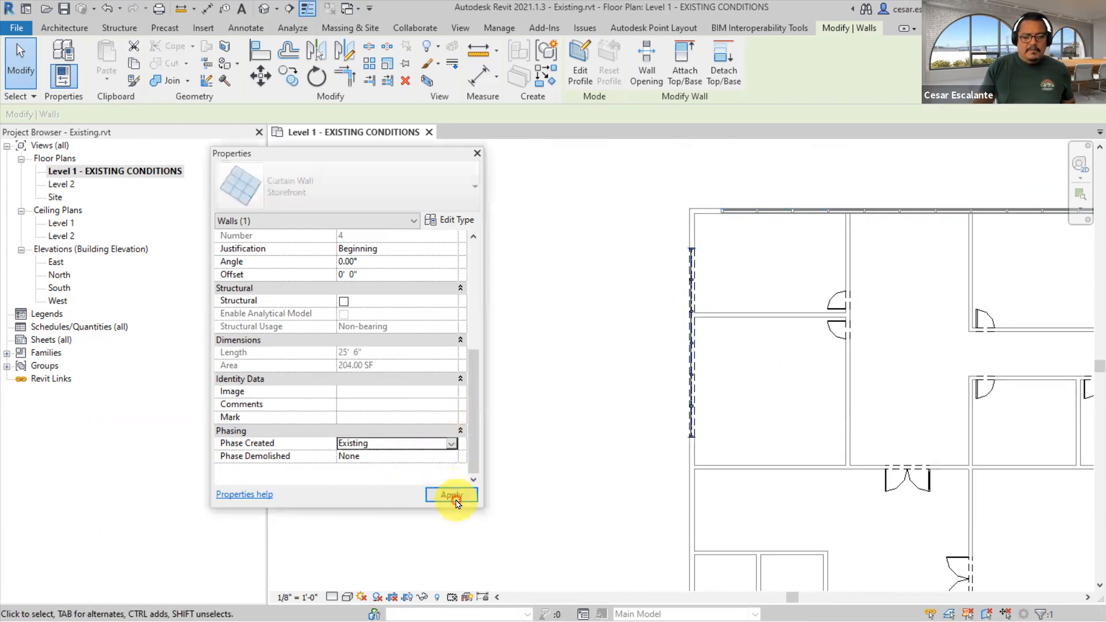
left_click(608, 402)
- Set Phase Created to Existing for the Storefront curtain wall in the plan's lower exterior wall, and clear the selection
middle_click_drag(863, 382, 659, 306)
scroll(660, 305, "down", 1)
scroll(660, 305, "down", 3)
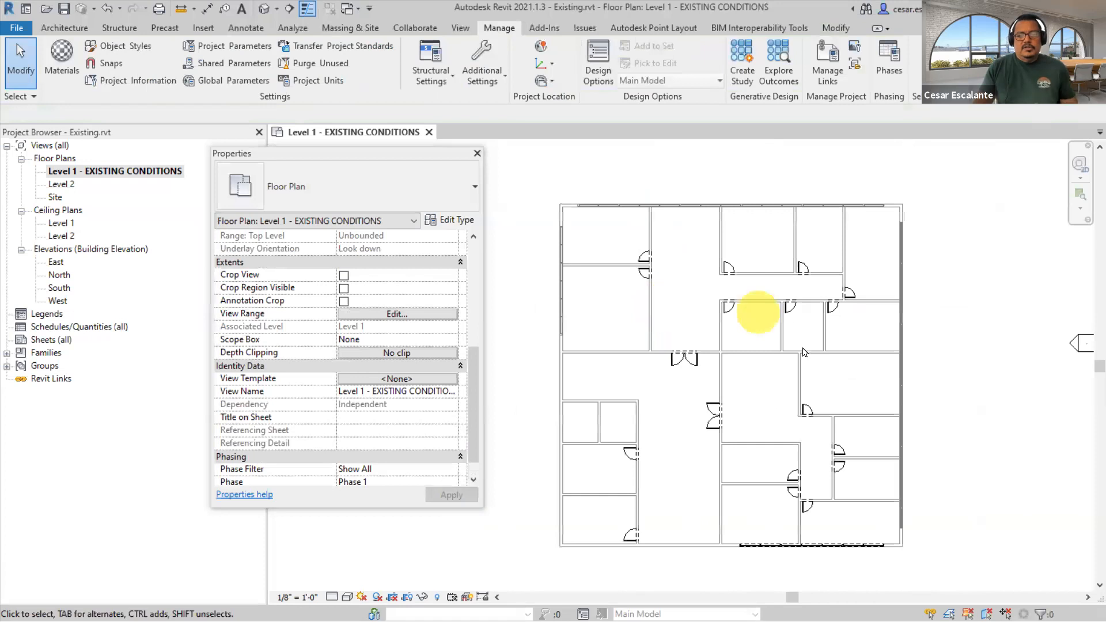
scroll(813, 495, "up", 2)
left_click(814, 569)
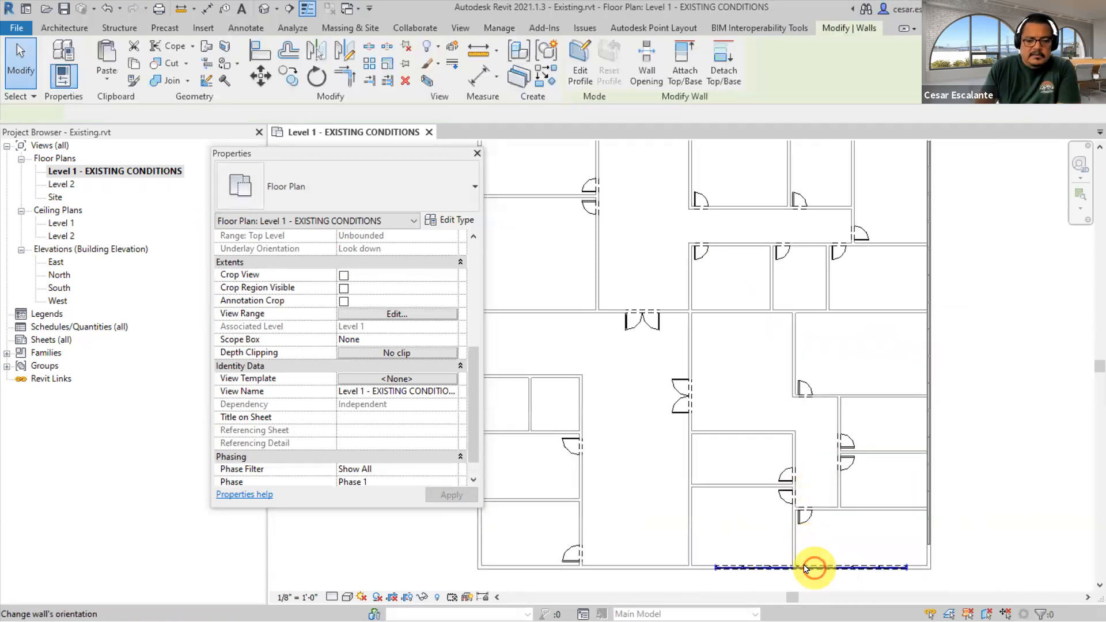
left_click(451, 444)
left_click(451, 445)
left_click(362, 454)
left_click(438, 496)
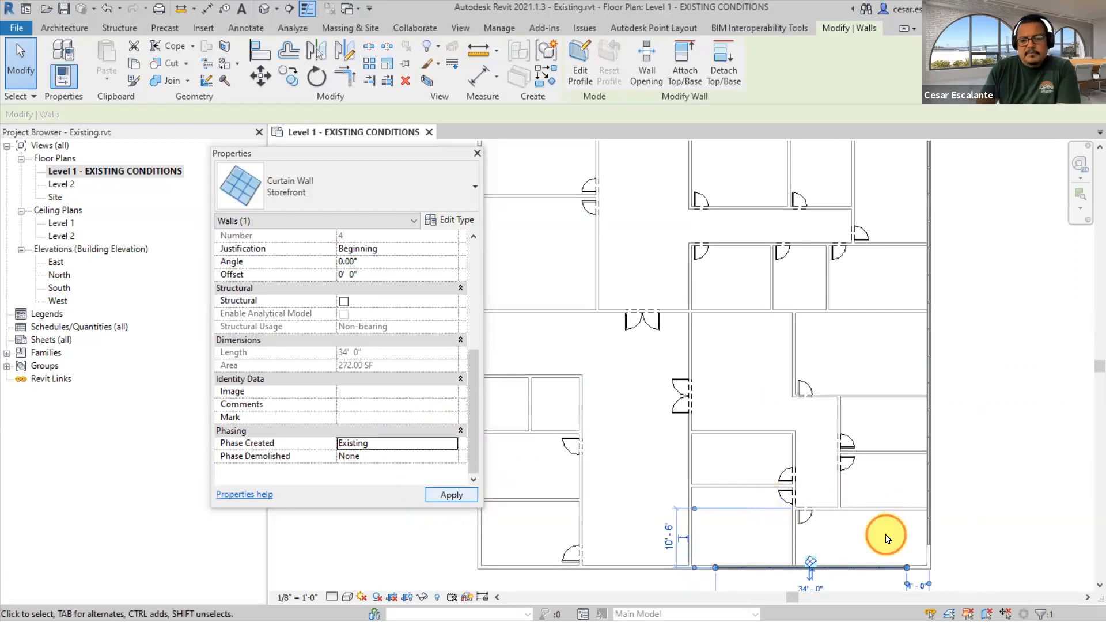
key("Escape")
- Select the elements across the building's interior and filter the selection down to the Doors category only
scroll(870, 521, "down", 2)
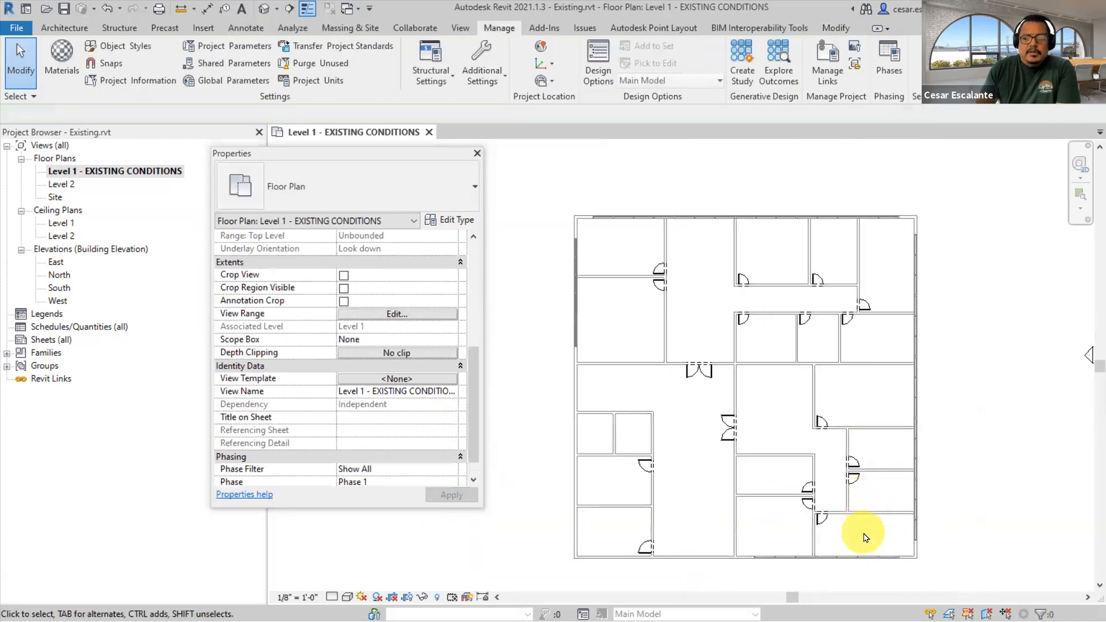
left_click_drag(877, 552, 620, 260)
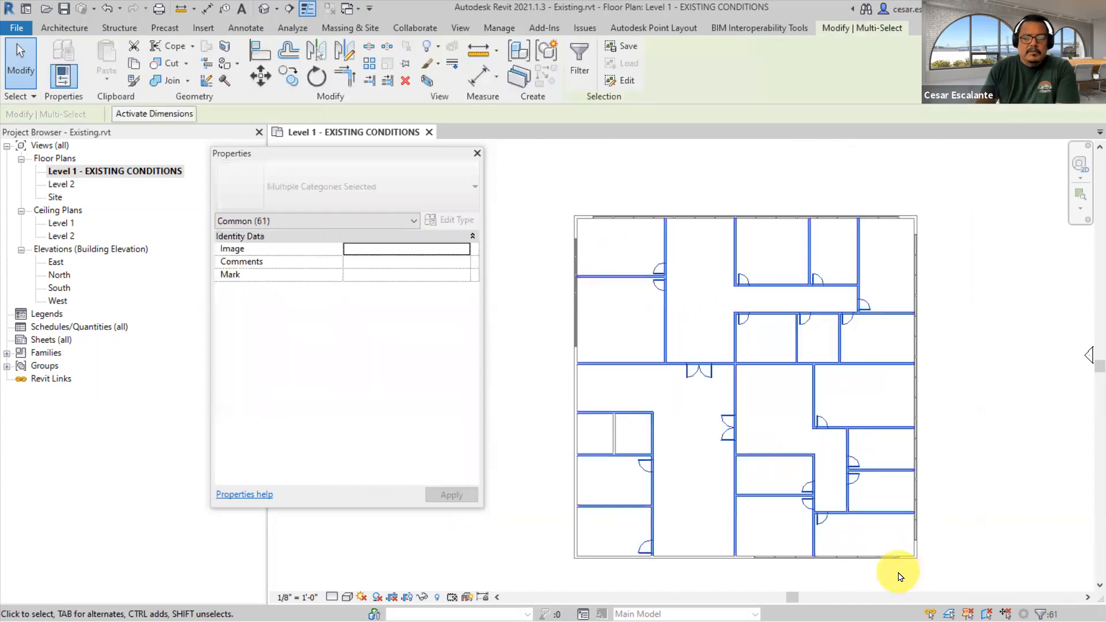
left_click(580, 76)
left_click(582, 223)
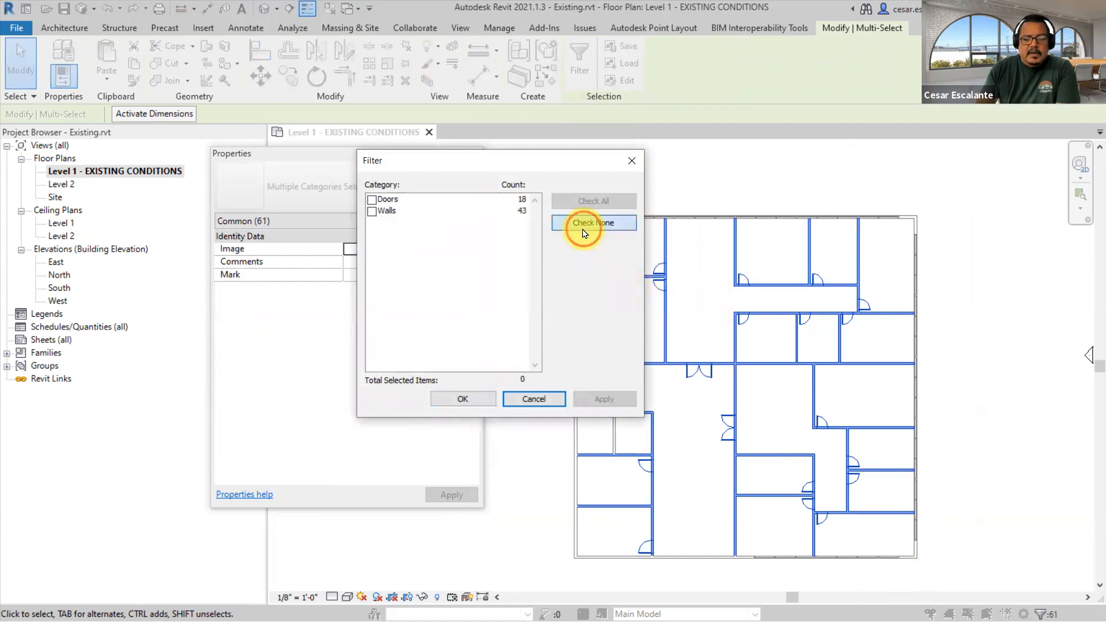
left_click(371, 200)
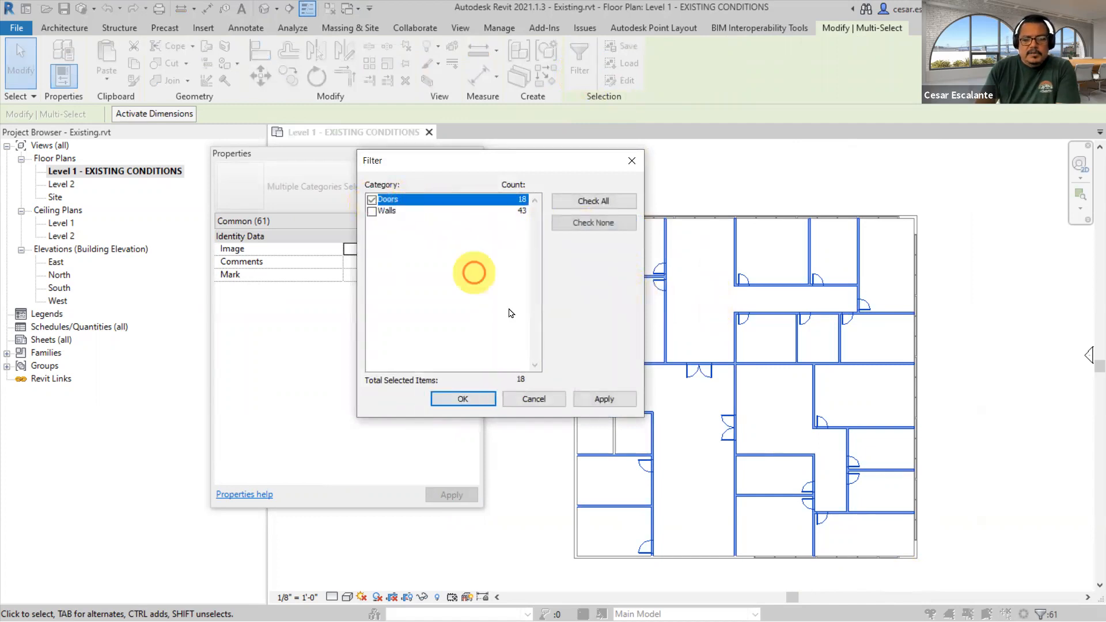
left_click(603, 399)
left_click(484, 398)
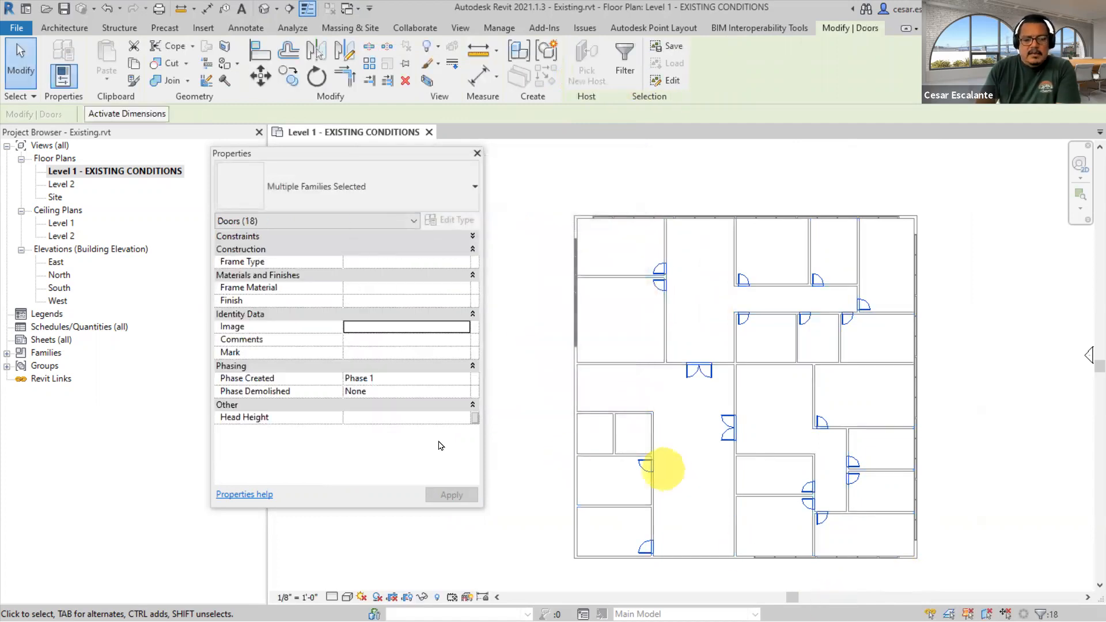
- Assign the selected doors to the Existing phase as Phase Created, and deselect them
left_click(464, 379)
left_click(371, 390)
left_click(455, 498)
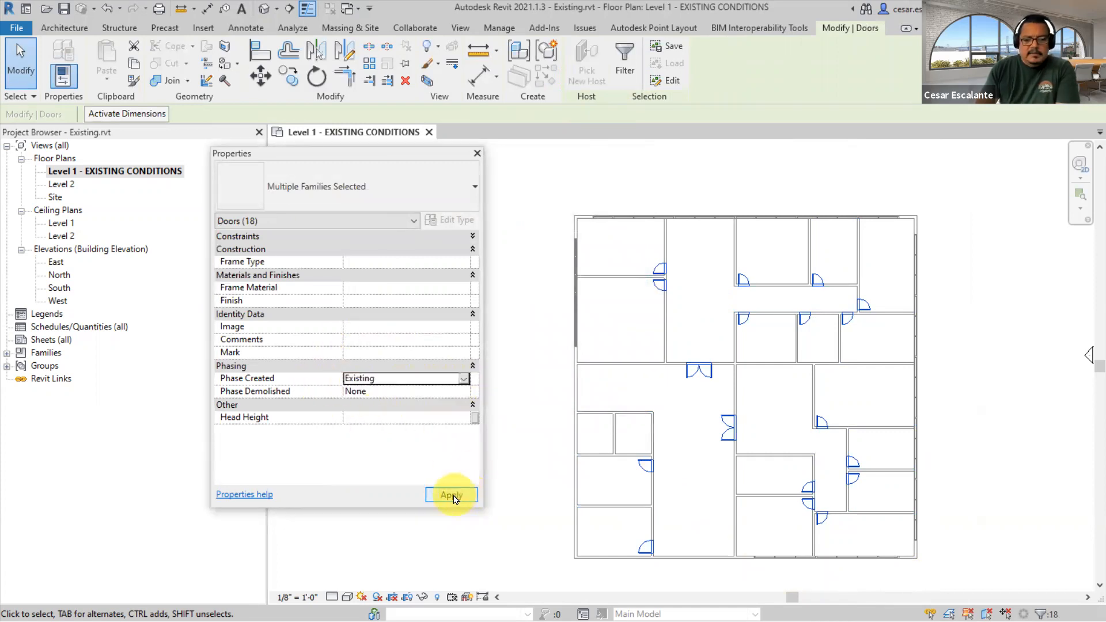
left_click(515, 555)
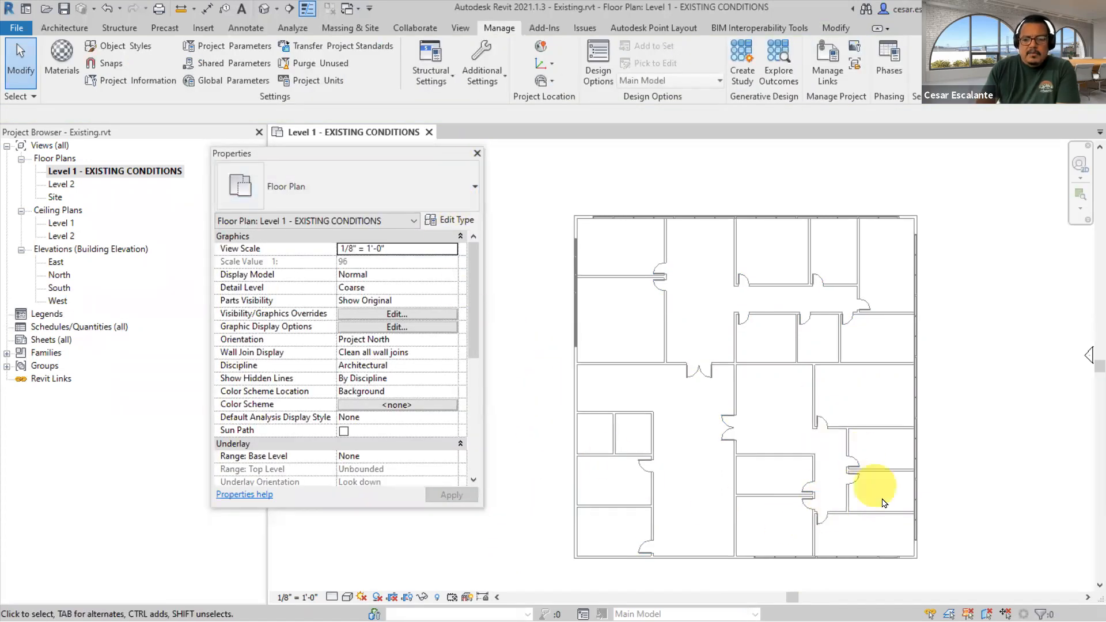
- Select the interior elements again and filter them to Walls only to check the walls' phasing values
left_click_drag(894, 531, 633, 247)
left_click(701, 284)
left_click_drag(874, 540, 617, 247)
left_click(578, 69)
left_click(593, 222)
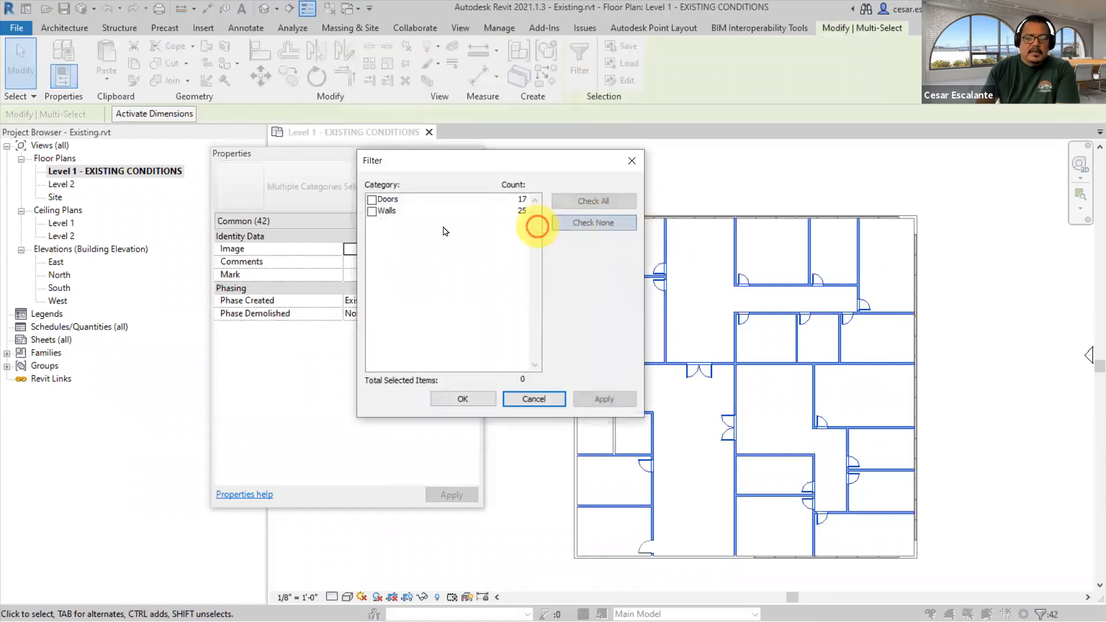
left_click(372, 211)
left_click(604, 399)
left_click(463, 399)
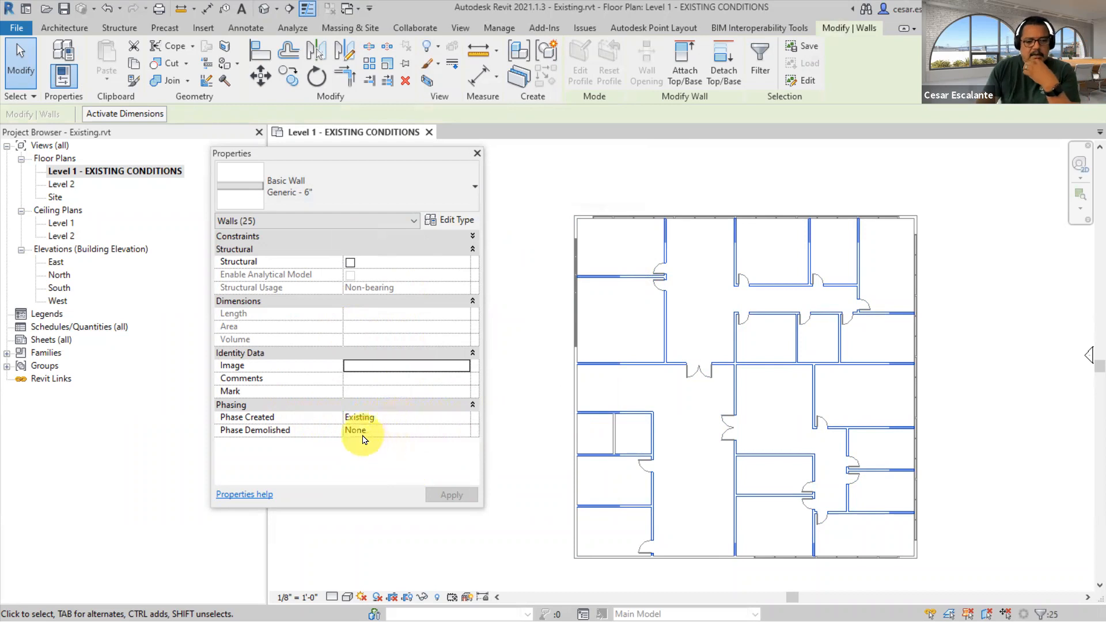
- Close the Properties palette, clear the wall selection, and examine the exterior walls and room layout of the plan
left_click(478, 154)
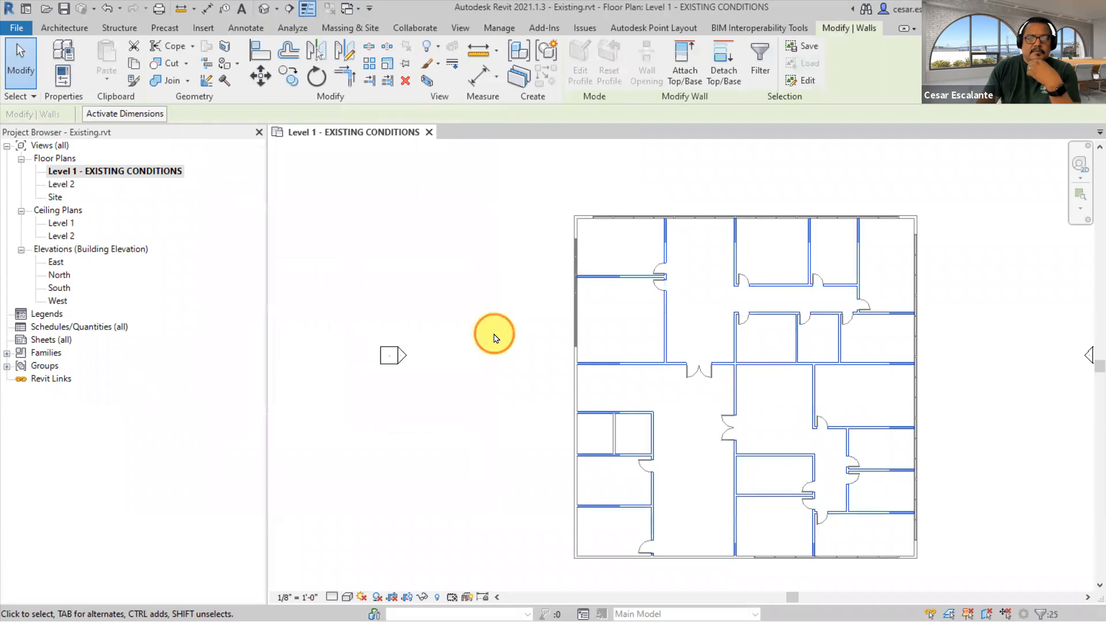
left_click(494, 337)
scroll(1012, 387, "up", 2)
scroll(927, 518, "up", 2)
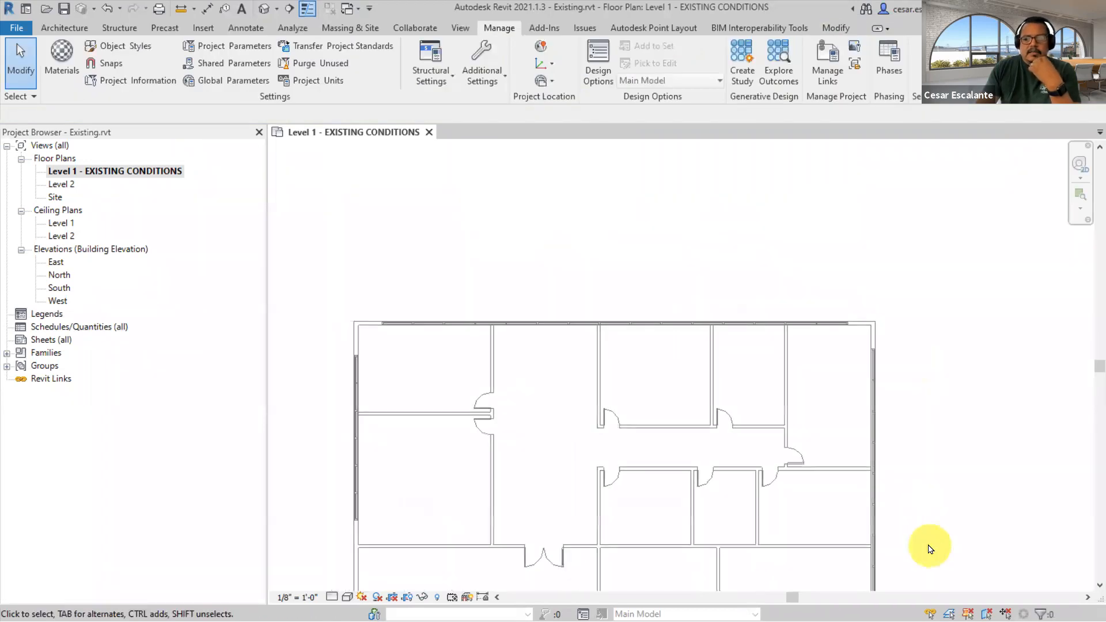
scroll(906, 314, "up", 2)
scroll(906, 314, "up", 1)
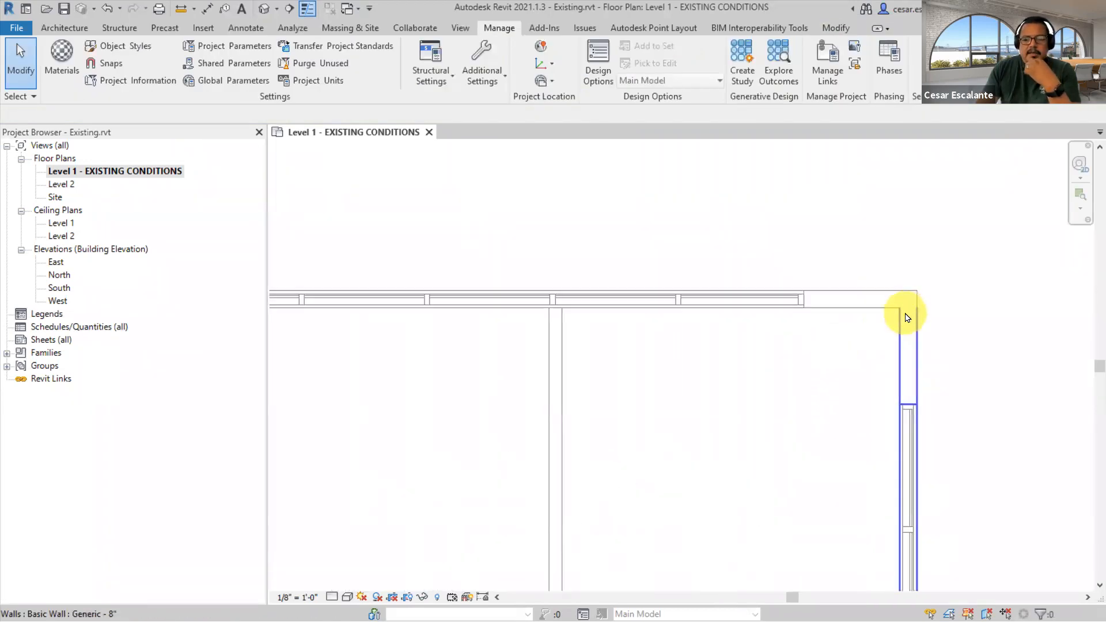
scroll(906, 317, "down", 2)
scroll(864, 375, "down", 2)
middle_click_drag(864, 375, 838, 195)
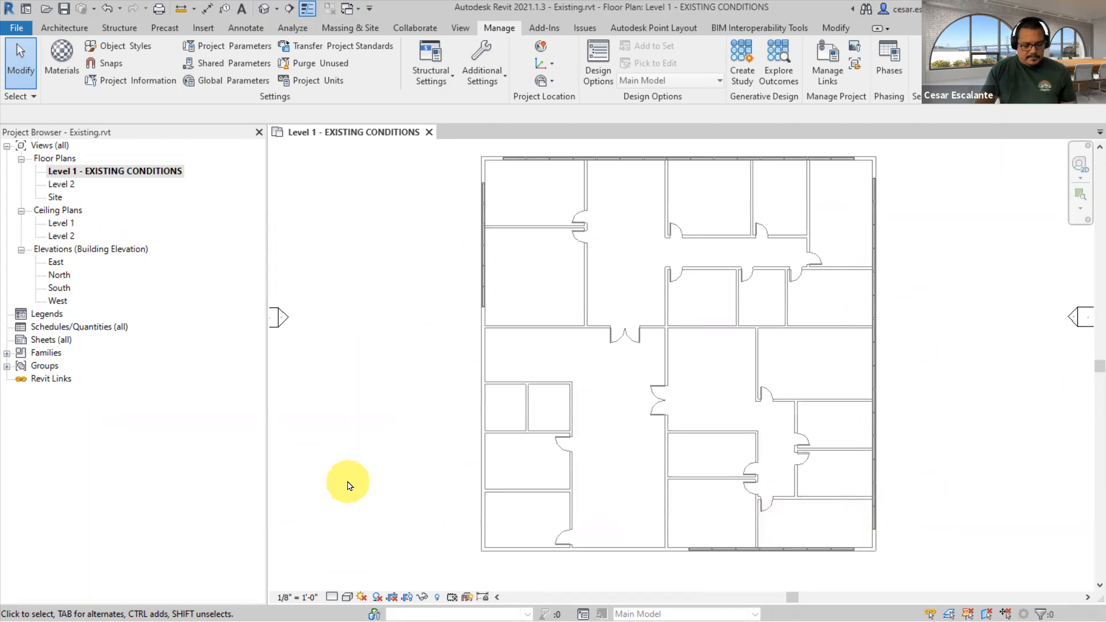
- Reopen the Properties palette and dock it beside the drawing area in a tabbed group with the Project Browser
key("p")
key("p")
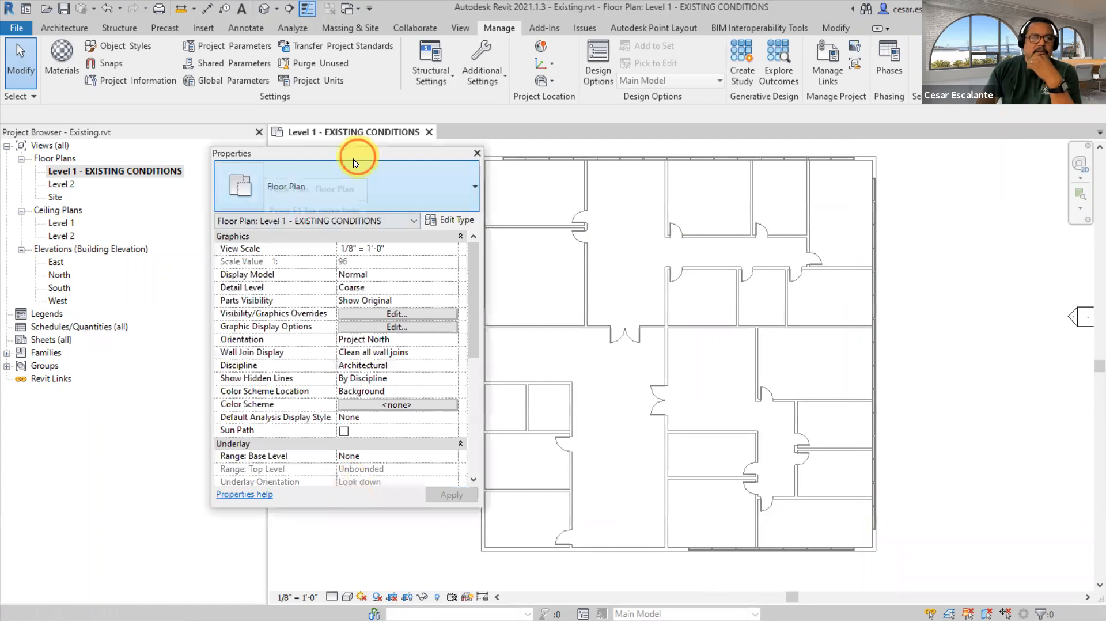
left_click_drag(353, 162, 161, 178)
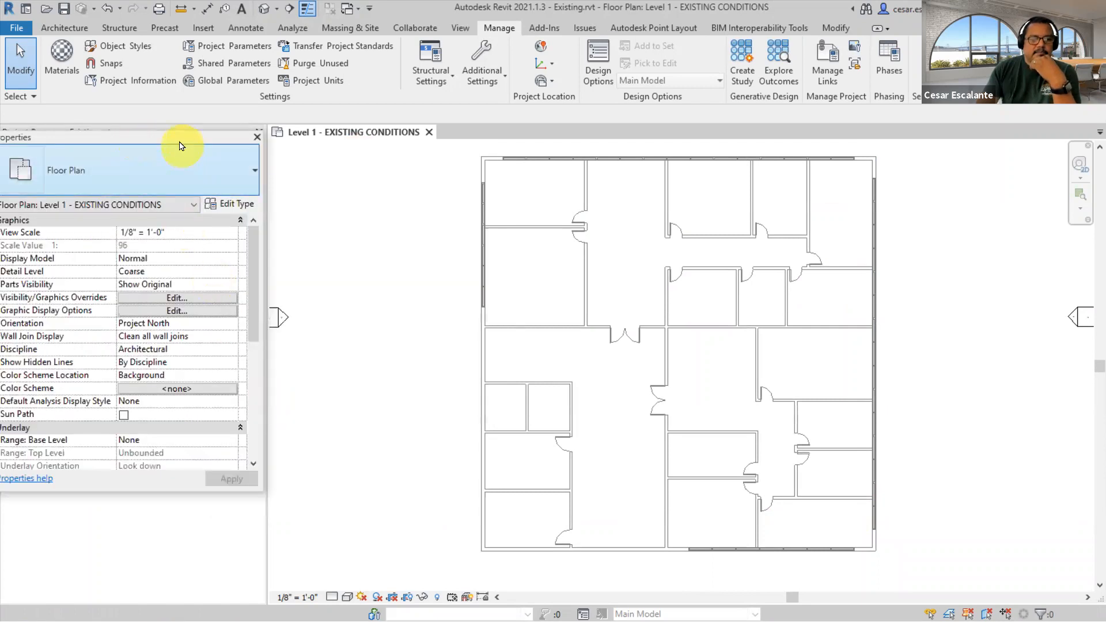
left_click_drag(179, 142, 724, 156)
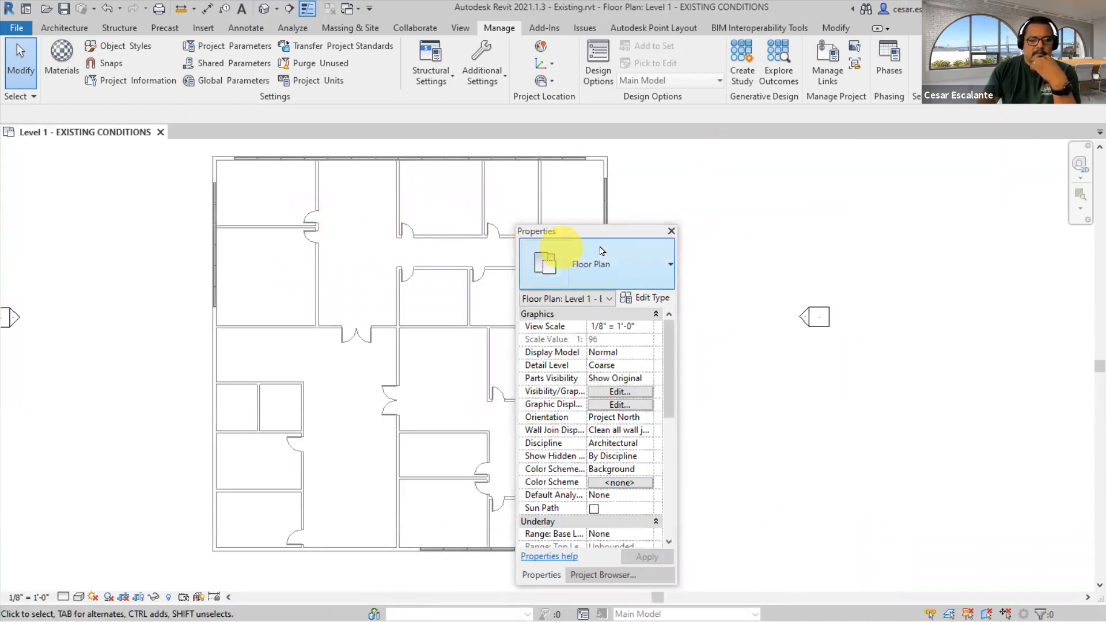
left_click_drag(608, 236, 30, 202)
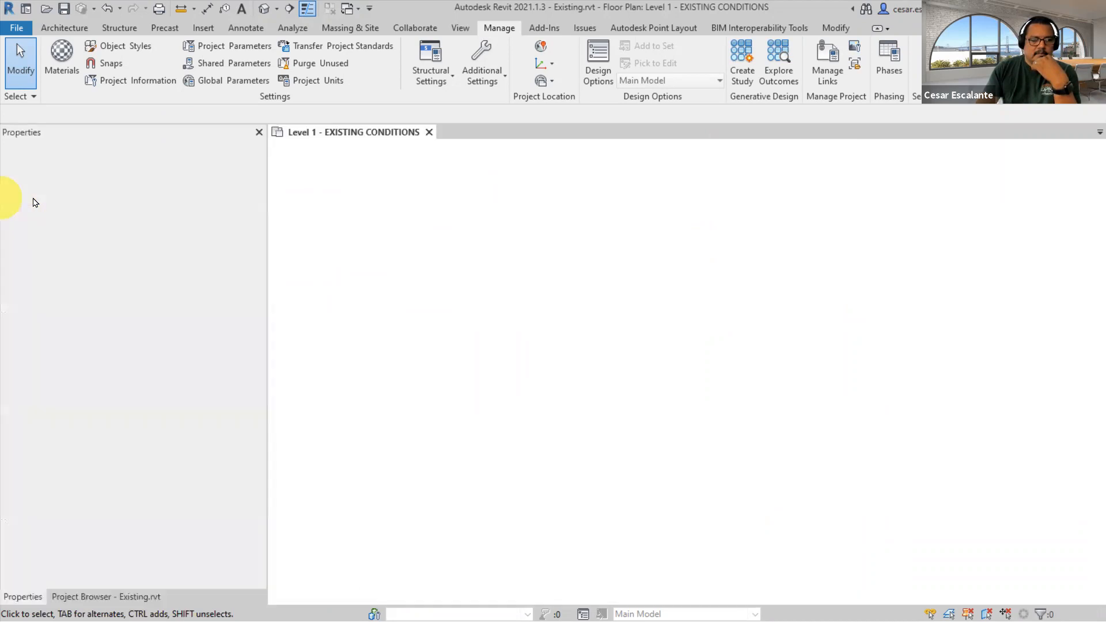
- Separate the Project Browser from the tabbed group and dock both palettes stacked, with Properties above the Project Browser
left_click_drag(80, 600, 155, 211)
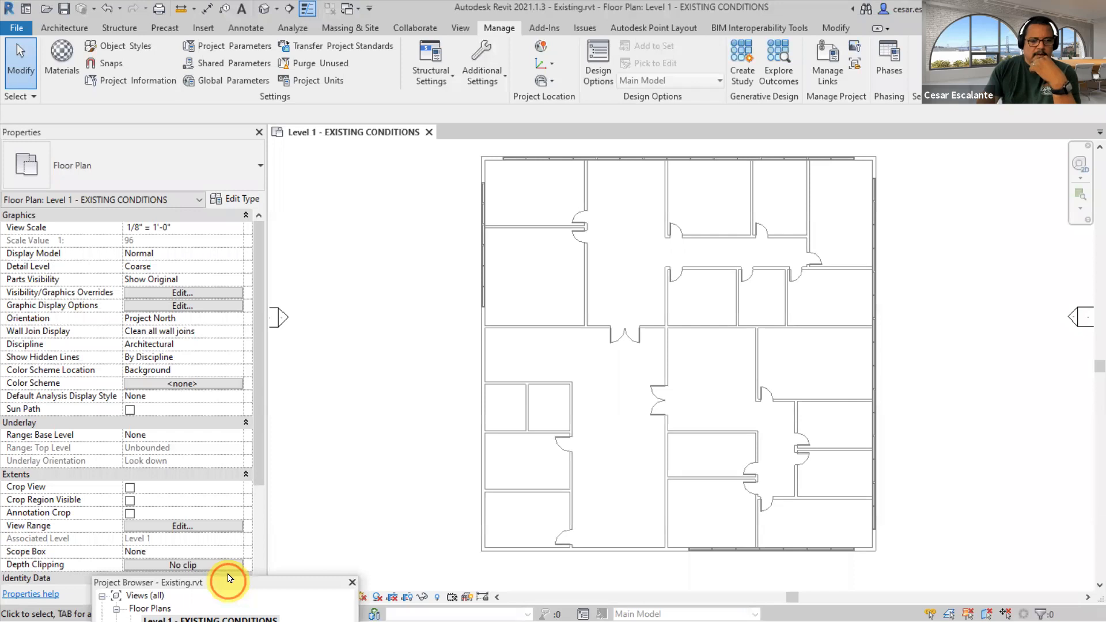
left_click_drag(228, 578, 556, 169)
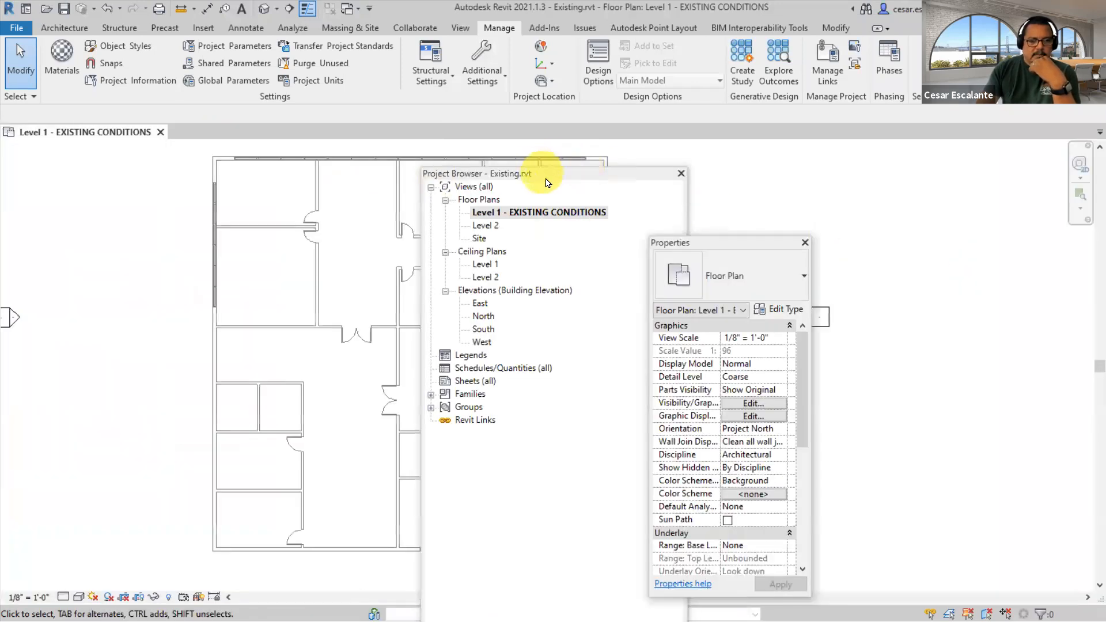
left_click_drag(548, 175, 519, 182)
double_click(549, 175)
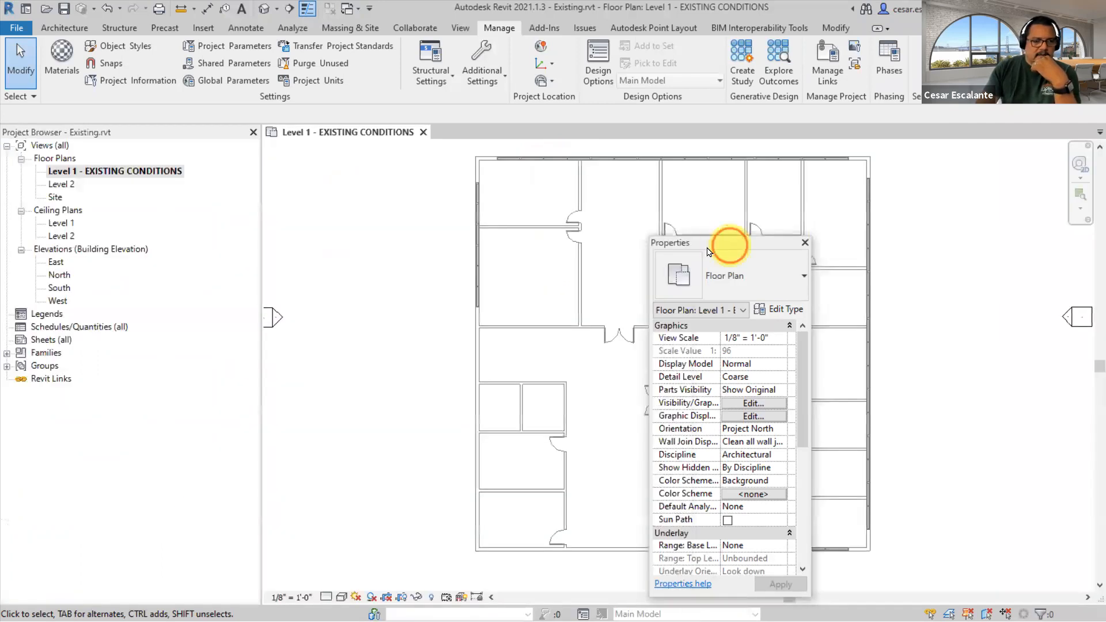
left_click_drag(708, 251, 156, 147)
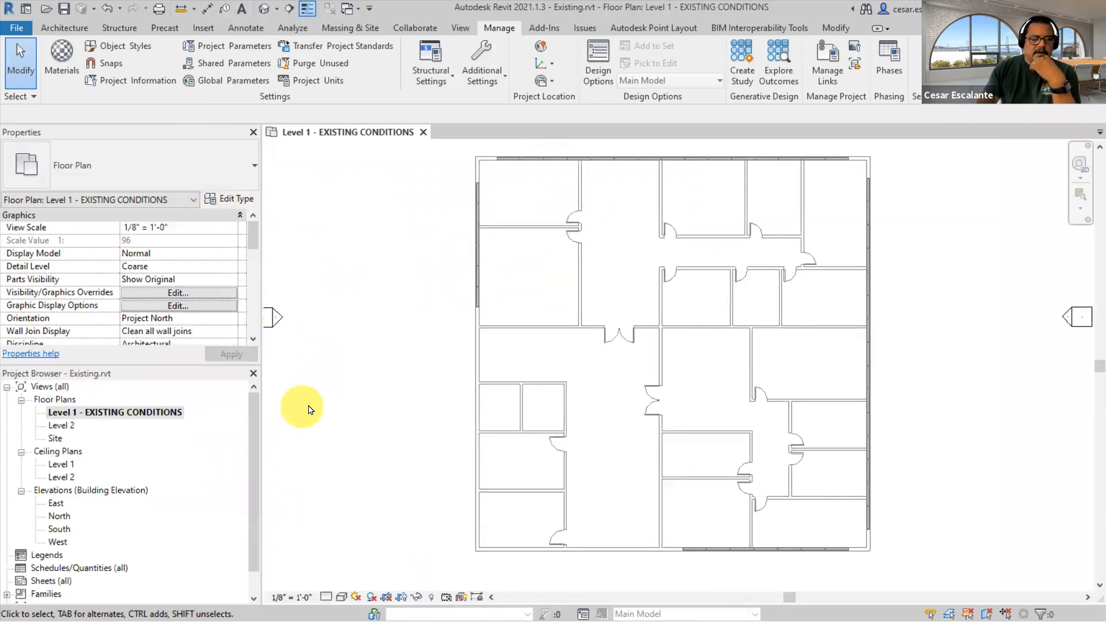
- Examine the interior walls across the plan and check the Phasing values of the wall along the lower-left rooms
scroll(348, 360, "up", 1)
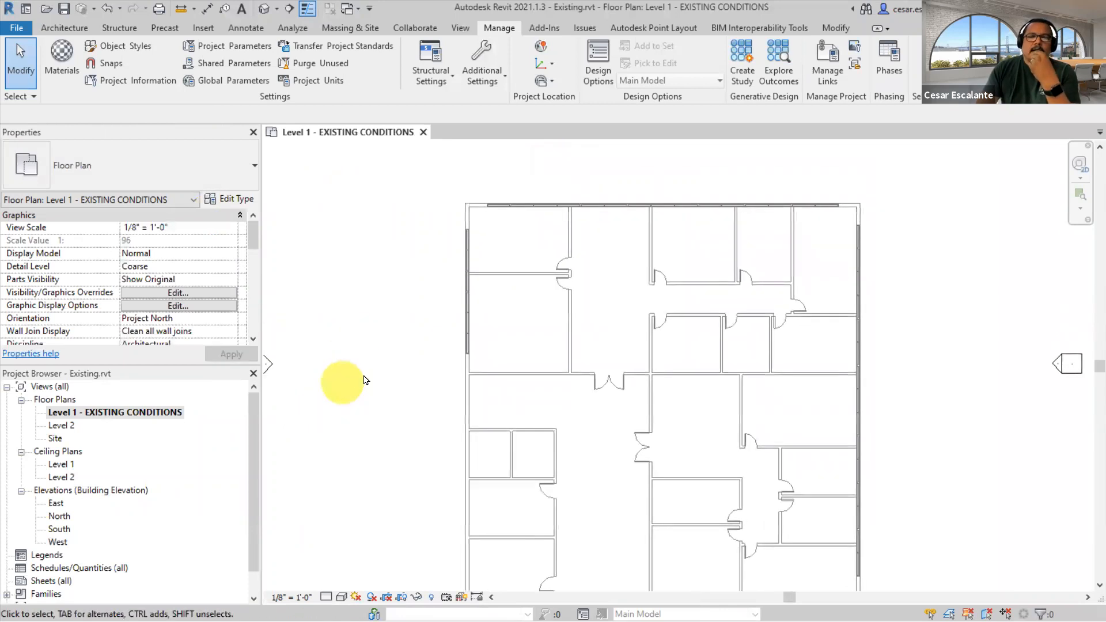
scroll(725, 444, "up", 1)
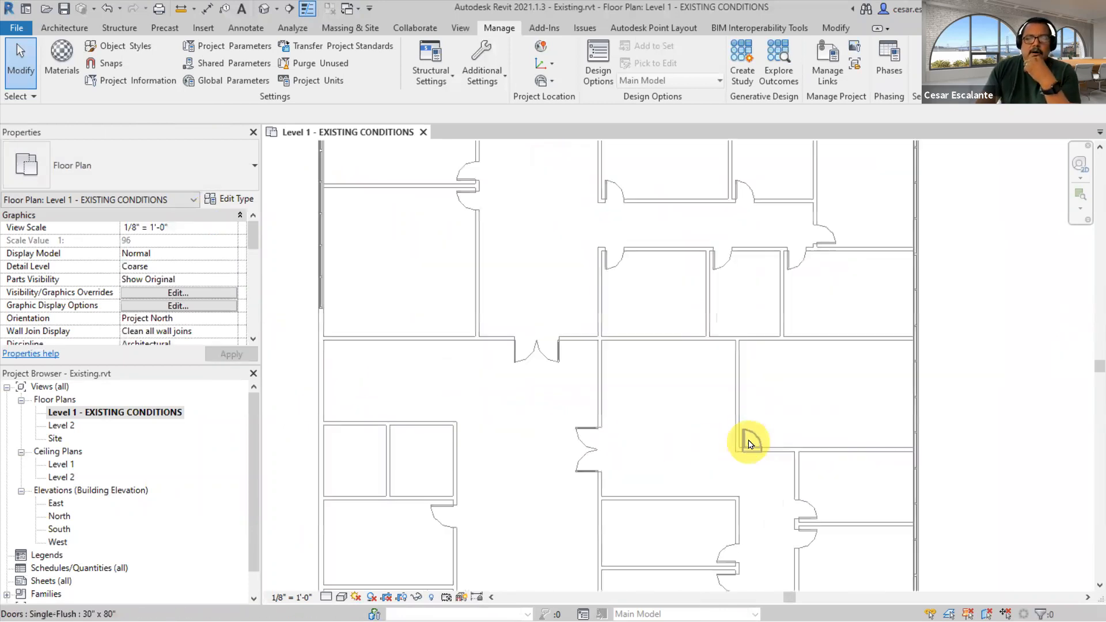
left_click(737, 376)
scroll(778, 372, "down", 2)
scroll(511, 210, "up", 5)
middle_click_drag(570, 188, 563, 154)
scroll(512, 155, "down", 4)
scroll(689, 360, "down", 1)
scroll(690, 363, "down", 2)
middle_click_drag(745, 370, 557, 198)
left_click(571, 460)
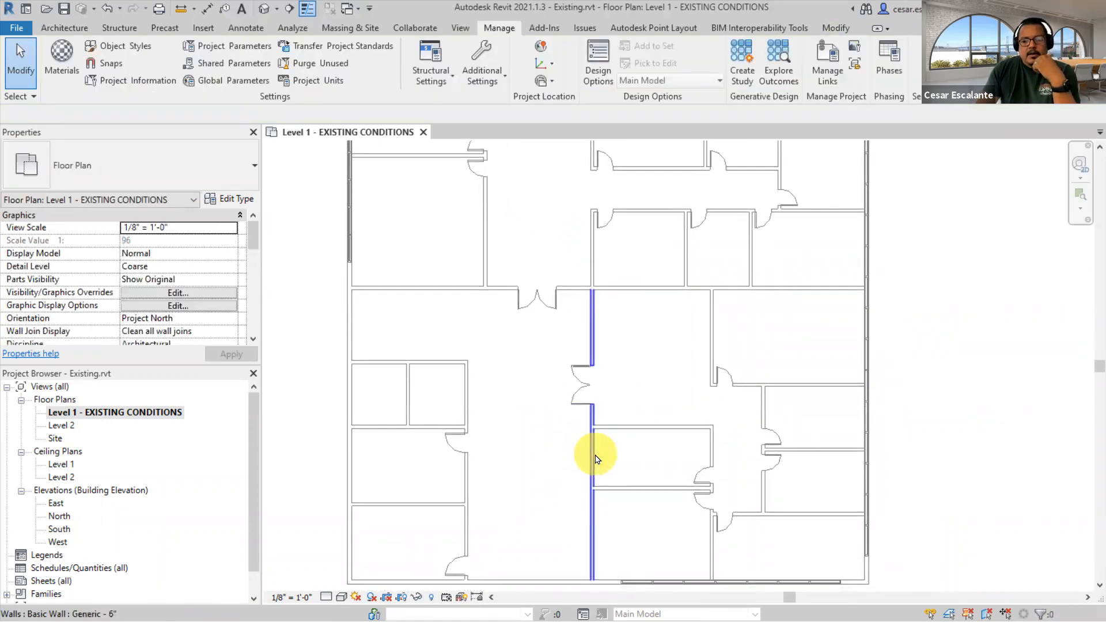
left_click(464, 394)
left_click_drag(254, 237, 249, 321)
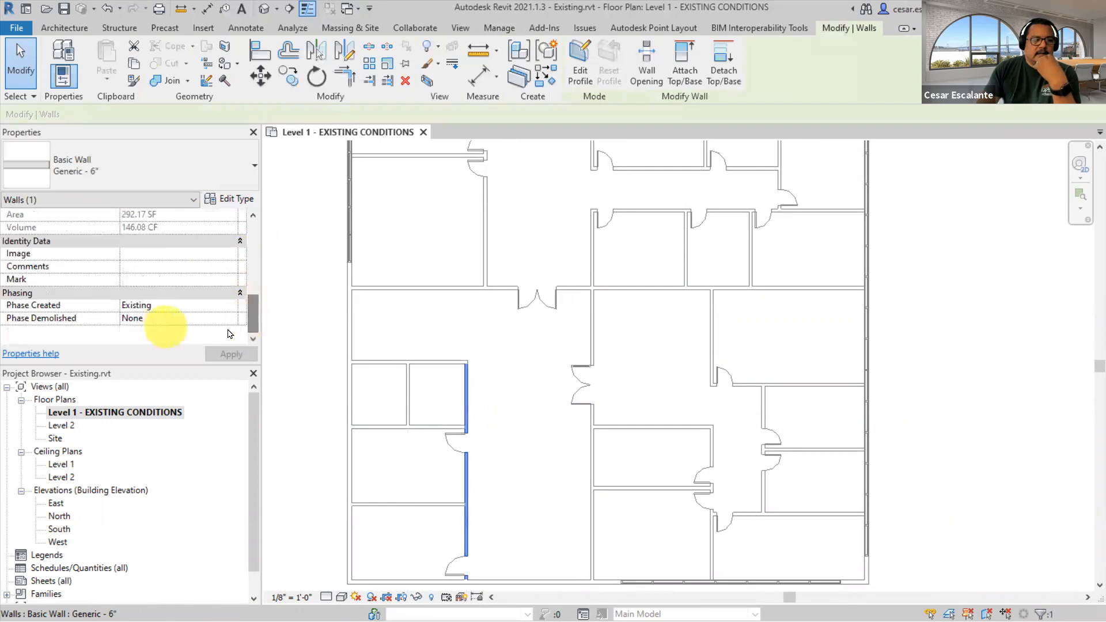
- Clear the wall selection and set the Level 1 - EXISTING CONDITIONS view's Phase to Existing
left_click(283, 352)
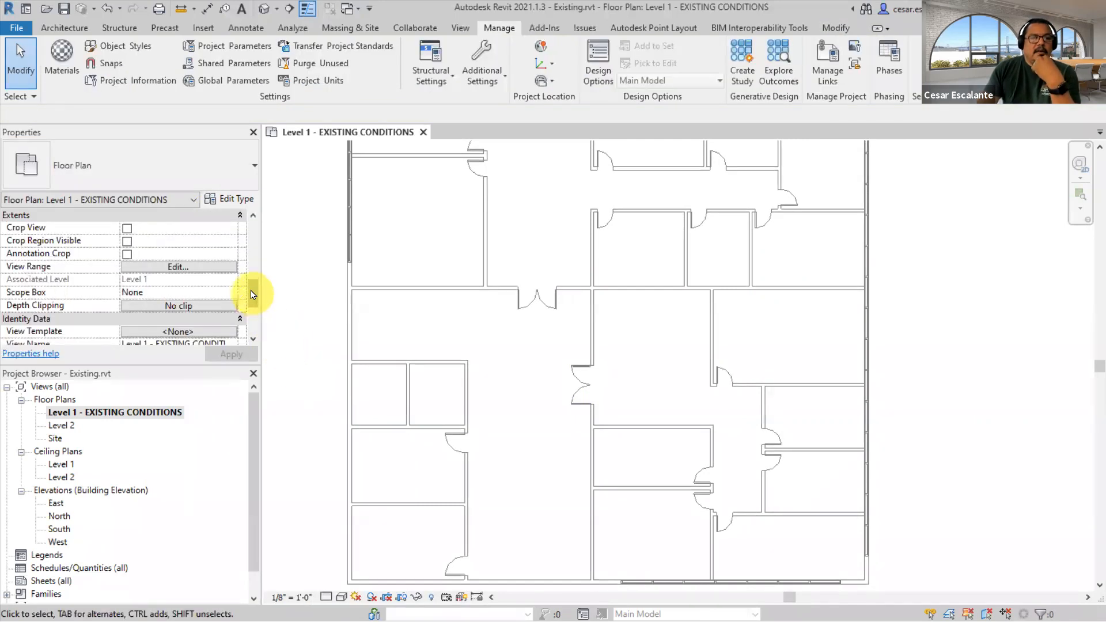
left_click_drag(250, 291, 249, 332)
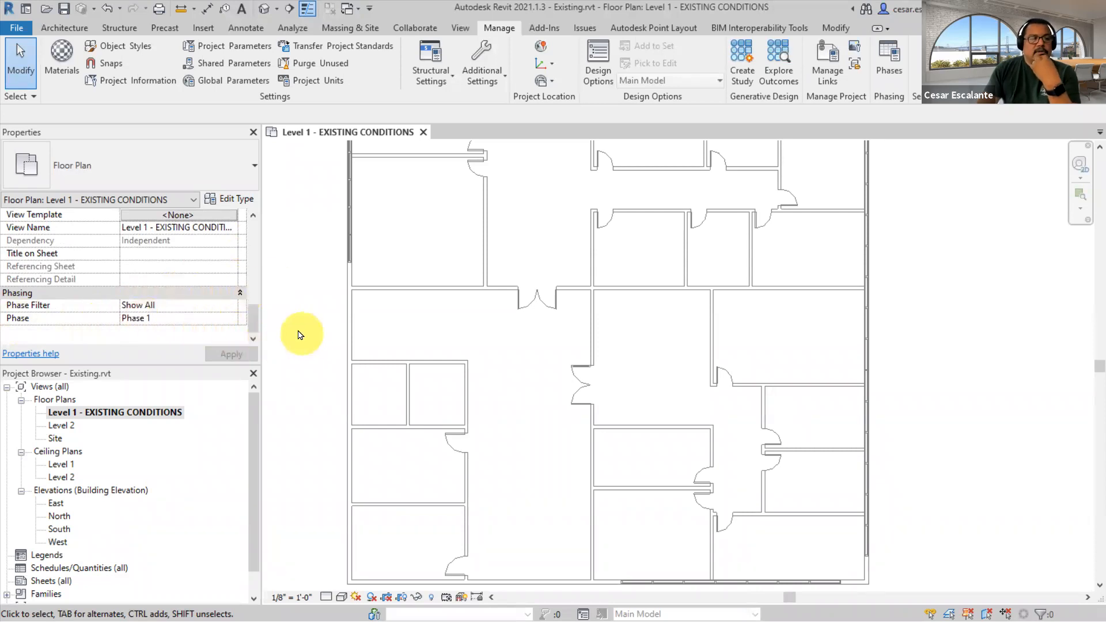
left_click(231, 321)
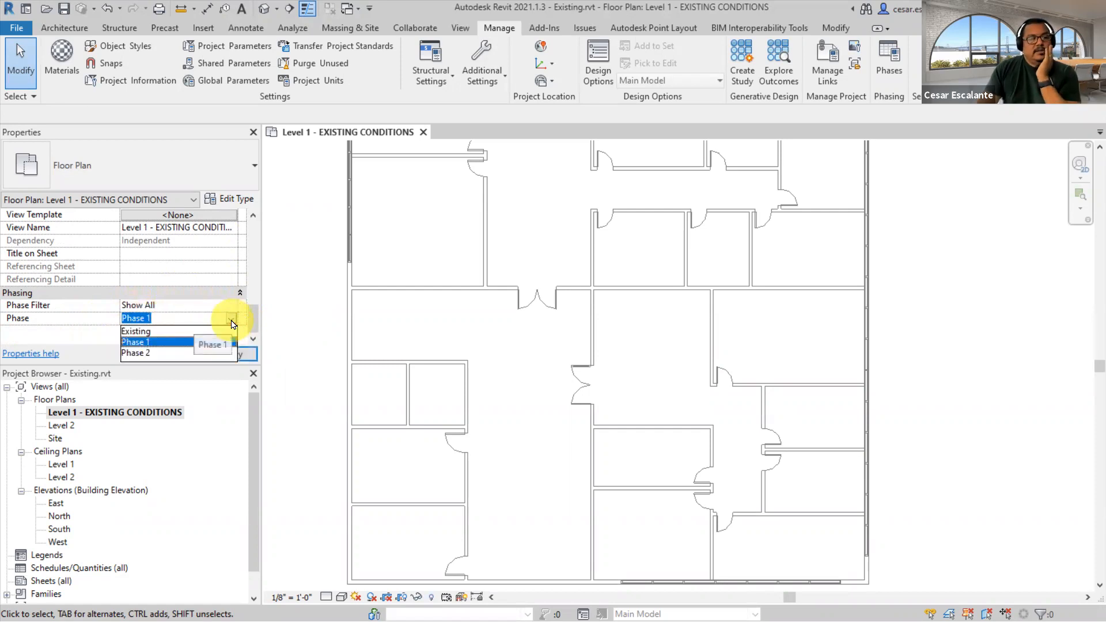
left_click(147, 334)
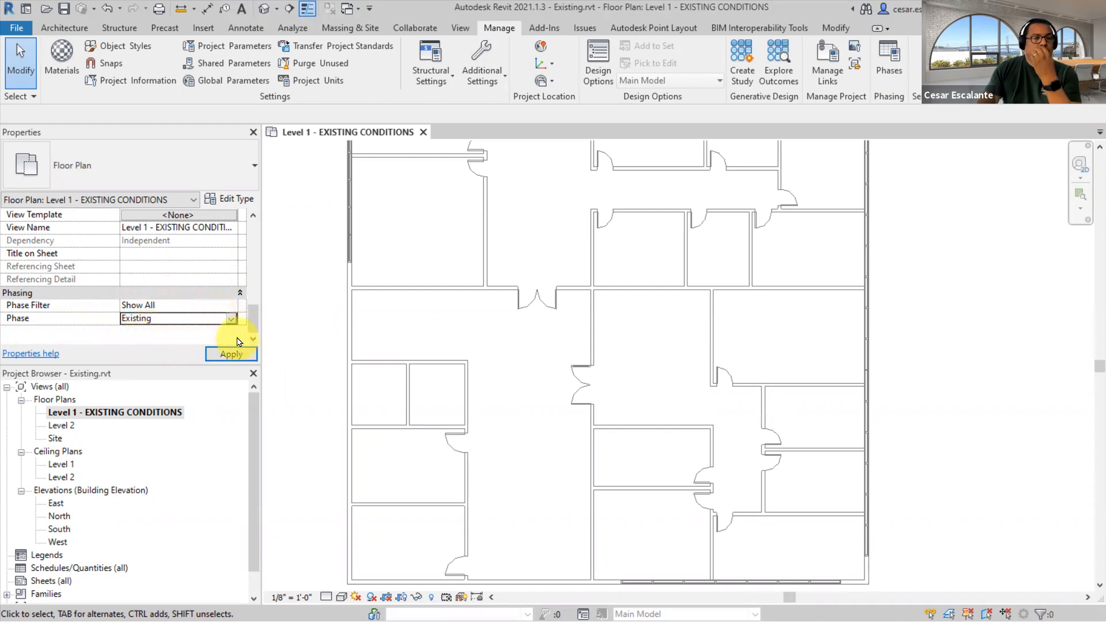
left_click(231, 353)
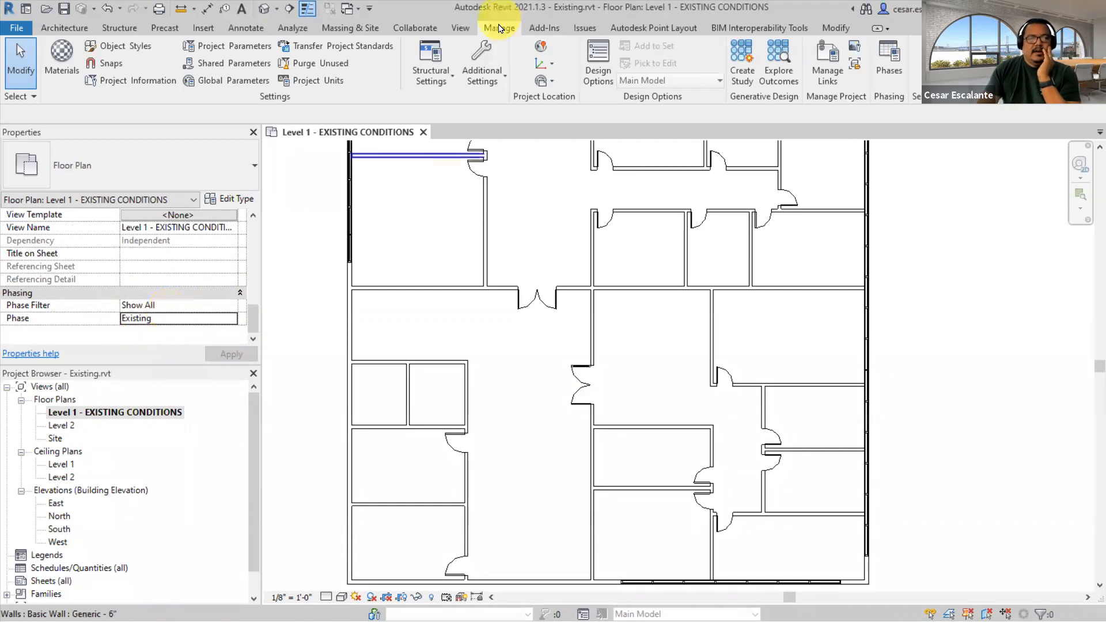
- Review the phasing graphic overrides and the Show All row of the phase filters, leaving the Phasing settings unchanged
left_click(897, 70)
left_click(471, 137)
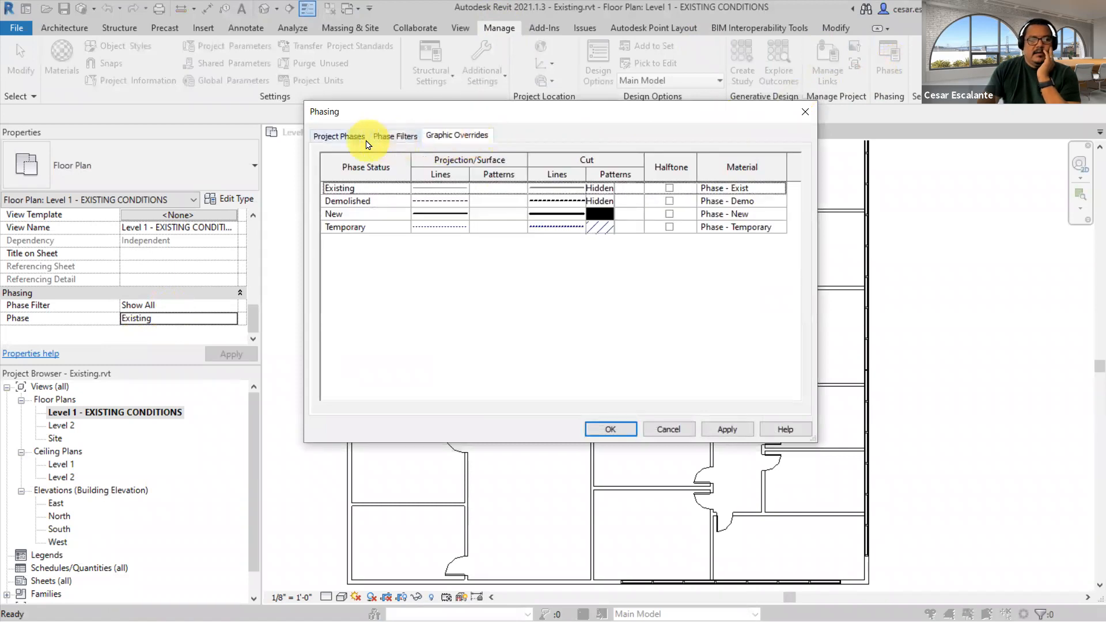
left_click(397, 137)
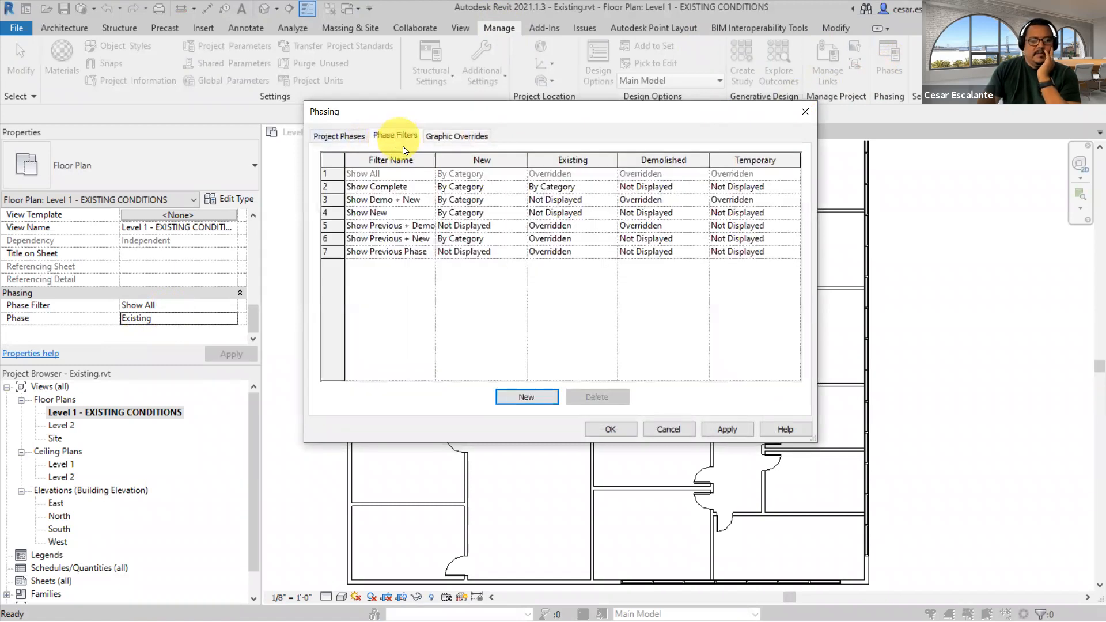
left_click(326, 174)
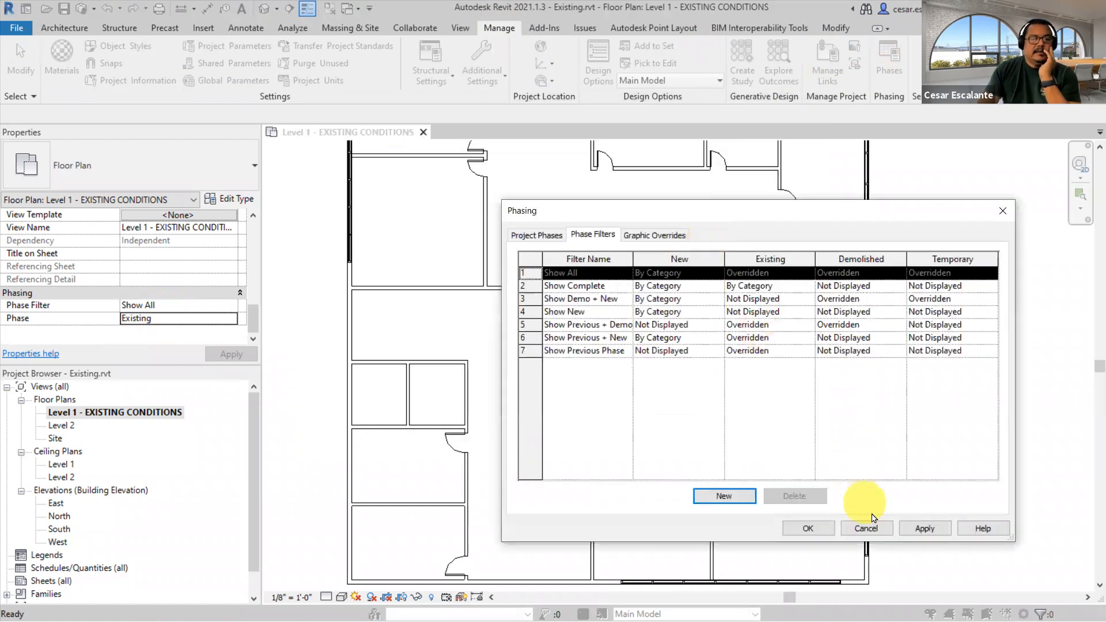
left_click(873, 527)
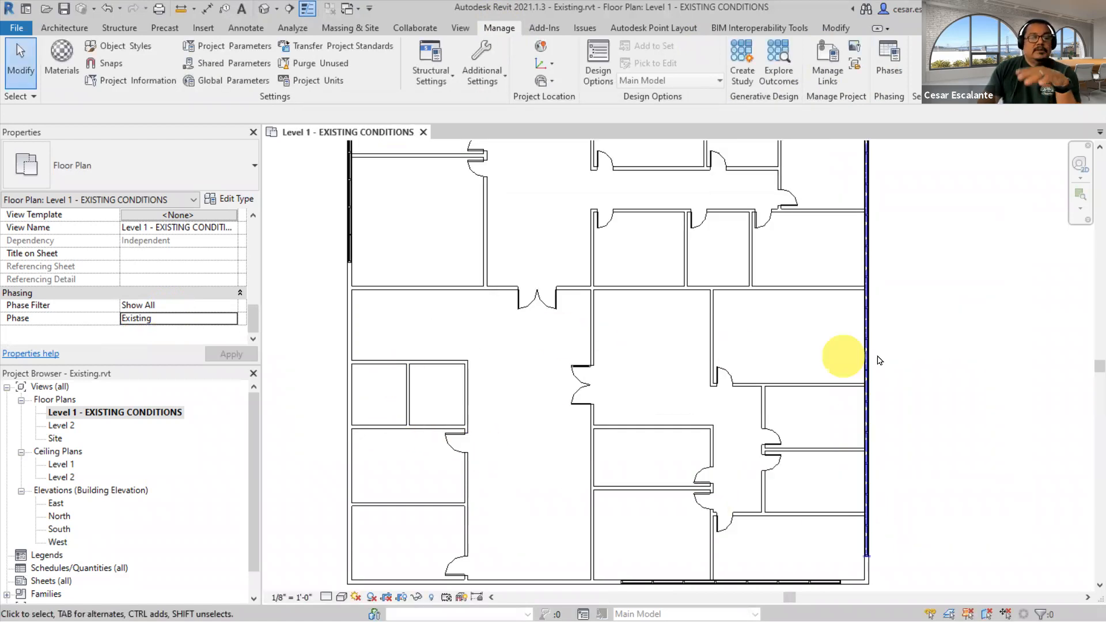
- Set the existing conditions floor plan's Phase to Phase 1 and its Phase Filter to Show Previous Phase
scroll(934, 351, "down", 1)
middle_click_drag(918, 340, 918, 375)
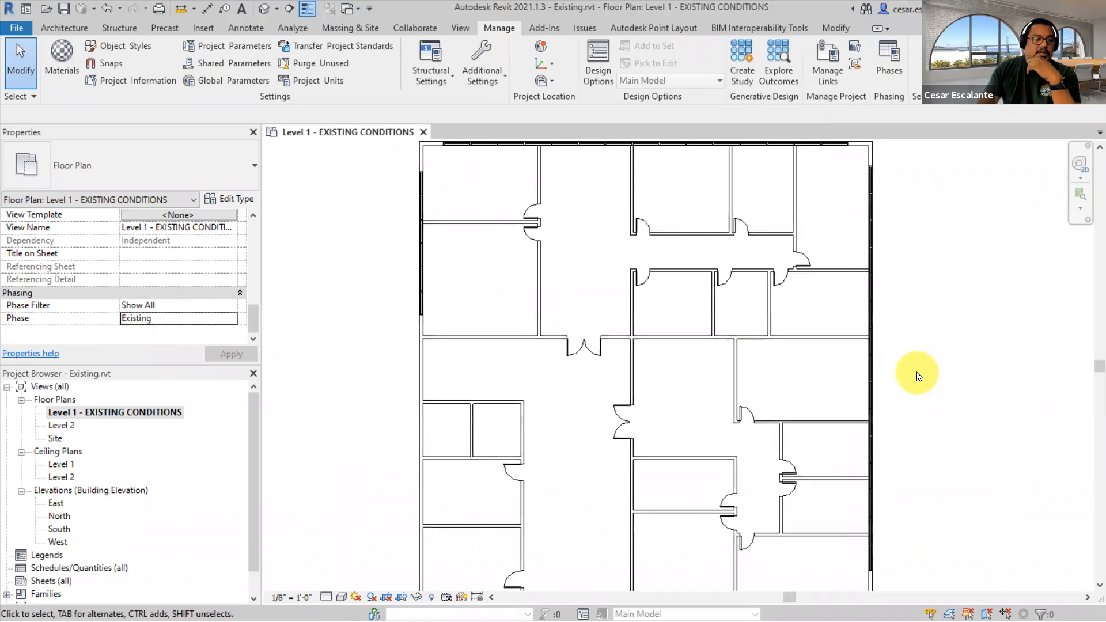
left_click(228, 320)
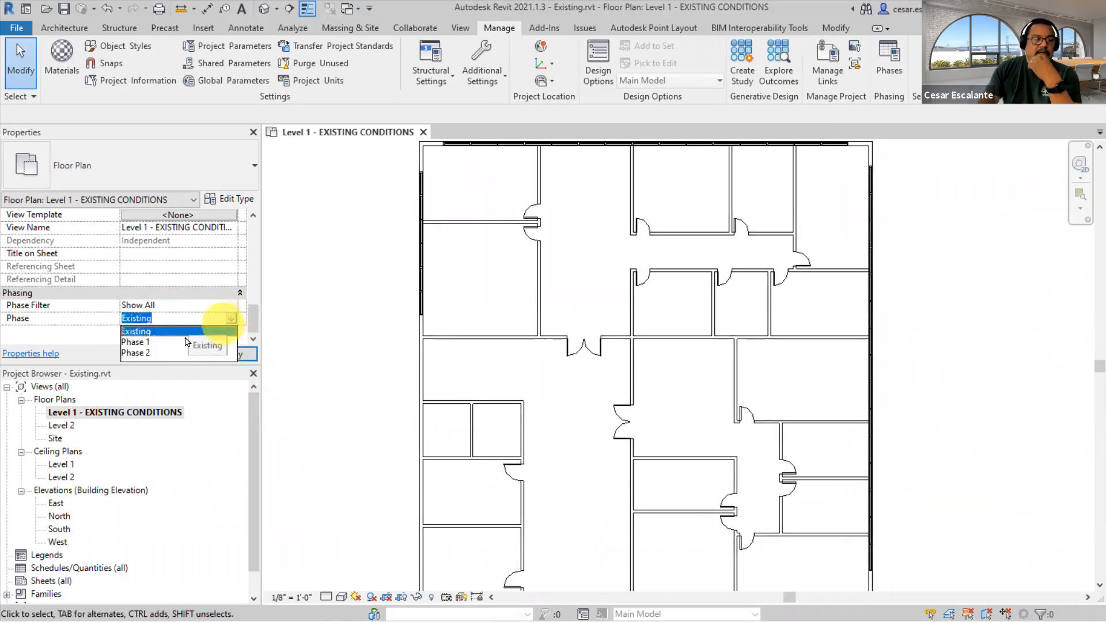
left_click(151, 343)
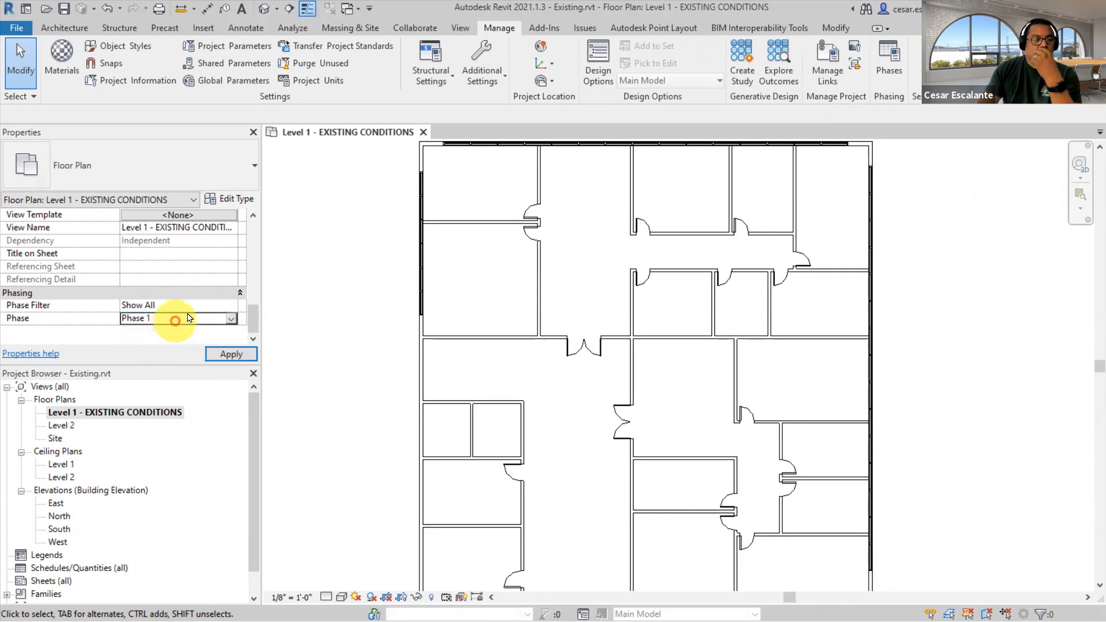
left_click(233, 307)
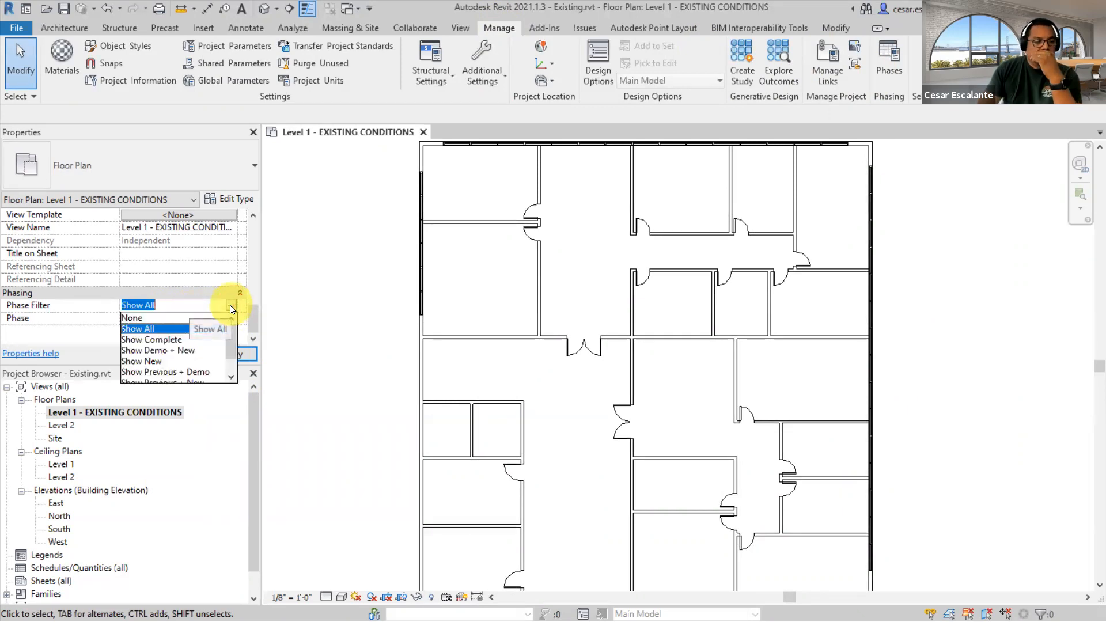
mouse_move(233, 349)
left_mouse_down()
mouse_move(229, 380)
mouse_move(228, 342)
mouse_move(224, 368)
left_mouse_up()
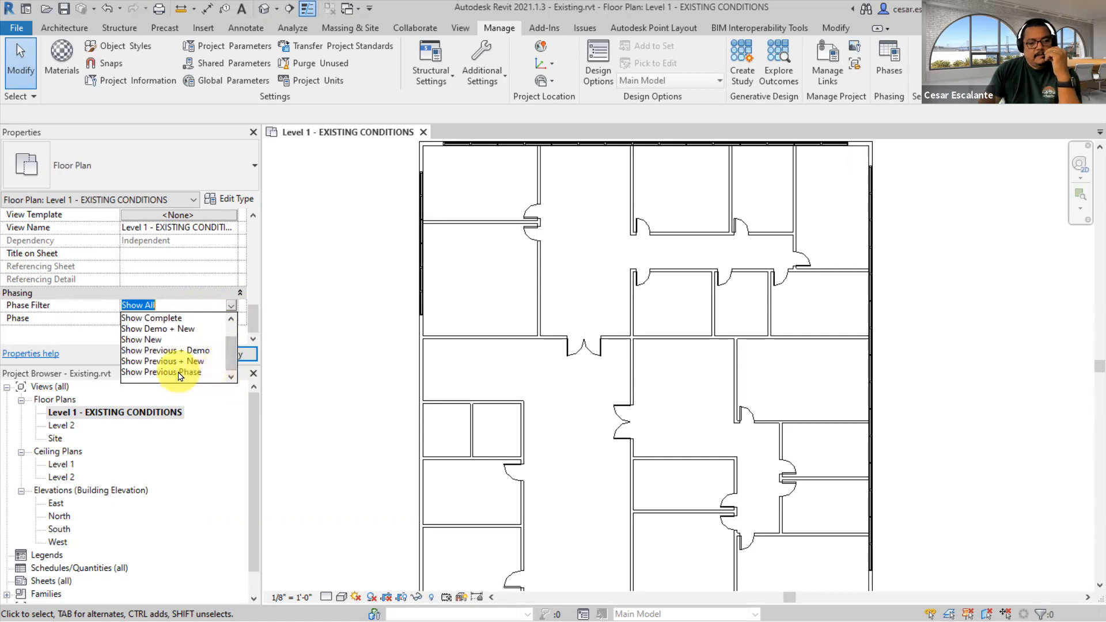
left_click(179, 374)
left_click(225, 365)
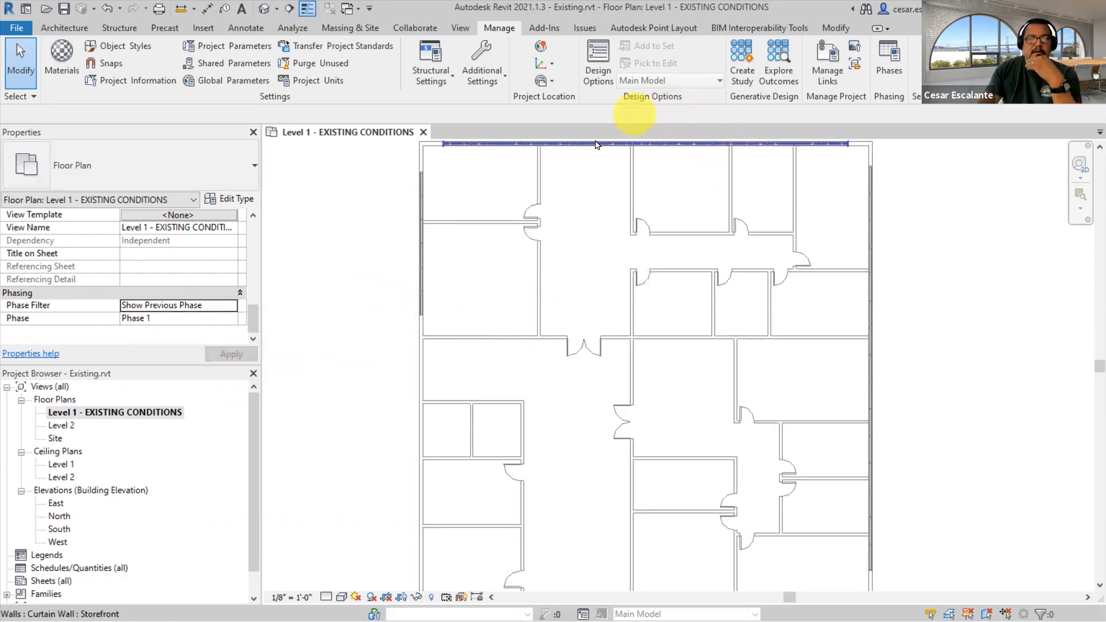
- Examine the Show Previous Phase filter settings and the graphic overrides for the Existing phase status, leaving them unchanged
middle_click_drag(614, 247, 611, 262)
left_click(891, 53)
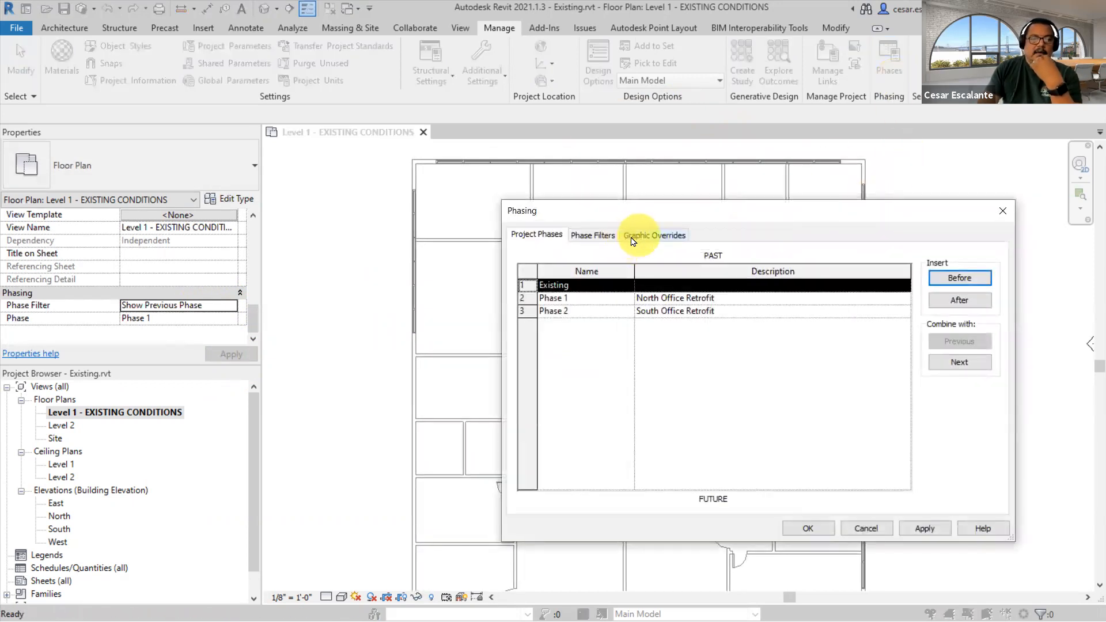
left_click(592, 235)
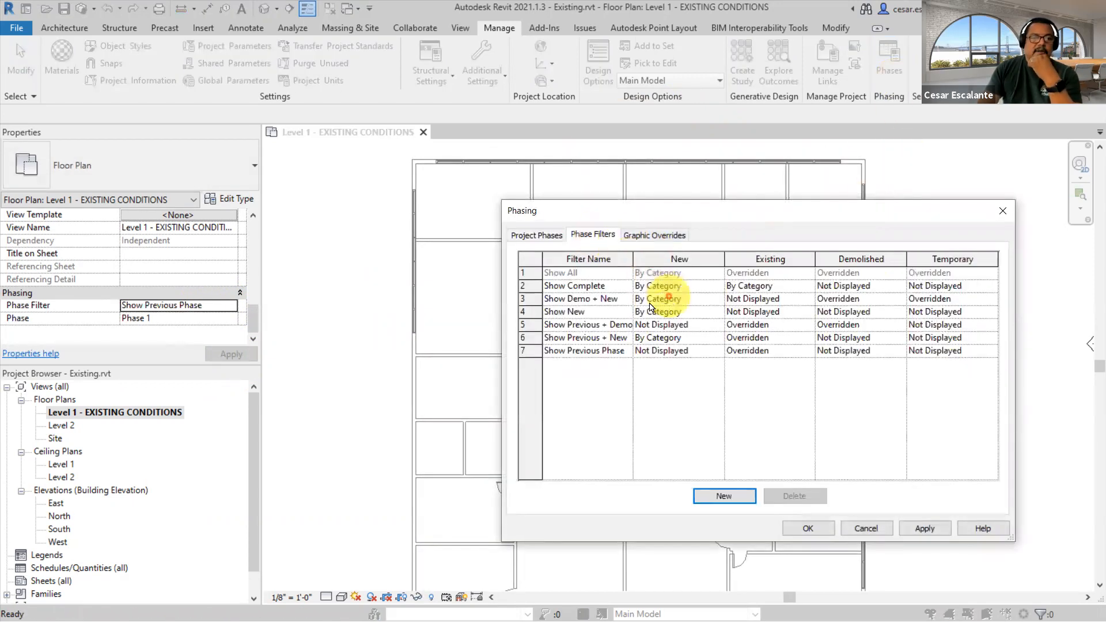
left_click(523, 351)
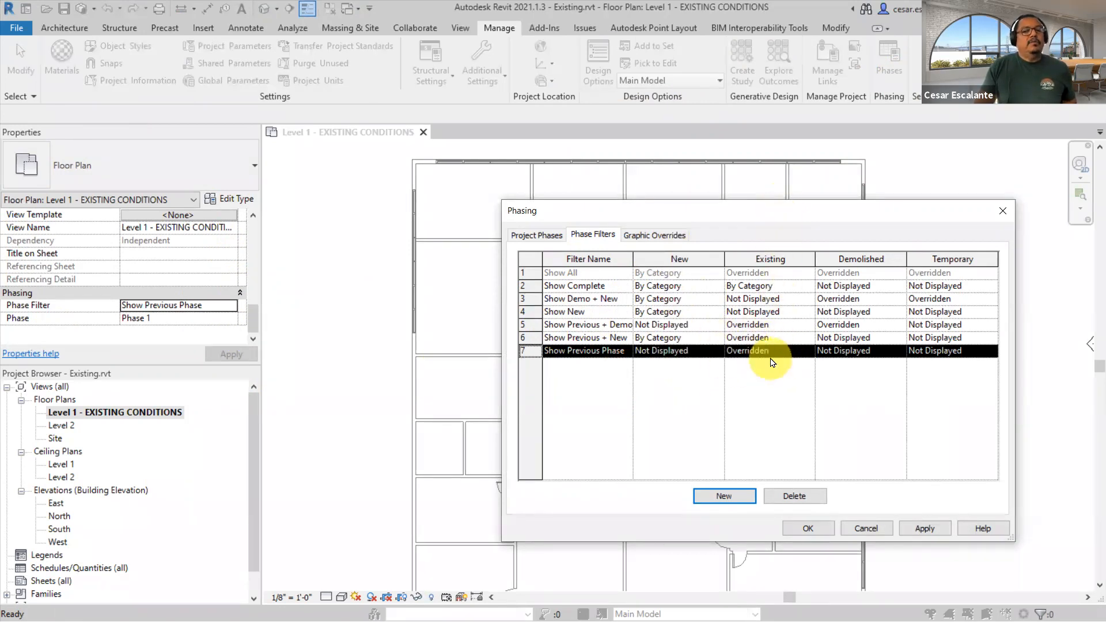
left_click(656, 235)
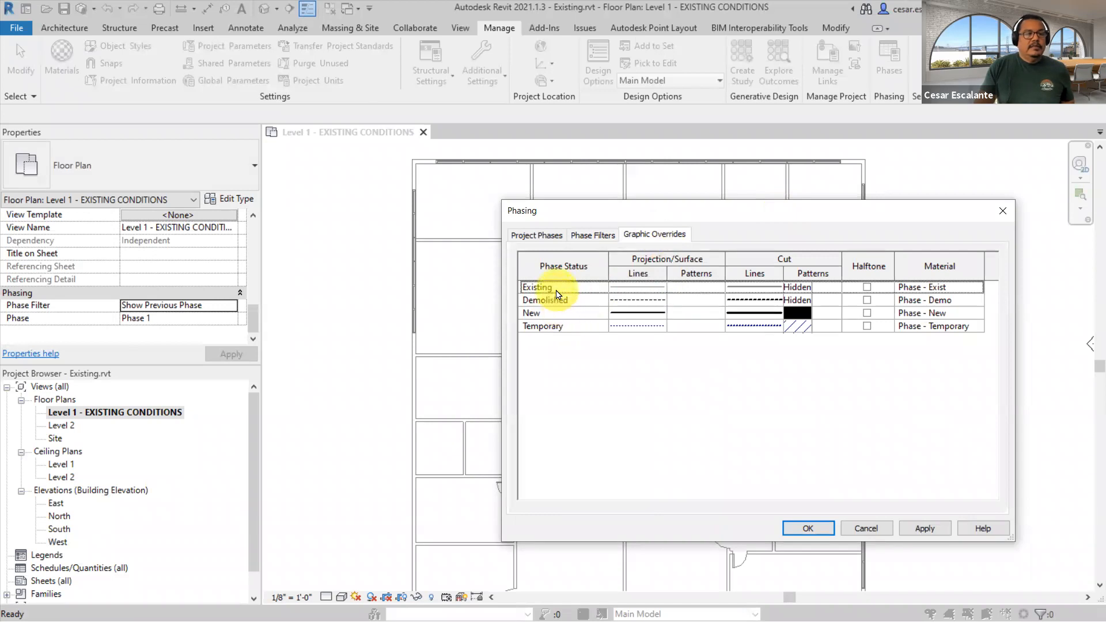
left_click(575, 288)
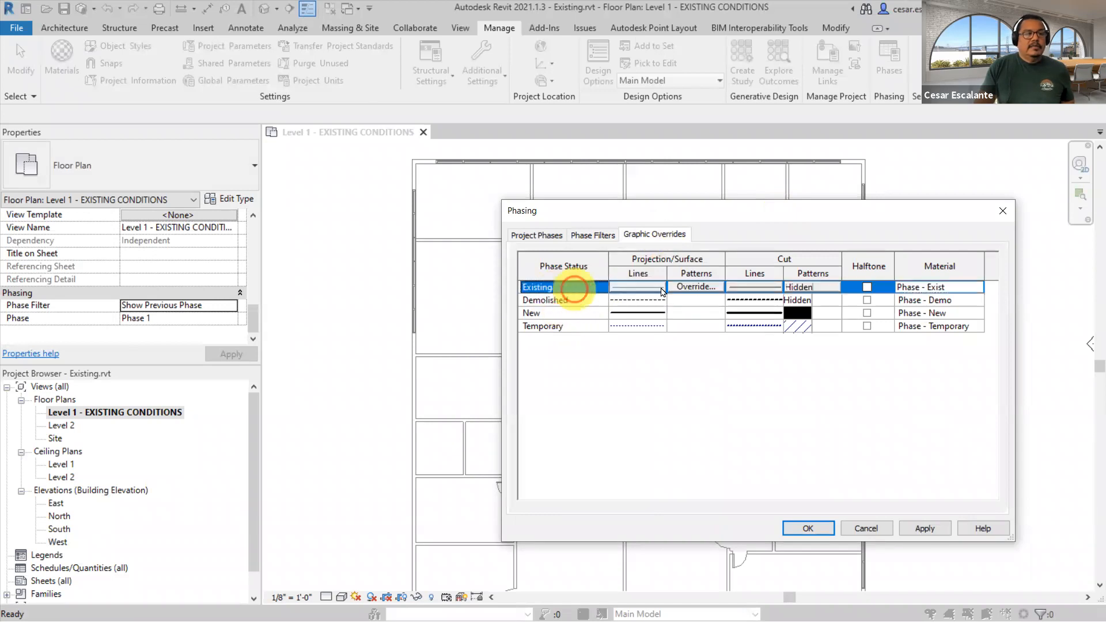
left_click(866, 528)
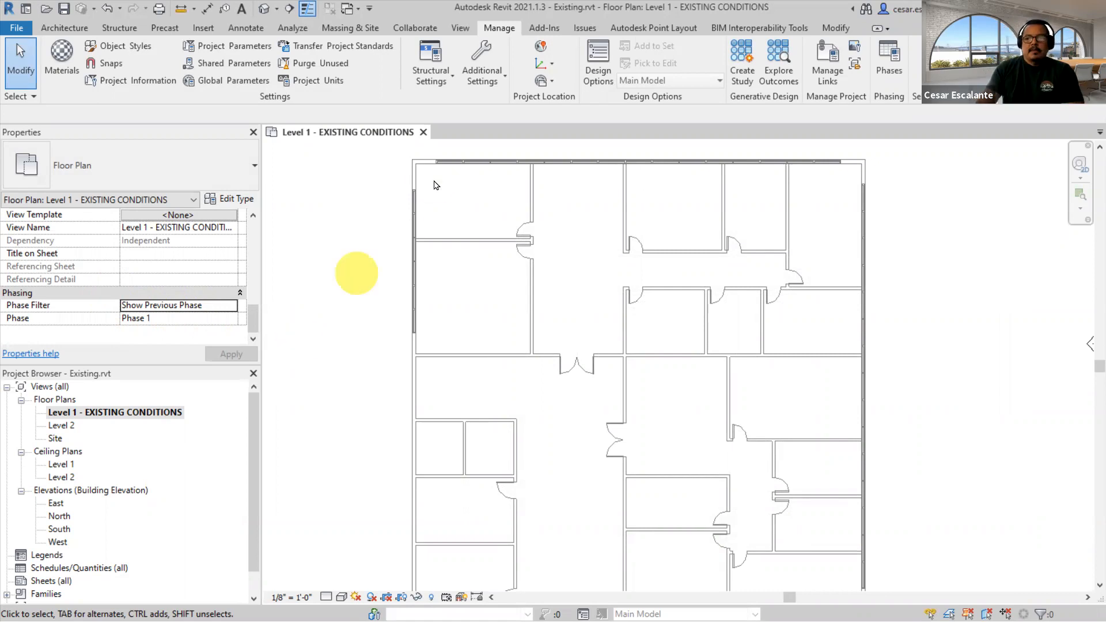
- Duplicate the Level 1 - EXISTING CONDITIONS floor plan view without detailing
left_click(151, 413)
right_click(151, 414)
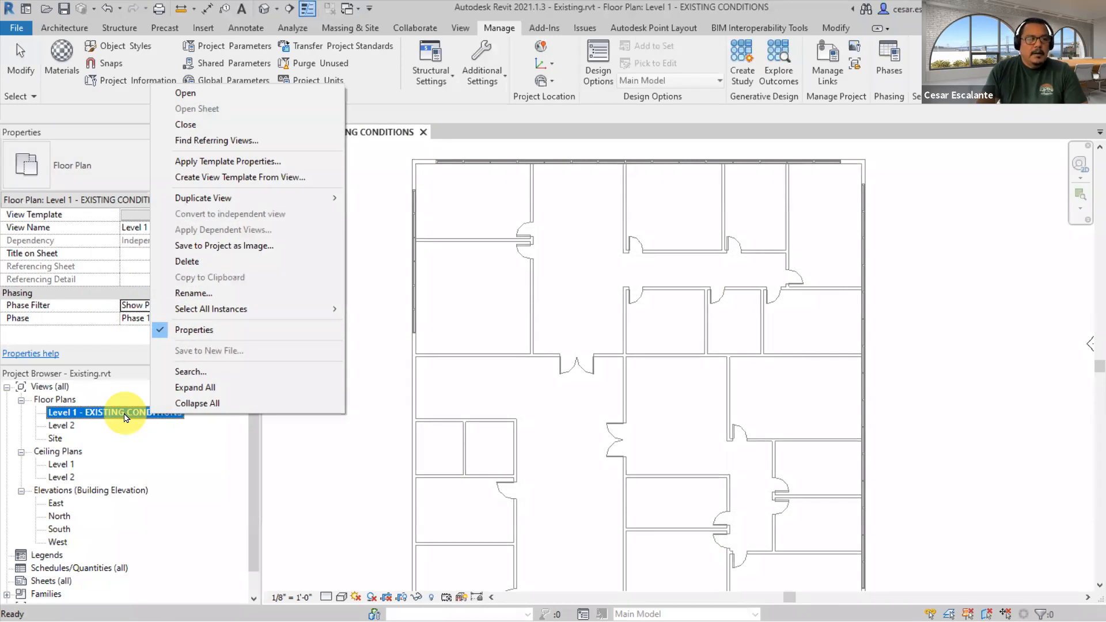
mouse_move(251, 199)
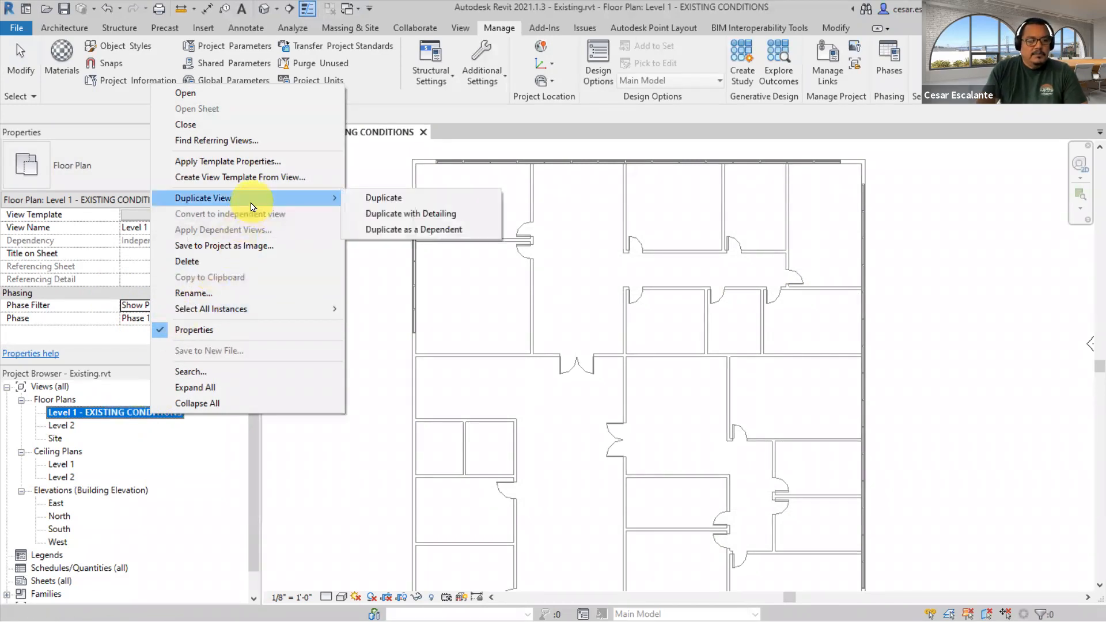
left_click(414, 199)
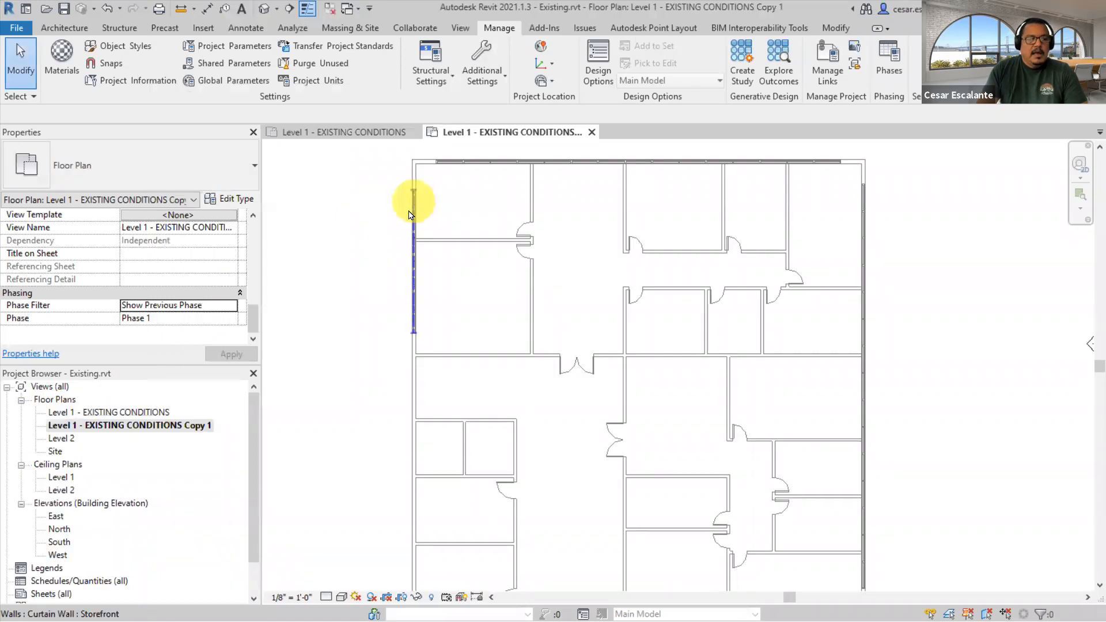
- Rename the duplicated floor plan view as Level 1 - DEMO PLAN
right_click(165, 429)
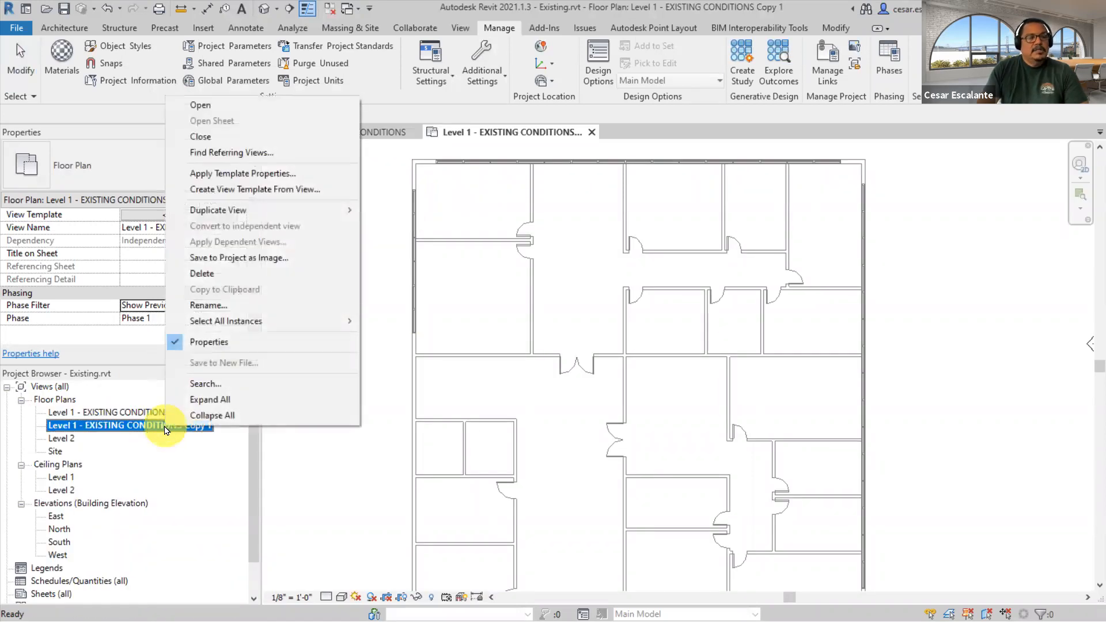
left_click(234, 308)
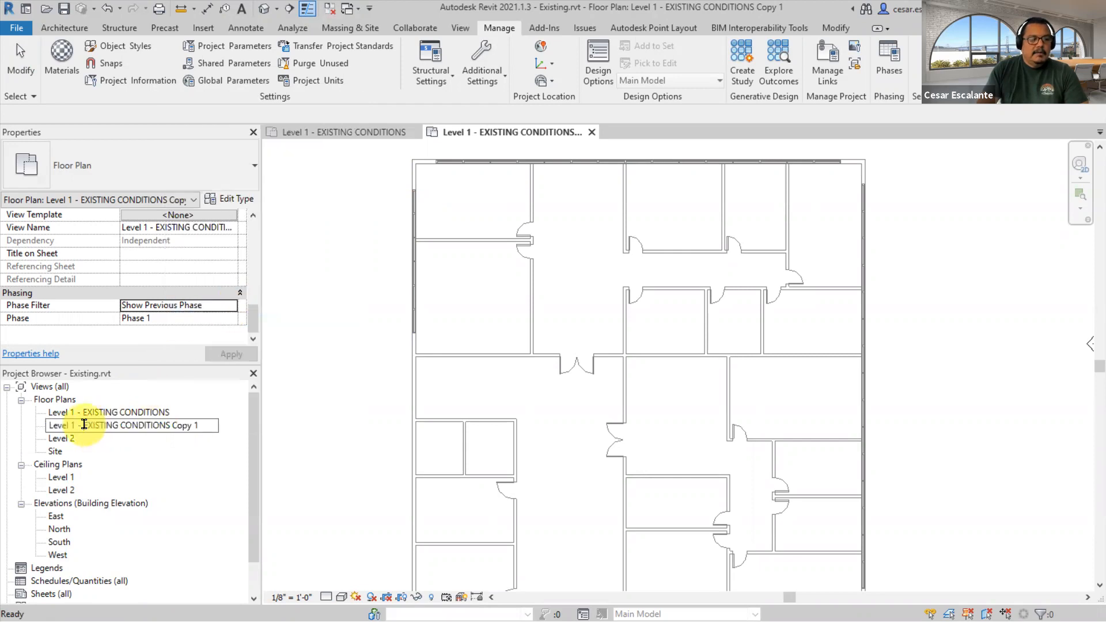
left_click_drag(83, 425, 235, 420)
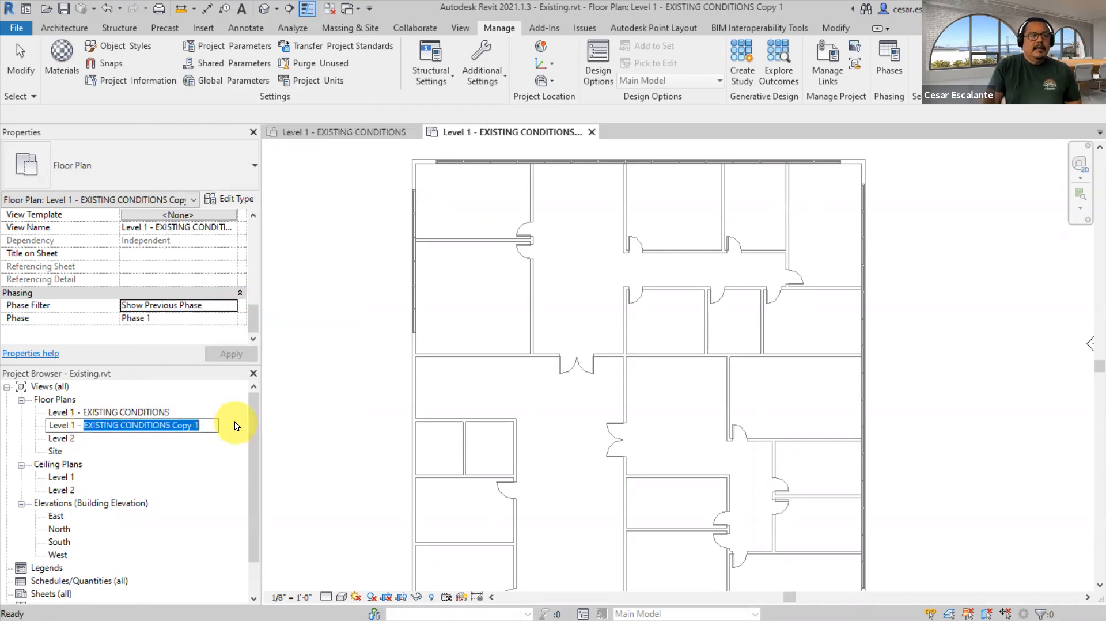
type("d")
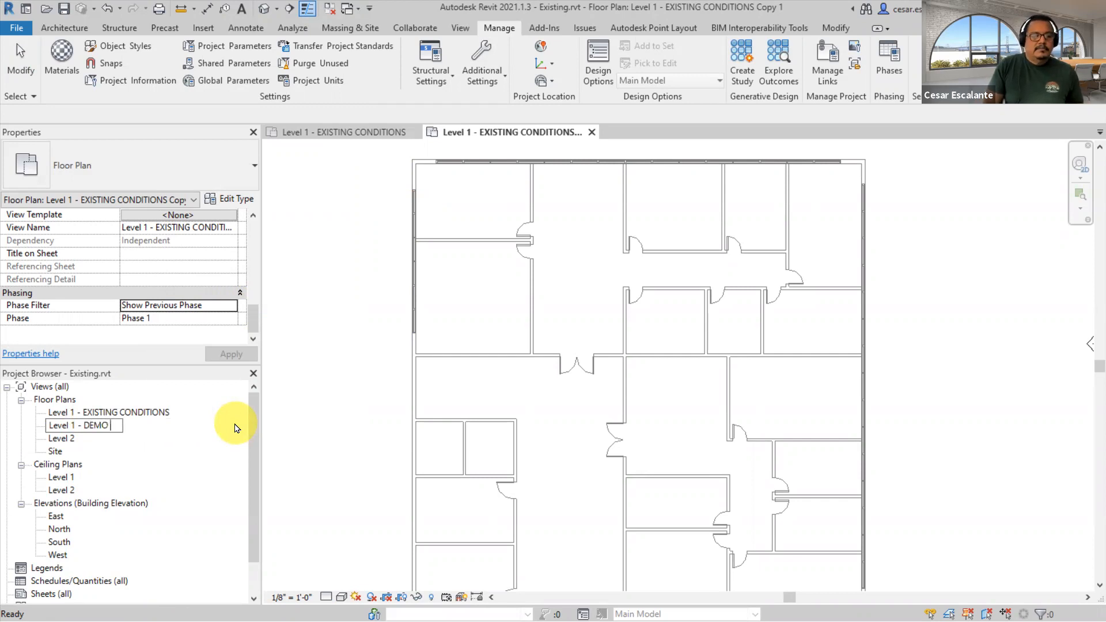
left_click(365, 460)
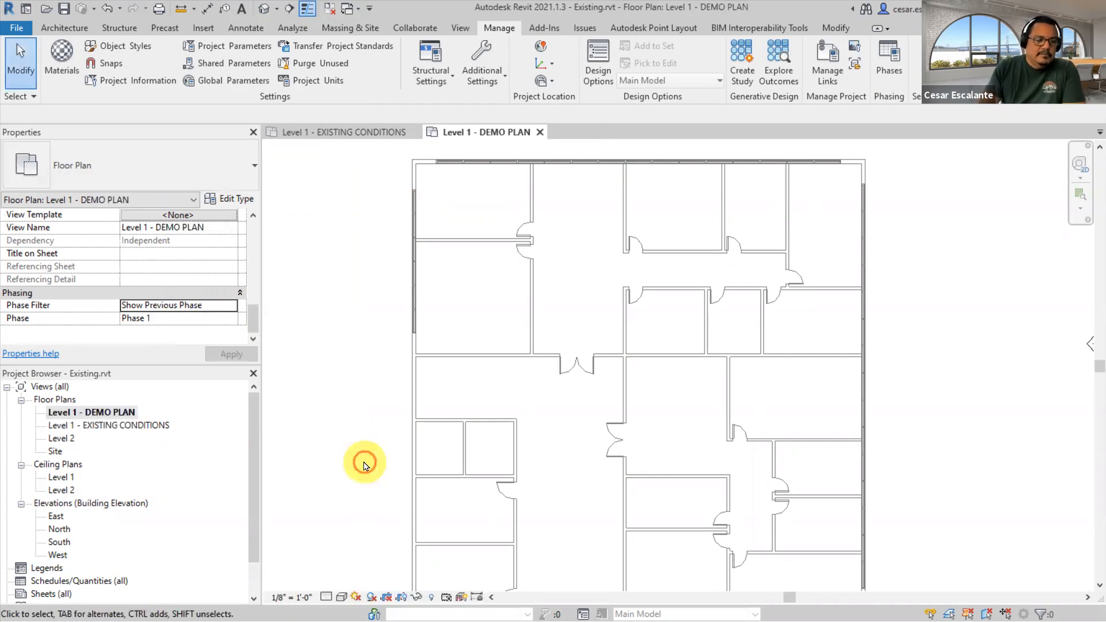
left_click(349, 488)
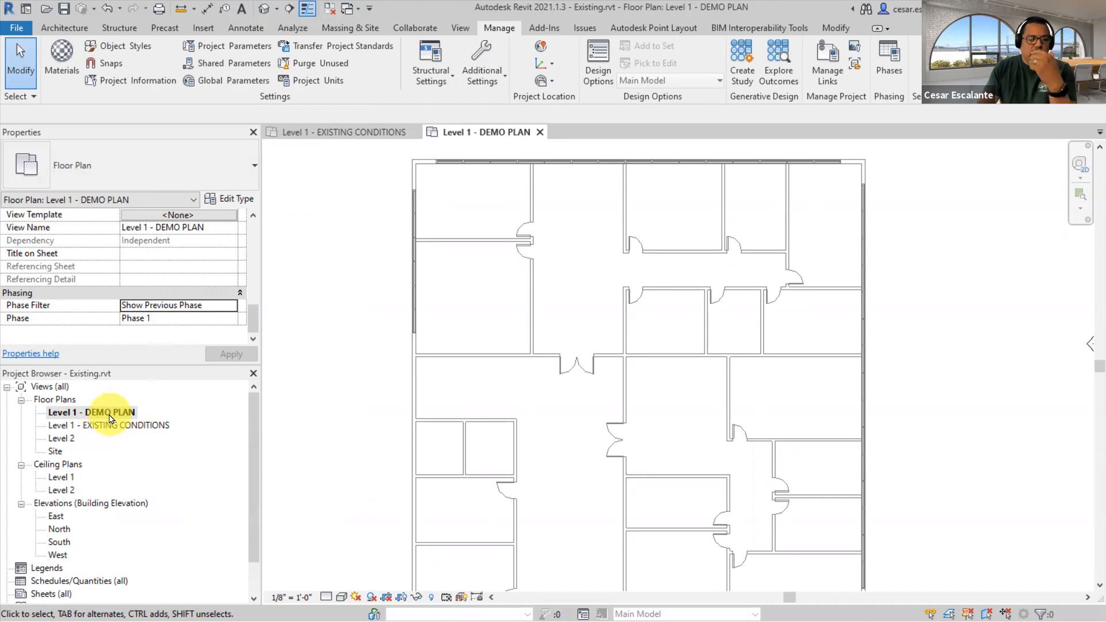
left_click(130, 412)
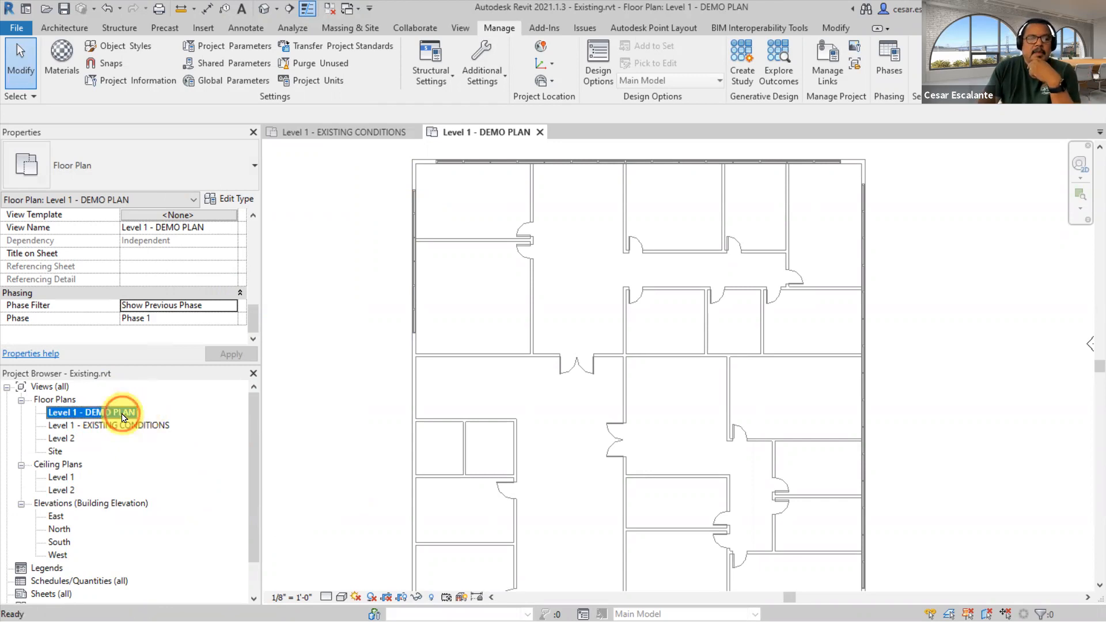
left_click(328, 458)
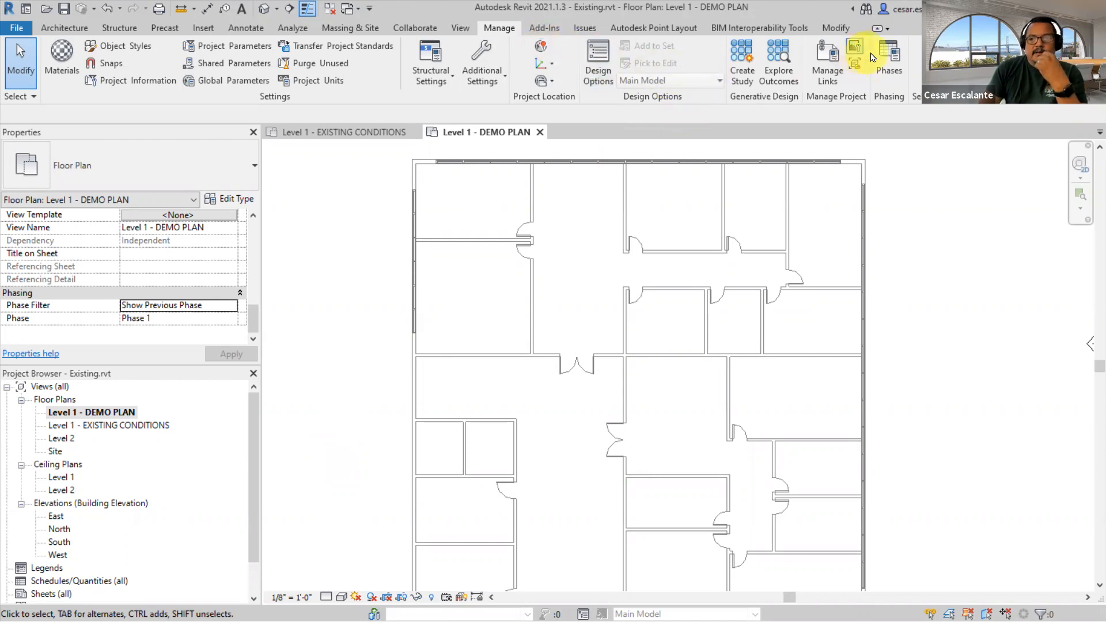
- Examine the Show Previous + Demo phase filter in the project's phasing settings, then close them without changes
left_click(898, 65)
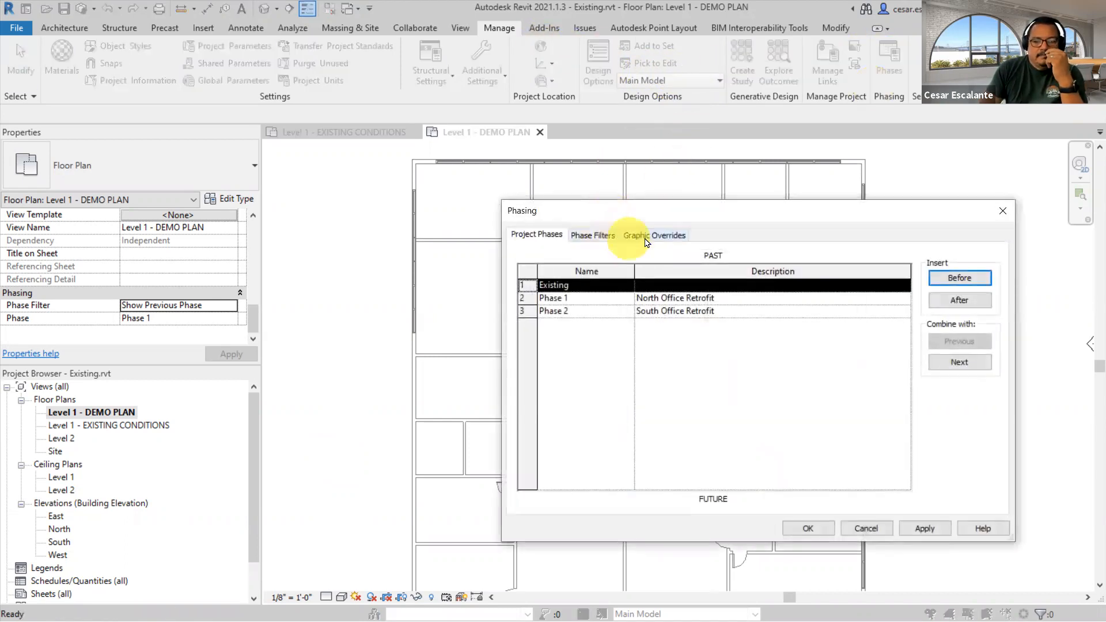
left_click(635, 234)
left_click(593, 234)
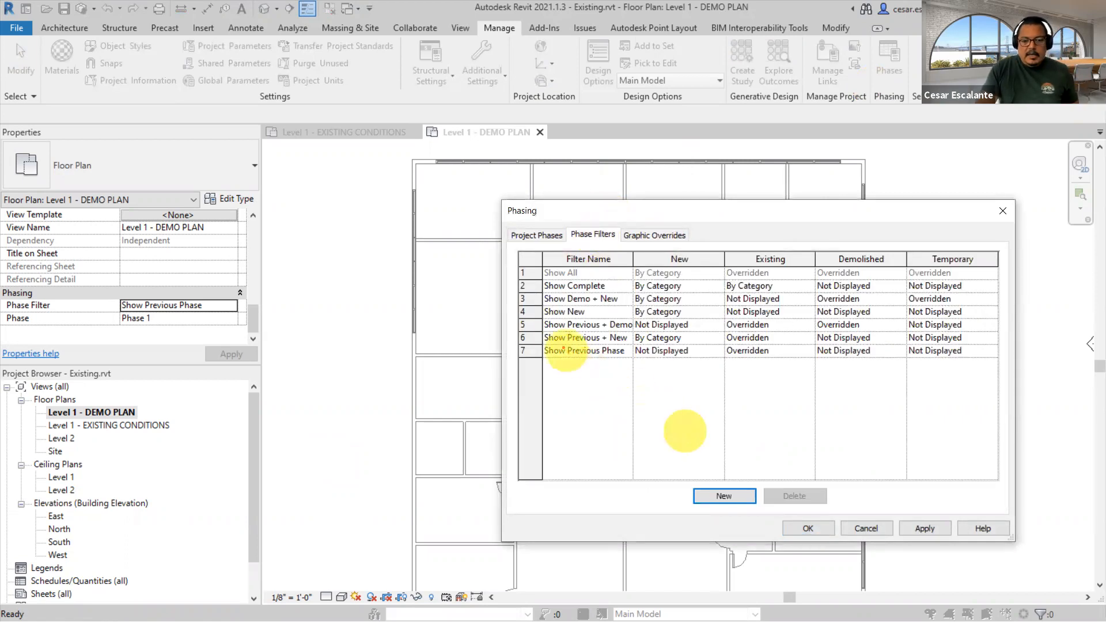
mouse_move(520, 331)
left_mouse_down()
mouse_move(542, 348)
mouse_move(966, 349)
mouse_move(984, 321)
mouse_move(1004, 319)
left_mouse_up()
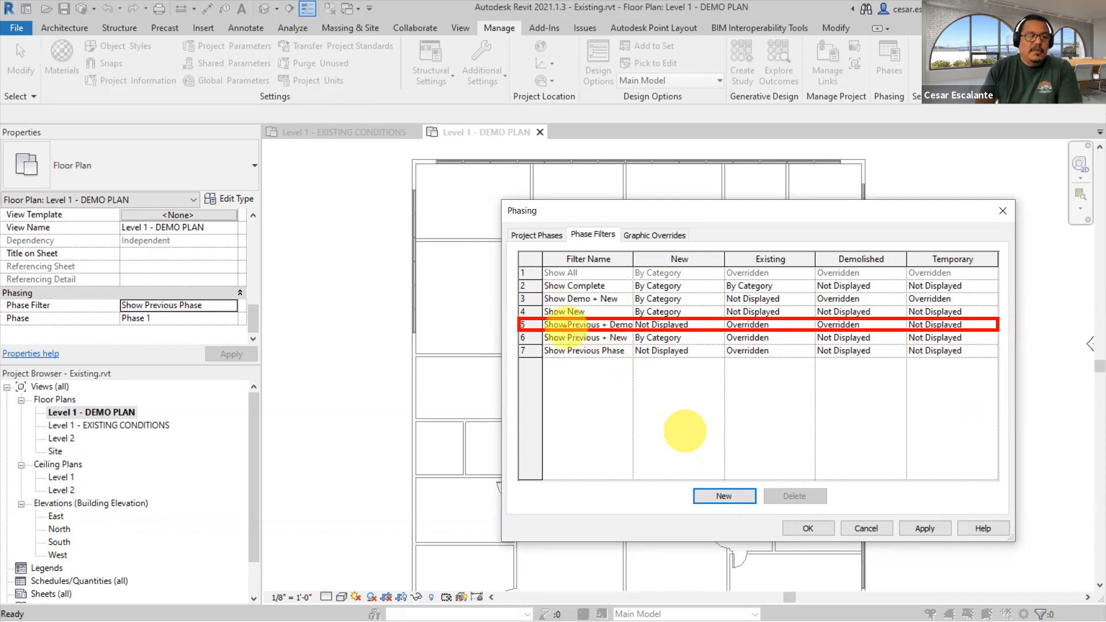
mouse_move(521, 324)
left_mouse_down()
mouse_move(267, 296)
mouse_move(237, 305)
left_mouse_up()
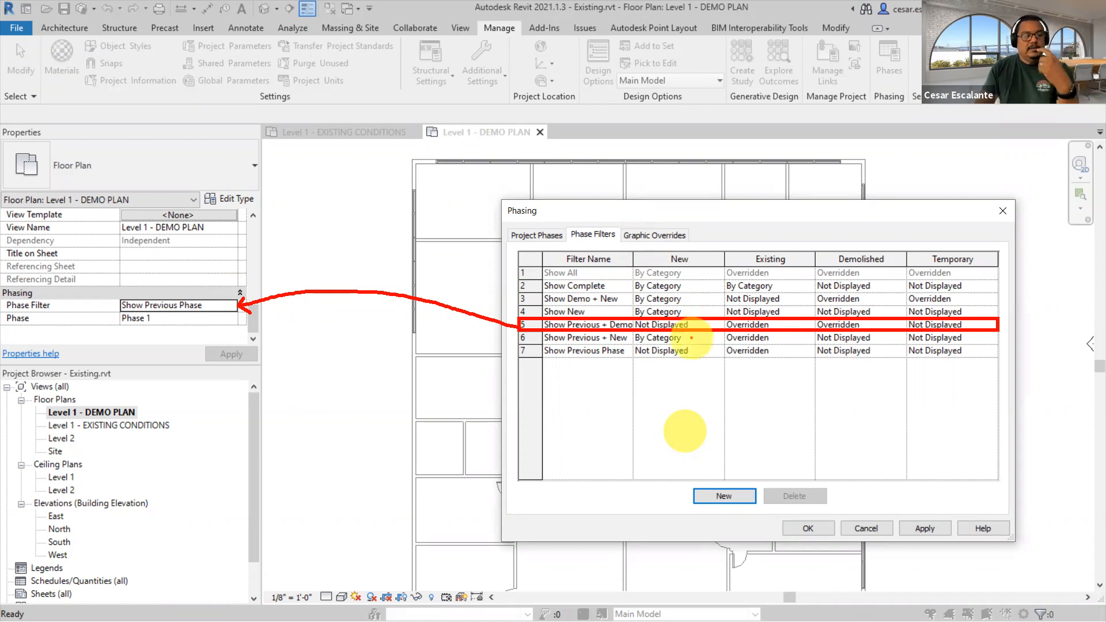
key("XF86AudioRaiseVolume")
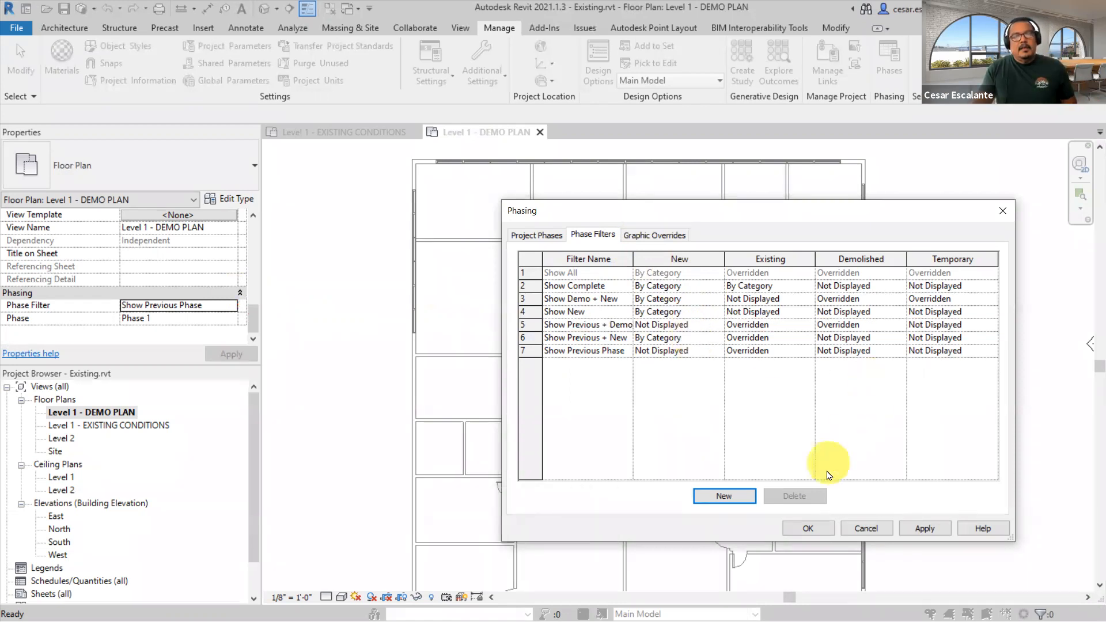
left_click(864, 528)
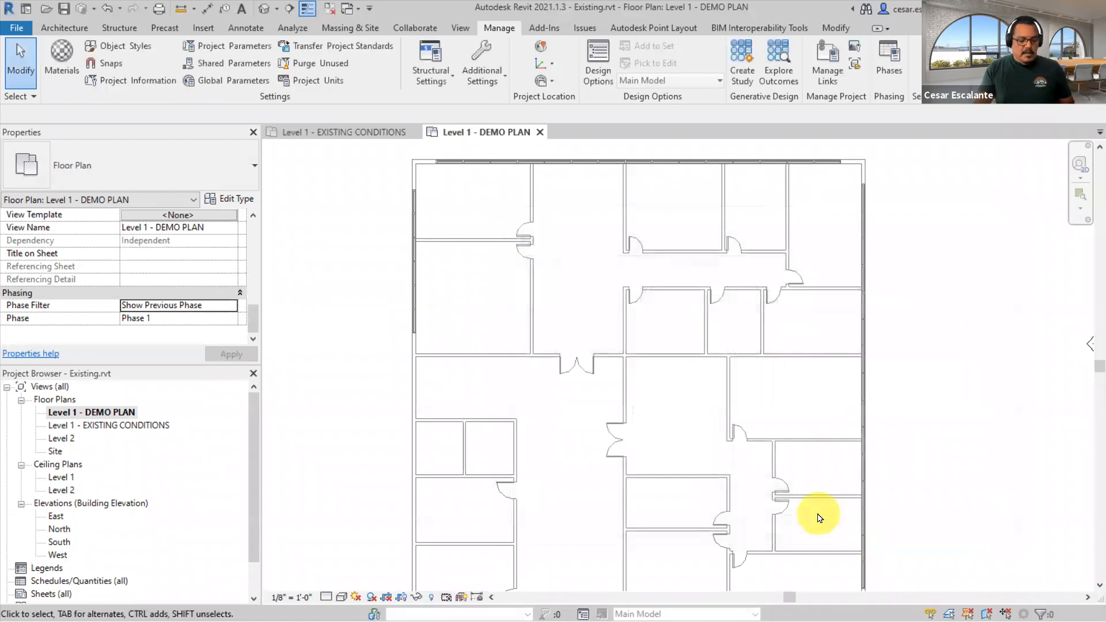
- Set Phase Demolished to Phase 1 for the partition wall bounding the northeast corner office in the demo plan
mouse_move(818, 216)
left_mouse_down()
mouse_move(723, 193)
mouse_move(665, 311)
mouse_move(772, 217)
mouse_move(759, 214)
left_mouse_up()
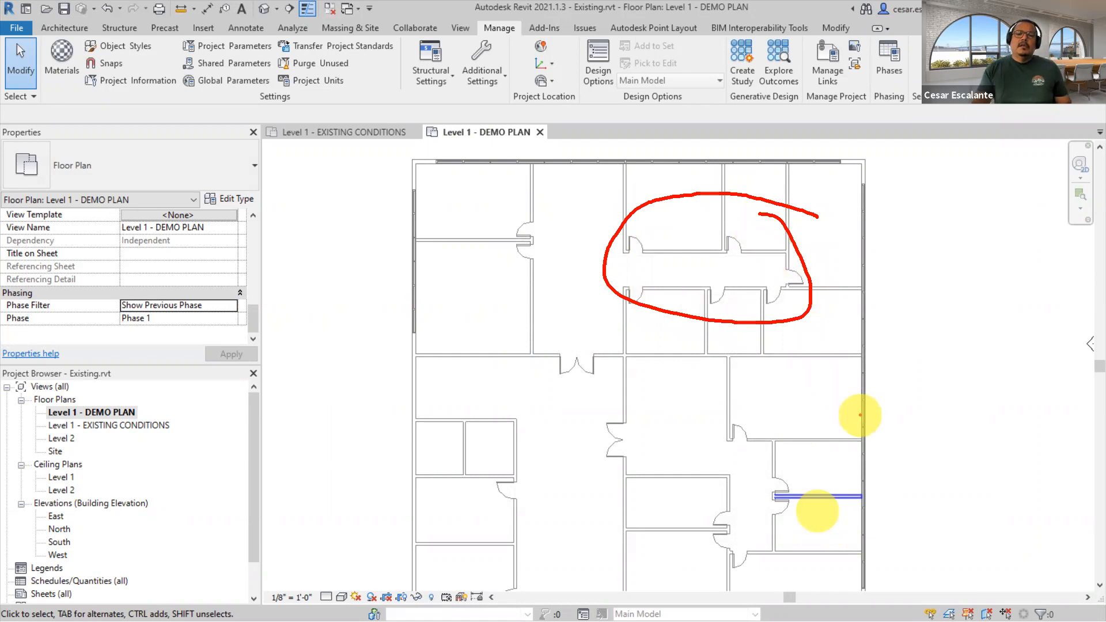
key("Escape")
middle_click_drag(927, 325, 914, 330)
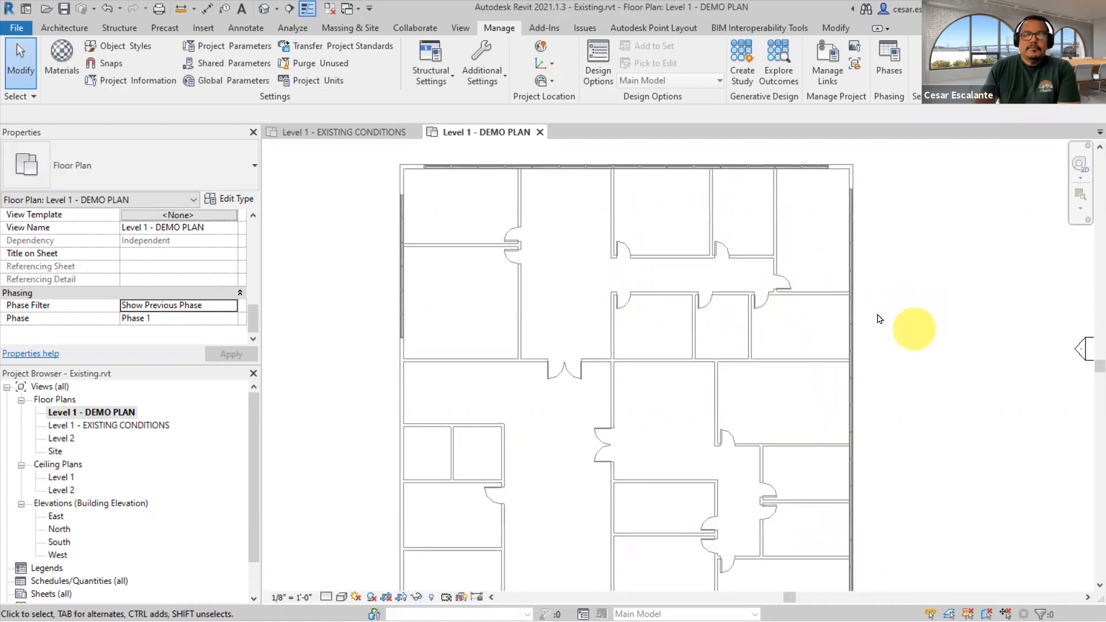
scroll(777, 208, "up", 1)
scroll(812, 253, "up", 2)
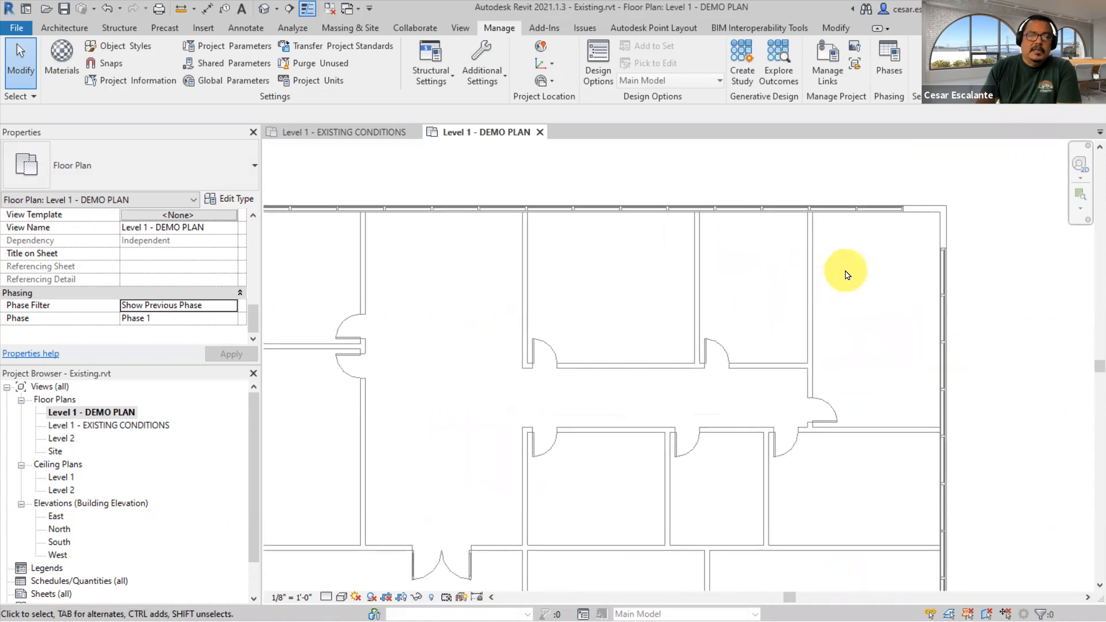
left_click(809, 272)
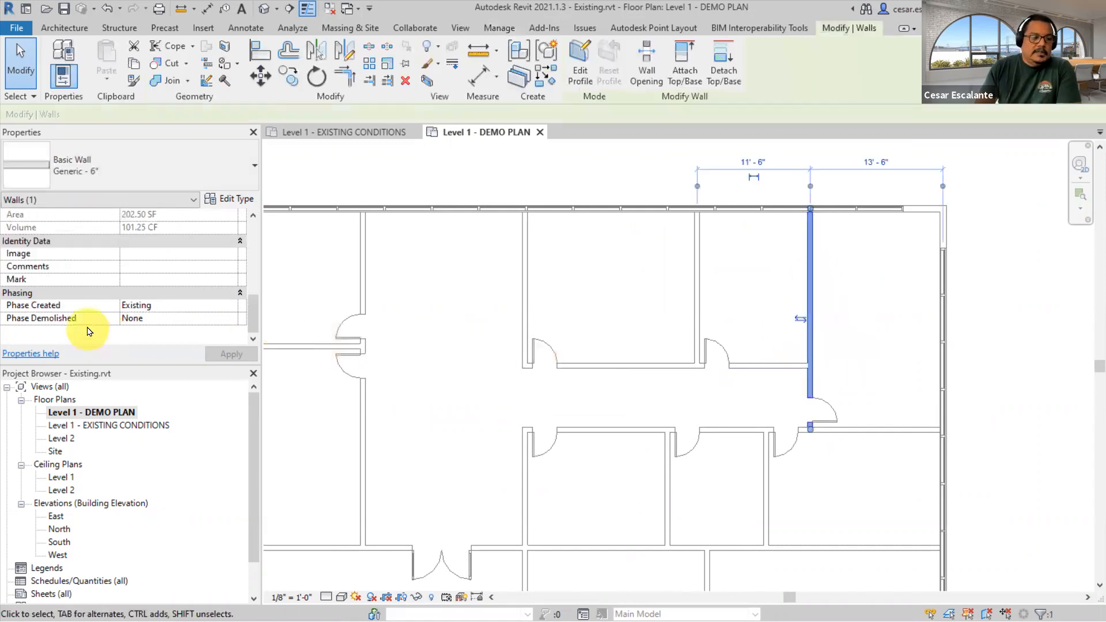
left_click(231, 318)
left_click(230, 318)
left_click(151, 342)
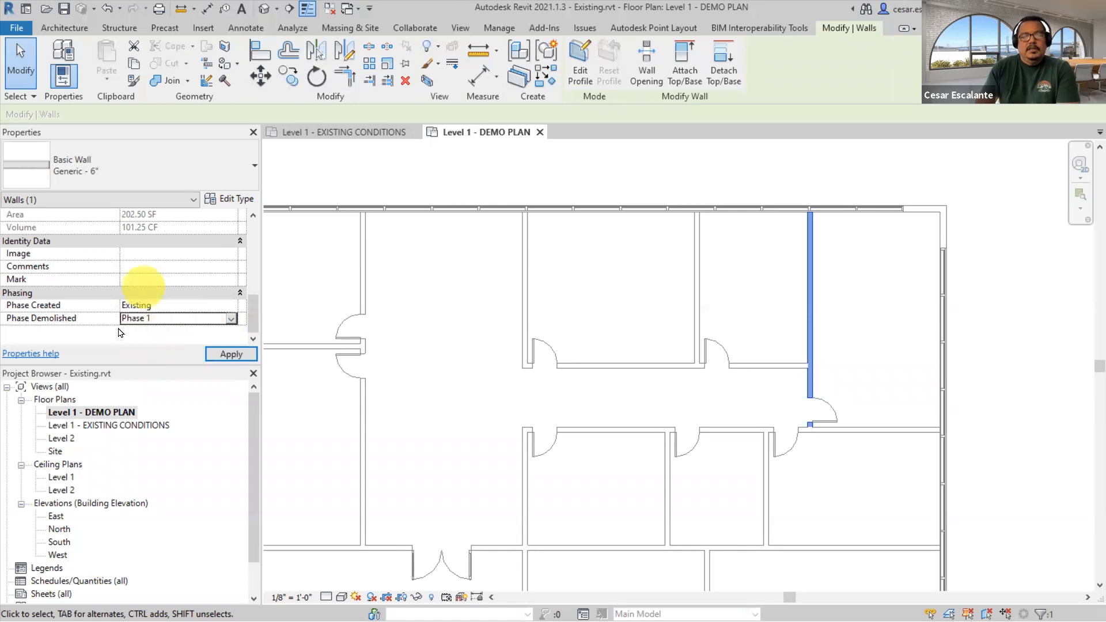
left_click(225, 353)
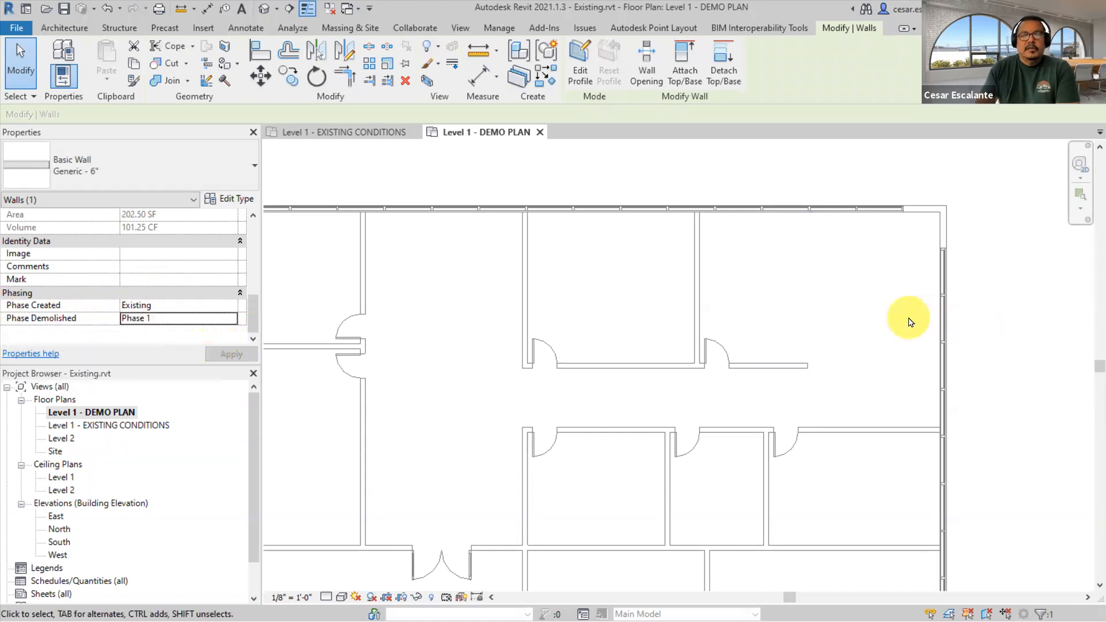
- Set the Level 1 - DEMO PLAN view's Phase Filter to Show Previous + Demo
left_click(417, 300)
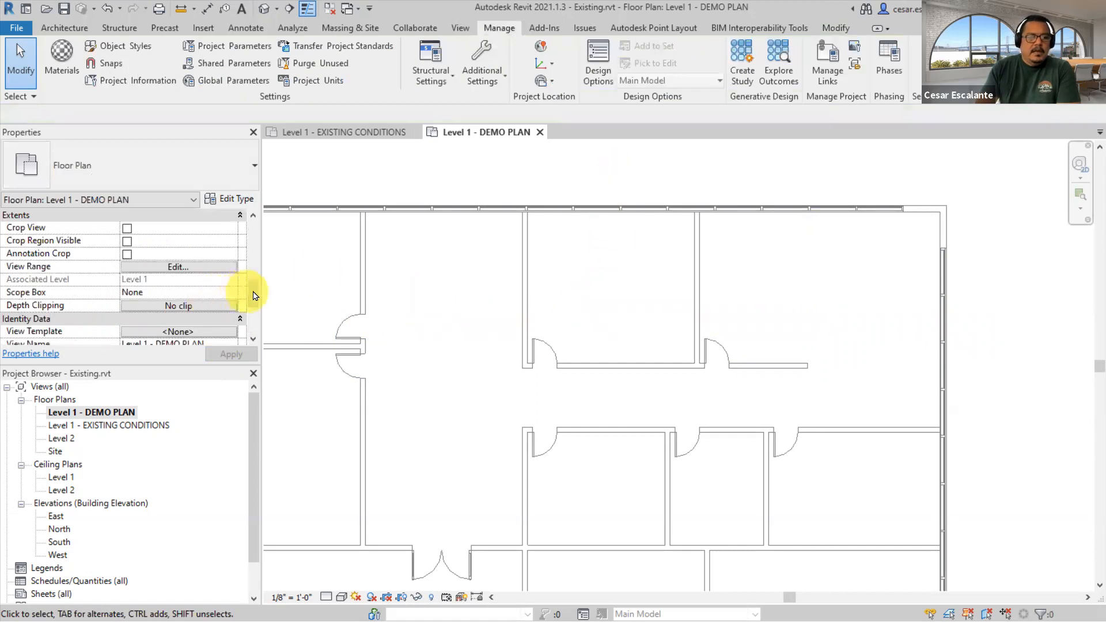
scroll(250, 294, "down", 3)
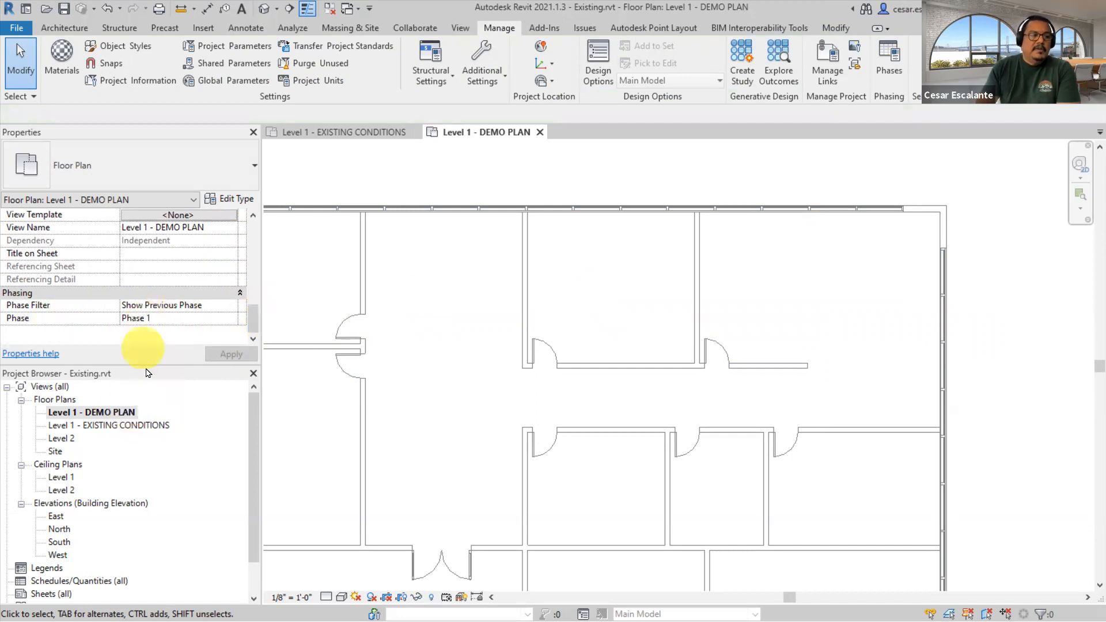
left_click(230, 305)
left_click(233, 305)
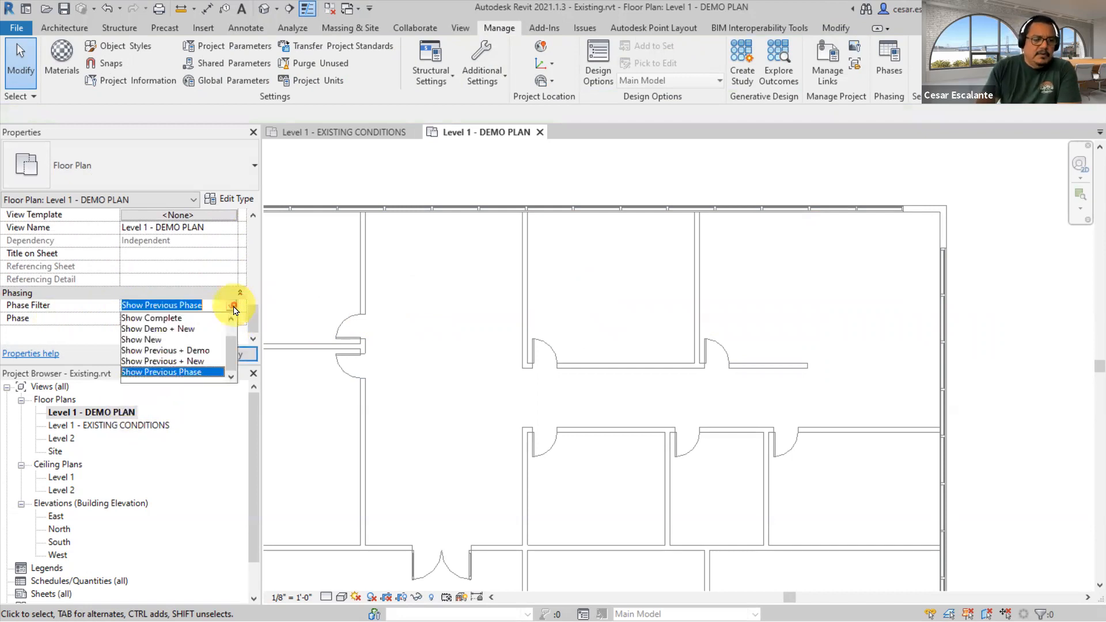
left_click(198, 350)
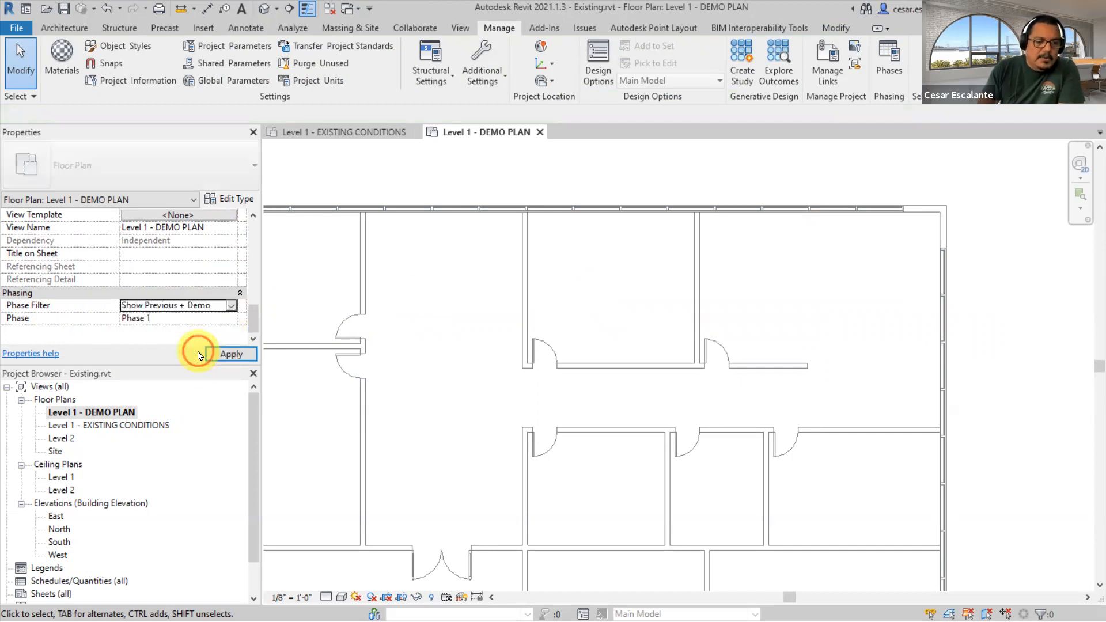
left_click(229, 354)
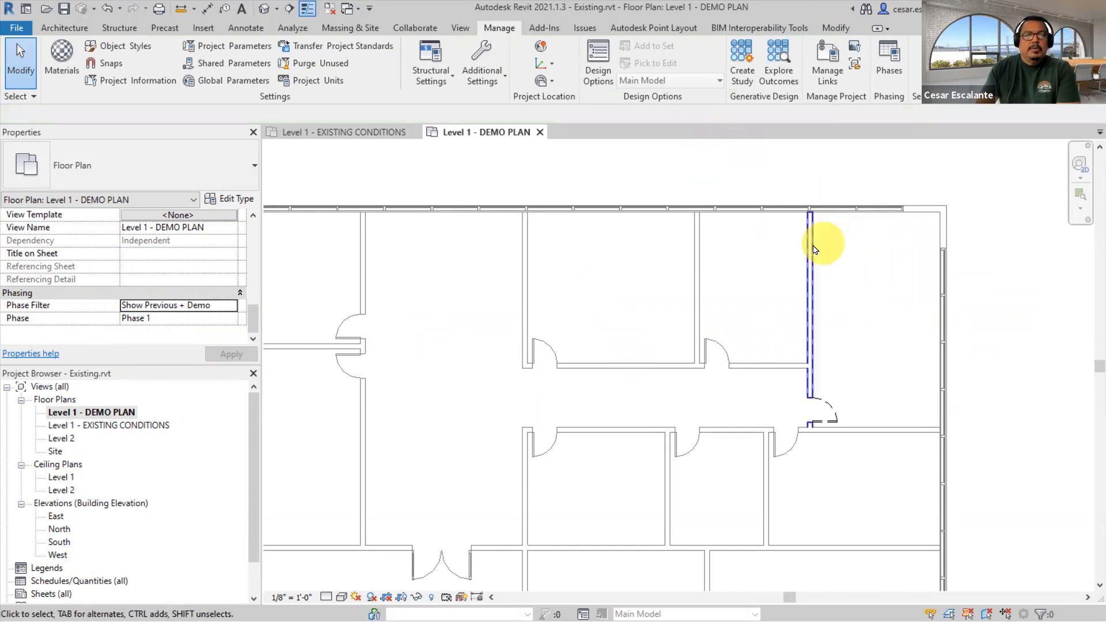
- Compare the Demolished setting of the Show Previous + Demo filter with the demolished wall in the plan, leaving the phasing settings unchanged
left_click(886, 71)
left_click(593, 234)
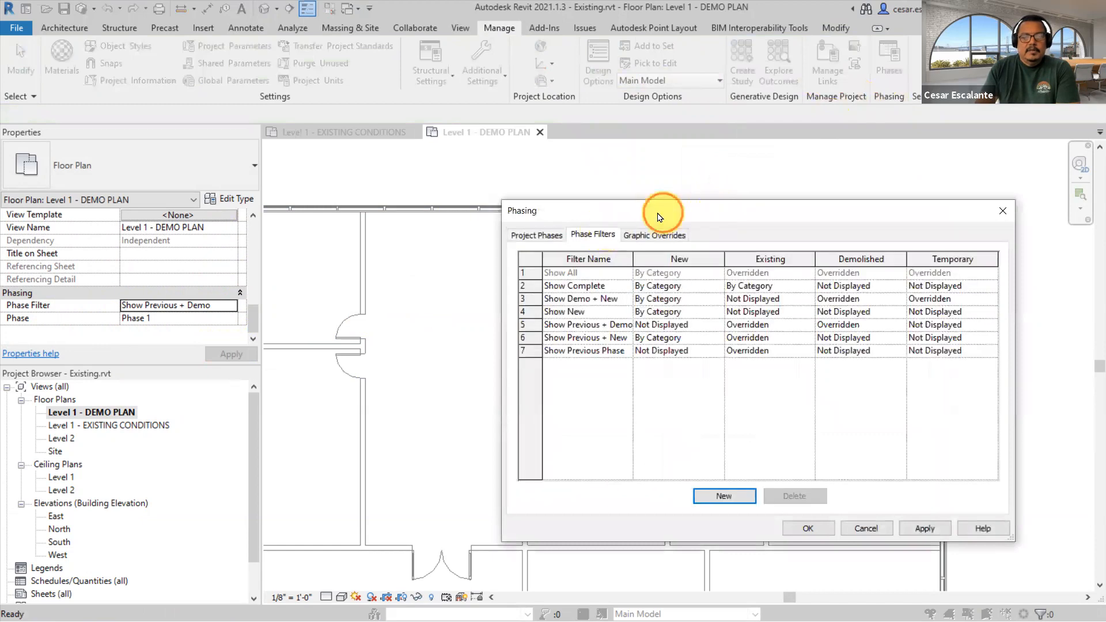
left_click_drag(659, 217, 282, 178)
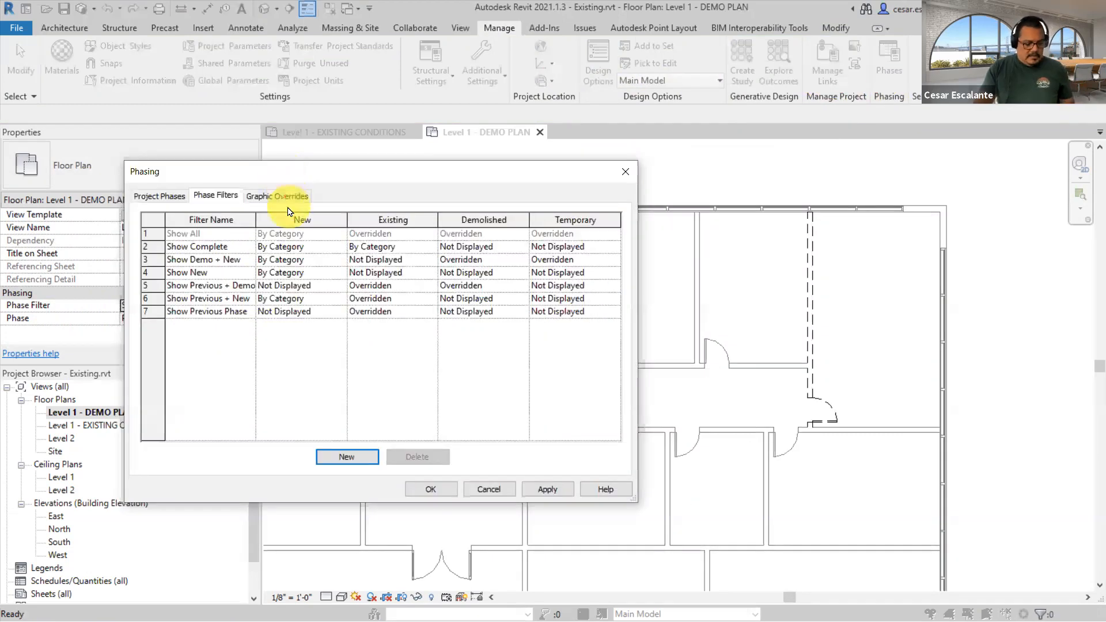
left_click_drag(137, 279, 257, 295)
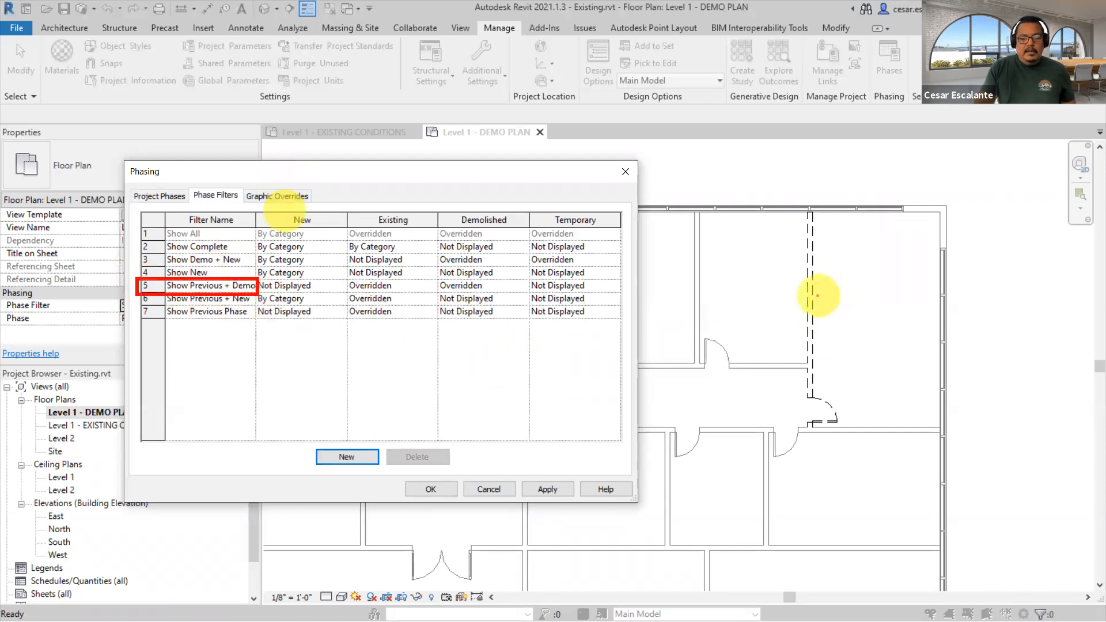
left_click_drag(438, 279, 511, 294)
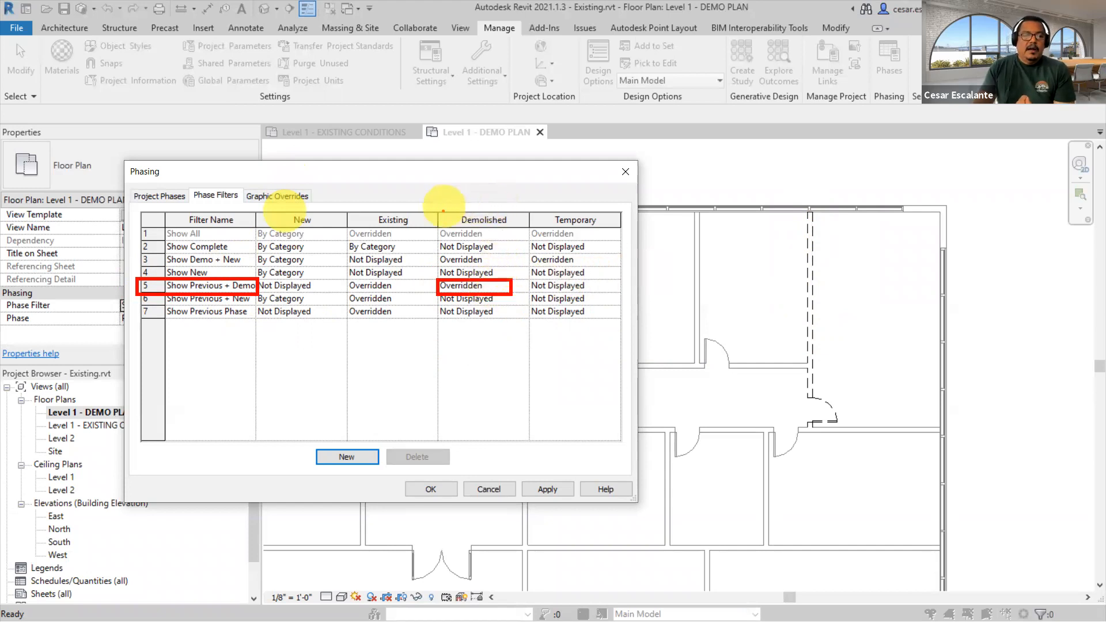
mouse_move(511, 286)
left_mouse_down()
mouse_move(800, 300)
mouse_move(790, 316)
left_mouse_up()
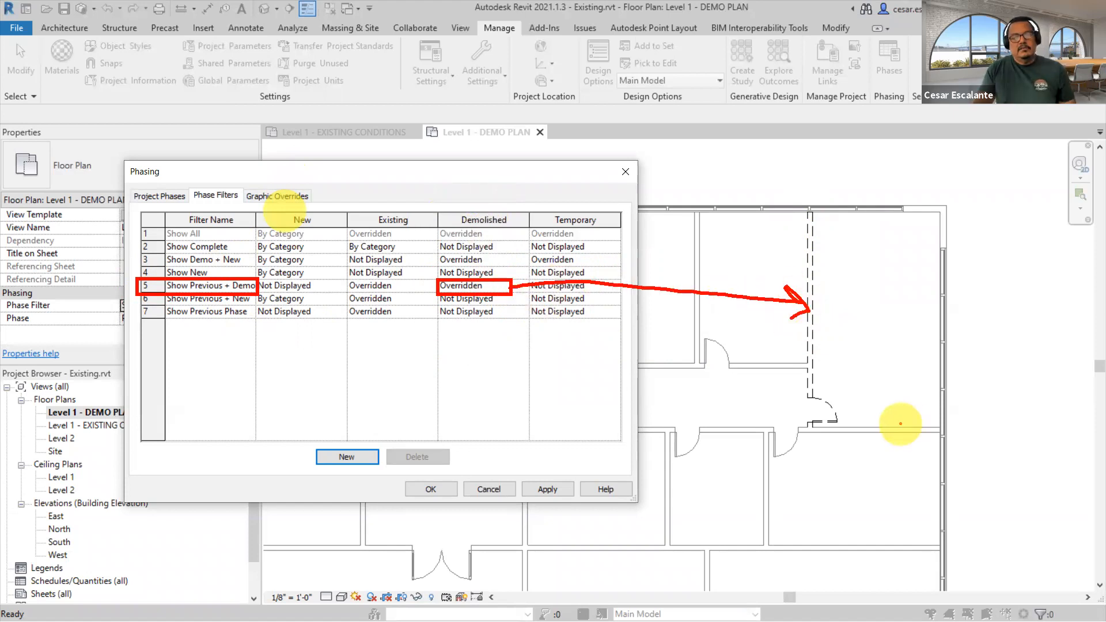
key("Escape")
key("Escape")
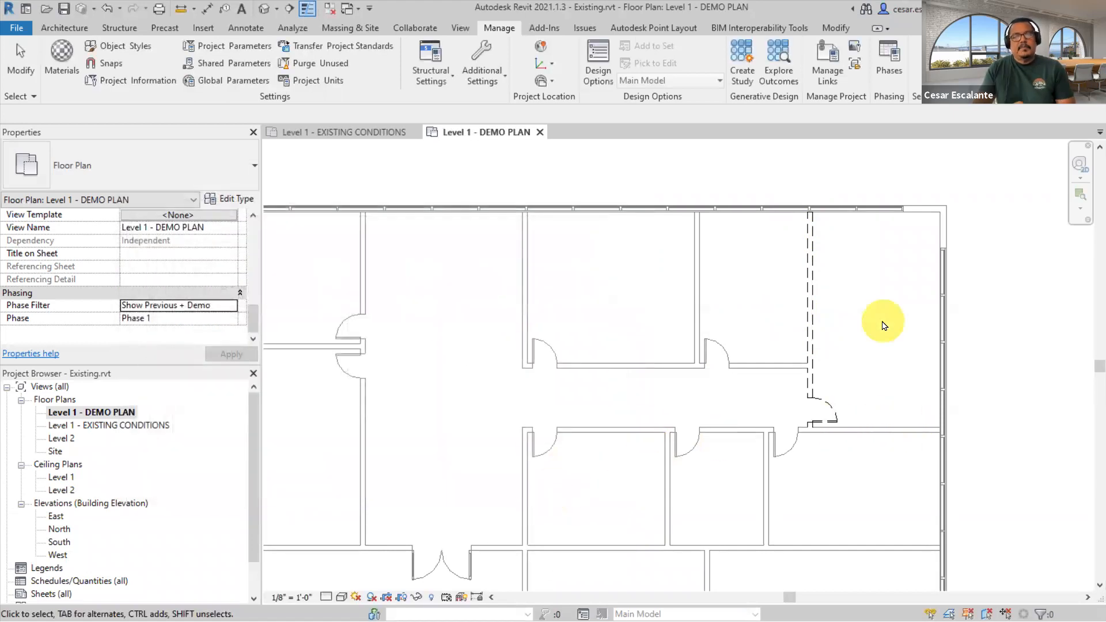
- Demolish the wall on the north side of the office corridor and the two remaining partitions of the offices above it
scroll(880, 322, "down", 2)
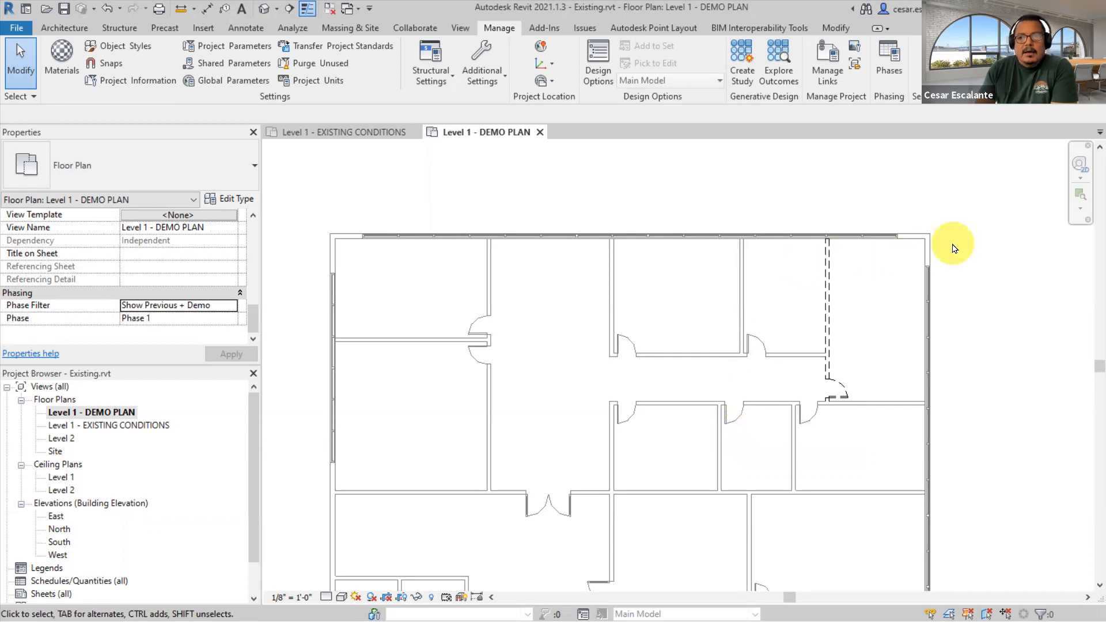
left_click(836, 28)
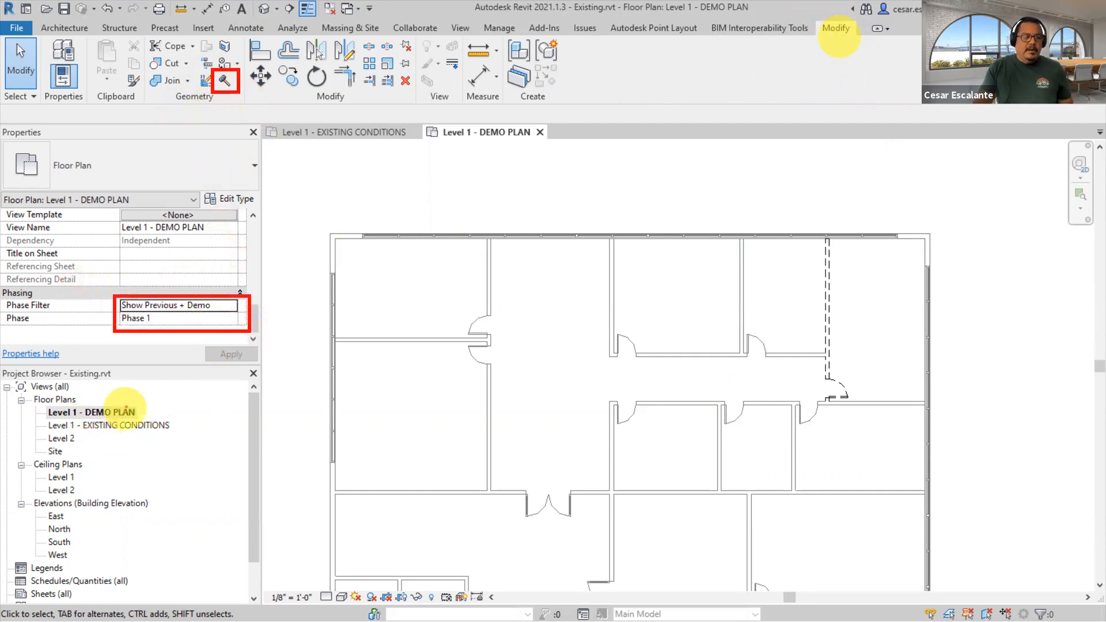
left_click_drag(44, 405, 148, 425, "ctrl")
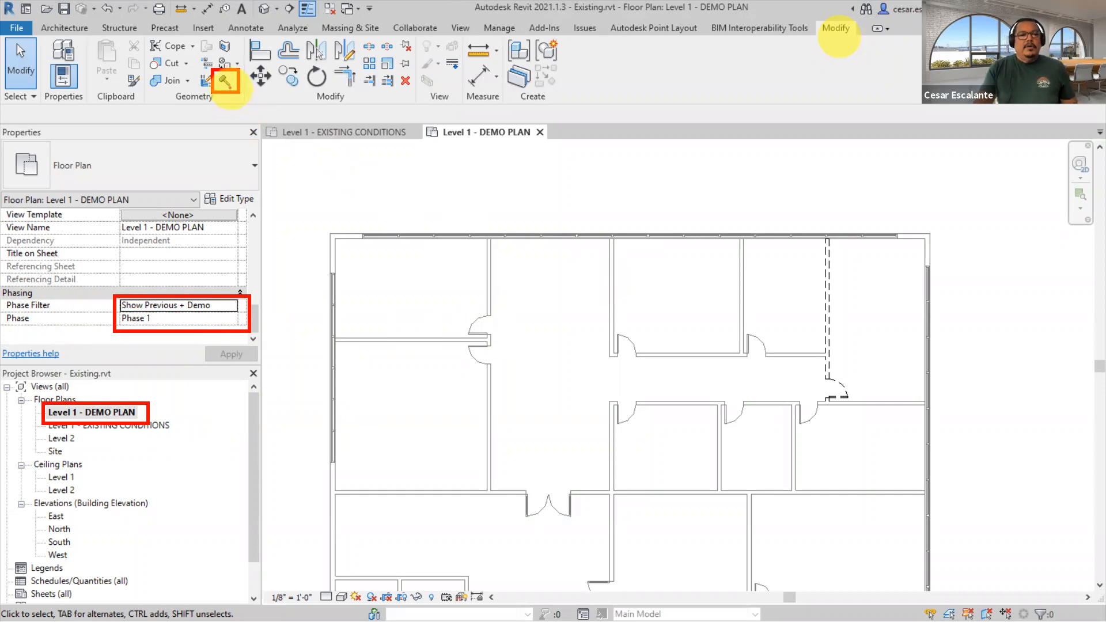
left_click(224, 81)
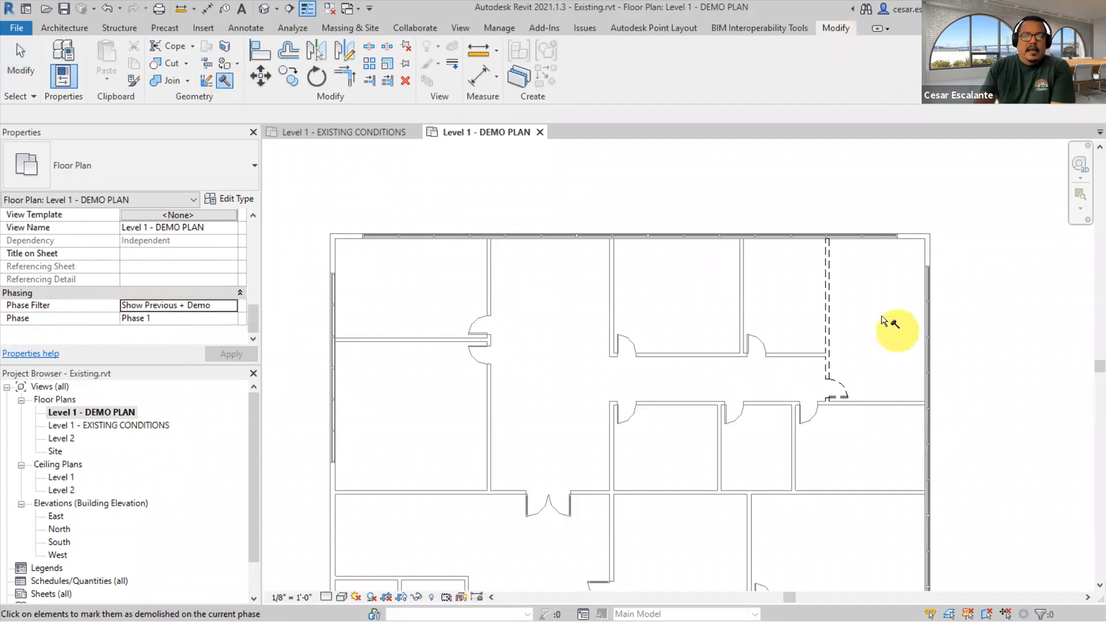
left_click(813, 354)
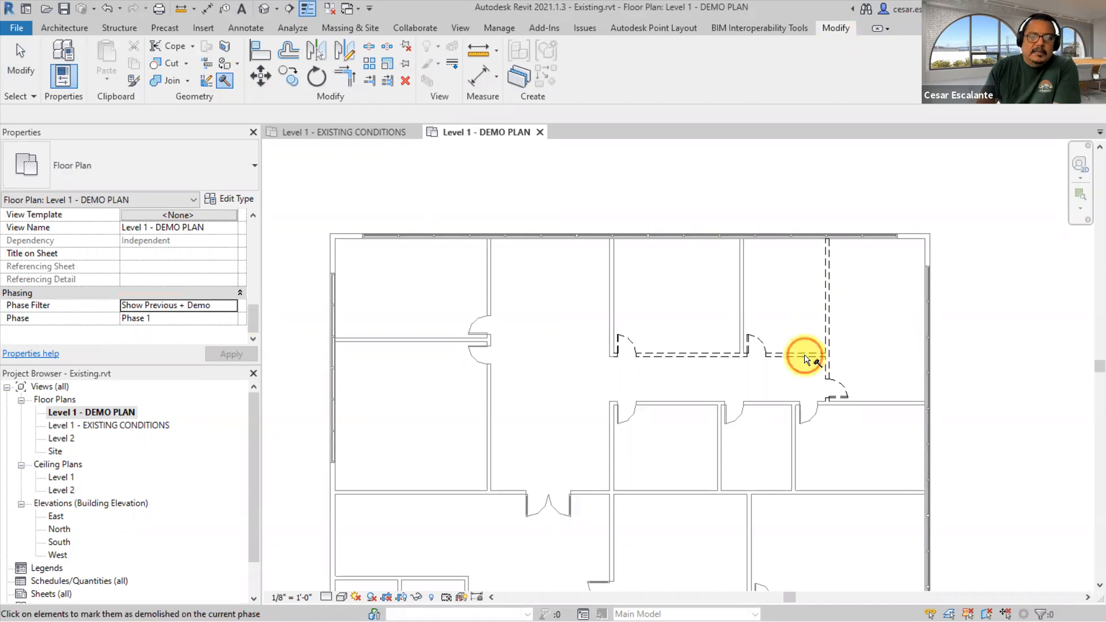
left_click(744, 285)
left_click(615, 291)
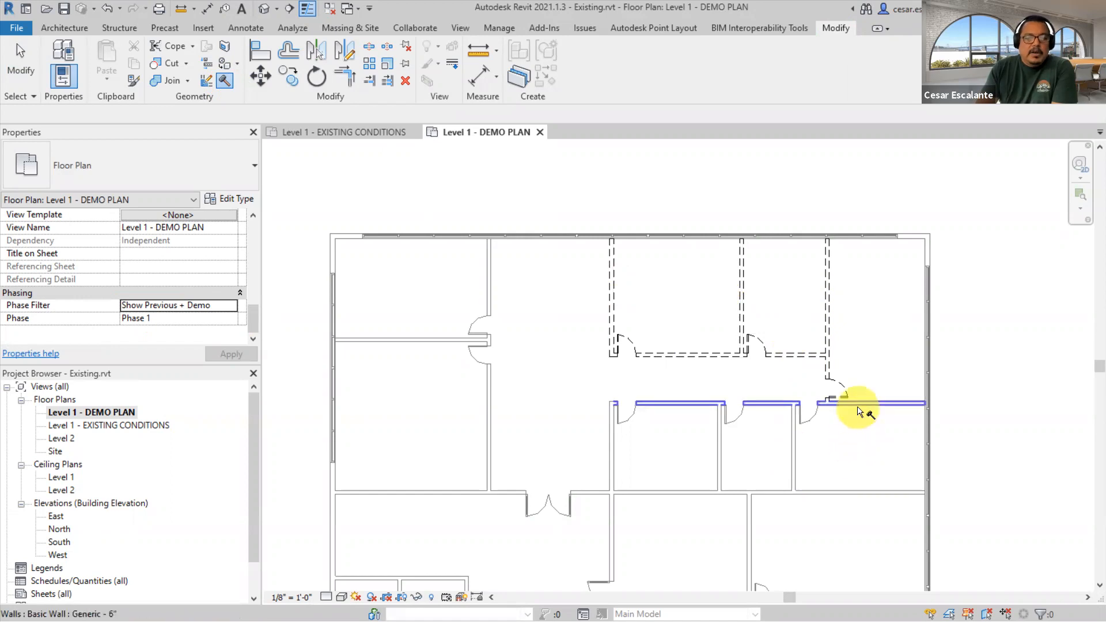
- Demolish the wall on the south side of the office corridor and the three partitions of the rooms below it
left_click(852, 406)
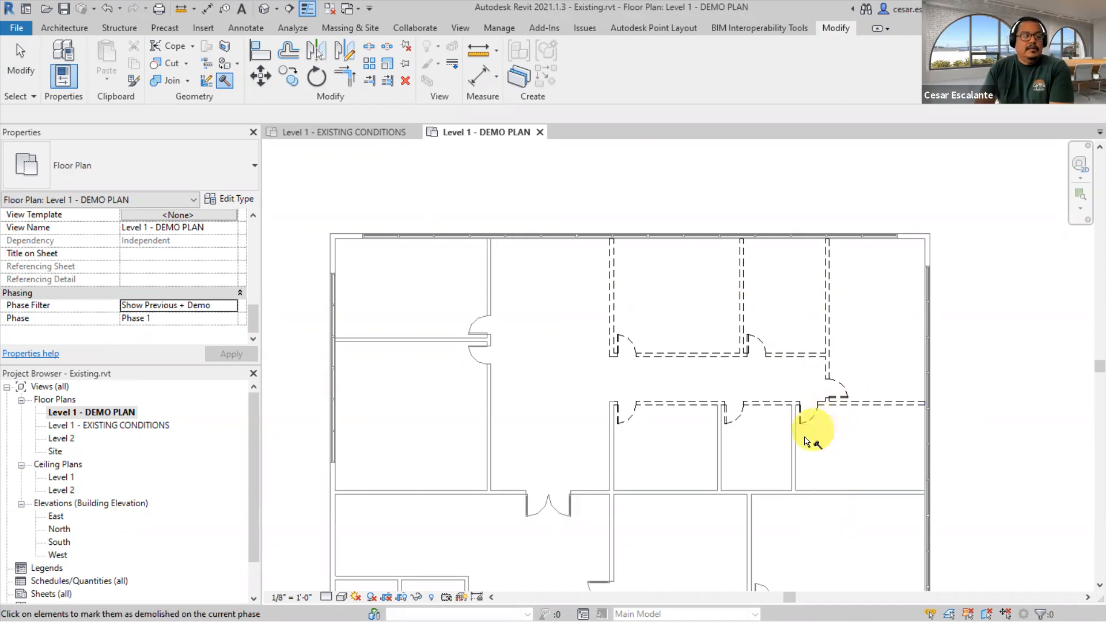
left_click(793, 446)
left_click(718, 449)
left_click(615, 442)
scroll(743, 386, "down", 3)
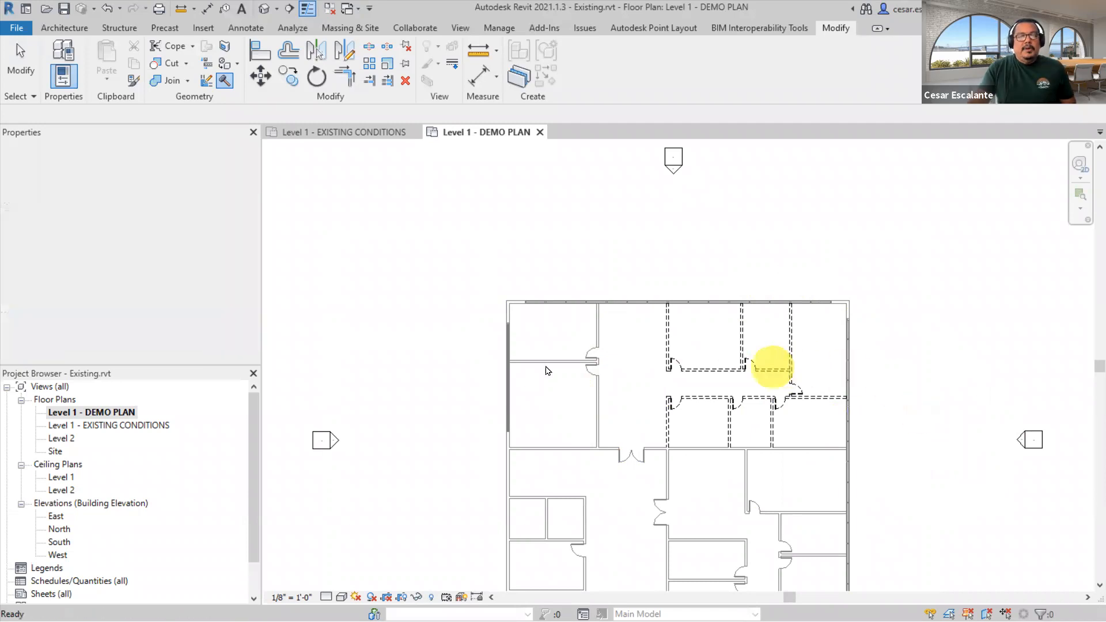
key("Escape")
- Set Phase Demolished to Phase 1 for the two single-flush doors of the adjoining rooms in the building's northwest corner
scroll(634, 360, "up", 6)
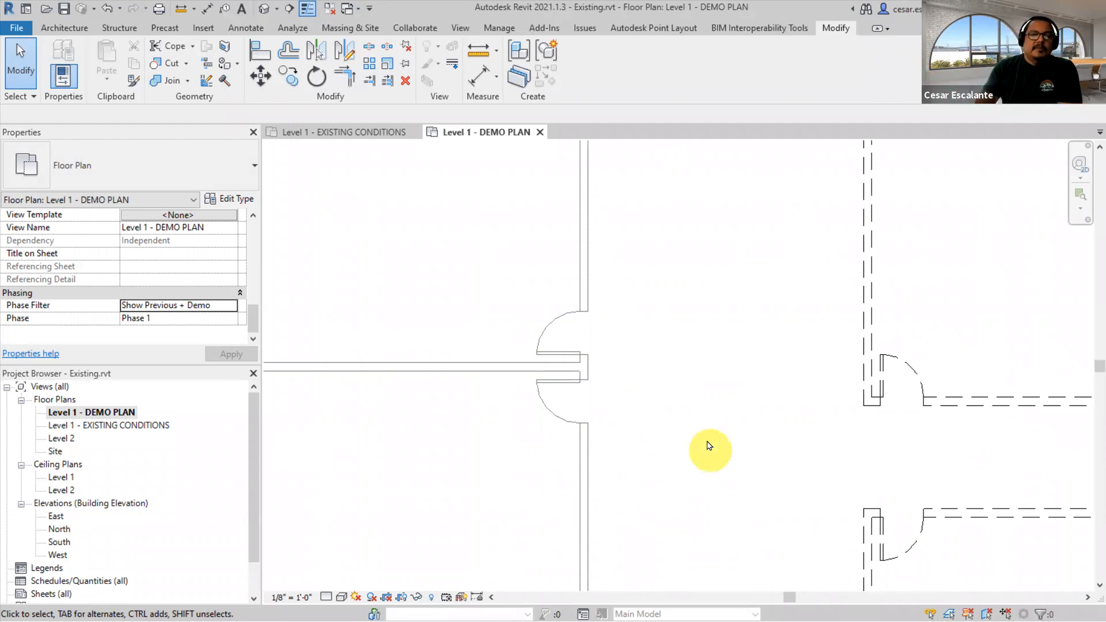
scroll(708, 445, "down", 4)
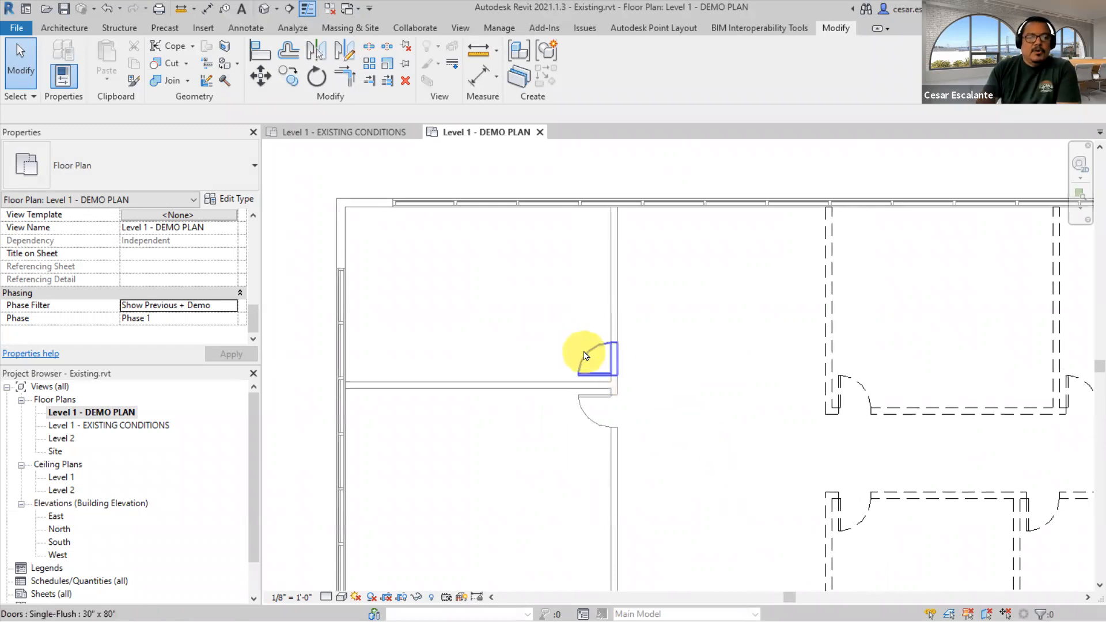
left_click(583, 354)
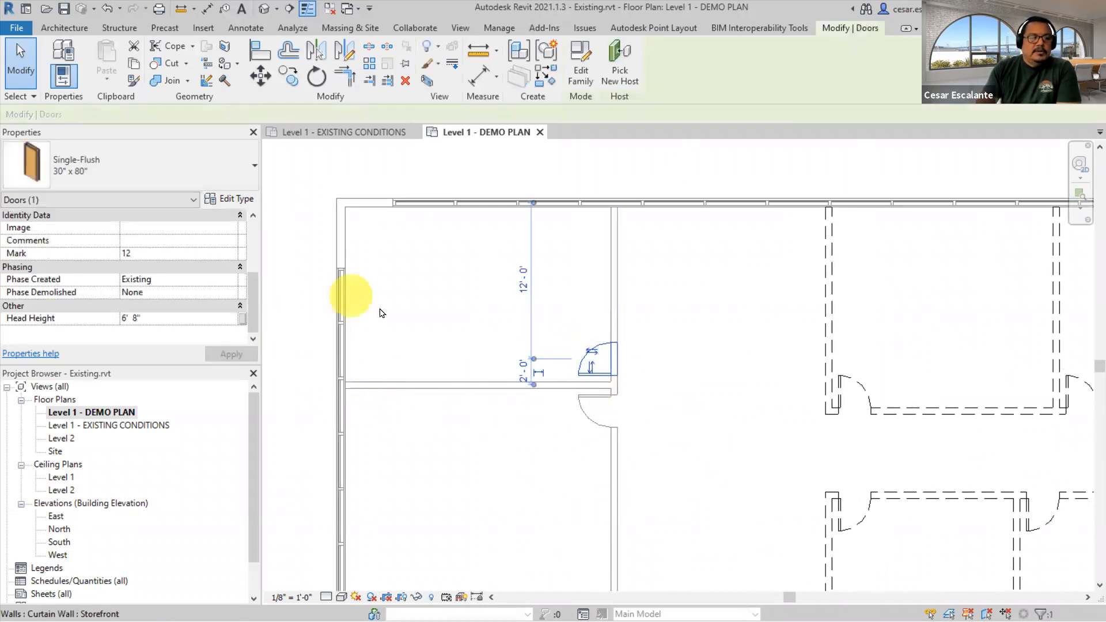
left_click(586, 410, "ctrl")
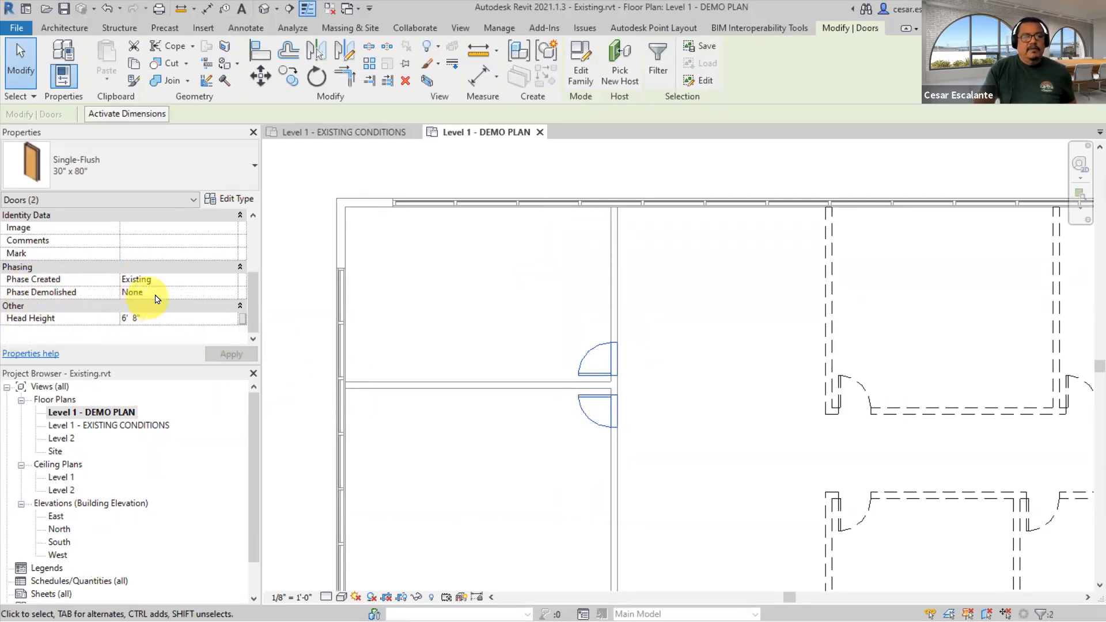
left_click(228, 293)
left_click(229, 293)
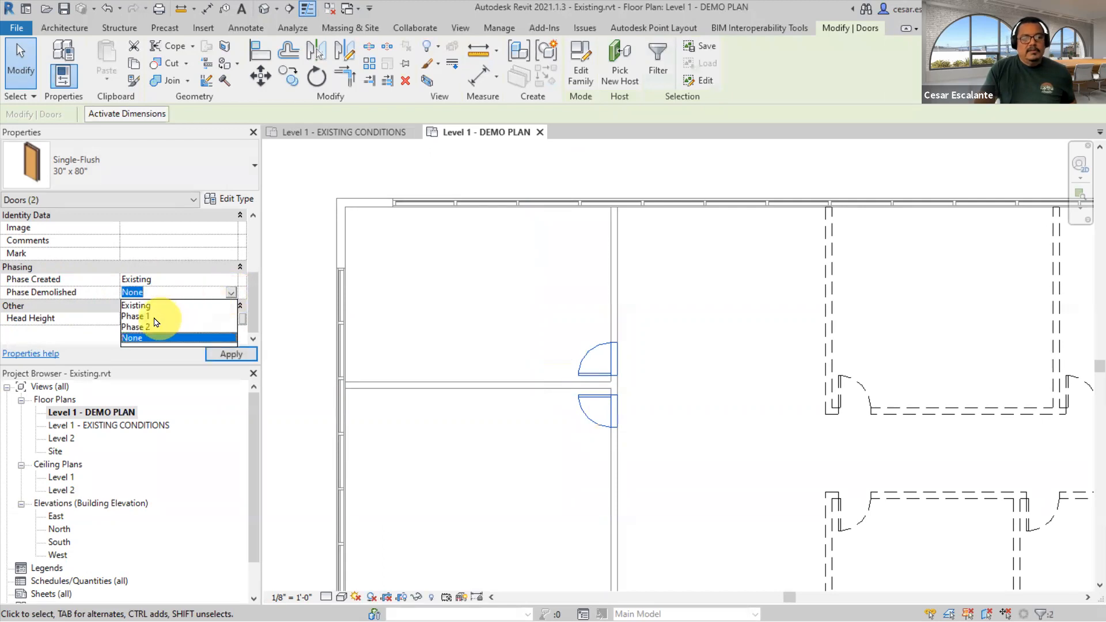
left_click(153, 316)
left_click(231, 353)
left_click(464, 478)
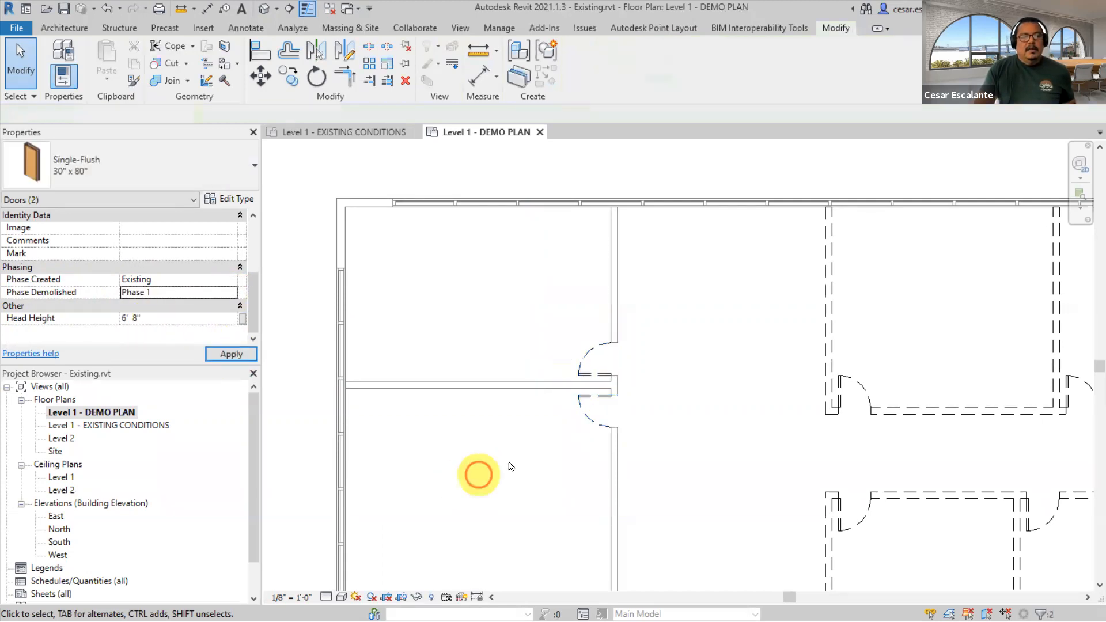
- Rename the demo floor plan view as Level 1 - DEMO PLAN - PHASE 1
scroll(508, 465, "down", 2)
scroll(635, 449, "down", 1)
middle_click_drag(636, 449, 584, 231)
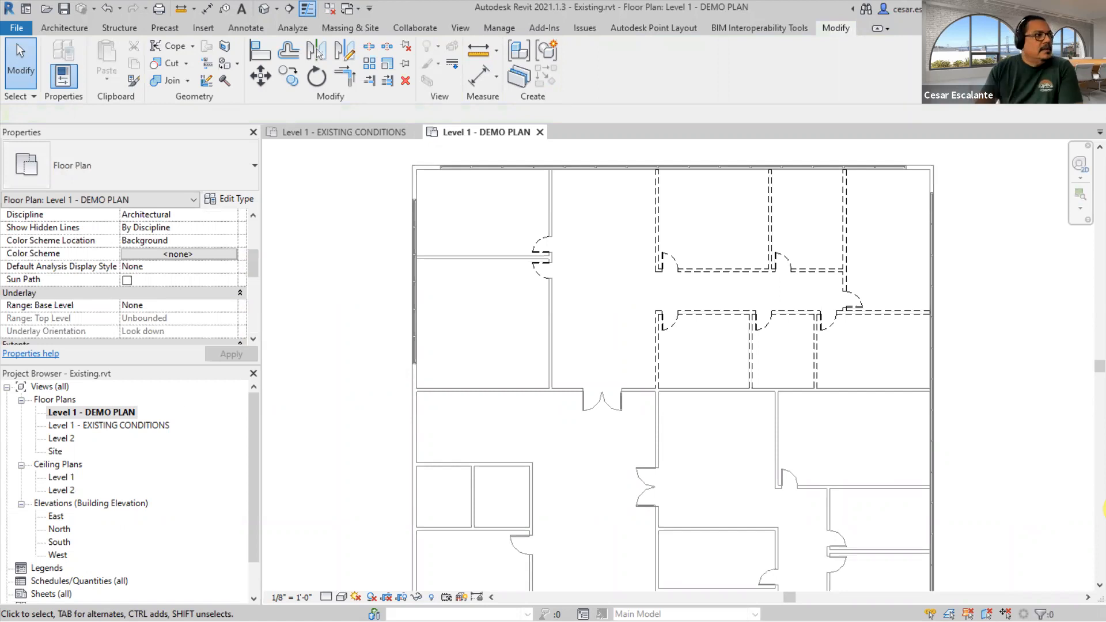
scroll(869, 308, "down", 2)
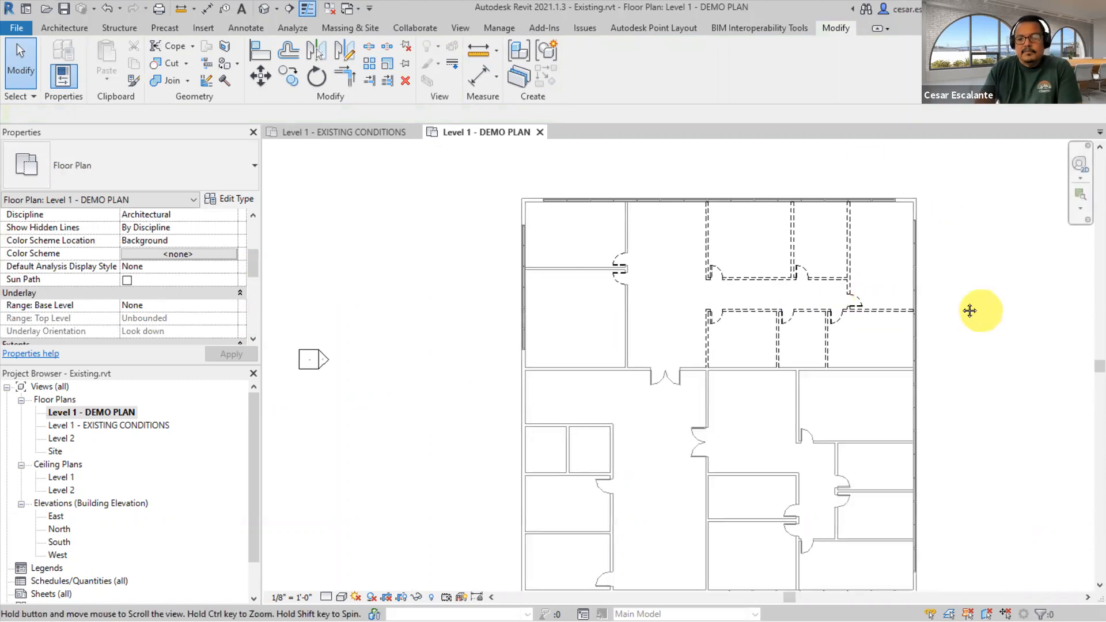
middle_click_drag(982, 315, 917, 282)
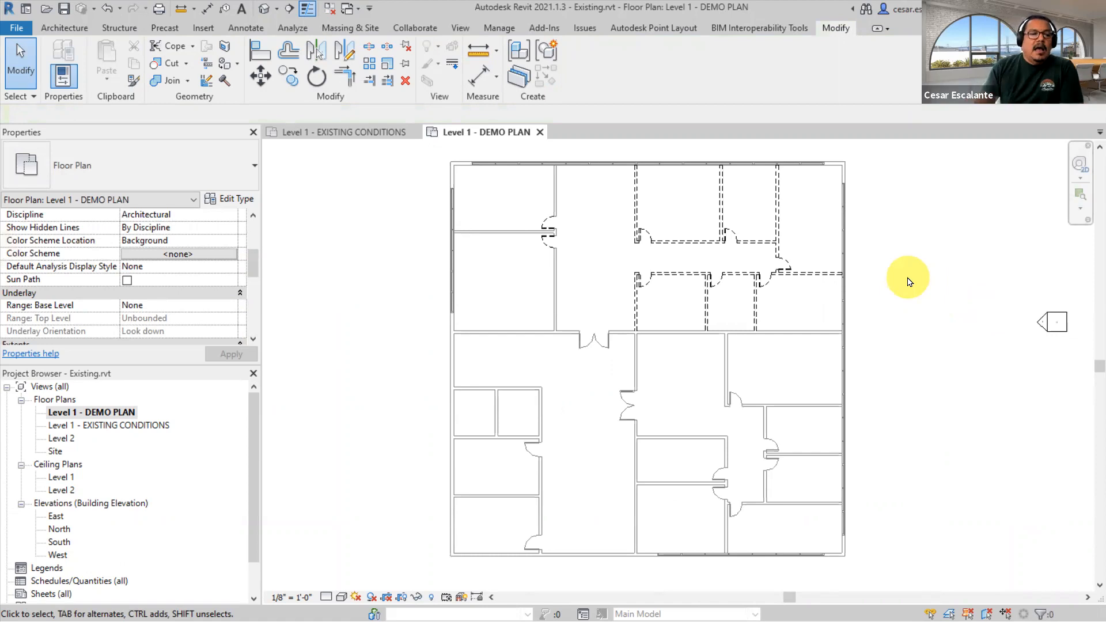
right_click(98, 415)
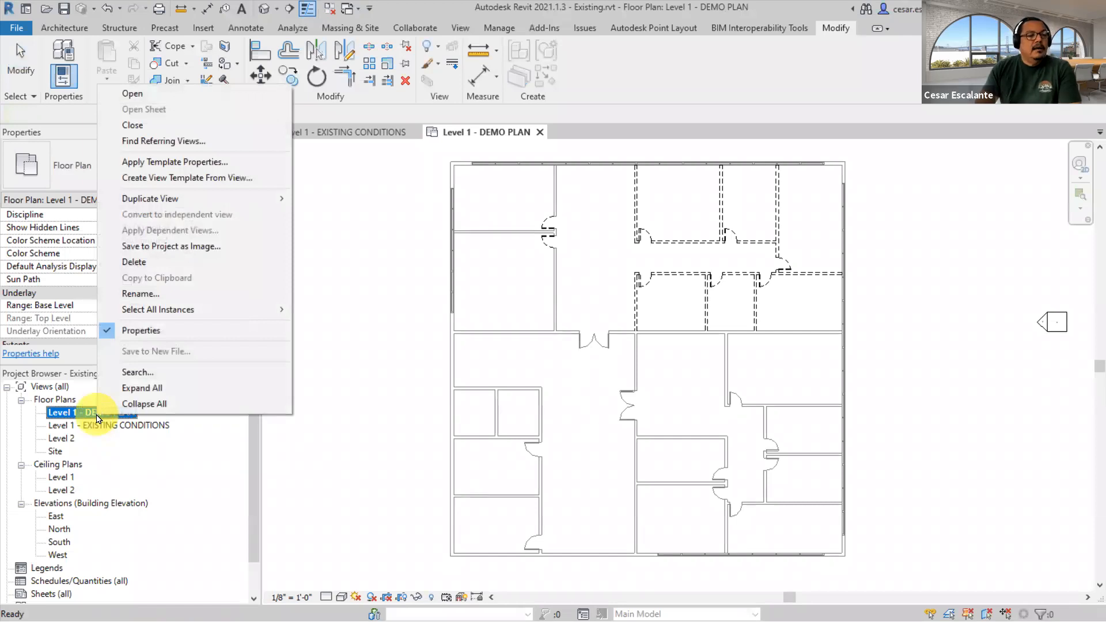
left_click(141, 294)
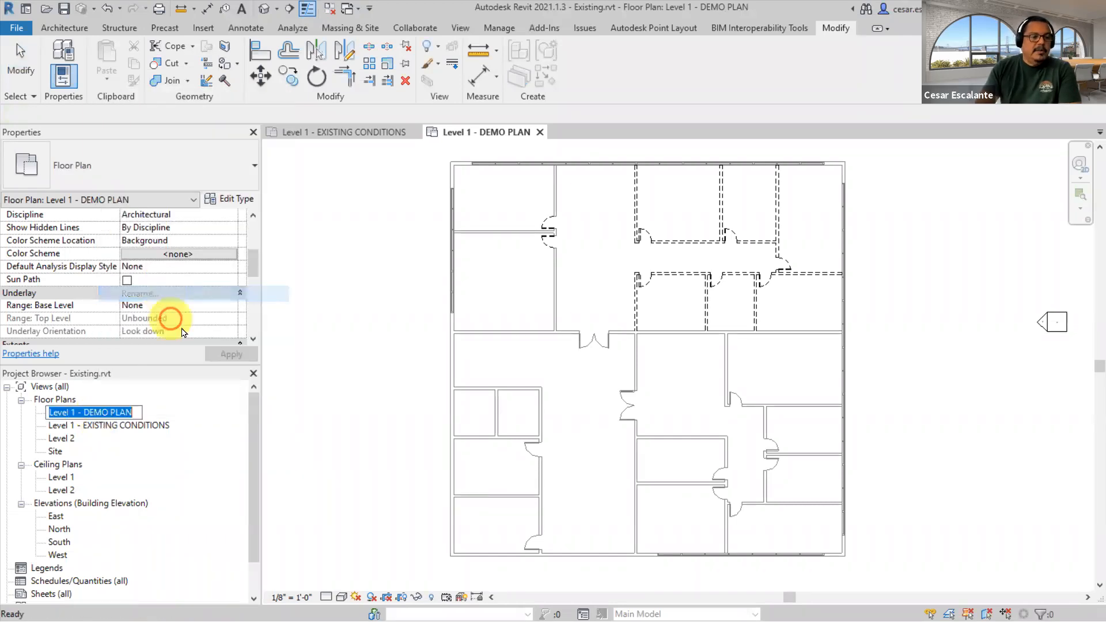
key("End")
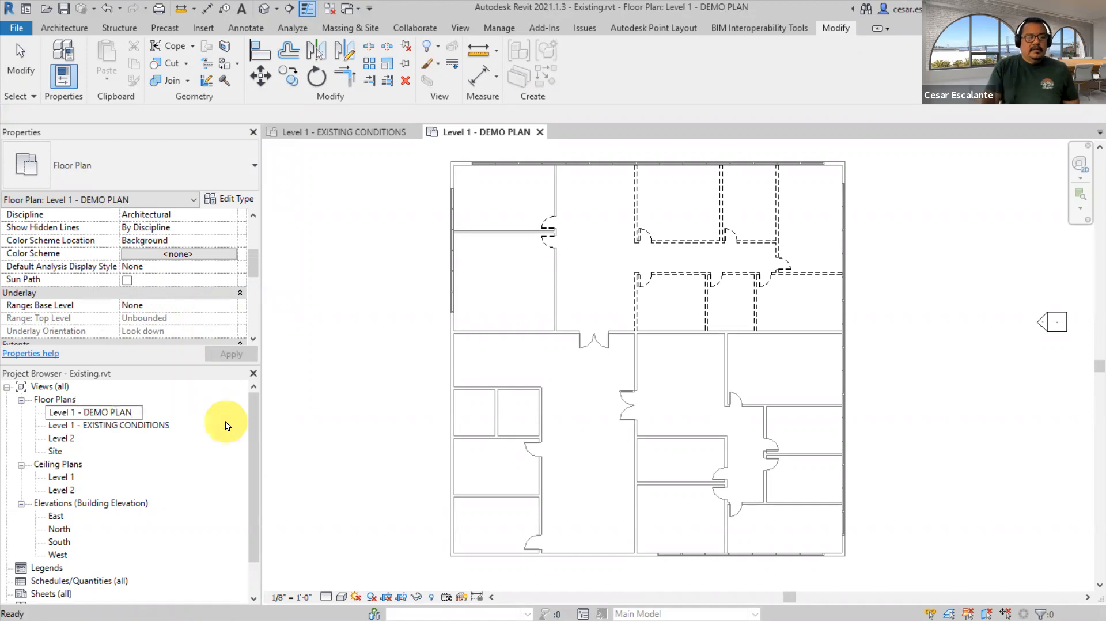
type("- PHAS")
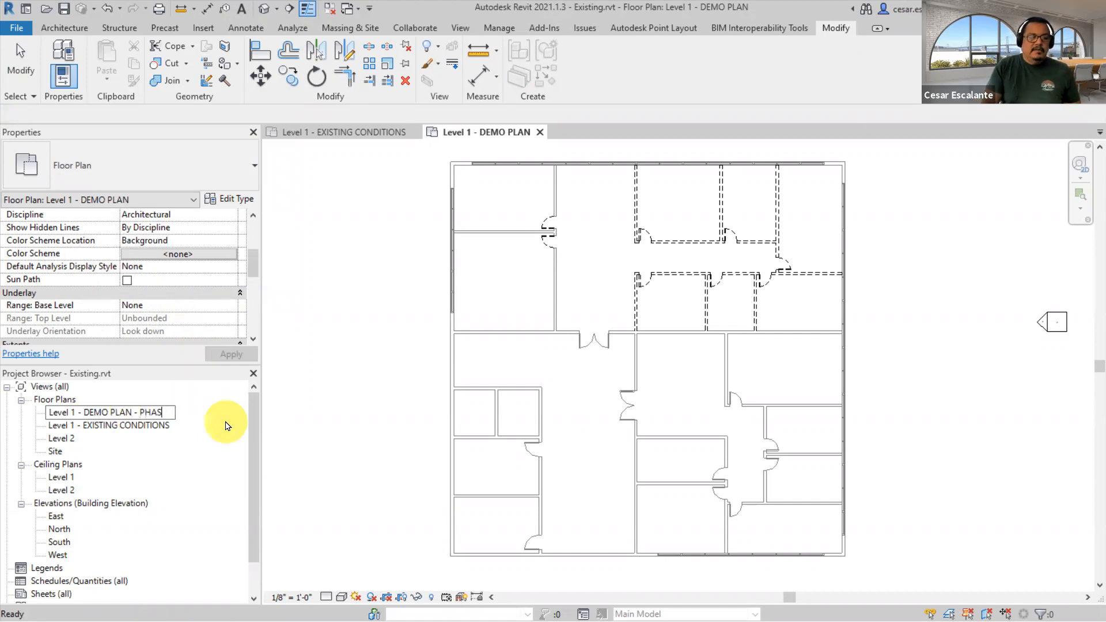
type("E 1")
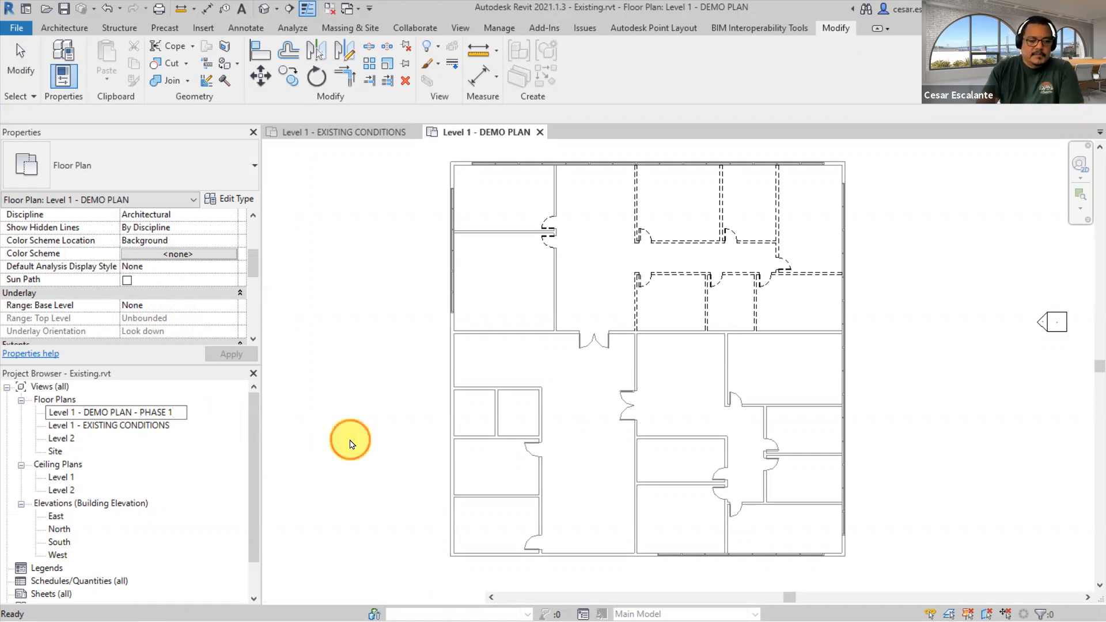
left_click(350, 441)
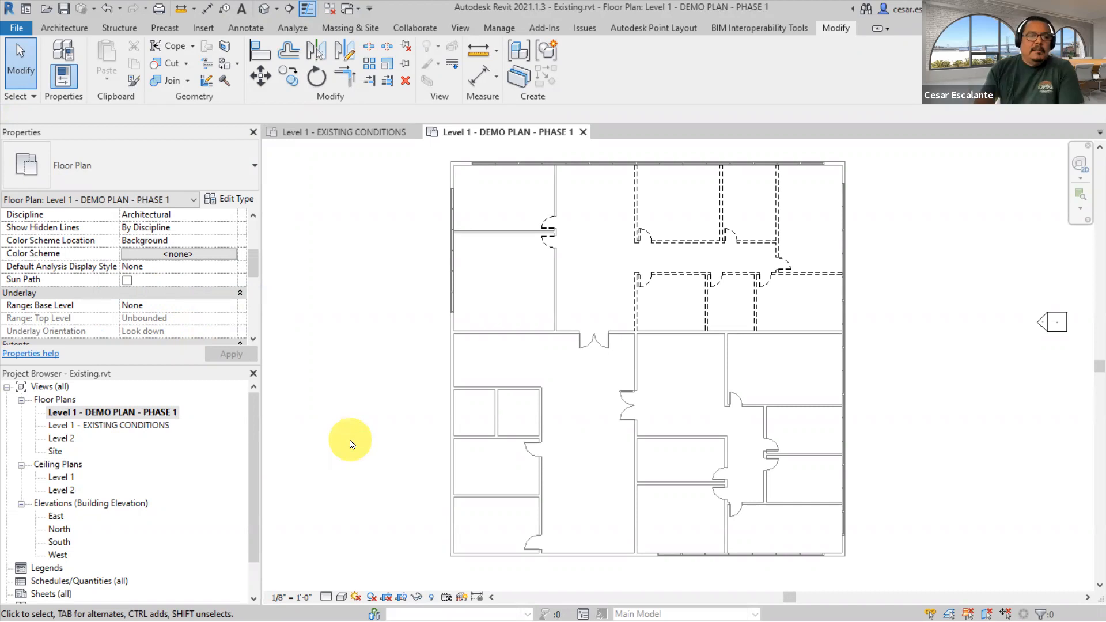
- Open the Level 1 - EXISTING CONDITIONS floor plan and set its Phase to Existing
double_click(154, 425)
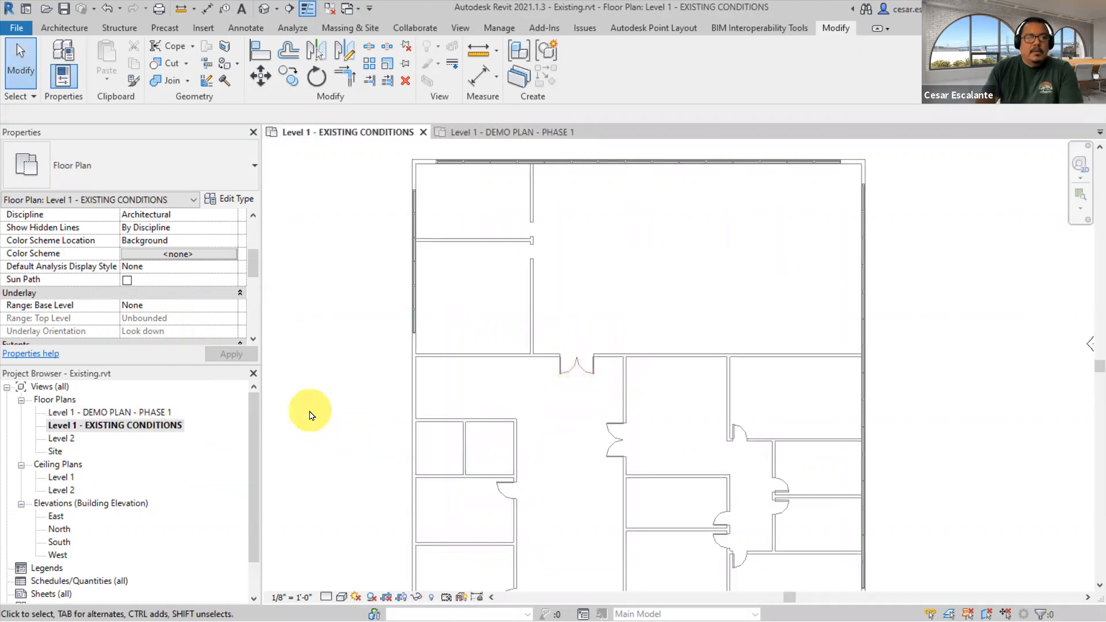
scroll(309, 415, "down", 2)
middle_click_drag(309, 415, 372, 384)
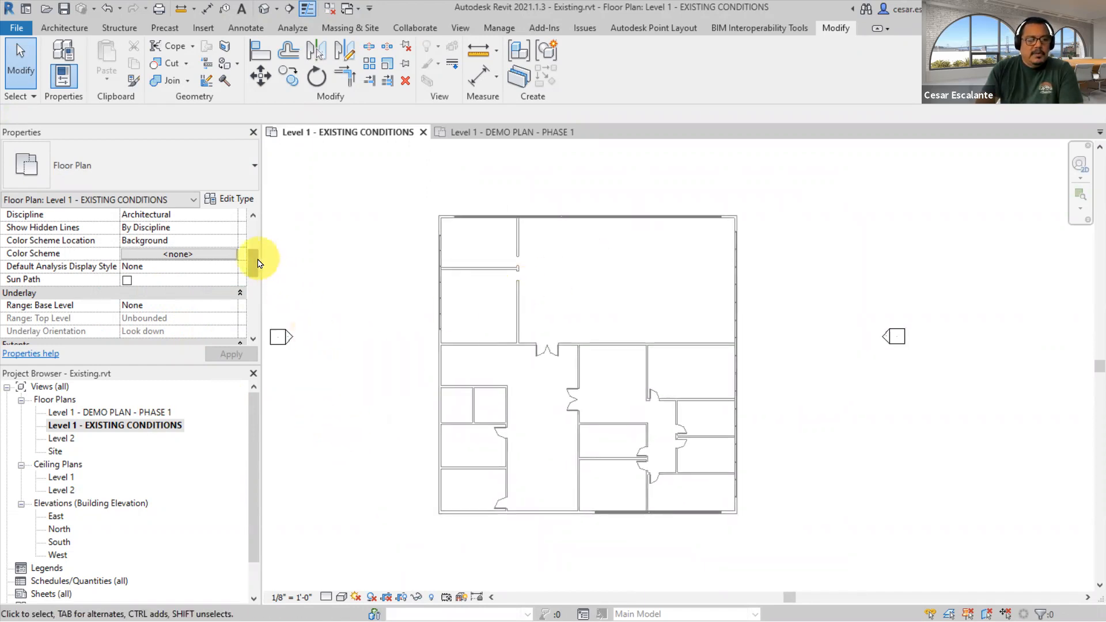
scroll(252, 283, "down", 2)
left_click_drag(252, 283, 252, 331)
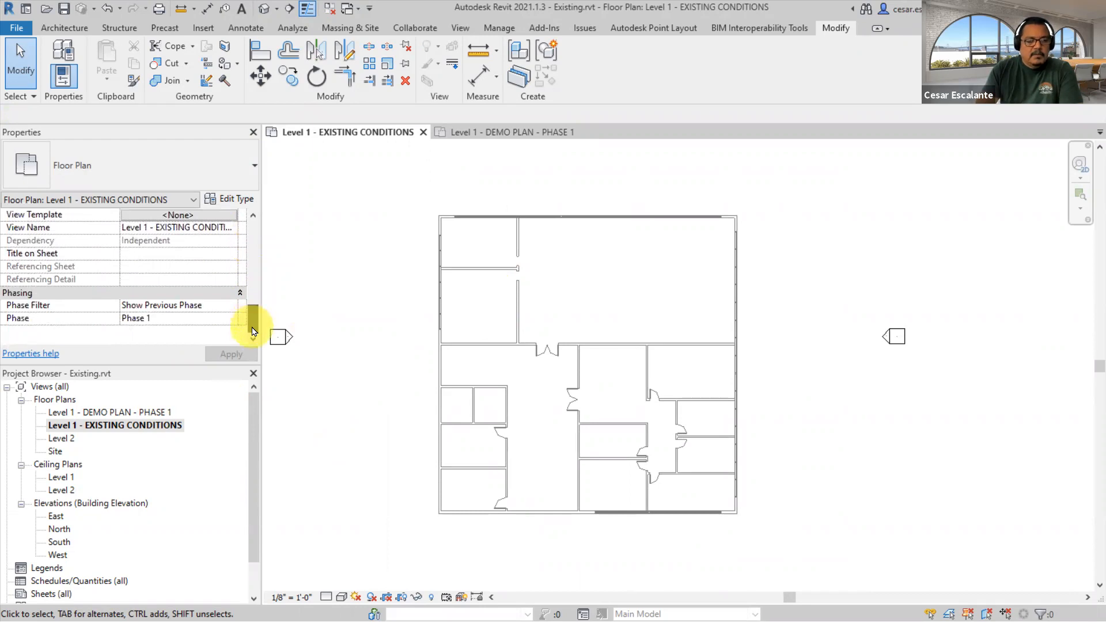
left_click(228, 308)
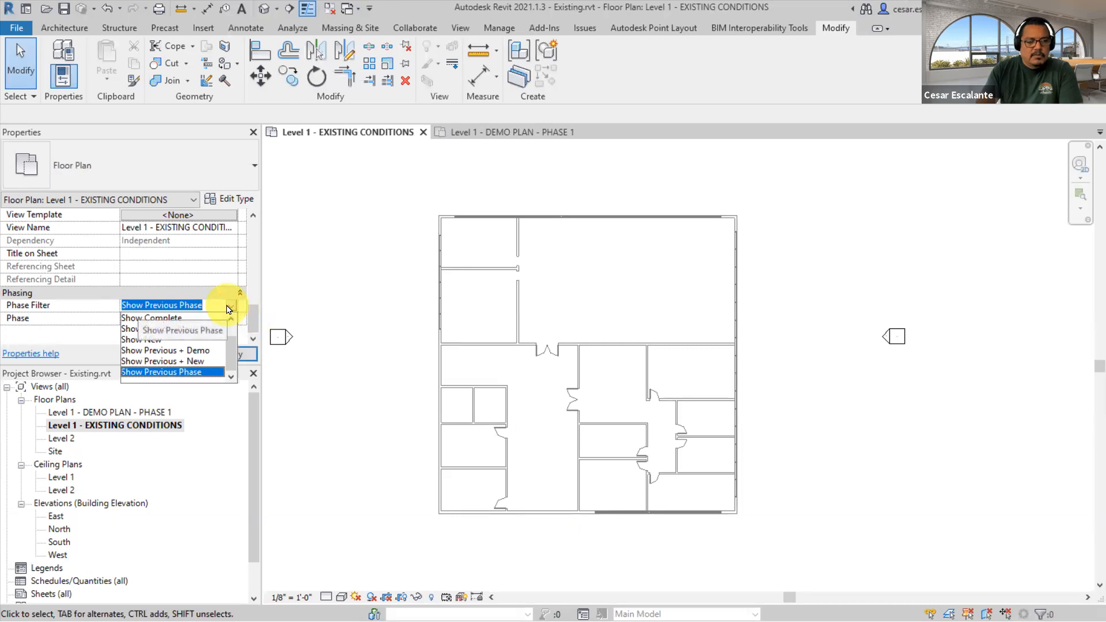
left_click(201, 377)
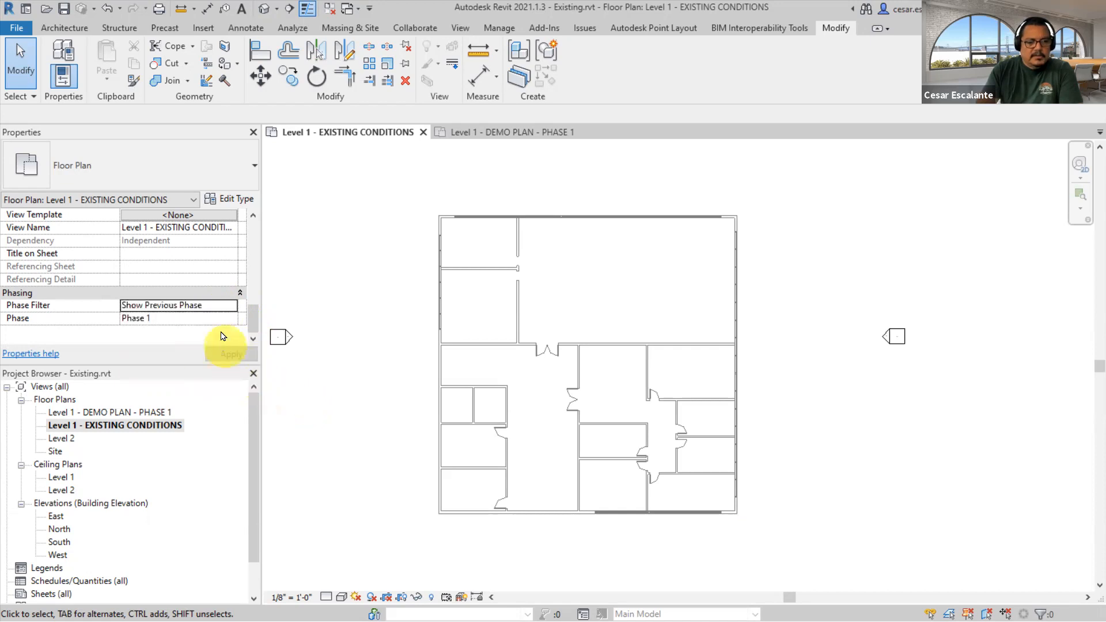
left_click(229, 308)
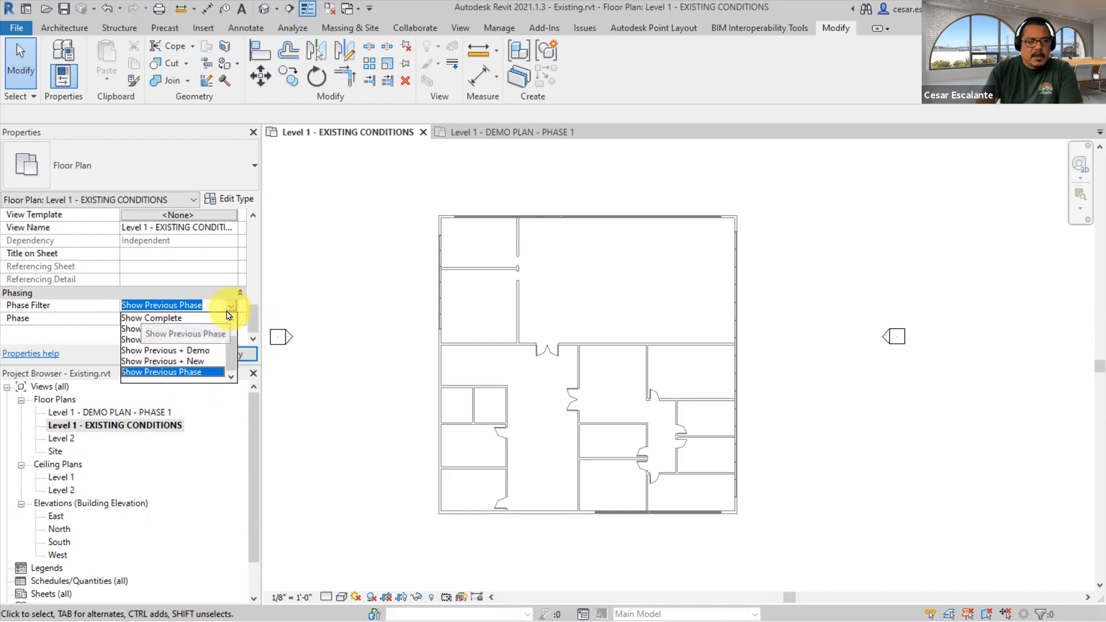
left_click(61, 337)
left_click(230, 321)
left_click(144, 328)
left_click(232, 351)
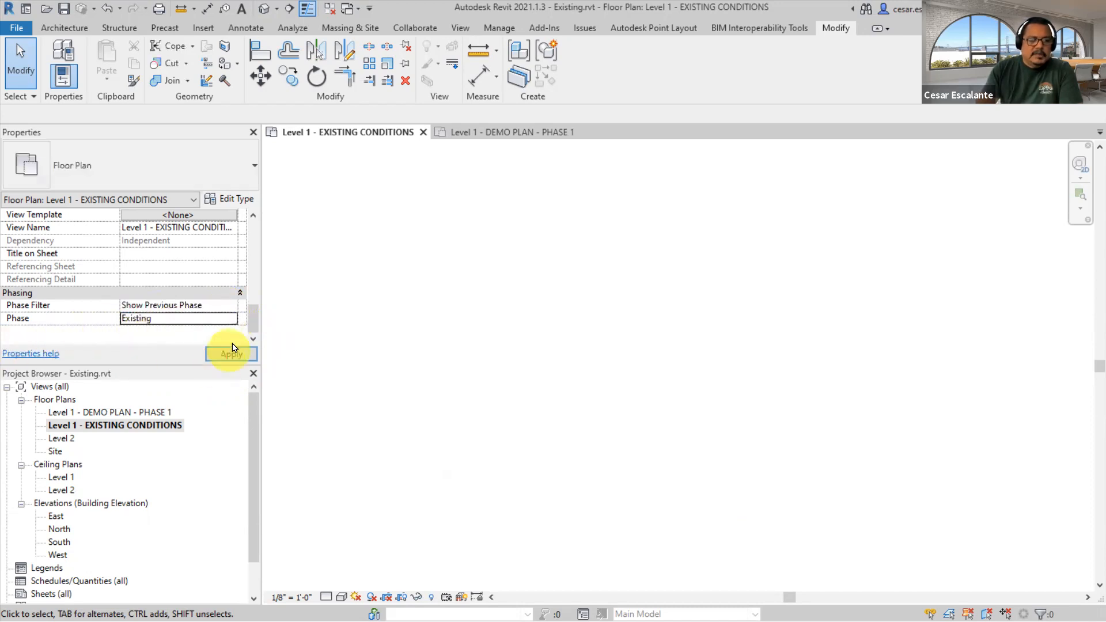
- Set the Phase Filter of the Level 1 - EXISTING CONDITIONS view to Show All
left_click(226, 306)
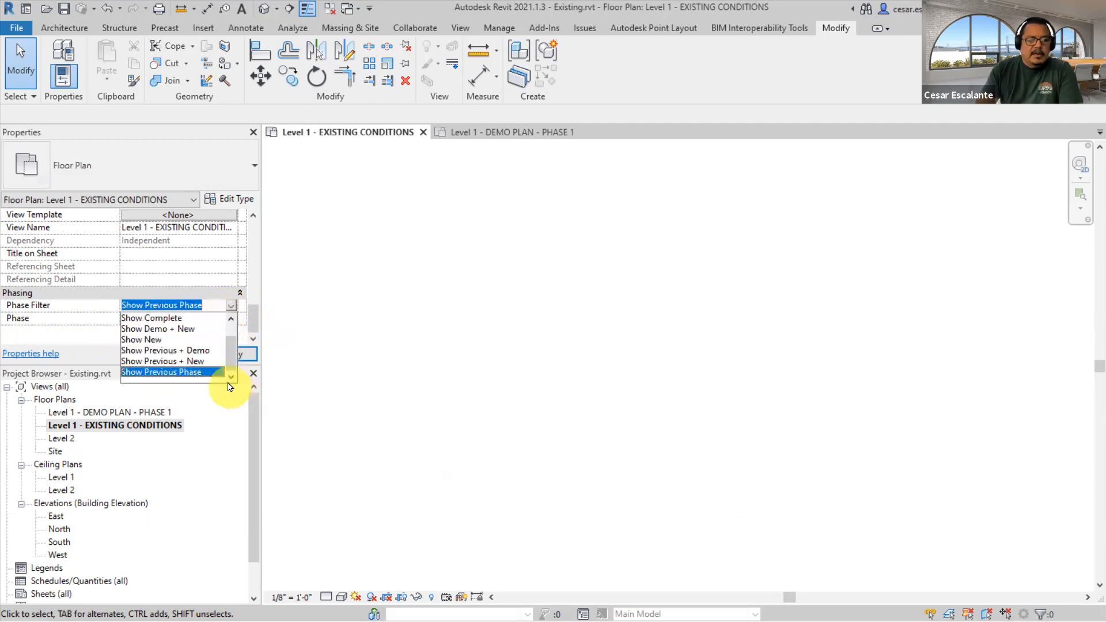
left_click_drag(233, 352, 232, 327)
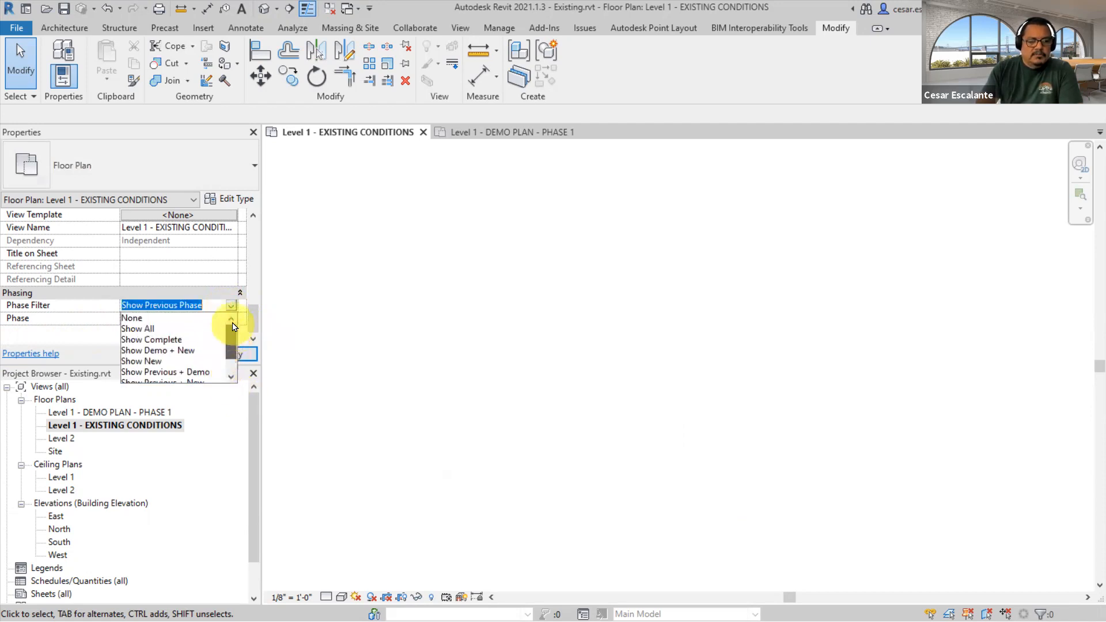
left_click(141, 328)
left_click(239, 354)
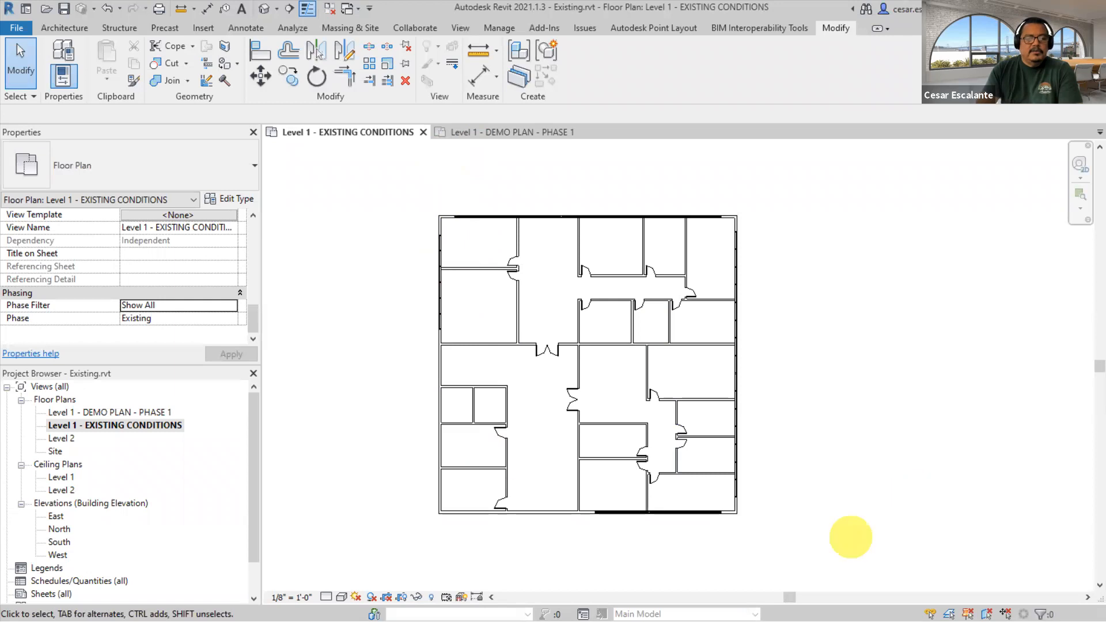
scroll(605, 510, "up", 2)
scroll(606, 514, "down", 1)
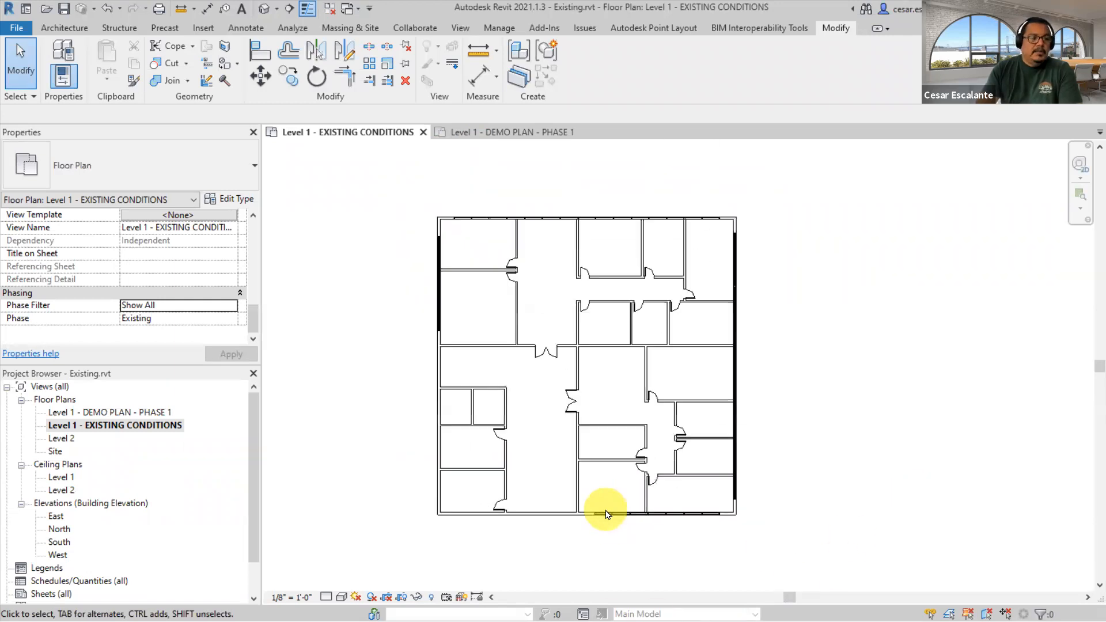
middle_click_drag(383, 415, 388, 431)
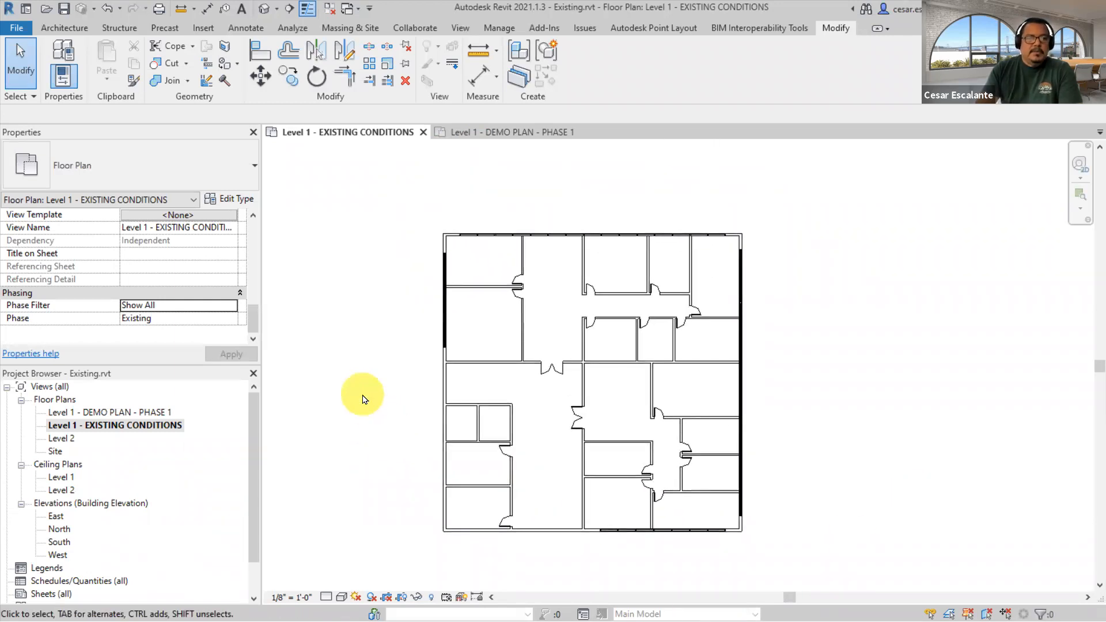
scroll(355, 399, "up", 1)
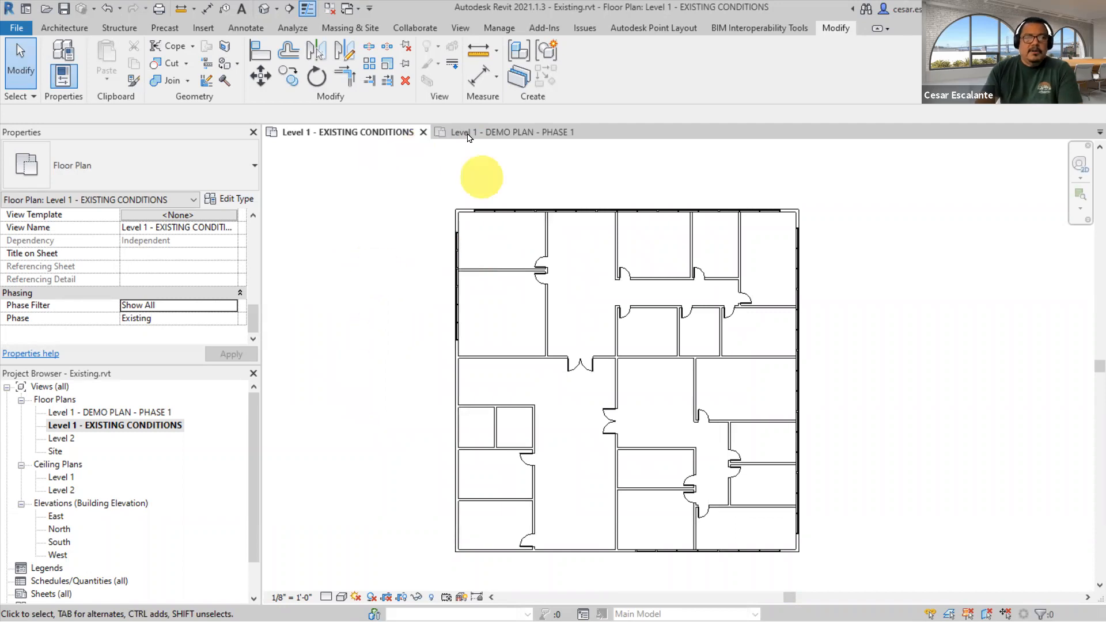
- Add a new phase filter named Show Existing to the project's phasing settings
left_click(509, 32)
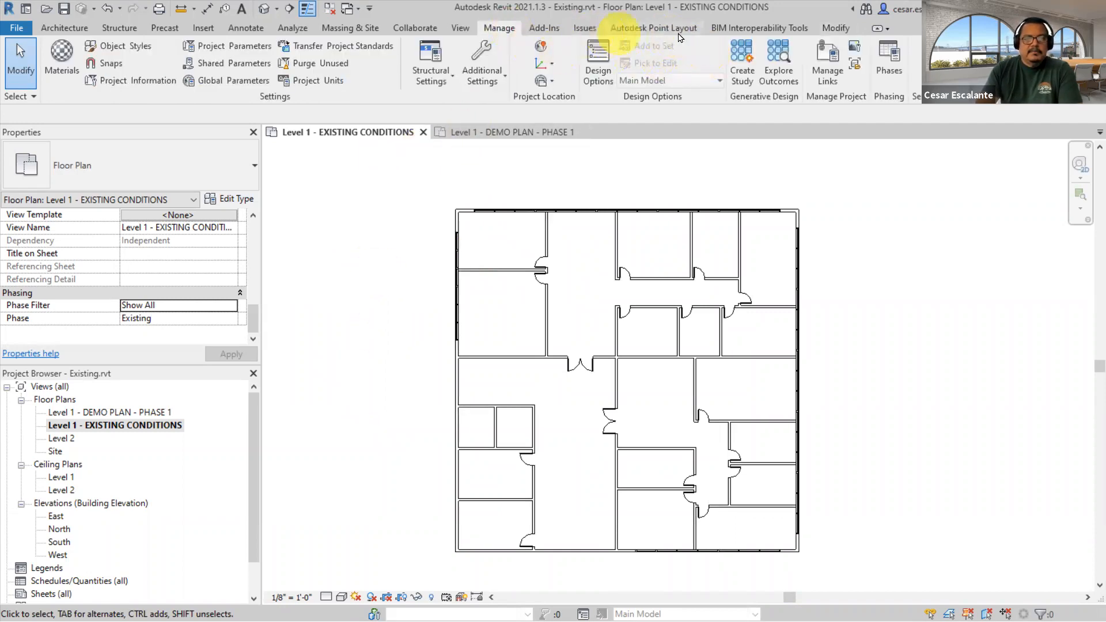
left_click(895, 68)
left_click(214, 197)
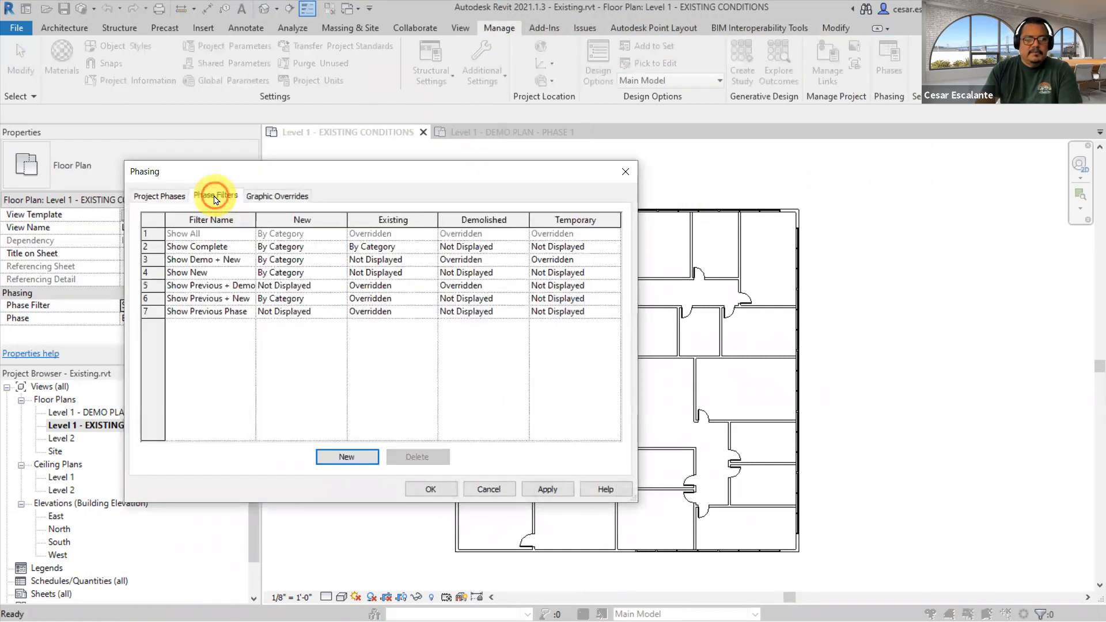
left_click(151, 311)
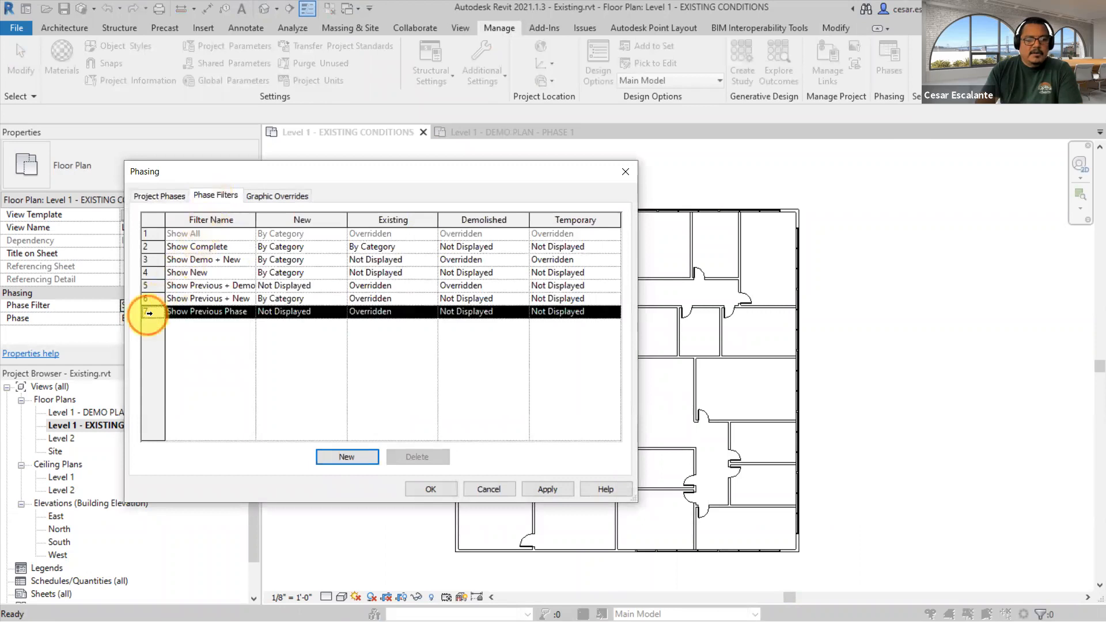
left_click(358, 462)
left_click(205, 326)
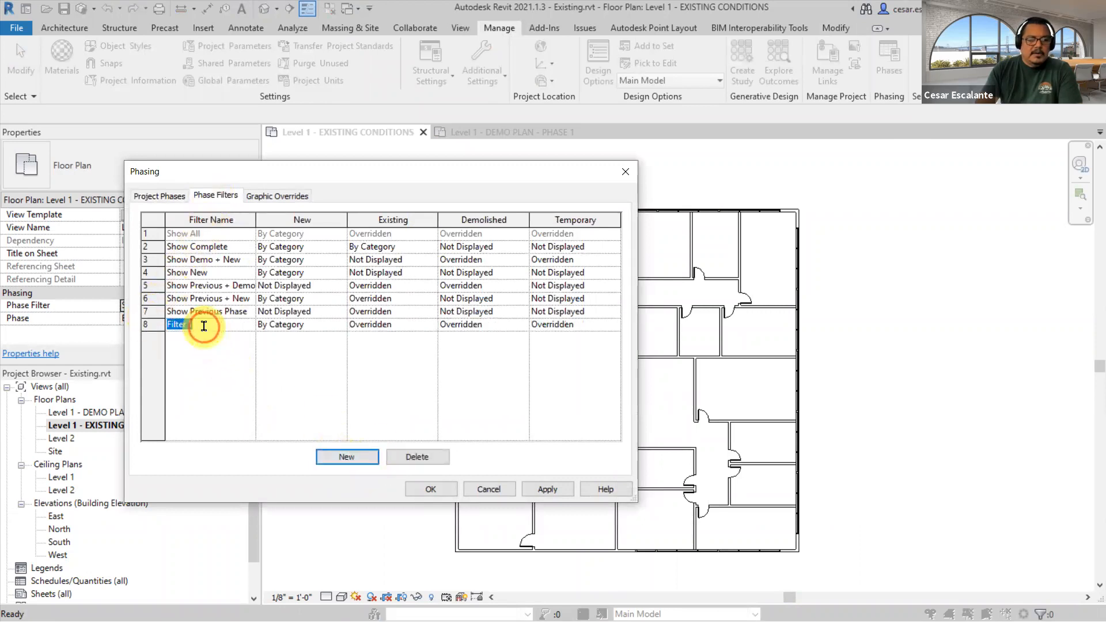
type("sH")
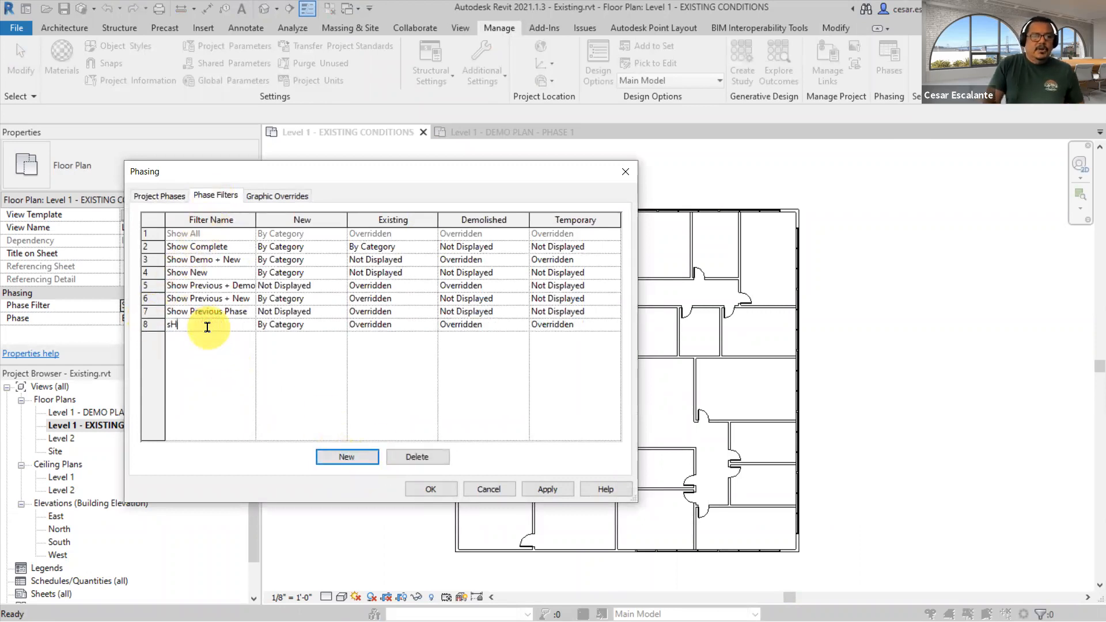
key("BackSpace")
key("BackSpace")
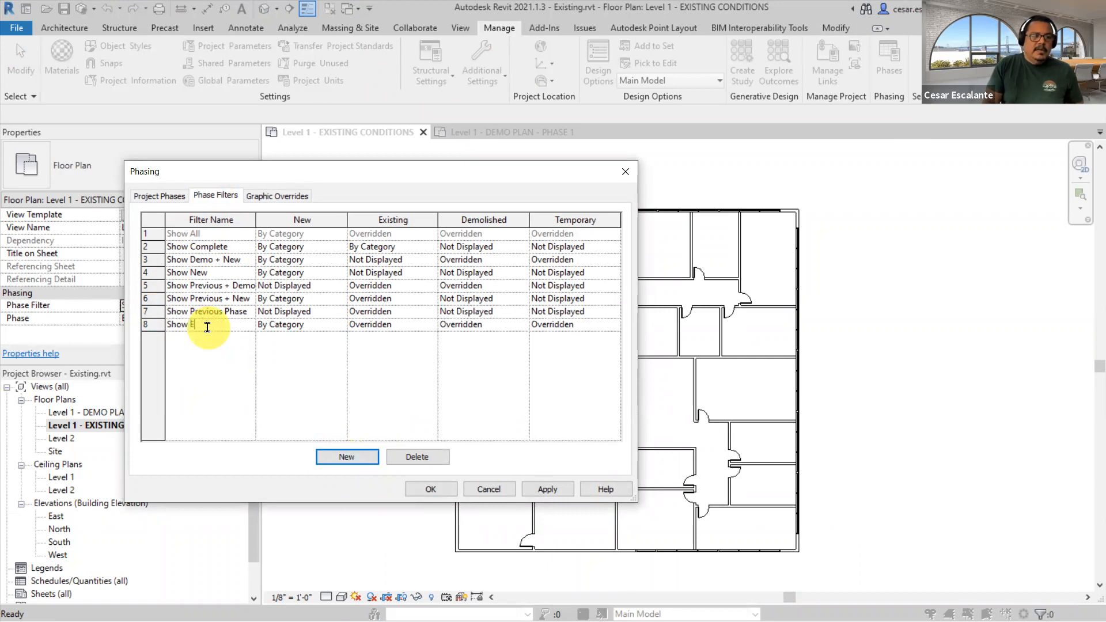
type("Show Existing")
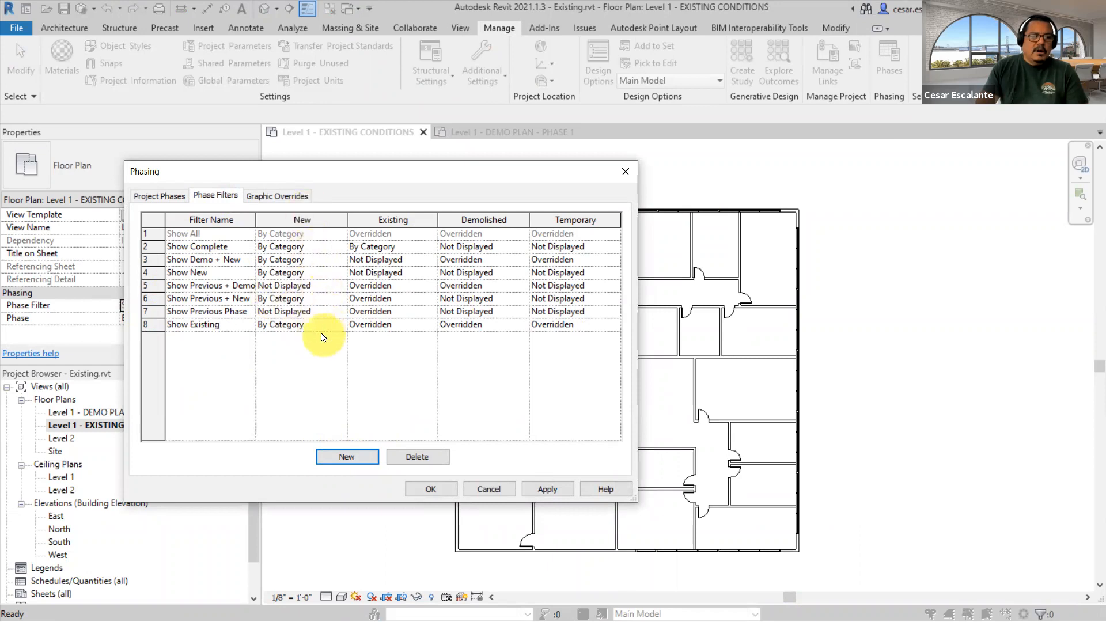
- Set the Show Existing phase filter to Not Displayed for new elements and apply the phasing changes
left_click(324, 326)
left_click(340, 326)
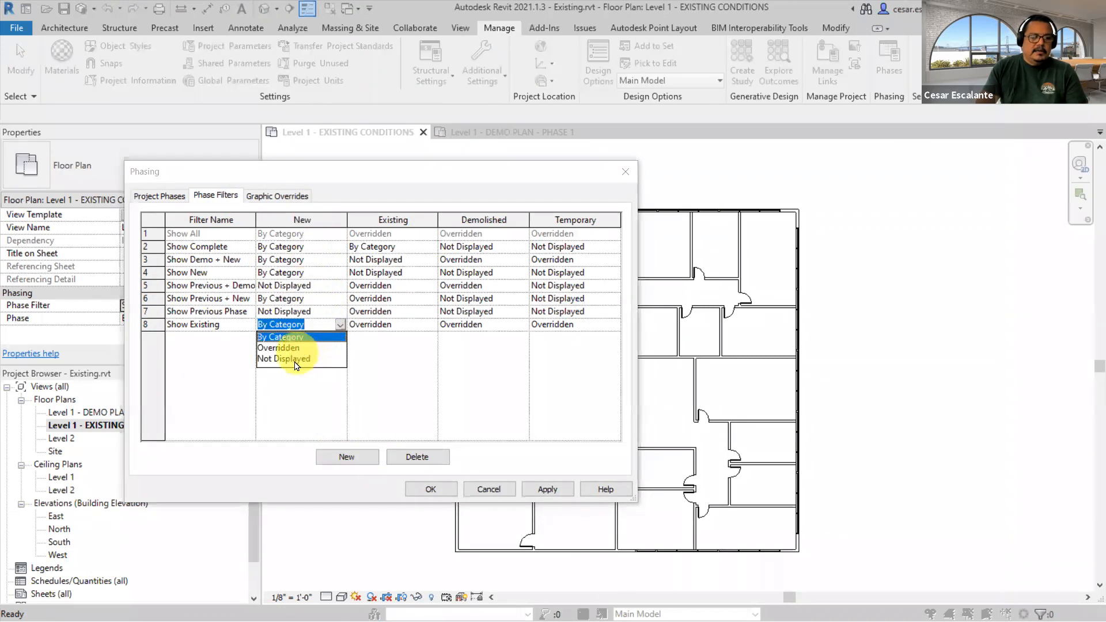
left_click(290, 363)
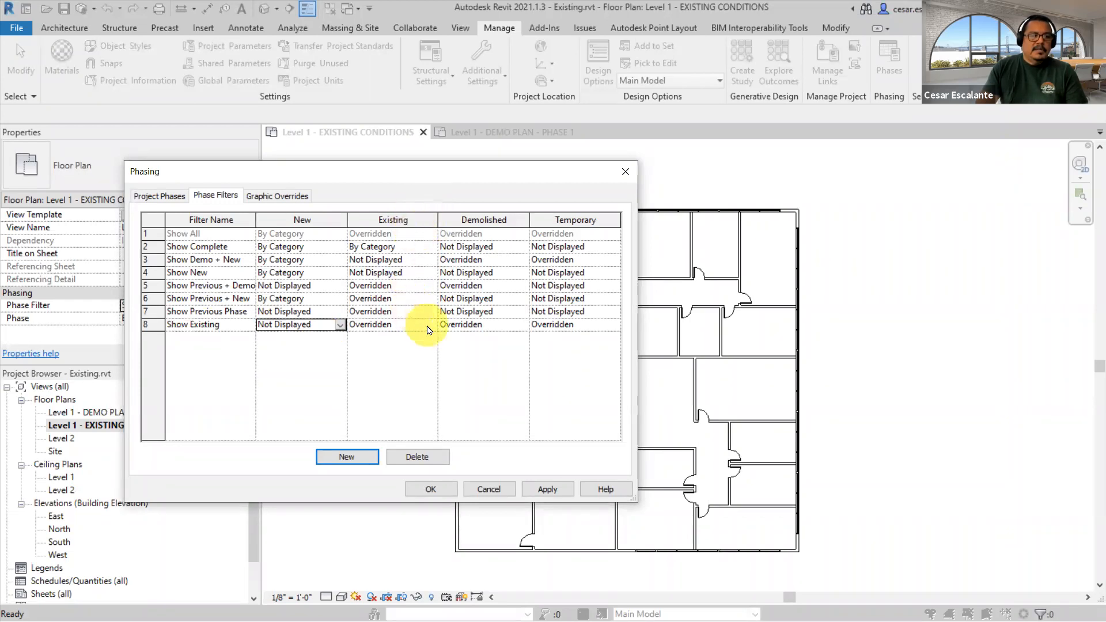
left_click(432, 325)
left_click(432, 325)
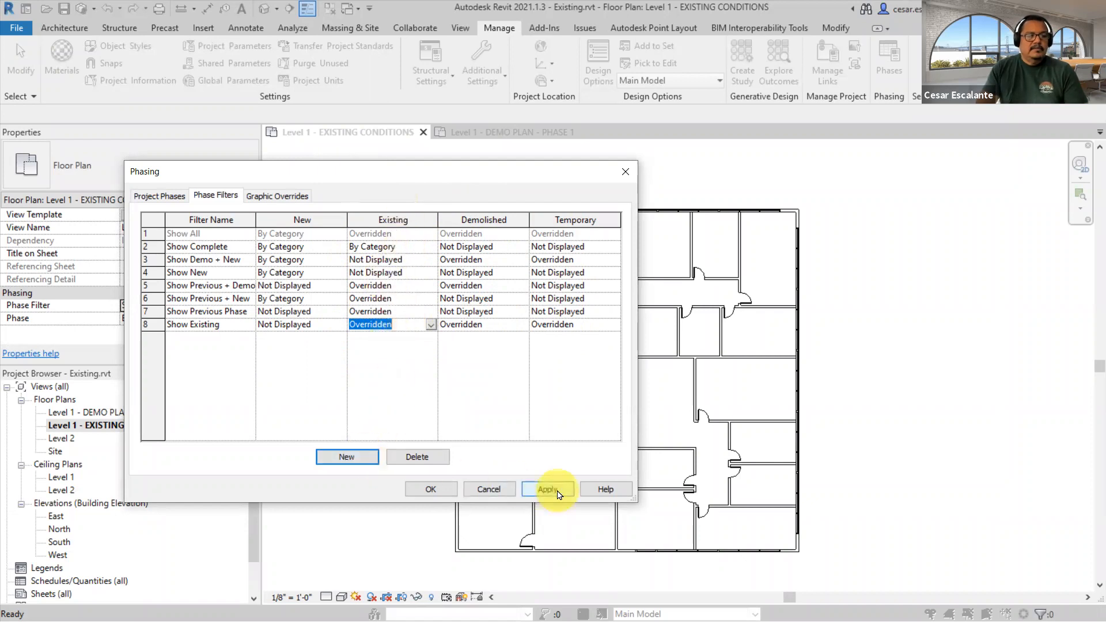
left_click(548, 489)
left_click(430, 489)
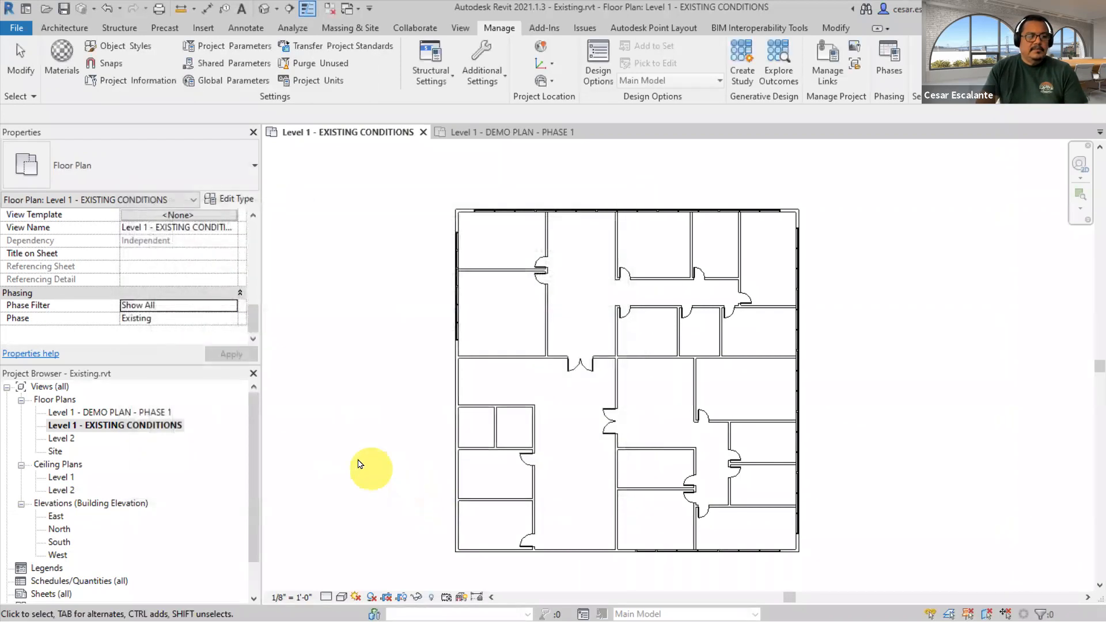
- Try the Show Existing phase filter on the Level 1 - EXISTING CONDITIONS view, with its Phase changed to Phase 1
left_click(230, 303)
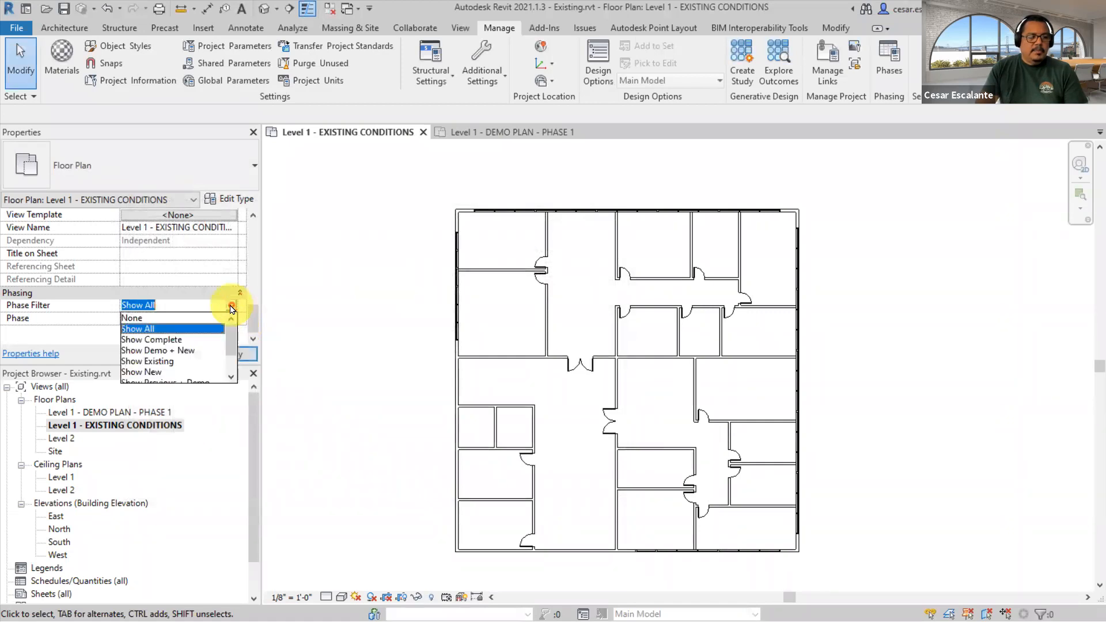
scroll(232, 344, "down", 1)
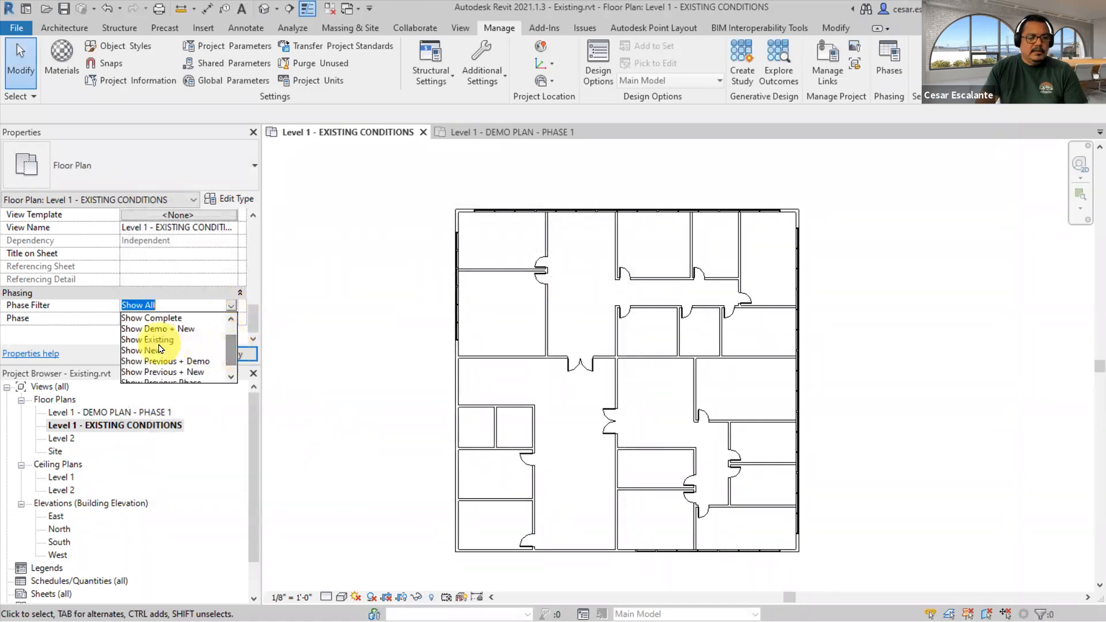
left_click(168, 341)
left_click(229, 354)
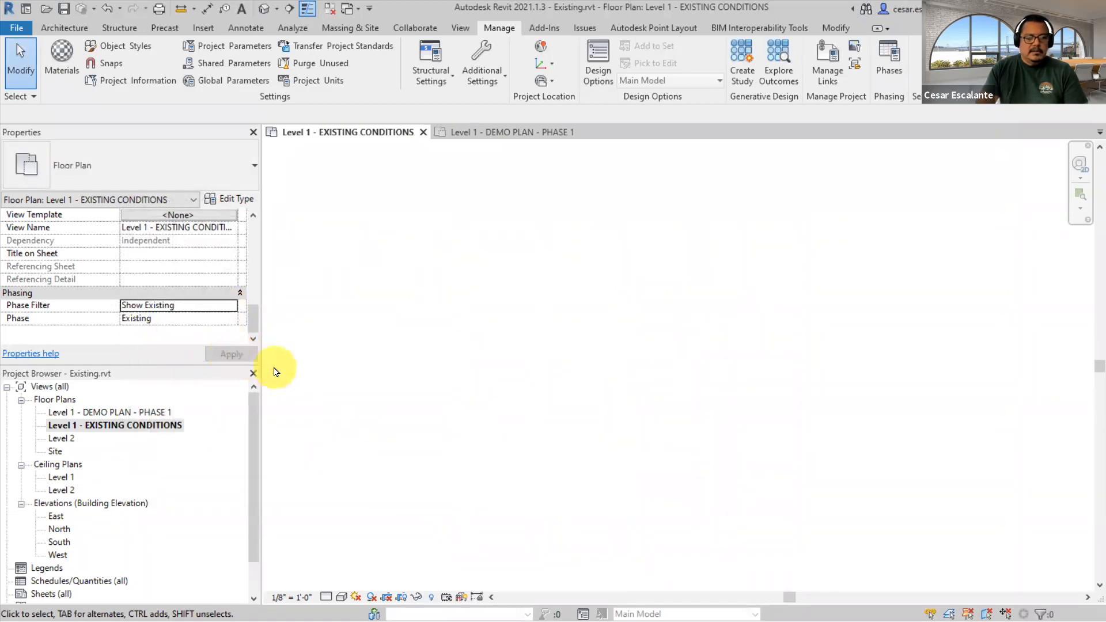
left_click(230, 318)
left_click(151, 332)
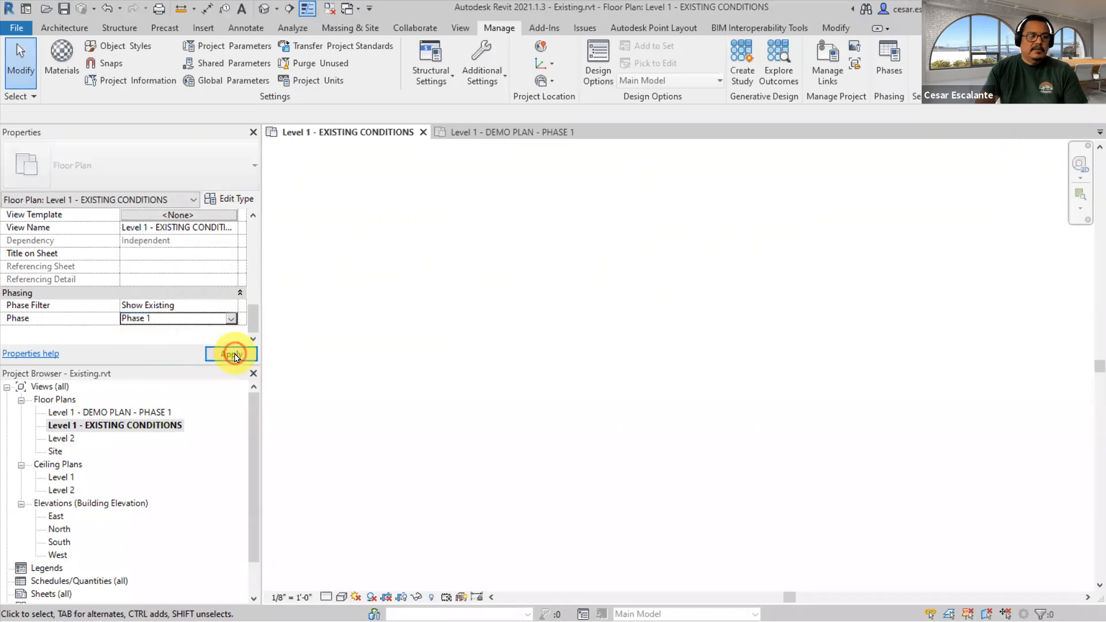
left_click(233, 354)
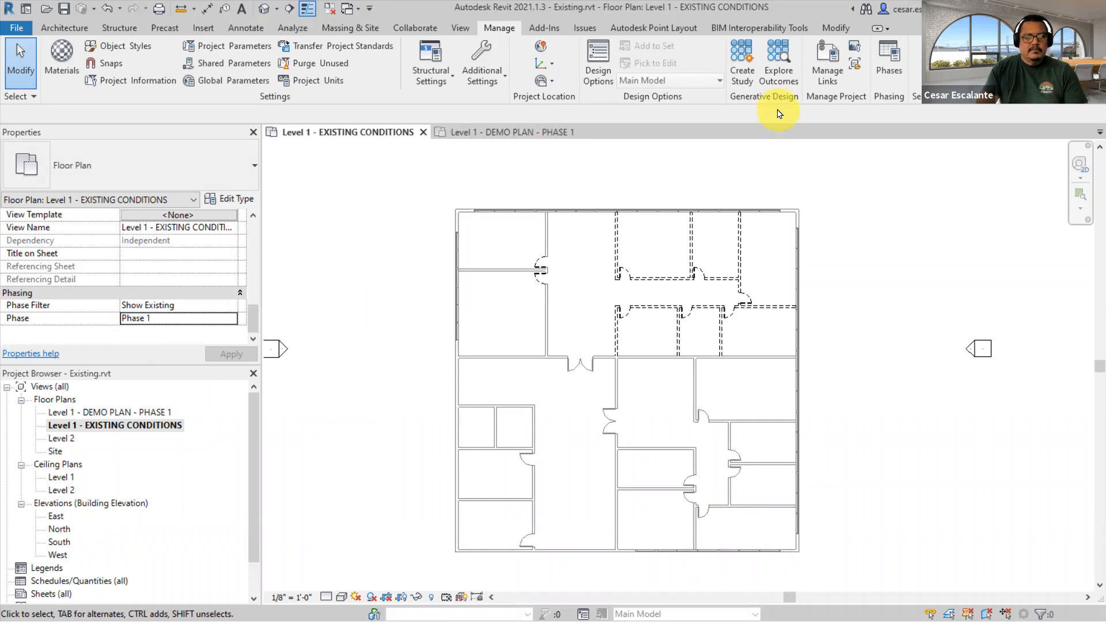
- Set the Level 1 - EXISTING CONDITIONS view's Phase to Existing and its Phase Filter to Show Complete
left_click(229, 318)
left_click(190, 332)
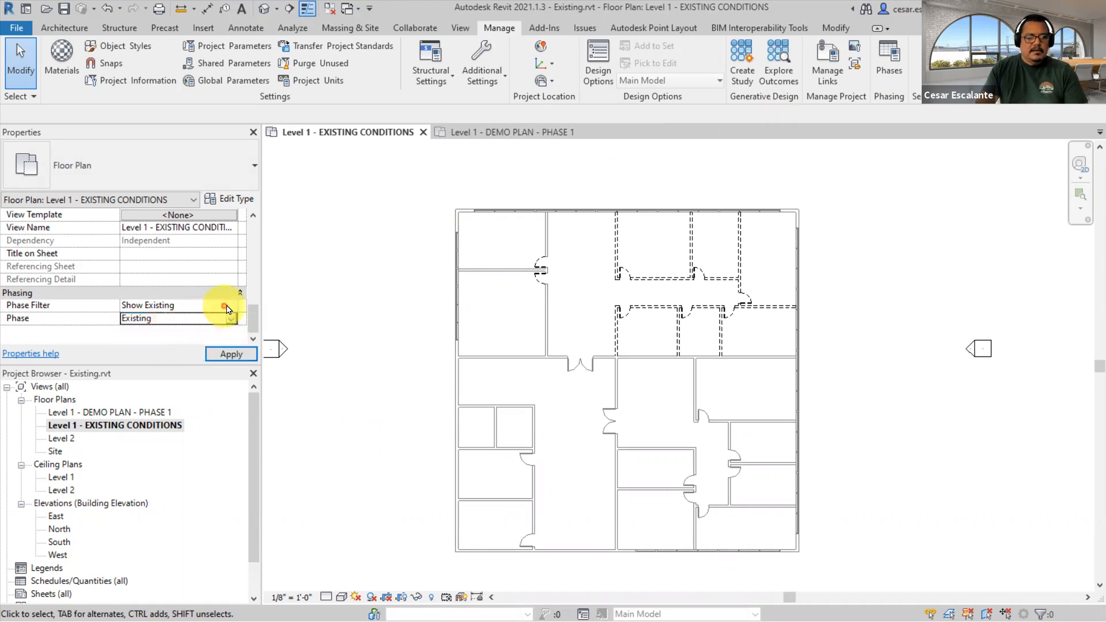
left_click(230, 305)
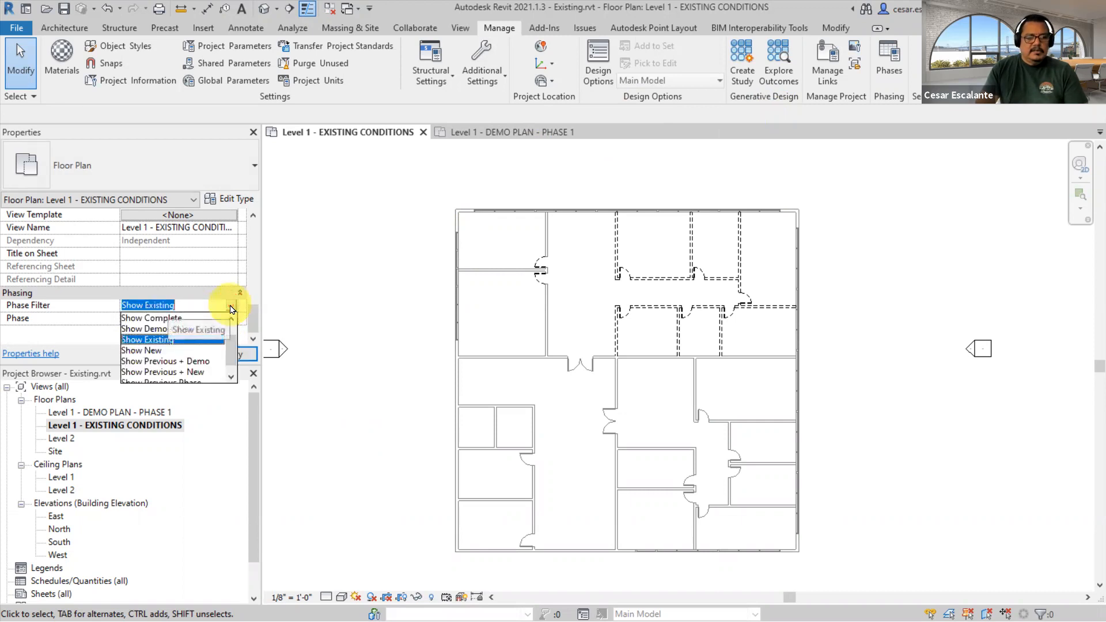
left_click(180, 320)
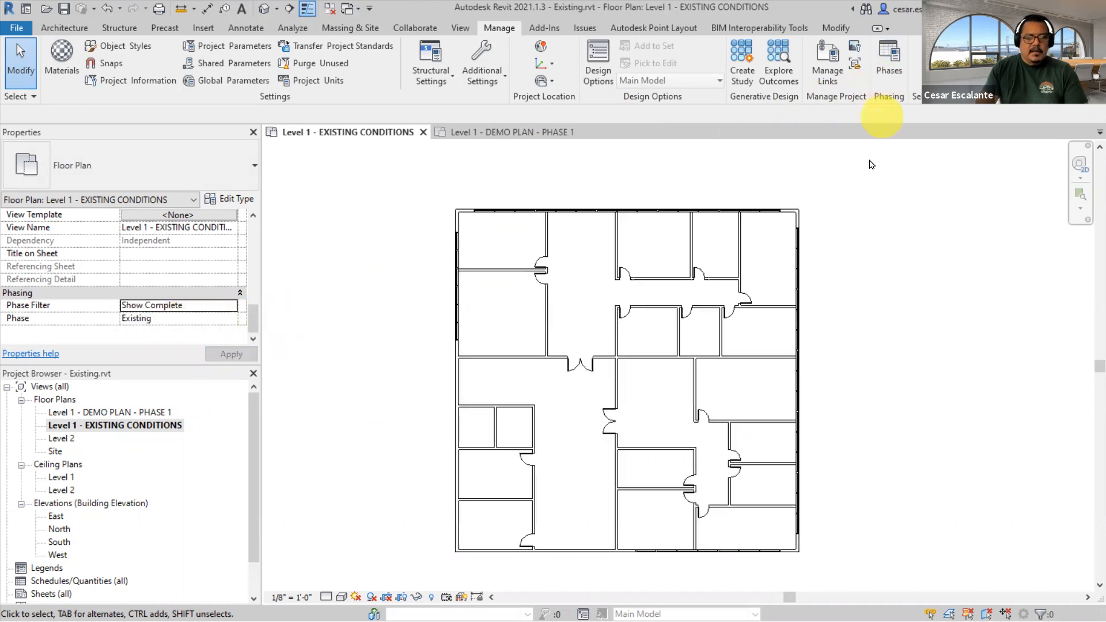
- Review how the Show Complete phase filter treats each phase status, widening the filter name column, and discard the dialog
left_click(889, 61)
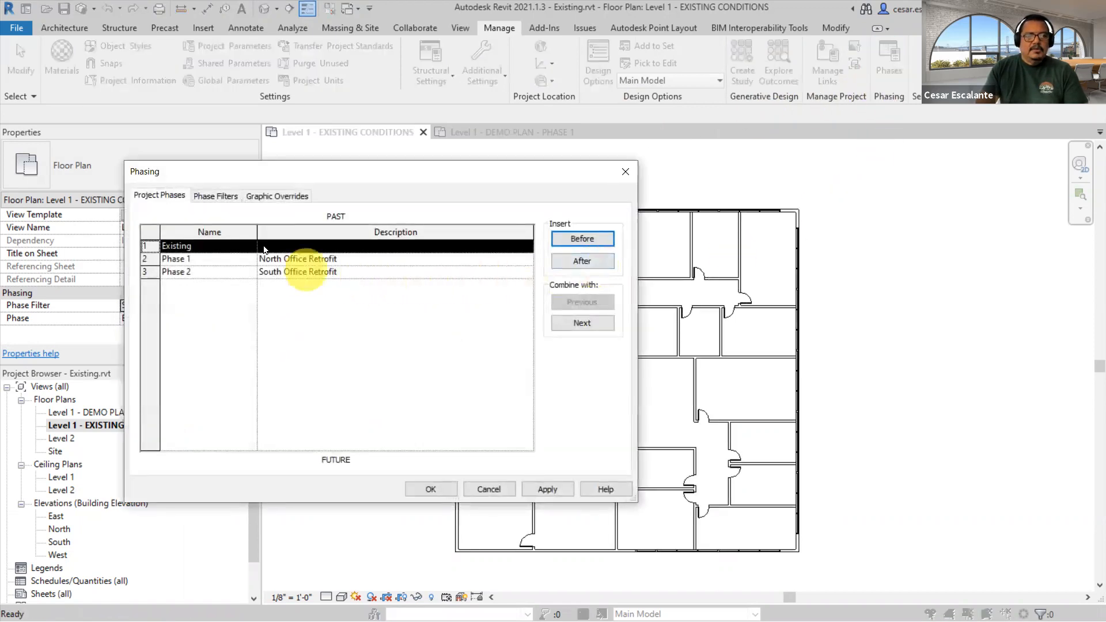
left_click(218, 195)
left_click_drag(304, 172, 582, 167)
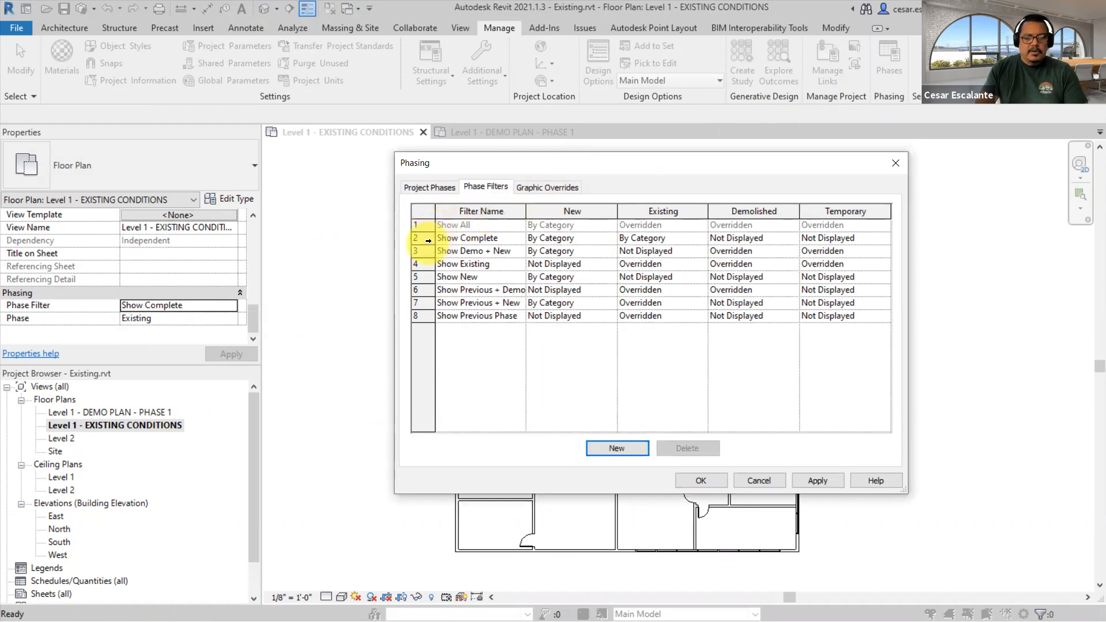
left_click(428, 240)
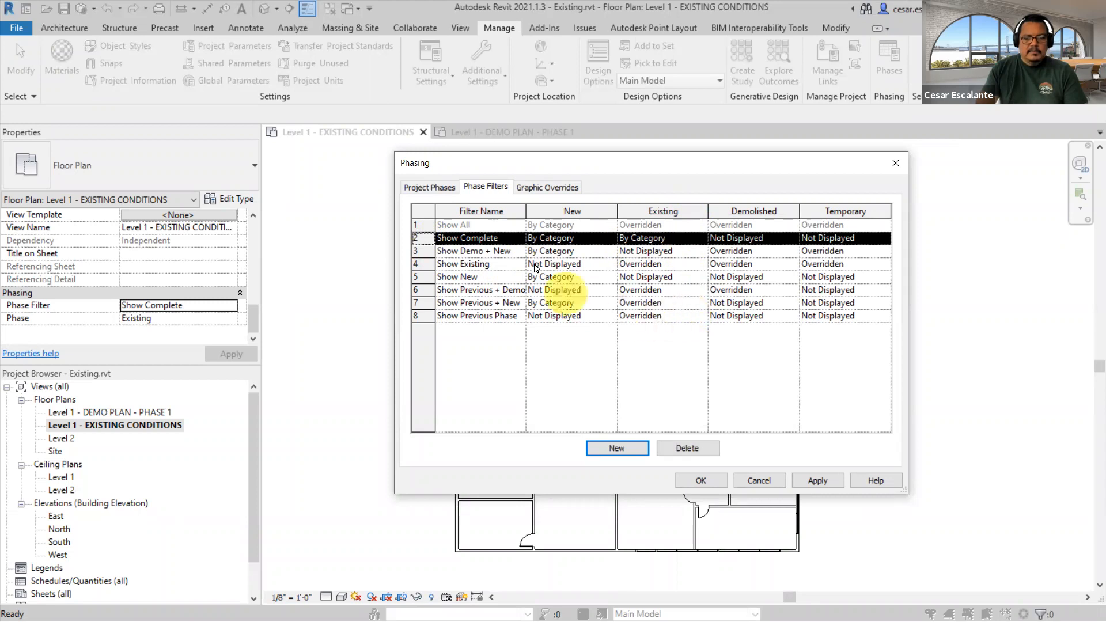
left_click_drag(529, 210, 576, 211)
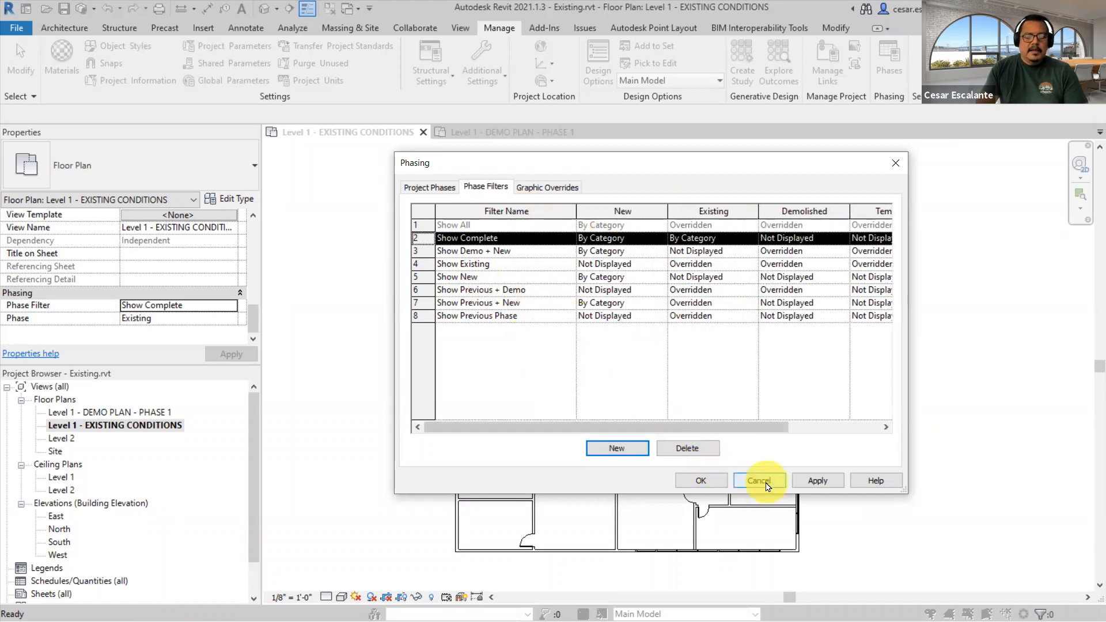
left_click(759, 481)
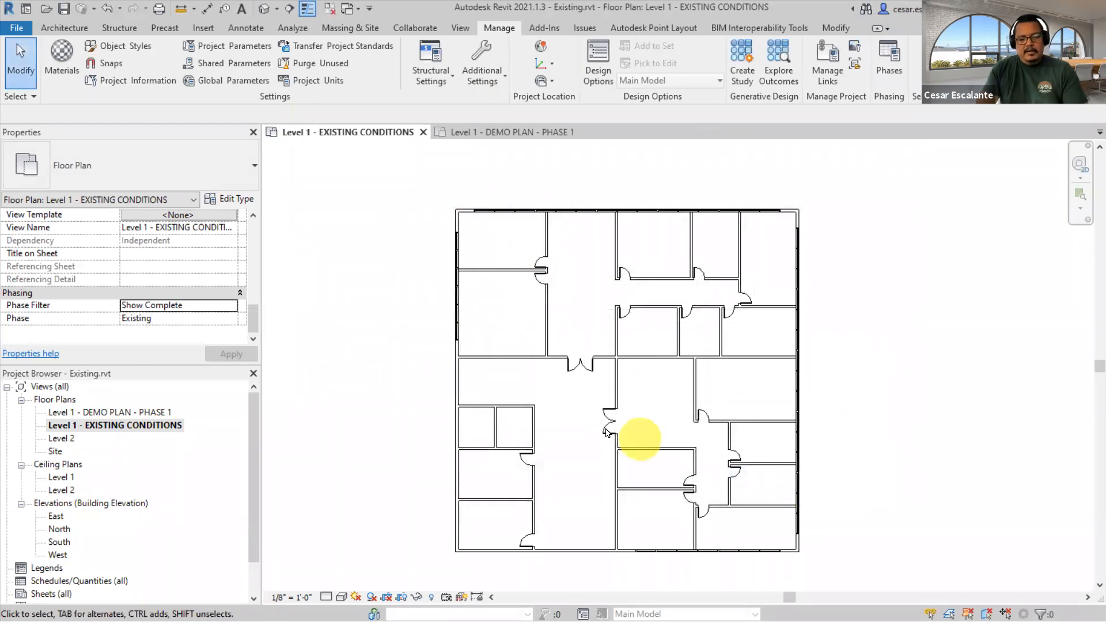
- Open the Level 1 - DEMO PLAN - PHASE 1 floor plan and duplicate it without detailing
double_click(140, 413)
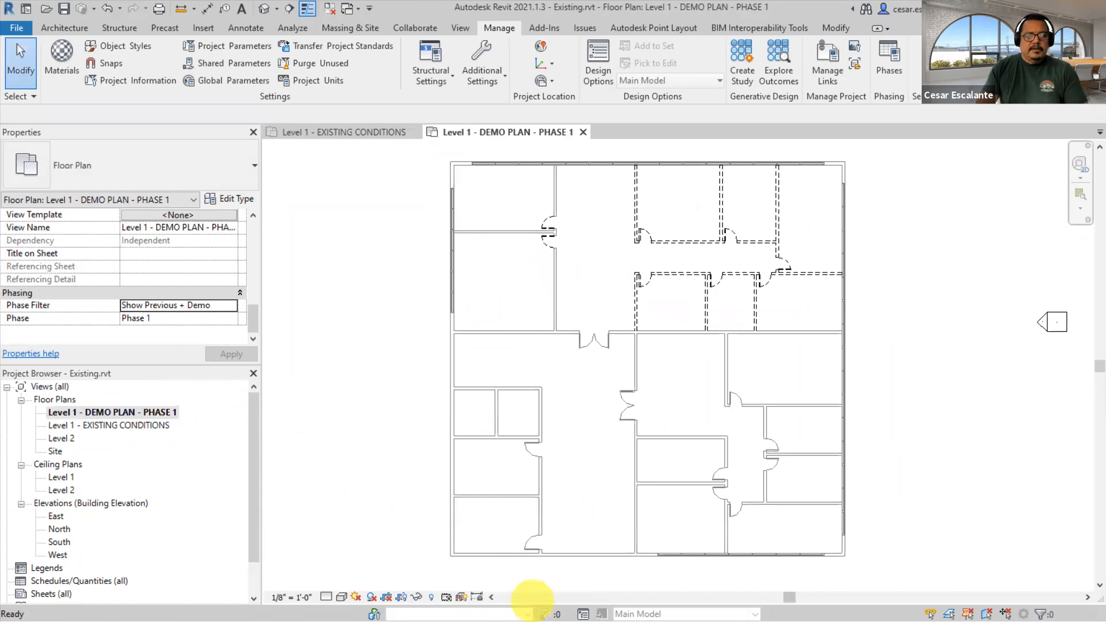
mouse_move(900, 458)
middle_mouse_down()
mouse_move(874, 494)
mouse_move(897, 438)
middle_mouse_up()
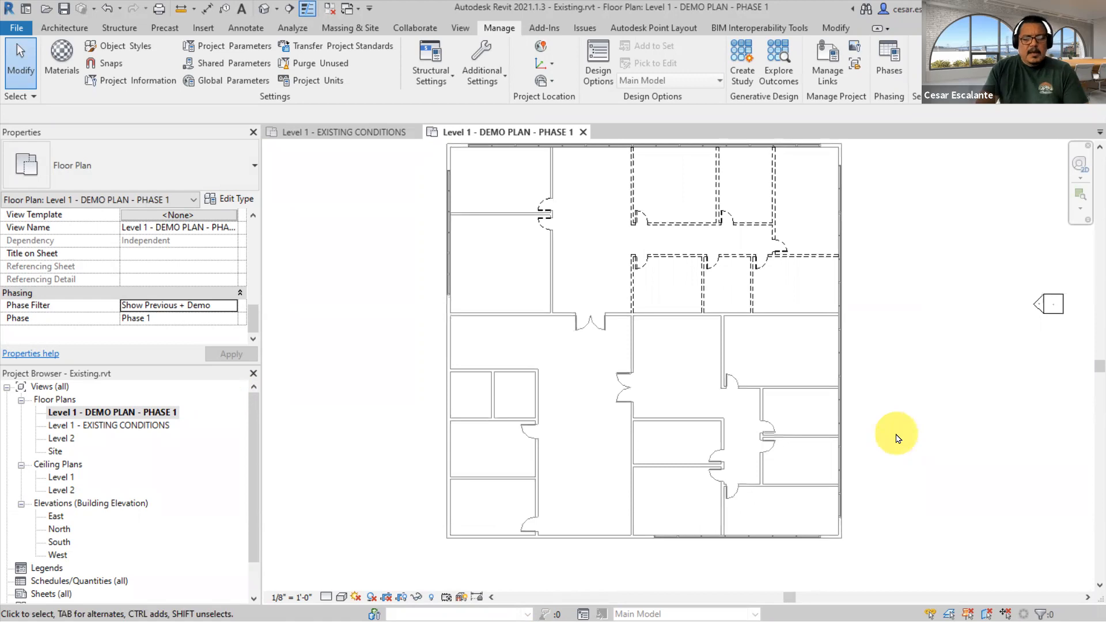
scroll(896, 438, "down", 1)
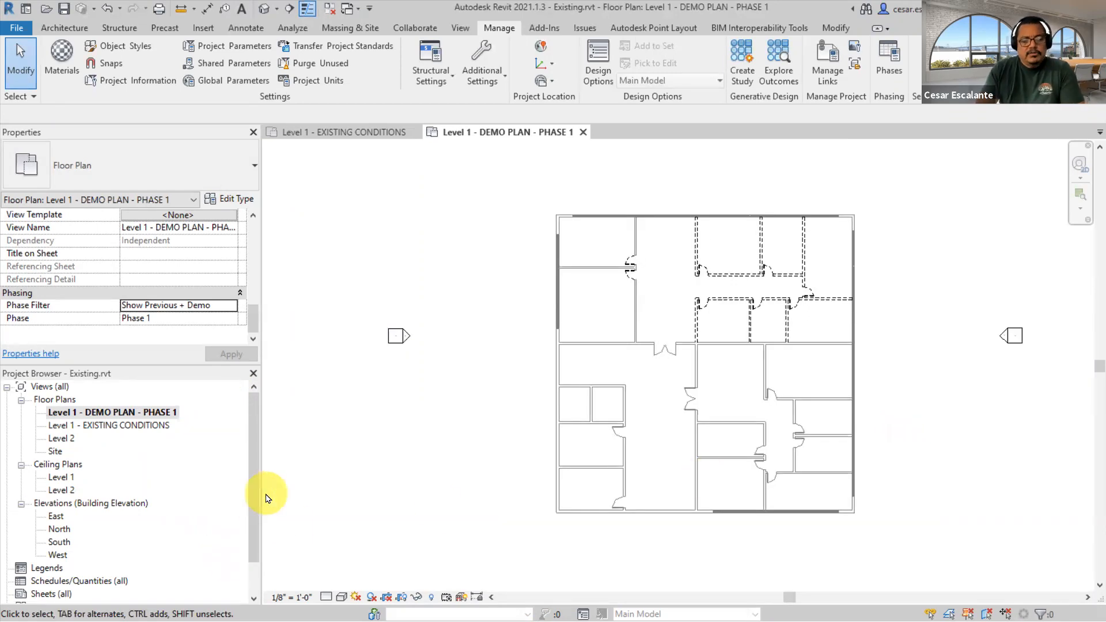
right_click(163, 413)
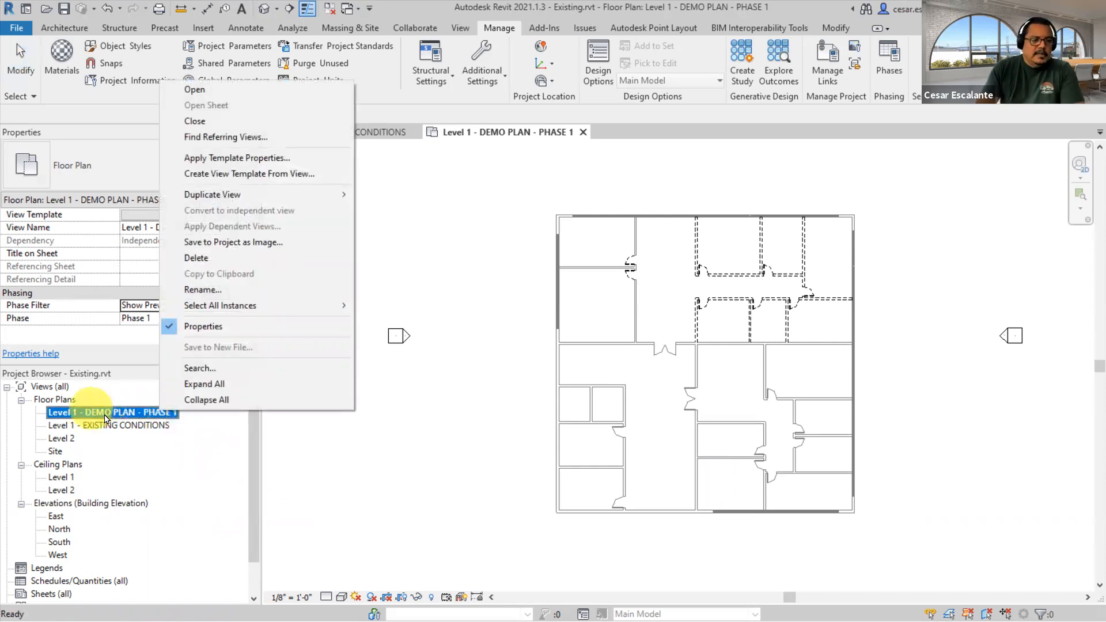
mouse_move(228, 199)
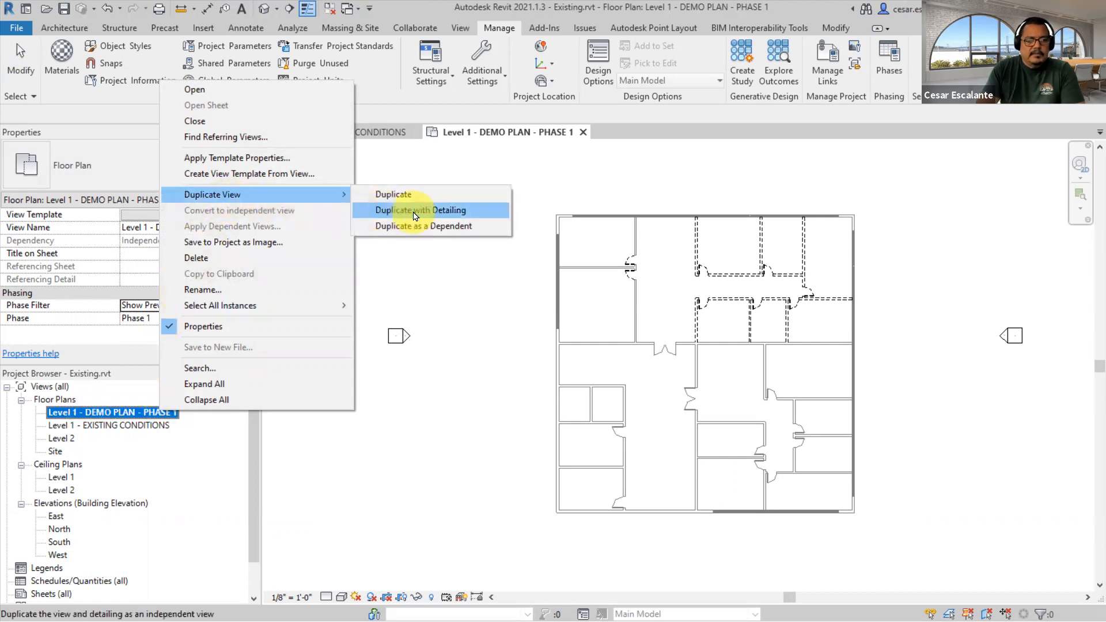
left_click(392, 194)
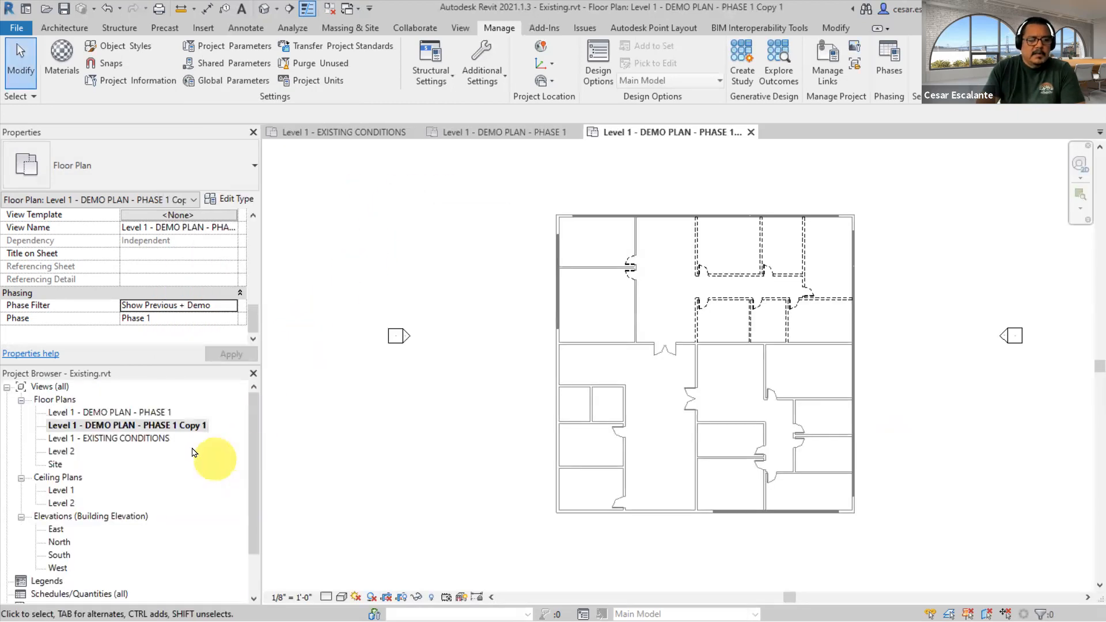
- Rename the duplicated floor plan as Level 1 - CONSTRUCTION PLAN - PHASE 1
right_click(173, 425)
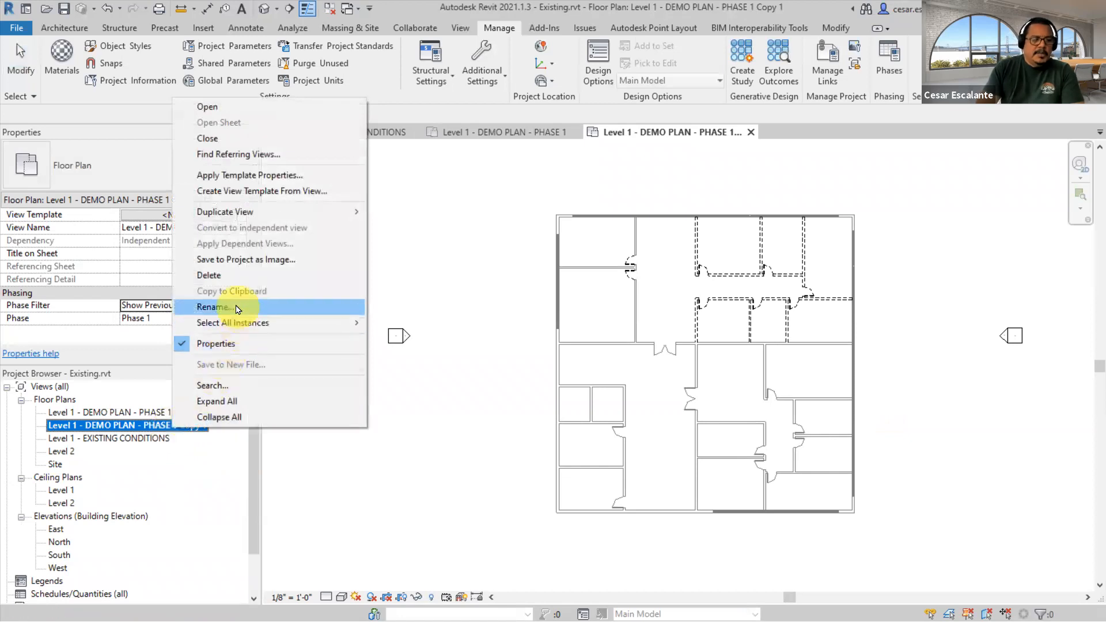
left_click(239, 310)
left_click_drag(83, 425, 286, 431)
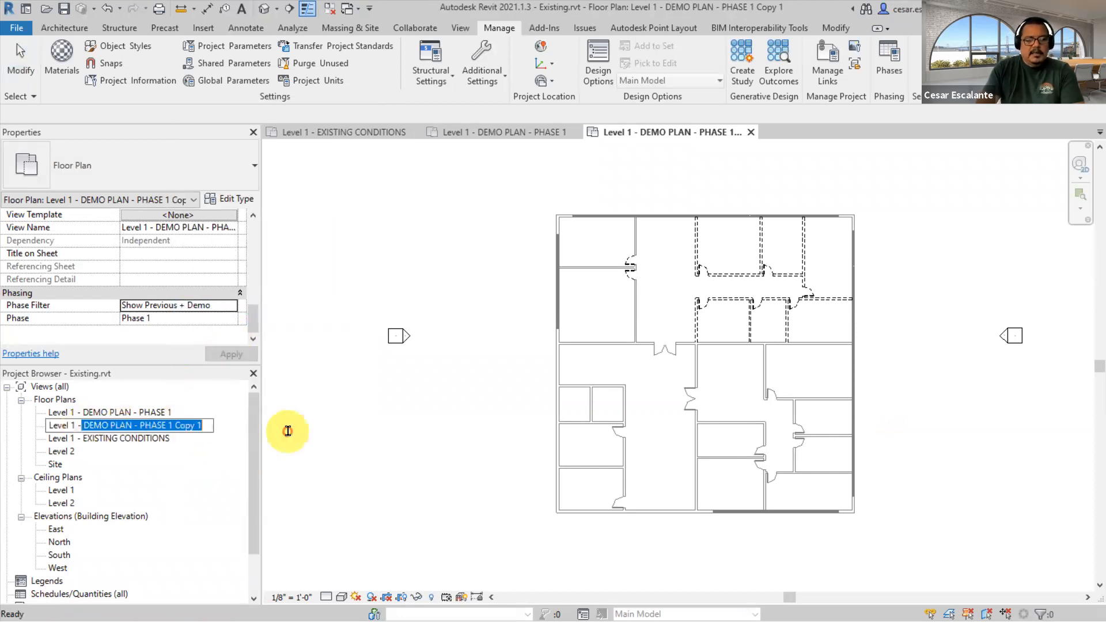
key("BackSpace")
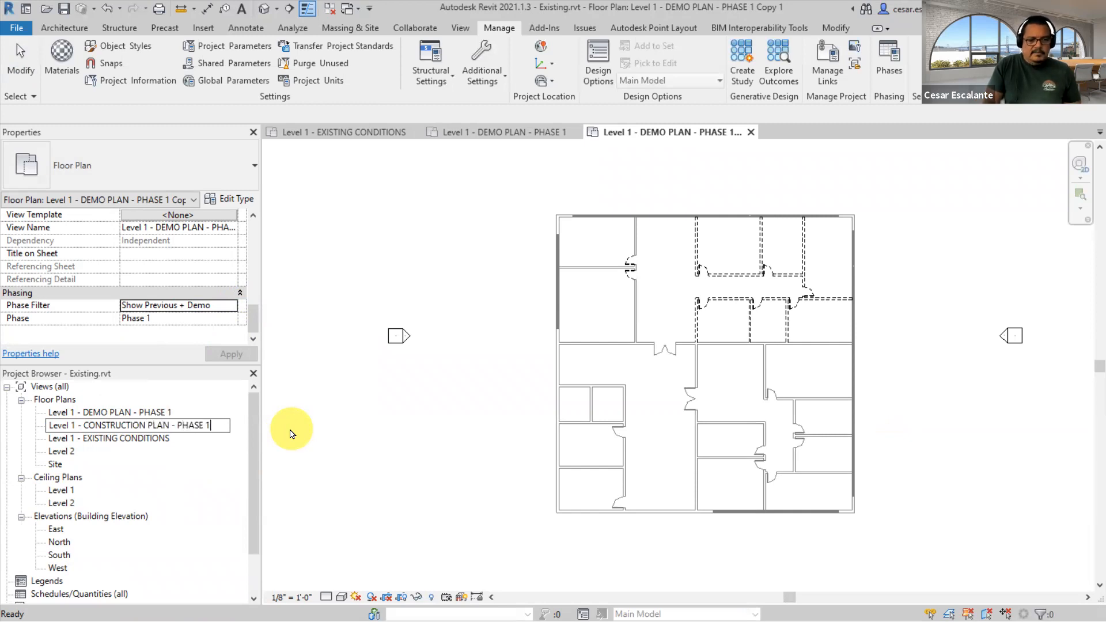
left_click(323, 475)
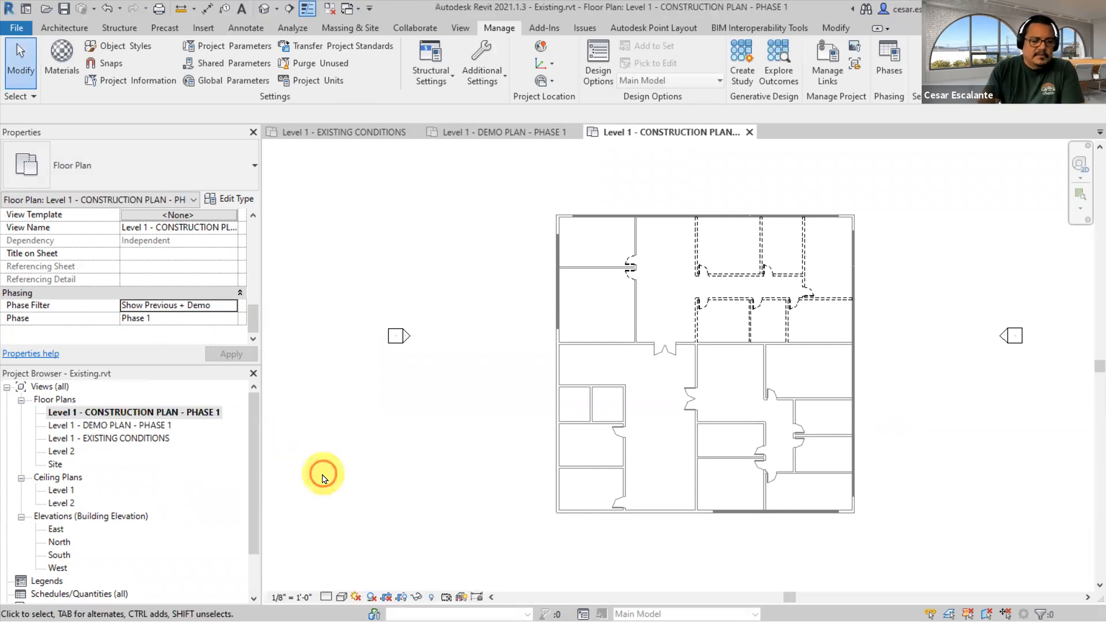
left_click(315, 434)
left_click(416, 434)
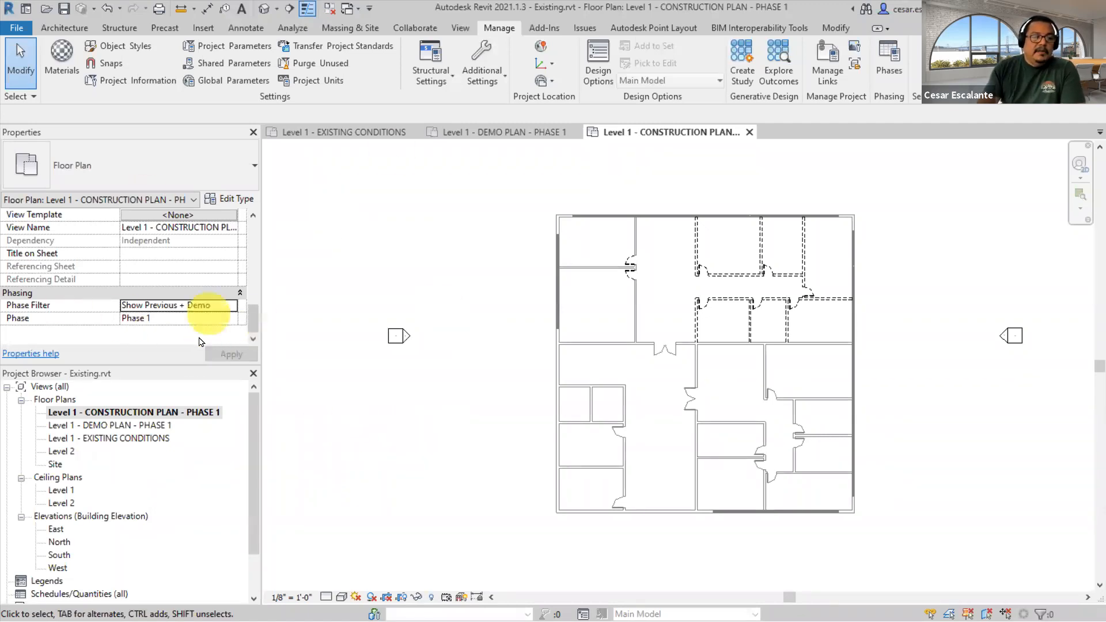
- Set the Phase Filter of the Level 1 - CONSTRUCTION PLAN - PHASE 1 view to Show Previous + New
left_click(233, 311)
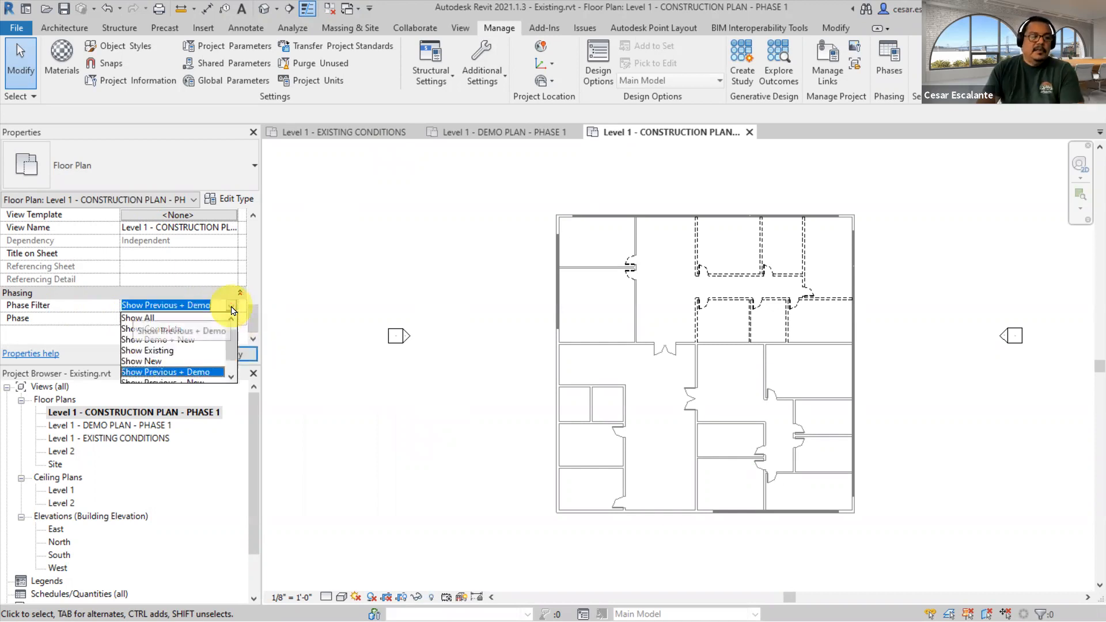
left_click_drag(235, 341, 237, 350)
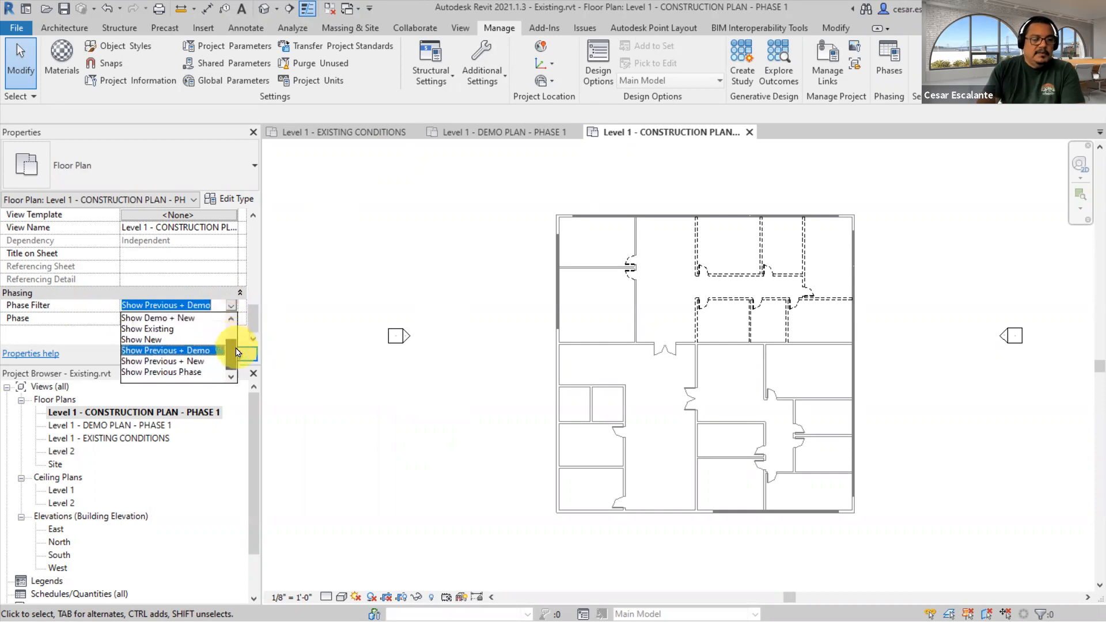
left_click(179, 361)
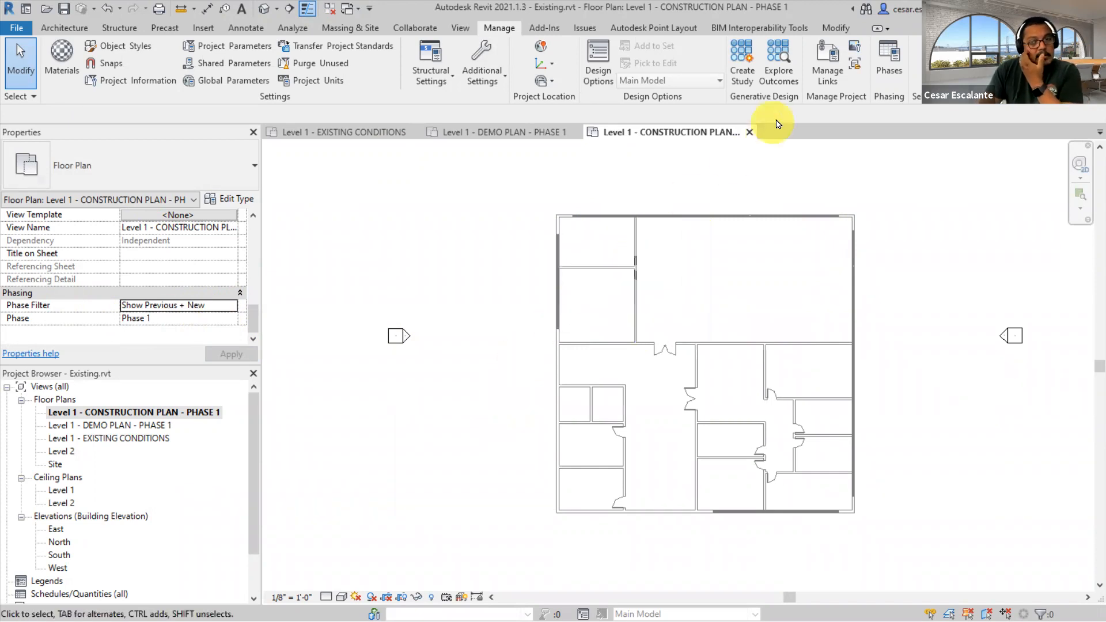
- Review the display settings of the Show Previous + New phase filter in the project's phasing settings
left_click(888, 58)
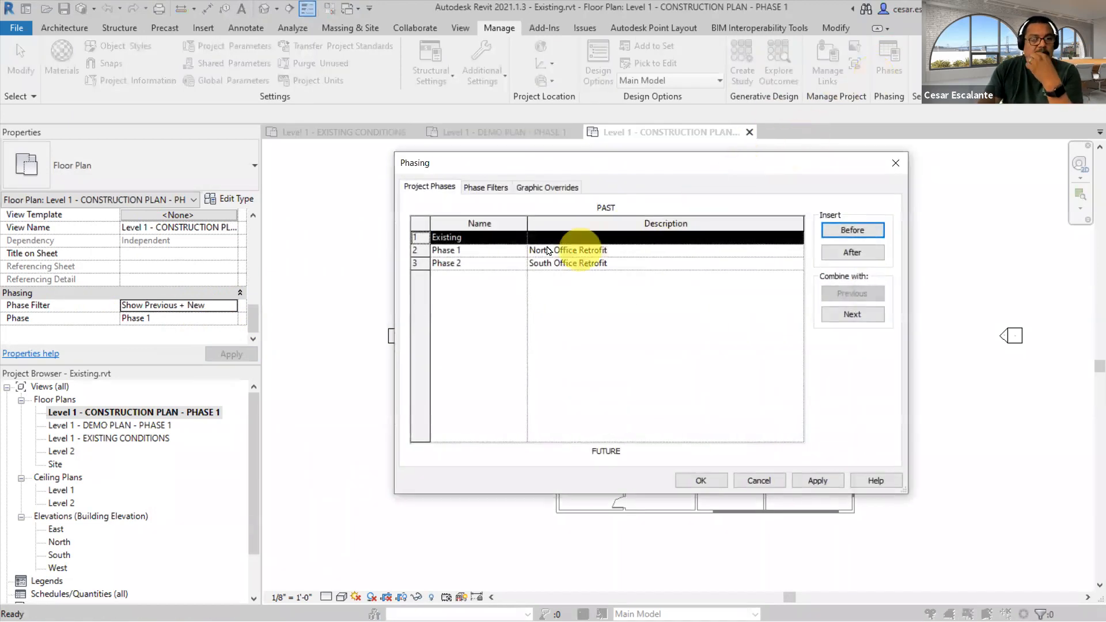
left_click(485, 187)
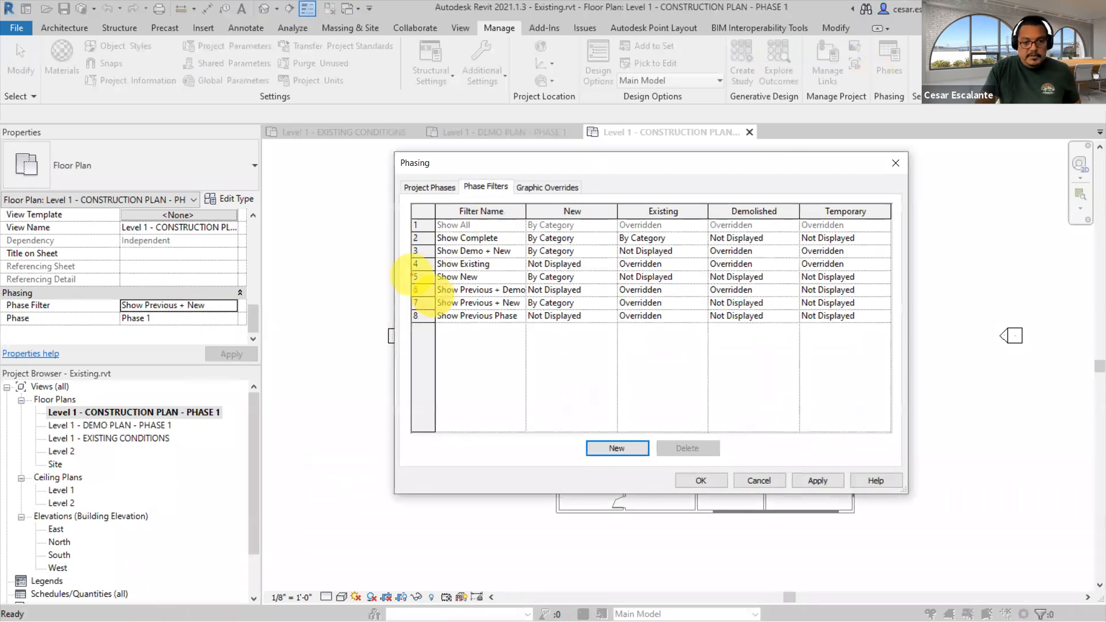
mouse_move(408, 294)
left_mouse_down()
mouse_move(523, 311)
mouse_move(881, 314)
left_mouse_up()
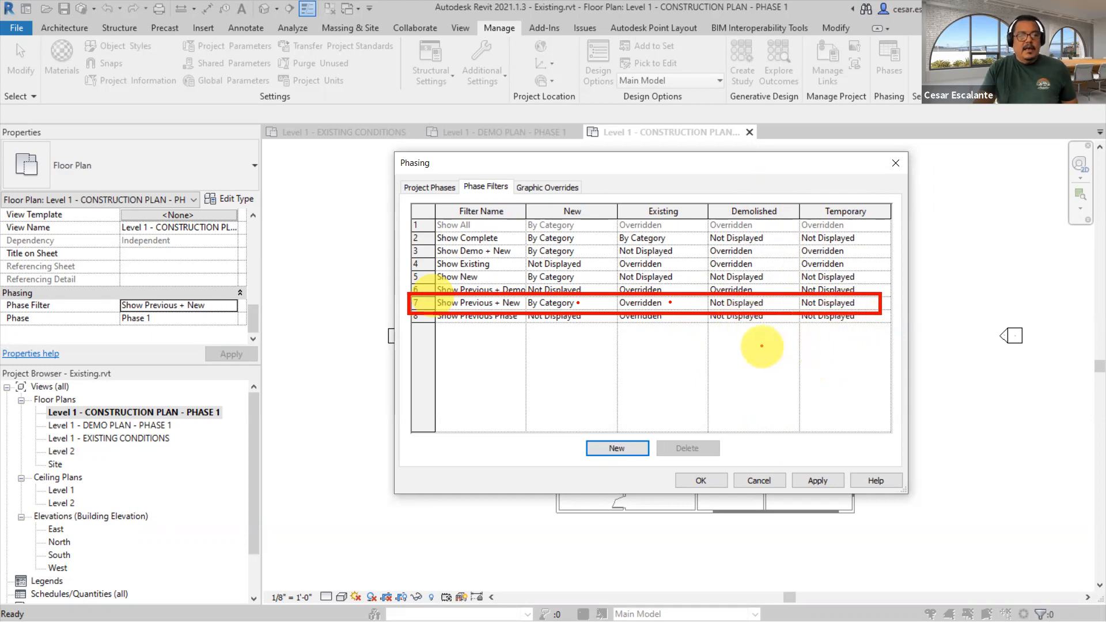
left_click(702, 479)
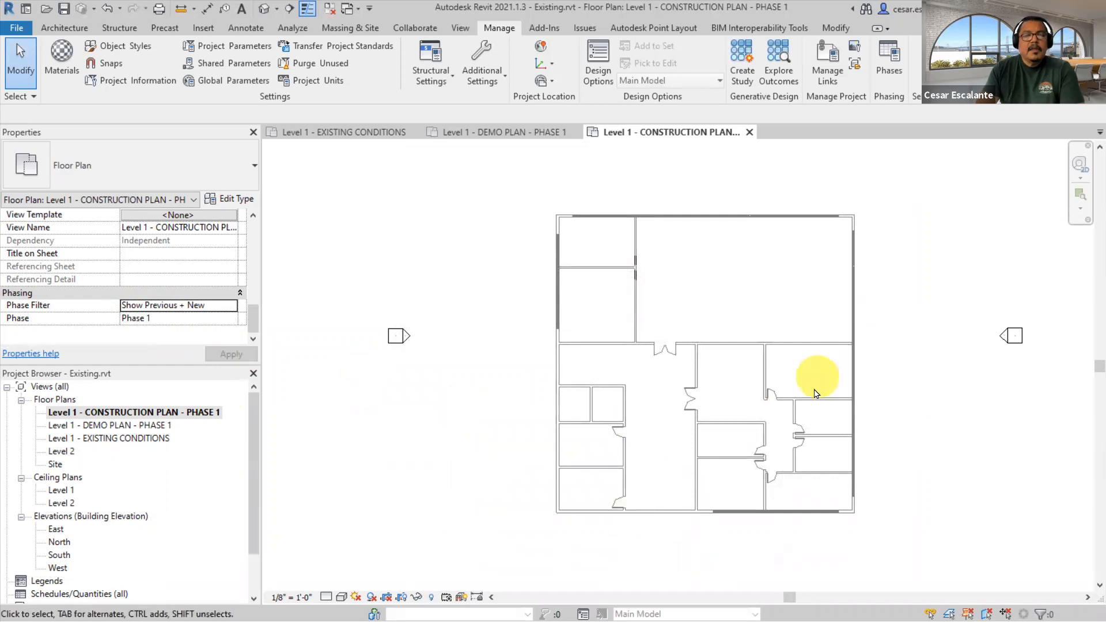
scroll(813, 421, "up", 1)
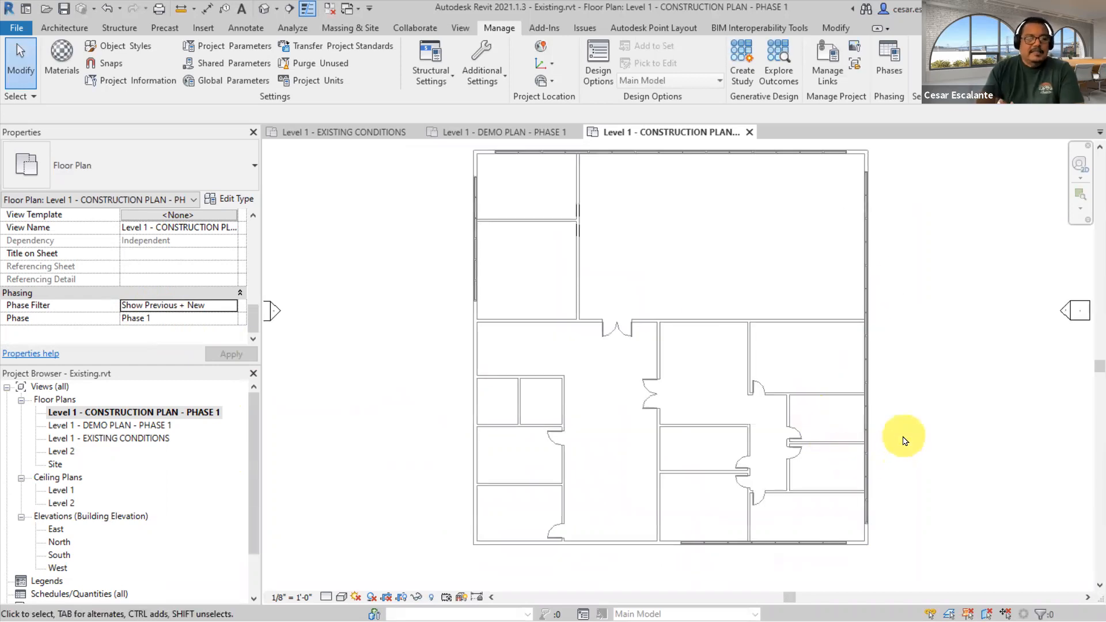
middle_click_drag(896, 413, 876, 384)
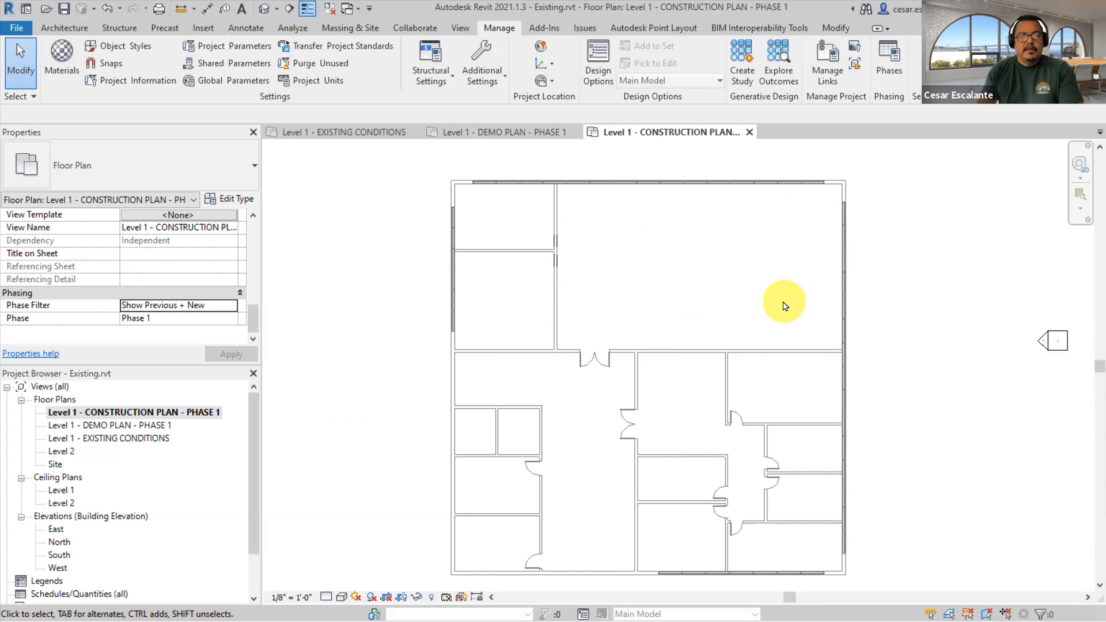
scroll(797, 304, "down", 1)
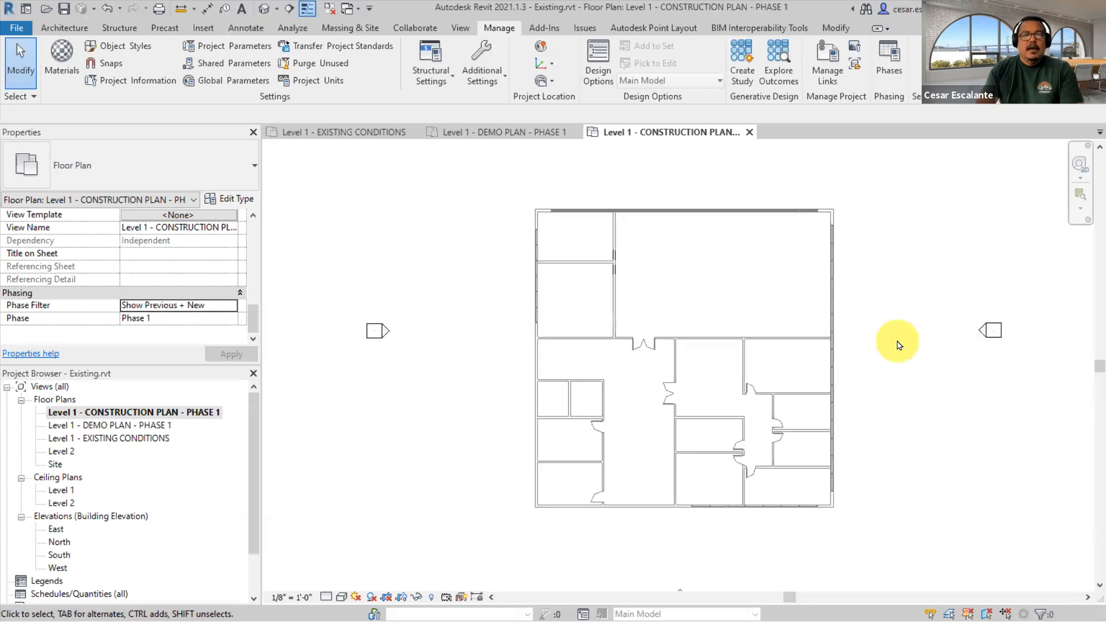
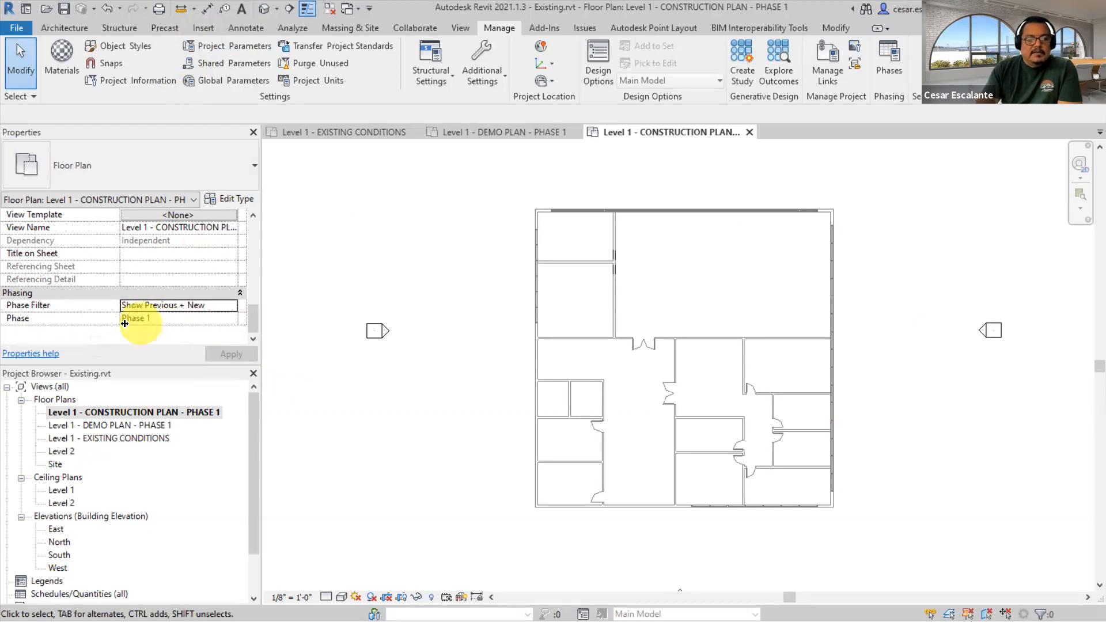
left_click(87, 413)
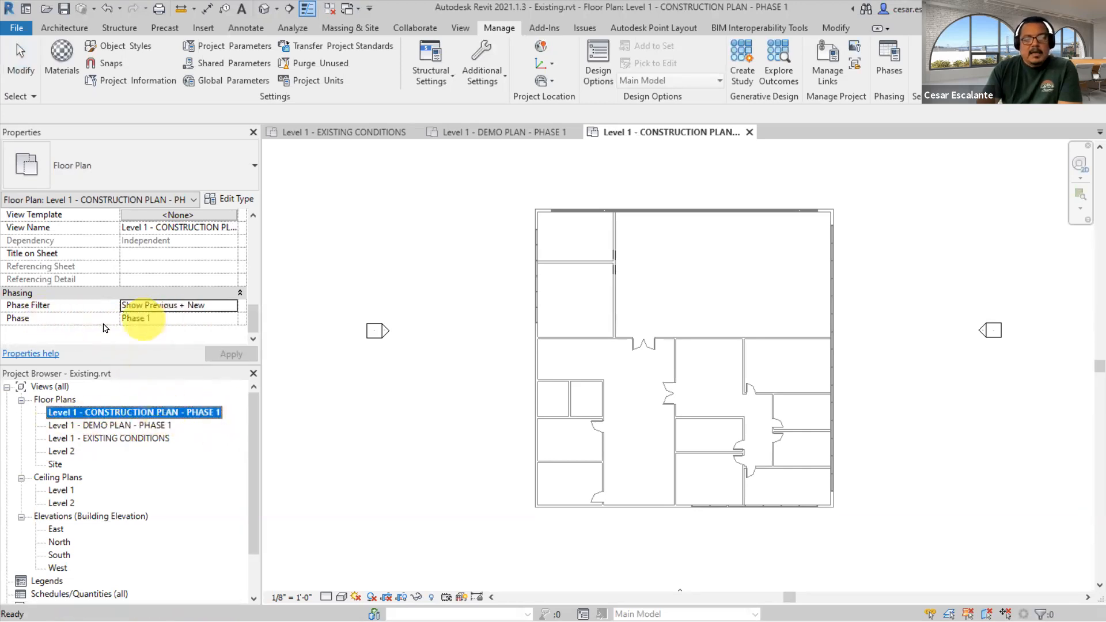
left_click(429, 292)
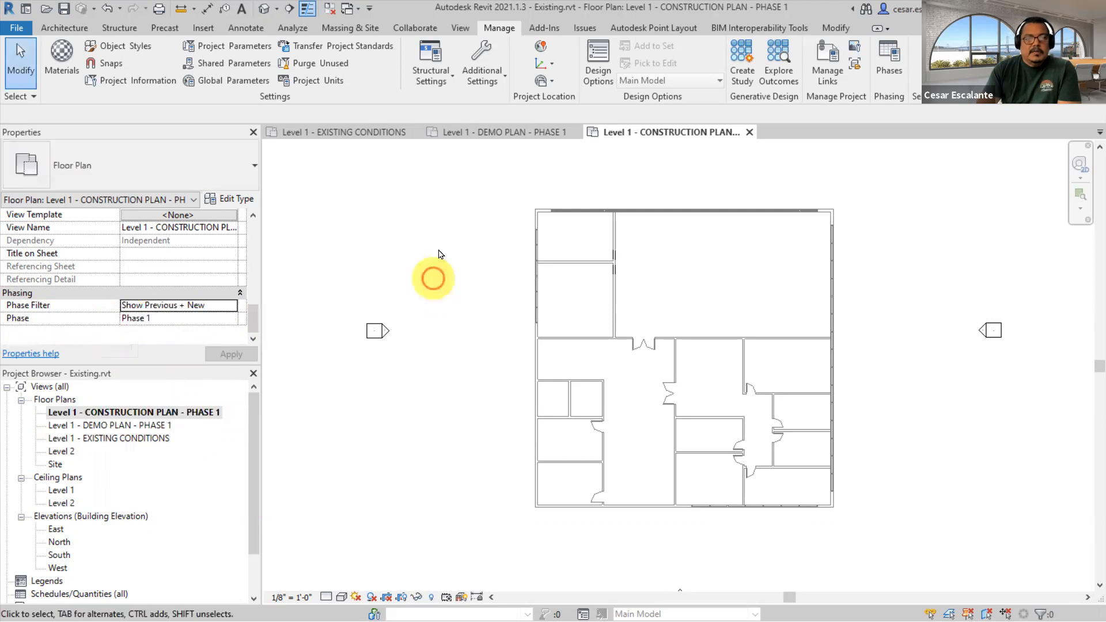
- Link the Revit model Phase 1.rvt into the project with Auto - Internal Origin to Internal Origin positioning
left_click(202, 30)
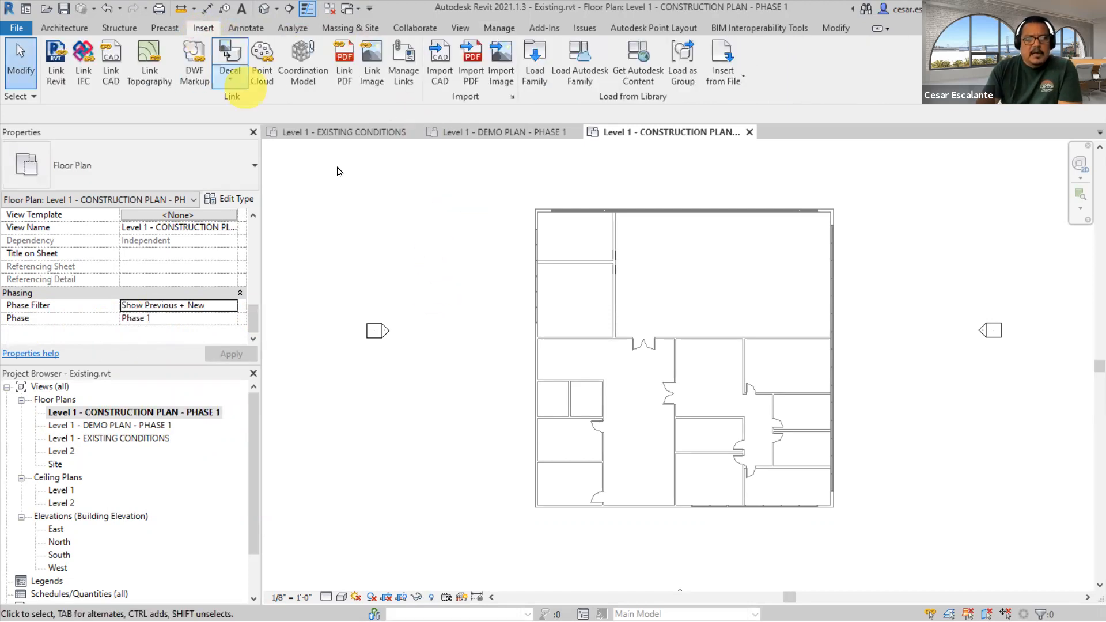
left_click(404, 63)
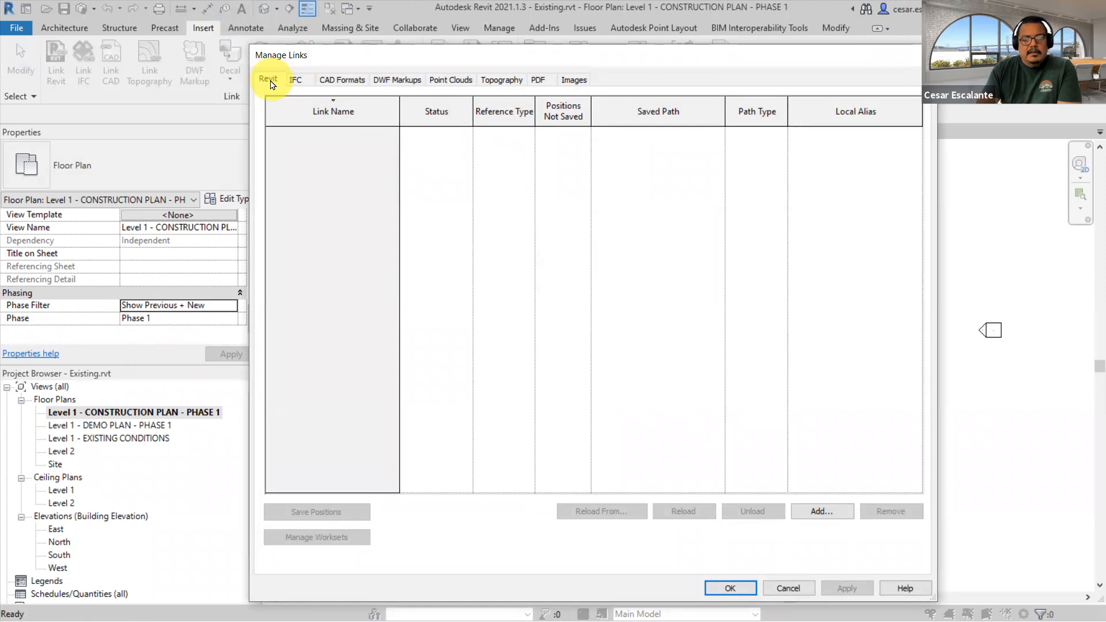
left_click(822, 511)
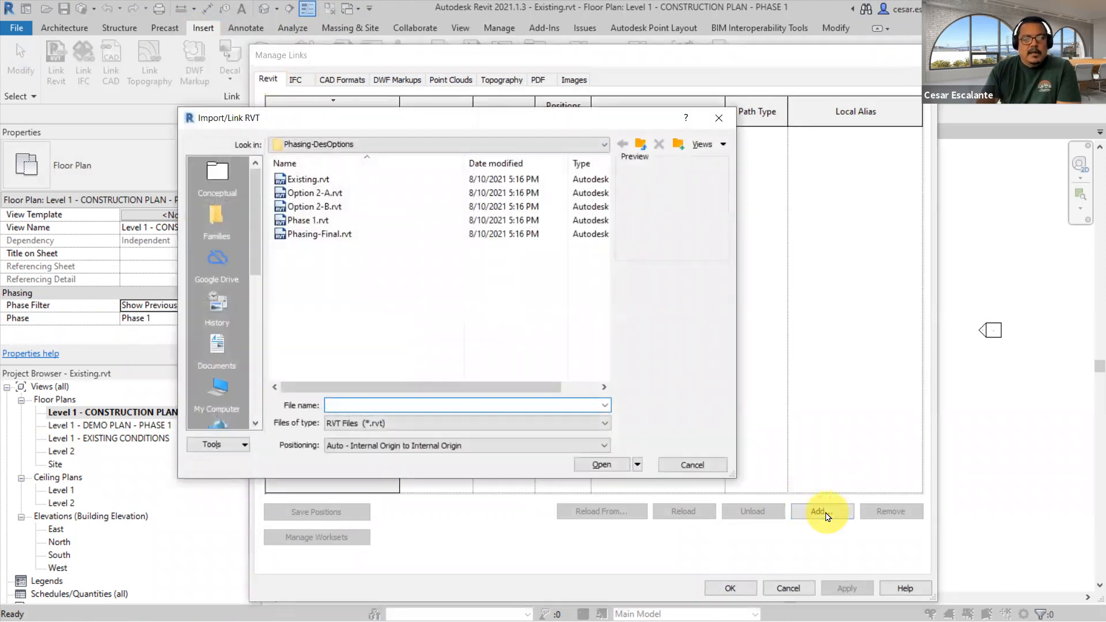
left_click(334, 221)
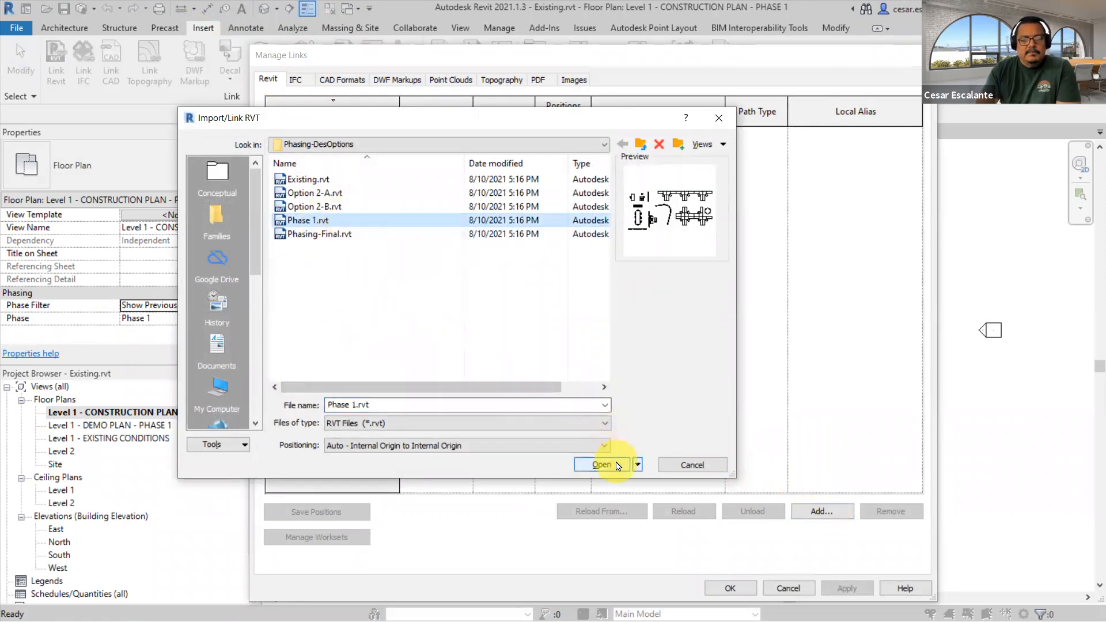
left_click(594, 446)
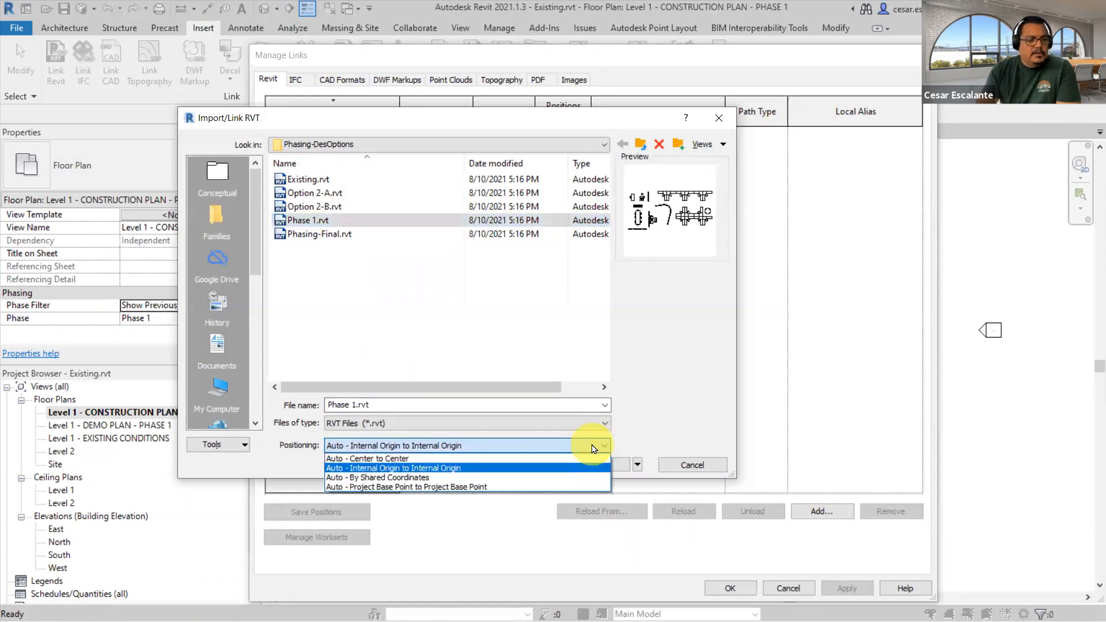
left_click(593, 446)
left_click(594, 447)
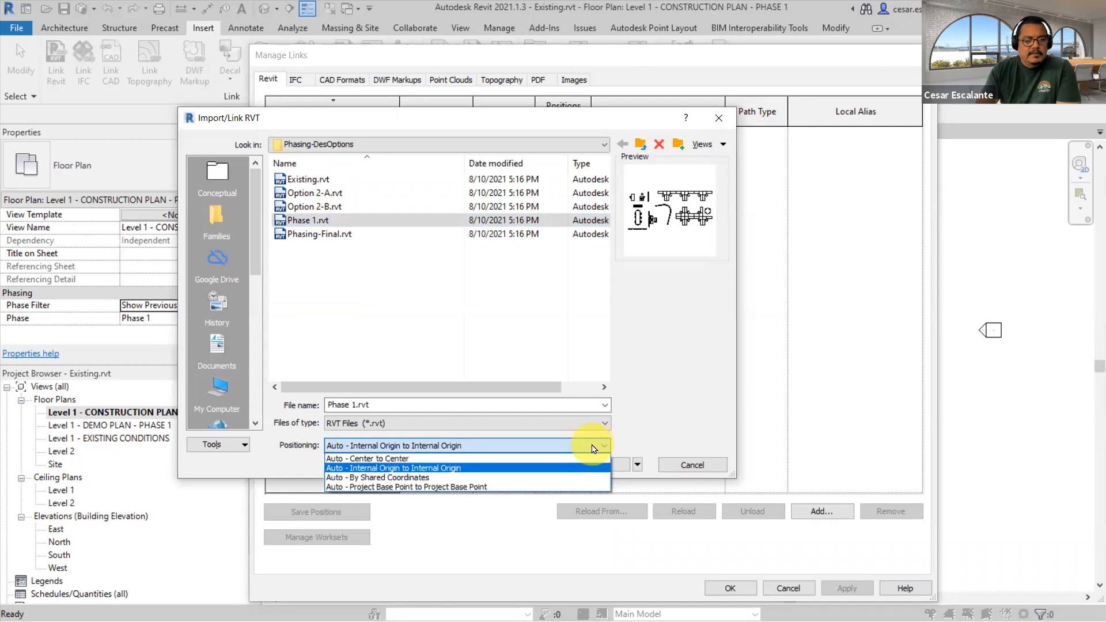
left_click(594, 448)
left_click(612, 466)
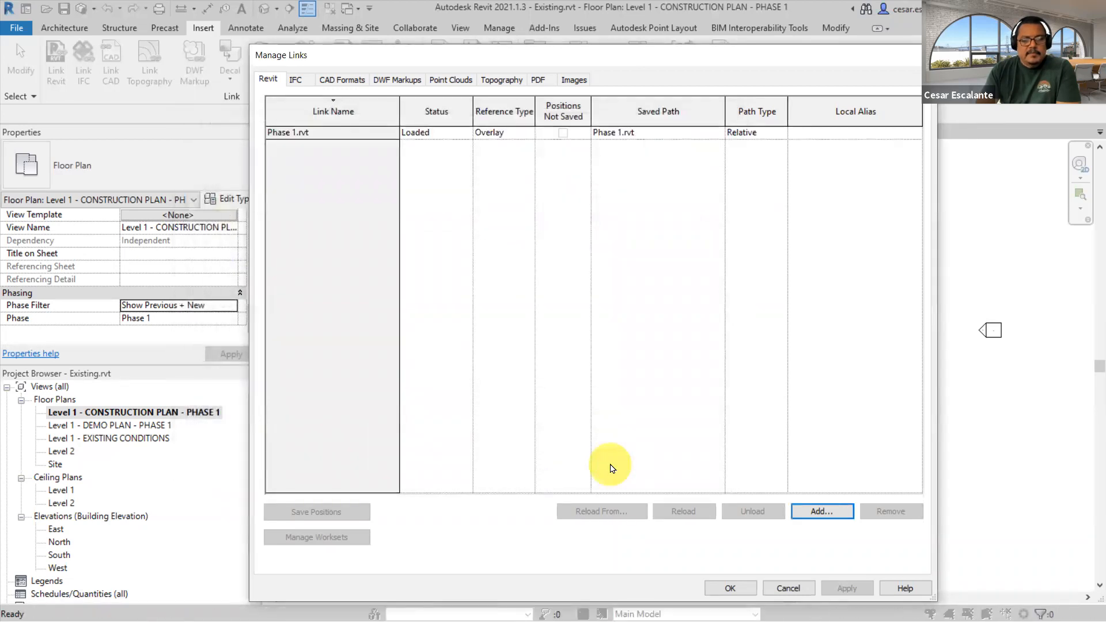
left_click(837, 512)
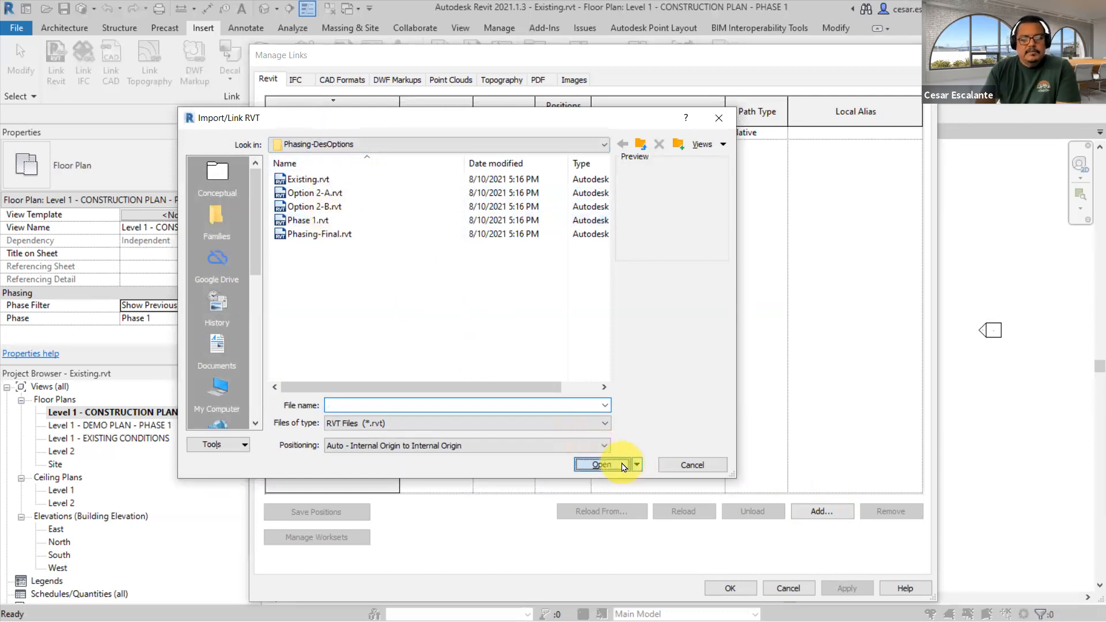
left_click(604, 467)
left_click(698, 465)
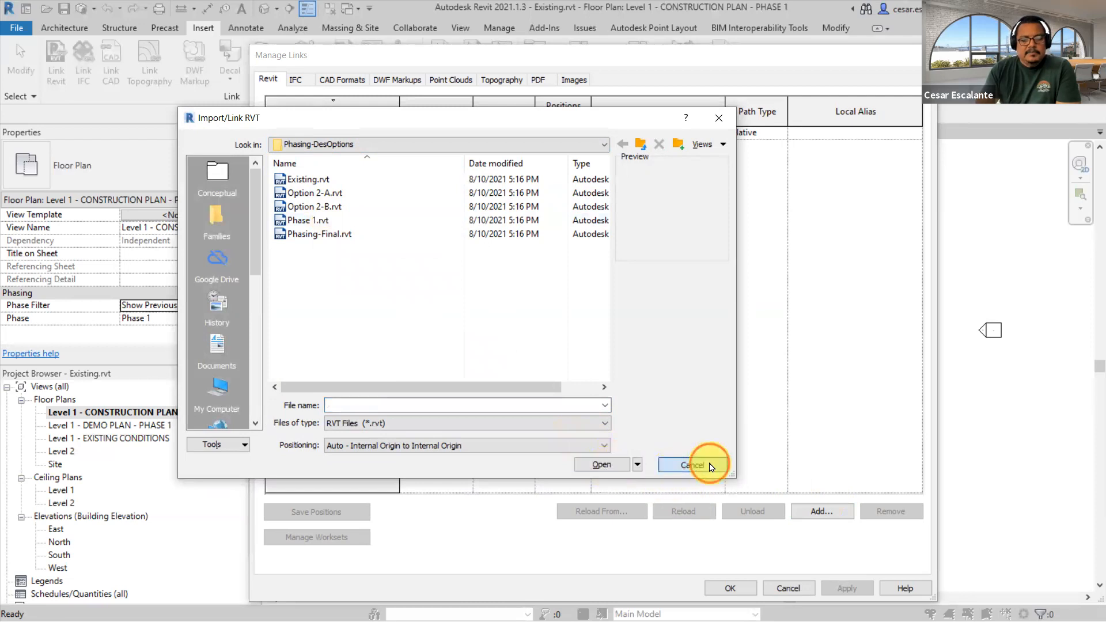
- Accept the added Phase 1.rvt link, then inspect the linked model's properties and the construction plan view's phasing settings
left_click(739, 586)
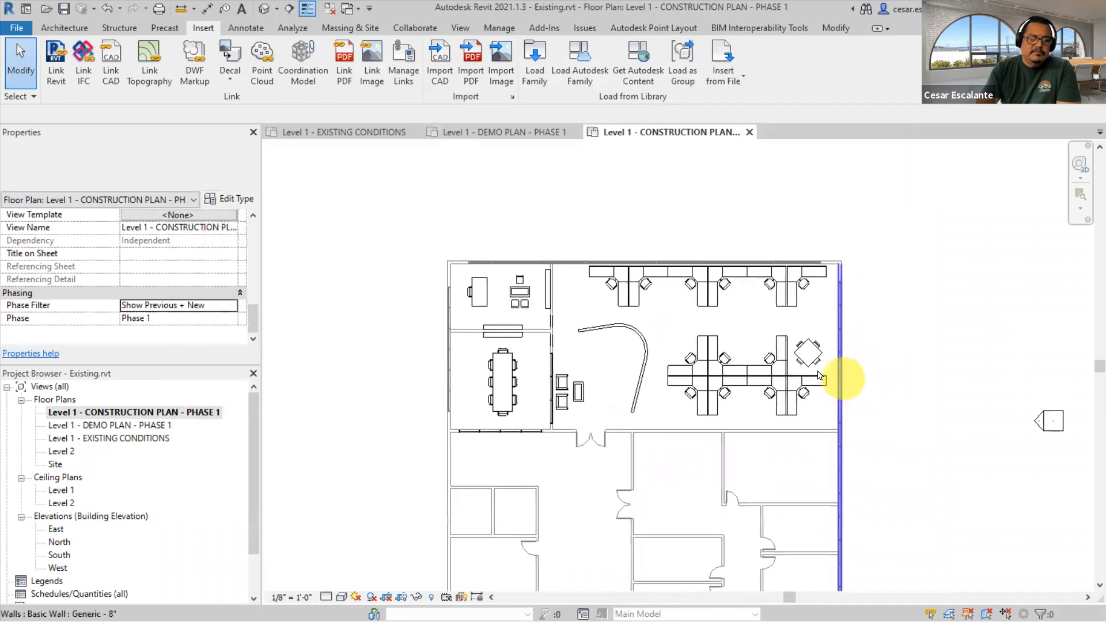
left_click(770, 369)
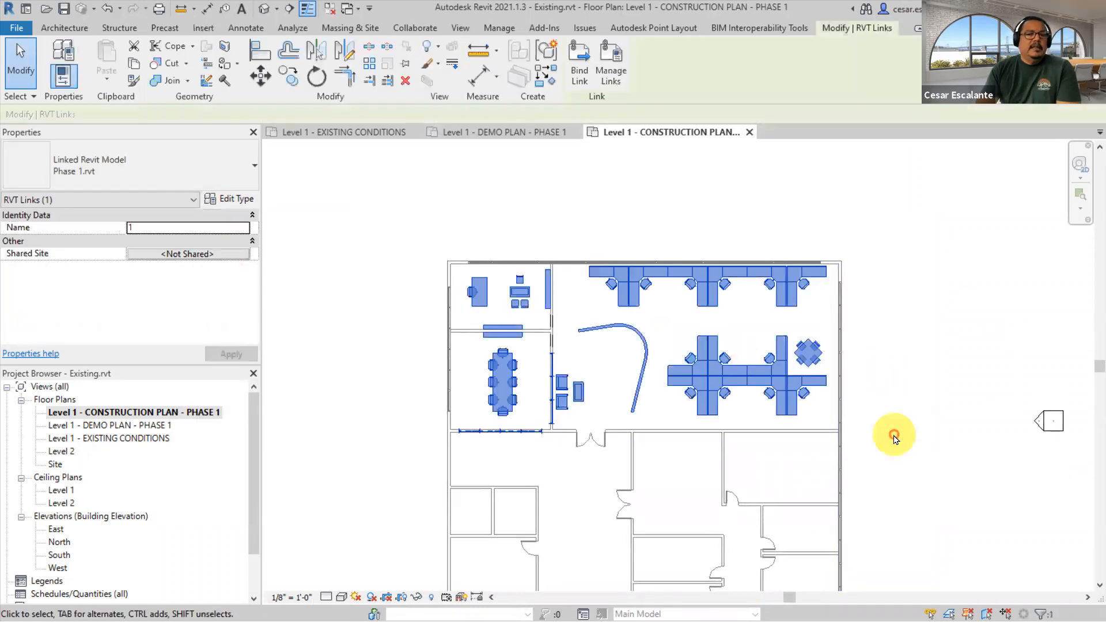
left_click(338, 417)
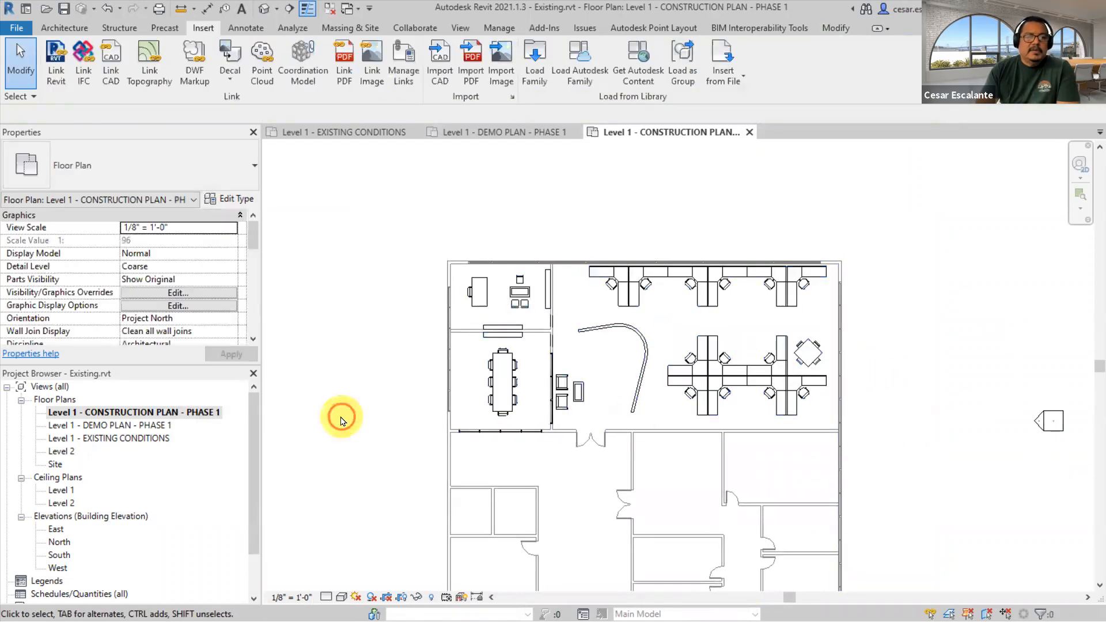
left_click_drag(254, 230, 253, 319)
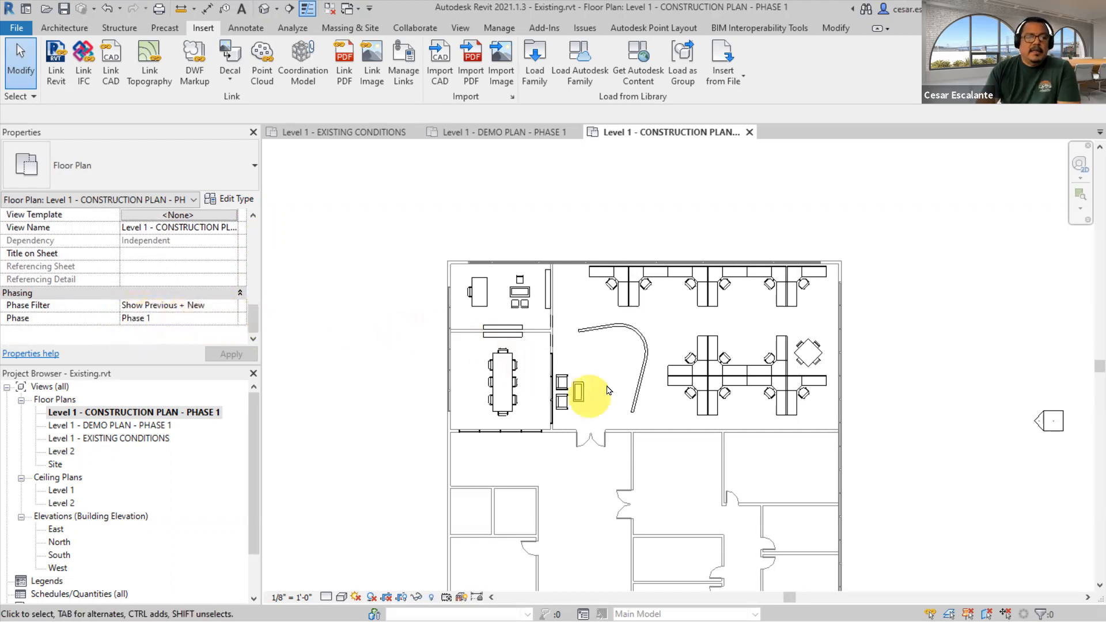
- Bind the linked Phase 1.rvt model with attached details but without levels or grids, and remove the link from the project
left_click(647, 361)
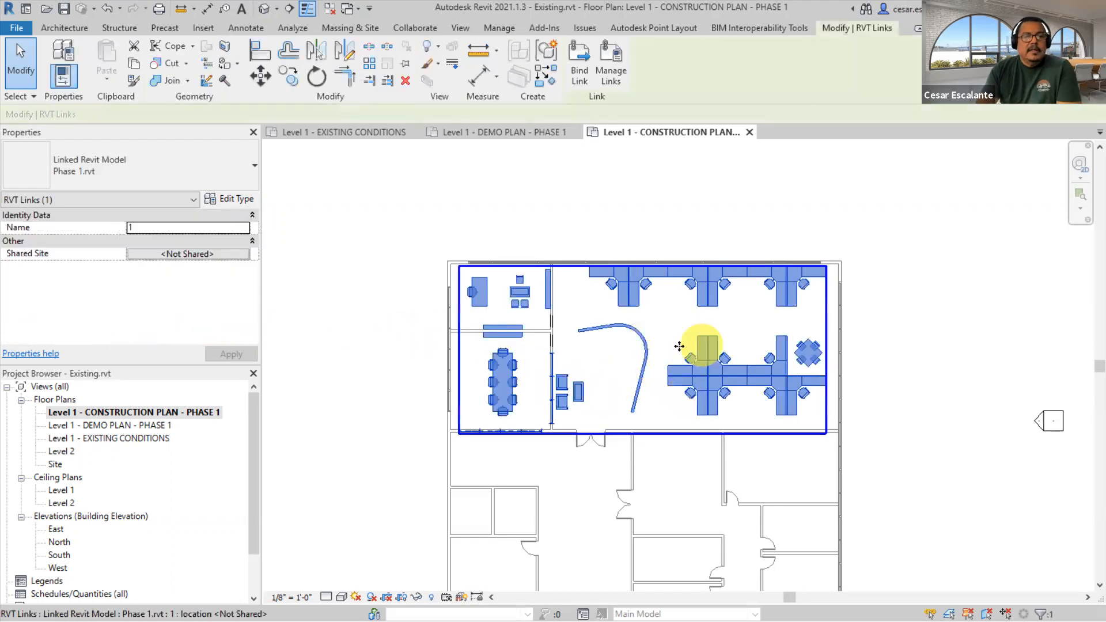
left_click(579, 74)
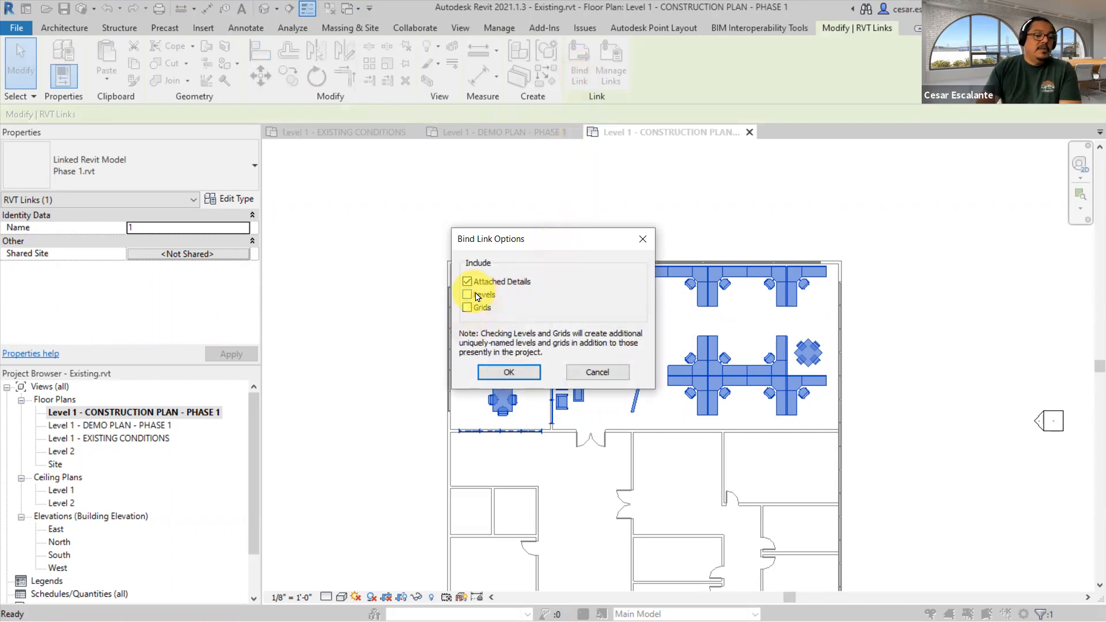
left_click(510, 370)
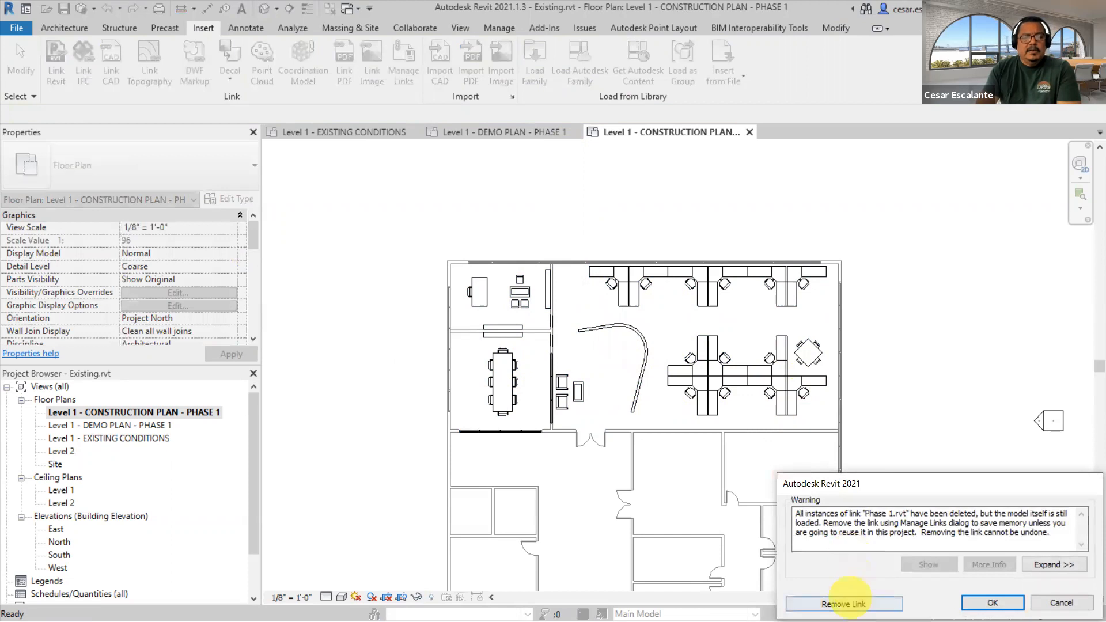
left_click(857, 604)
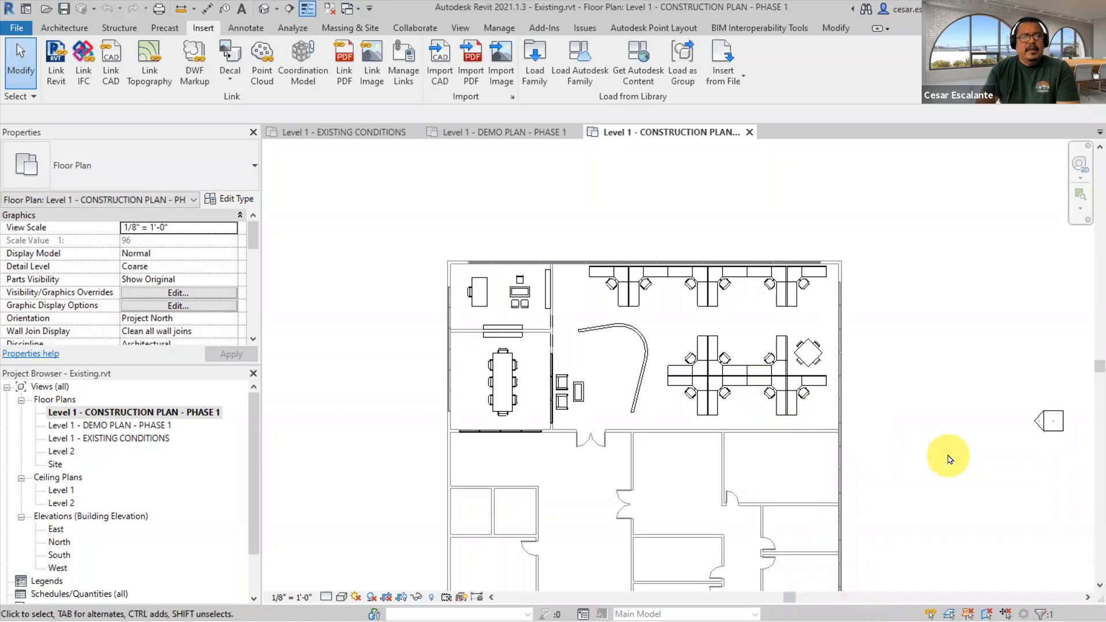
- Ungroup the Phase 1 model group containing the bound furniture and walls
left_click(809, 393)
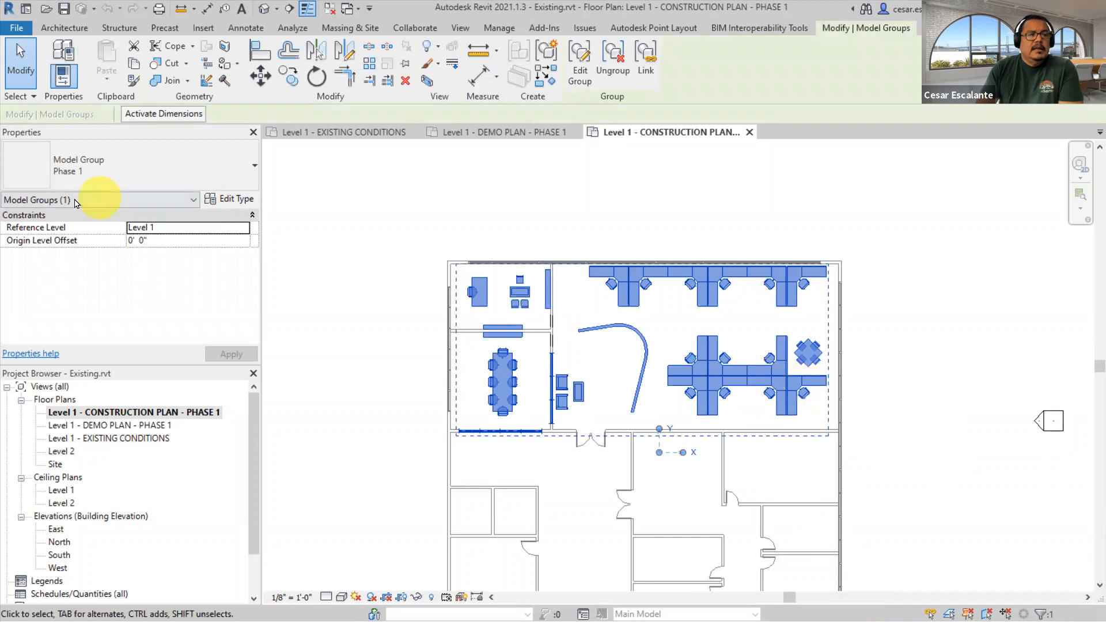
left_click(615, 62)
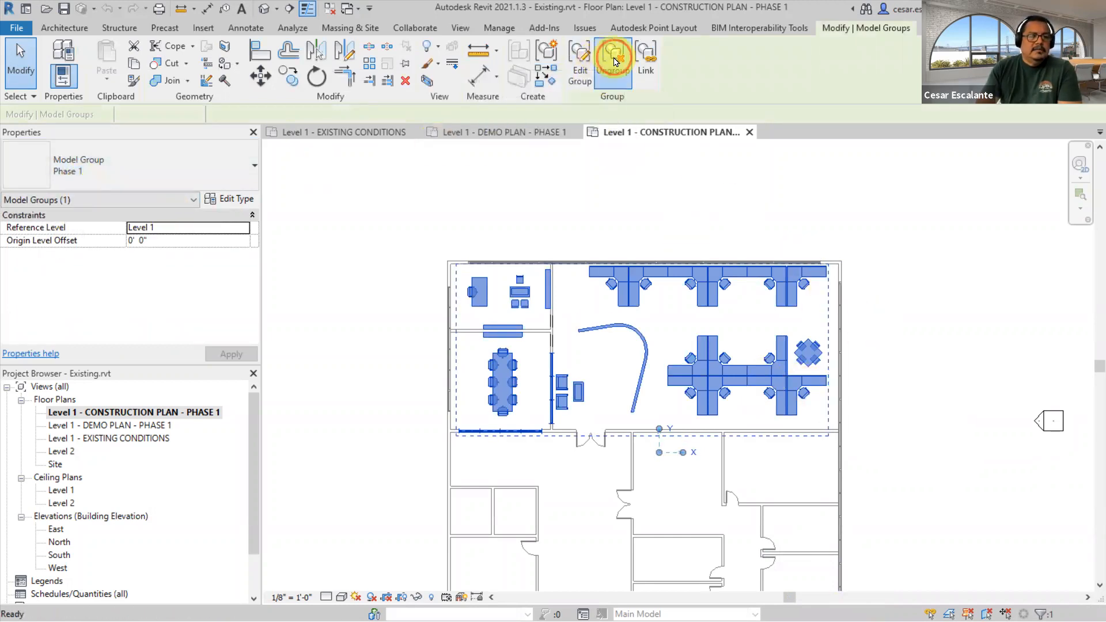
left_click(915, 394)
- Check the Phase Created and Phase Demolished properties of the curved partition's wall segments in the open office
scroll(627, 340, "up", 3)
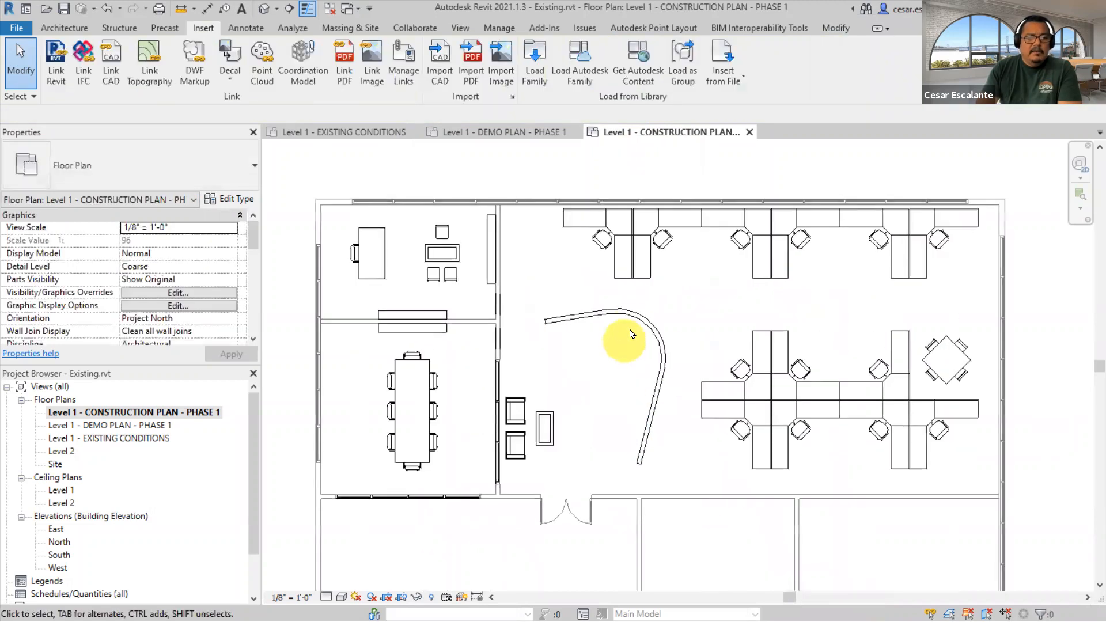
scroll(630, 325, "up", 2)
left_click(634, 312)
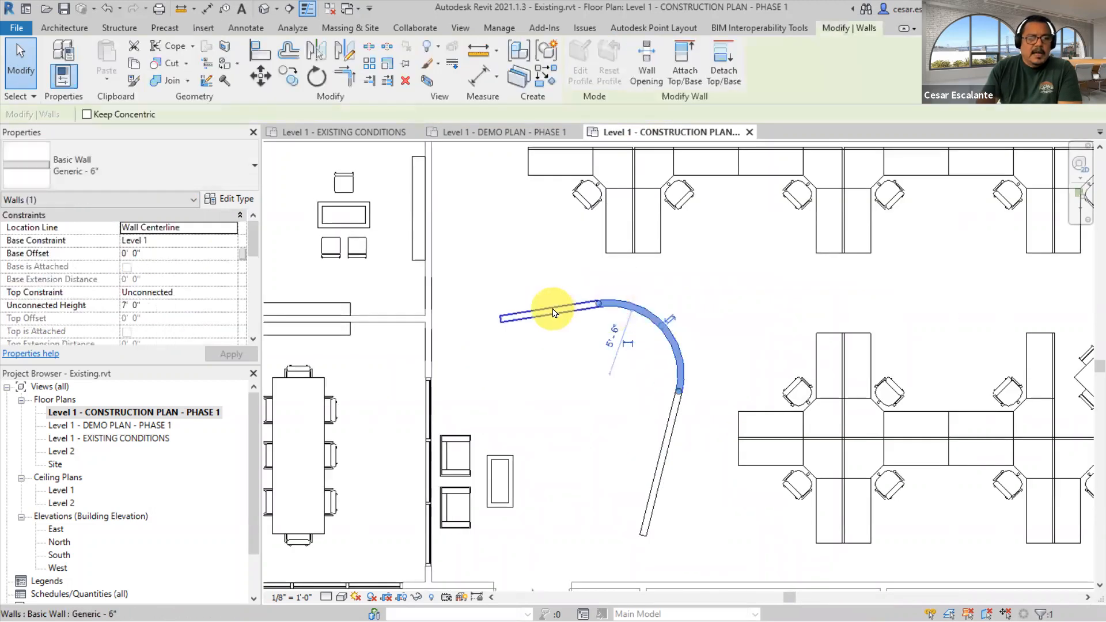
left_click(559, 314)
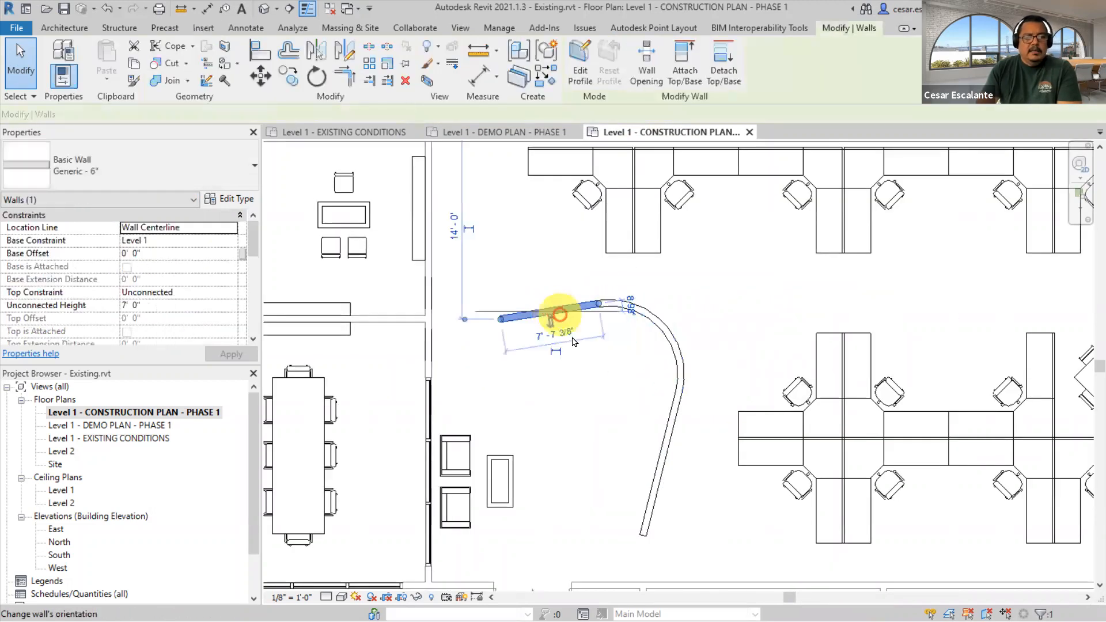
left_click(654, 437)
middle_click_drag(575, 400, 622, 379)
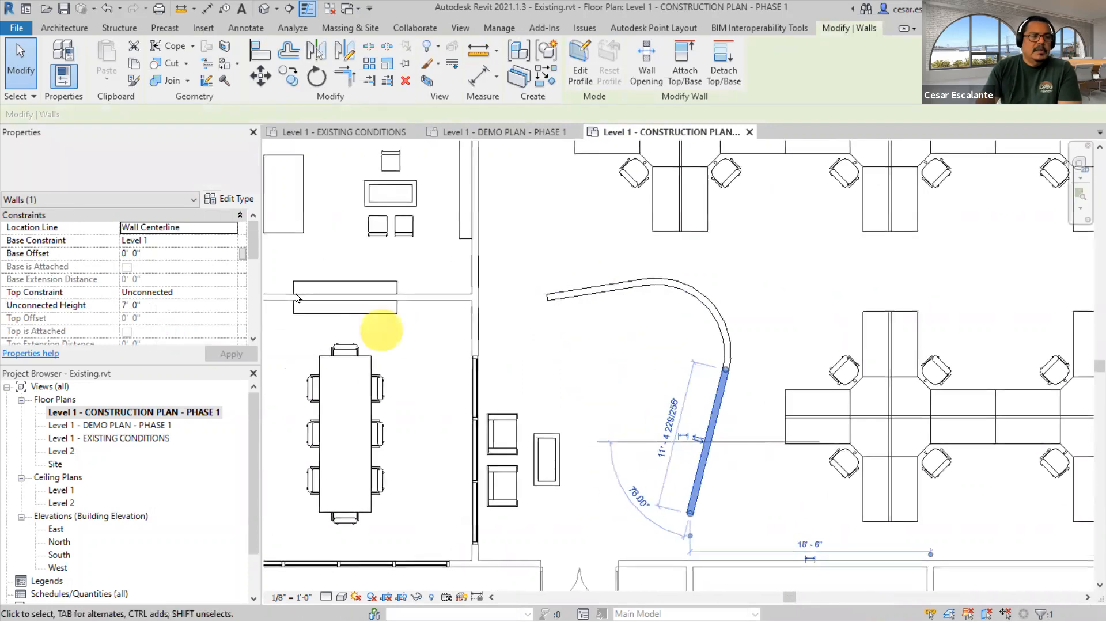
left_click_drag(254, 253, 254, 309)
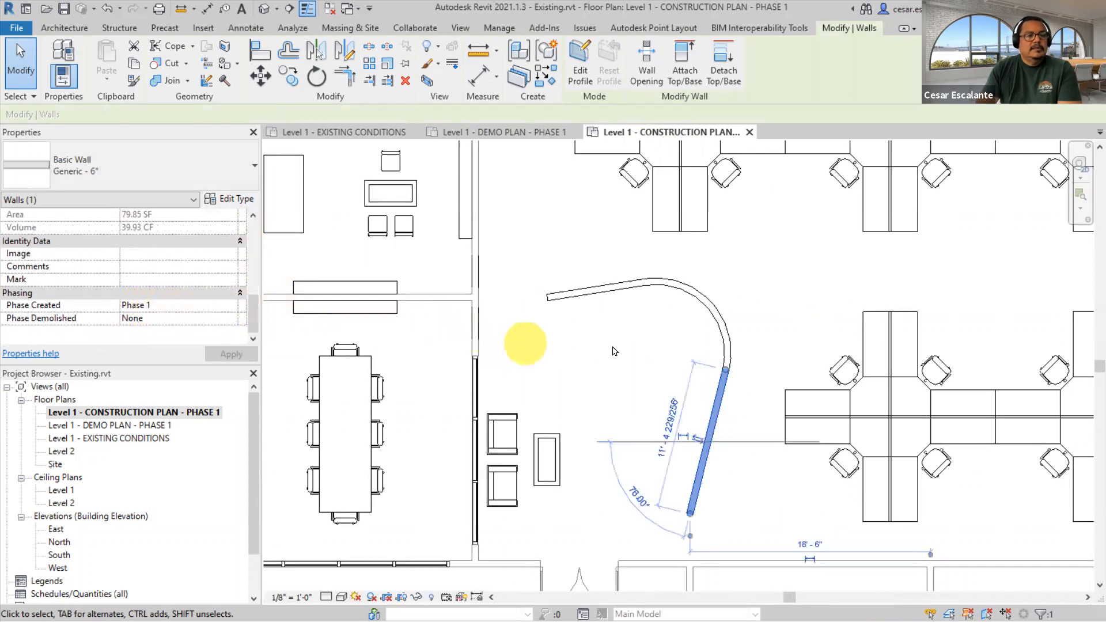
left_click(610, 346)
scroll(614, 351, "down", 2)
scroll(615, 350, "down", 1)
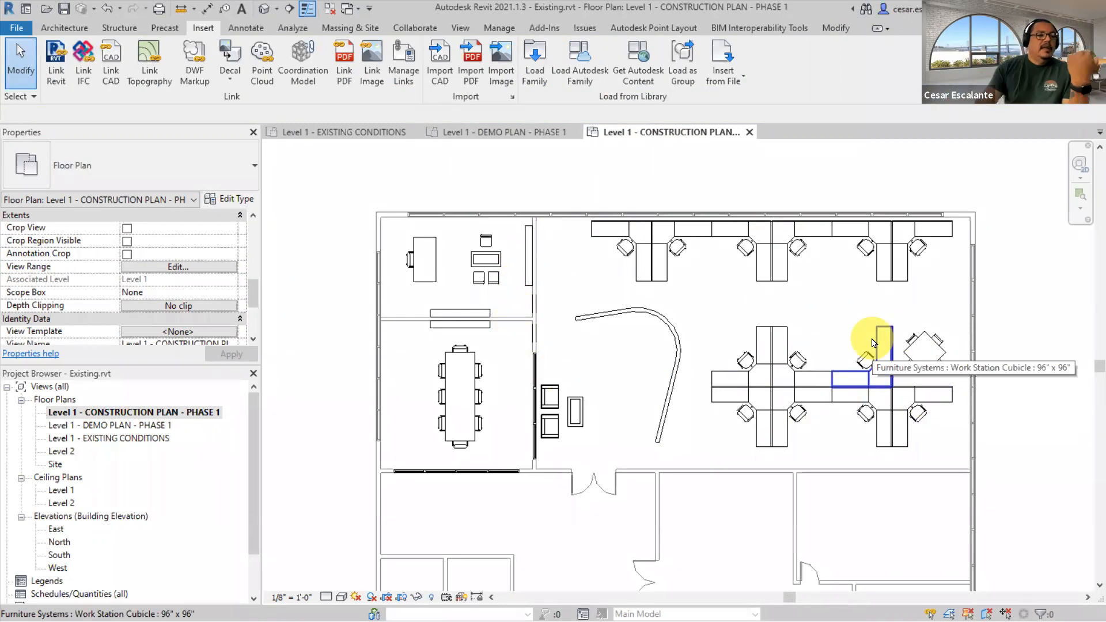
- Review the phases available for the Level 1 - CONSTRUCTION PLAN - PHASE 1 view, keeping it on Phase 1
left_click_drag(254, 301, 253, 320)
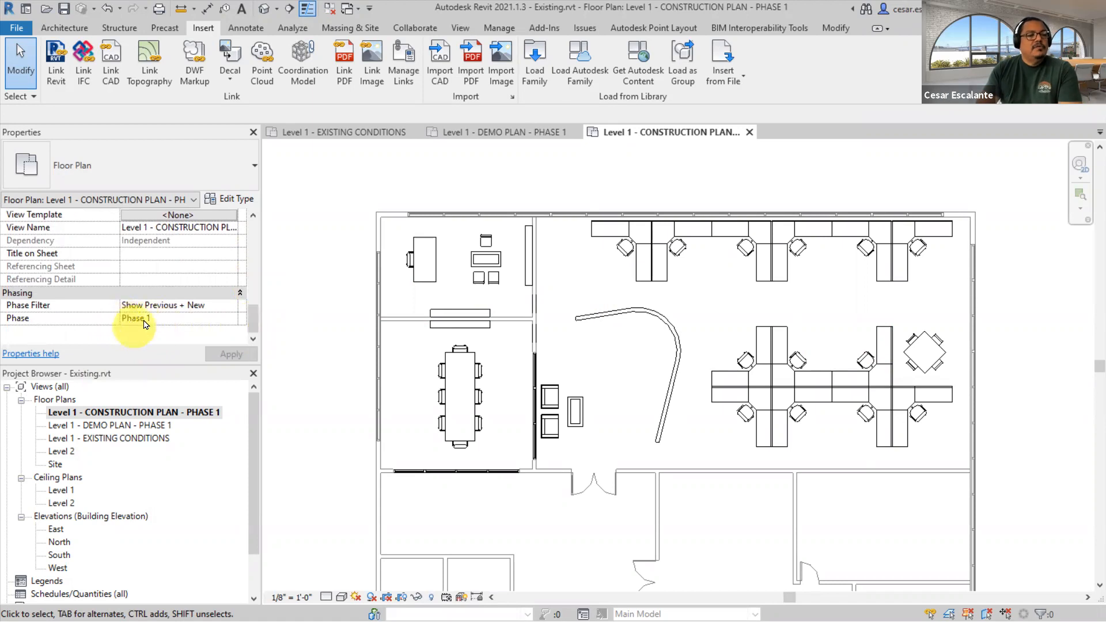
left_click(224, 318)
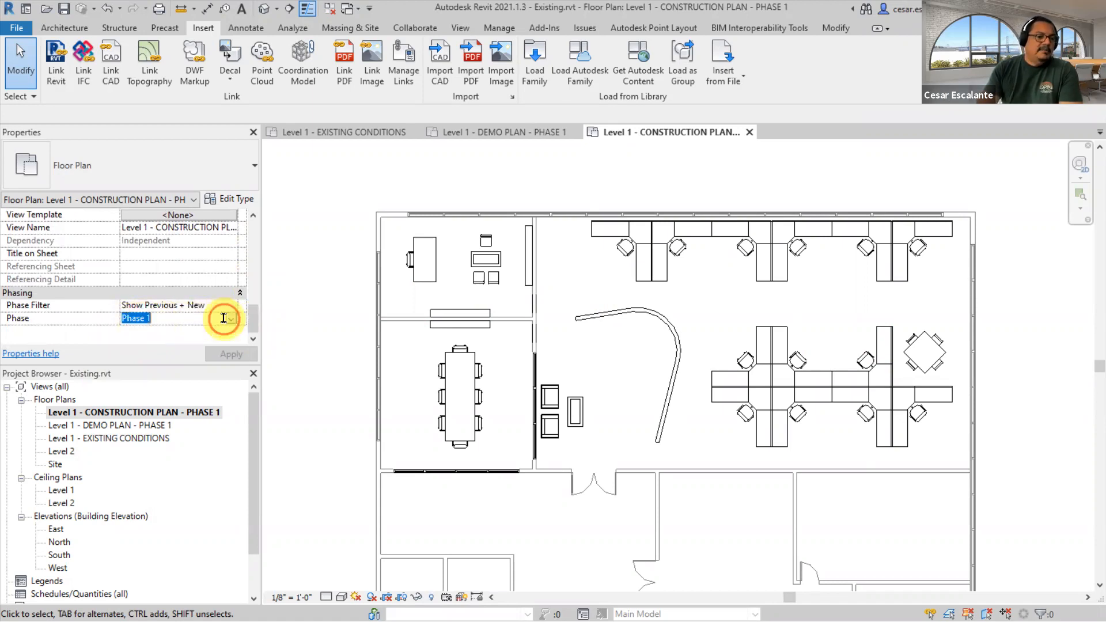
left_click(231, 319)
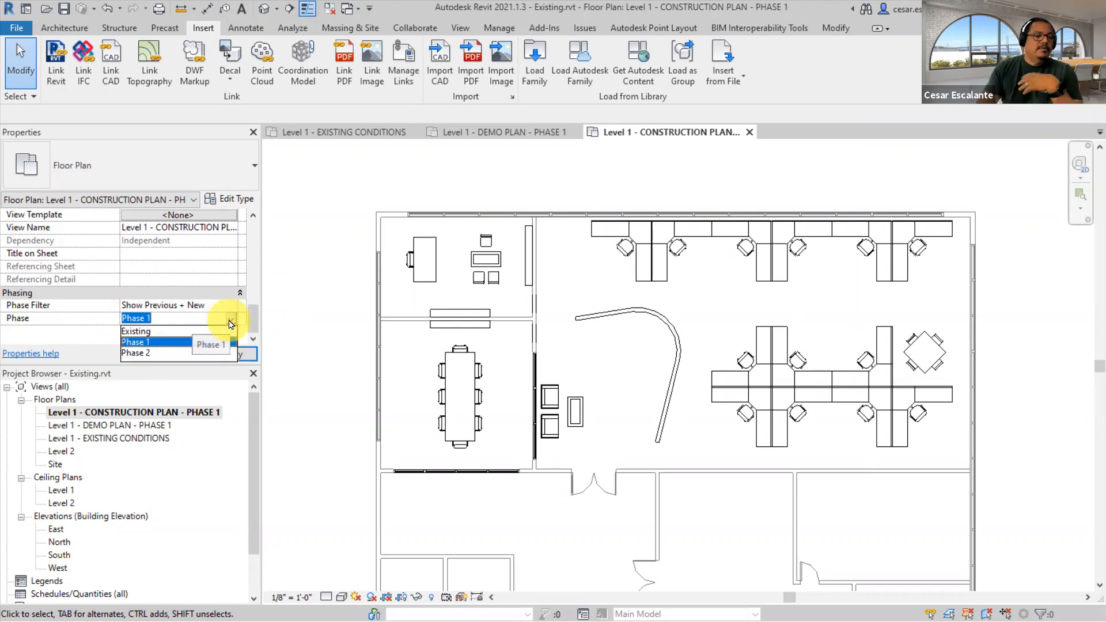
left_click(230, 322)
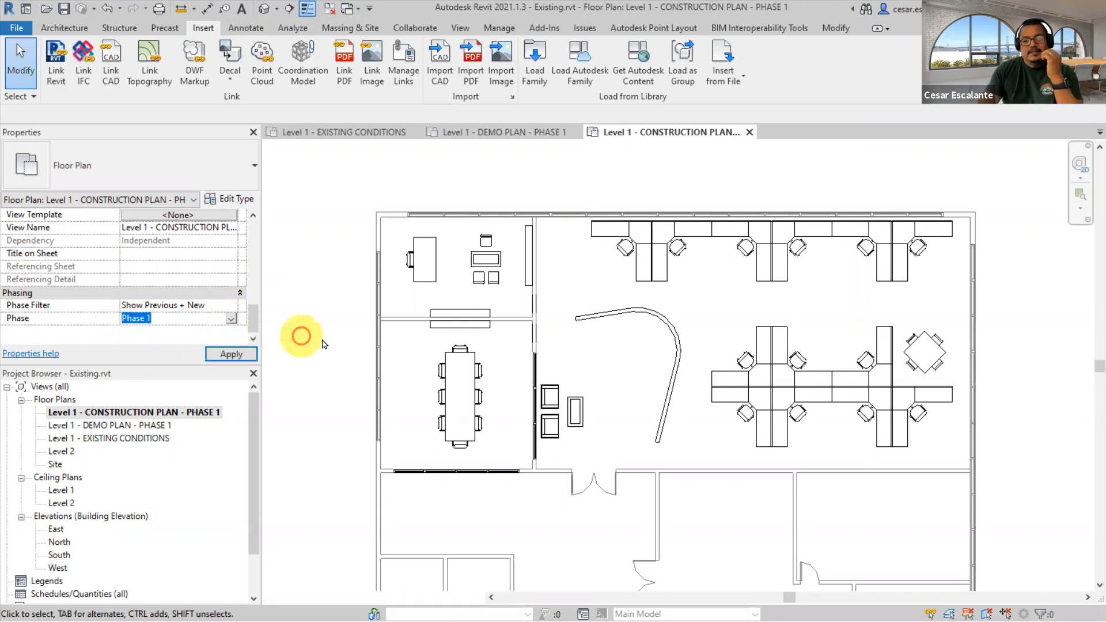
- Check the phasing properties of the storefront curtain wall between the conference room and the lounge chairs
scroll(637, 313, "up", 2)
middle_click_drag(636, 313, 723, 388)
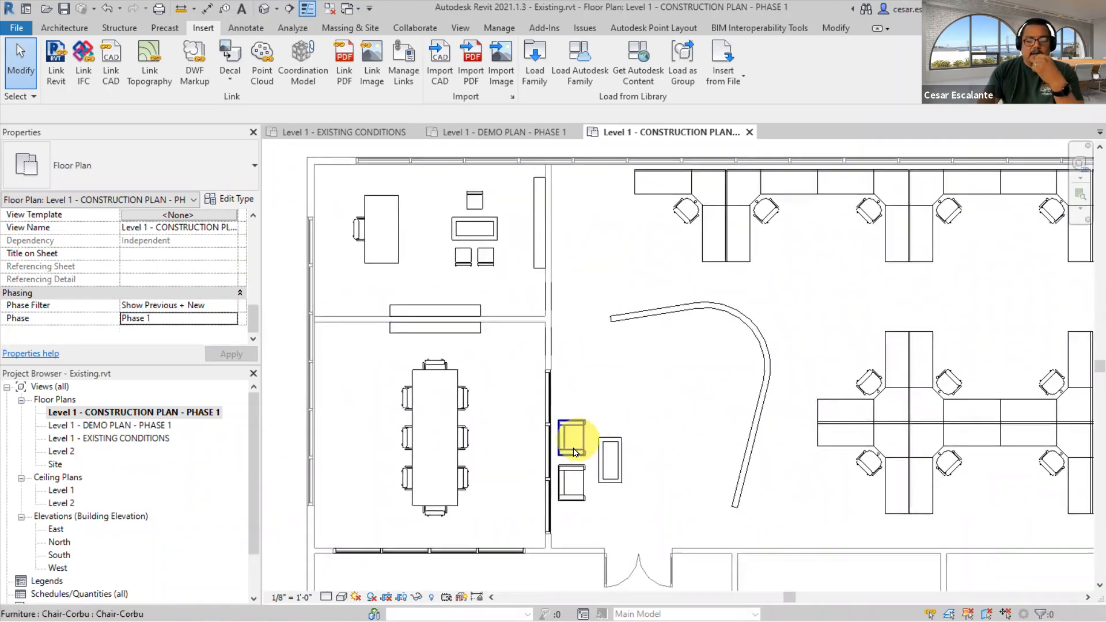
scroll(572, 432, "up", 1)
middle_click_drag(623, 362, 645, 276)
scroll(582, 323, "up", 5)
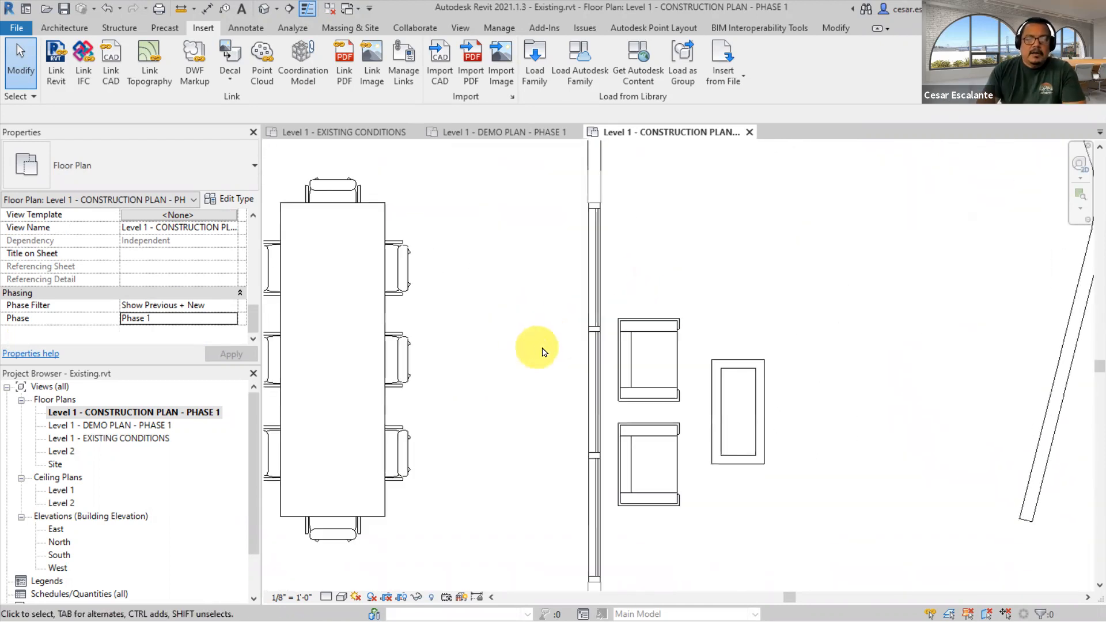
left_click(629, 323)
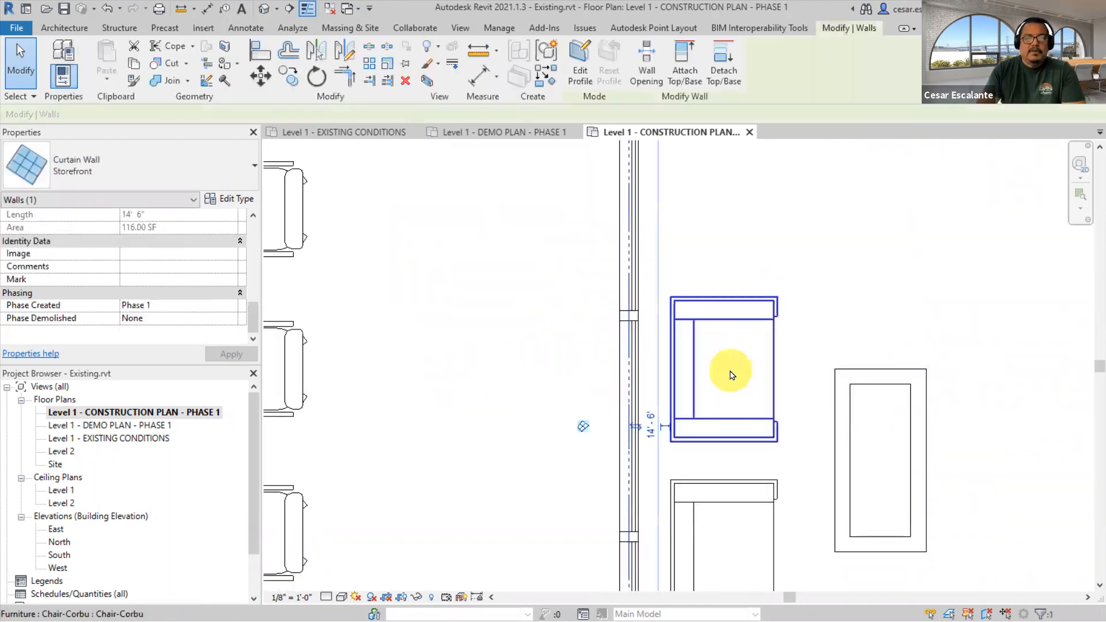
scroll(748, 322, "down", 4)
left_click(711, 240)
scroll(745, 294, "down", 1)
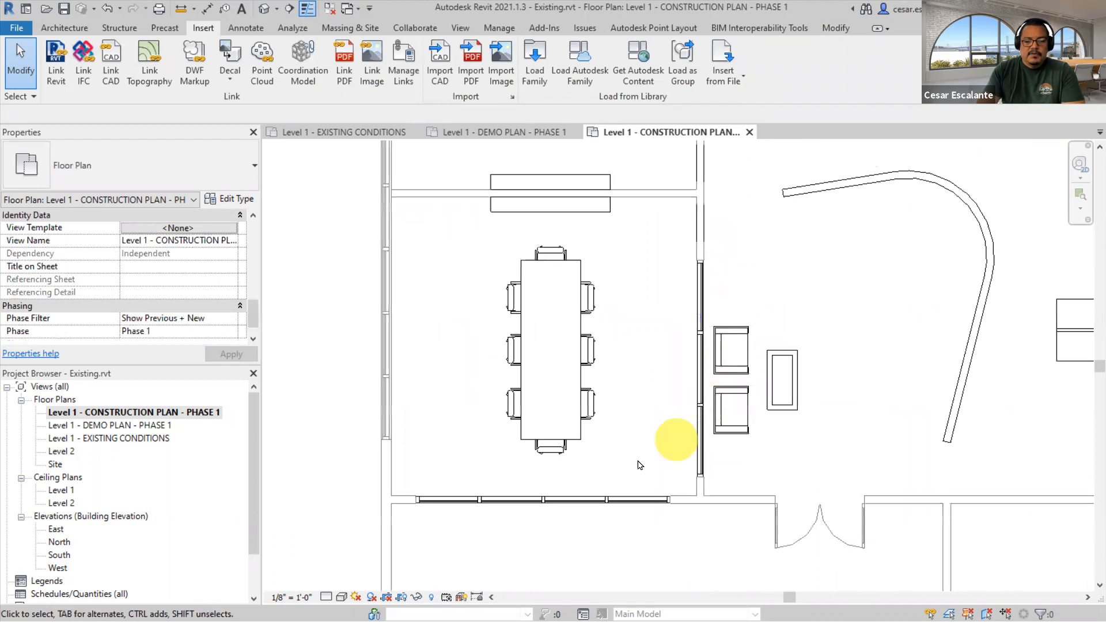
middle_click_drag(758, 357, 626, 413)
scroll(603, 357, "down", 1)
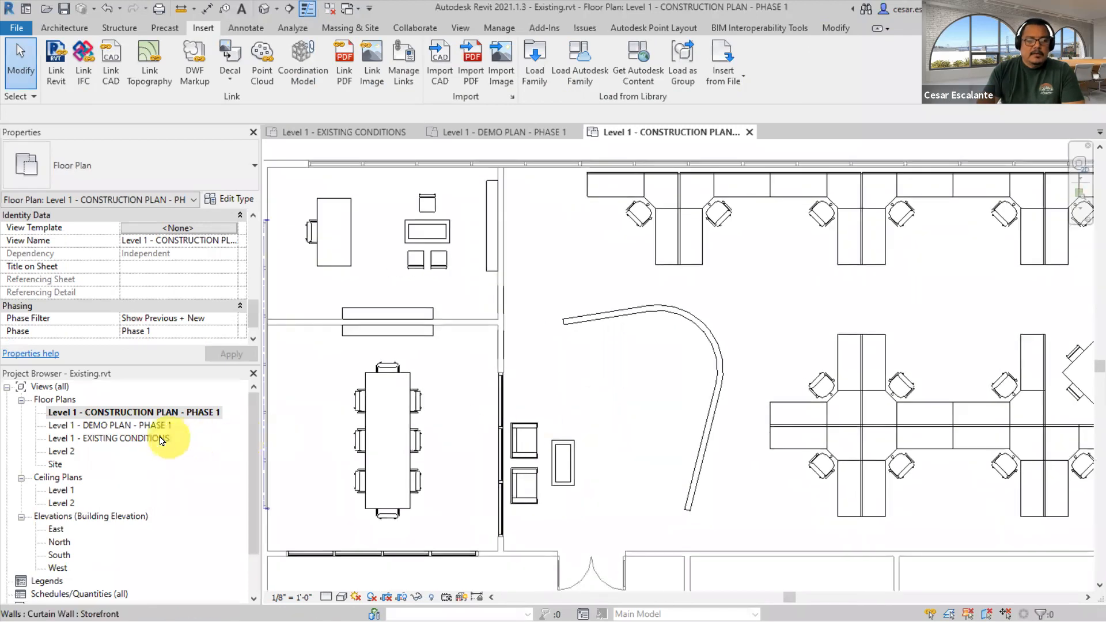
- Compare the demolished doors and walls around the two corner rooms in the Phase 1 demo plan with the Phase 1 construction plan
left_click(138, 426)
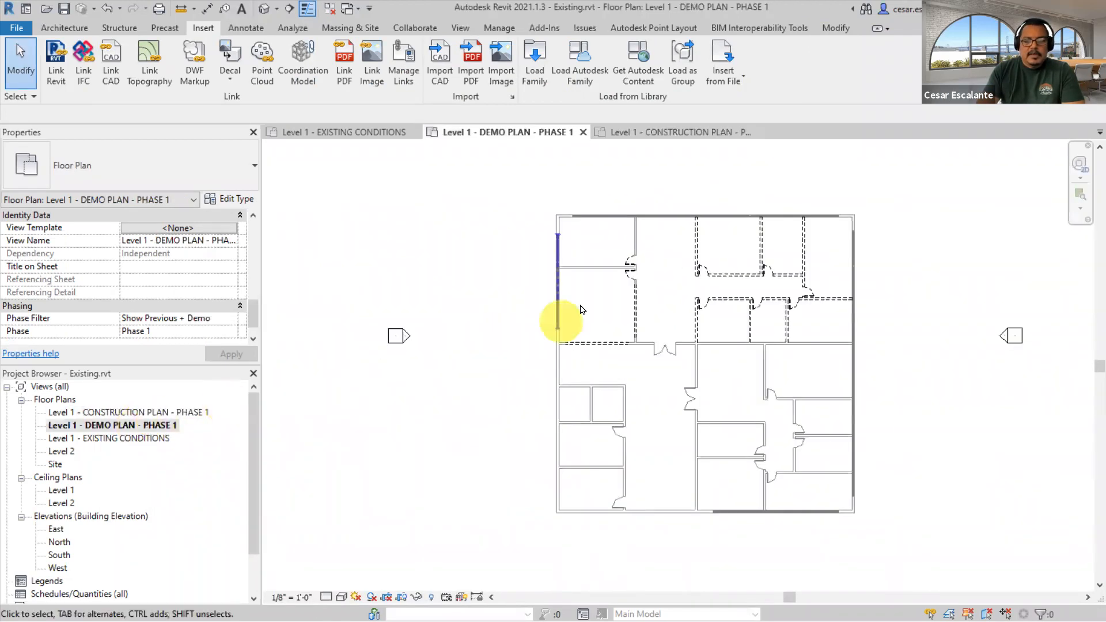
scroll(637, 271, "up", 5)
middle_click_drag(658, 313, 713, 413)
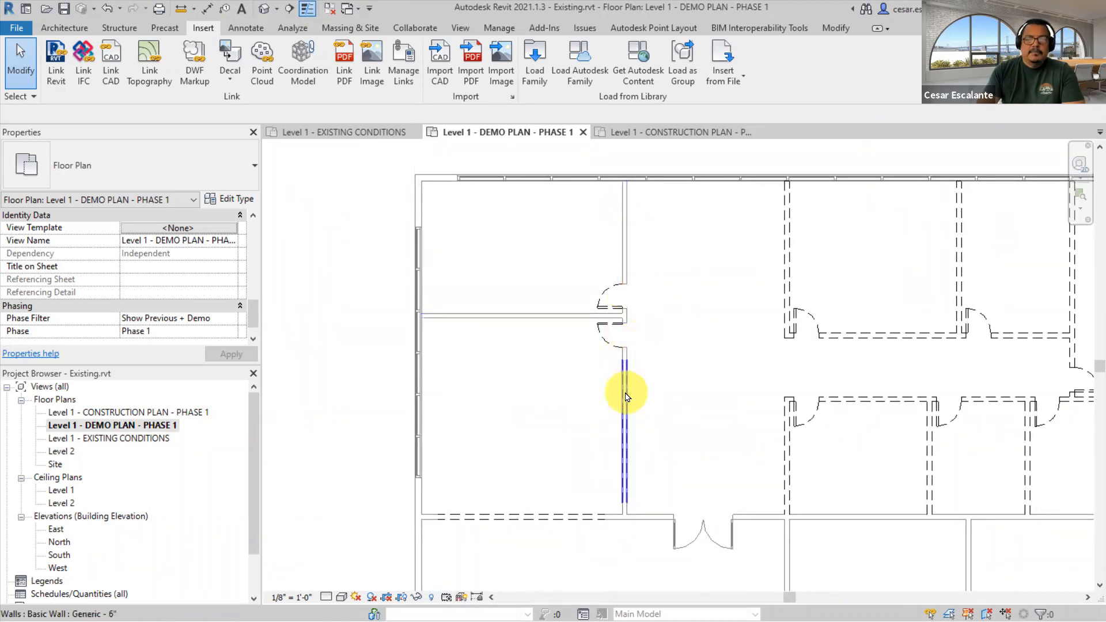
scroll(632, 410, "up", 2)
middle_click_drag(531, 498, 551, 420)
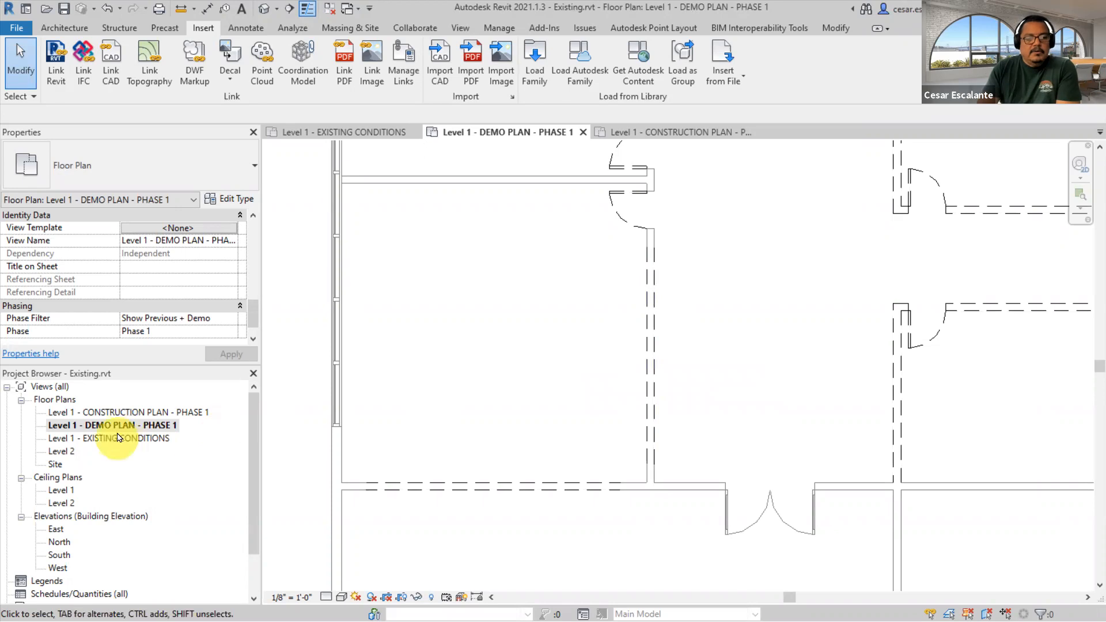
double_click(165, 413)
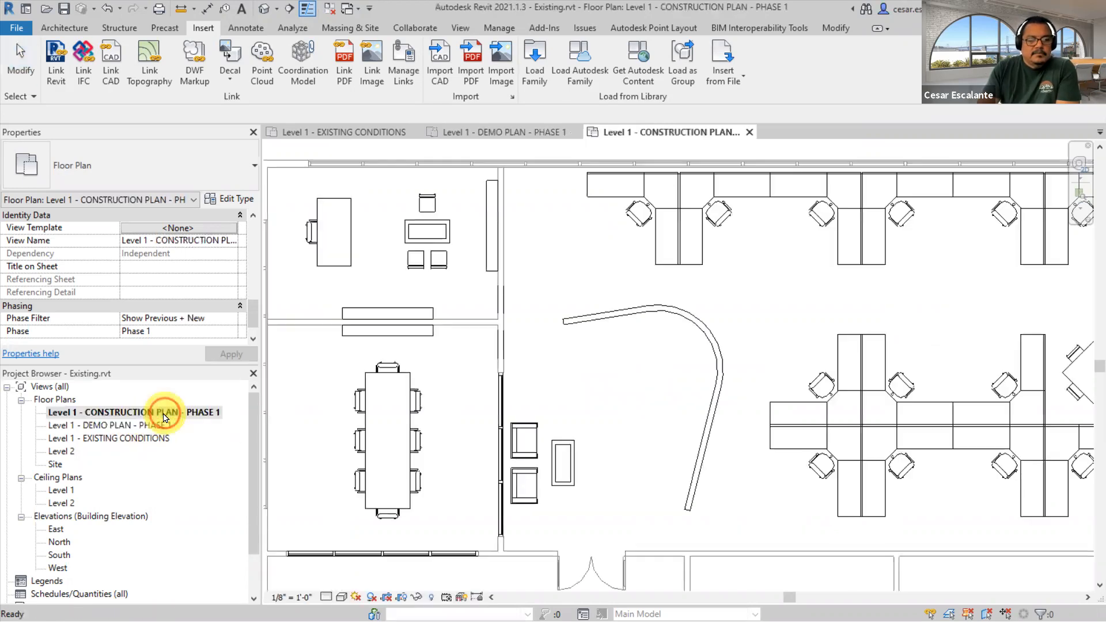
scroll(493, 317, "up", 5)
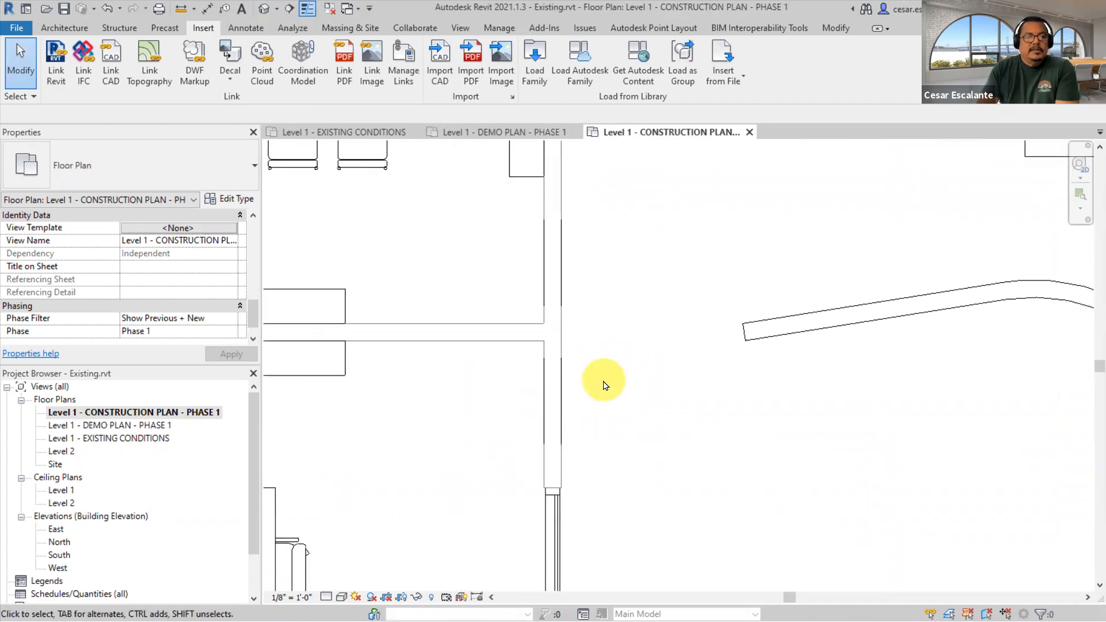
scroll(603, 385, "down", 1)
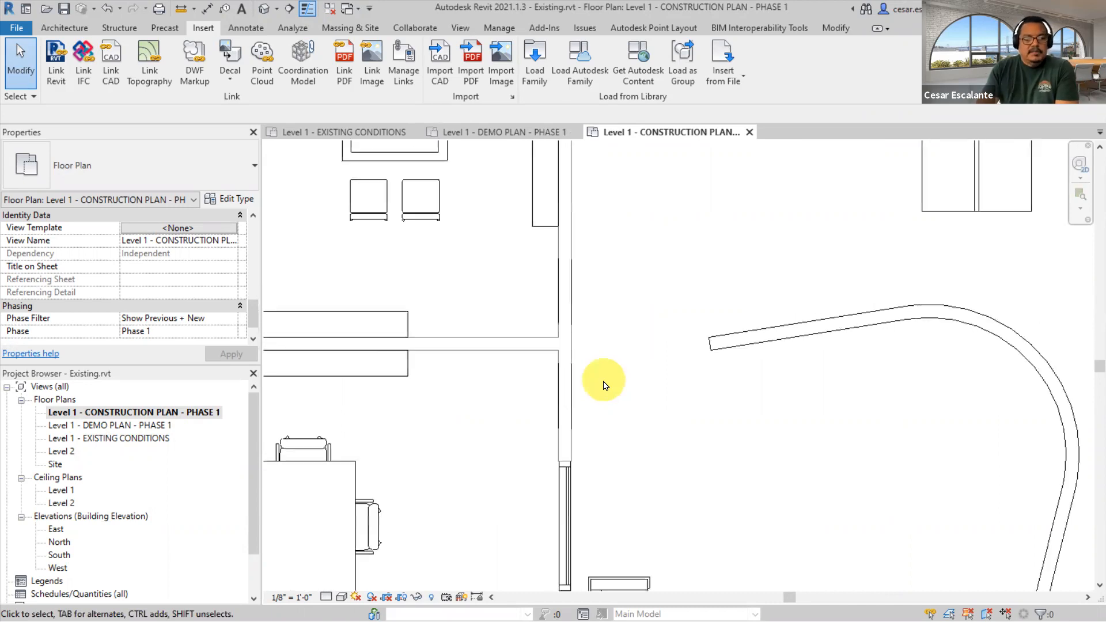
double_click(151, 426)
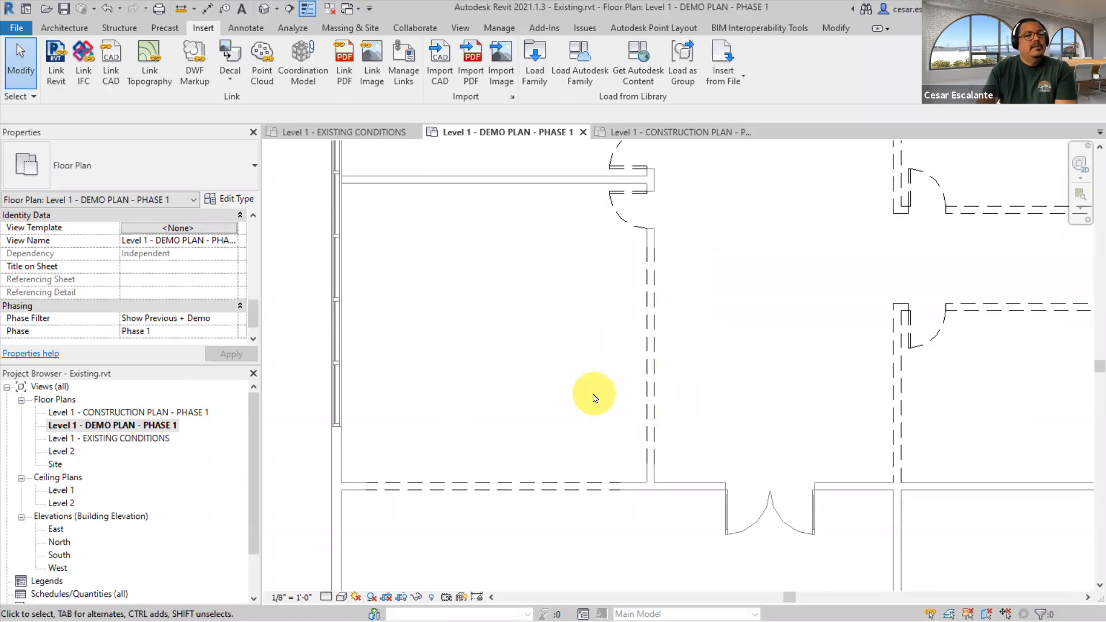
double_click(169, 412)
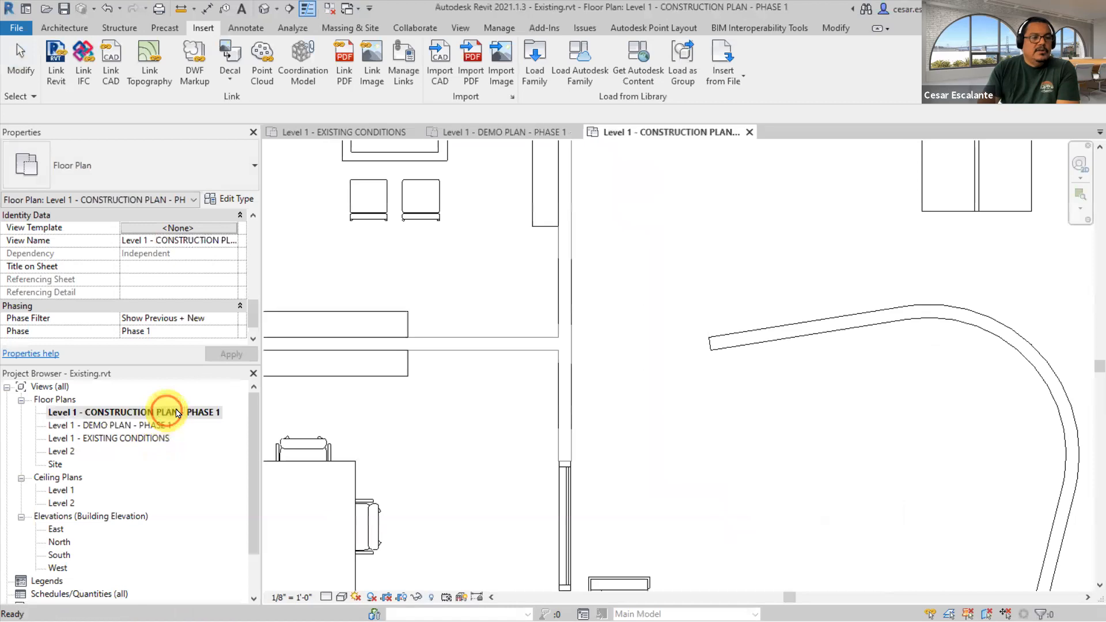
- Inspect the infill wall pieces that fill the demolished door openings of the two corner rooms in the construction plan
left_click(574, 297)
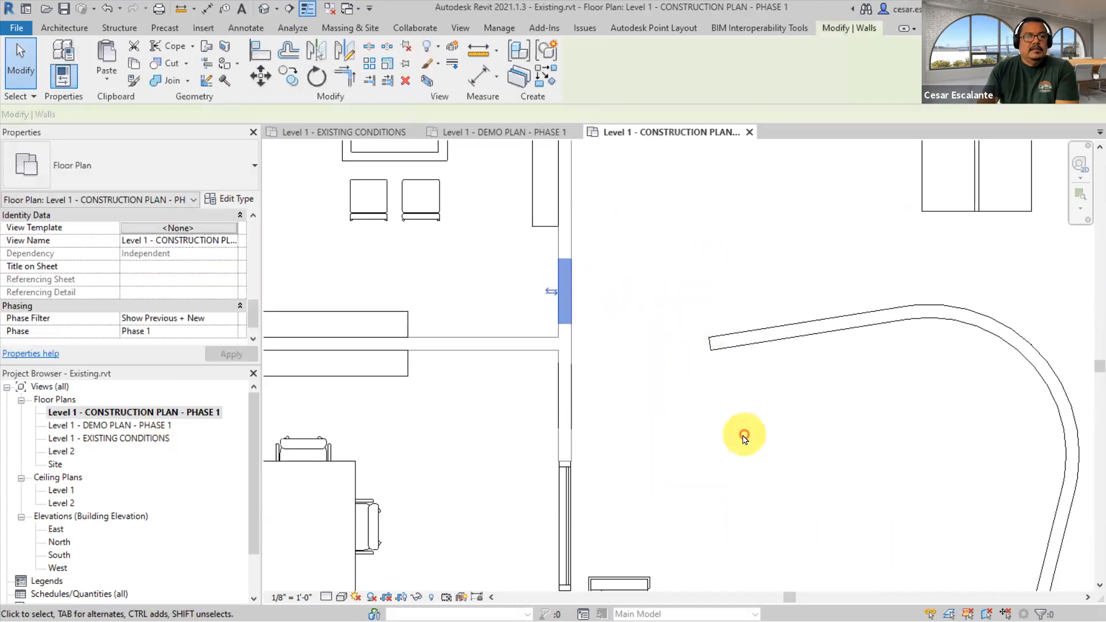
left_click(656, 438)
scroll(654, 441, "up", 3)
scroll(612, 360, "up", 3)
scroll(662, 345, "down", 4)
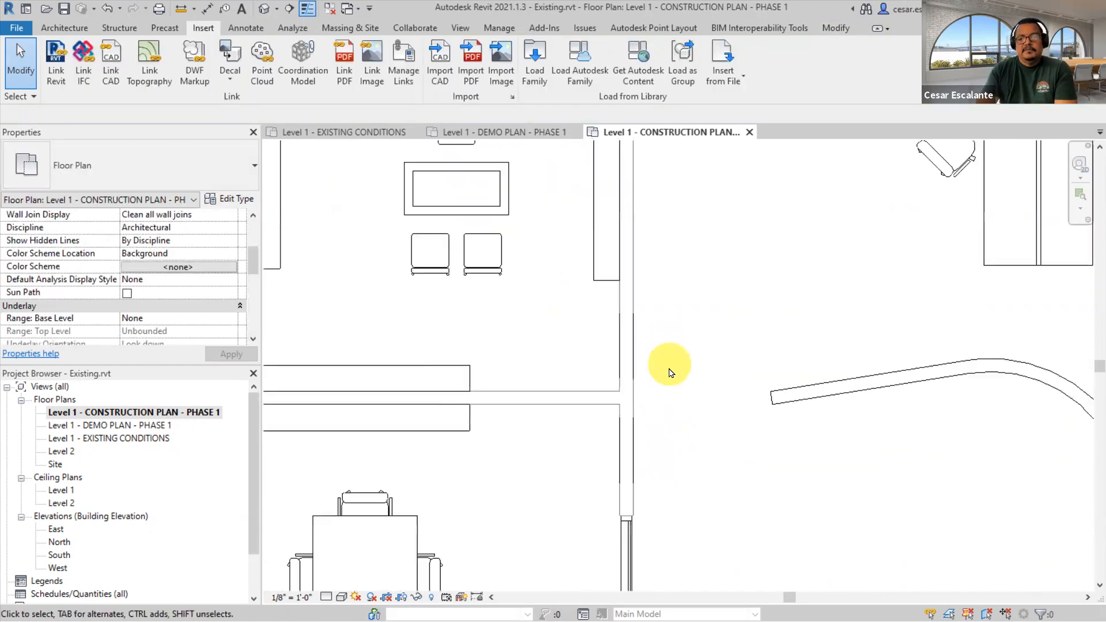
scroll(685, 397, "down", 4)
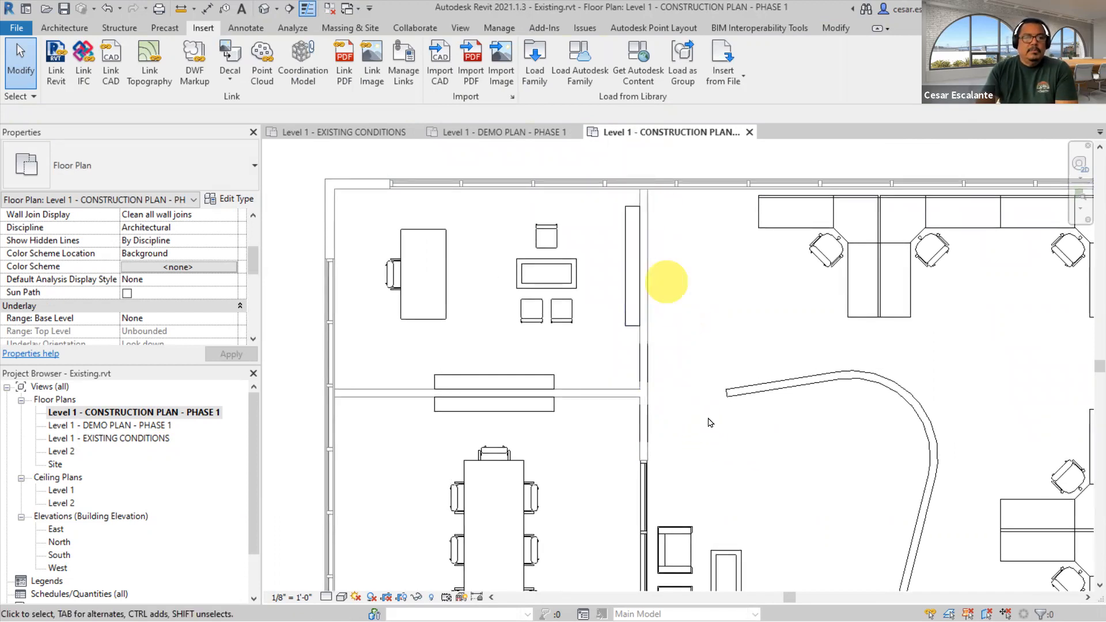
- Place two Single-Flush 36" x 84" doors opening into the open office, one for the corner office and one for the conference room
left_click(65, 28)
left_click(90, 55)
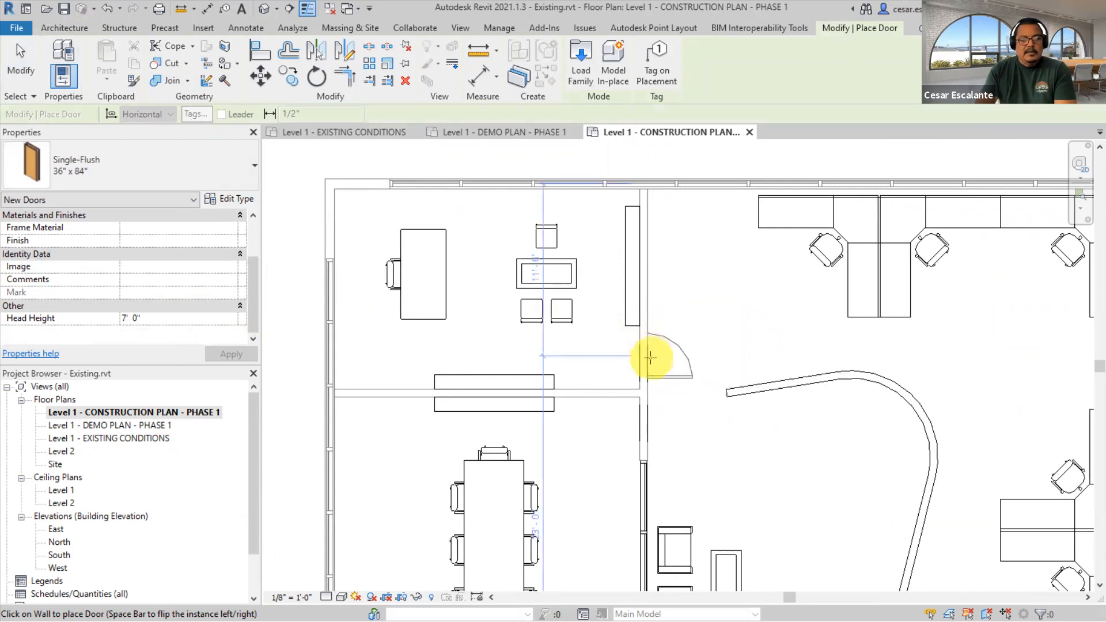
left_click(649, 364)
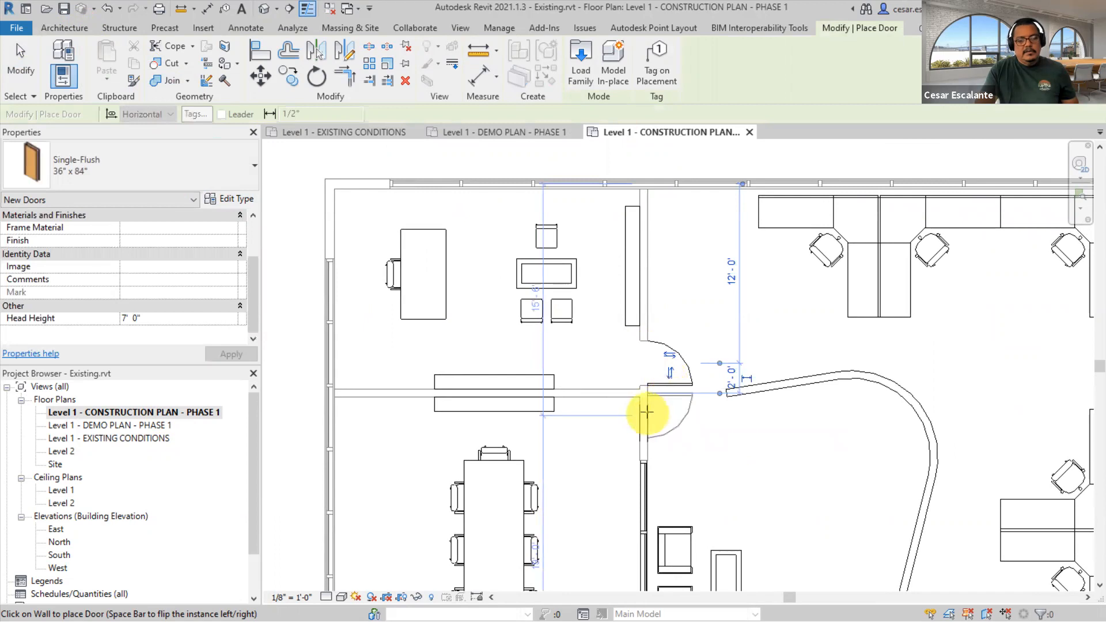
left_click(649, 415)
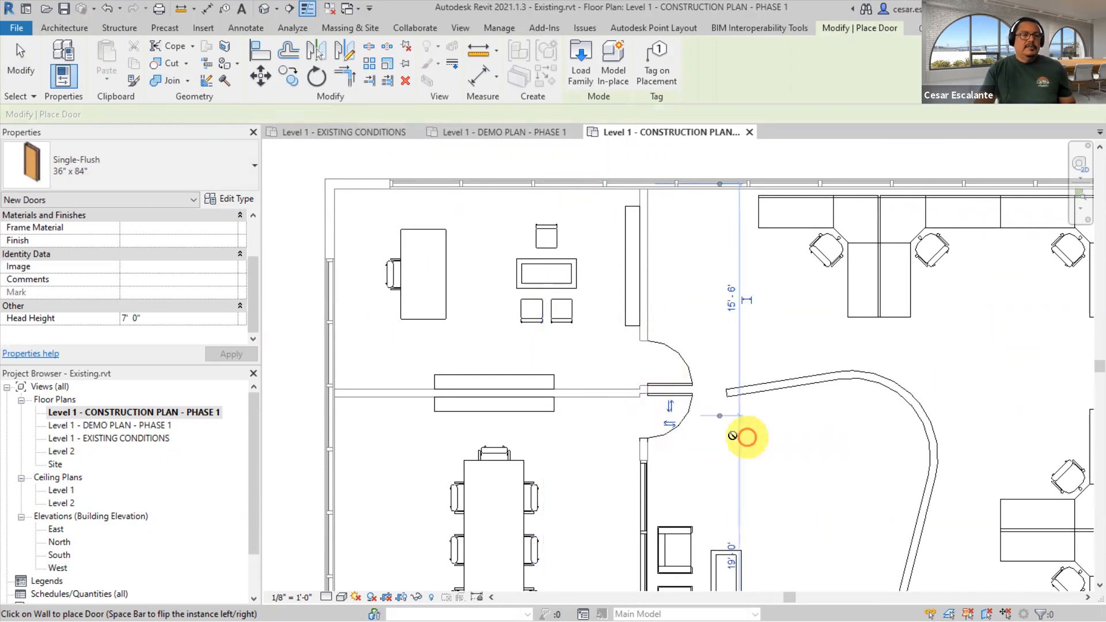
key("Escape")
key("Escape")
- Nudge the new conference room door slightly away from the partition it shares with the corner office
scroll(704, 437, "up", 2)
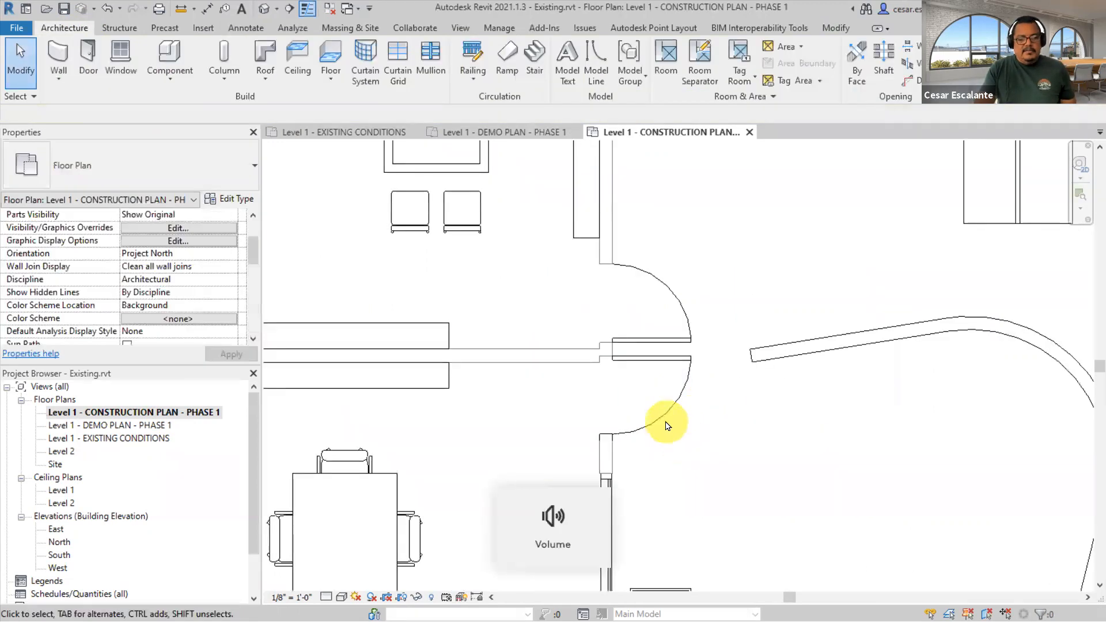
left_click(652, 428)
key("Down")
key("Down")
key("Down")
key("Down")
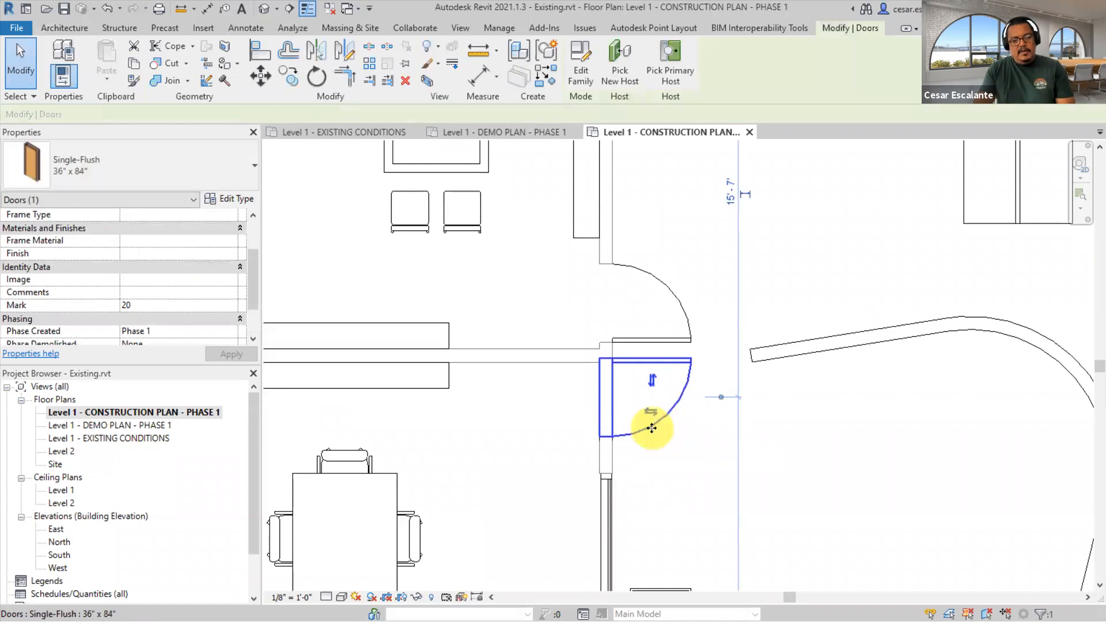
left_click(800, 445)
scroll(755, 436, "down", 2)
key("Escape")
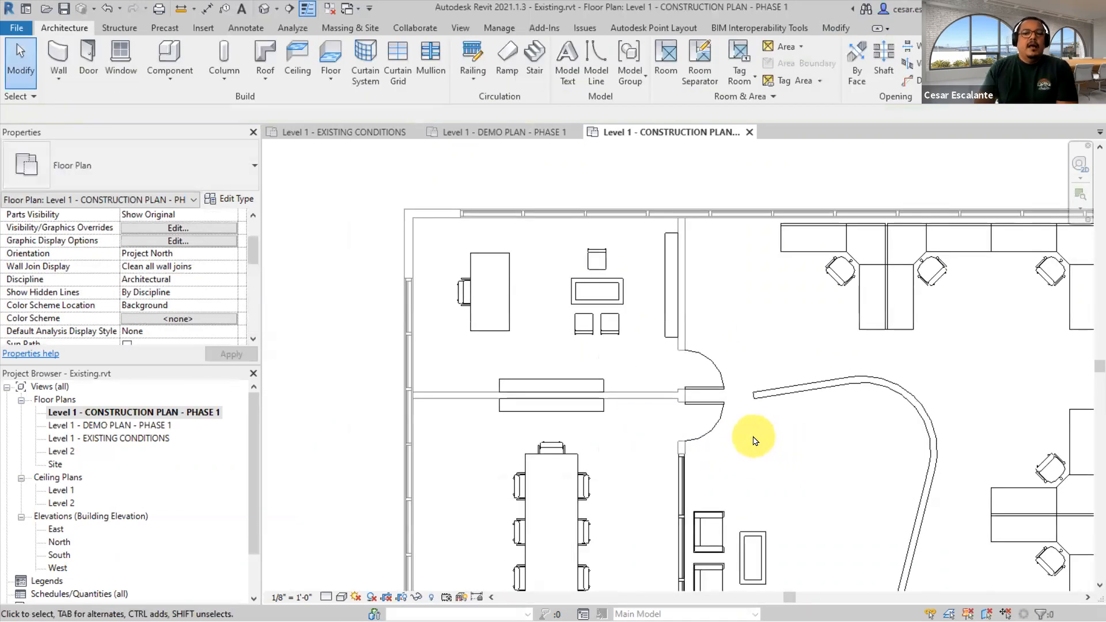
scroll(735, 413, "down", 2)
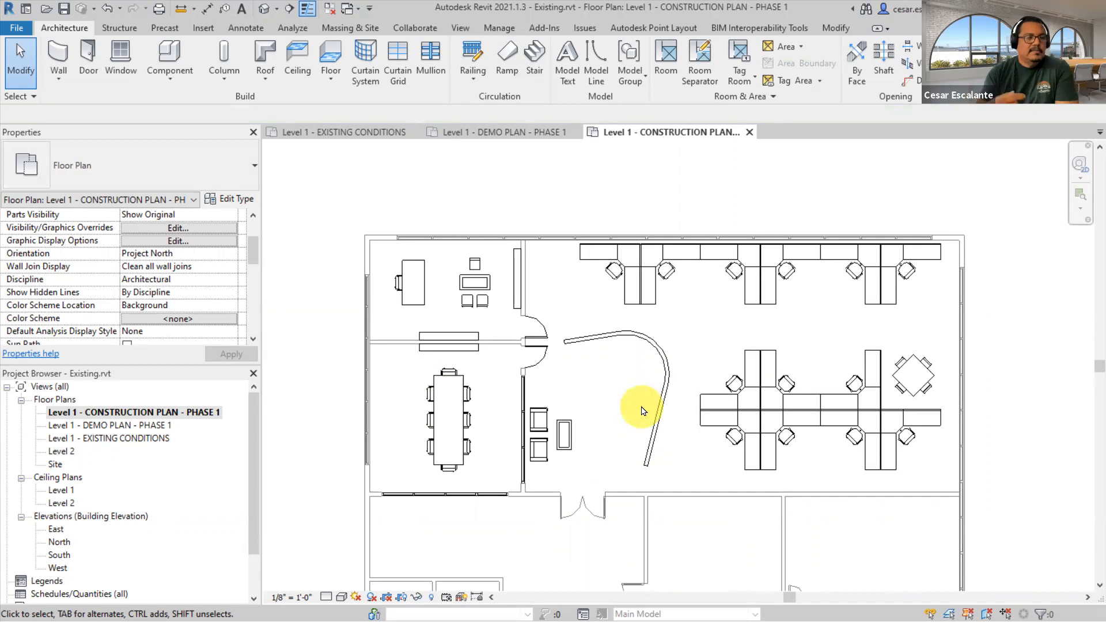
- Review the corner room doors in the Level 1 - DEMO PLAN - PHASE 1 view and return to the construction plan
double_click(146, 425)
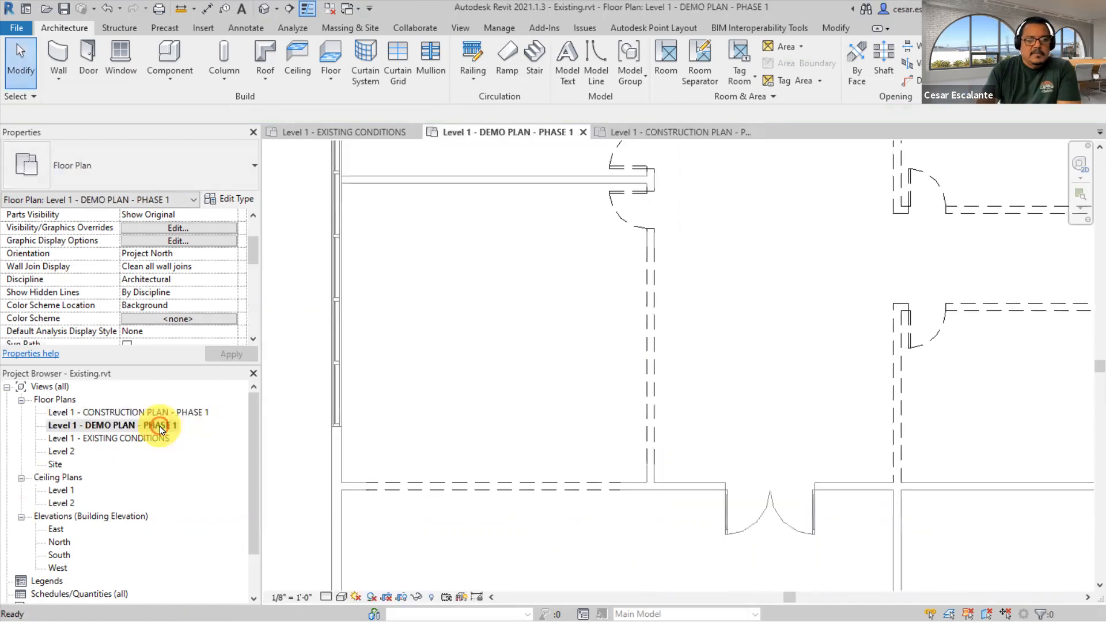
scroll(655, 380, "down", 2)
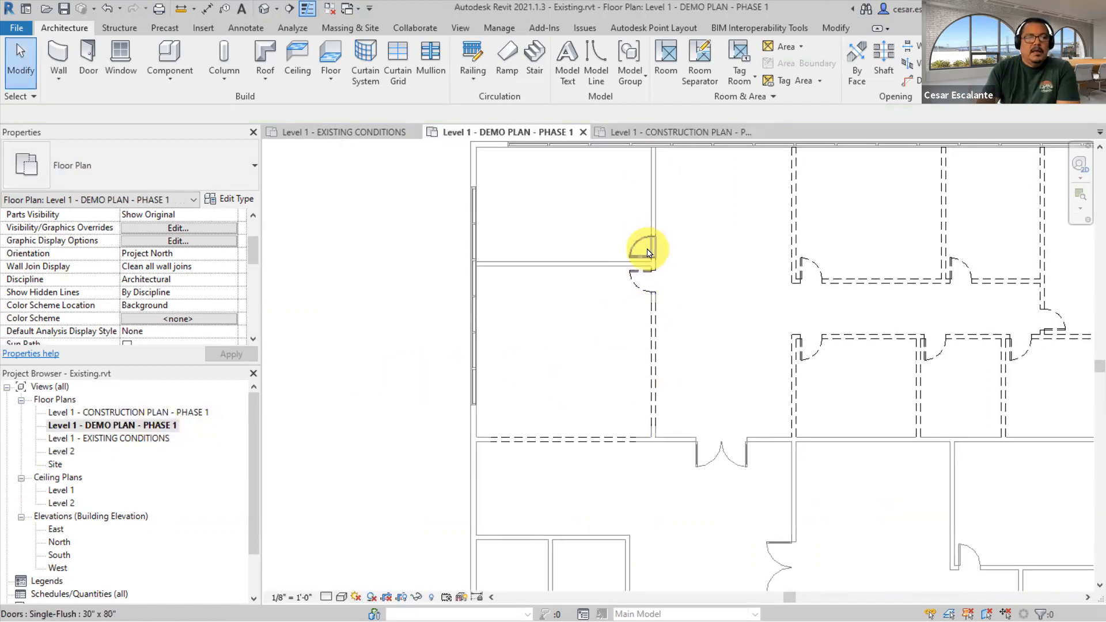
double_click(147, 412)
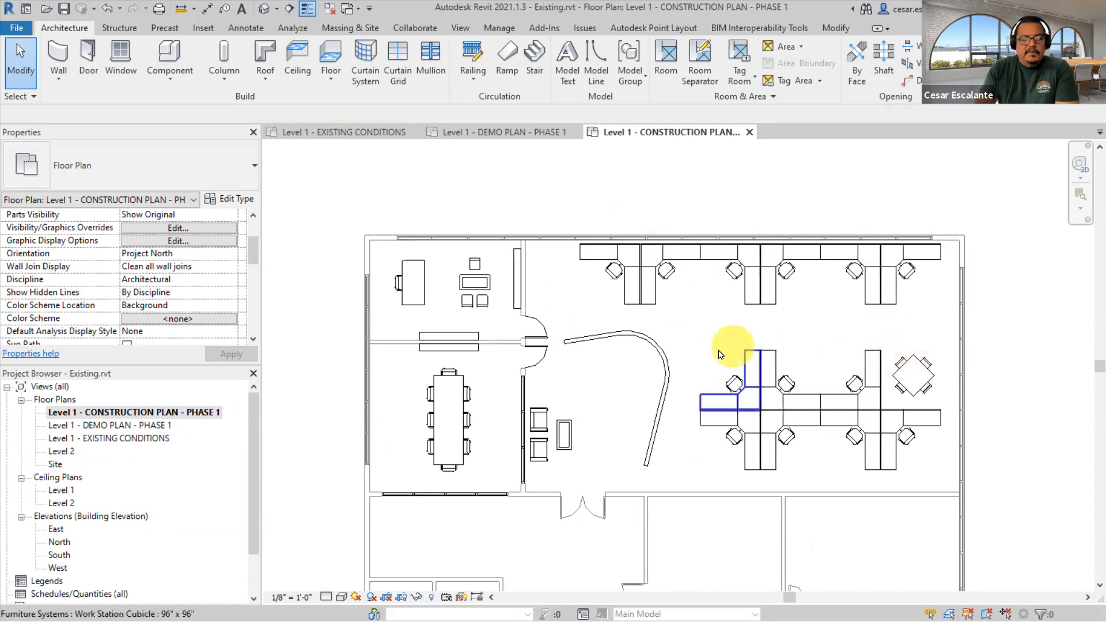
- Check the Phase Created and Phase Demolished properties of a workstation cubicle in the open office
left_click(739, 365)
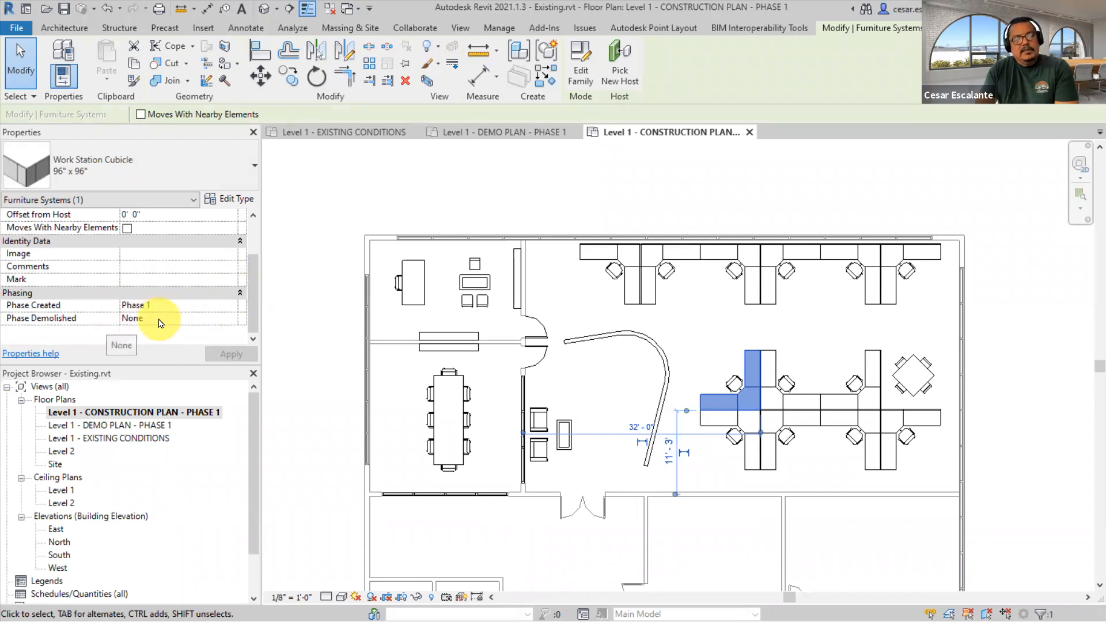
left_click(959, 189)
scroll(873, 190, "down", 2)
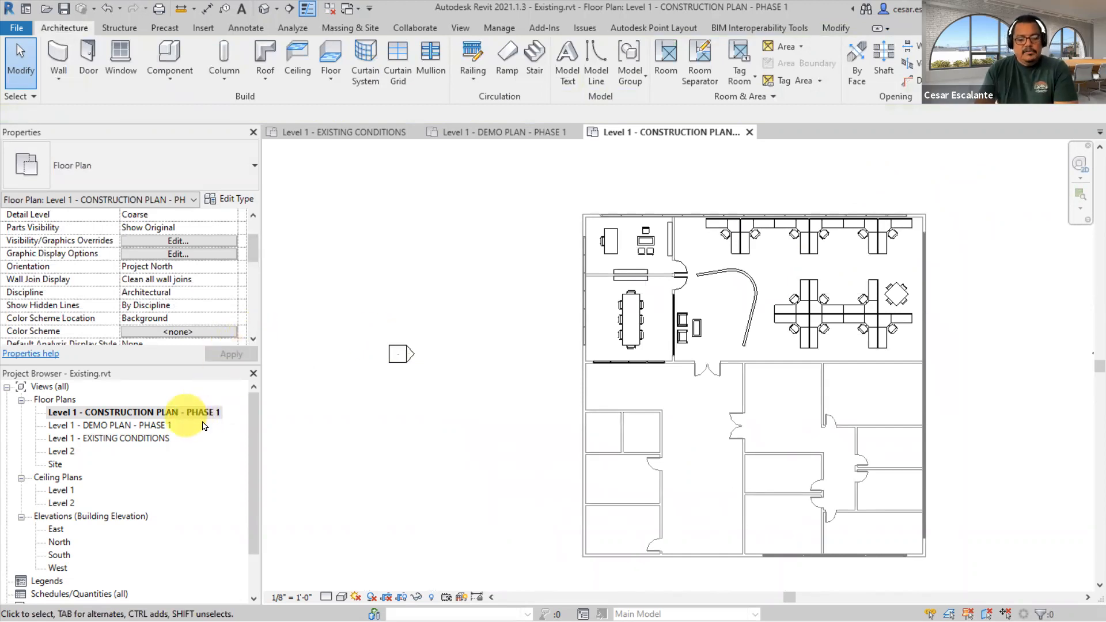
mouse_move(916, 367)
left_mouse_down()
mouse_move(769, 360)
mouse_move(743, 527)
mouse_move(940, 512)
mouse_move(879, 372)
left_mouse_up()
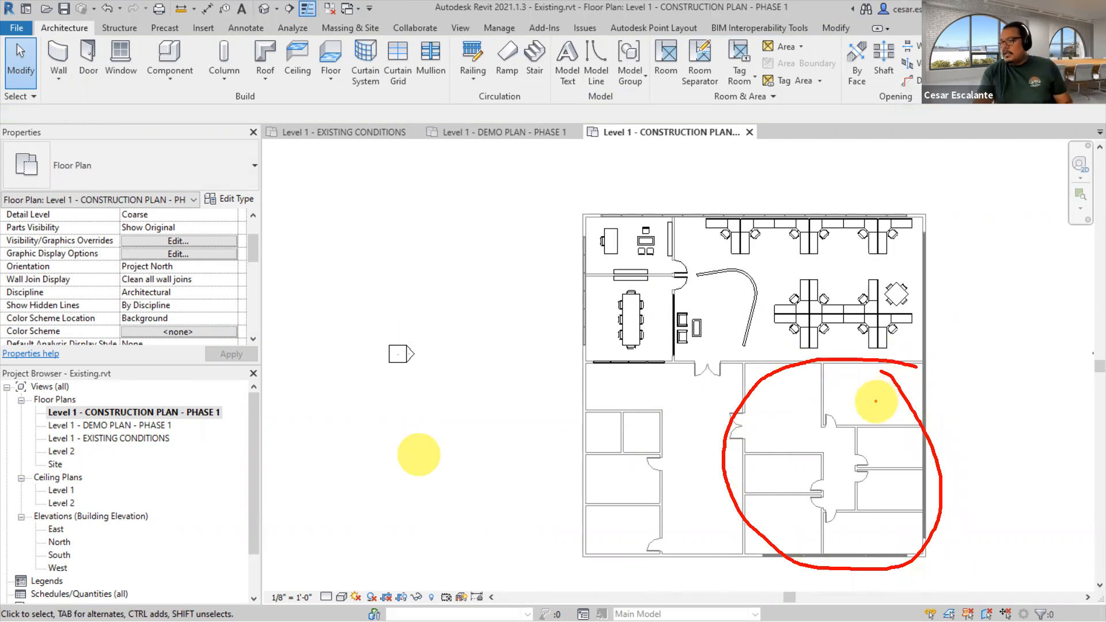
key("Escape")
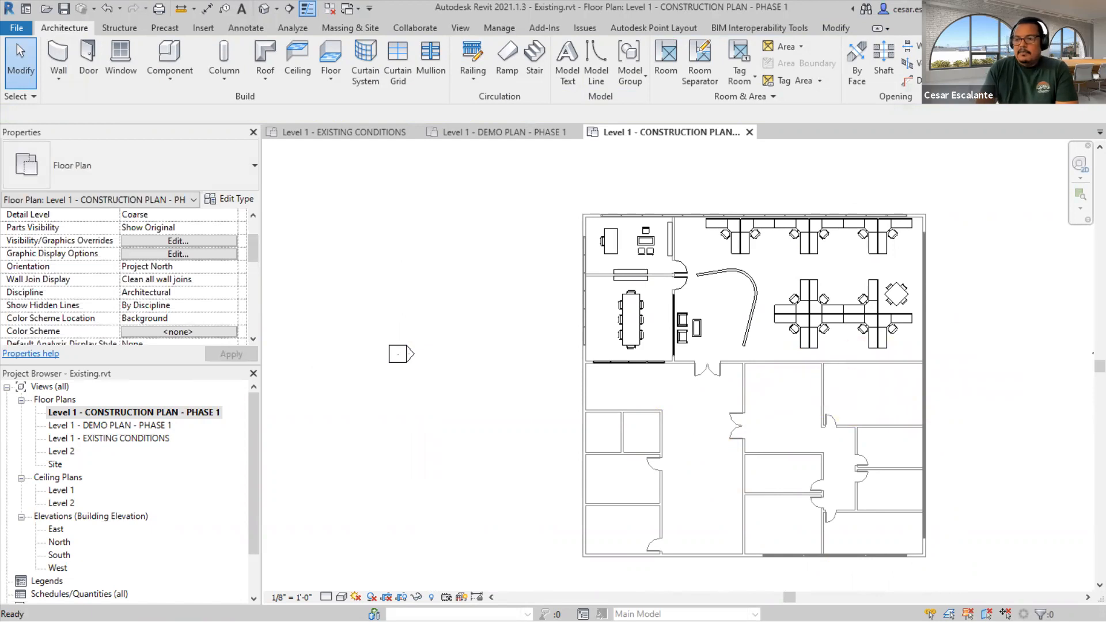
- Switch to the PowerPoint file Revit 201 Phasing-052814.pptx and go through the slides to the Leveraging Design Options title slide
key("alt+Tab")
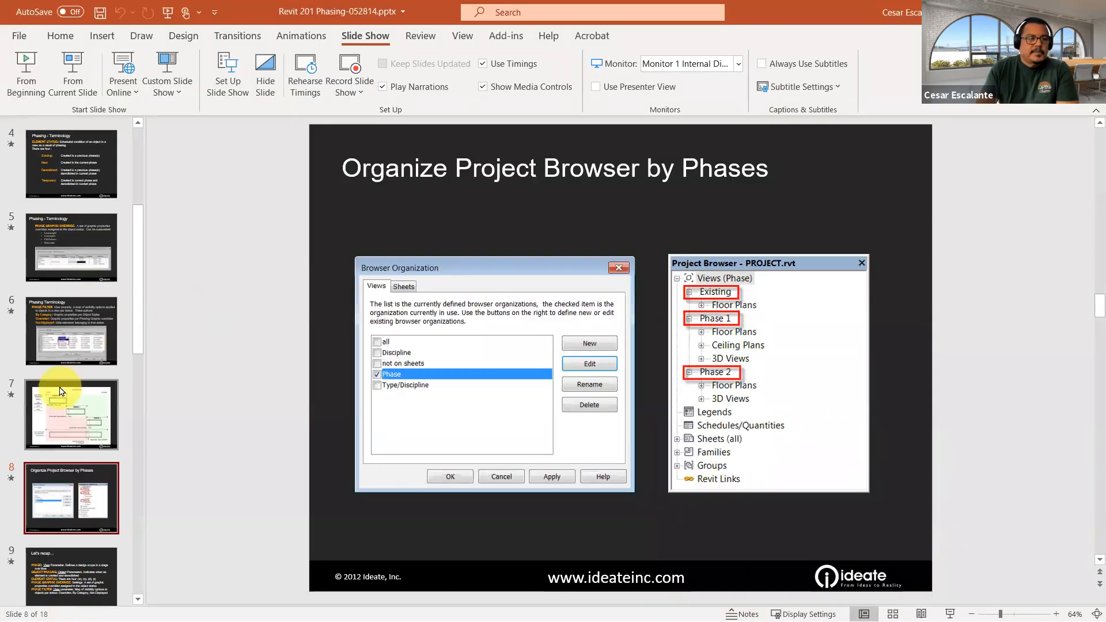
scroll(63, 385, "down", 3)
scroll(62, 380, "down", 5)
left_click(86, 274)
left_click(81, 360)
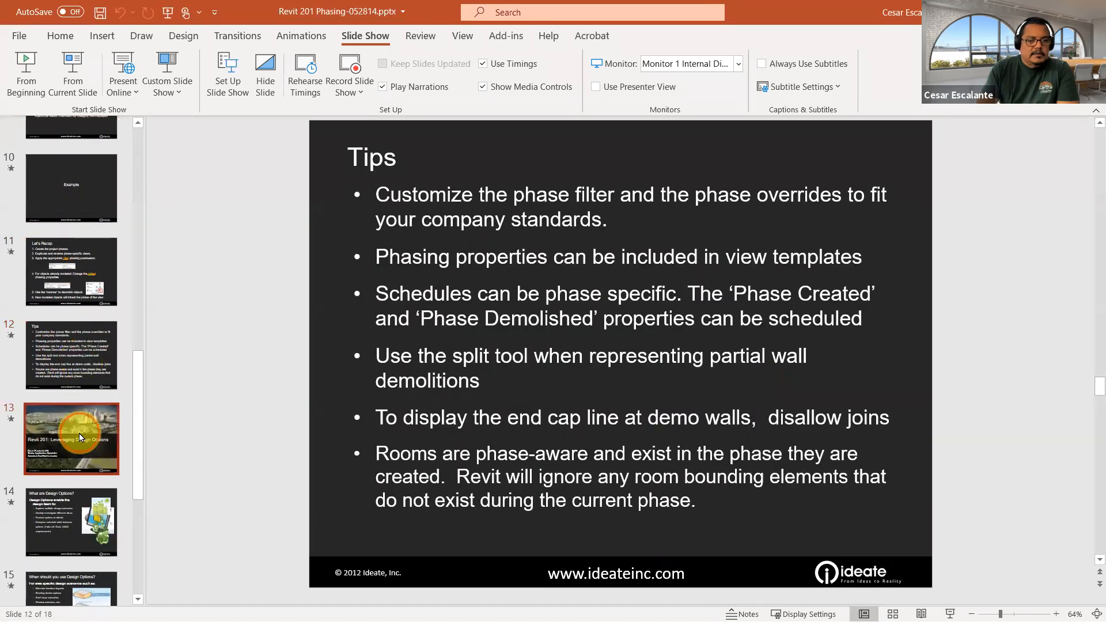
left_click(78, 426)
scroll(83, 455, "down", 2)
scroll(82, 455, "down", 2)
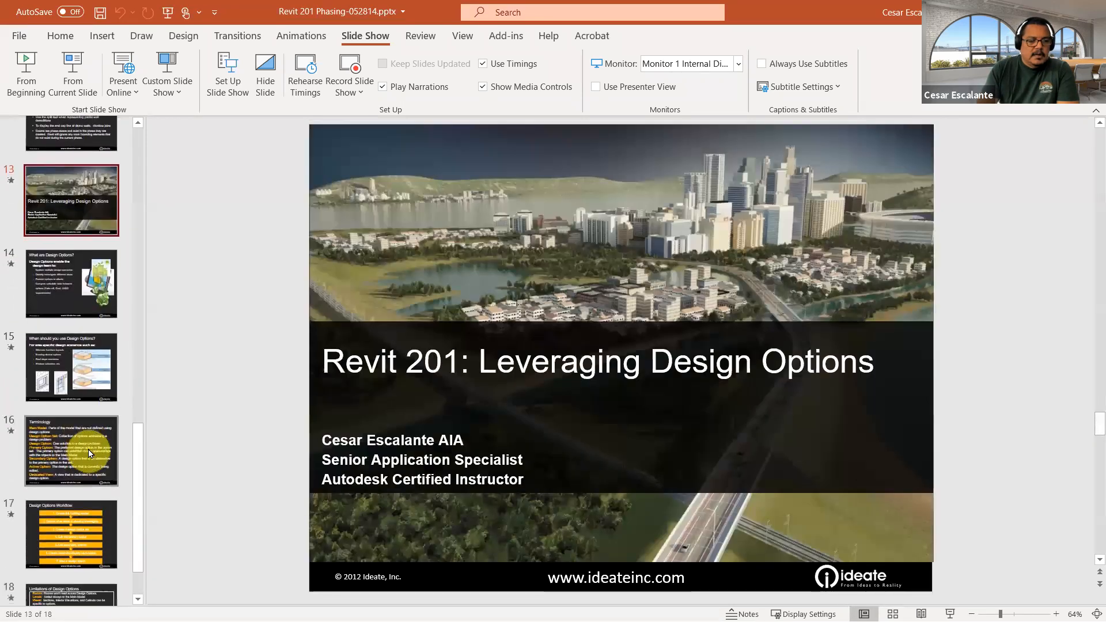
- Start the slide show at the "What are Design Options?" slide and reveal its first bullet point
left_click(79, 371)
left_click(75, 306)
left_click(950, 612)
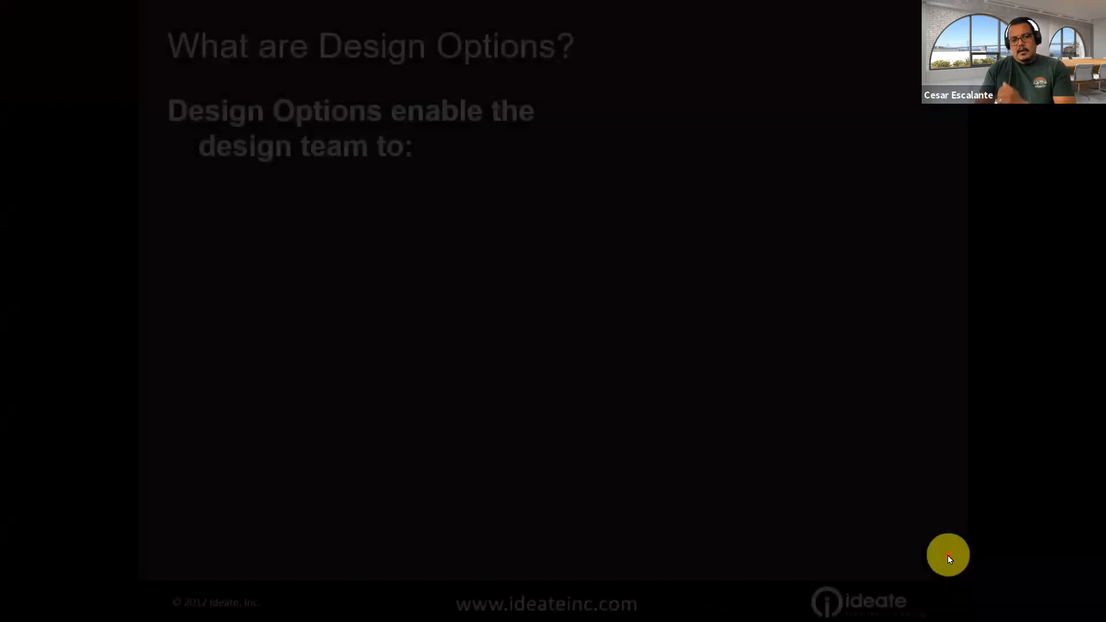
left_click(518, 391)
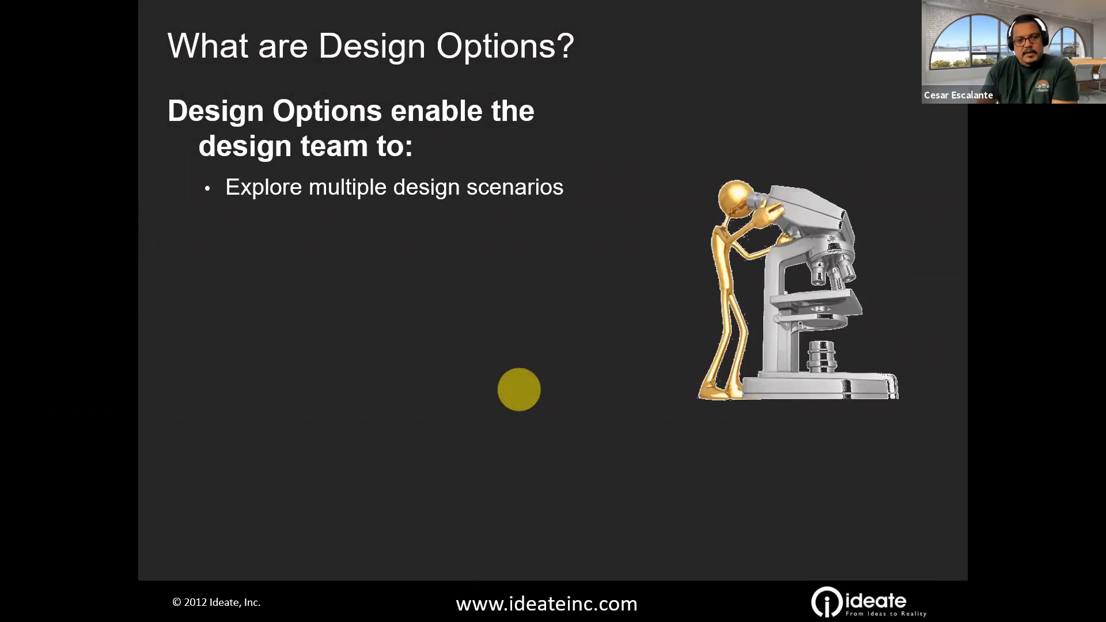
- Advance the "What are Design Options?" slide to its "Quickly investigate different ideas" bullet point
left_click(518, 390)
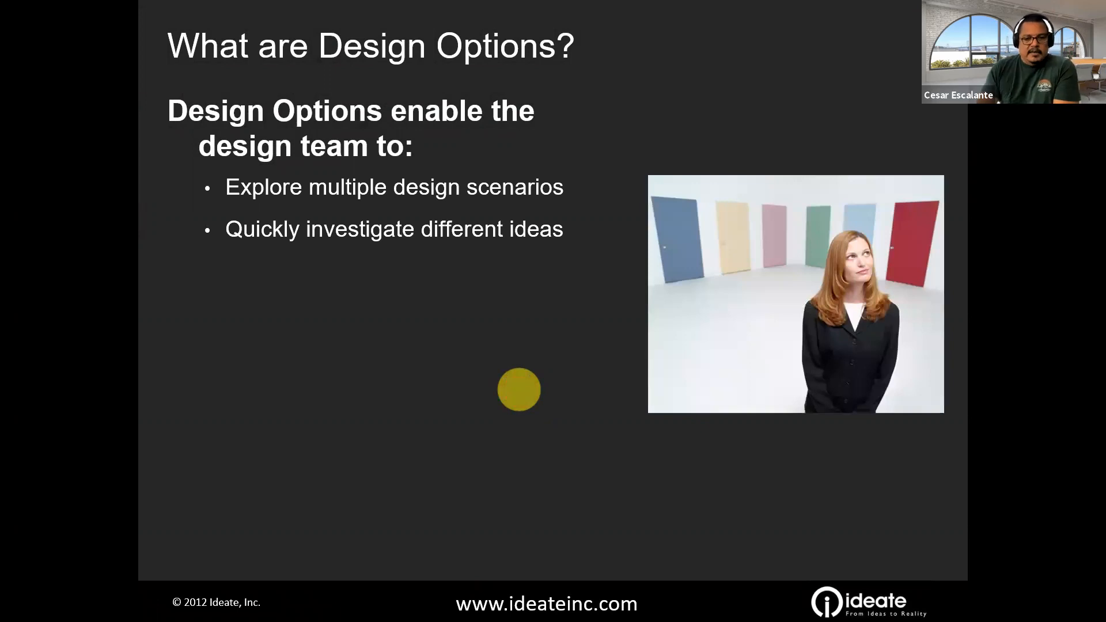
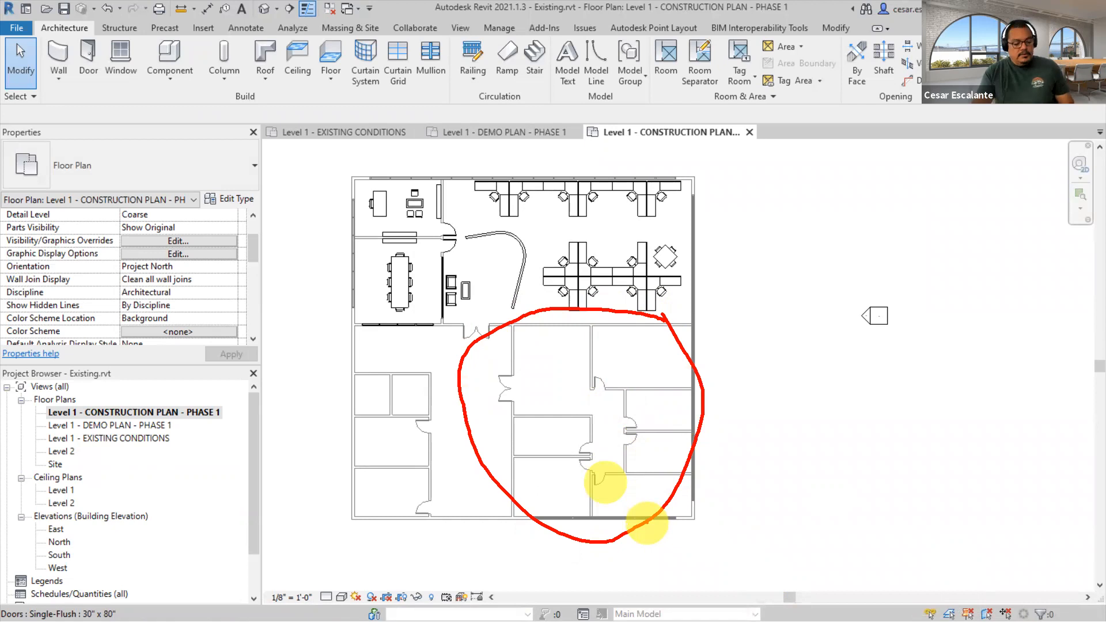
- Duplicate the Level 1 - CONSTRUCTION PLAN - PHASE 1 floor plan view without detailing
key("Escape")
middle_click_drag(455, 450, 649, 503)
scroll(383, 496, "up", 1)
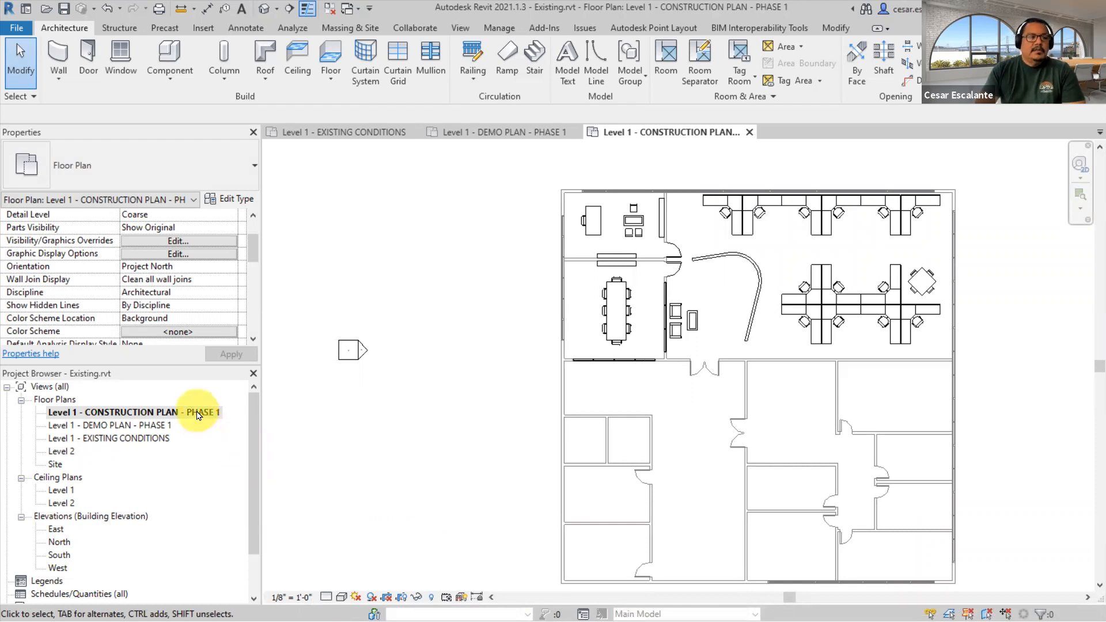
right_click(158, 413)
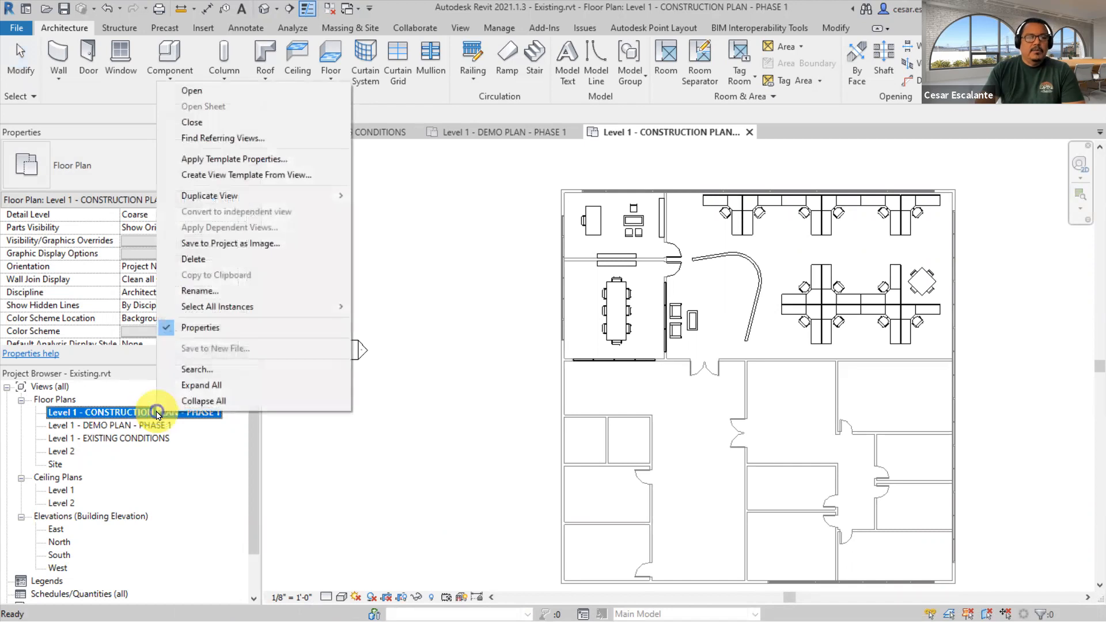
mouse_move(334, 196)
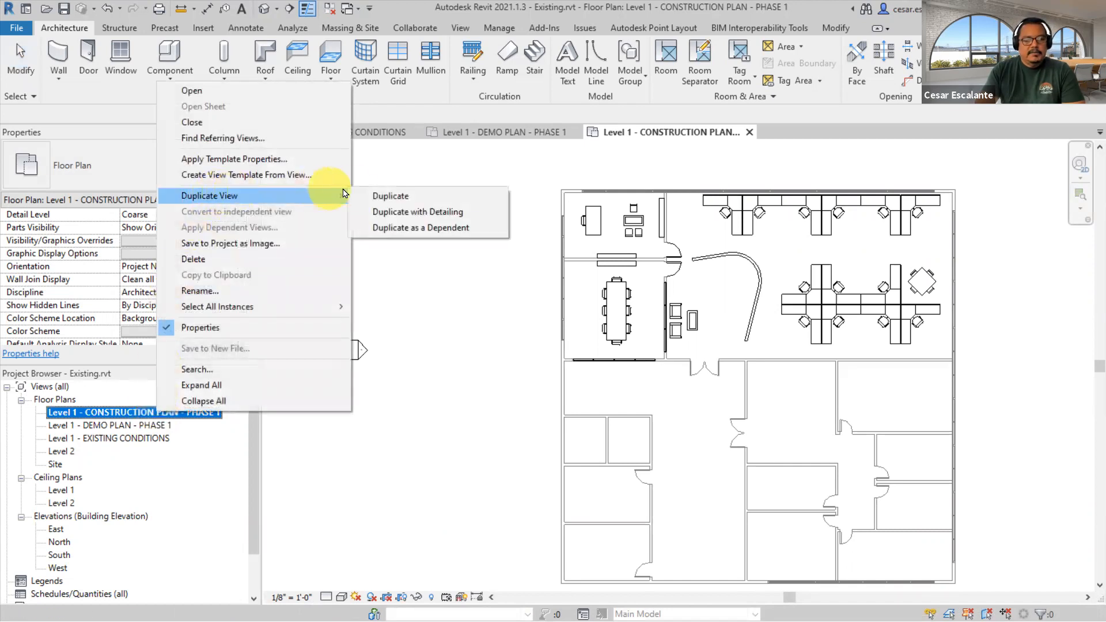
left_click(391, 196)
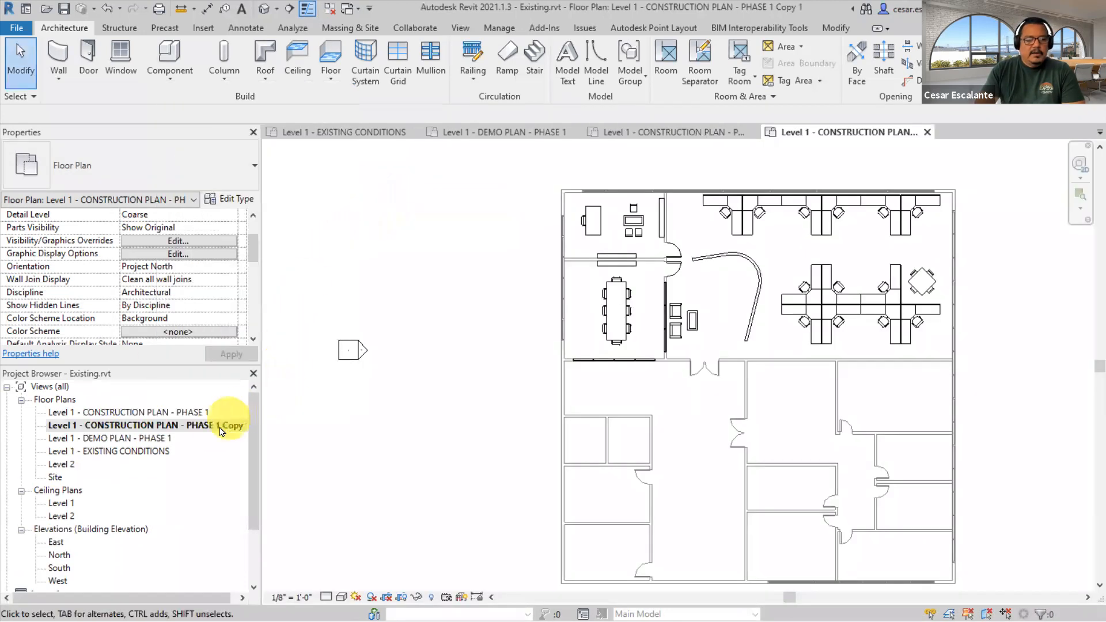
- Open the duplicated construction plan view's name for editing and select the part following "Level 1 - "
left_click(222, 429)
right_click(222, 429)
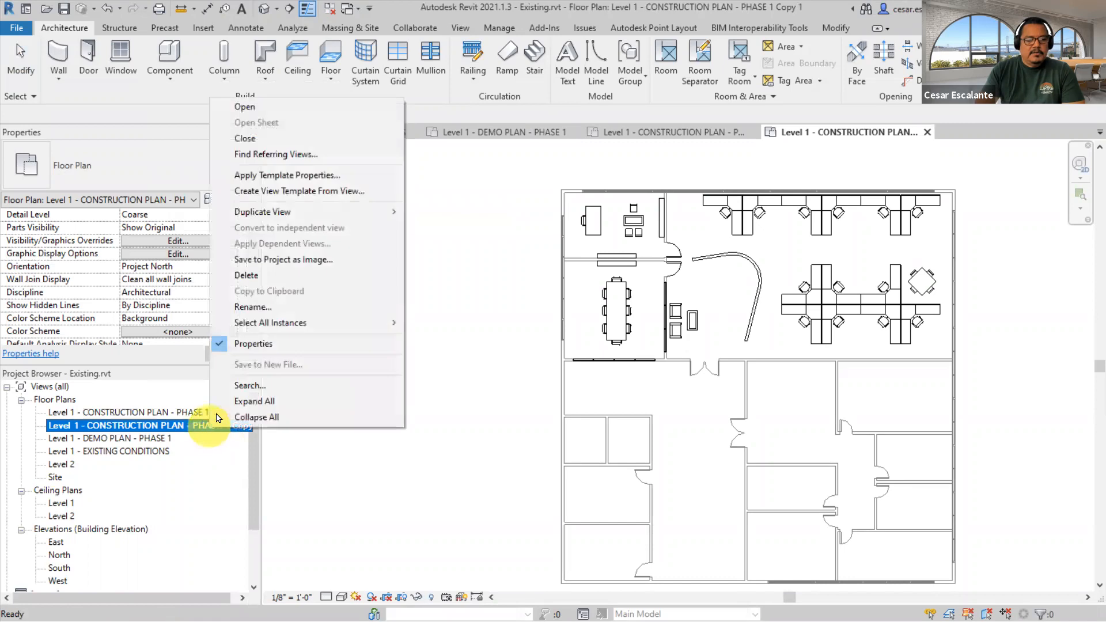
left_click(273, 306)
left_click_drag(87, 423, 384, 426)
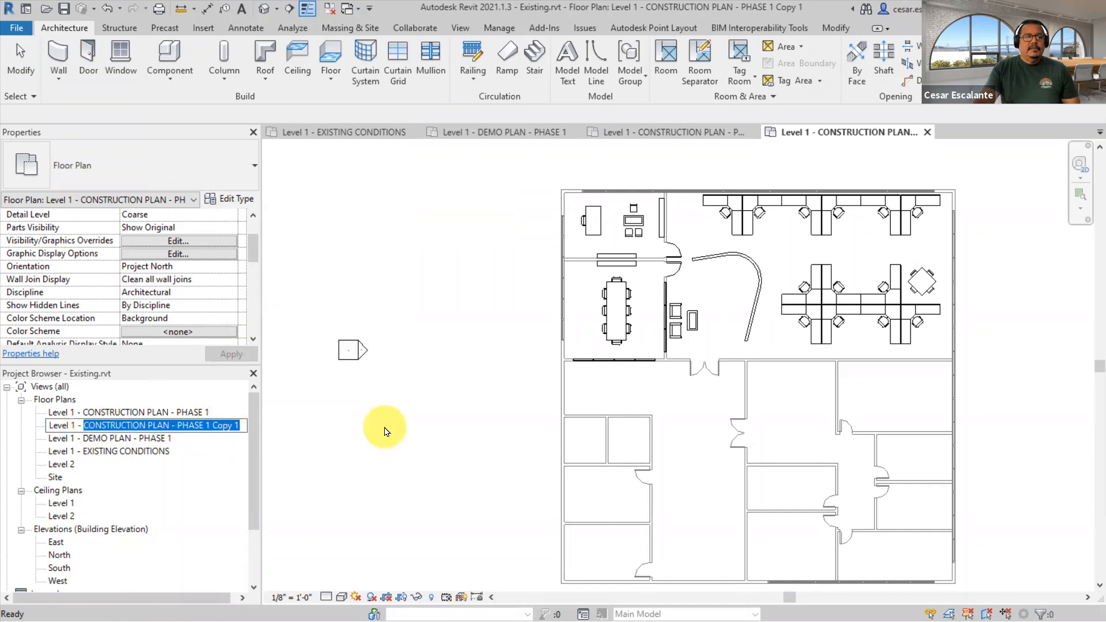
- Rename the copied construction plan view to Level 1 - DEMO PLAN - PHASE 2
type("dm")
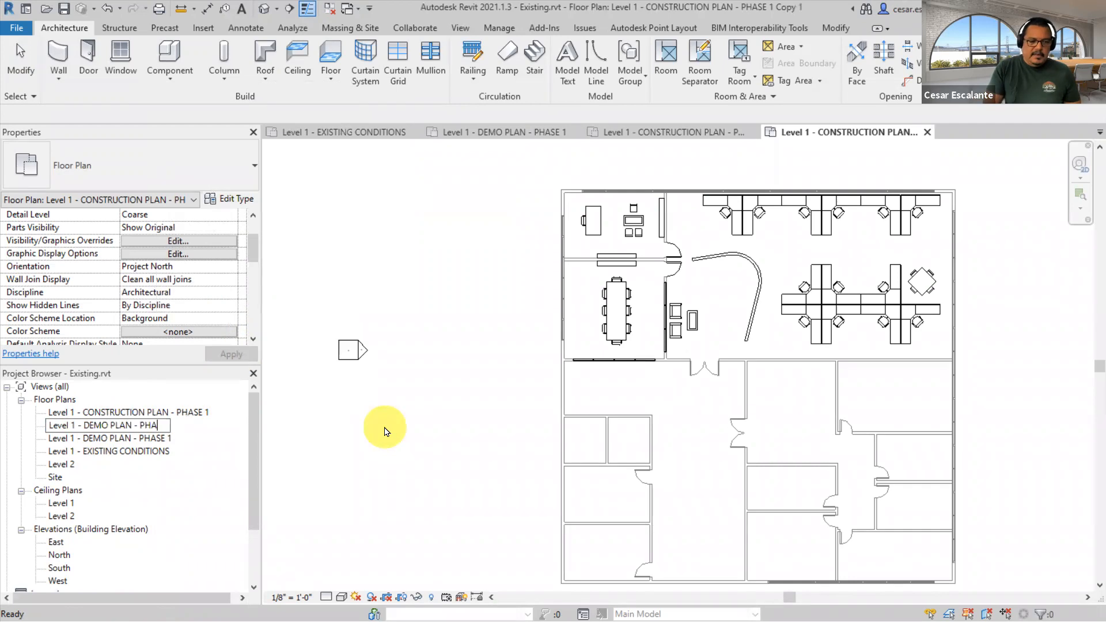
key("Return")
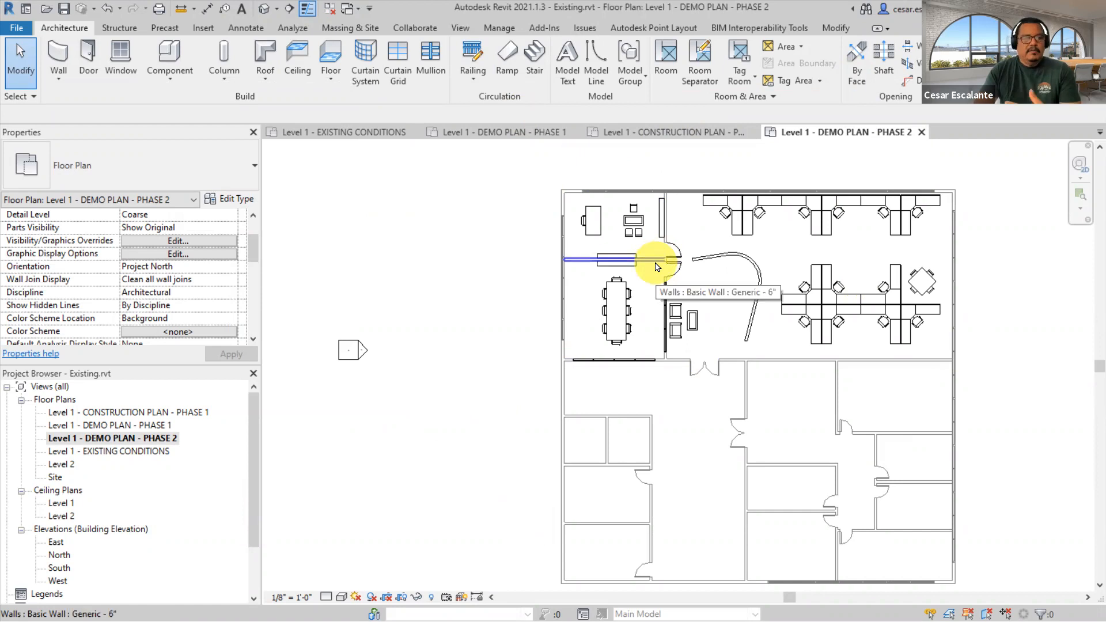
- Set the Phase 2 demo plan's phase to Phase 2 and its phase filter to Show Previous + Demo, applying the changes
middle_click_drag(950, 382, 857, 350)
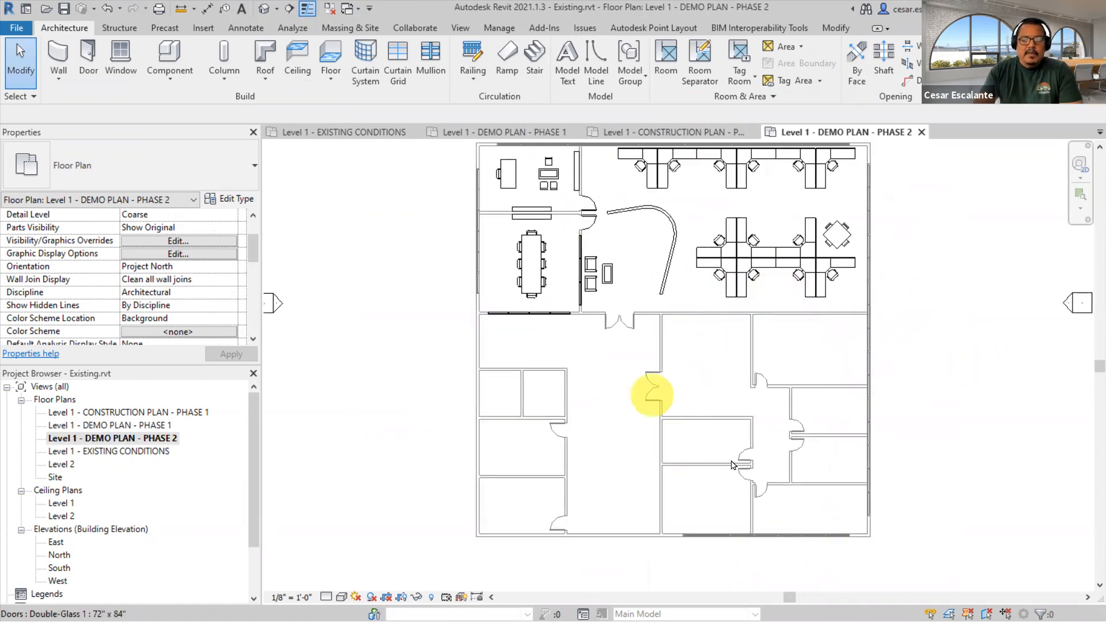
left_click(342, 449)
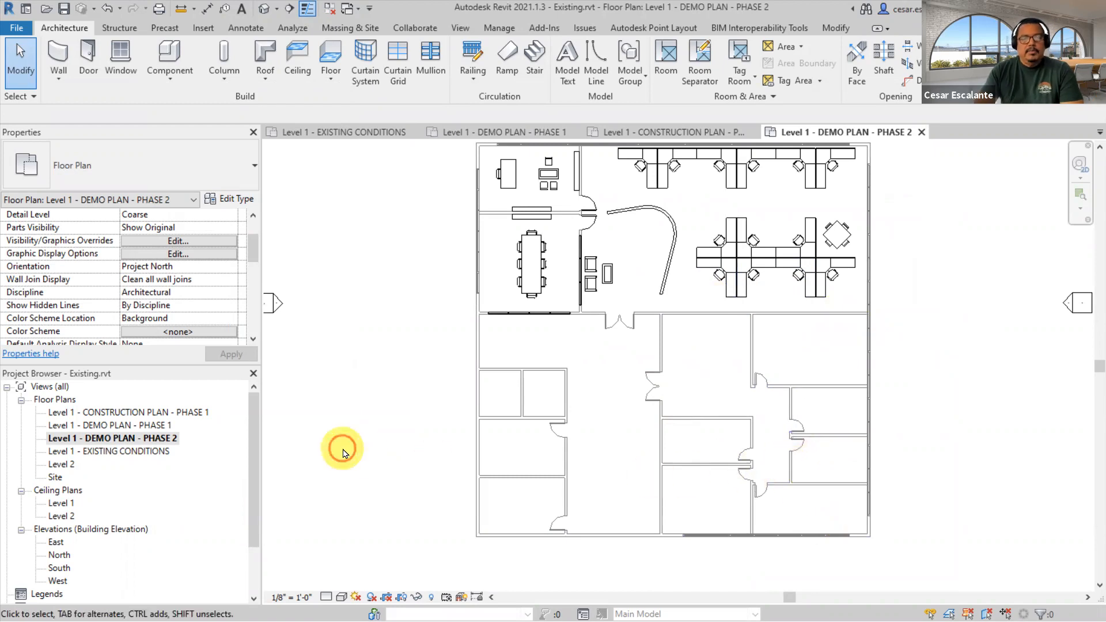
left_click_drag(252, 254, 245, 347)
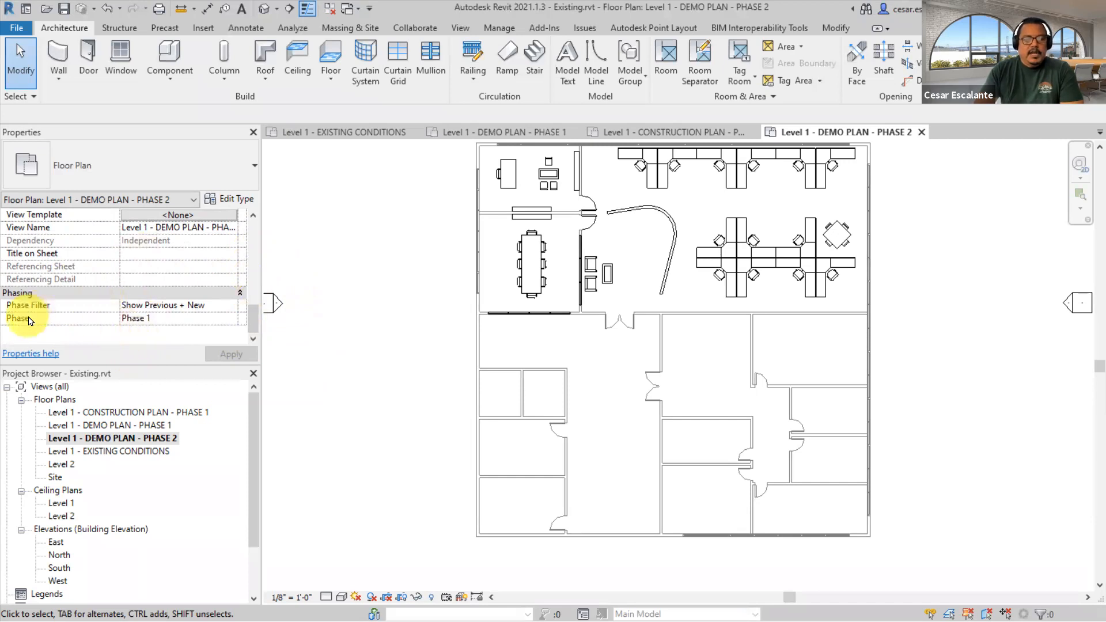
left_click(228, 320)
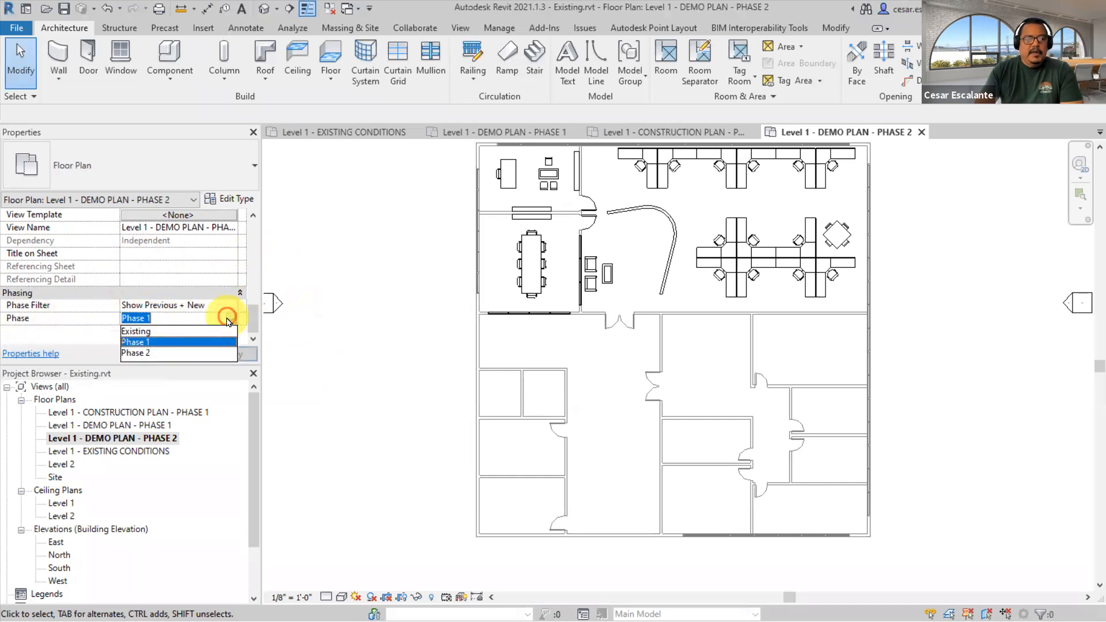
left_click(136, 352)
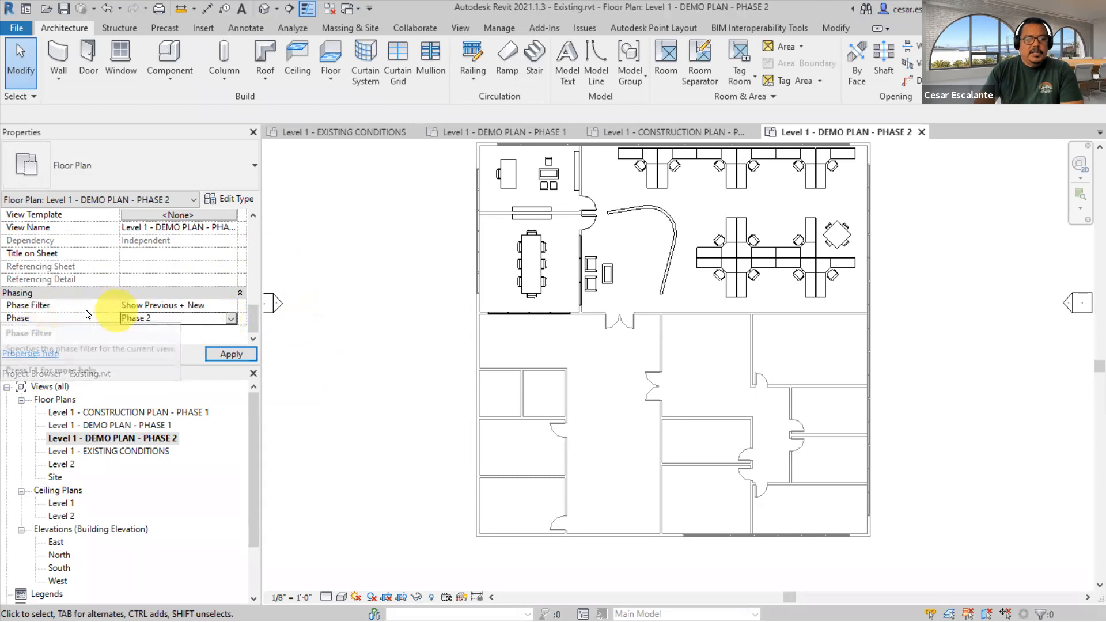
left_click(230, 306)
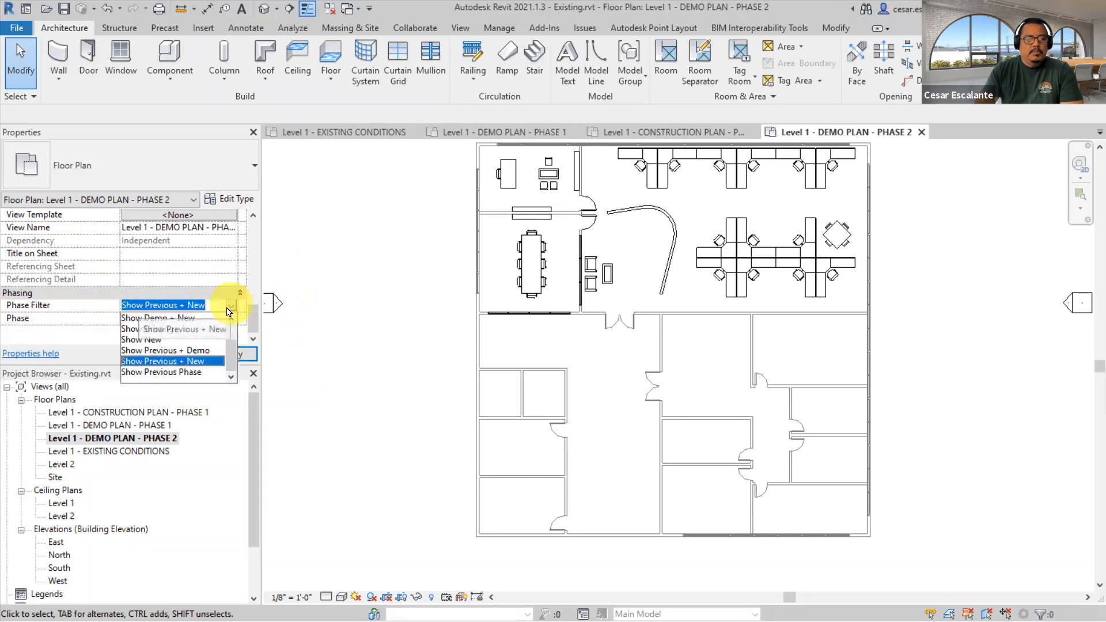
left_click(196, 350)
left_click(229, 353)
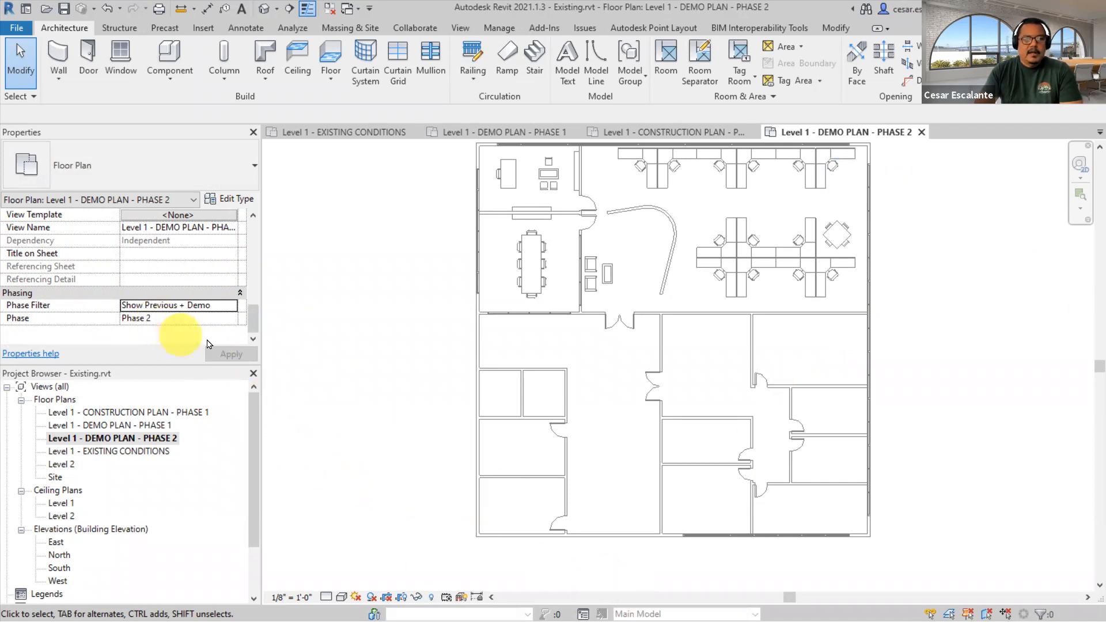
- Examine how the Show Previous + Demo phase filter treats new, existing, demolished and temporary elements, leaving the phasing settings unchanged
left_click(498, 29)
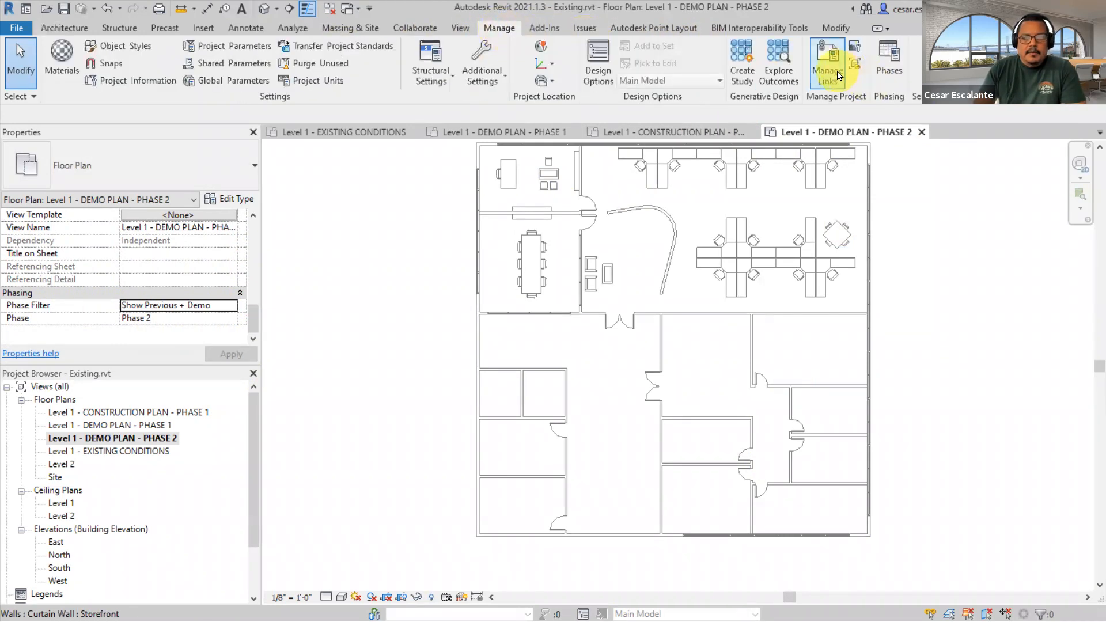
left_click(888, 68)
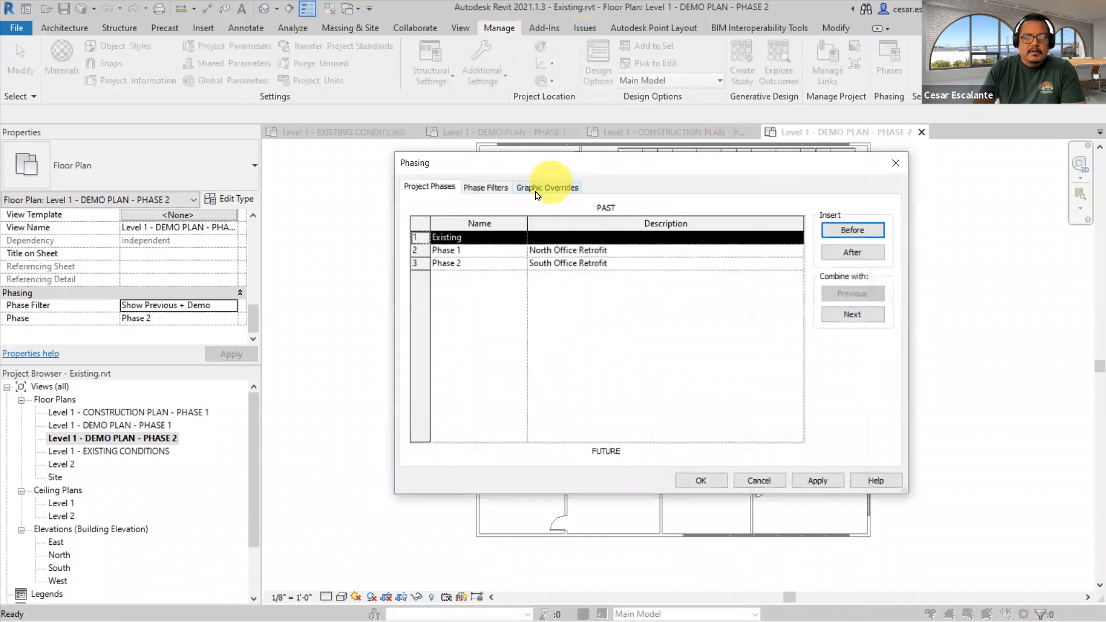
left_click(487, 188)
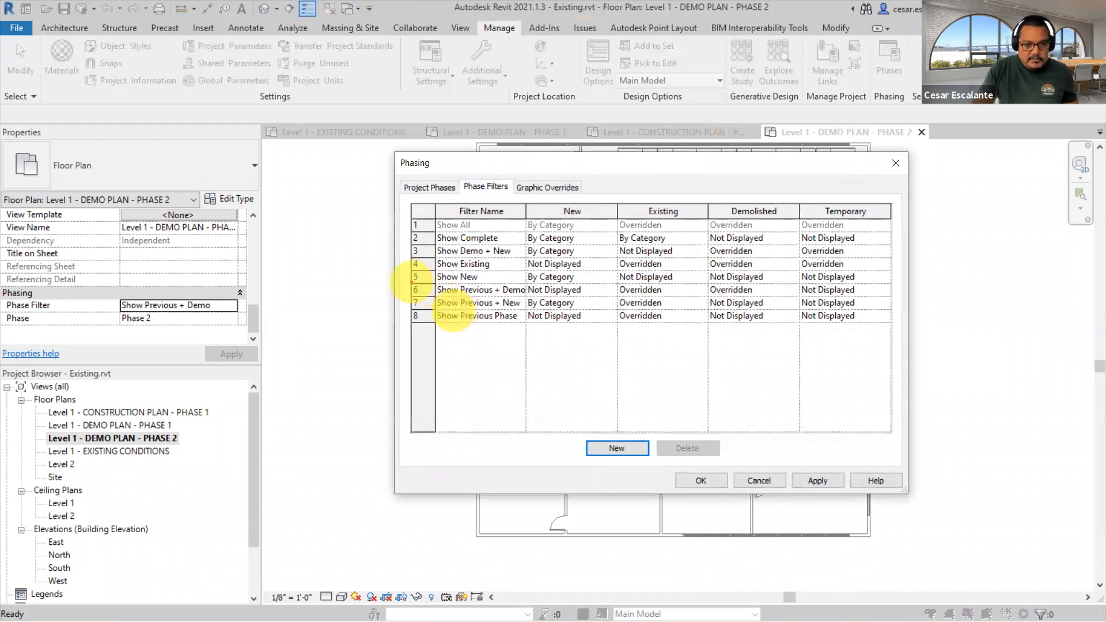
left_click_drag(411, 282, 904, 301)
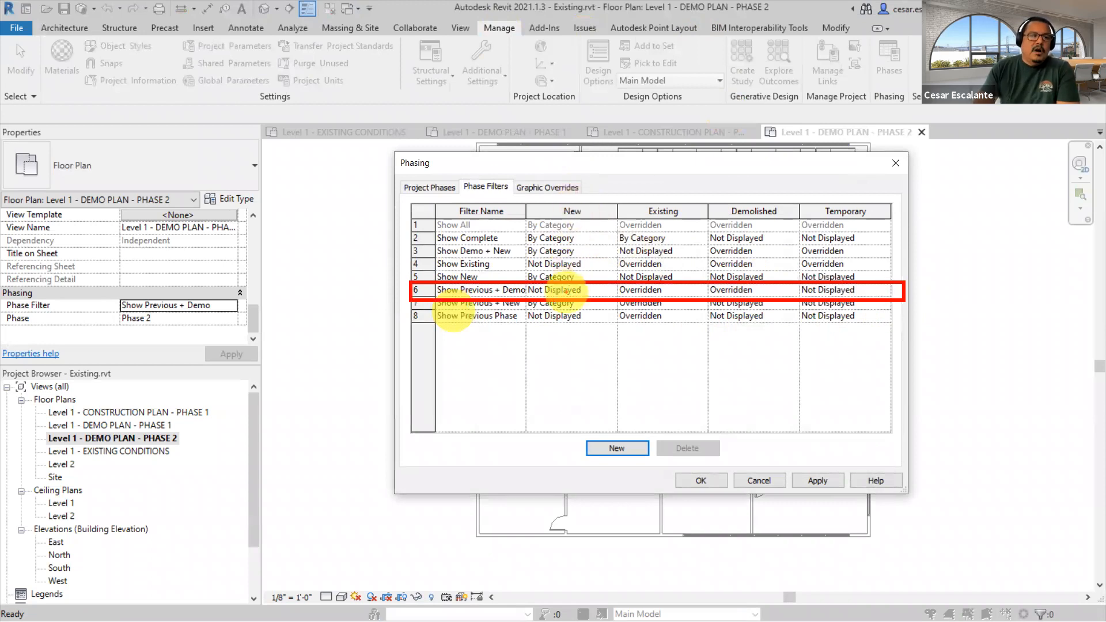
mouse_move(552, 286)
left_mouse_down()
mouse_move(577, 307)
mouse_move(543, 312)
left_mouse_up()
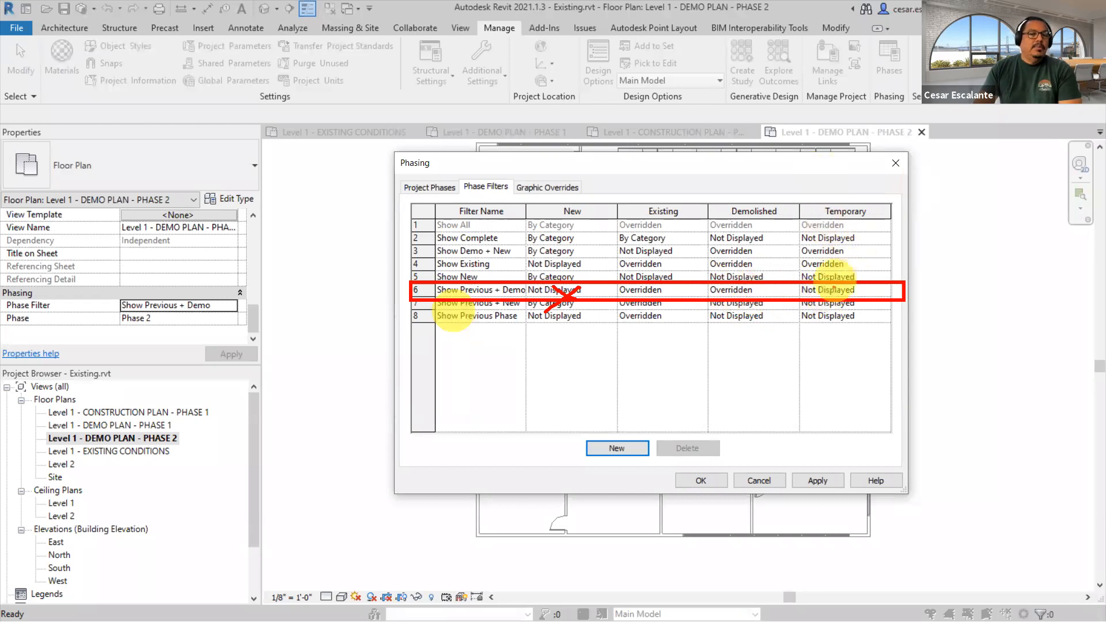
left_click_drag(424, 286, 226, 306)
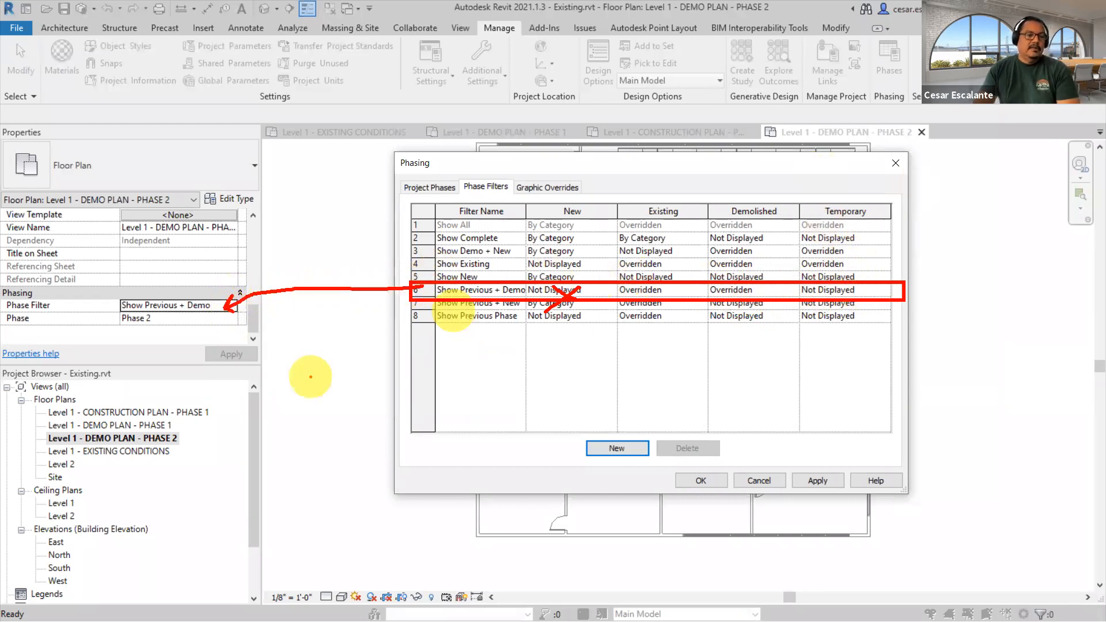
key("Escape")
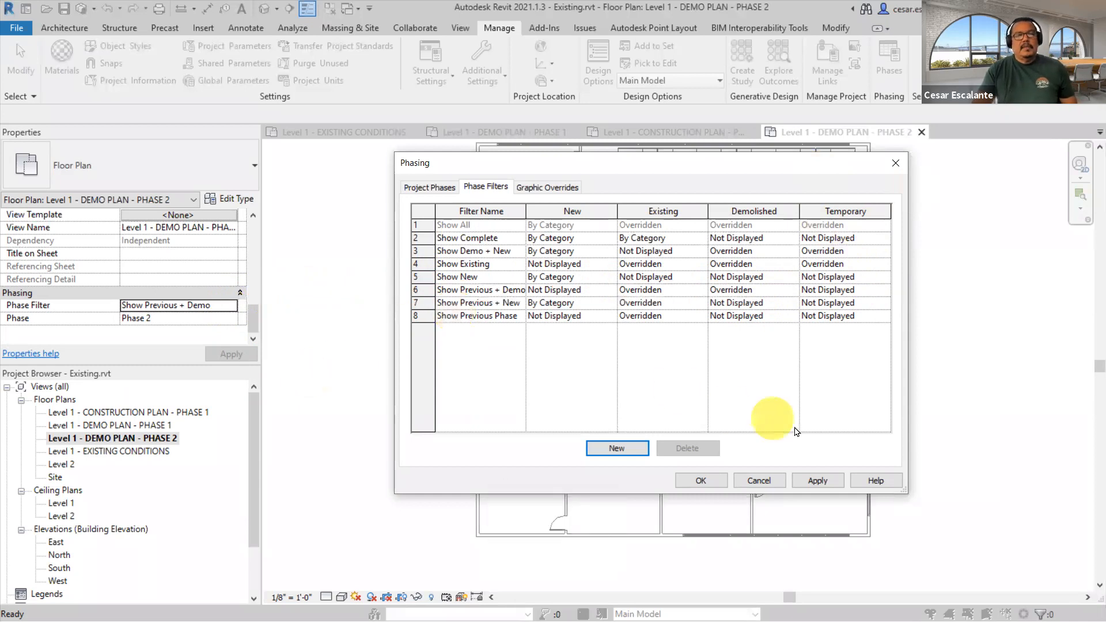
left_click(759, 480)
- Use Demolish to mark the interior walls of the rooms along the southeast exterior wall as demolished in Phase 2
mouse_move(806, 321)
middle_mouse_down()
mouse_move(789, 345)
mouse_move(787, 331)
middle_mouse_up()
scroll(835, 524, "up", 1)
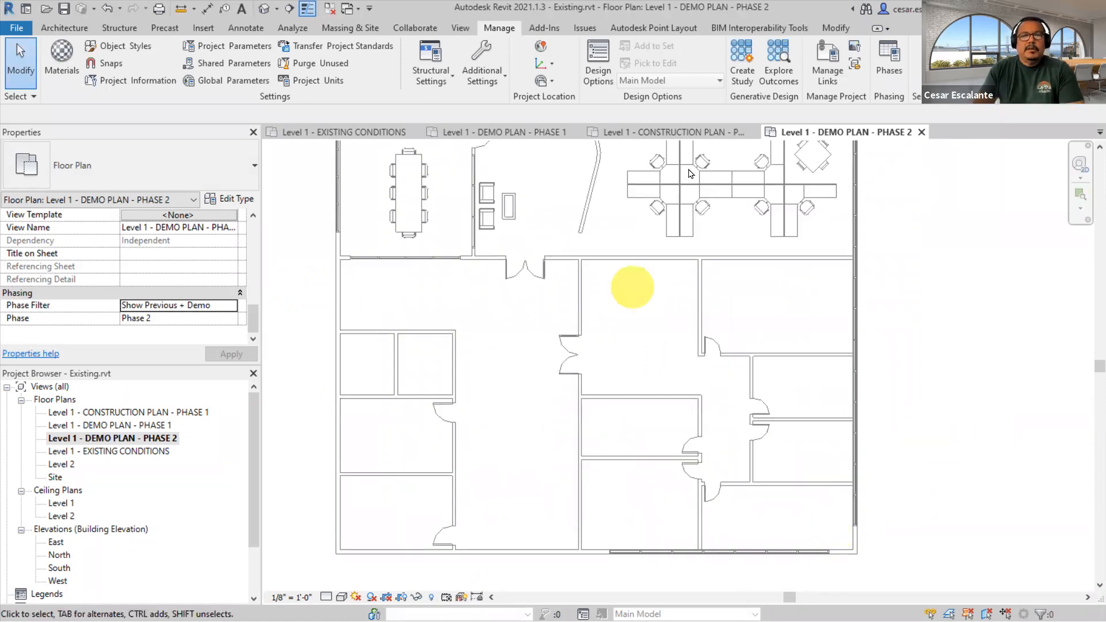
left_click(842, 29)
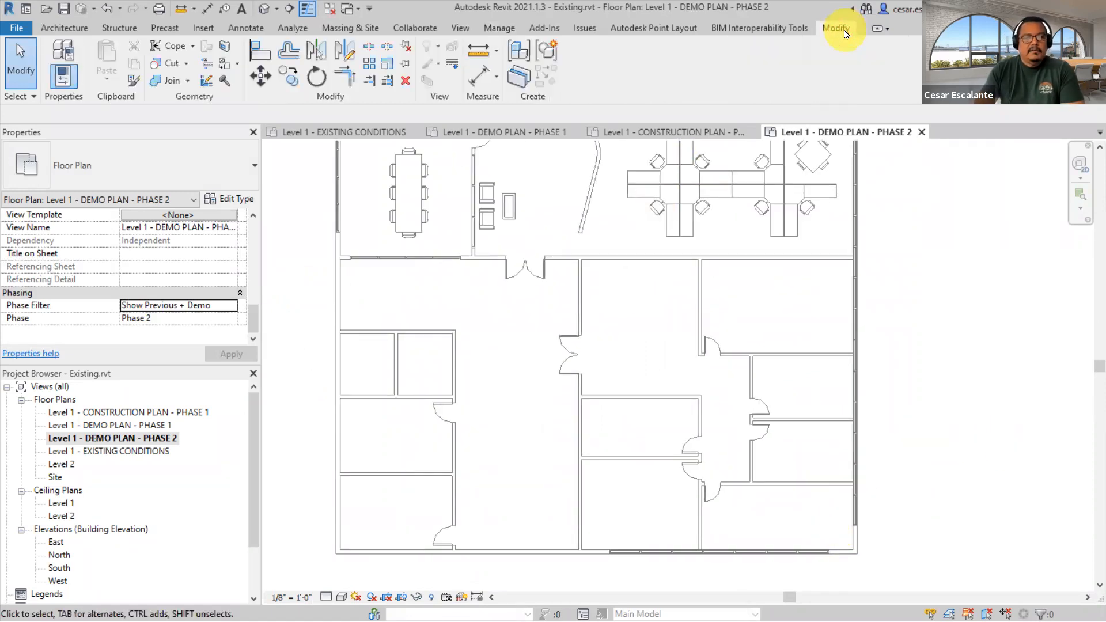
left_click(229, 84)
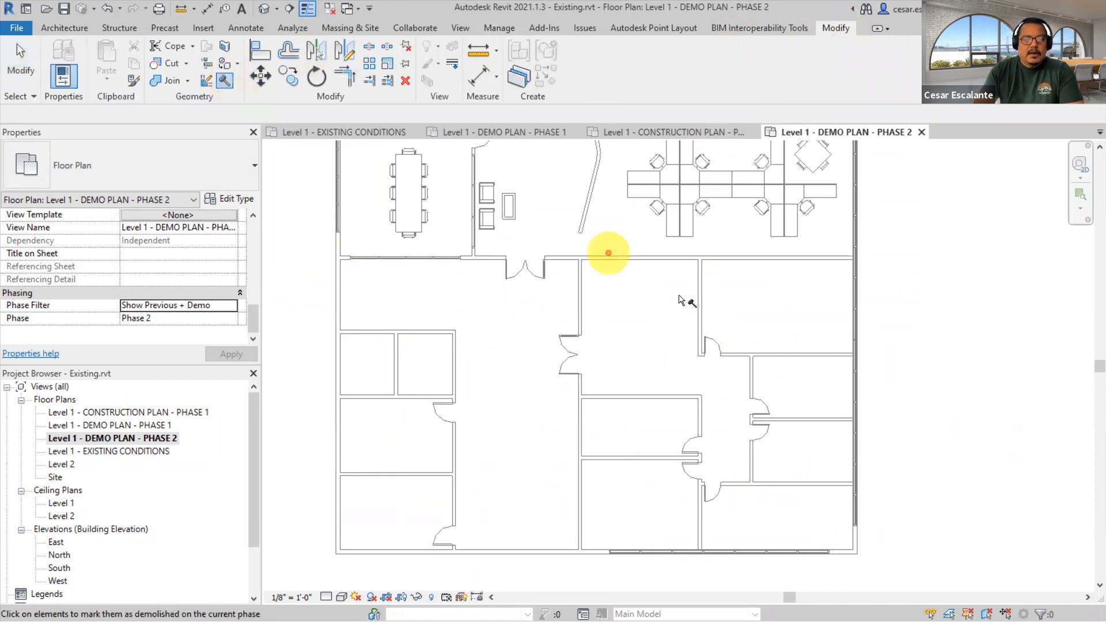
left_click(704, 313)
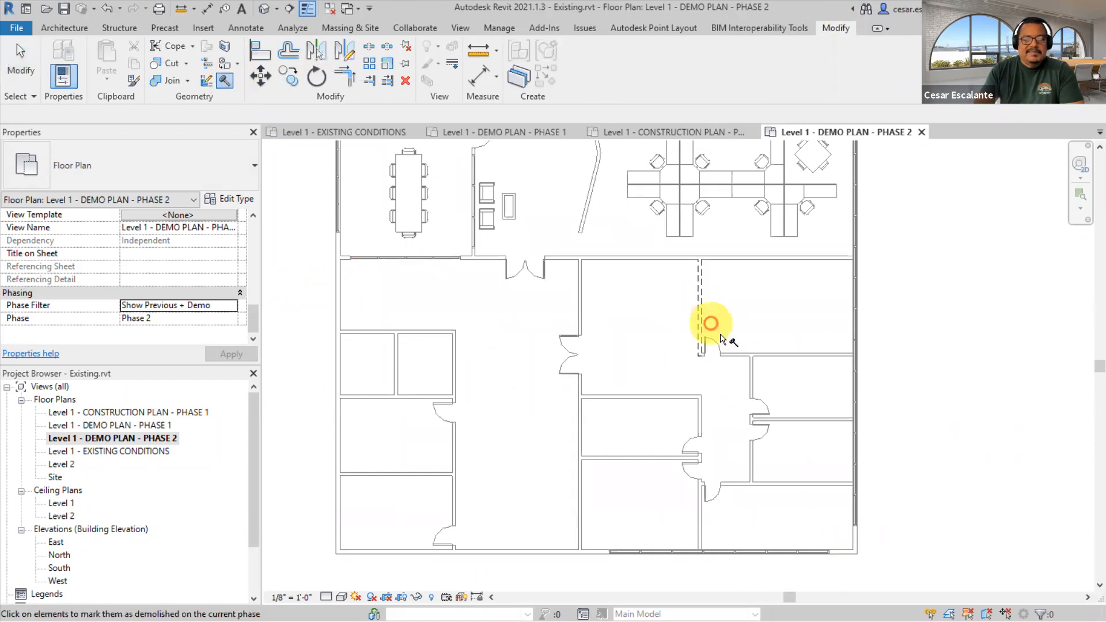
left_click(796, 357)
left_click(753, 375)
left_click(803, 422)
left_click(780, 484)
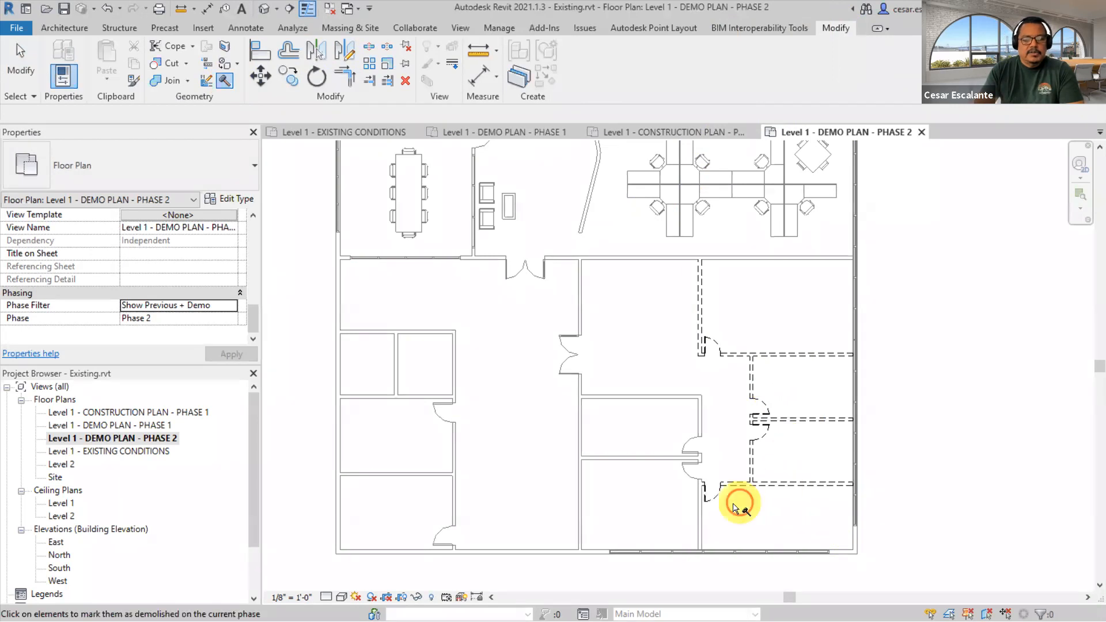
- Demolish the three walls enclosing the two south offices between the central open area and the southeast rooms
left_click(699, 517)
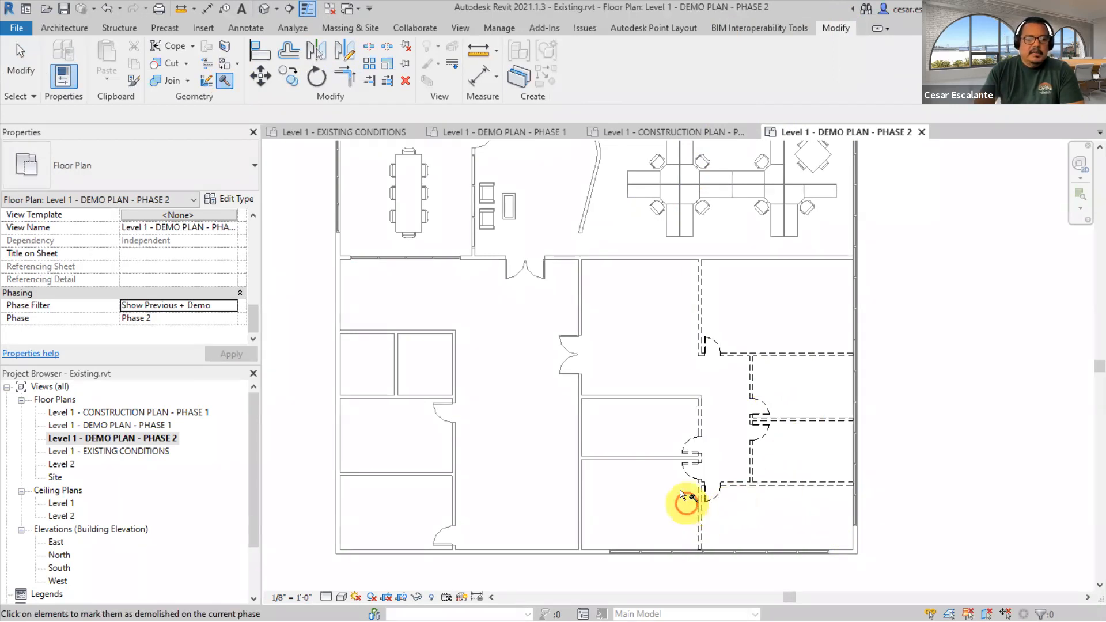
left_click(660, 459)
left_click(646, 397)
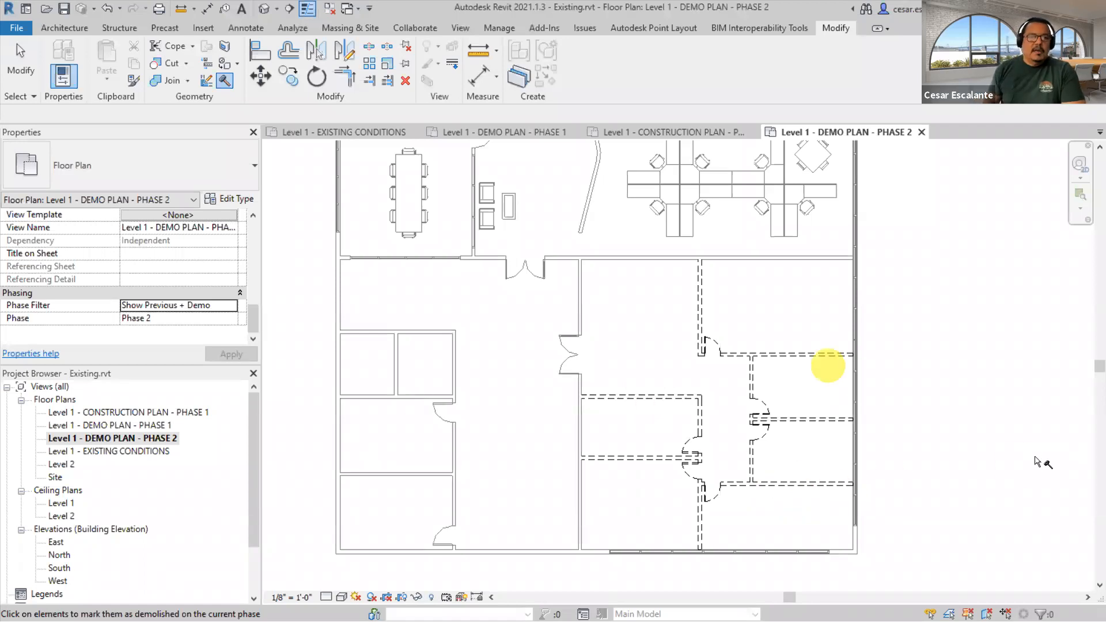
key("Escape")
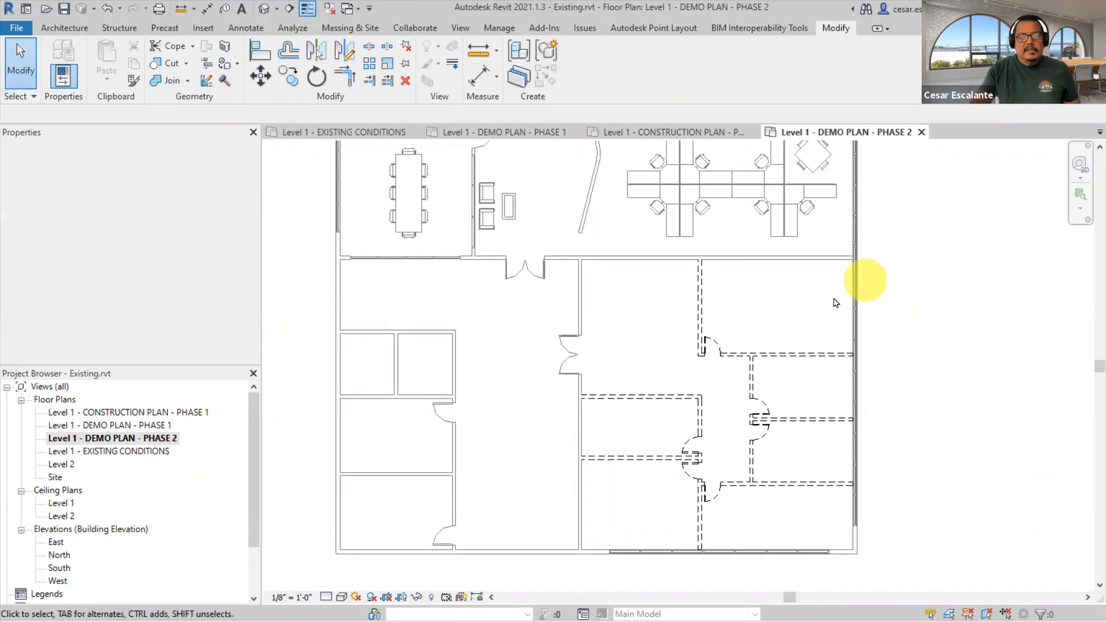
- Check the phase created and phase demolished properties of the northernmost demolished vertical wall
left_click(701, 316)
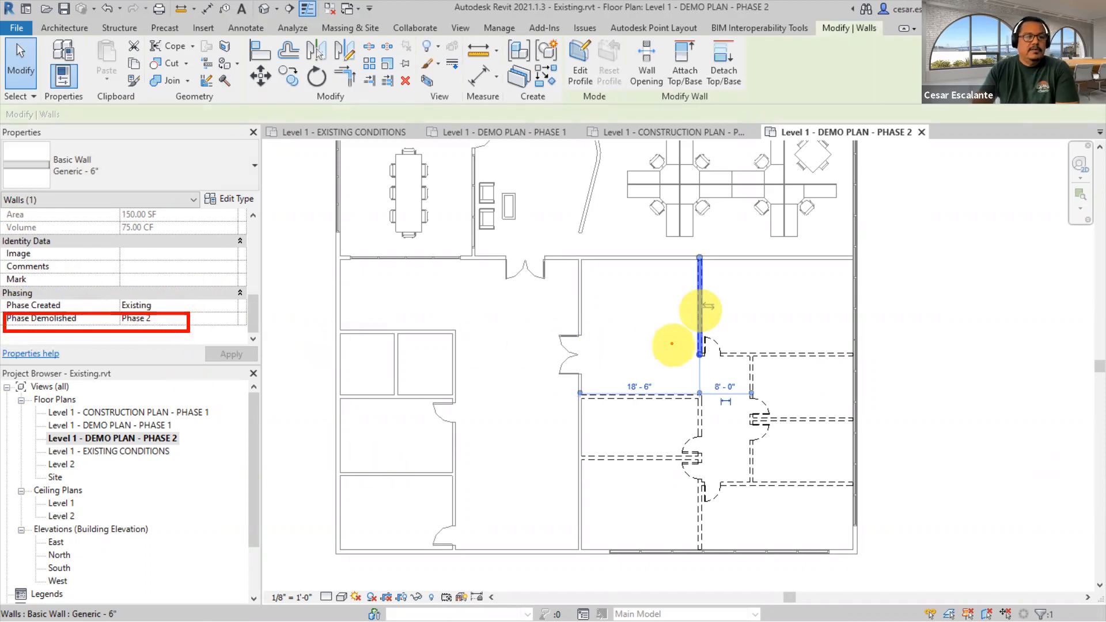
left_click_drag(446, 298, 496, 297)
mouse_move(541, 260)
left_mouse_down()
mouse_move(531, 258)
mouse_move(548, 326)
left_mouse_up()
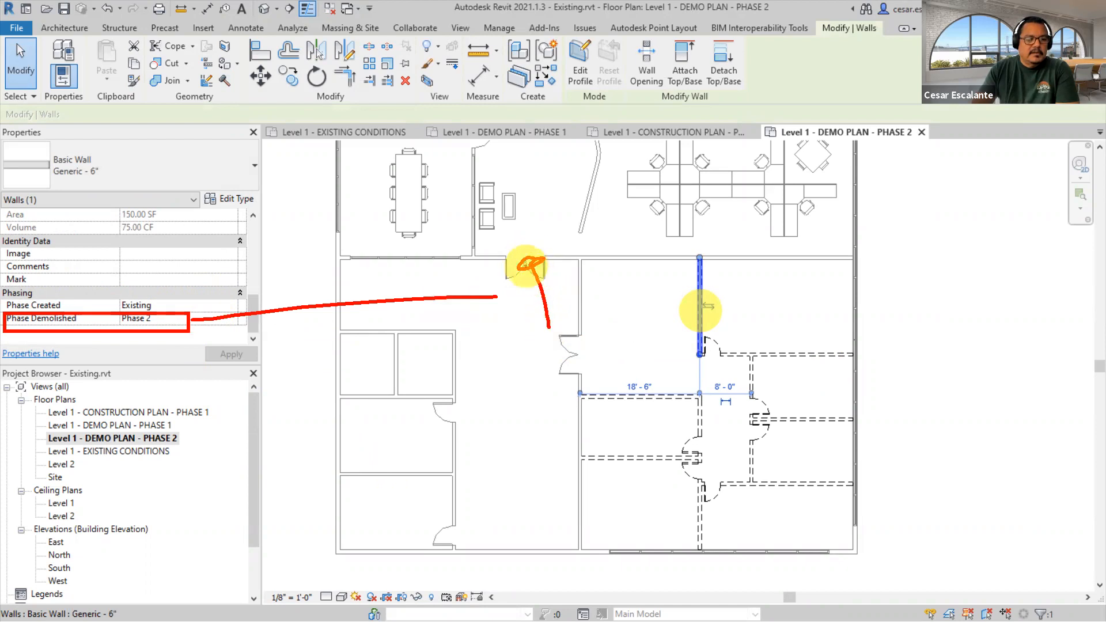
mouse_move(516, 261)
left_mouse_down()
mouse_move(547, 243)
mouse_move(519, 259)
mouse_move(512, 288)
left_mouse_up()
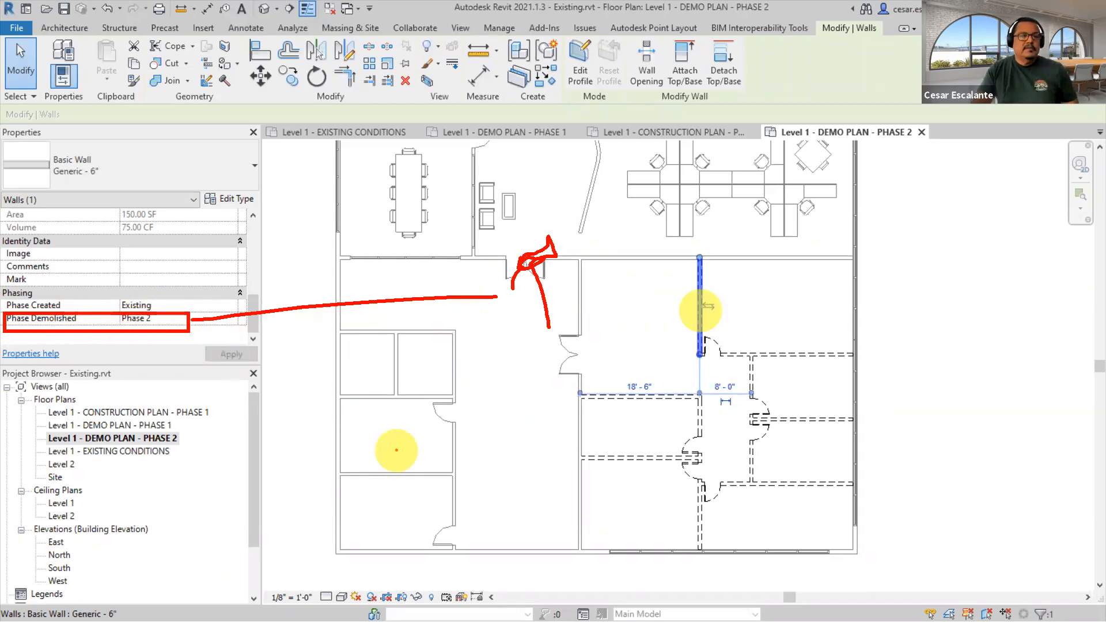
key("XF86AudioRaiseVolume")
left_click(396, 450)
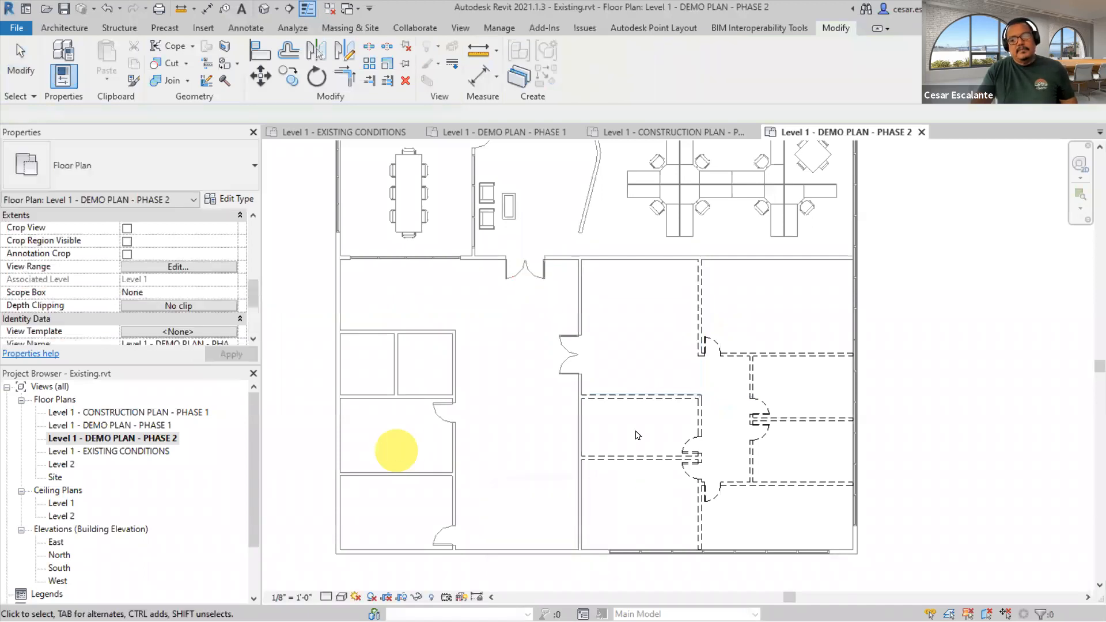
- Duplicate the Level 1 - DEMO PLAN - PHASE 2 floor plan view without detailing
scroll(947, 430, "down", 1)
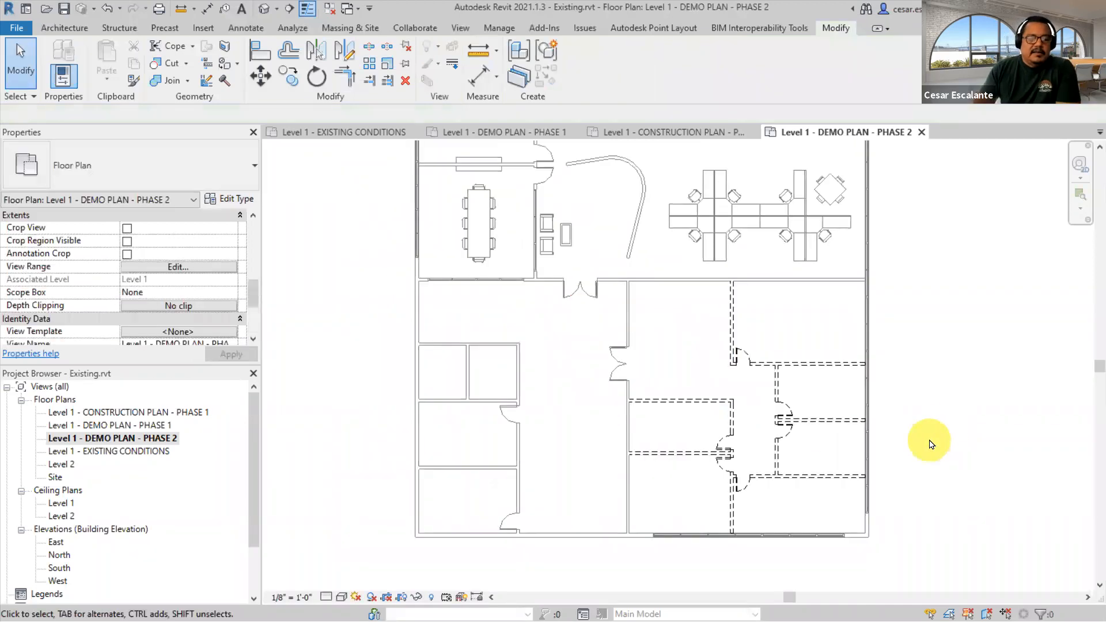
scroll(930, 445, "up", 1)
scroll(928, 445, "down", 1)
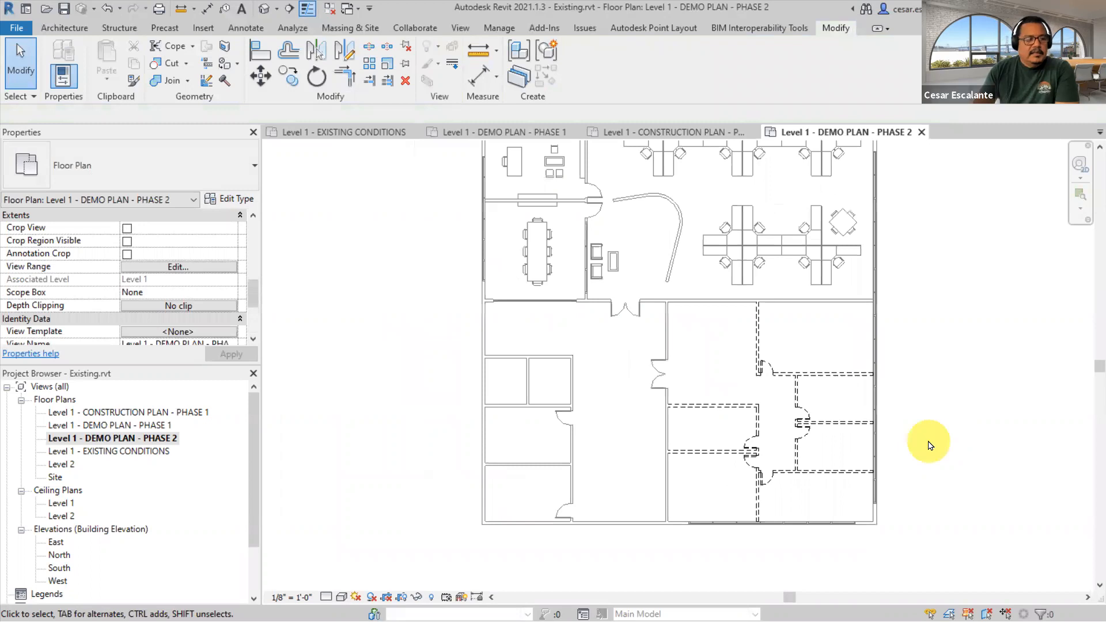
middle_click_drag(956, 392, 938, 427)
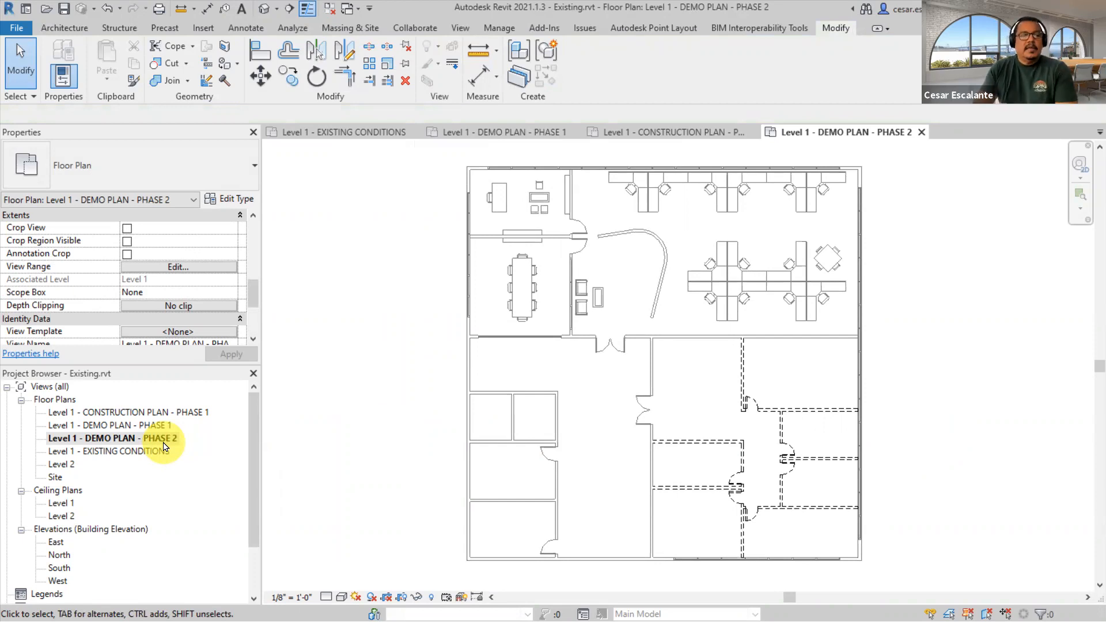
right_click(164, 439)
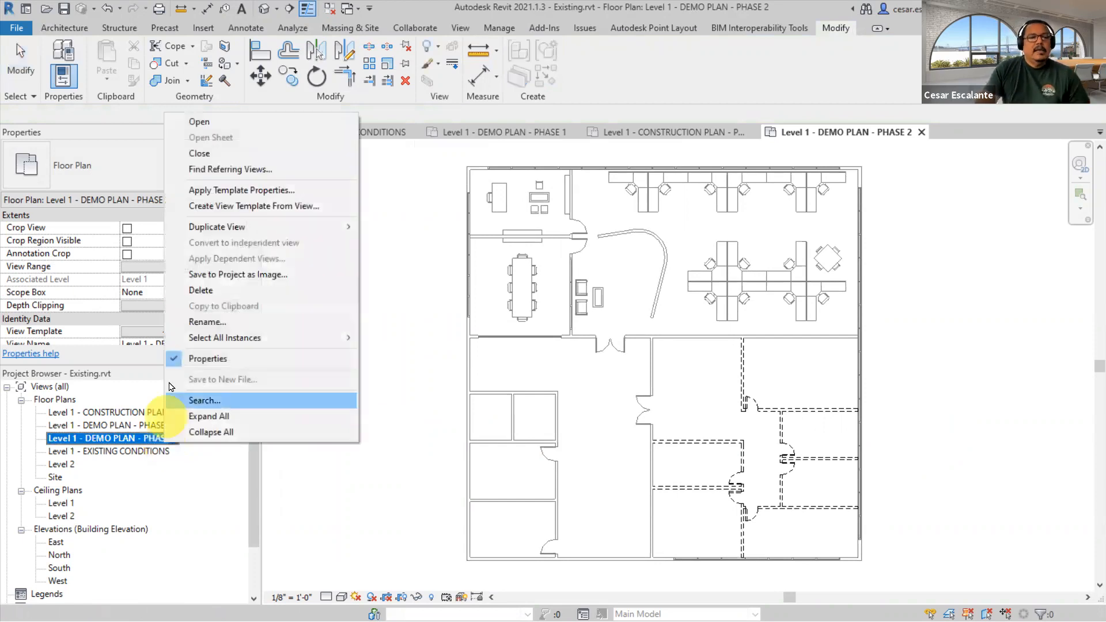
mouse_move(261, 232)
left_click(424, 226)
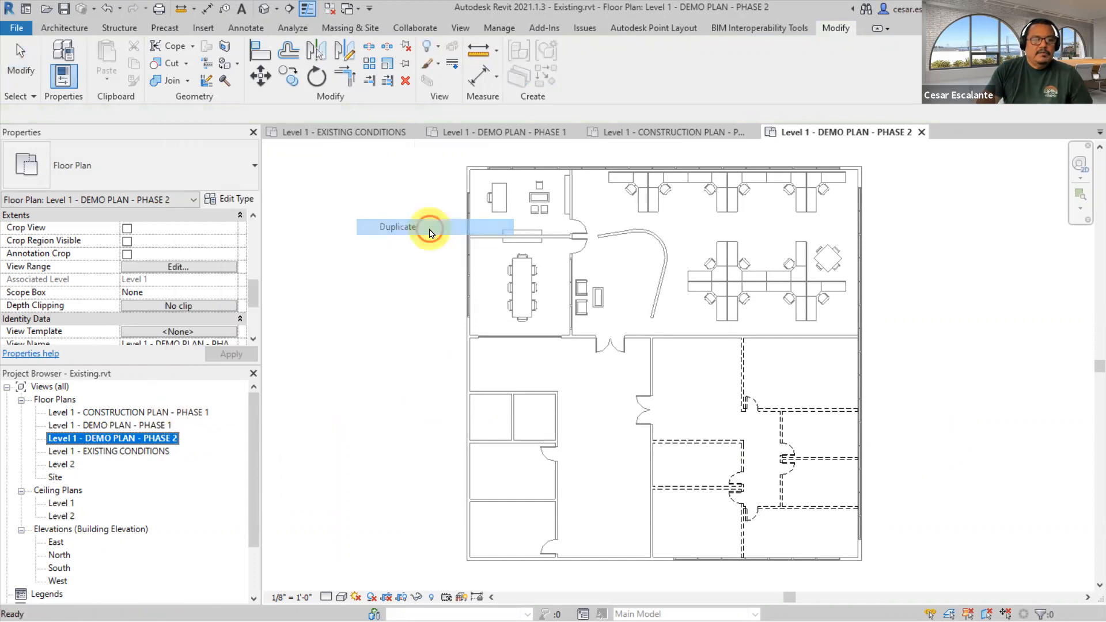
- Create a second copy of the Level 1 - DEMO PLAN - PHASE 2 floor plan view, without detailing
left_click(151, 438)
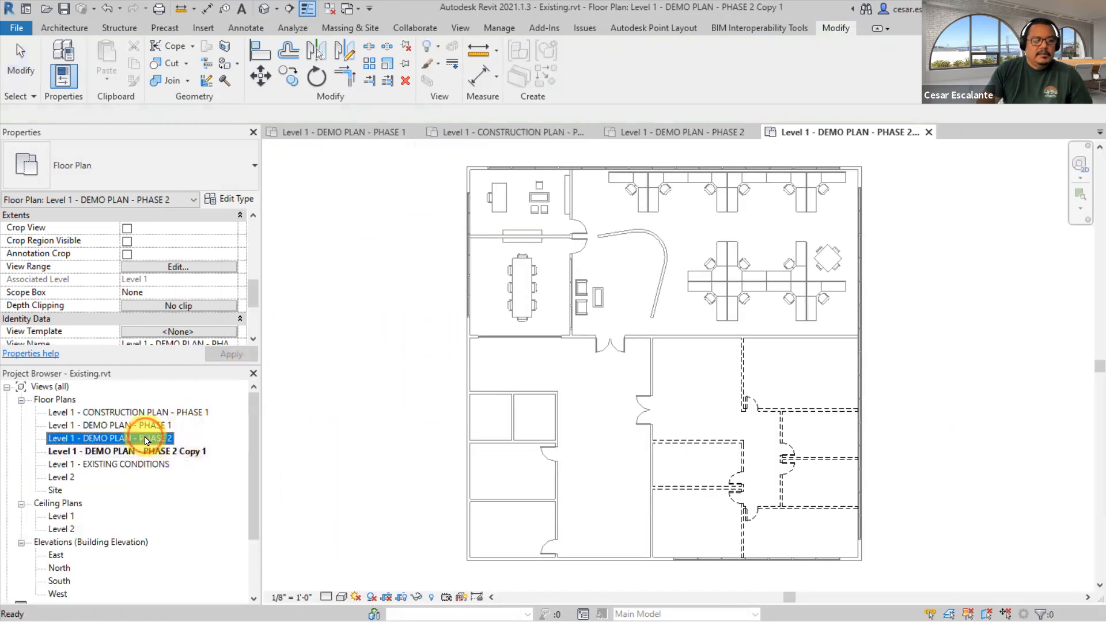
right_click(151, 437)
mouse_move(222, 219)
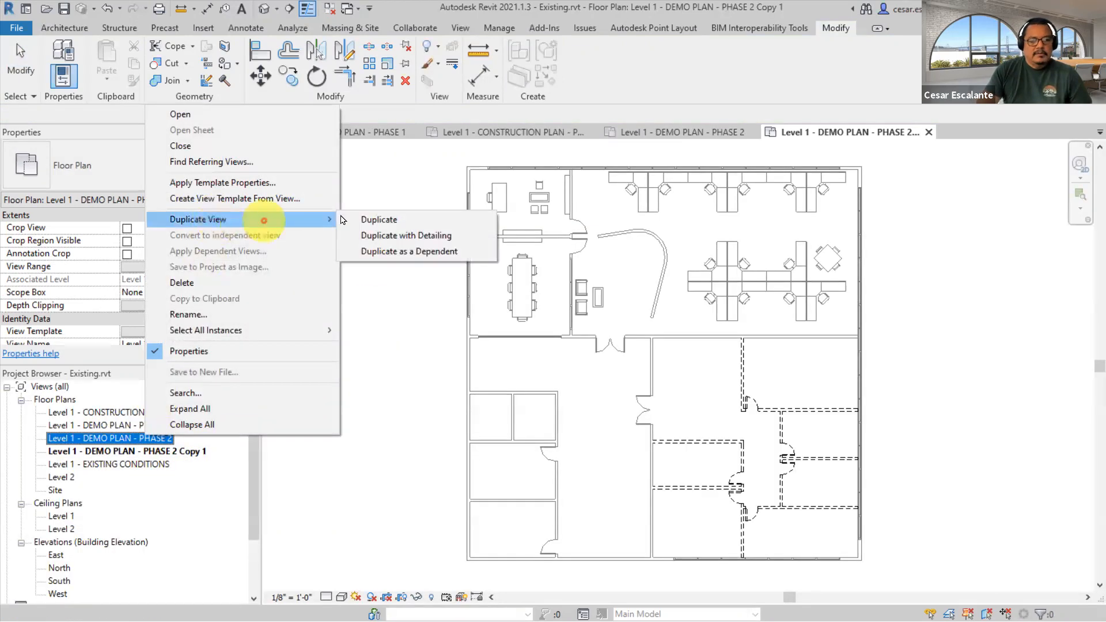
left_click(387, 223)
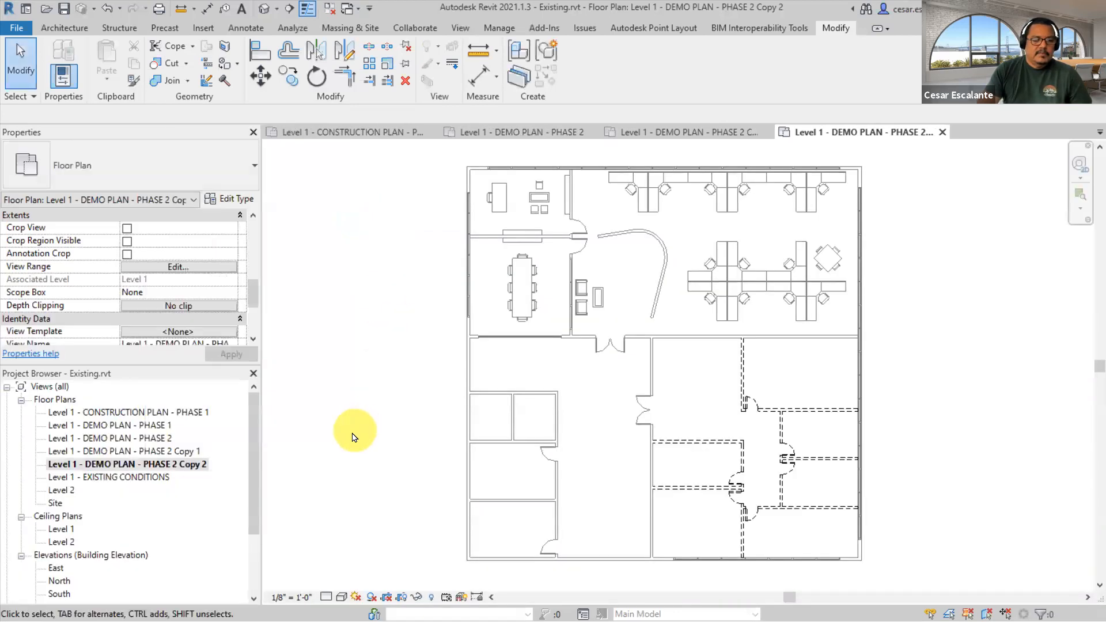
- Rename the first copy of the Phase 2 demo plan view as "Level 1 - CONSTRUCTION PLAN - PHASE 2 - OPTION 1"
left_click(185, 452)
right_click(184, 452)
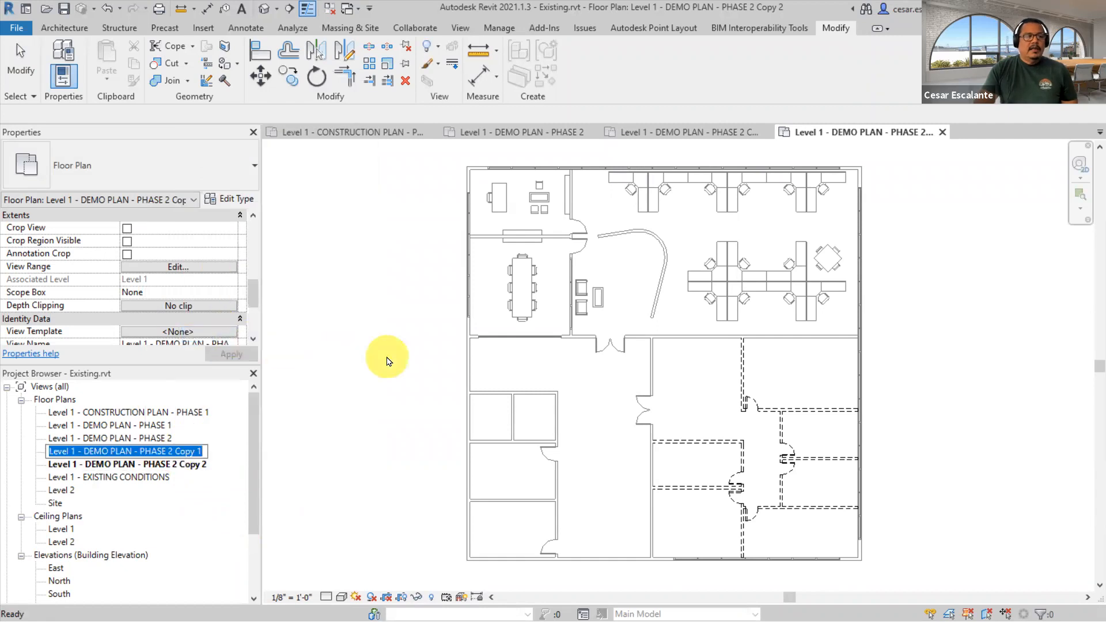
left_click(82, 451)
left_click_drag(82, 450, 239, 447)
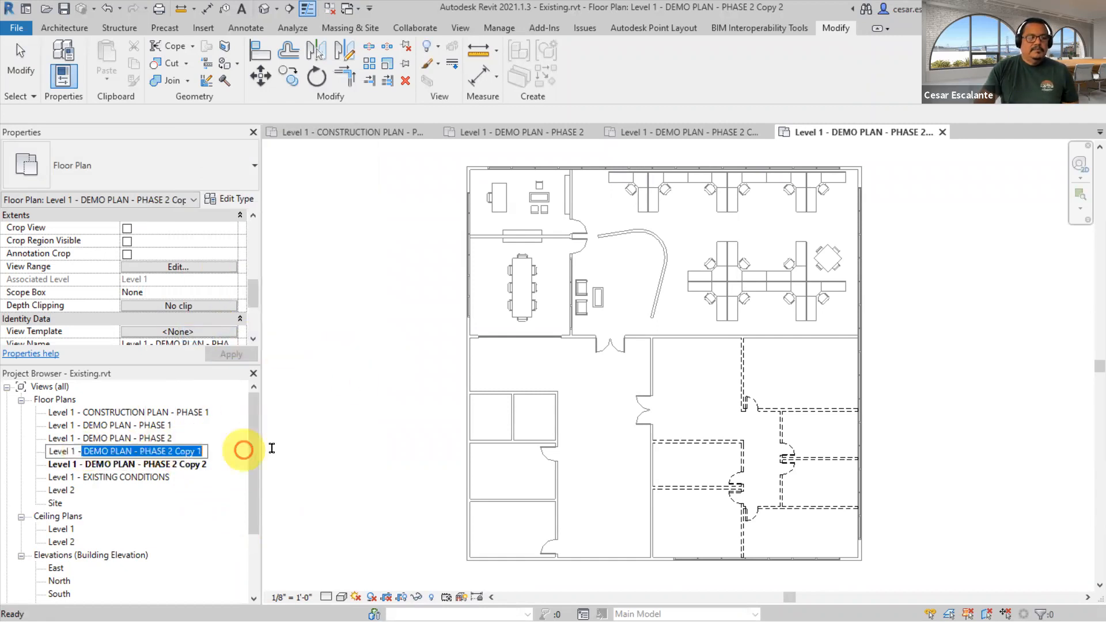
type("M")
key("BackSpace")
key("BackSpace")
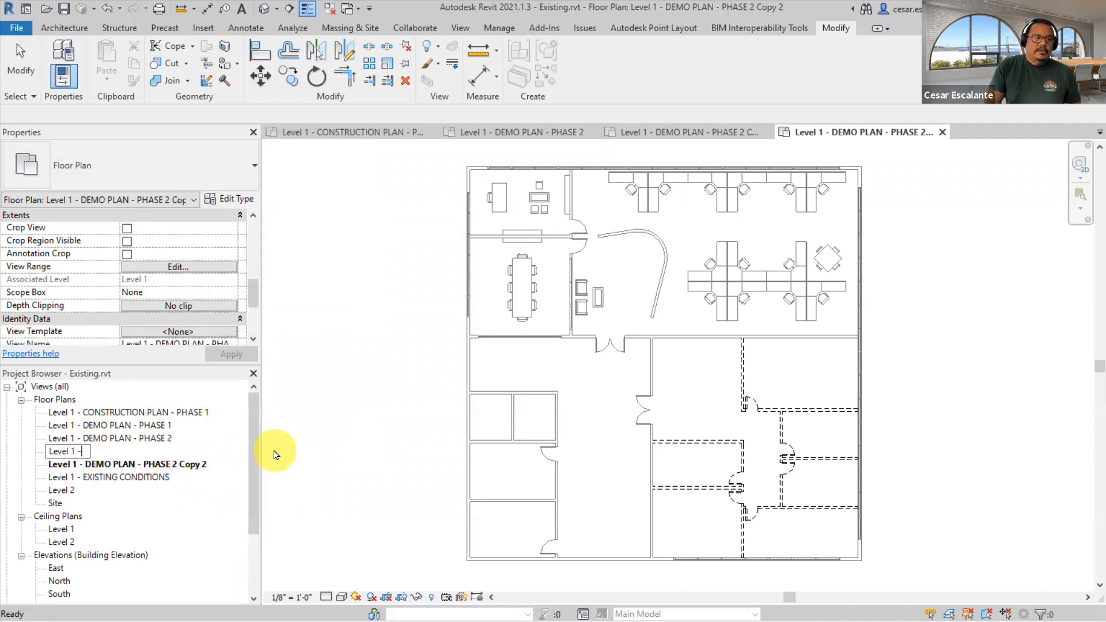
type("CONSTRUC")
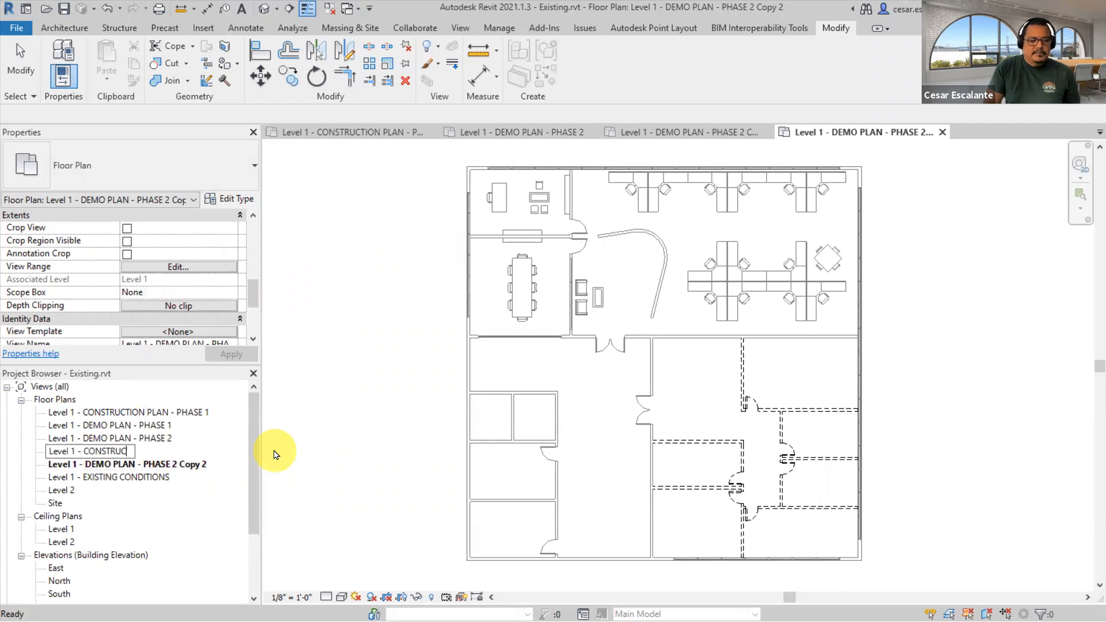
type("TION PLAN - PHASE 2")
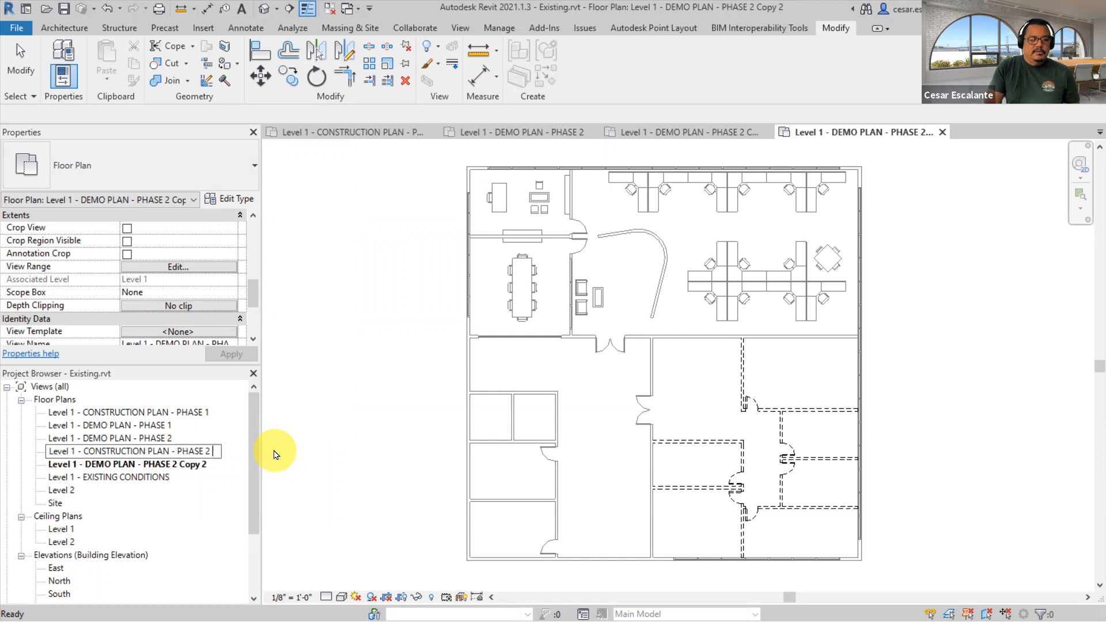
type(" - OPTION 1")
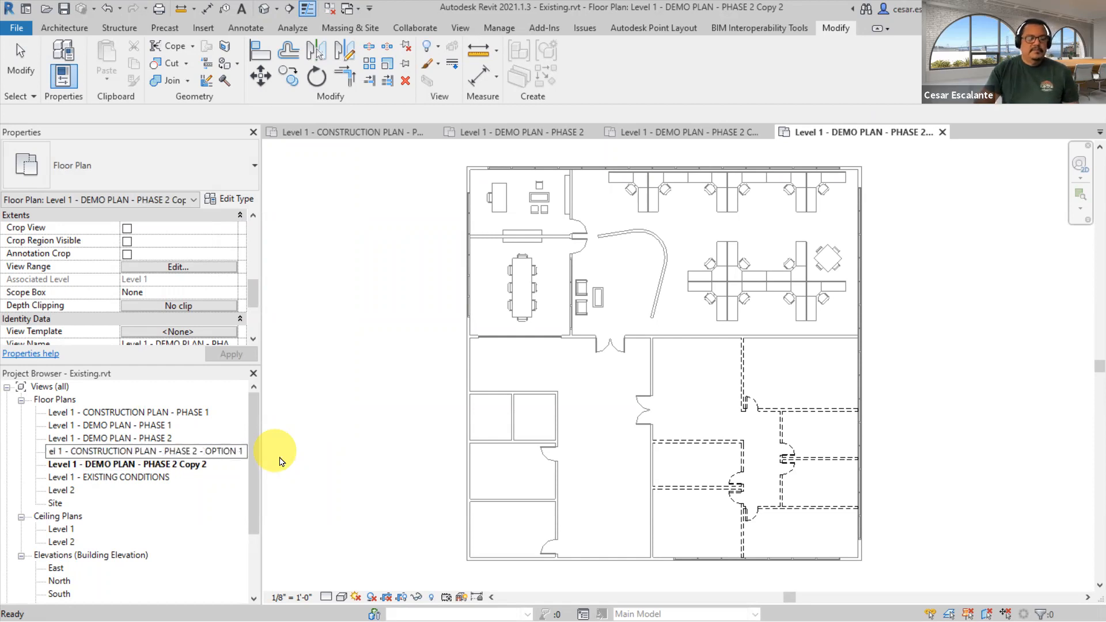
key("Return")
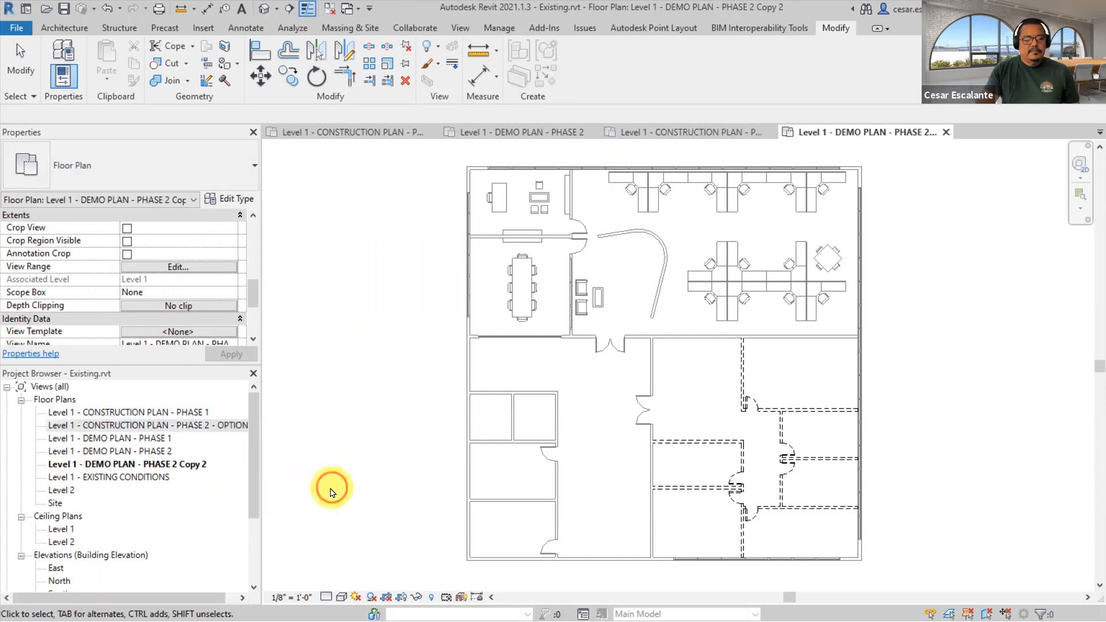
- Rename the second copy of the Phase 2 demo plan view as "Level 1 - CONSTRUCTION PLAN - PHASE 2 - OPTION B" and widen the view list to show full names
right_click(139, 464)
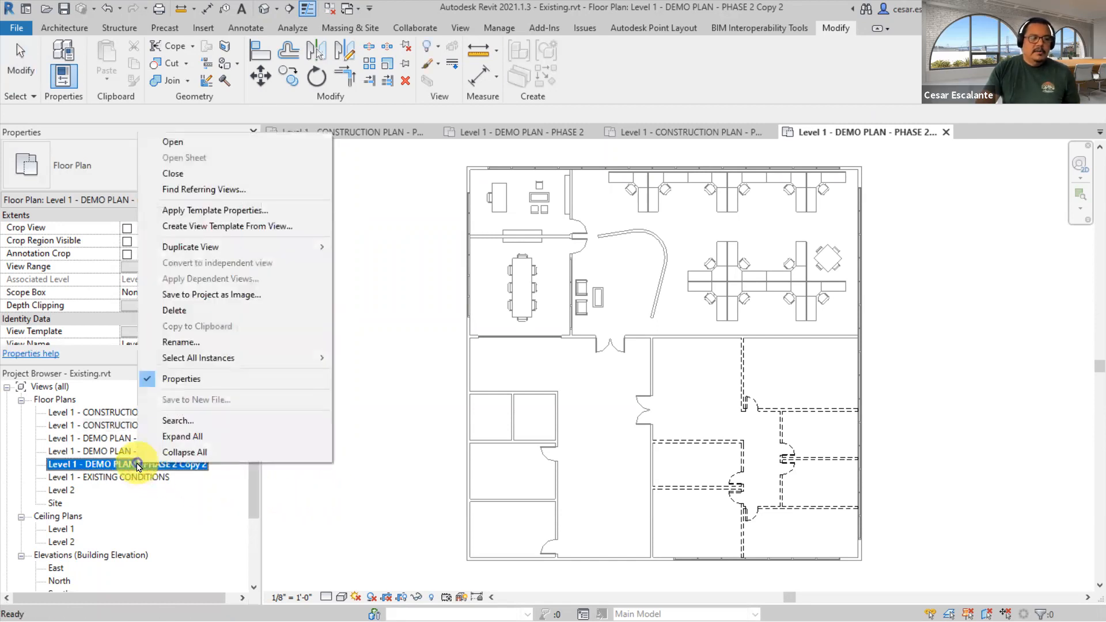
left_click(190, 342)
left_click_drag(83, 464, 240, 469)
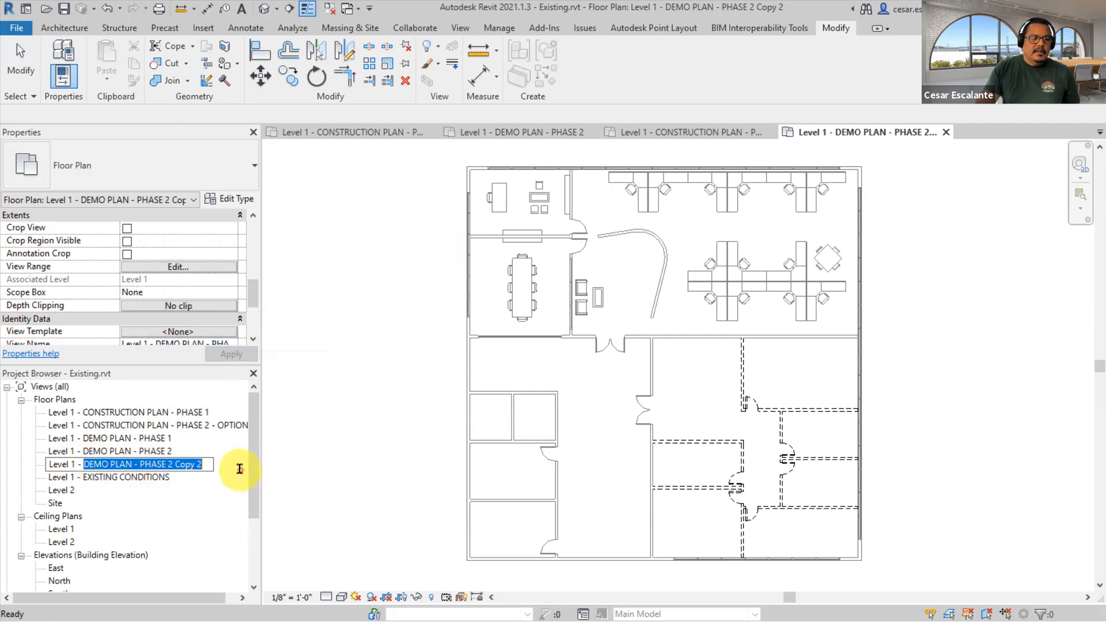
type("CONST")
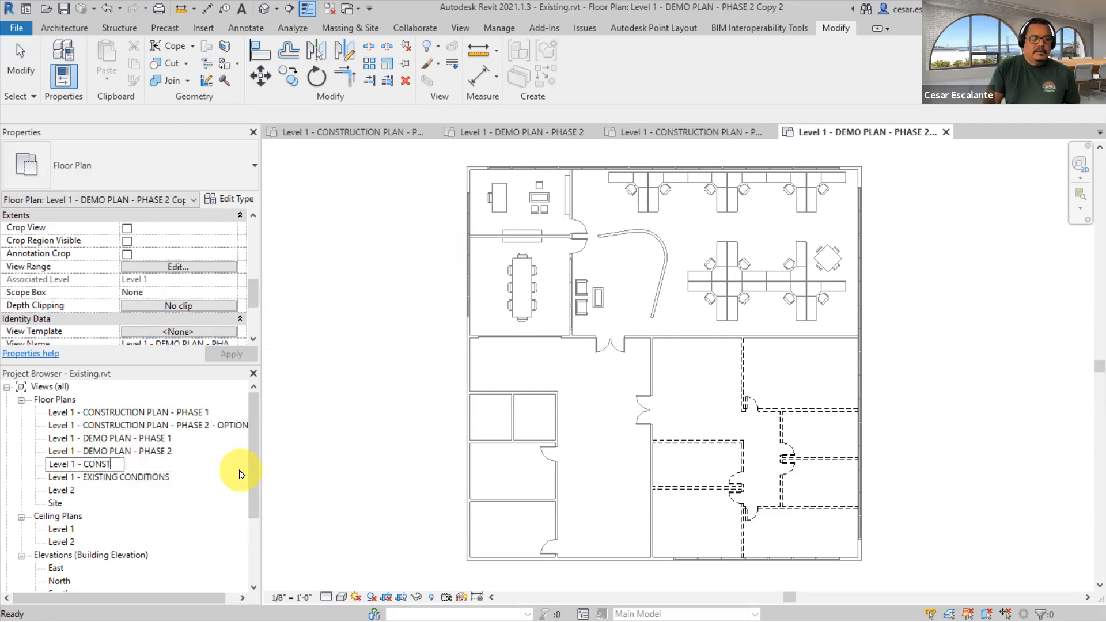
type("RUCTION PLAN - PHASE 2")
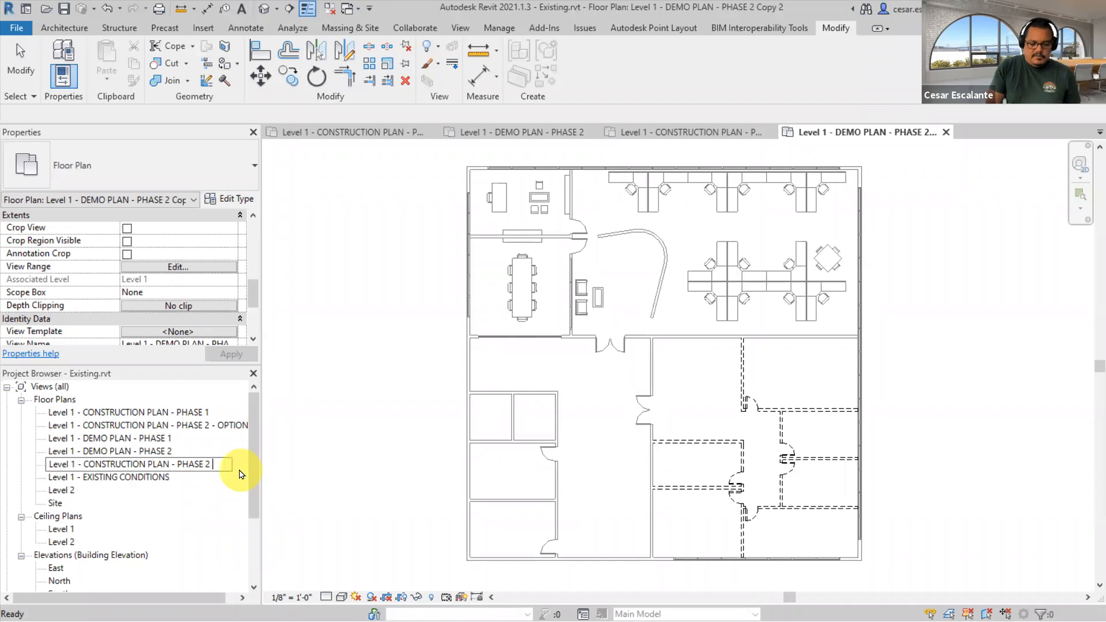
type(" - OP")
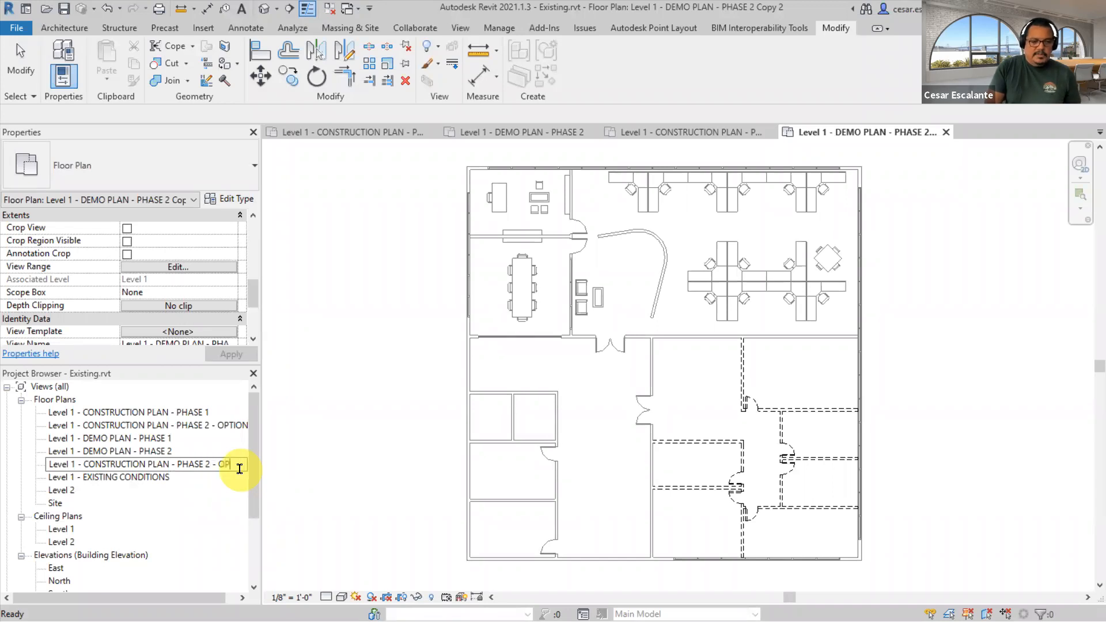
type("TION B")
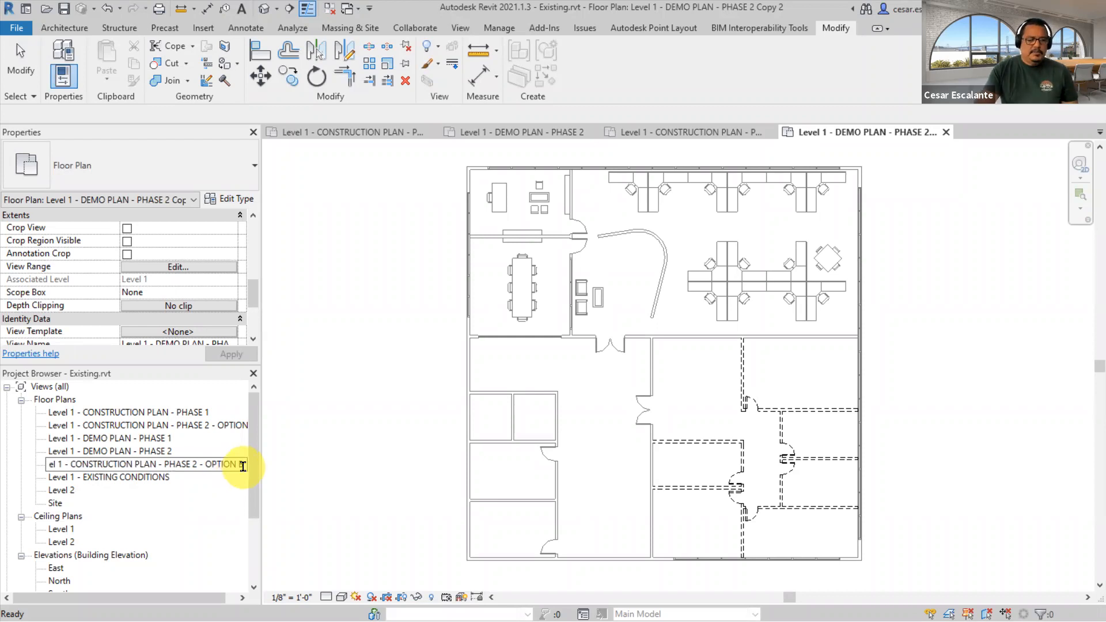
left_click(341, 469)
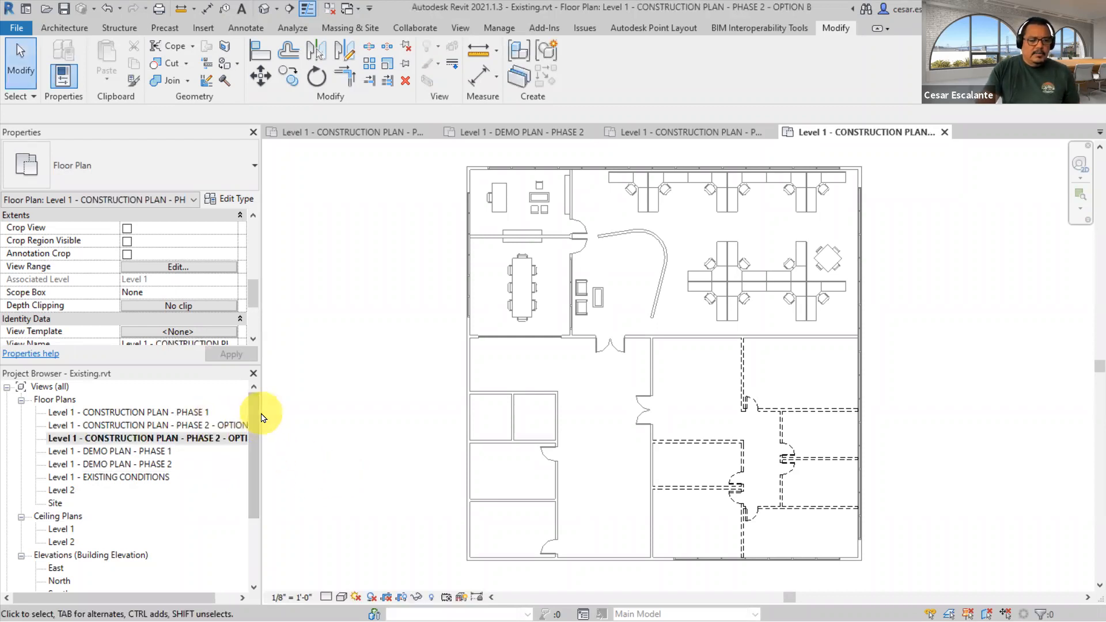
left_click_drag(260, 413, 309, 417)
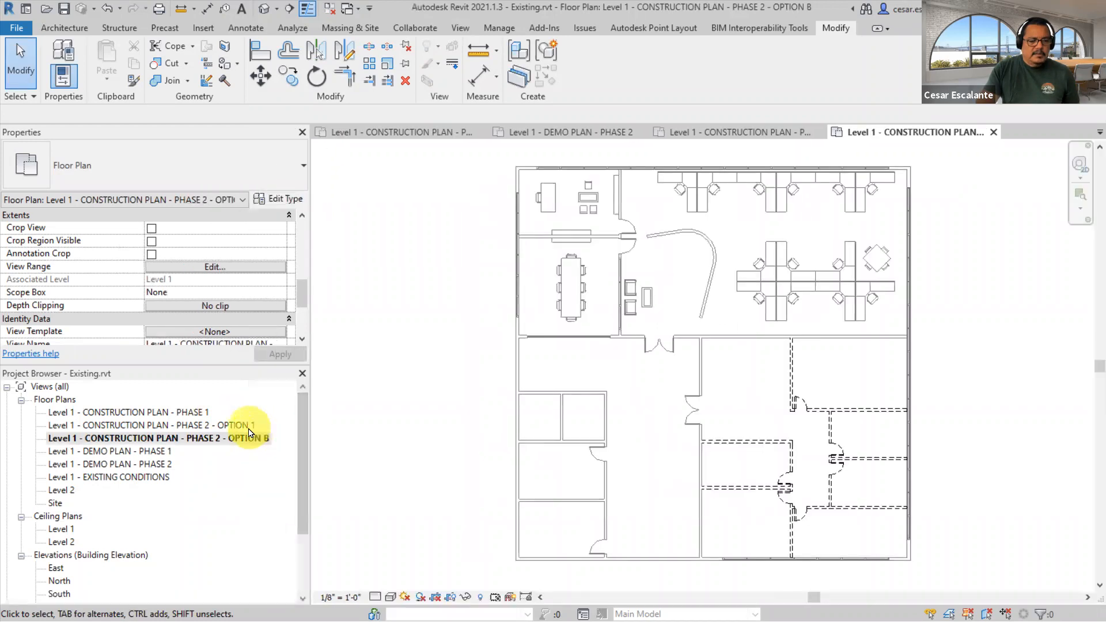
- Change the ending of the Phase 2 construction plan's Option 1 view name to "OPTION a"
right_click(249, 432)
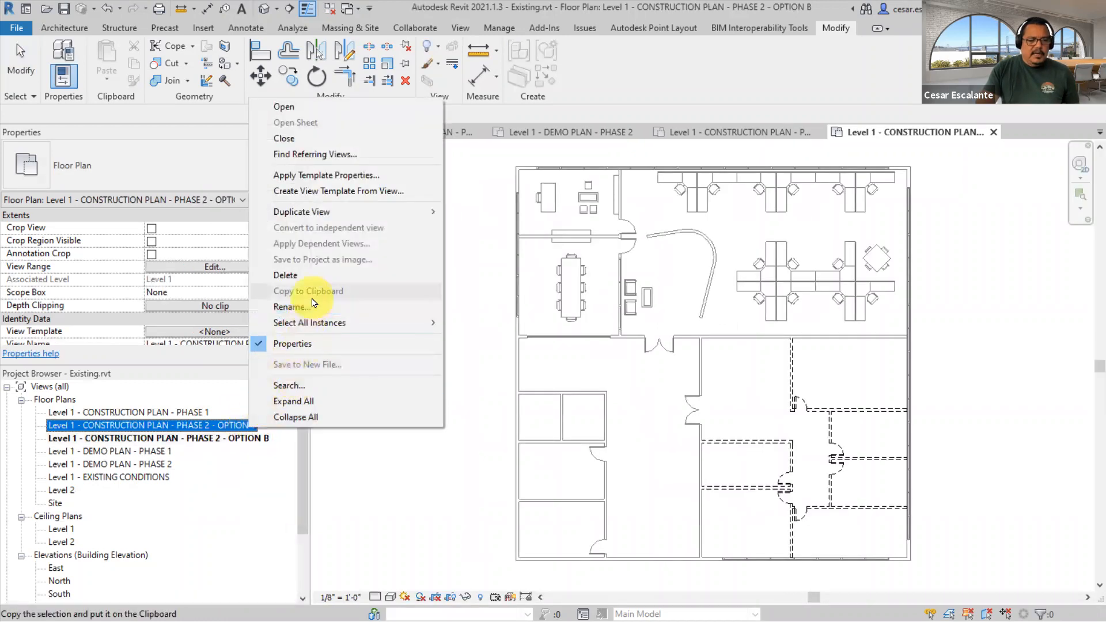
left_click(304, 308)
left_click(261, 425)
key("BackSpace")
type("a")
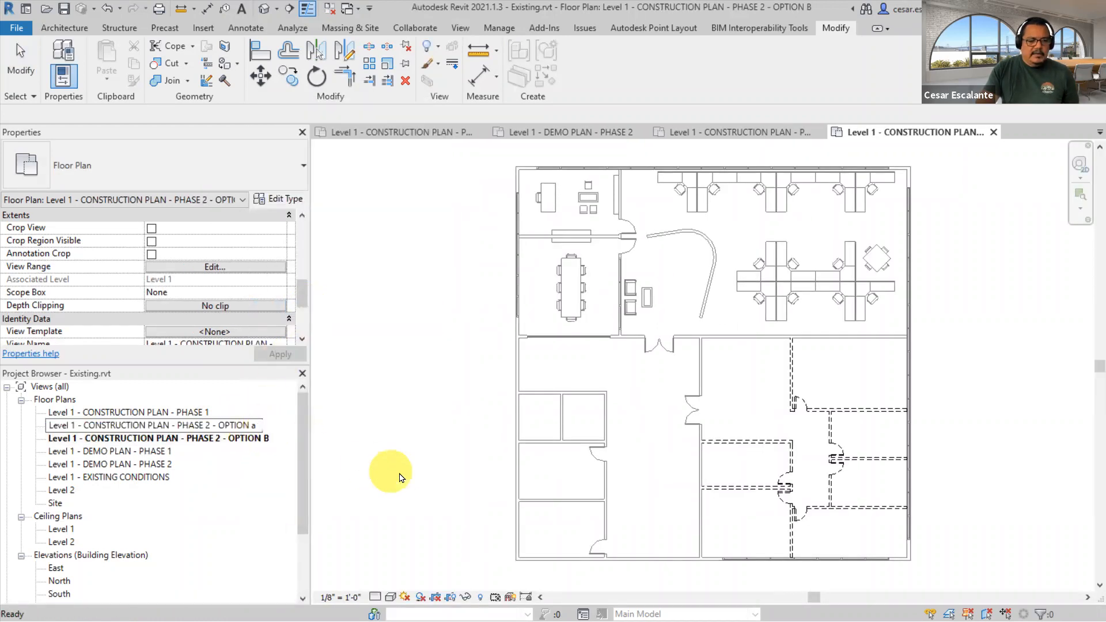
left_click(382, 479)
- Rename the other Phase 2 construction plan view as "Level 1 - CONSTRUCTION PLAN - PHASE 2 - OPTION A", with a capital A
right_click(252, 425)
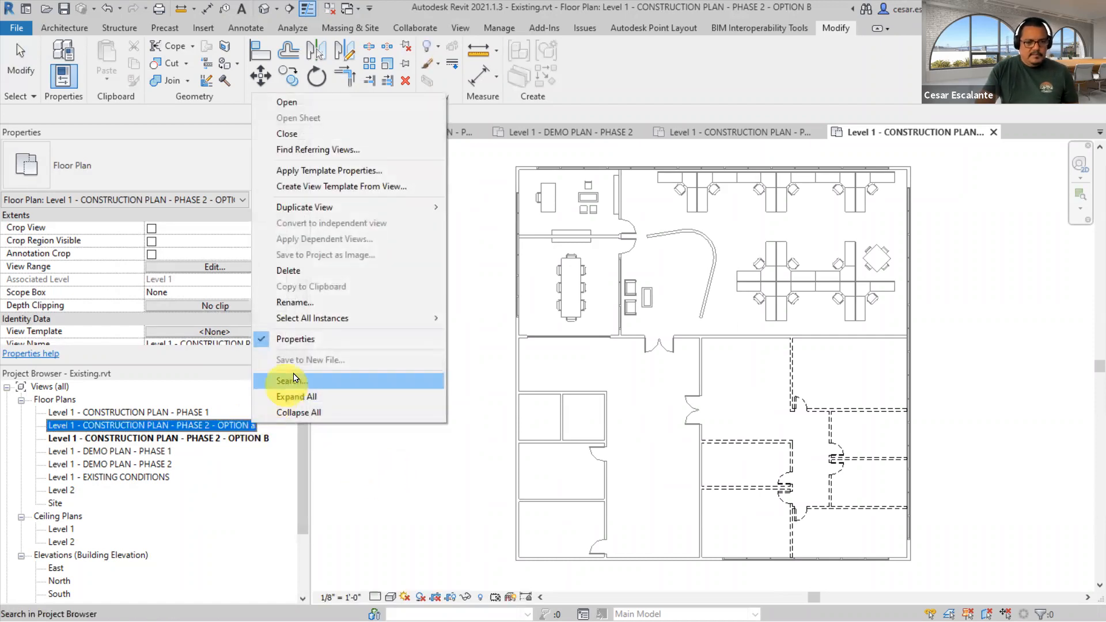
left_click(306, 309)
double_click(252, 425)
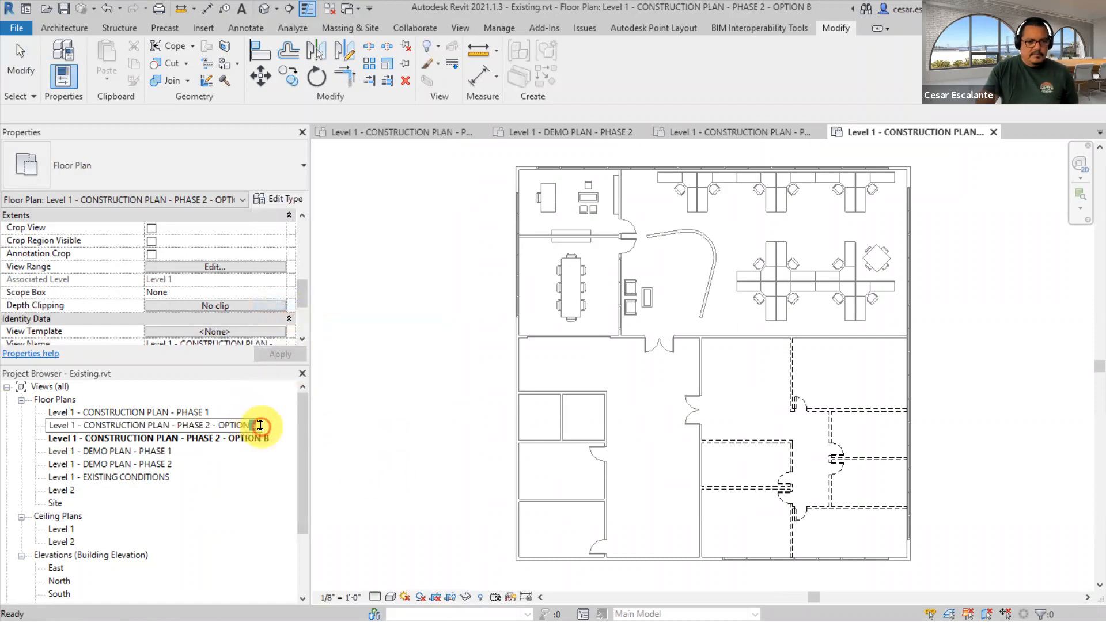
key("BackSpace")
type("a")
key("BackSpace")
type("A")
left_click(384, 483)
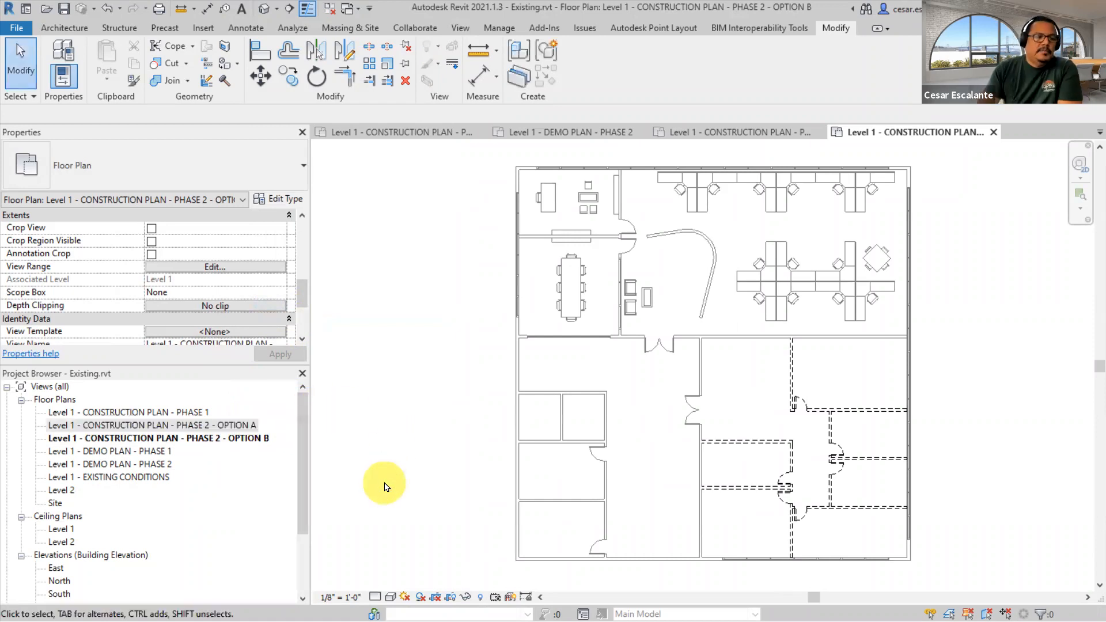
- Open the Phase 2 Option A construction plan view and set its phase filter to Show Previous + New
double_click(248, 427)
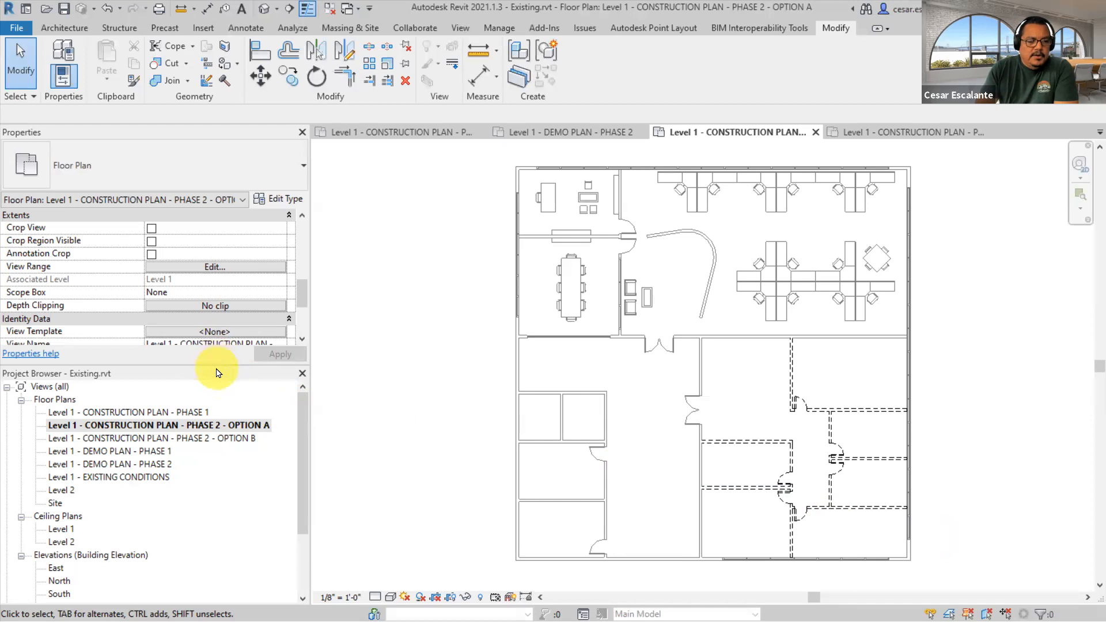
left_click_drag(216, 365, 217, 439)
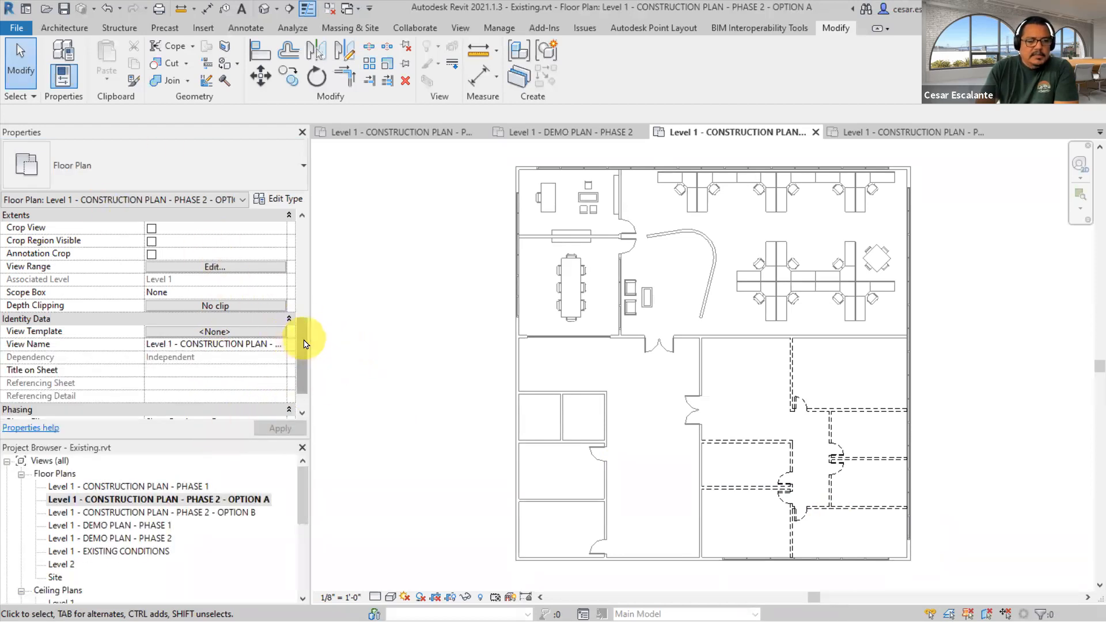
left_click_drag(301, 333, 295, 409)
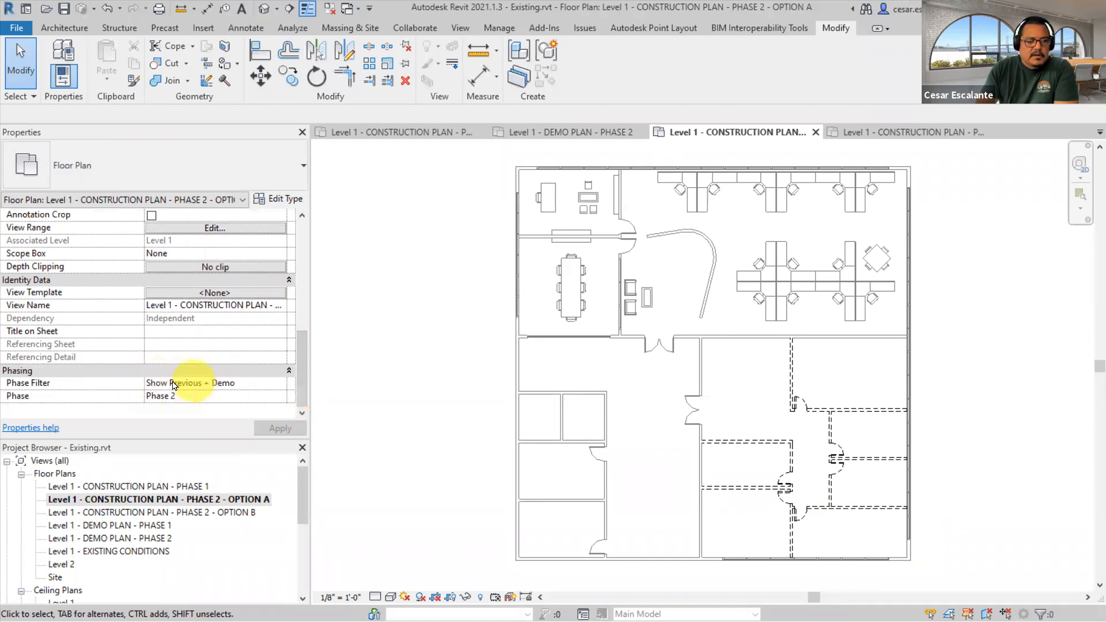
left_click(275, 387)
left_click(280, 383)
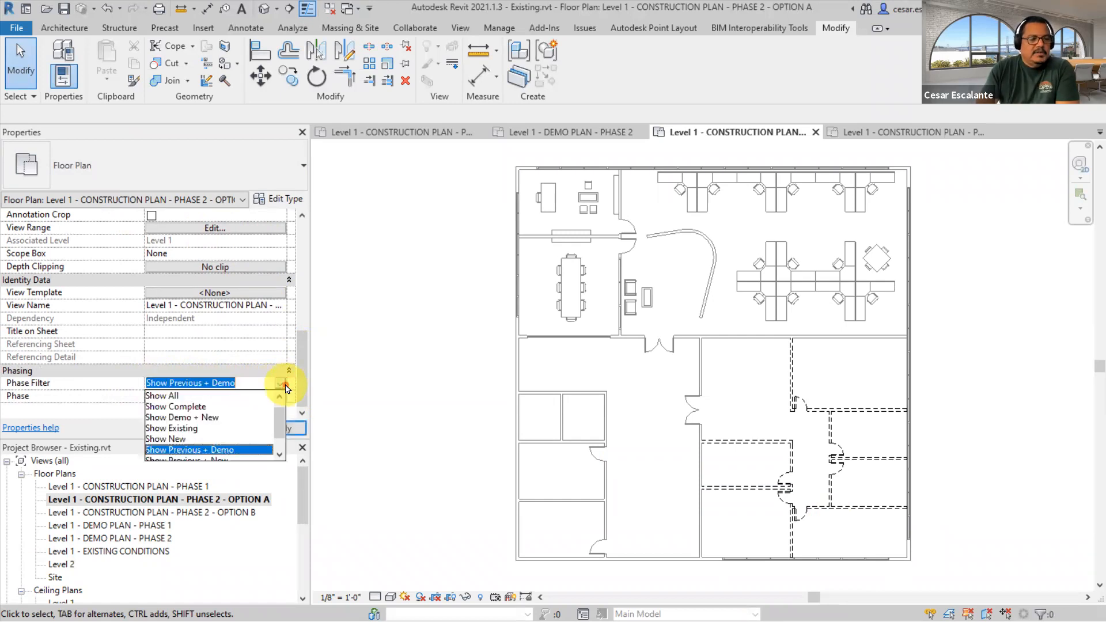
left_click_drag(282, 428, 283, 441)
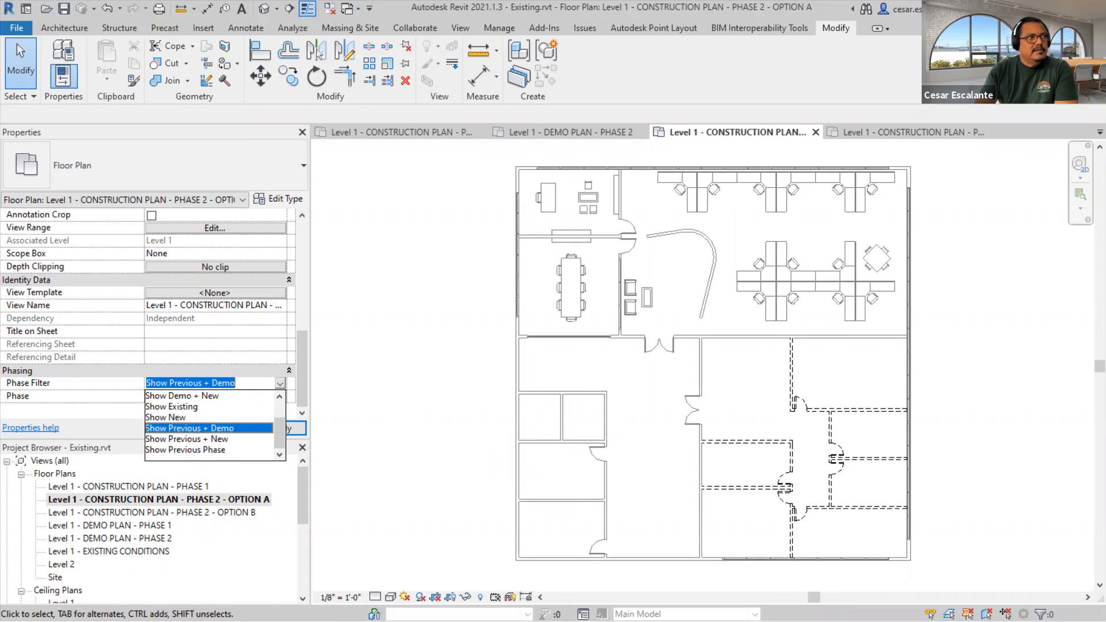
key("Escape")
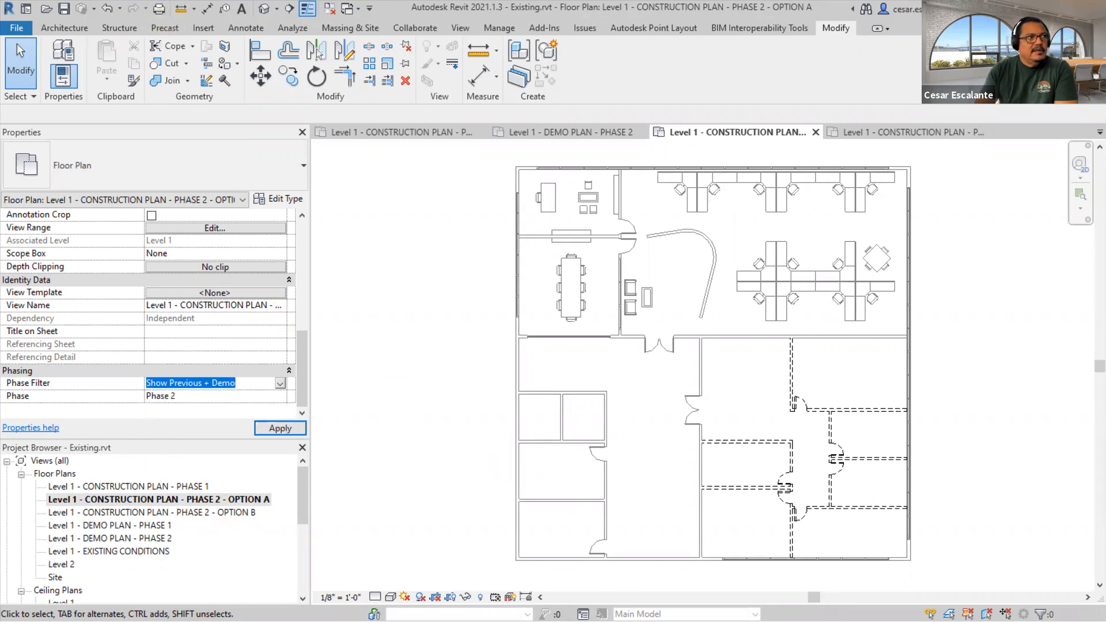
left_click(281, 382)
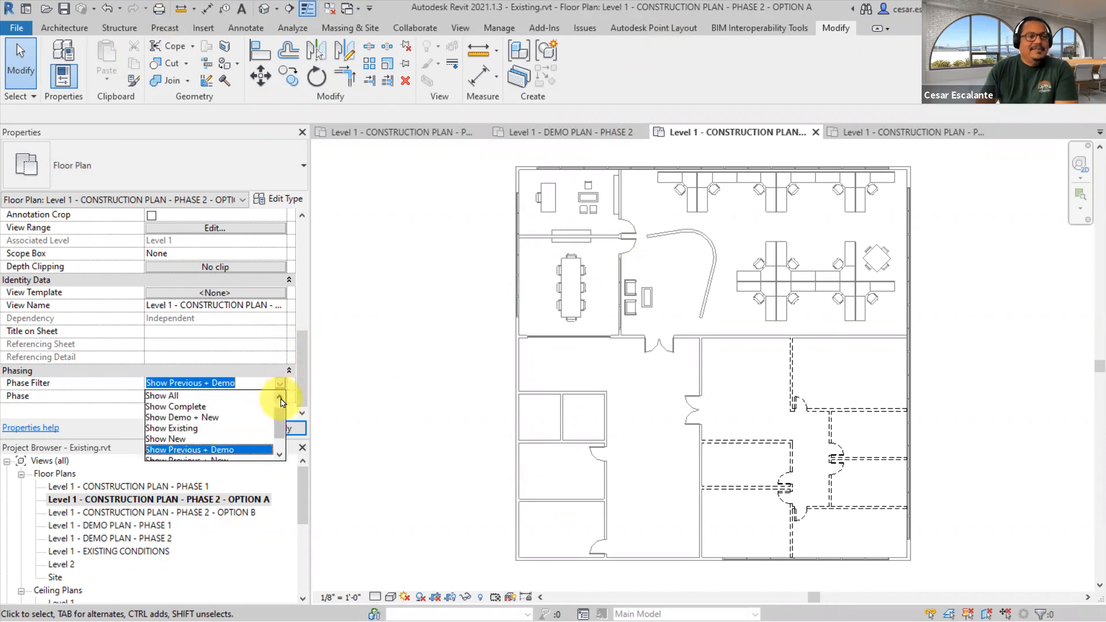
left_click_drag(280, 415, 281, 454)
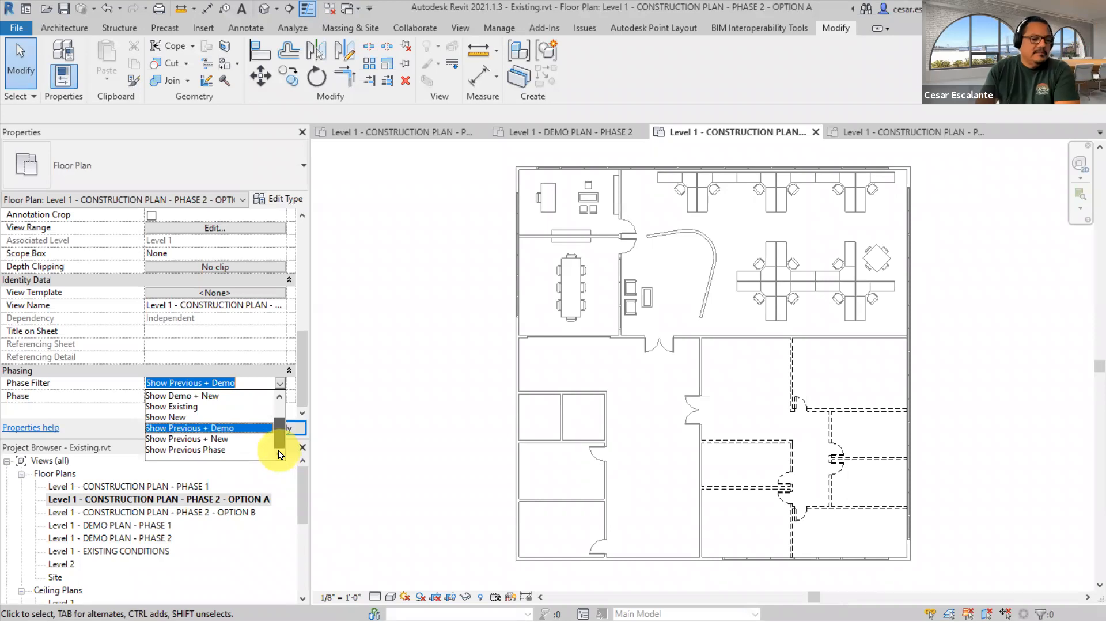
left_click(220, 439)
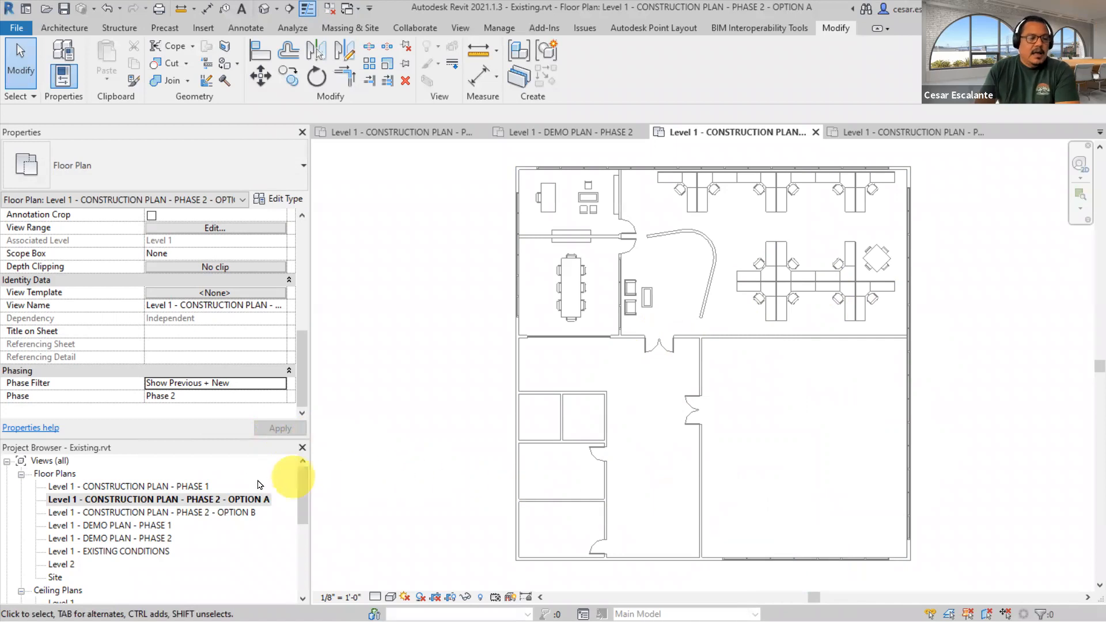
- Open the Phase 2 Option B construction plan view and set its phase filter to Show Previous + New
left_click(242, 515)
double_click(241, 514)
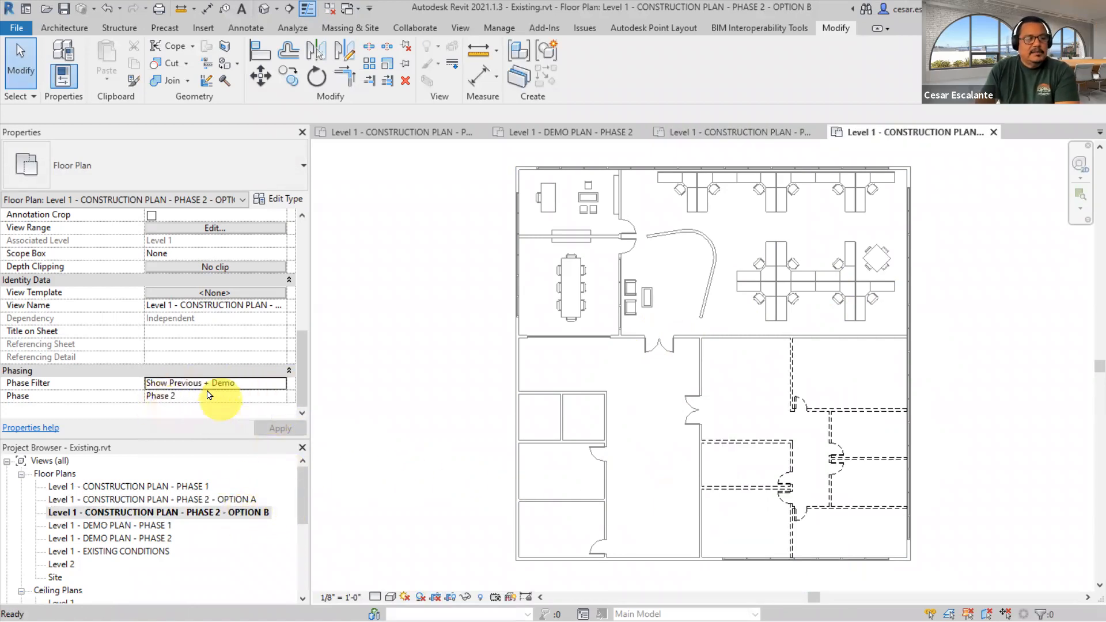
left_click(279, 382)
left_click(280, 383)
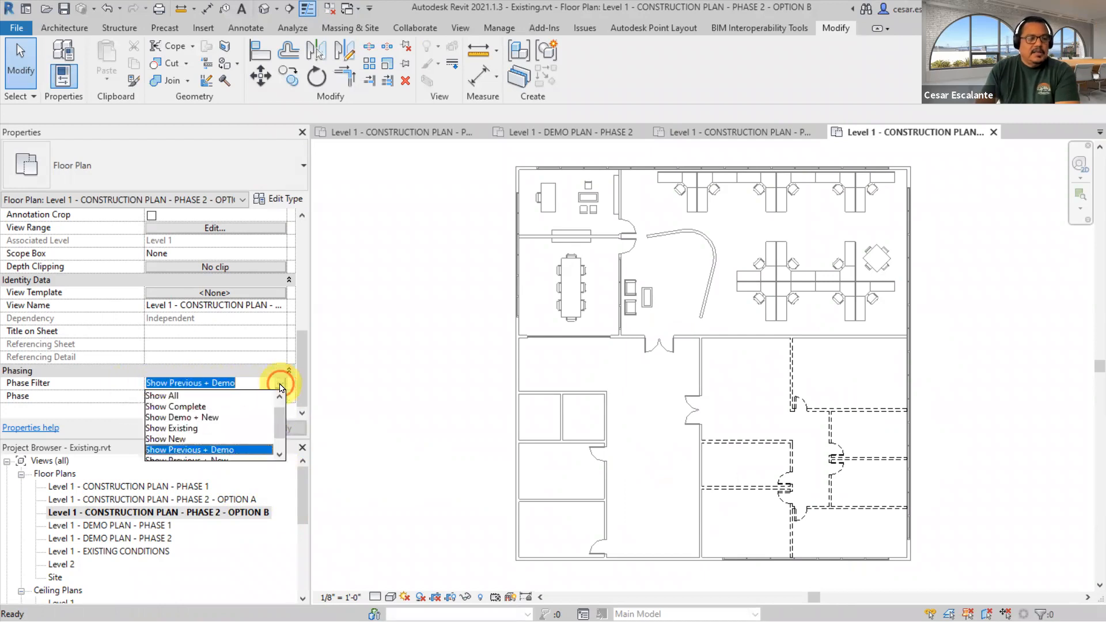
scroll(277, 423, "down", 2)
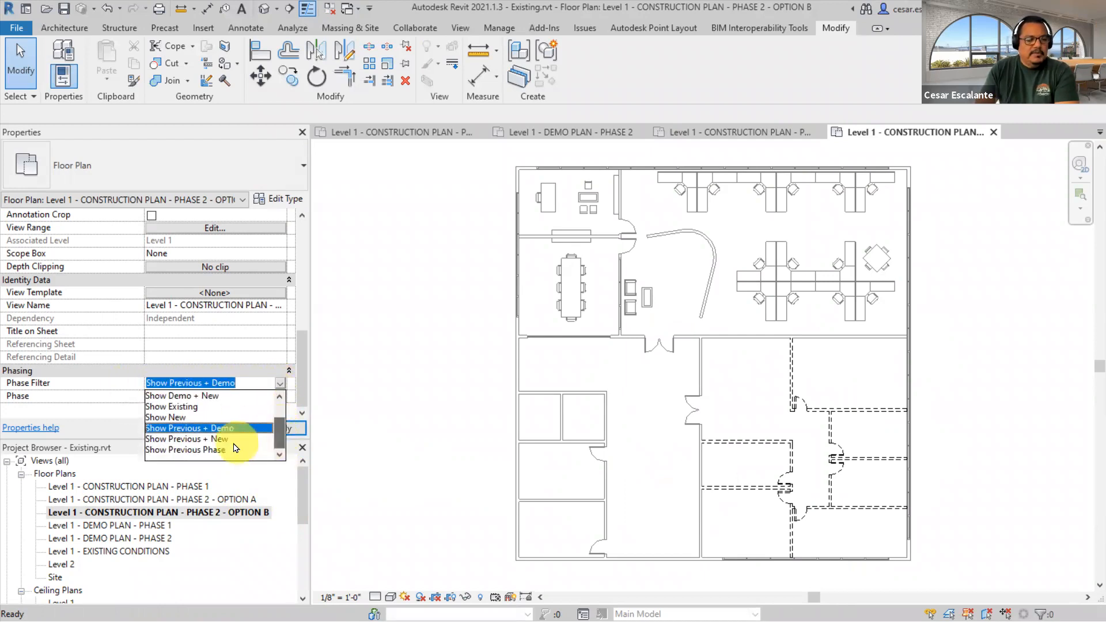
left_click(223, 442)
left_click(281, 433)
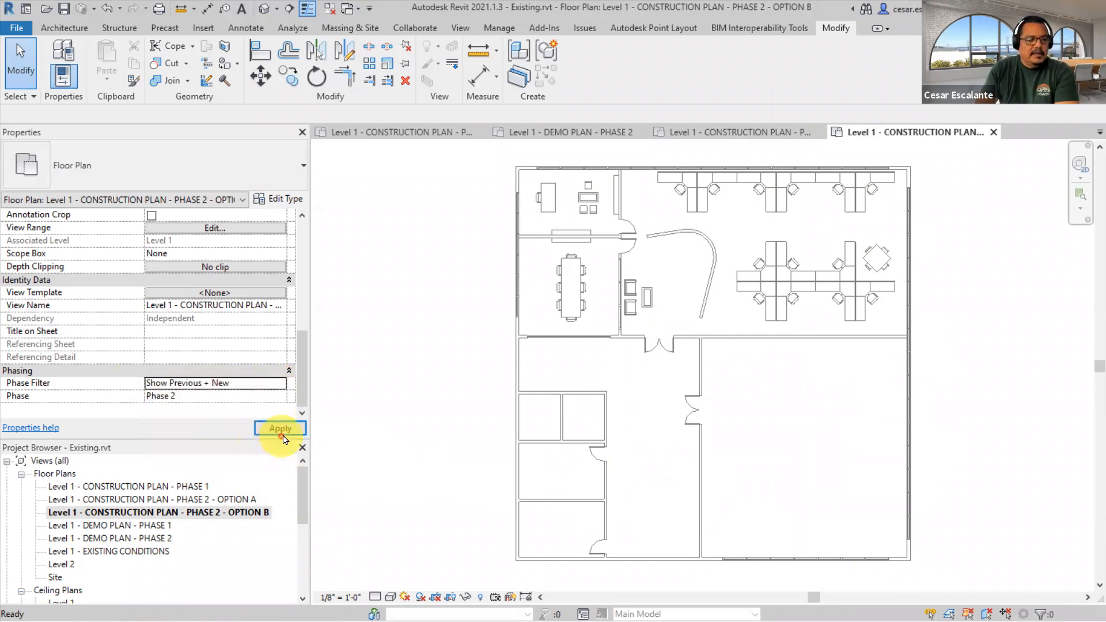
- Switch back to the Phase 2 Option A construction plan view and open the Design Options manager
double_click(248, 500)
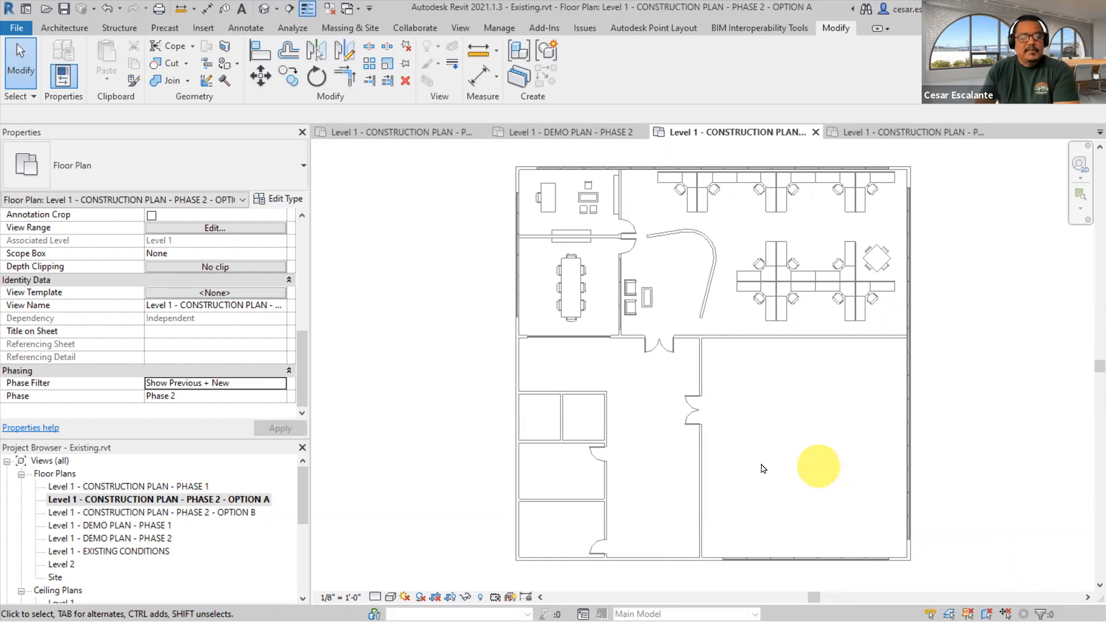
left_click(375, 442)
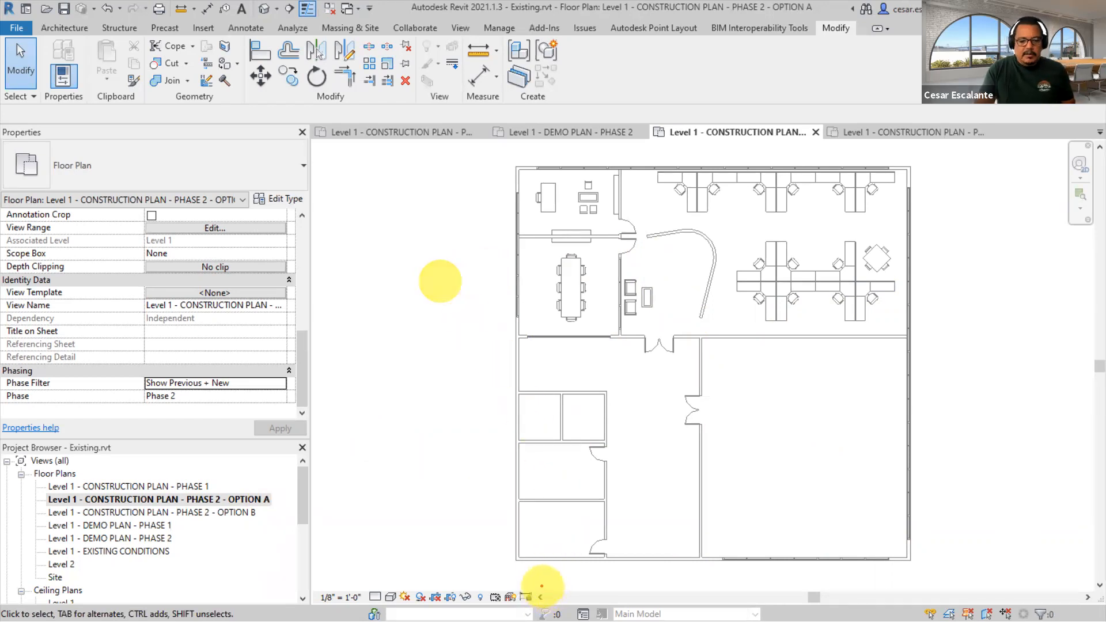
left_click_drag(540, 586, 794, 618)
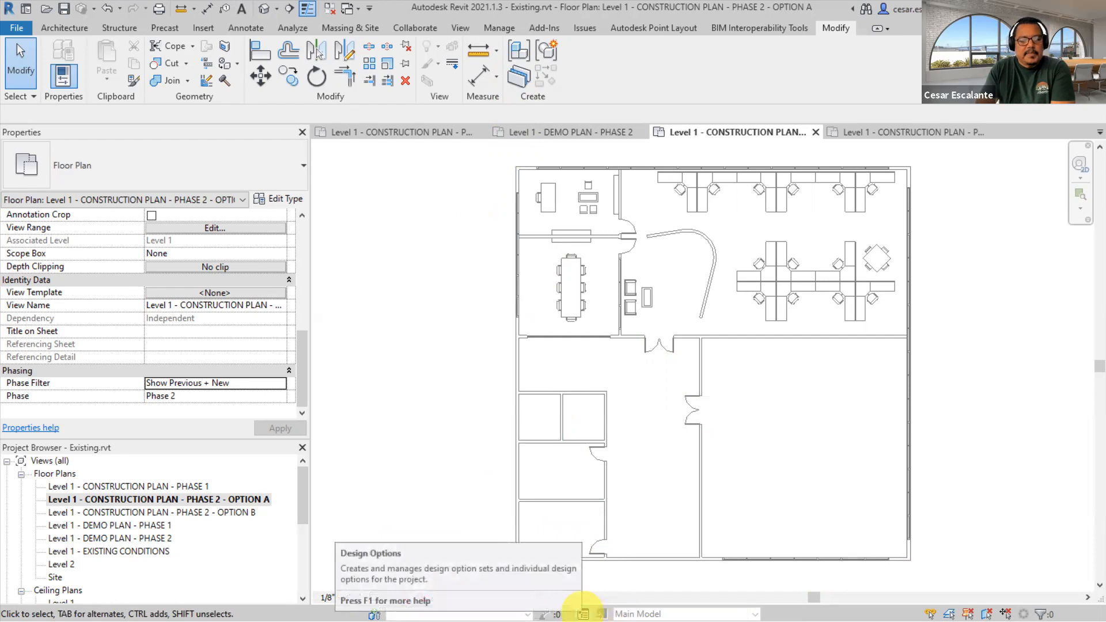
left_click(583, 613)
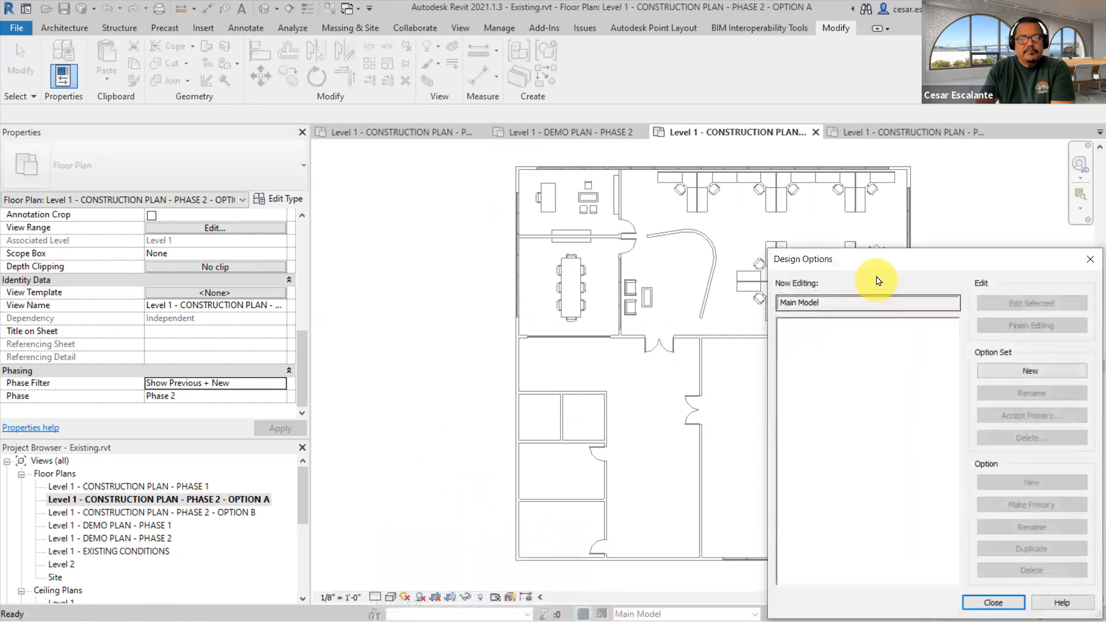
left_click(865, 262)
left_click_drag(865, 262, 512, 152)
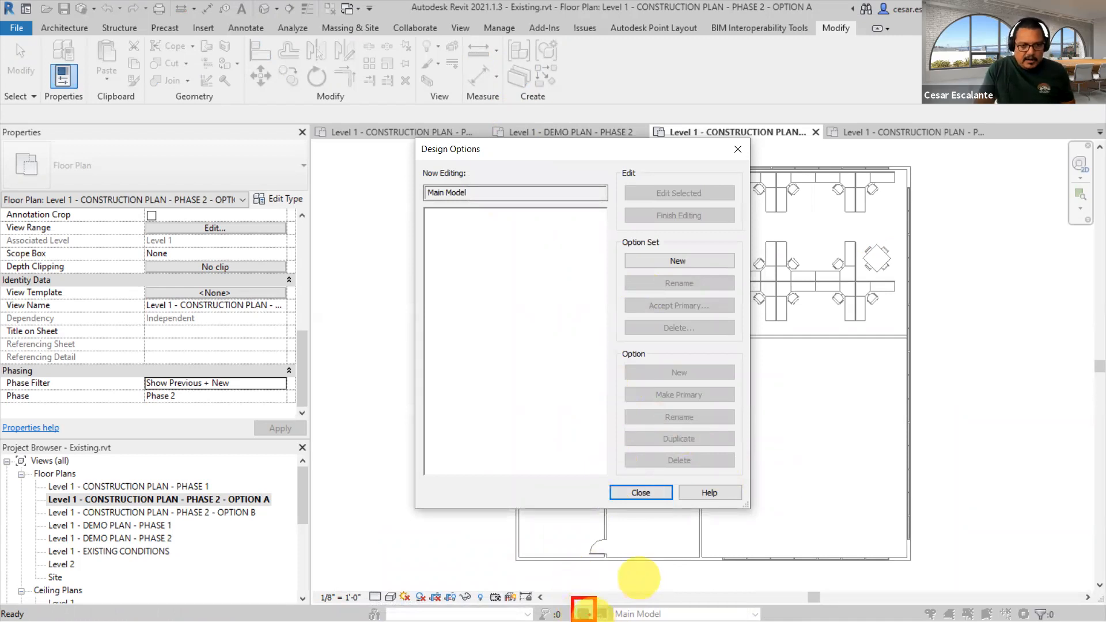
mouse_move(350, 447)
left_mouse_down()
mouse_move(489, 568)
mouse_move(570, 601)
left_mouse_up()
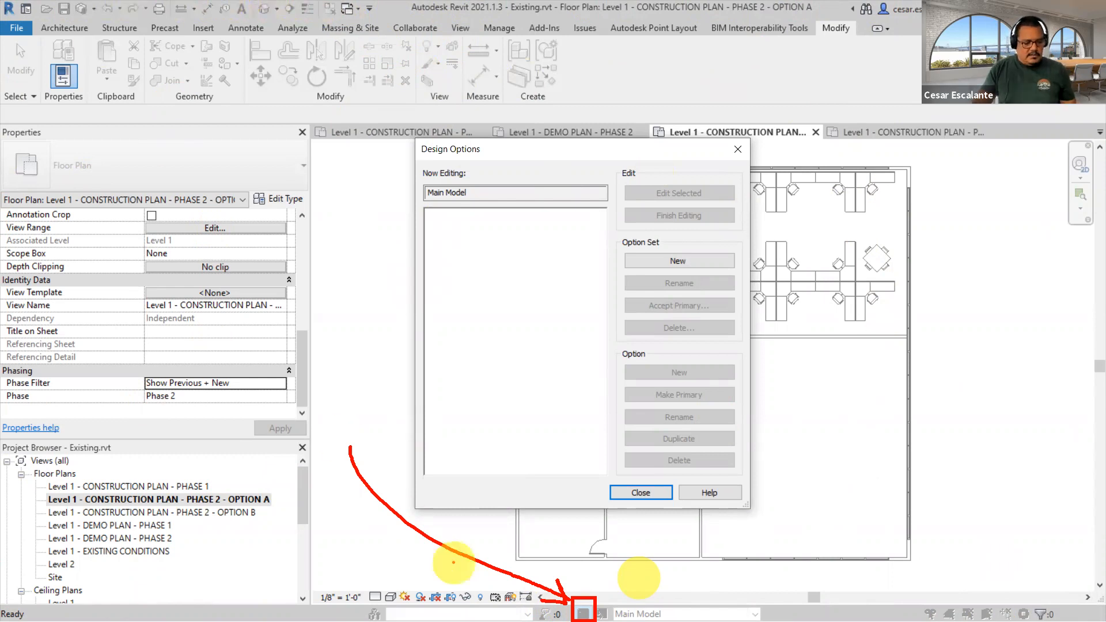
key("Escape")
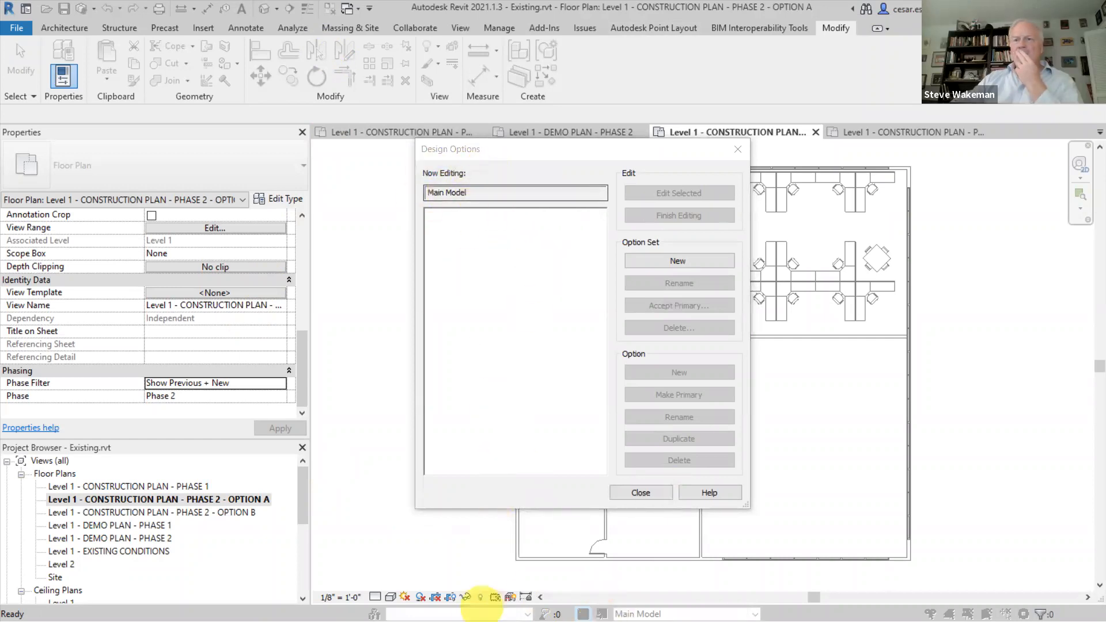
- Create a new design option set and rename it as "Phase 2 Options"
left_click(677, 262)
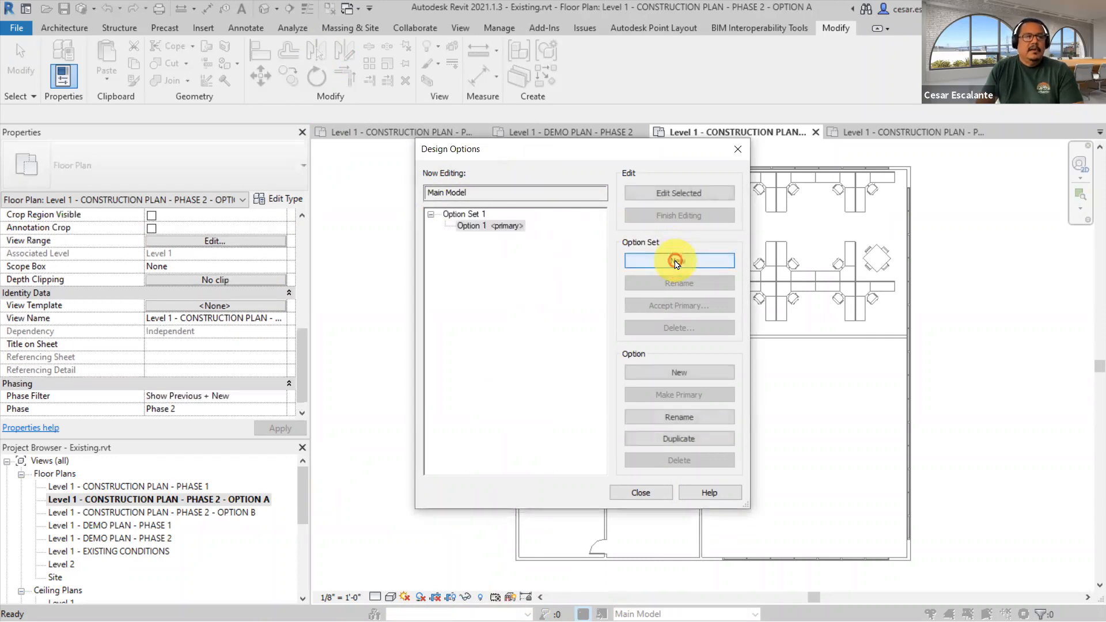
left_click(462, 215)
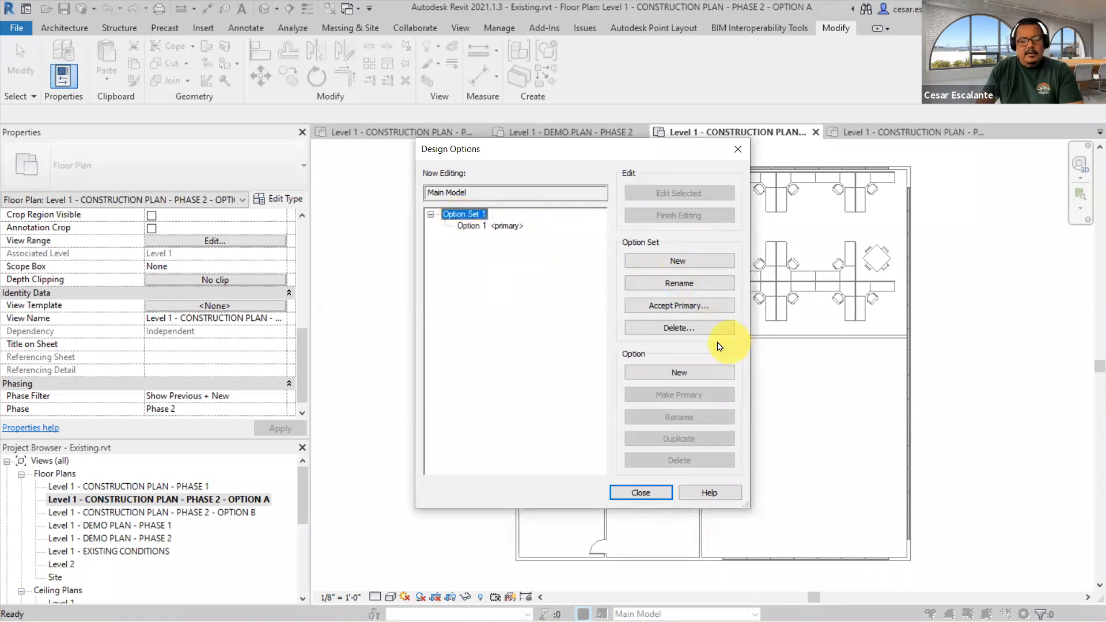
left_click(684, 286)
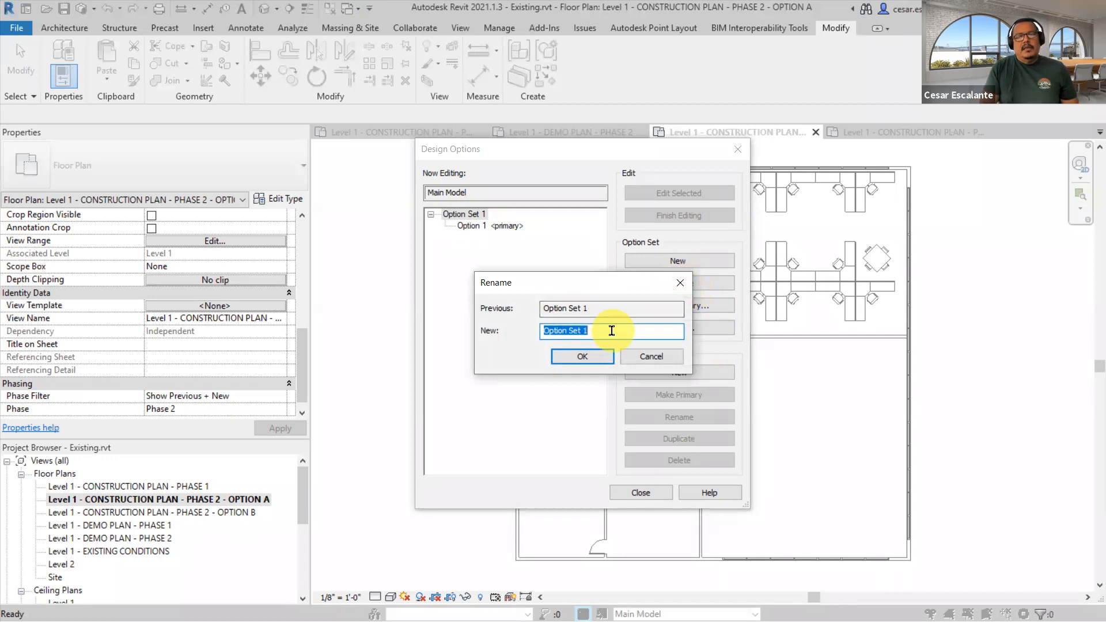
type("o")
key("BackSpace")
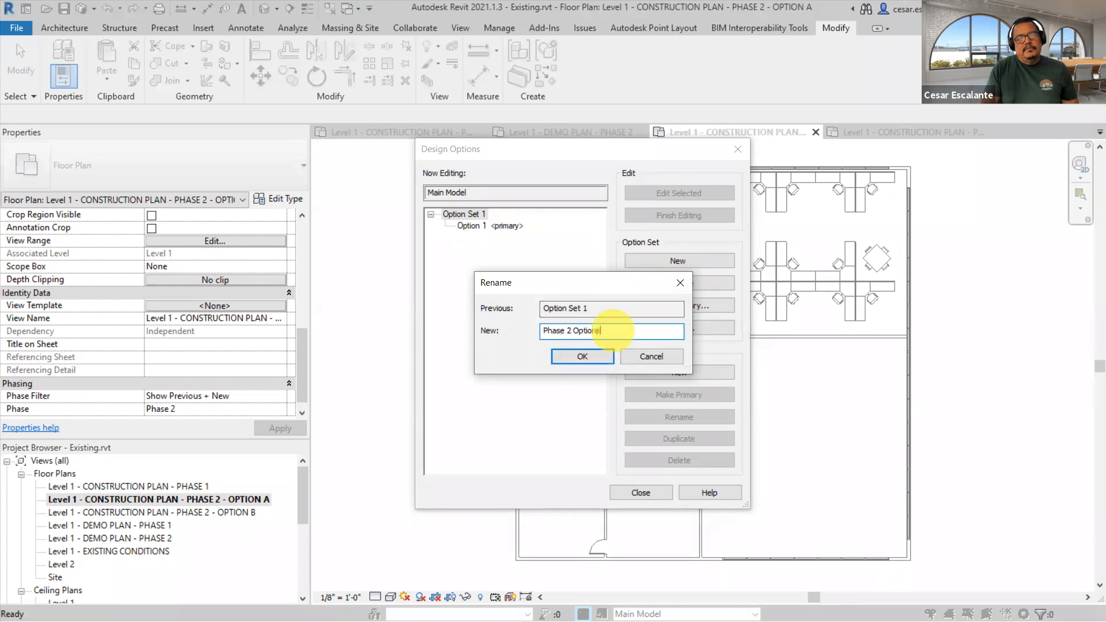
type("Phase 2 Options")
left_click(584, 356)
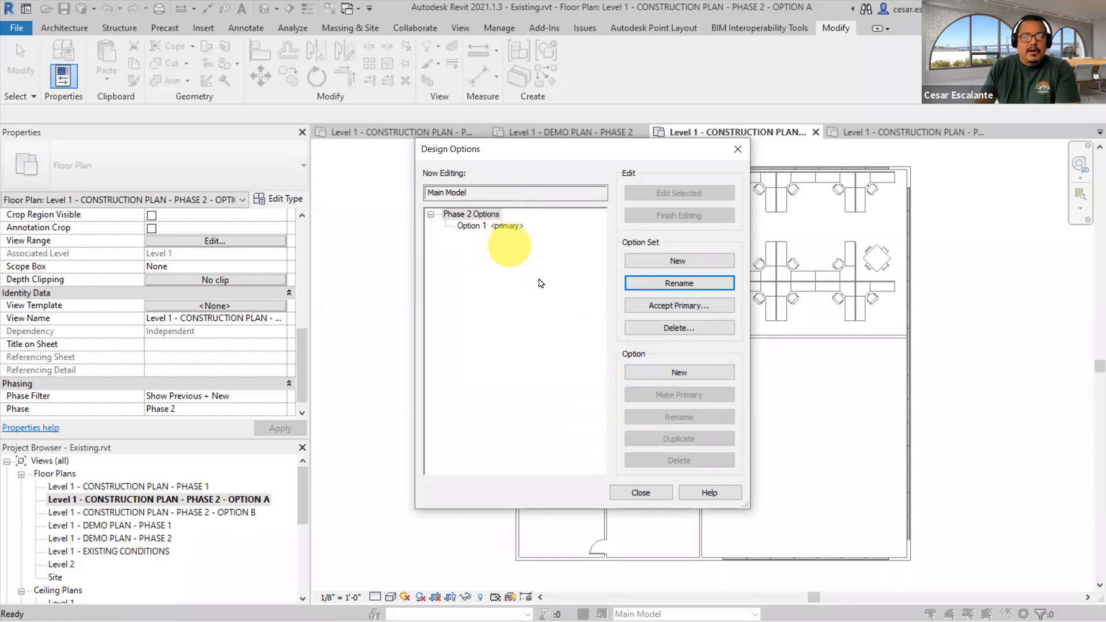
- Add a second option to the Phase 2 Options set and rename the primary option as "Option A"
left_click(684, 378)
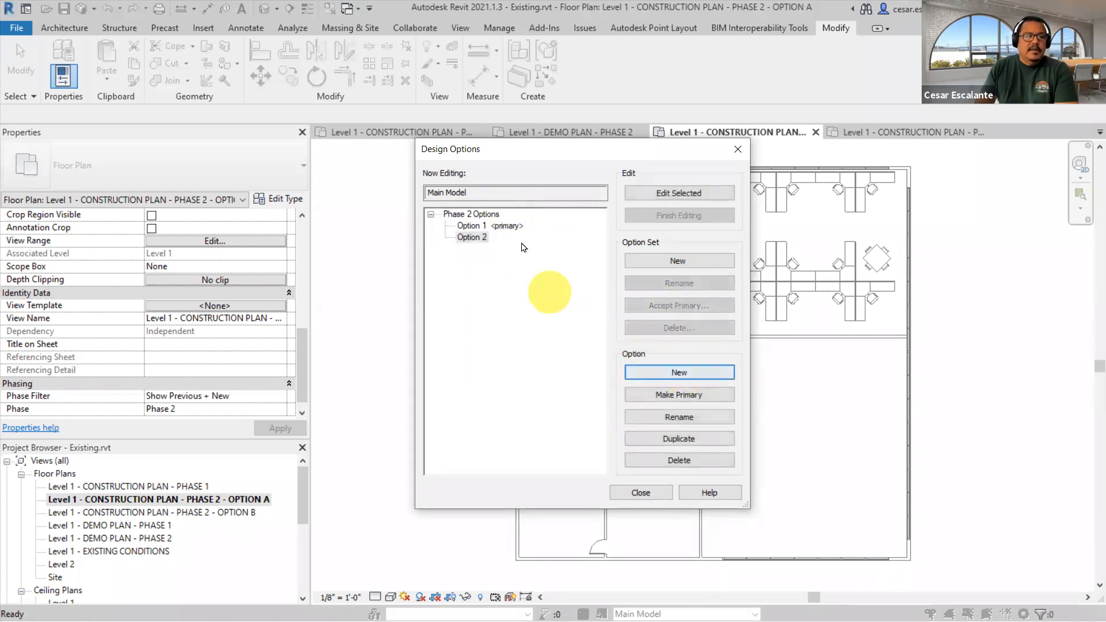
left_click(482, 227)
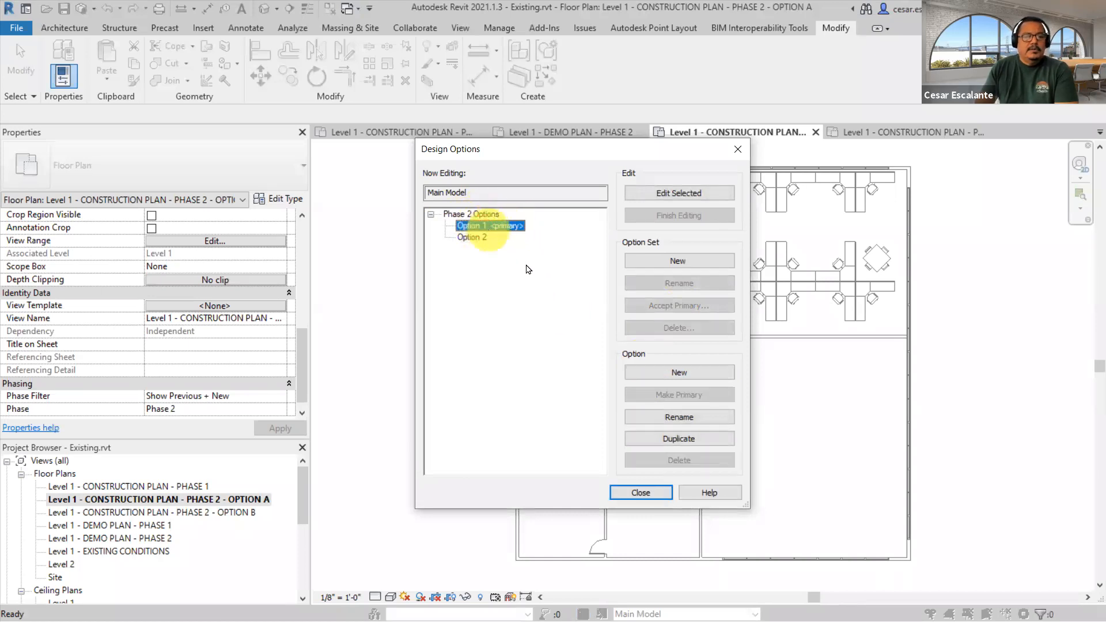
left_click(680, 416)
left_click(558, 330)
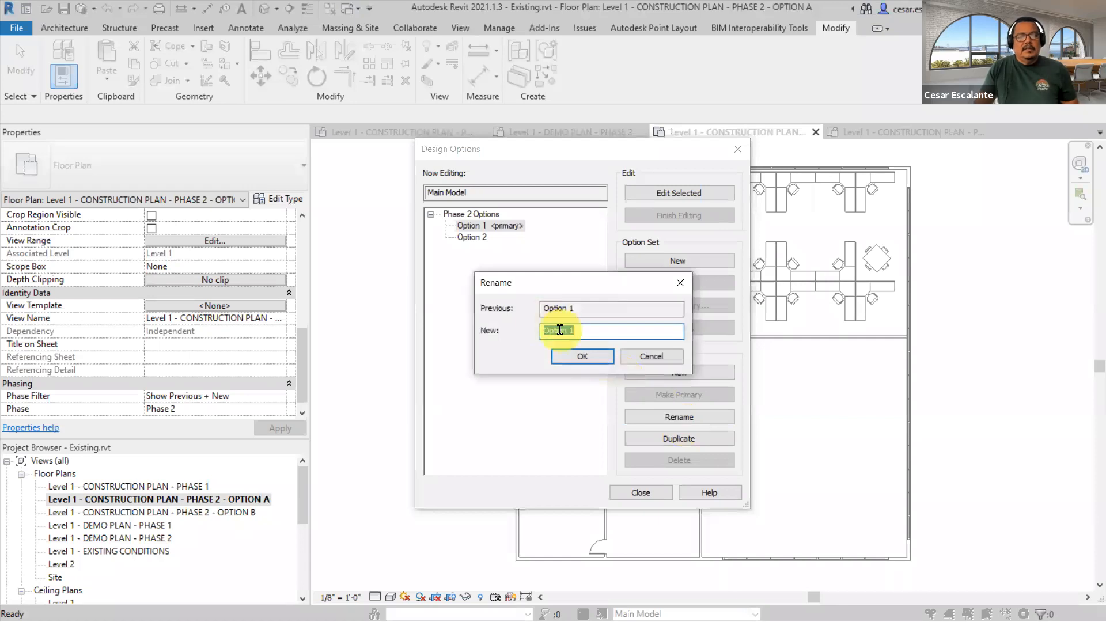
key("BackSpace")
type("A")
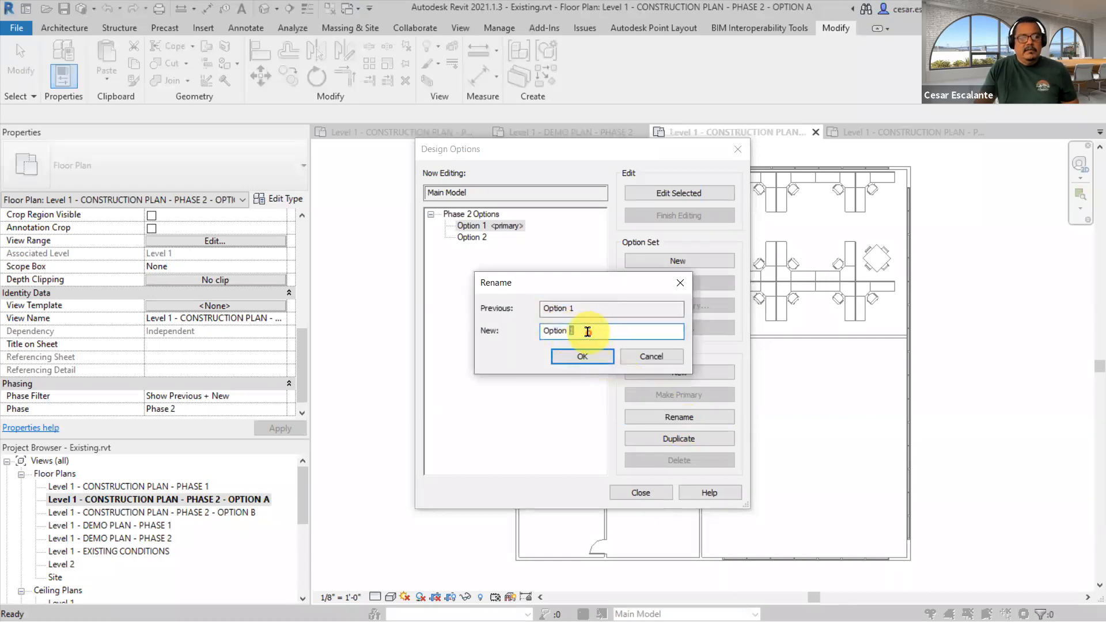
left_click(585, 355)
- Rename the second design option as "Option B" and close the Design Options manager
left_click(472, 226)
left_click(680, 417)
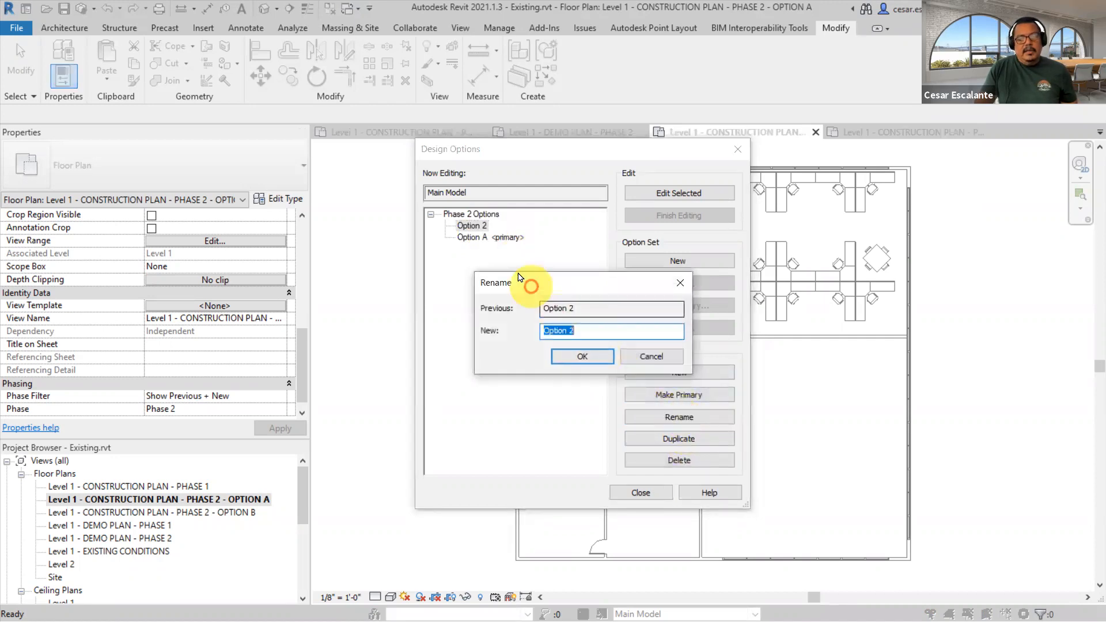
left_click_drag(570, 330, 584, 329)
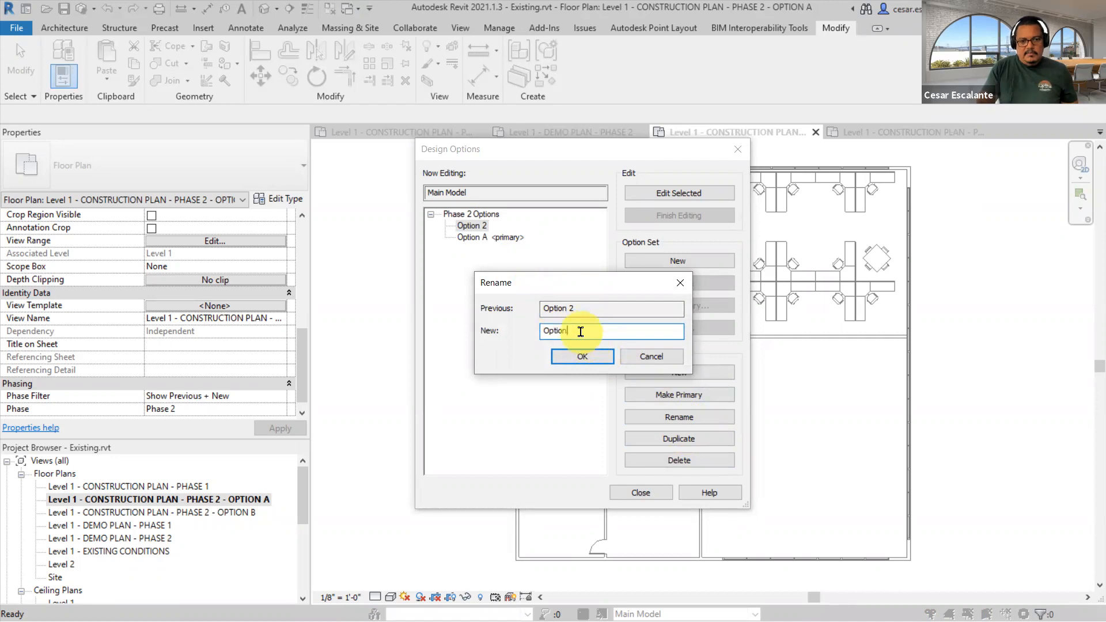
type("B")
left_click(582, 356)
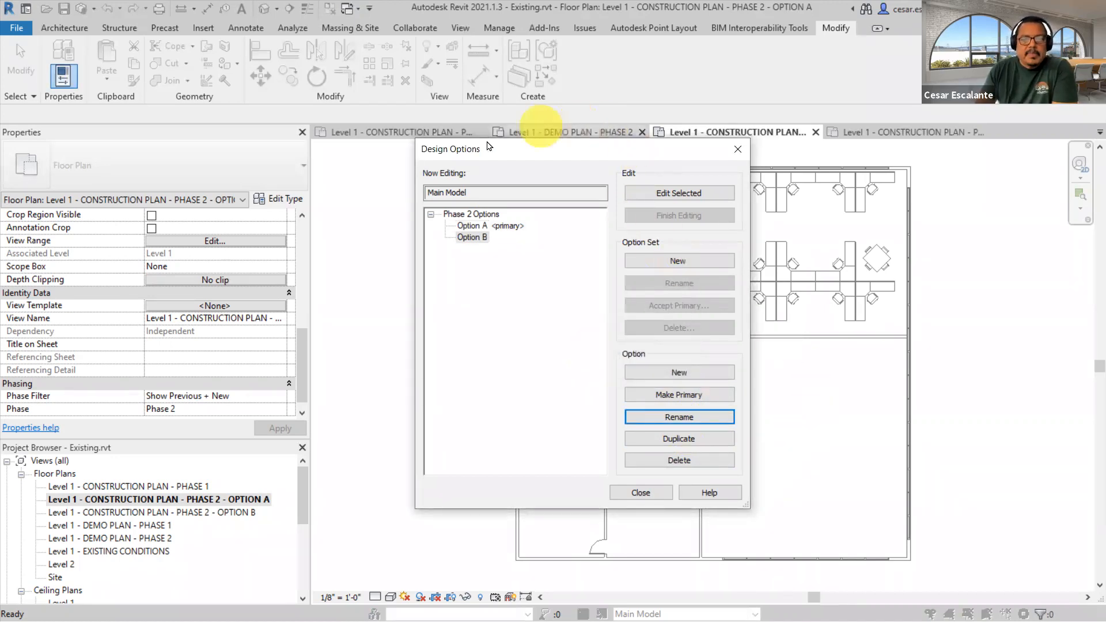
left_click(471, 226)
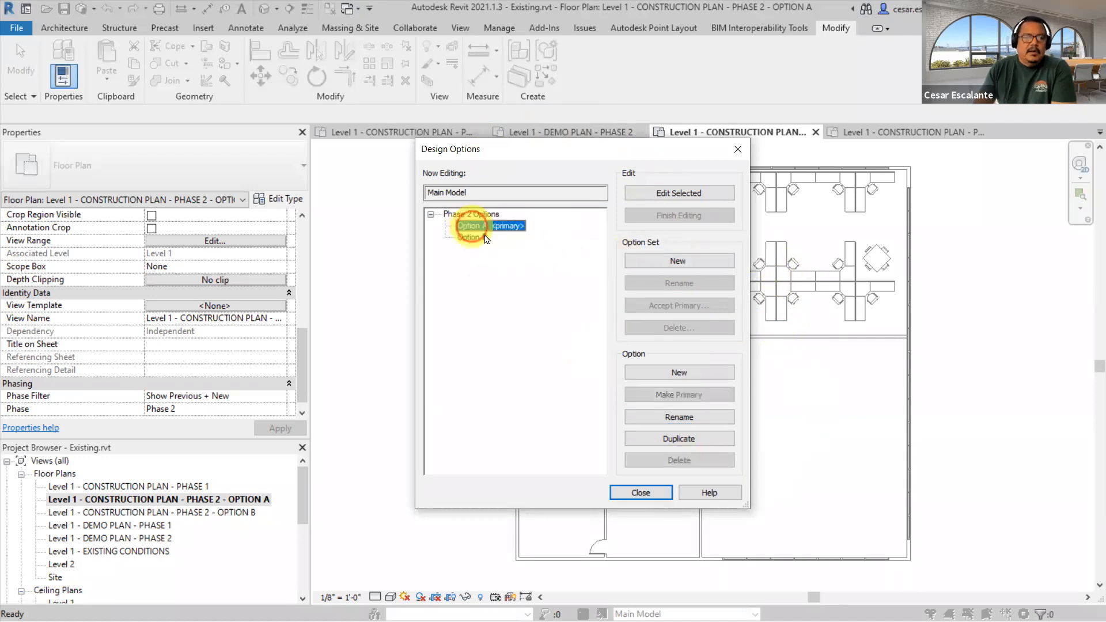
left_click(641, 493)
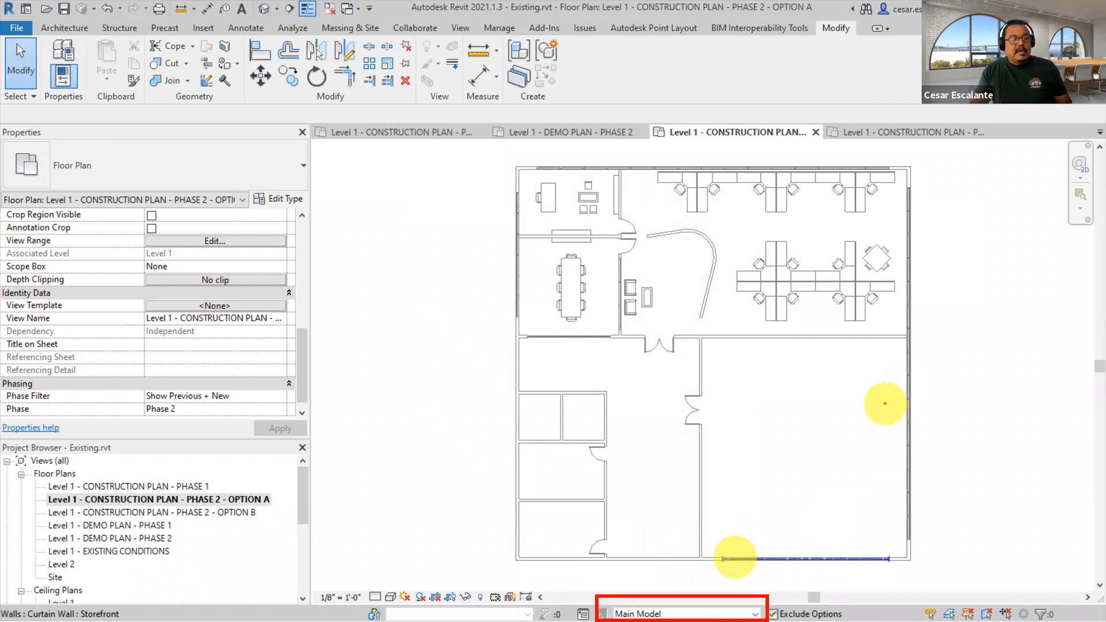
- Switch the active design option from Main Model to Option A for editing
key("Escape")
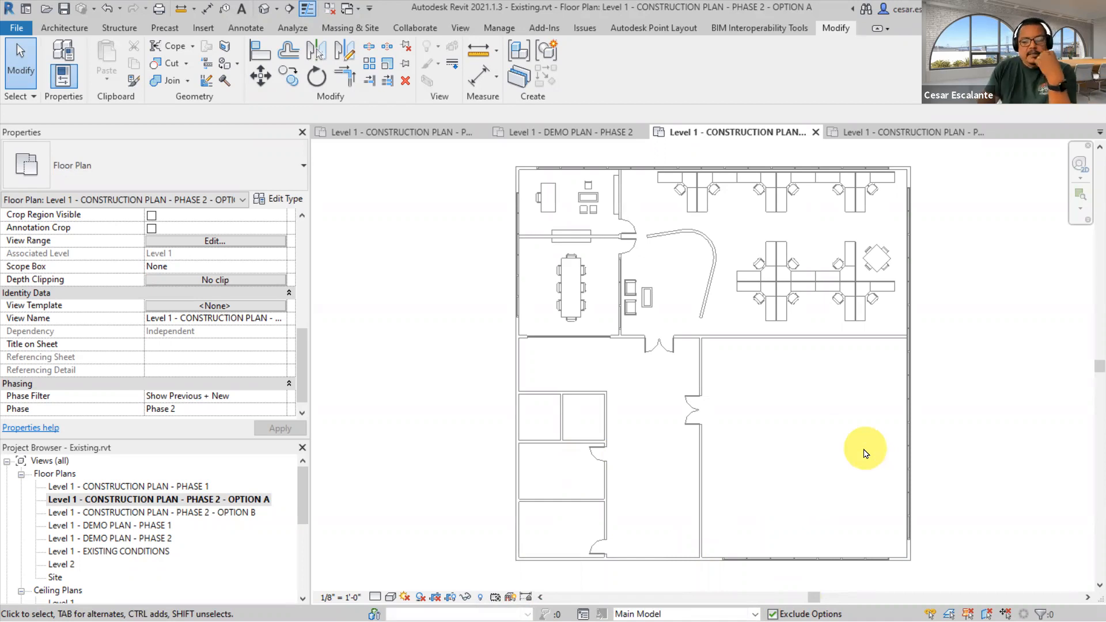
left_click(754, 614)
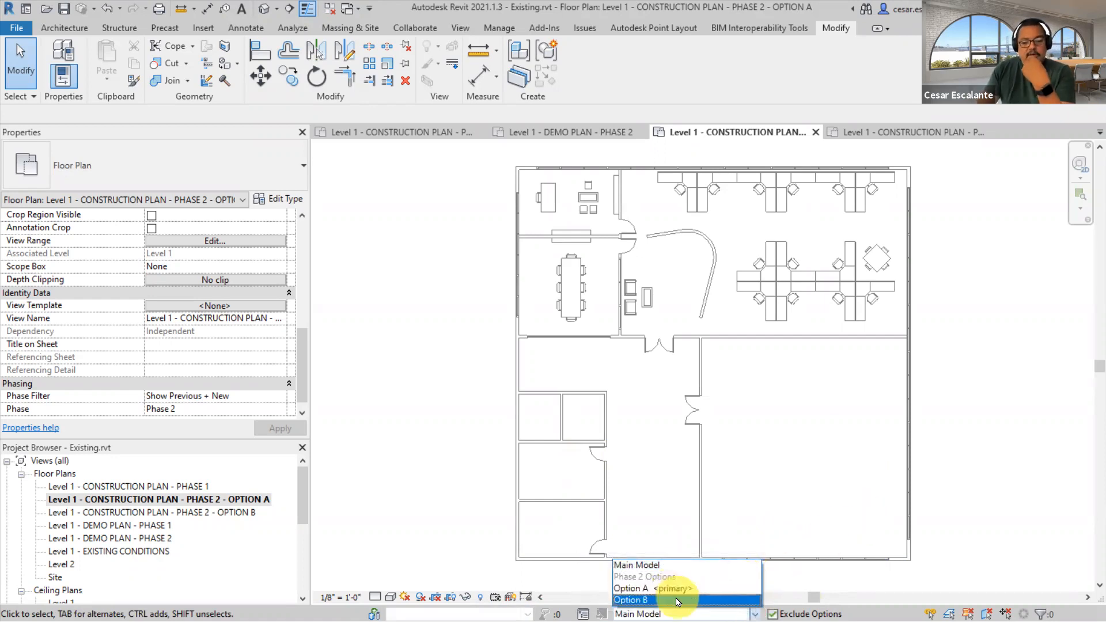
left_click(670, 565)
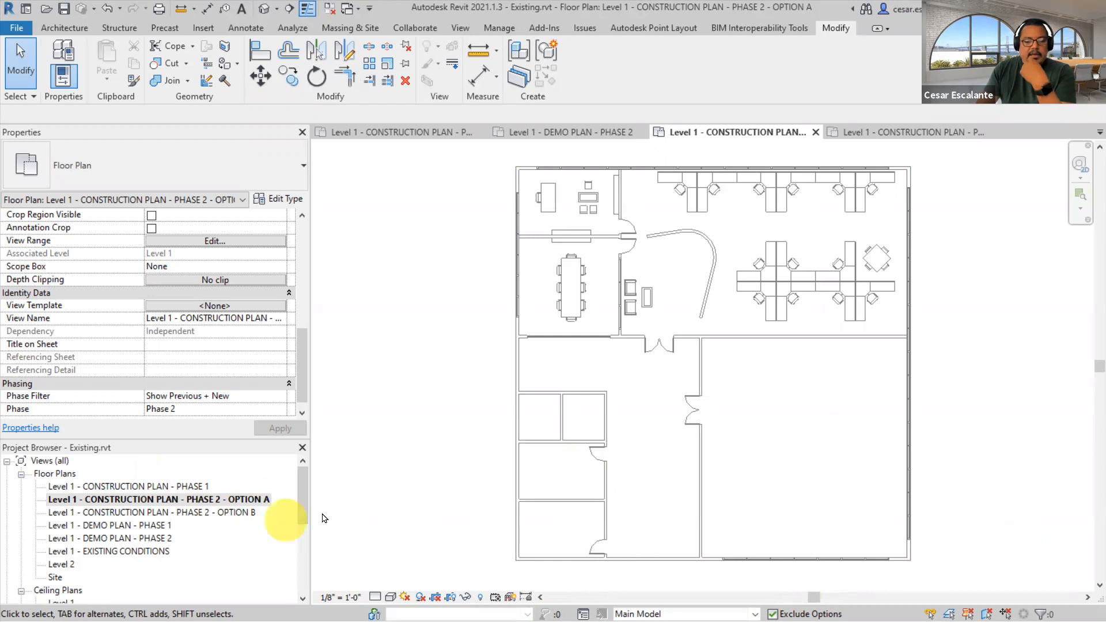
left_click(753, 614)
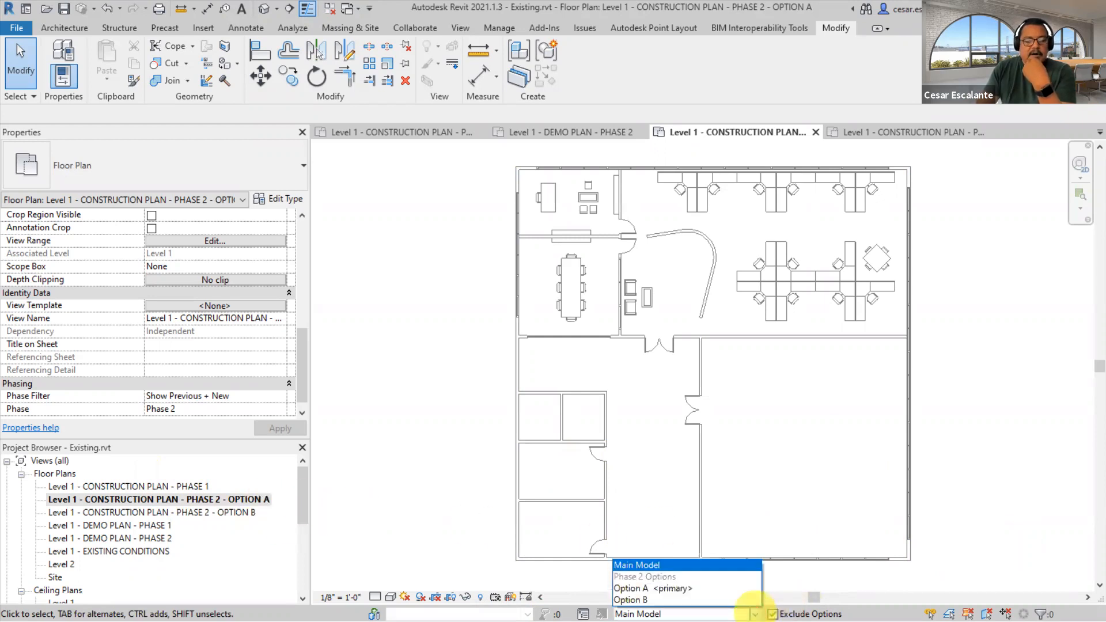
left_click(685, 588)
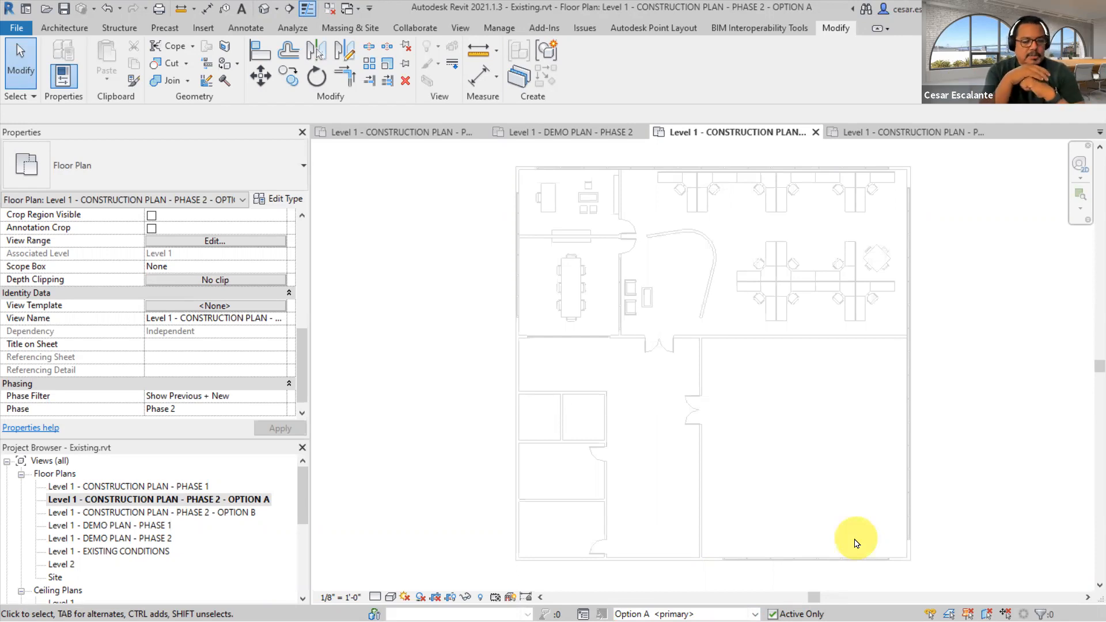
- Link the Option 2-A.rvt model into Option A with Auto - Internal Origin to Internal Origin positioning
left_click(202, 28)
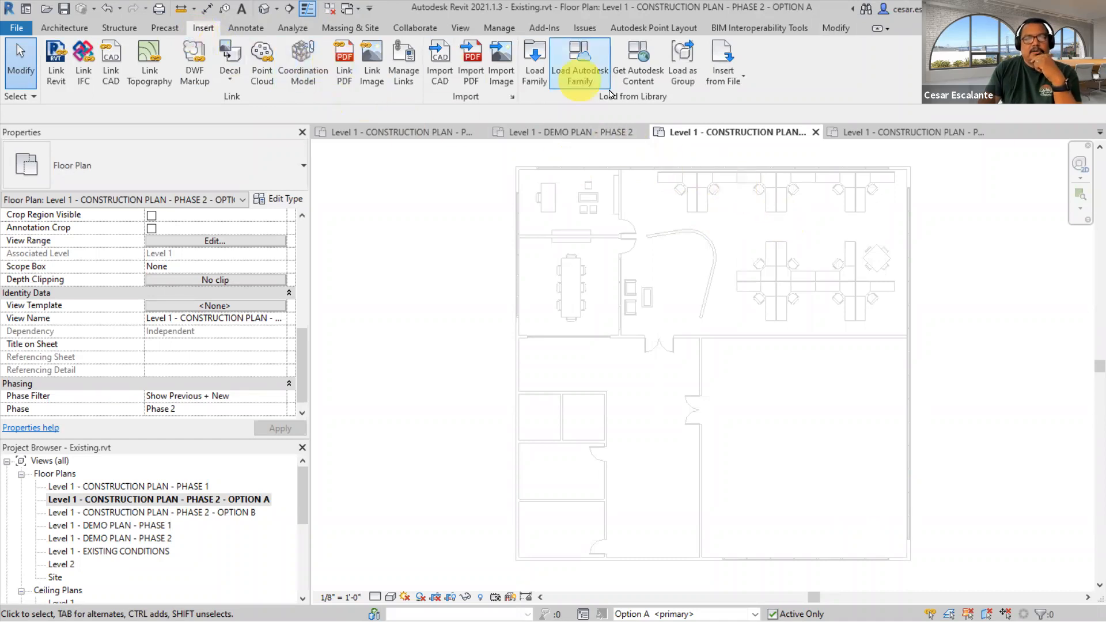
left_click(403, 63)
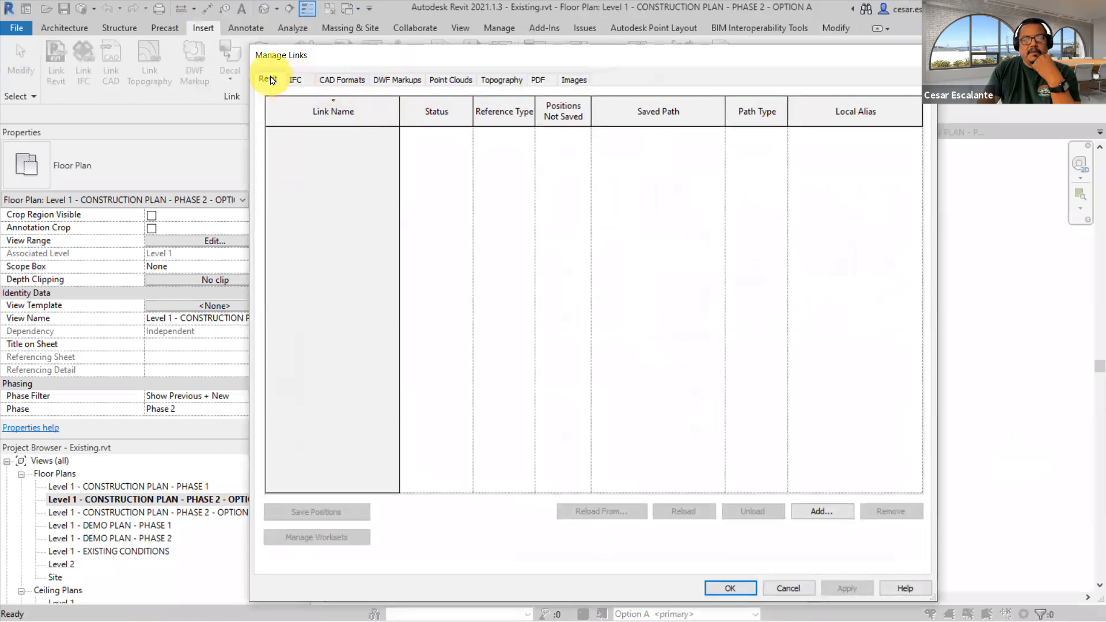
left_click(834, 515)
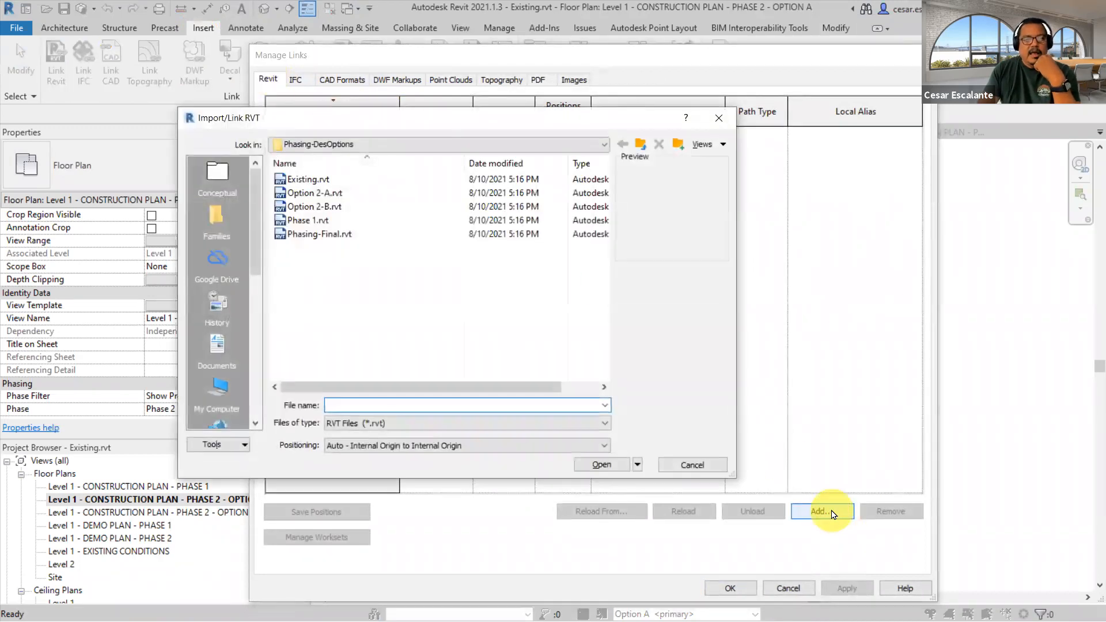
left_click(328, 194)
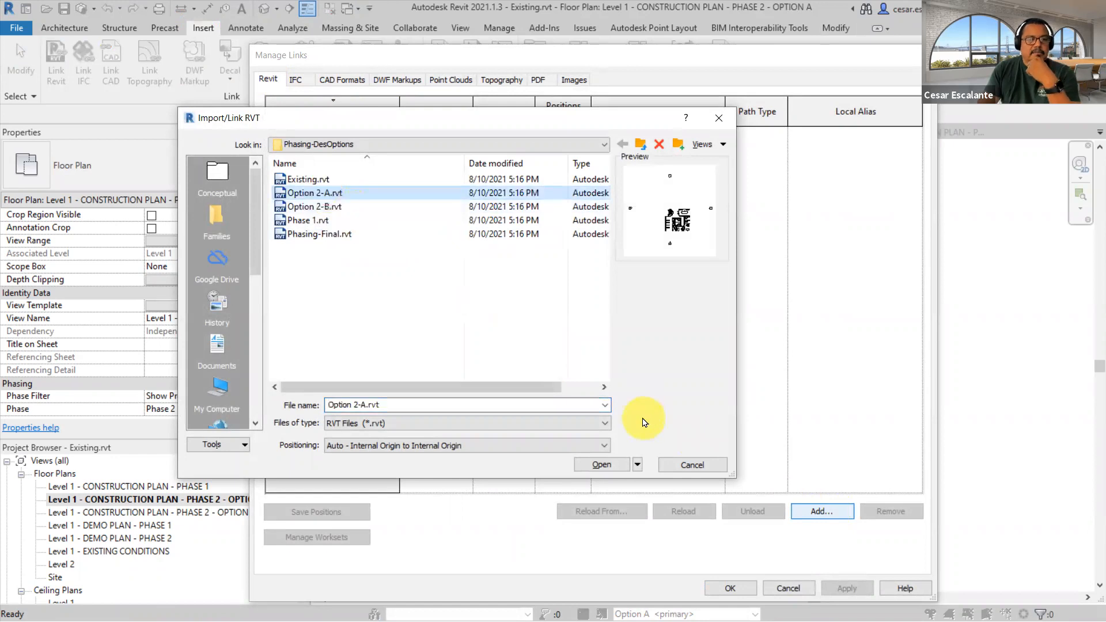
left_click(601, 466)
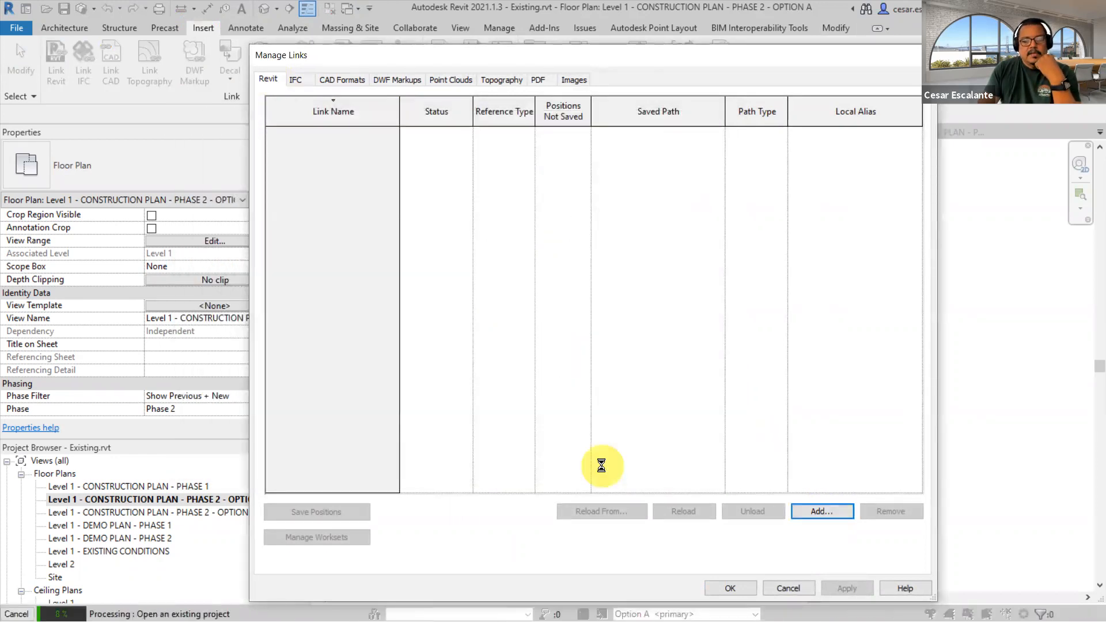
left_click(730, 585)
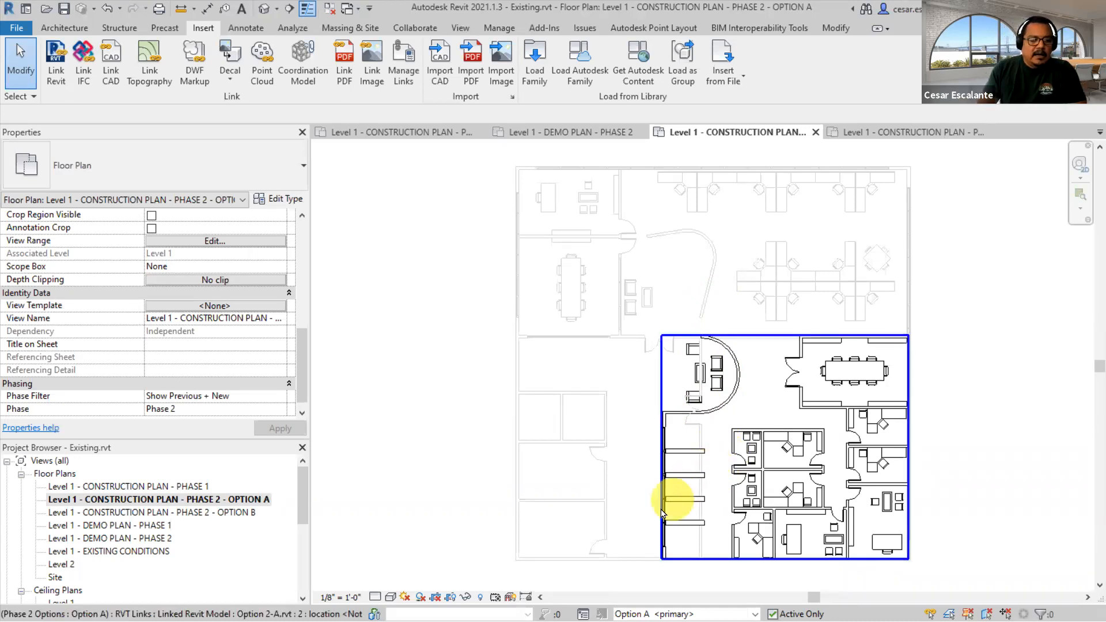
- In the Phase 2 demo plan, make Main Model the active design option and demolish the wall containing the corridor-side double door
double_click(153, 539)
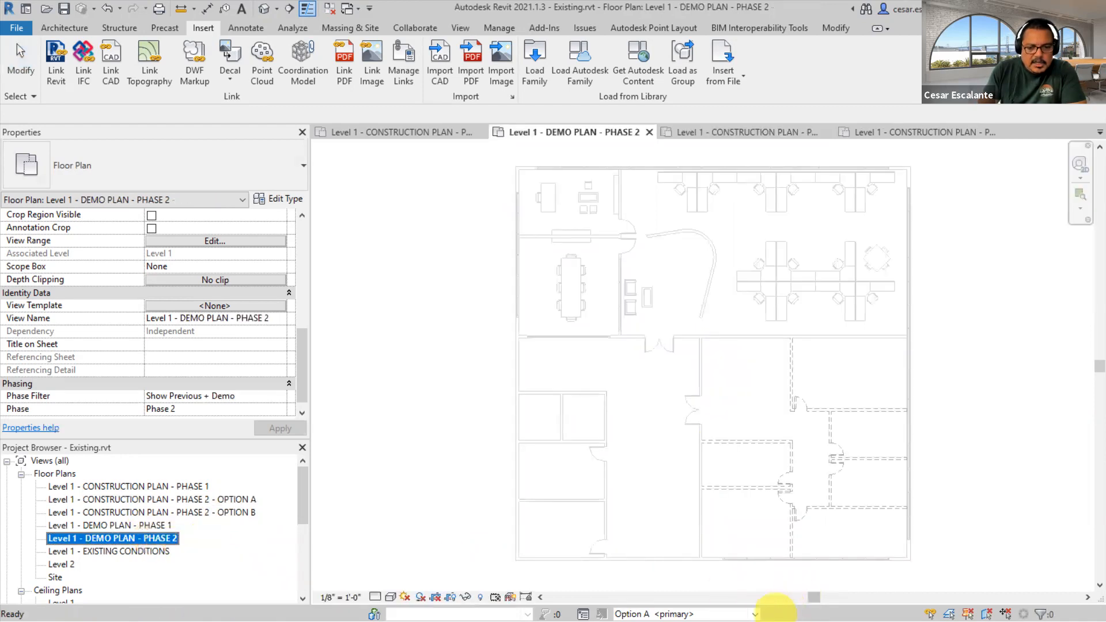
left_click(754, 614)
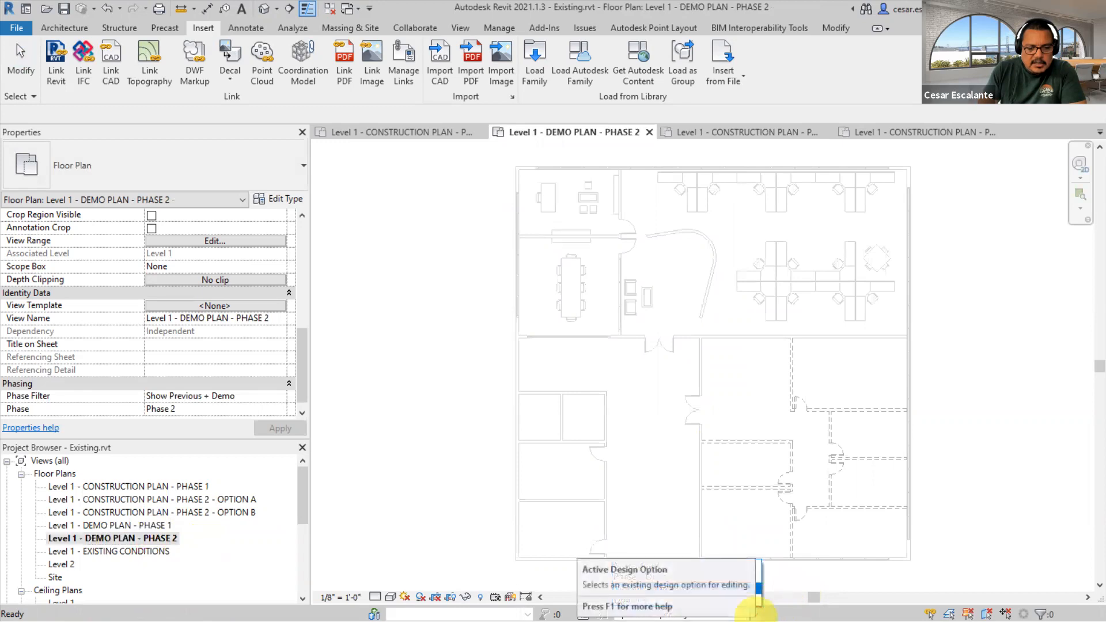
left_click(646, 565)
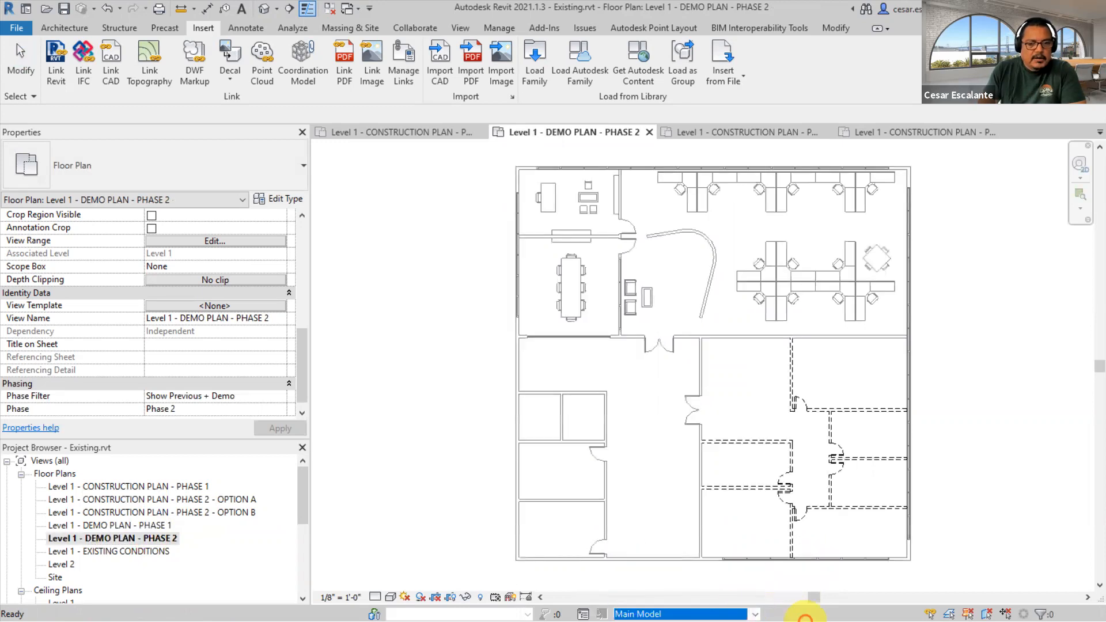
left_click(834, 28)
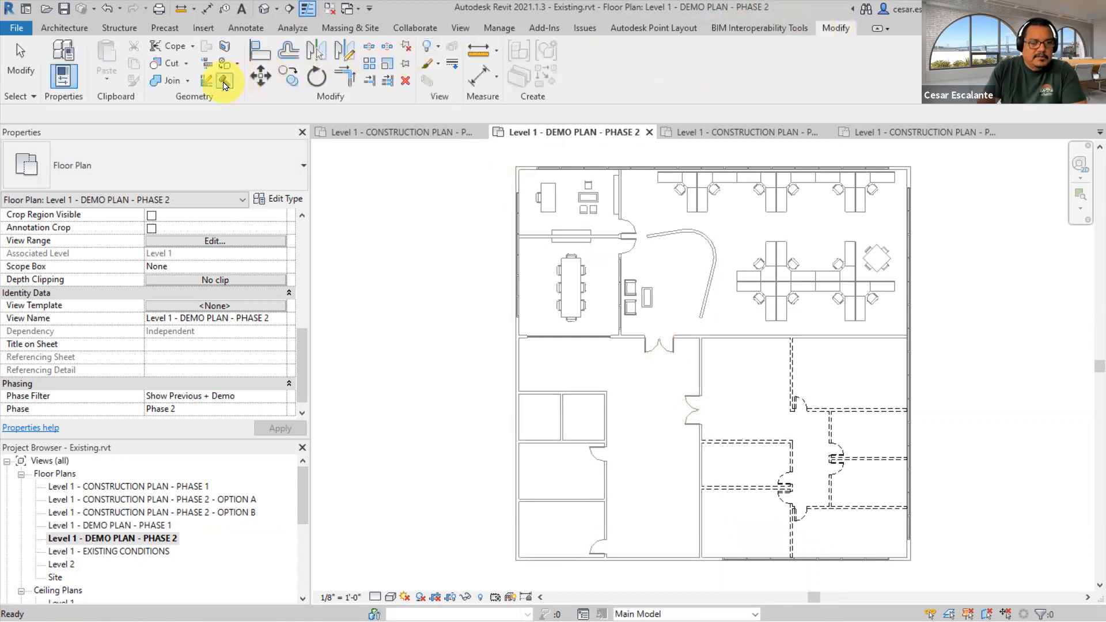
left_click(225, 86)
left_click(701, 368)
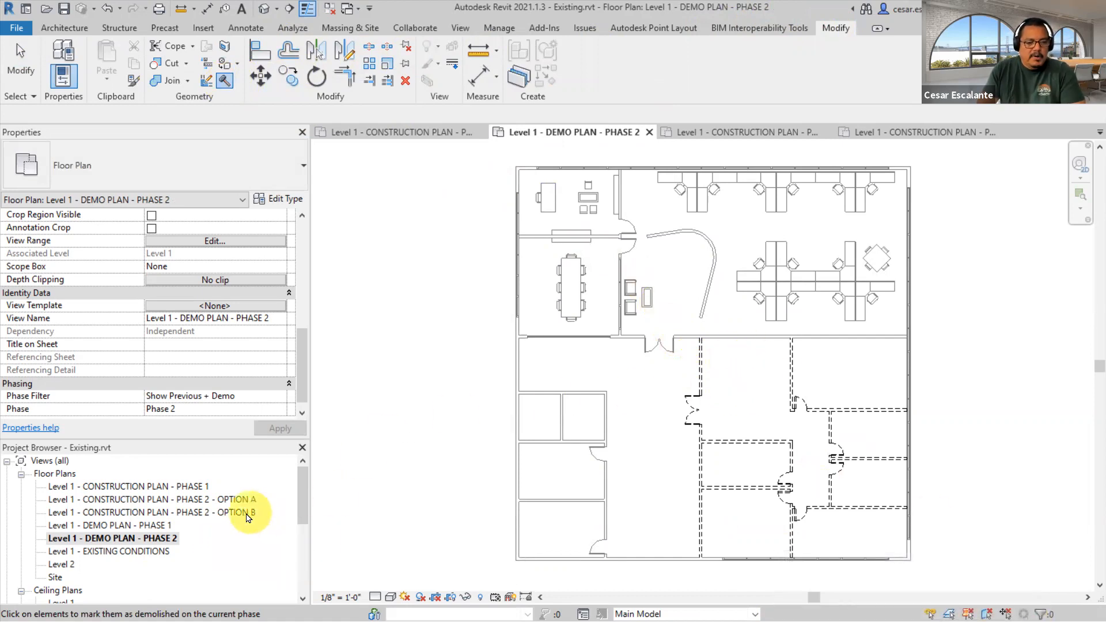
- Open the Phase 2 Option A construction plan and examine the linked layout against the existing building
double_click(236, 500)
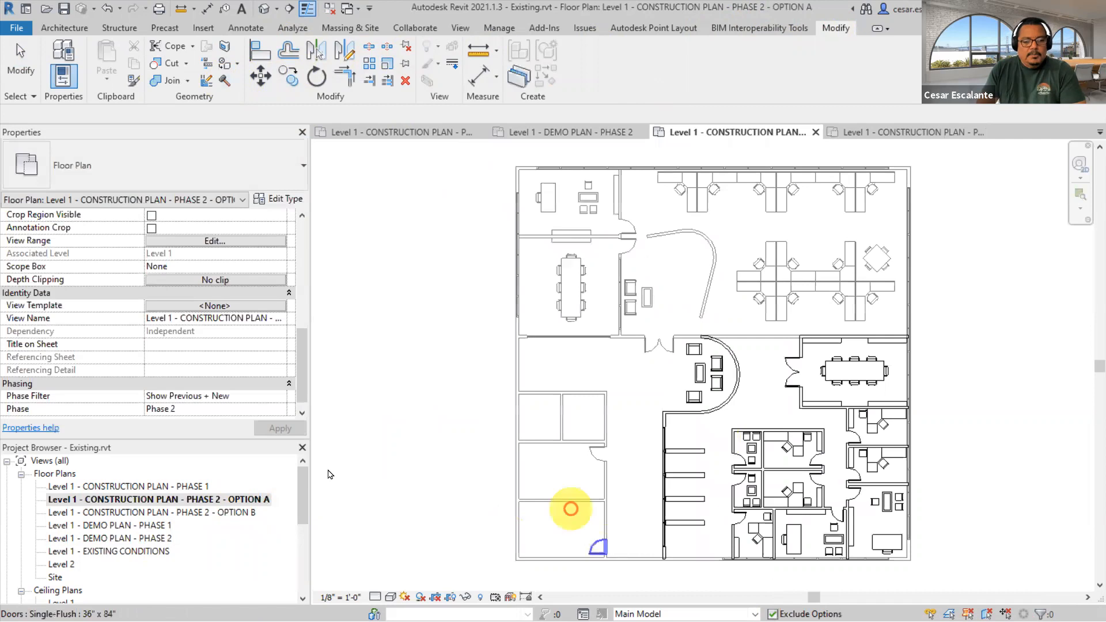
key("Escape")
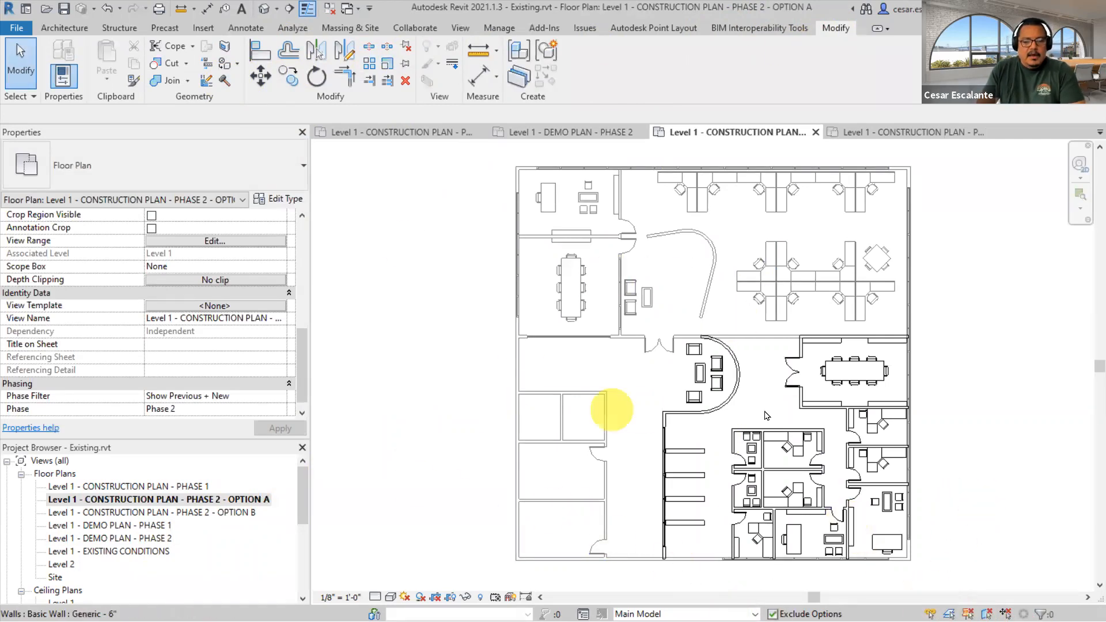
scroll(774, 526, "up", 1)
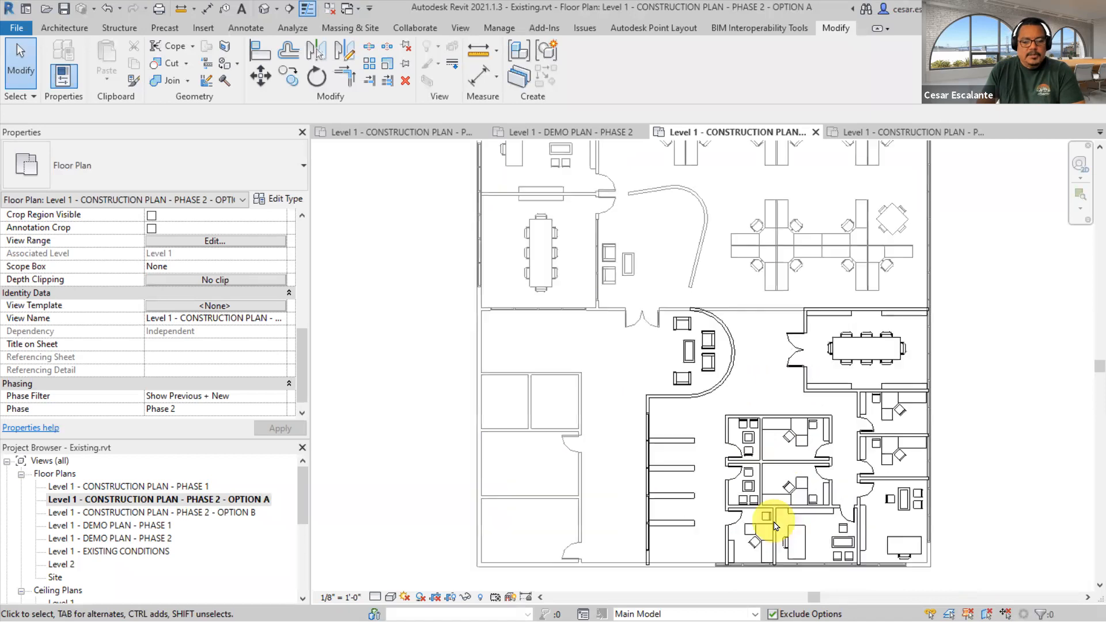
scroll(775, 525, "up", 1)
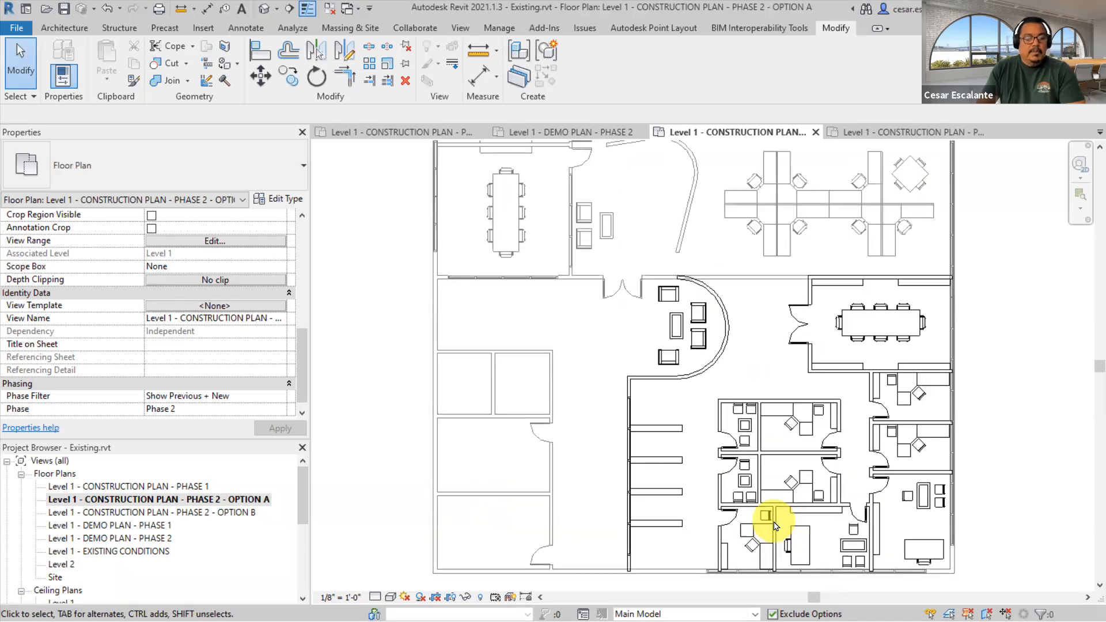
scroll(774, 525, "down", 1)
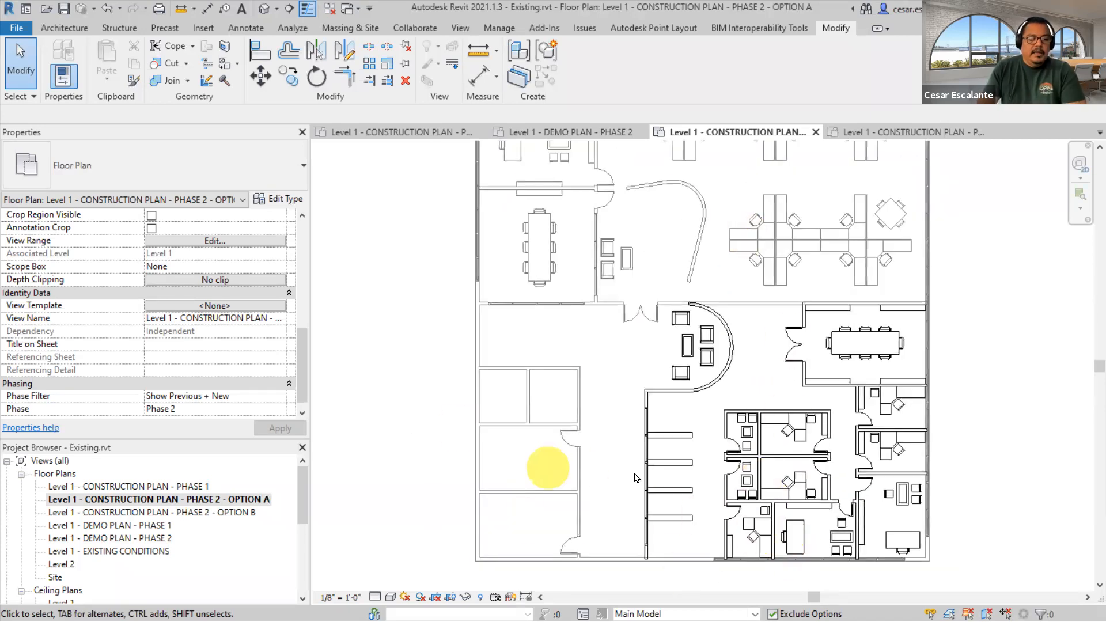
middle_click_drag(958, 353, 859, 374)
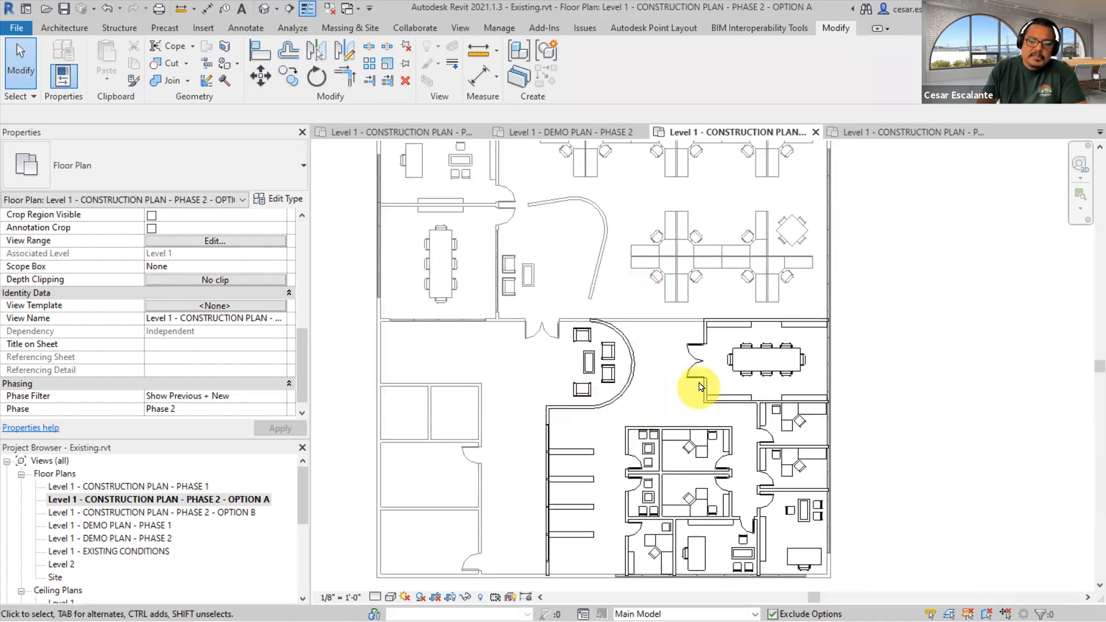
- Make Option A active and bind the Option 2-A.rvt link without attached details, levels or grids, removing the leftover link
left_click(545, 472)
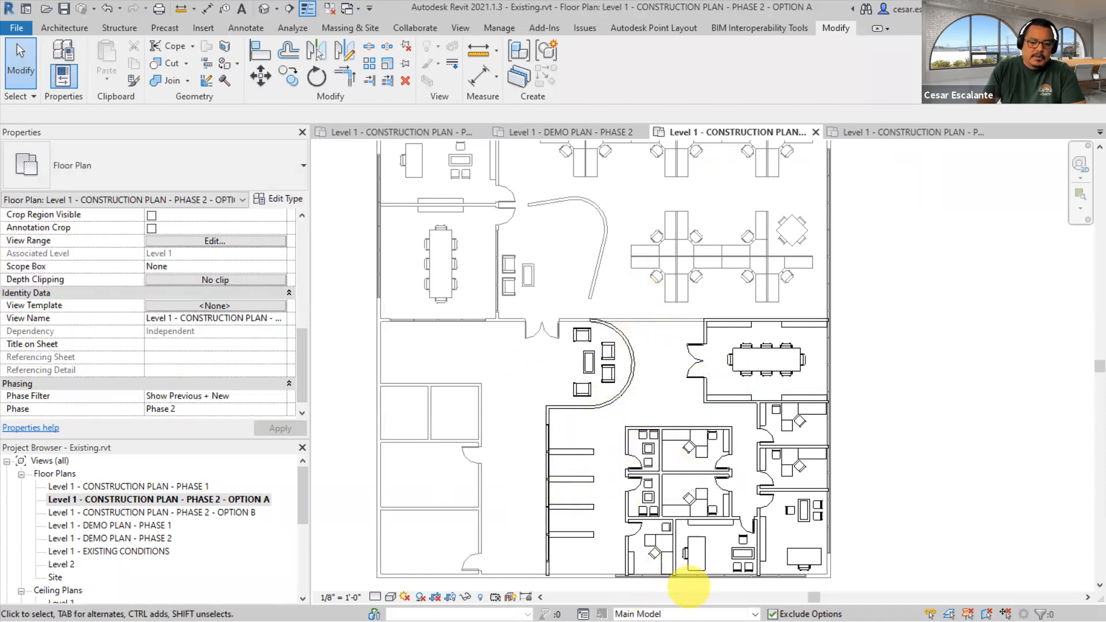
left_click(685, 614)
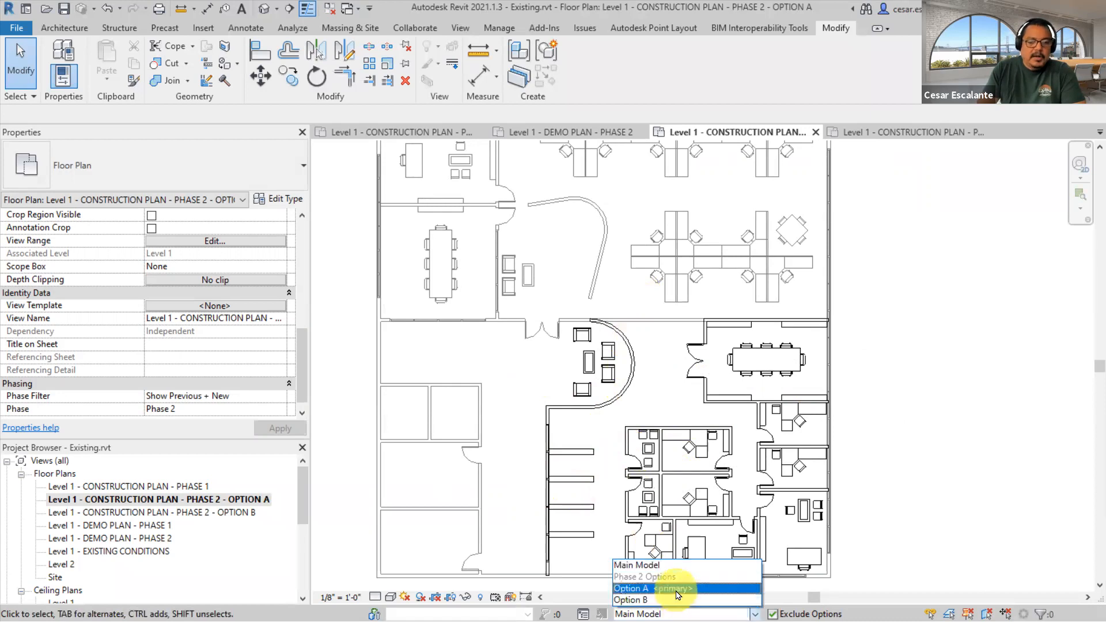
left_click(677, 595)
left_click(645, 385)
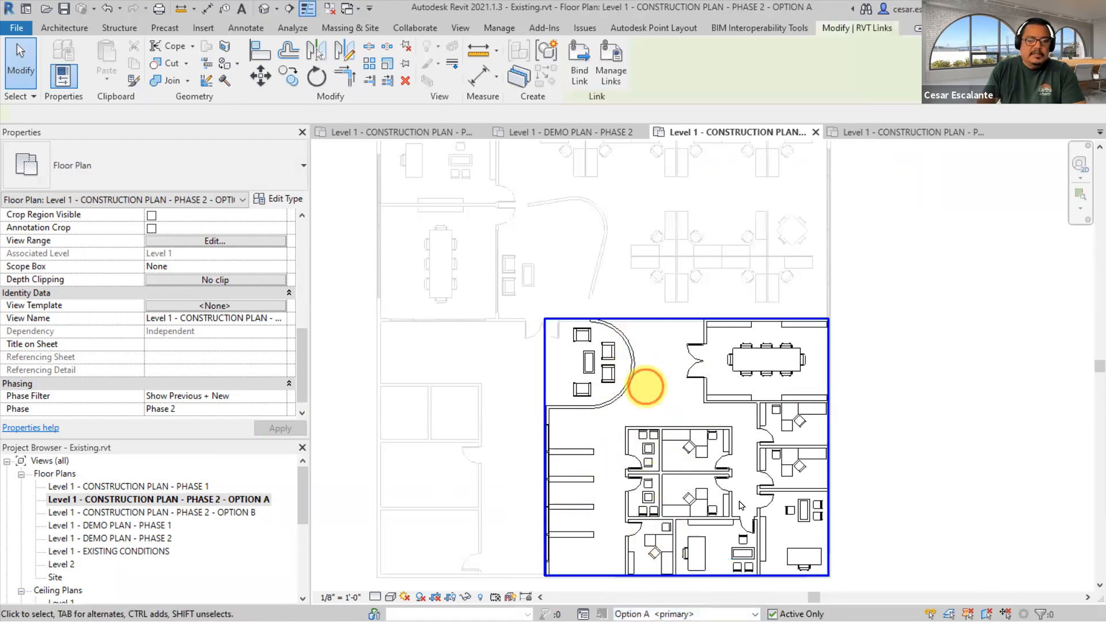
left_click(736, 517)
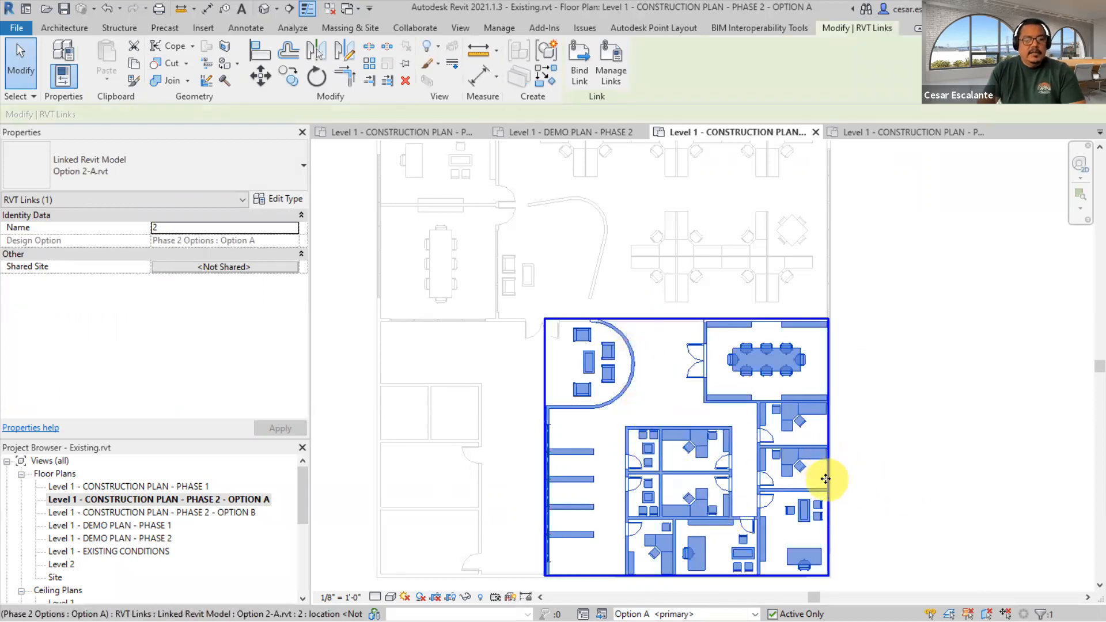
left_click(580, 57)
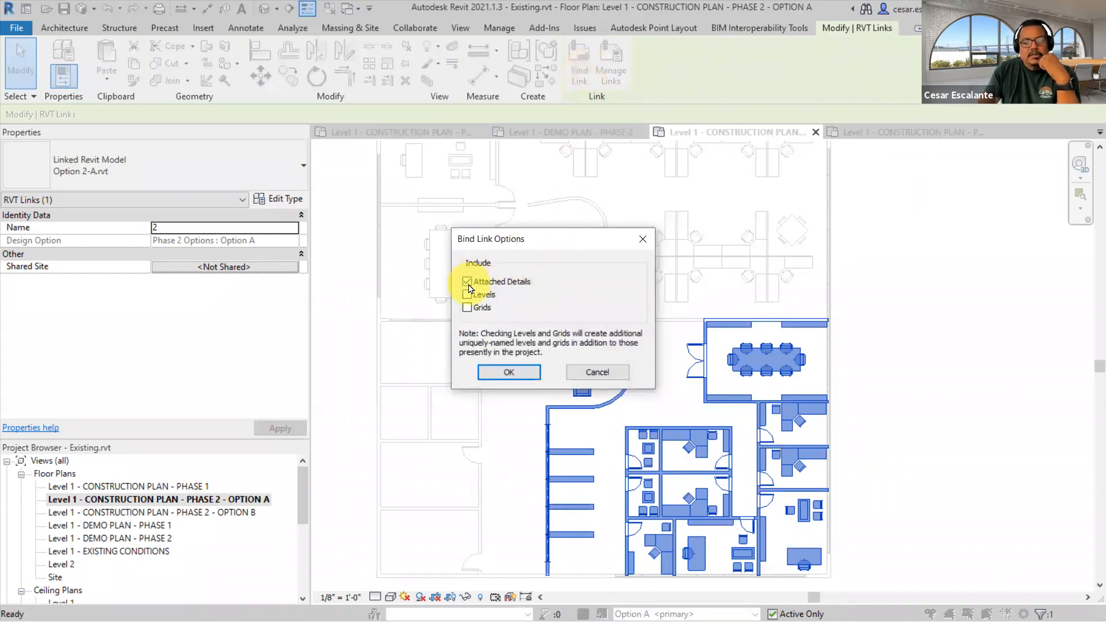
left_click(467, 281)
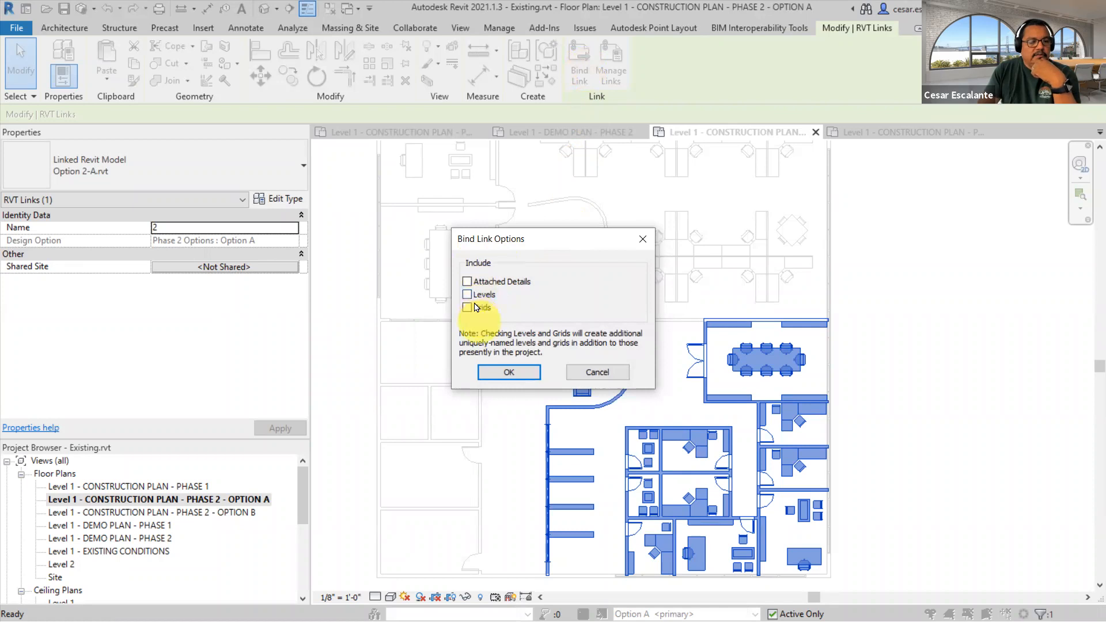
left_click(510, 374)
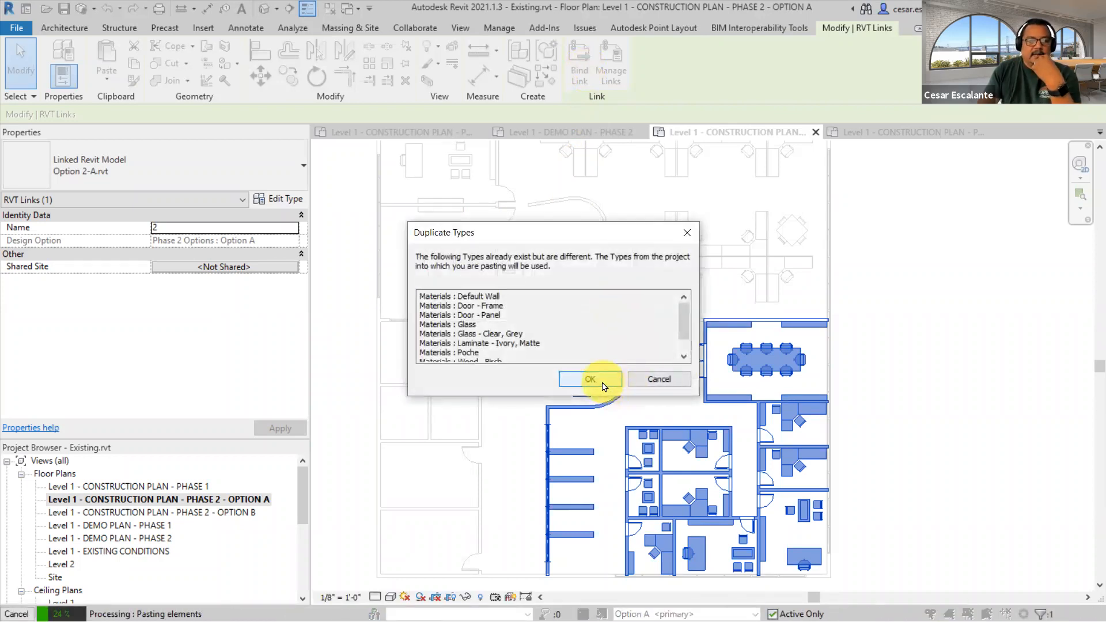
left_click(603, 384)
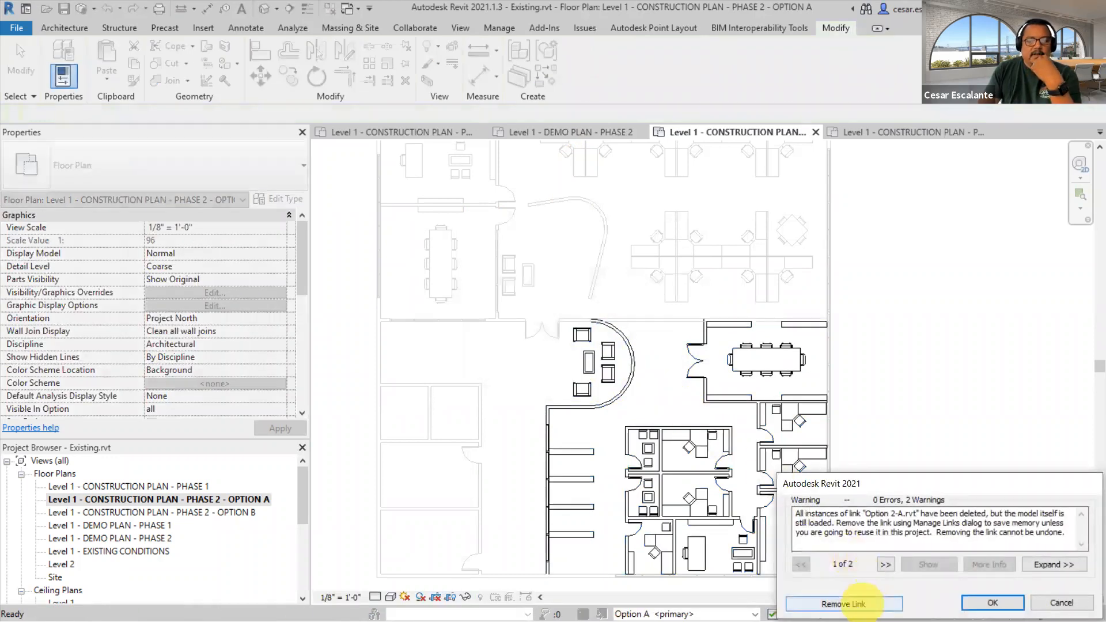
left_click(843, 604)
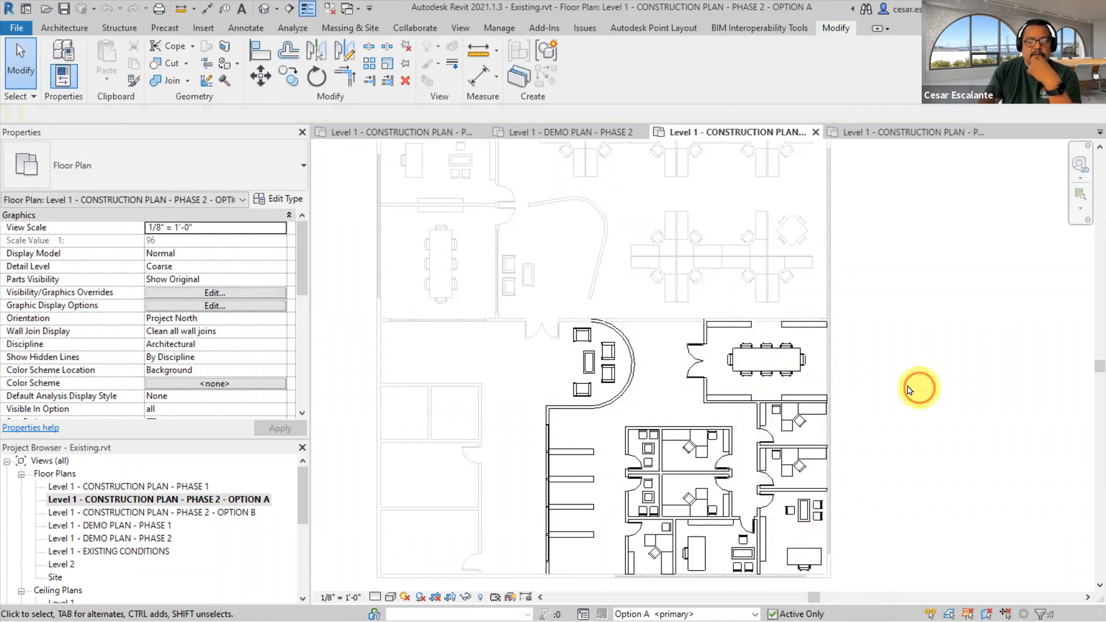
- Ungroup the bound Option 2-A model group into individual elements
left_click(778, 359)
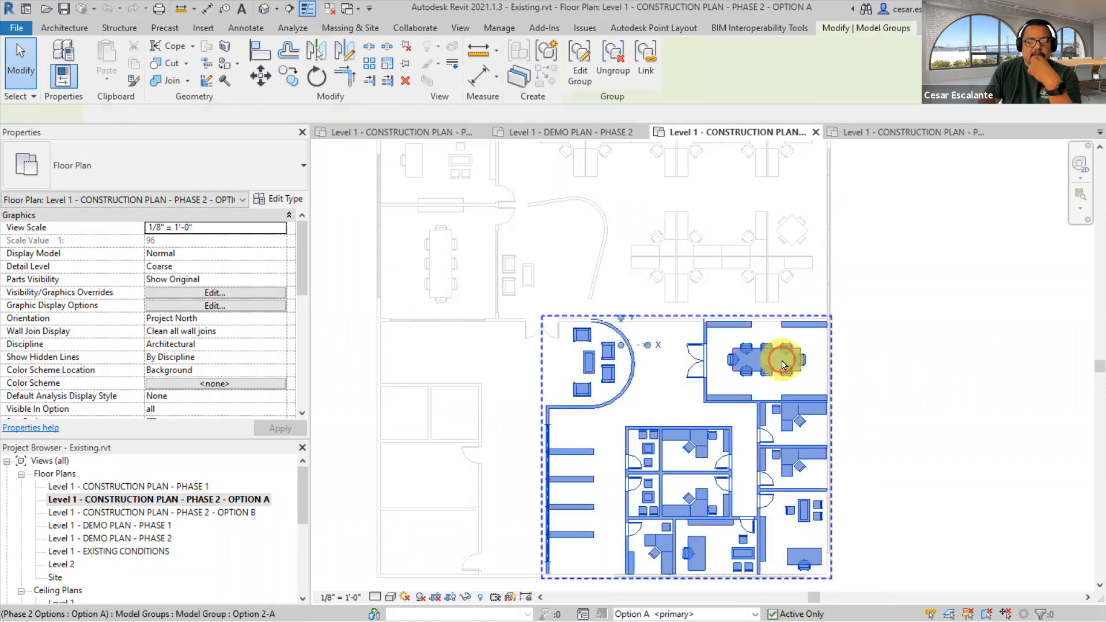
left_click(613, 55)
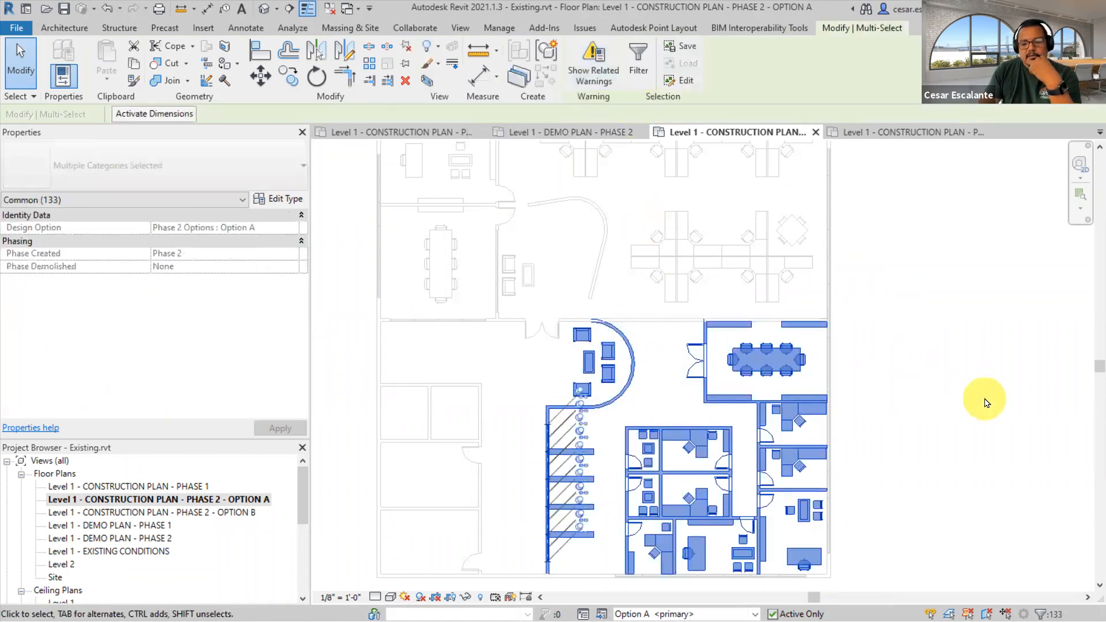
left_click(985, 400)
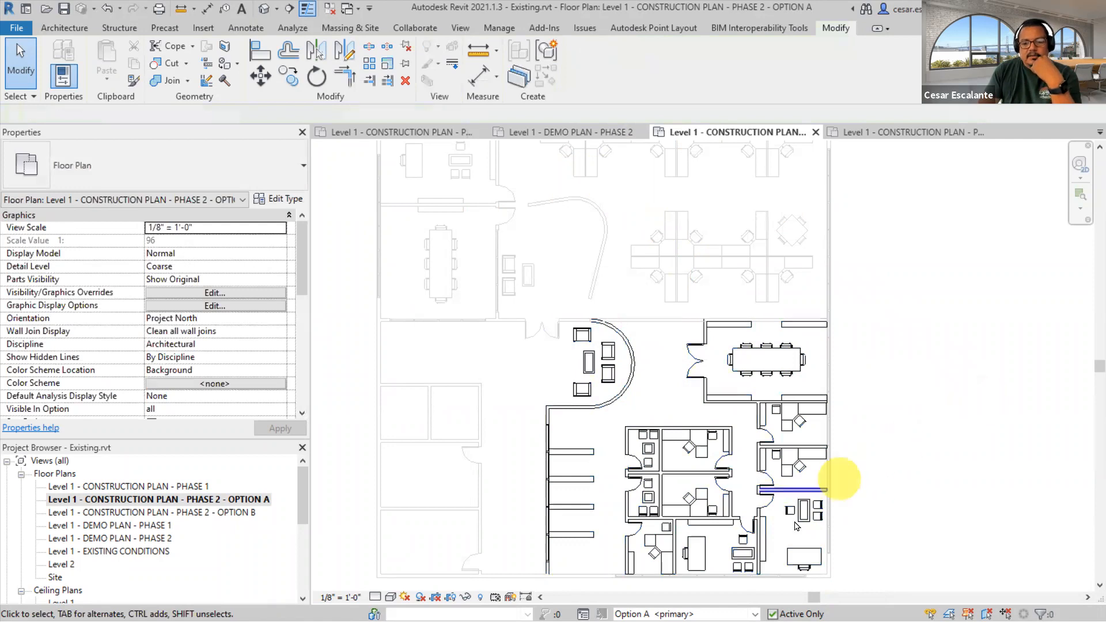
- Toggle the active design option between Main Model and Option A, ending on Main Model, and open the Phase 2 Option B construction plan
left_click(749, 614)
left_click(674, 567)
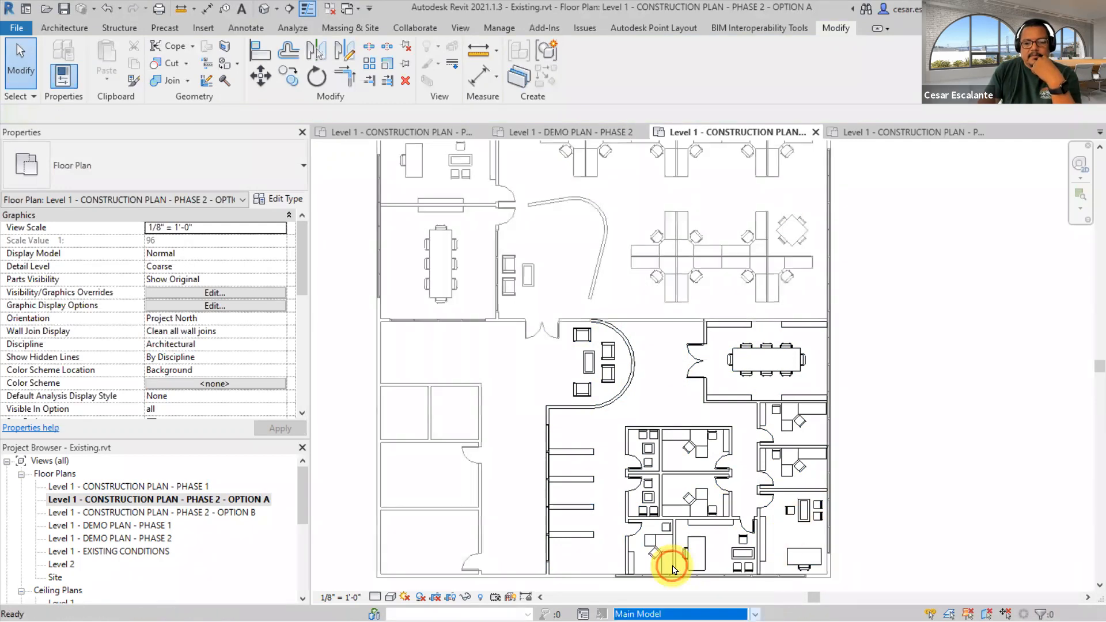
left_click(753, 614)
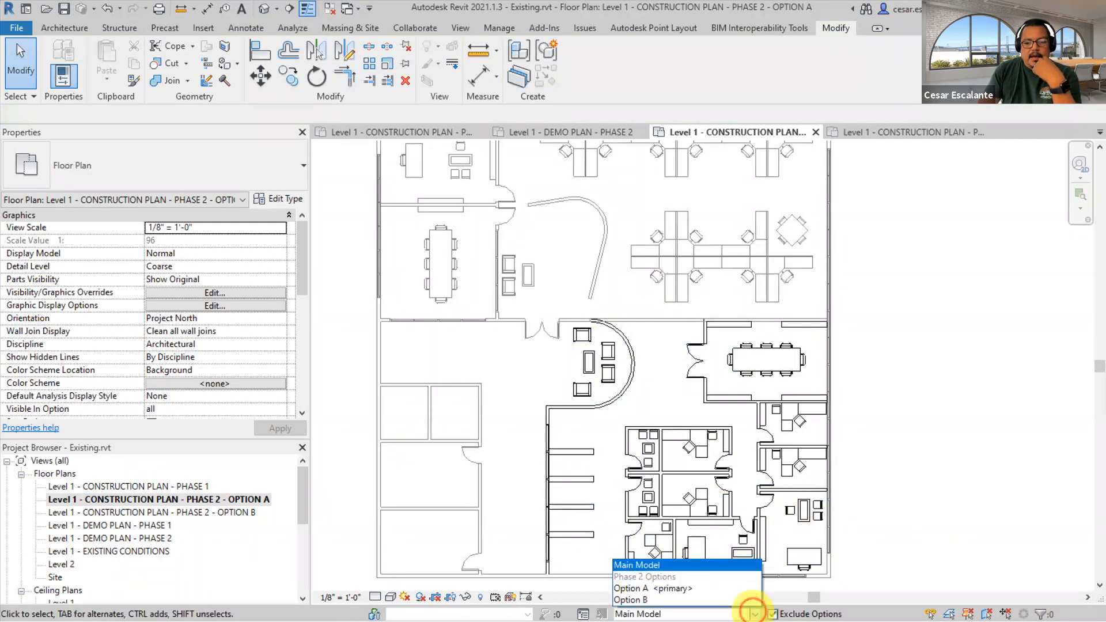
left_click(679, 589)
left_click(750, 614)
left_click(663, 565)
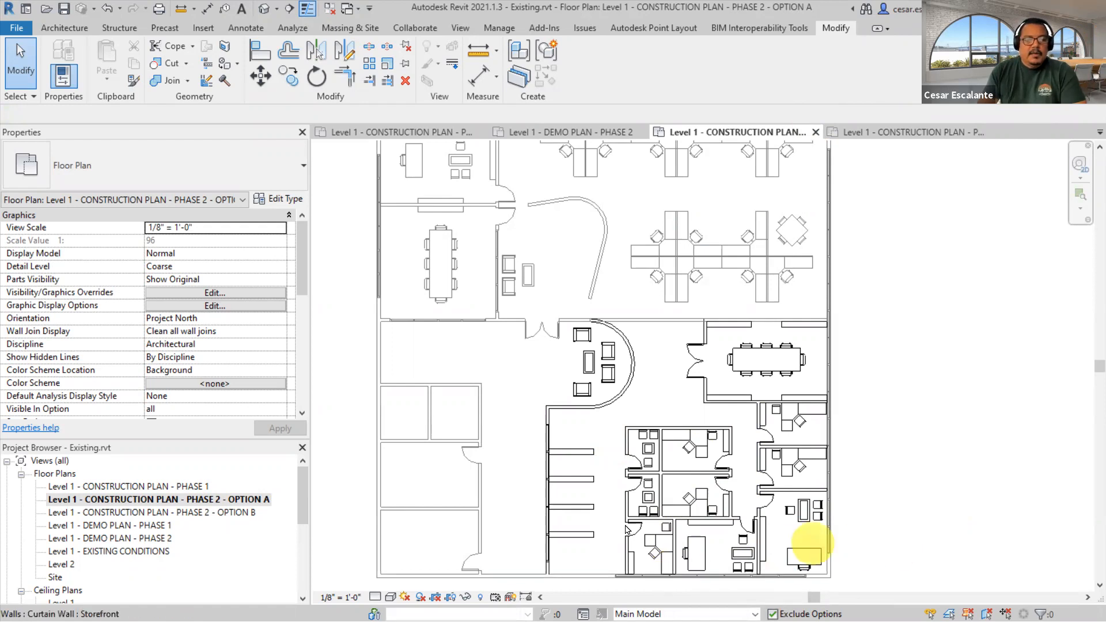
double_click(259, 512)
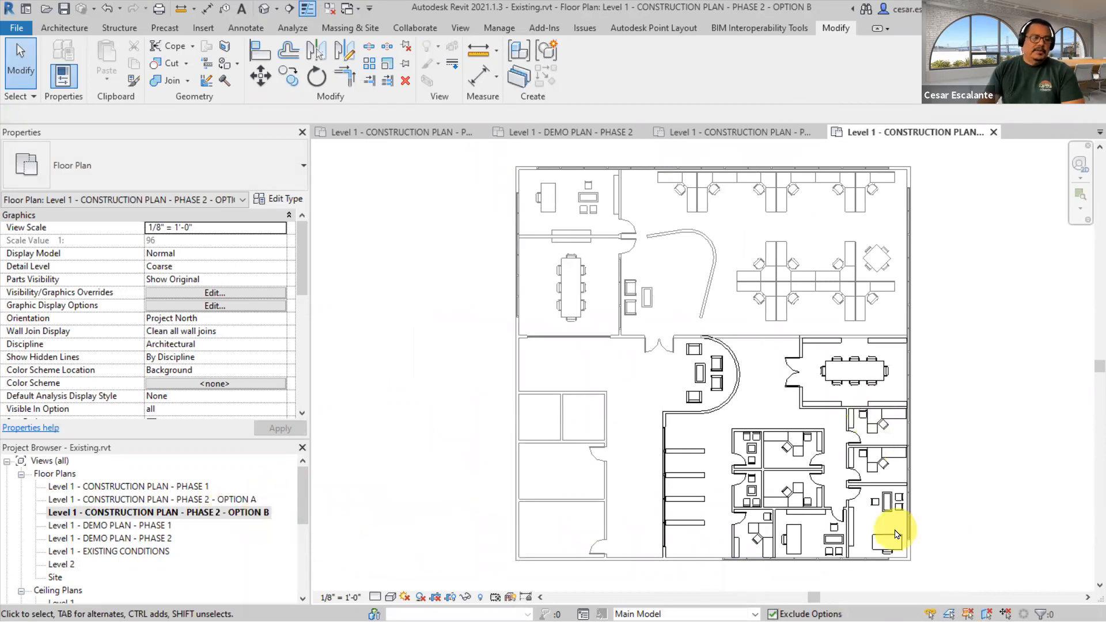
- Open the Phase 2 Option A construction plan and set its Phase 2 Options design option visibility to Option A
left_click(236, 500)
double_click(235, 499)
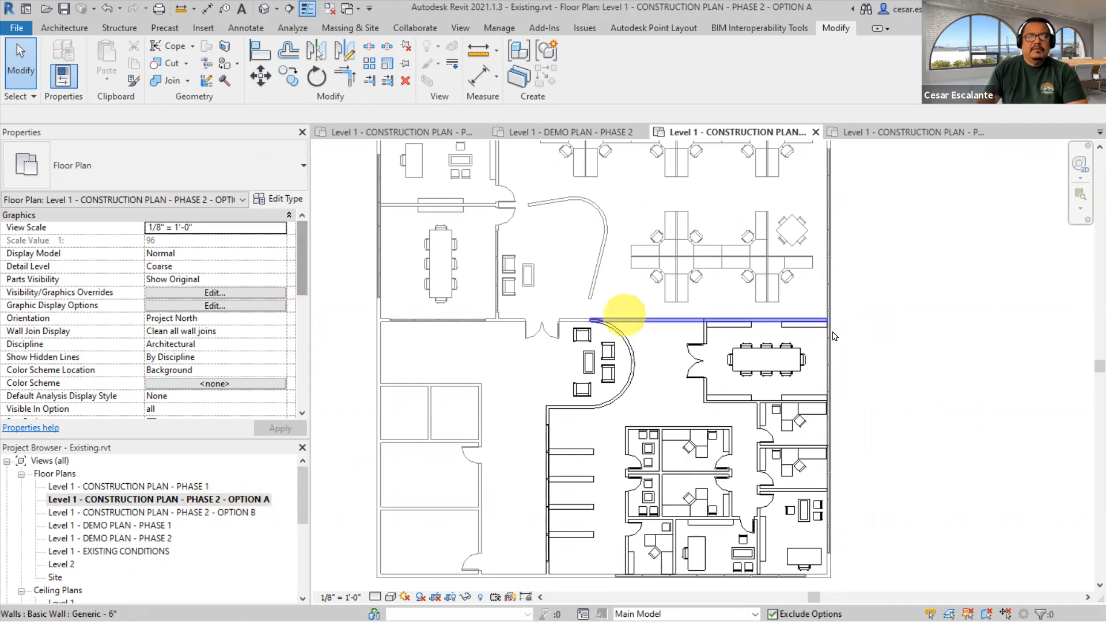
key("v")
key("g")
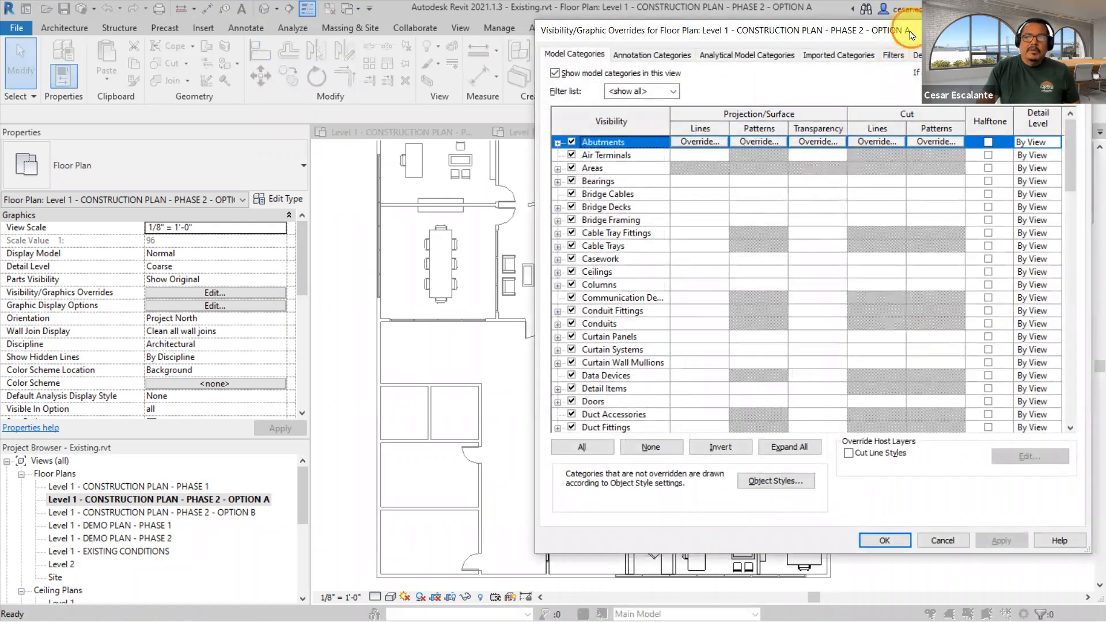
left_click_drag(912, 35, 603, 84)
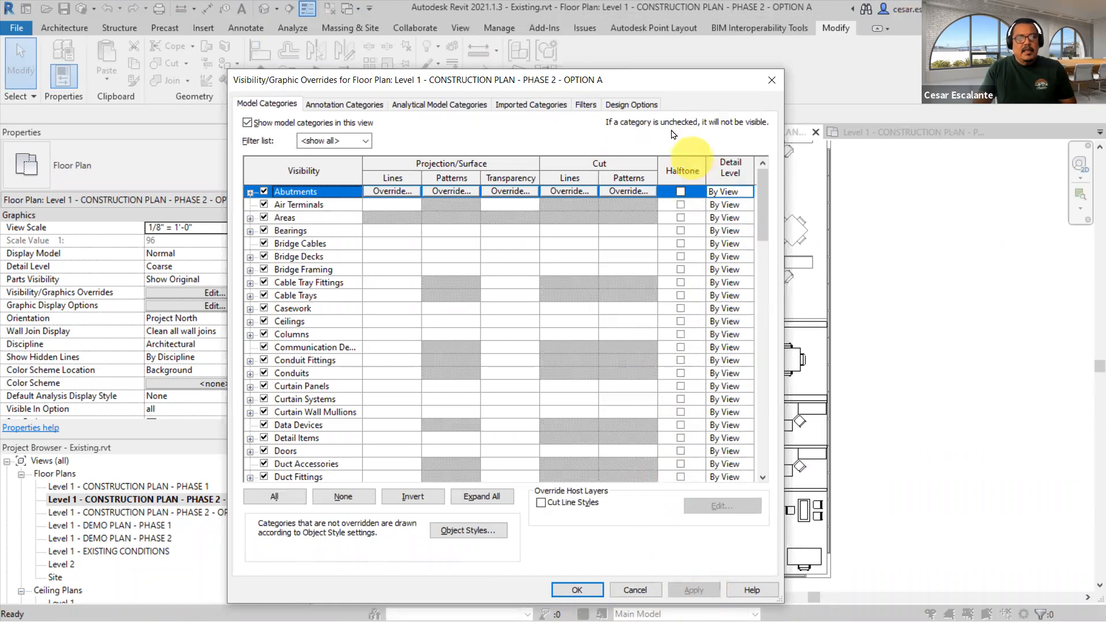
left_click(660, 110)
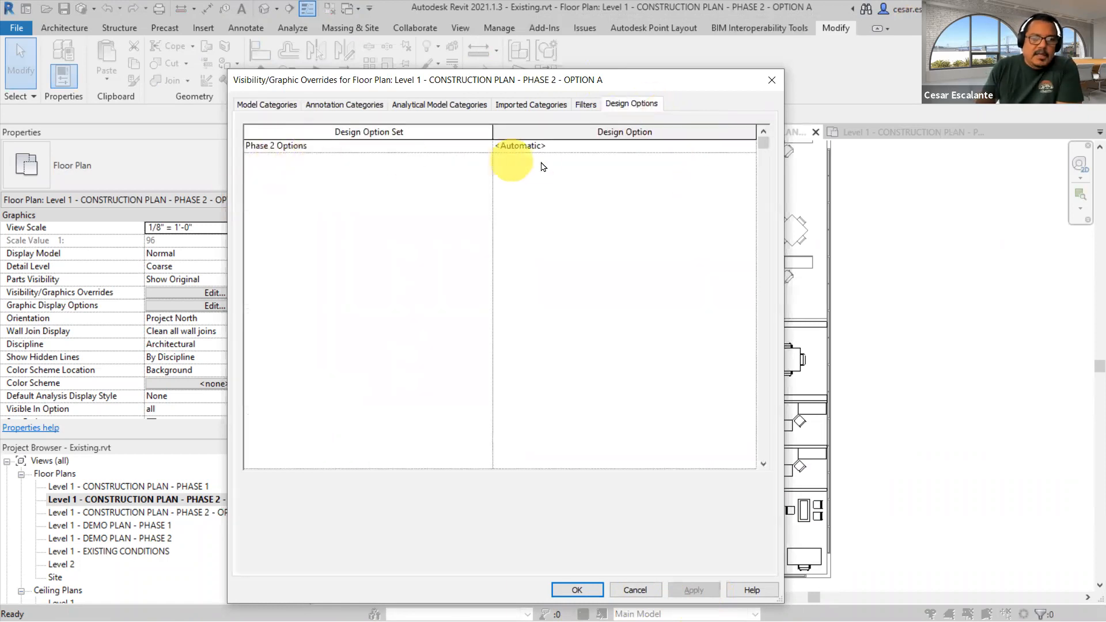
left_click(748, 149)
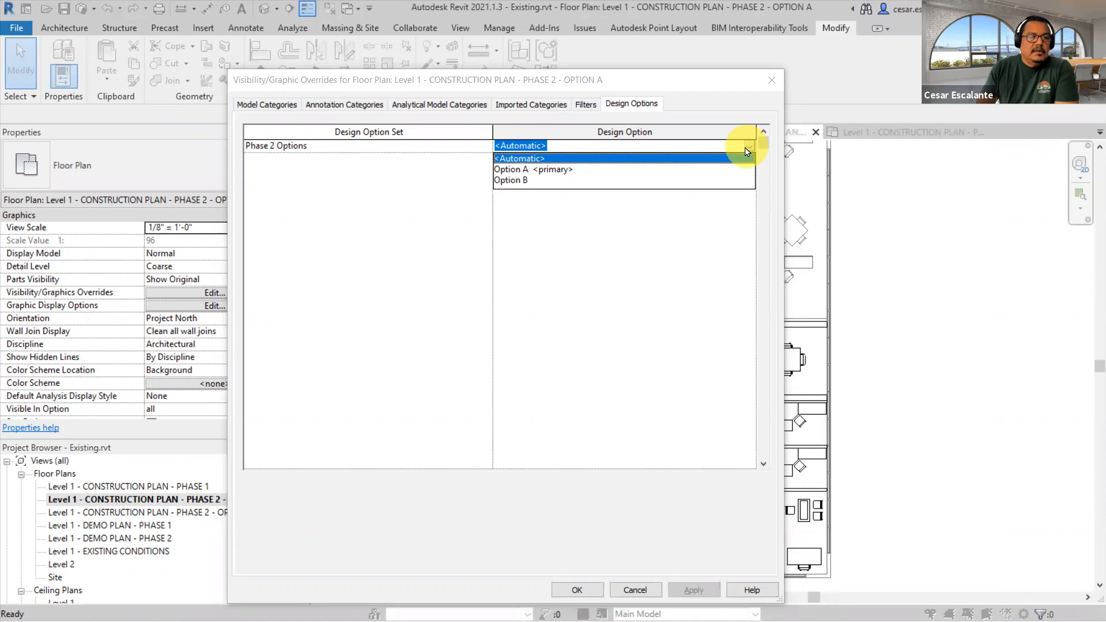
left_click(540, 170)
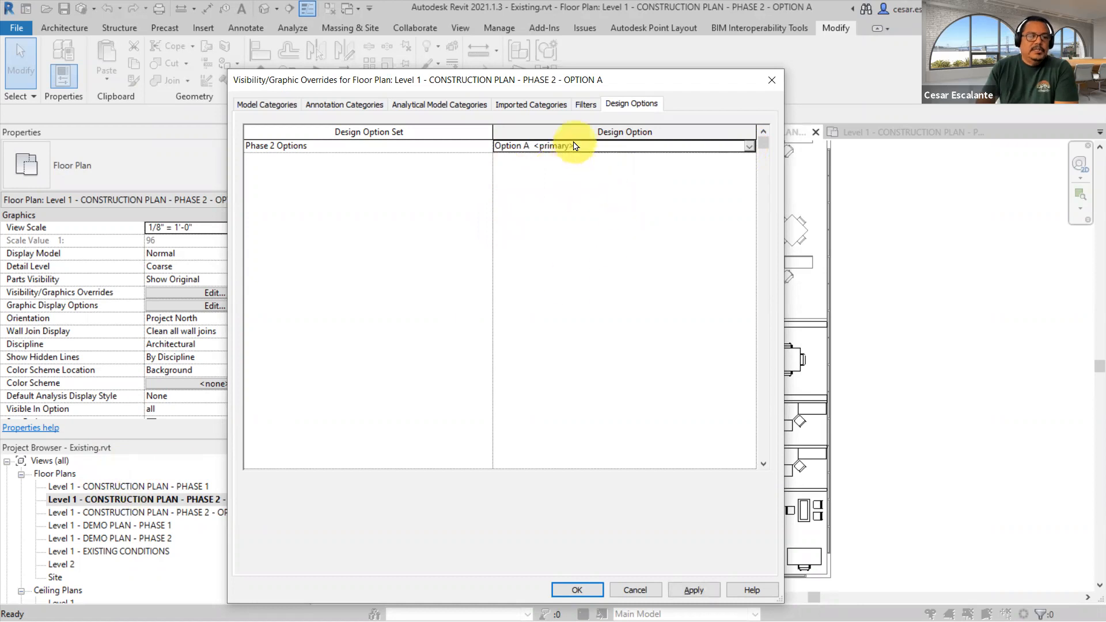
left_click(577, 589)
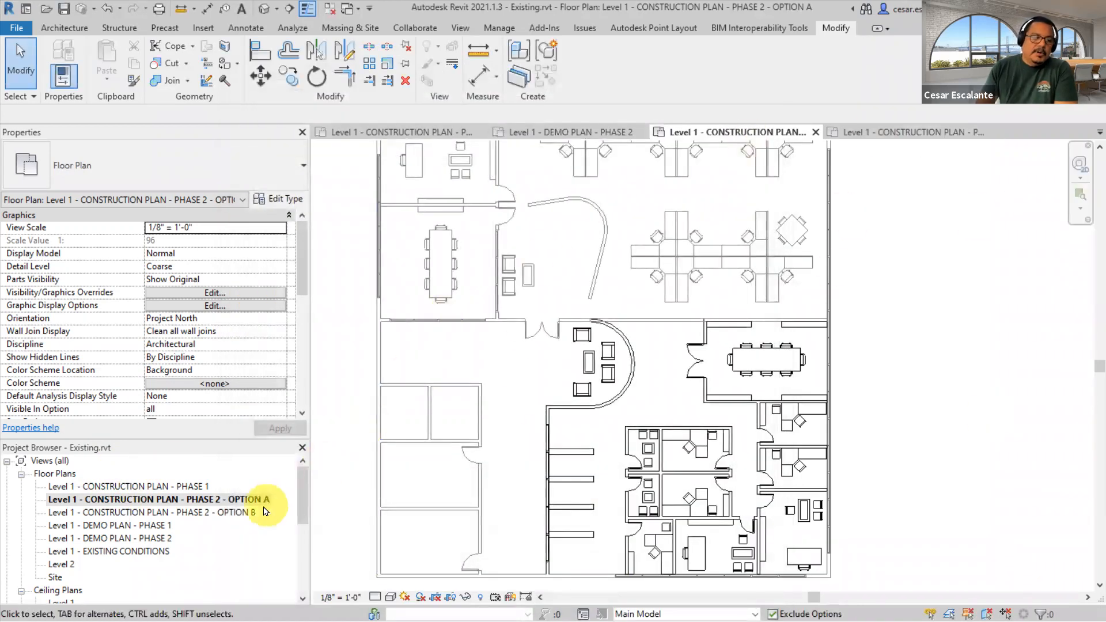
- Open the Phase 2 Option B construction plan and set its Phase 2 Options design option visibility to Option B
double_click(238, 516)
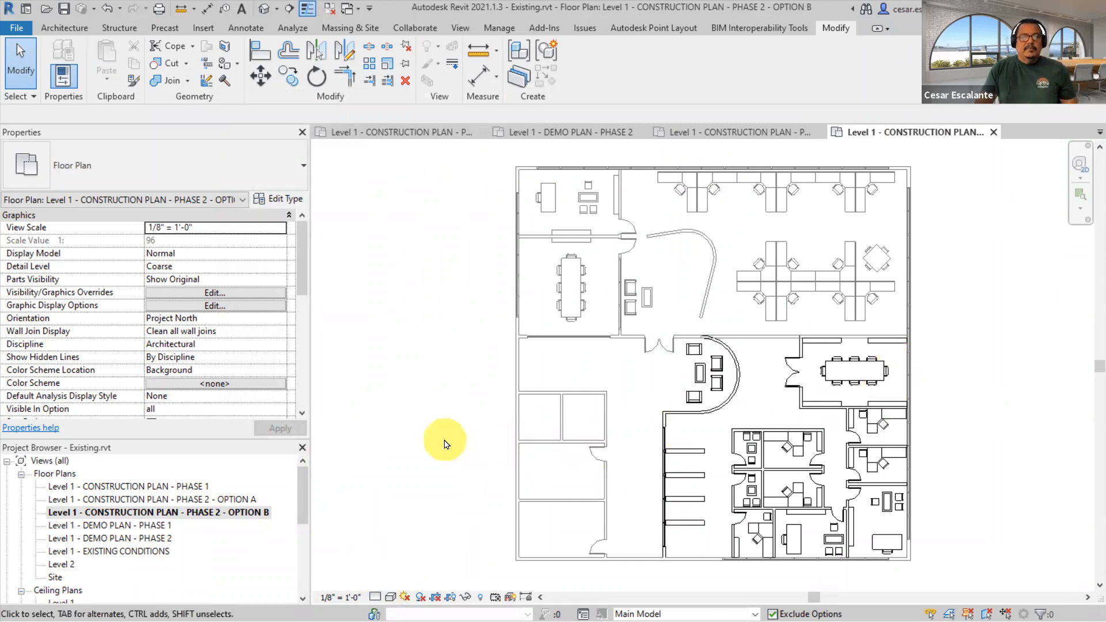
key("v")
key("g")
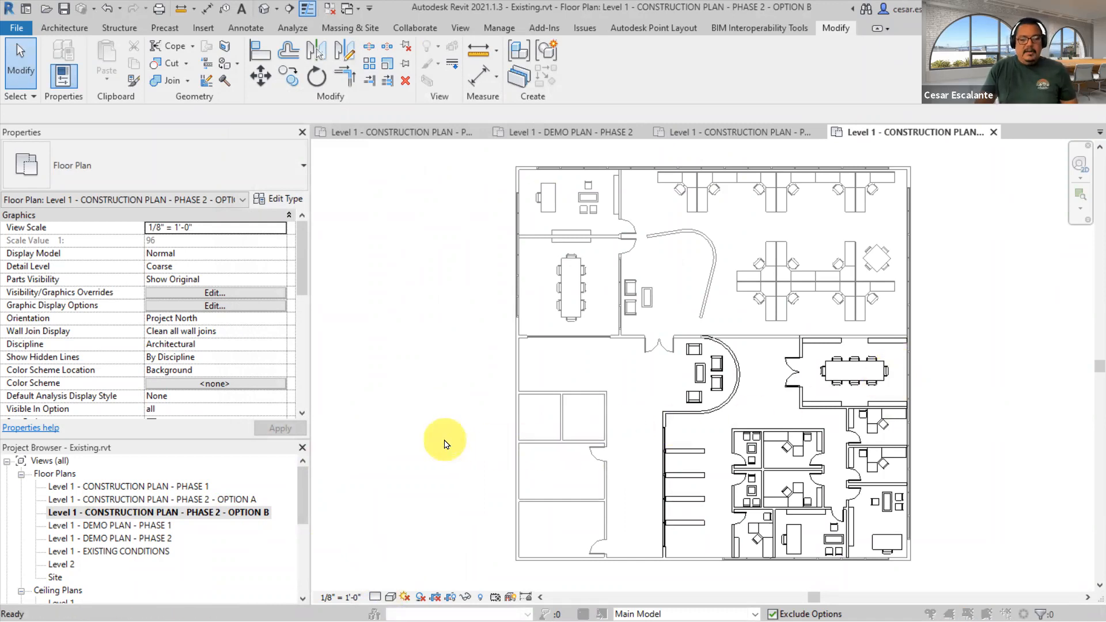
left_click(627, 116)
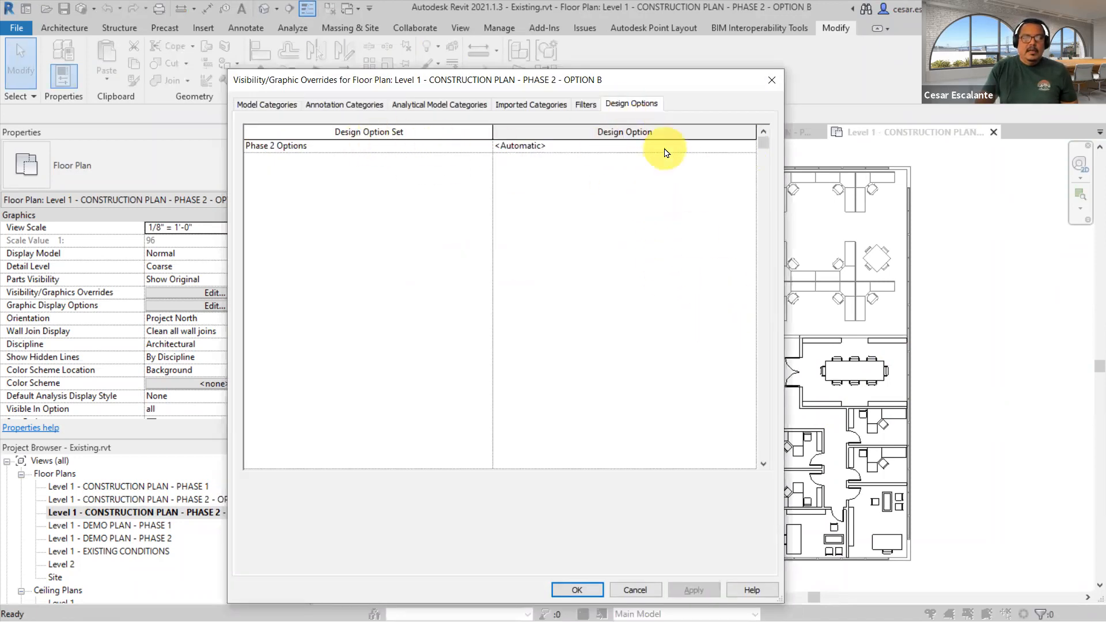
left_click(749, 148)
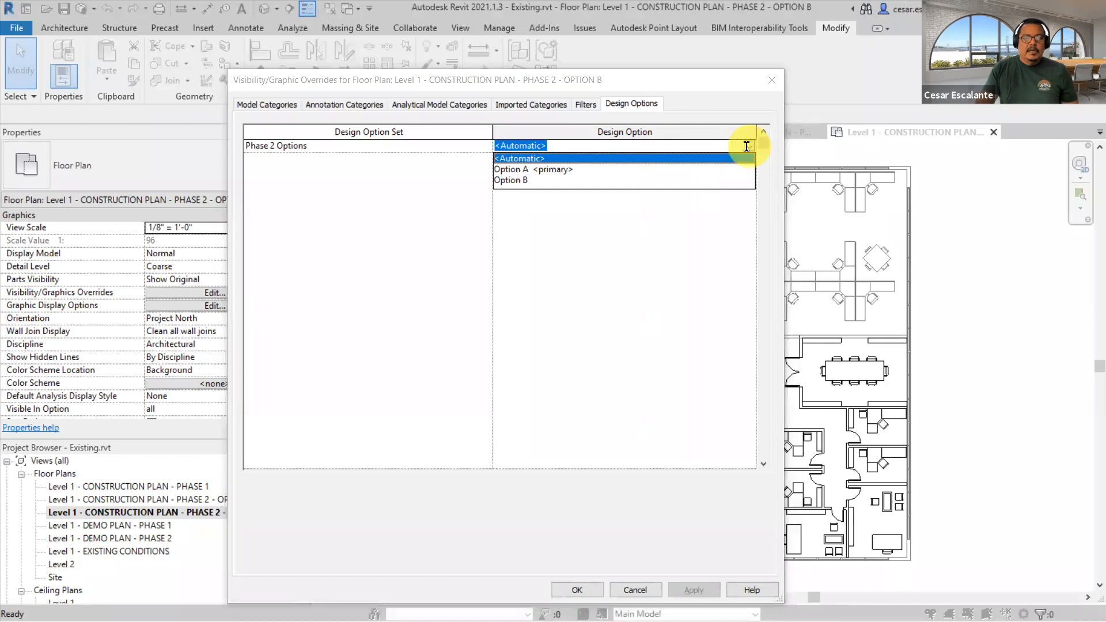
left_click(518, 182)
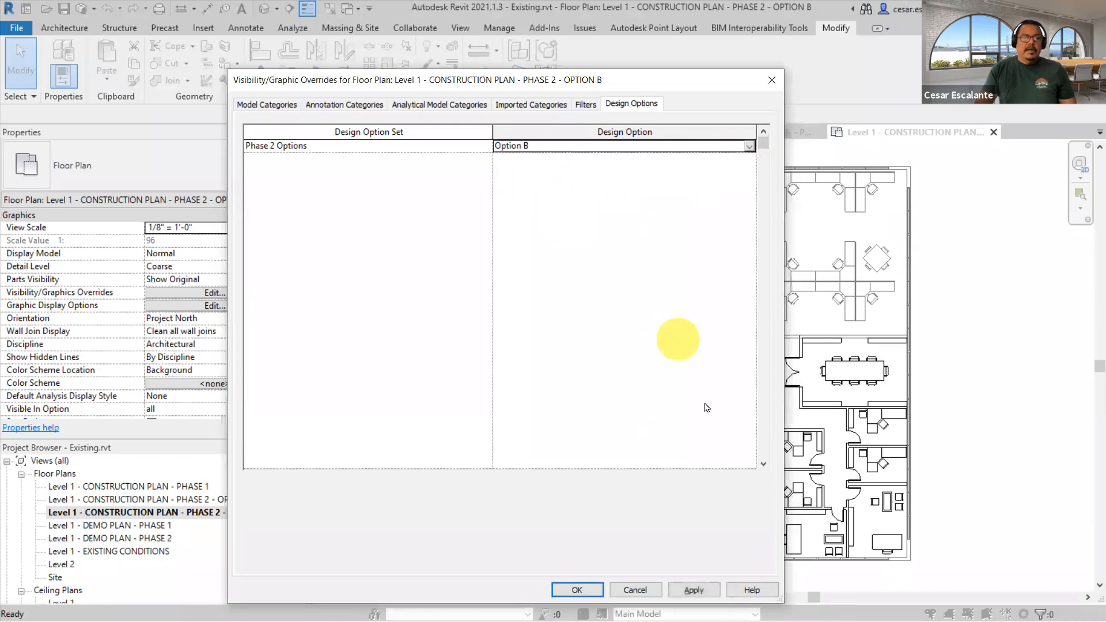
left_click(707, 593)
left_click(575, 590)
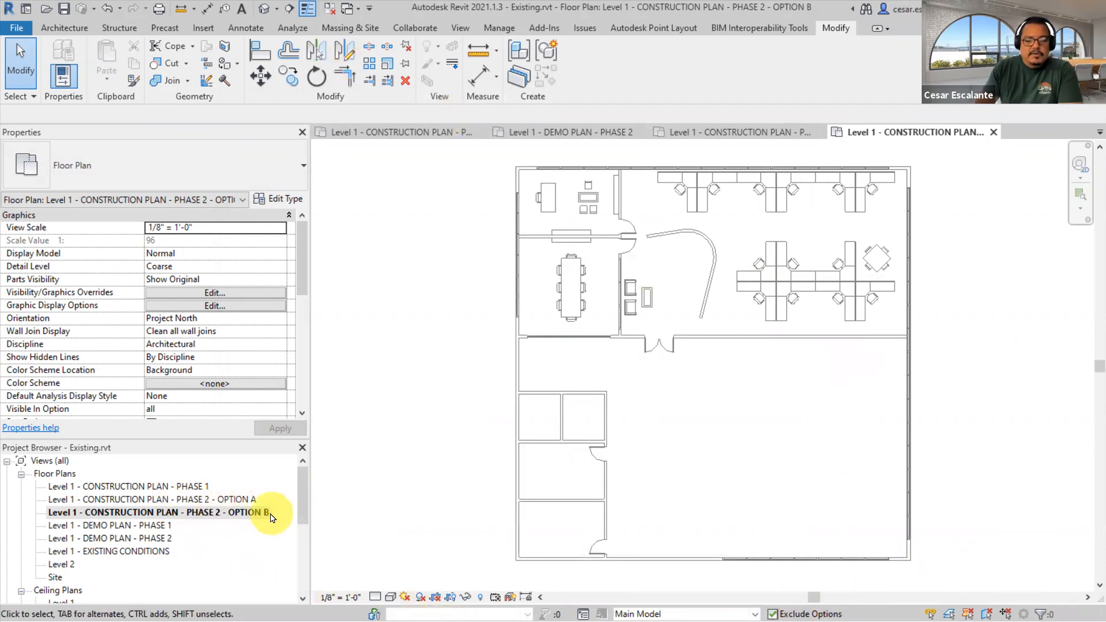
- Make Option B the active design option and link Option 2-B.rvt with Auto - Internal Origin to Internal Origin positioning
left_click(755, 614)
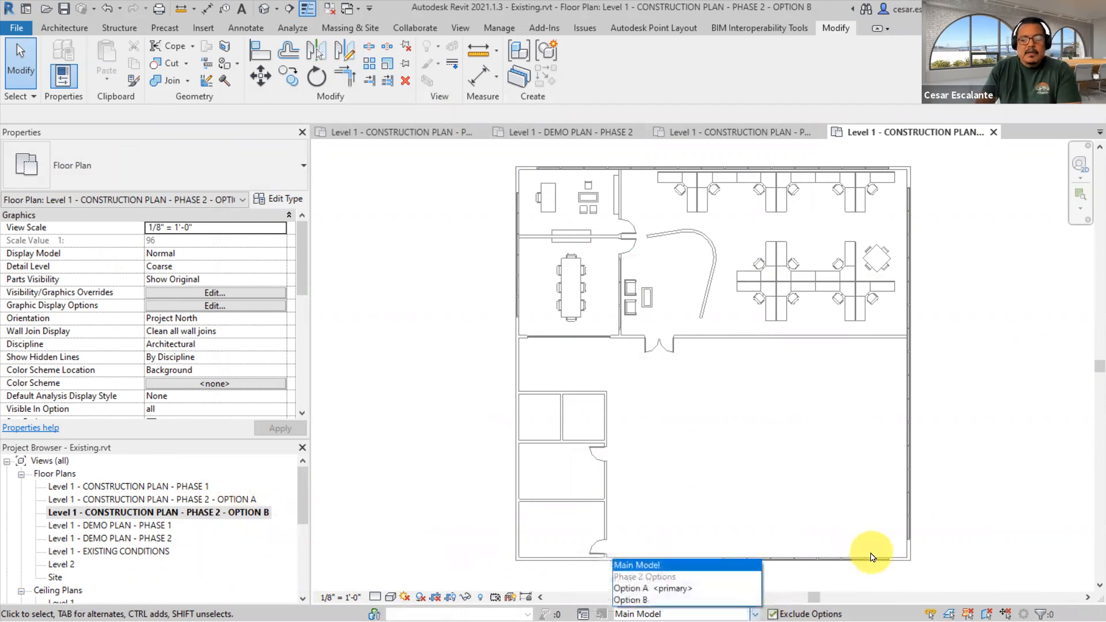
left_click(630, 599)
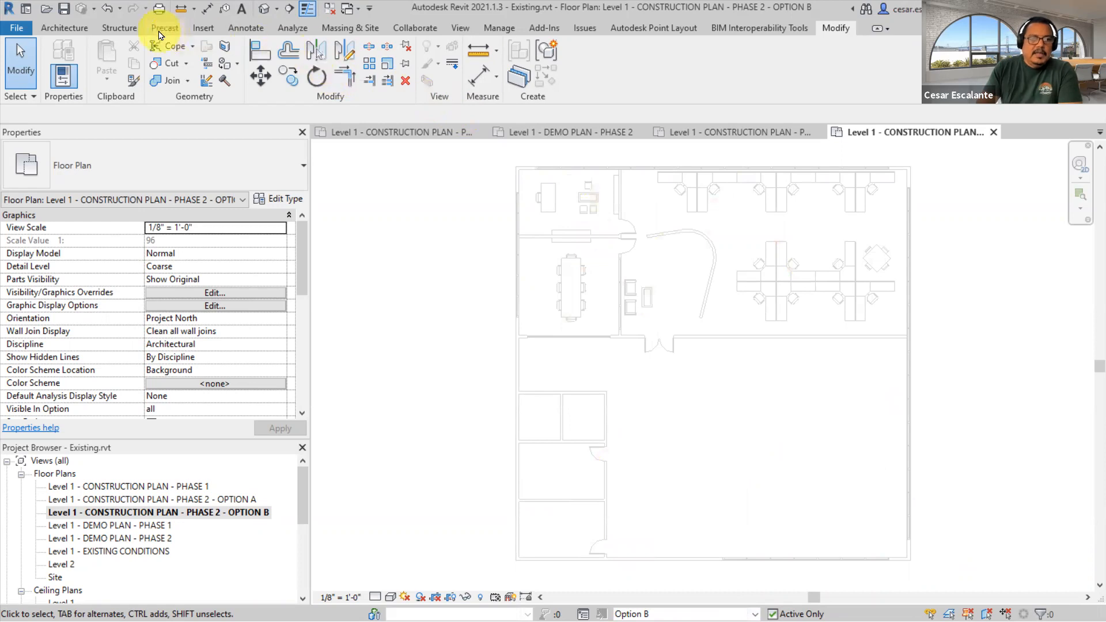
left_click(203, 29)
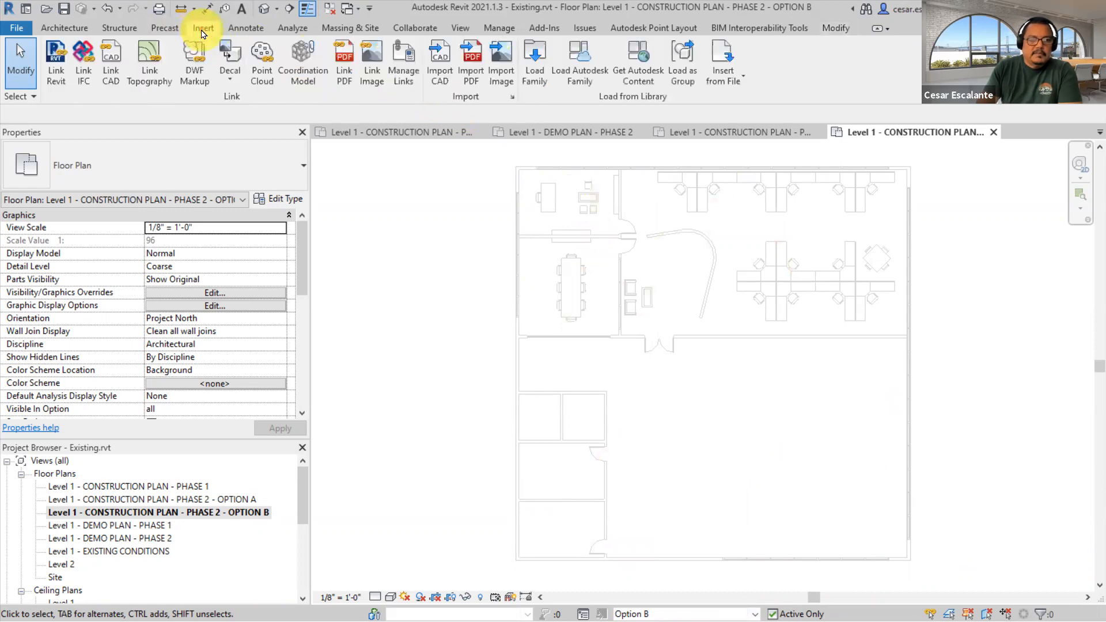
left_click(405, 58)
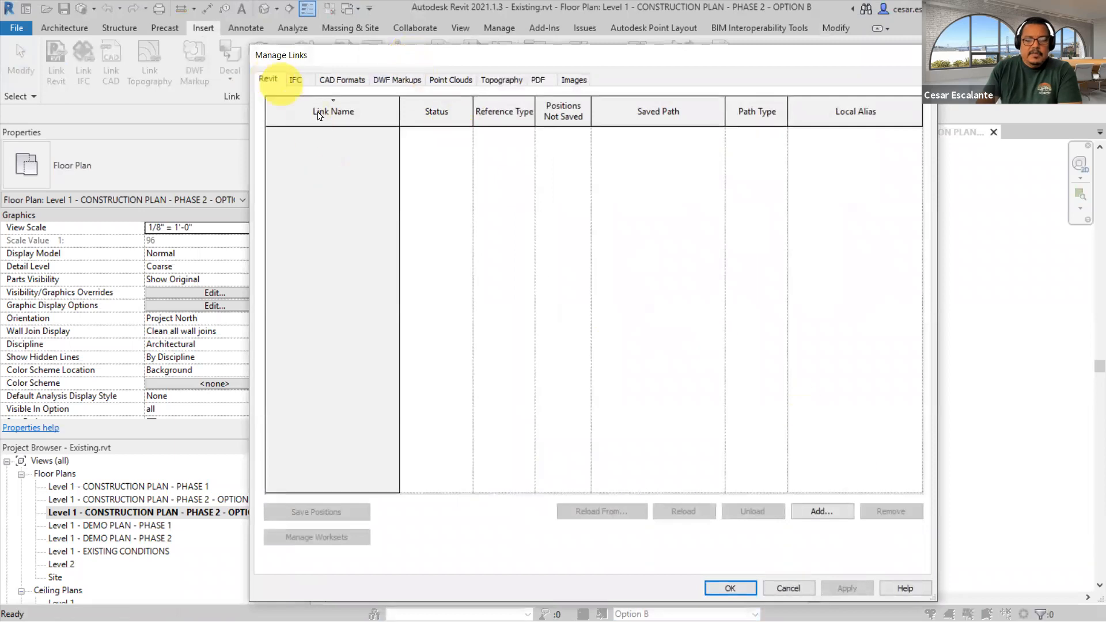
left_click(828, 512)
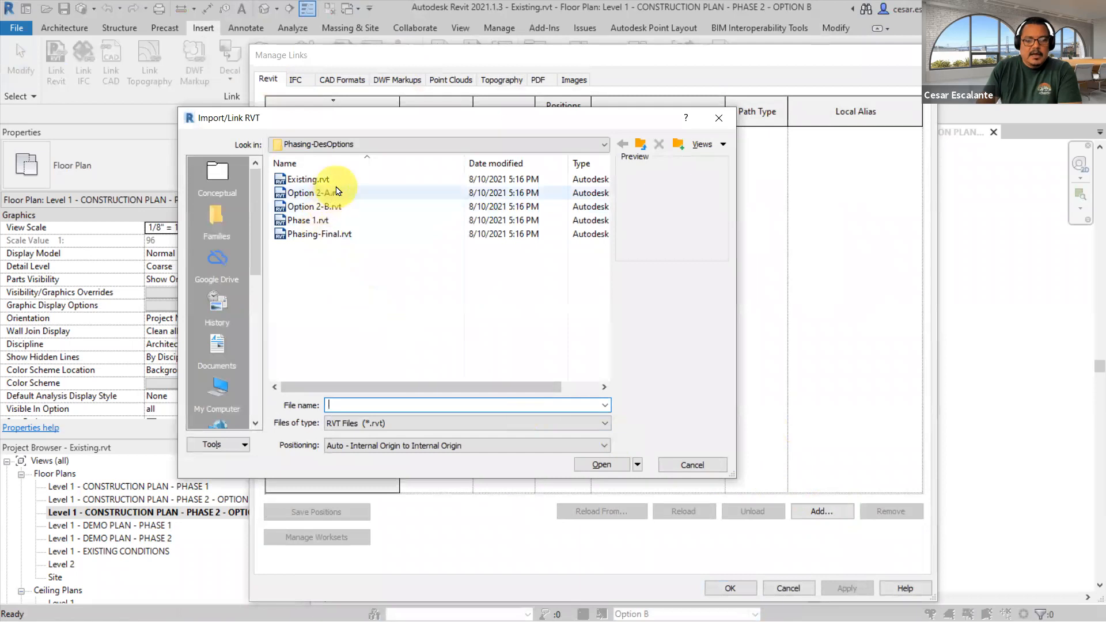
left_click(331, 207)
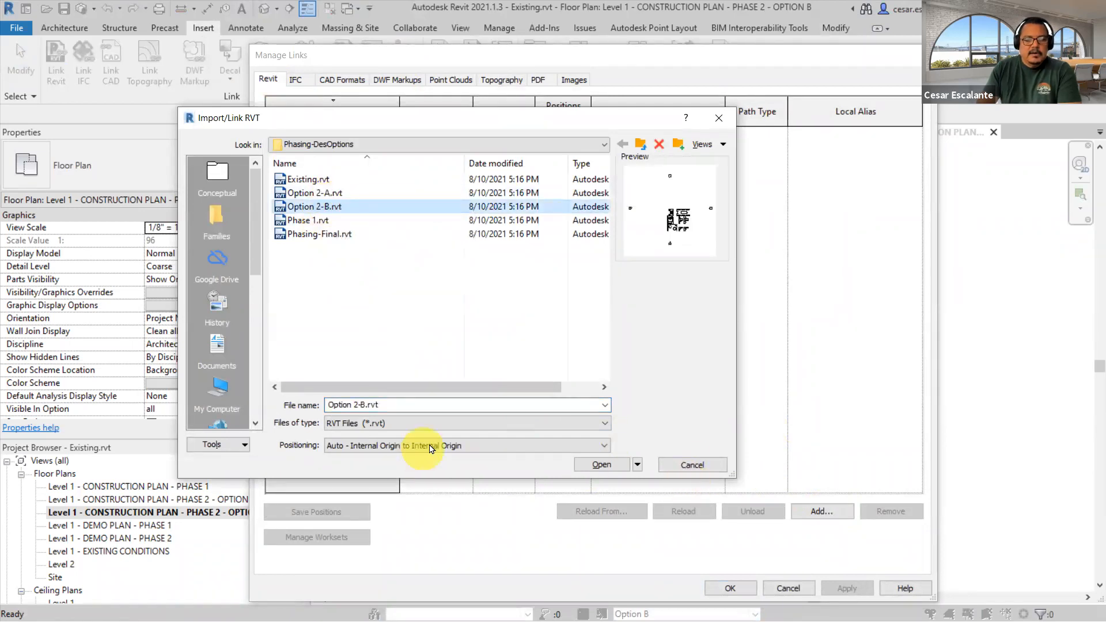
left_click(603, 465)
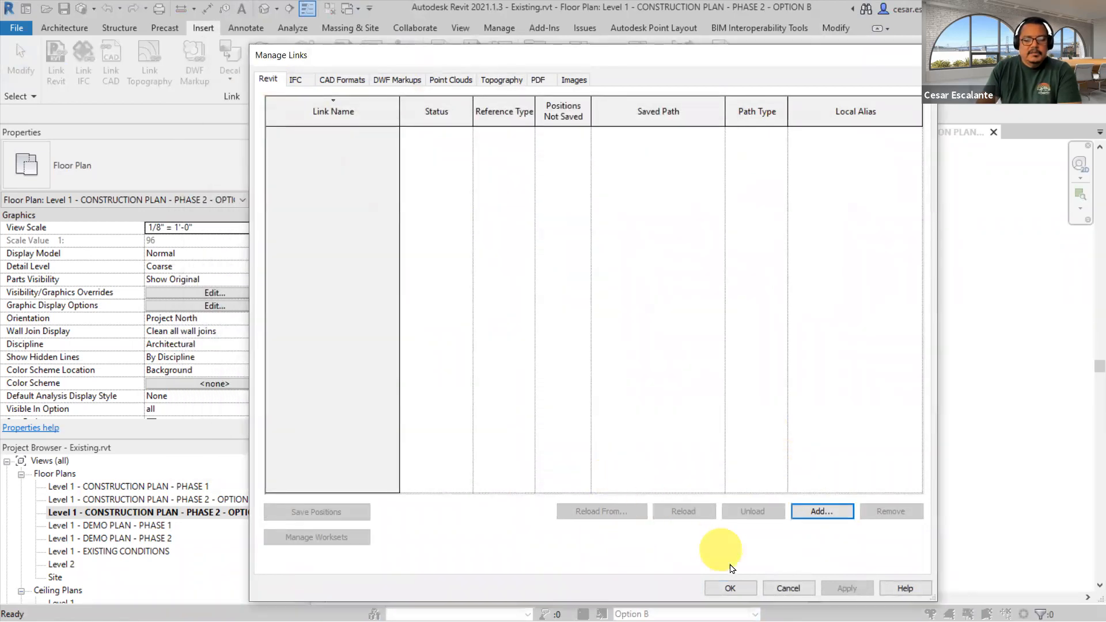
left_click(732, 587)
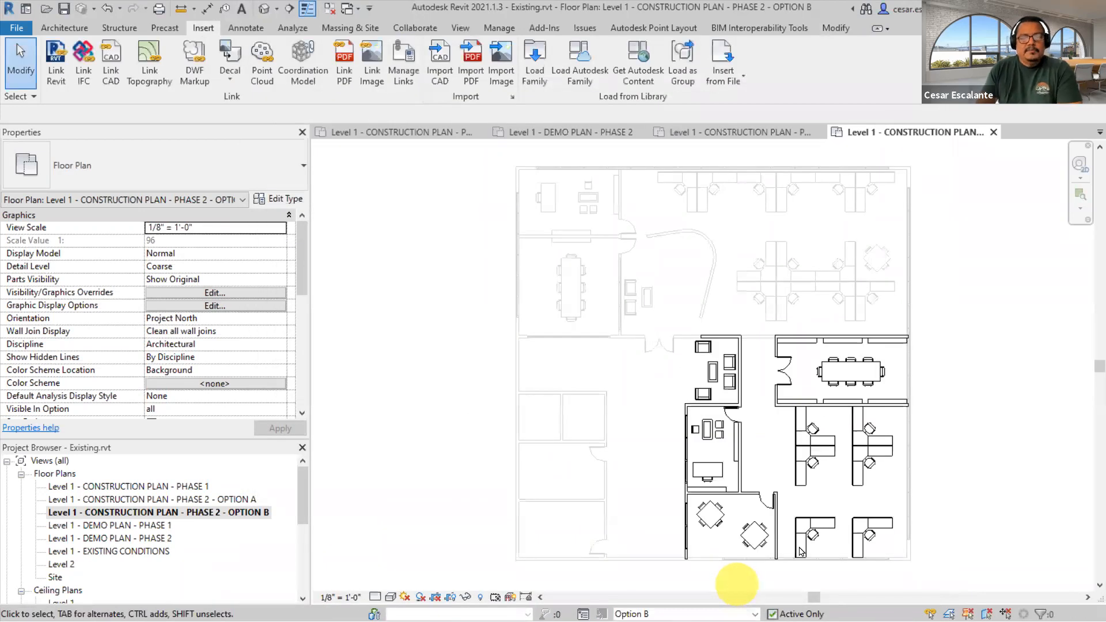
- Bind the Option 2-B.rvt link without levels or grids, accepting the duplicate types and removing the leftover link
left_click(854, 411)
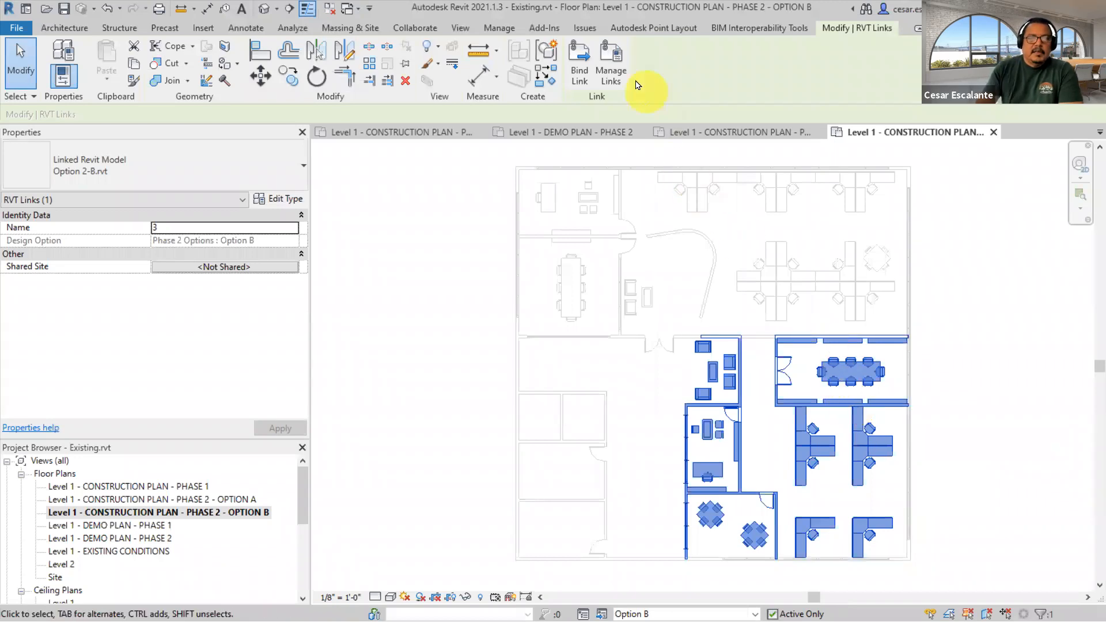
left_click(582, 63)
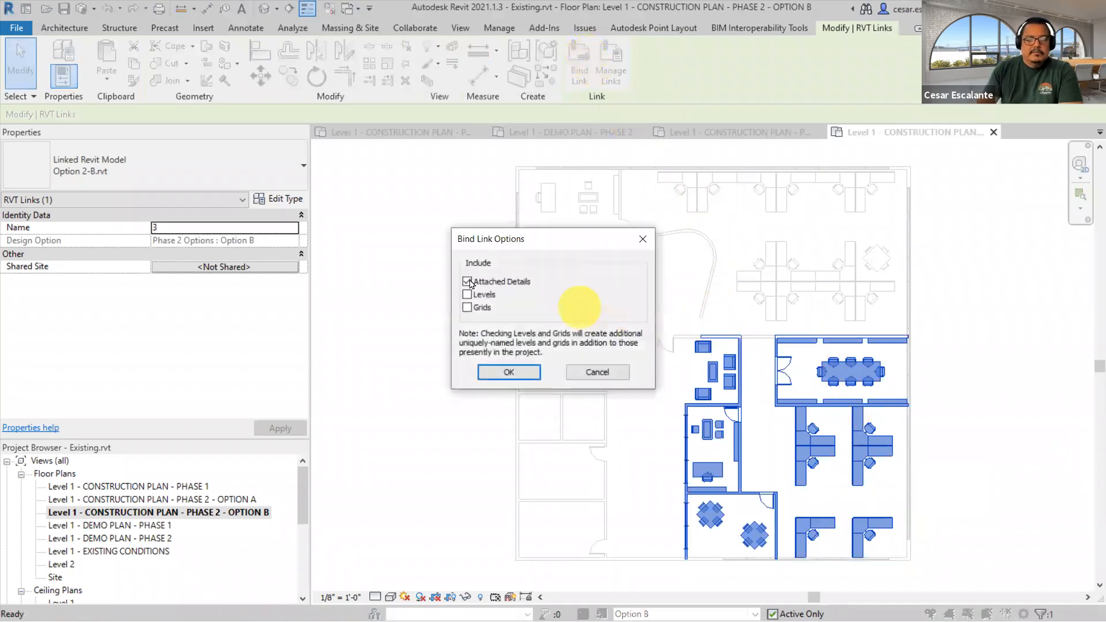
left_click(509, 372)
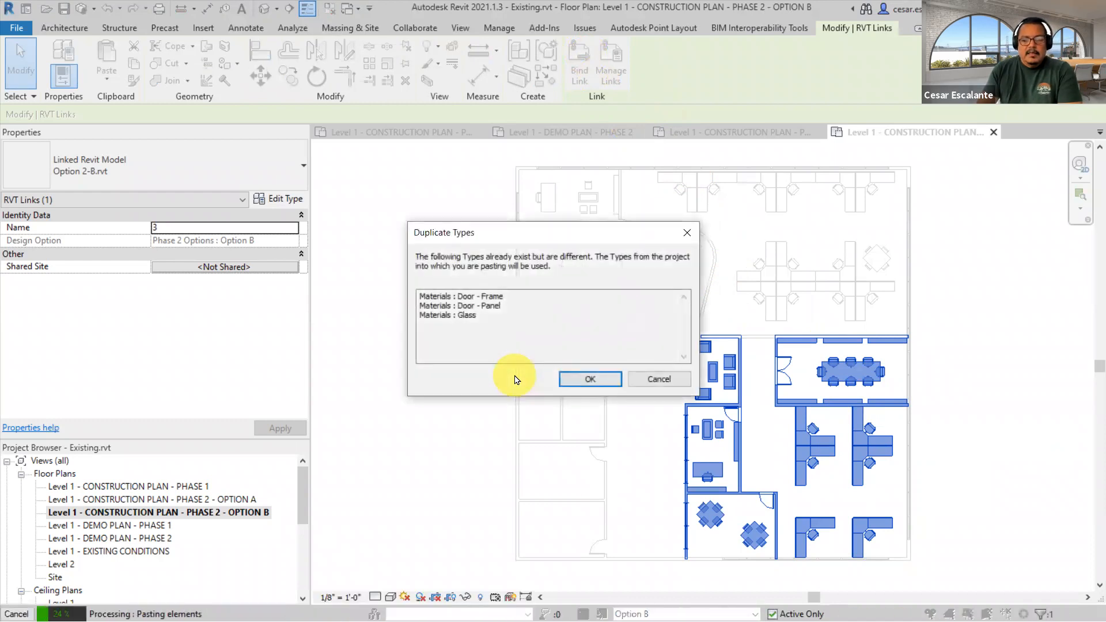
left_click(587, 380)
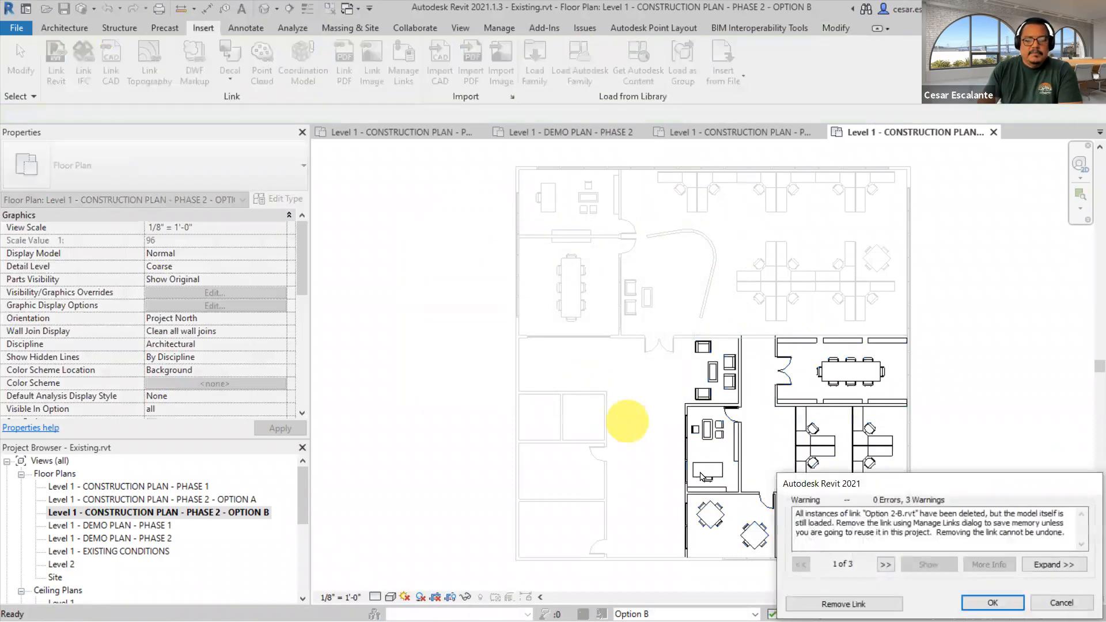
left_click(885, 602)
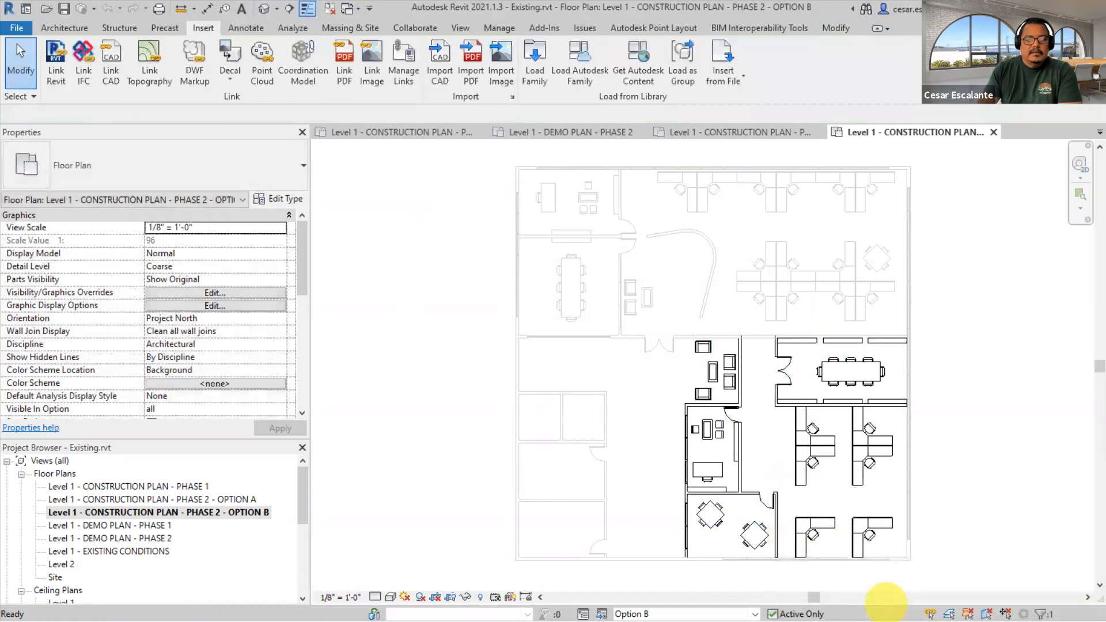
- Ungroup the bound Option 2-B model group into individual elements
left_click(1004, 463)
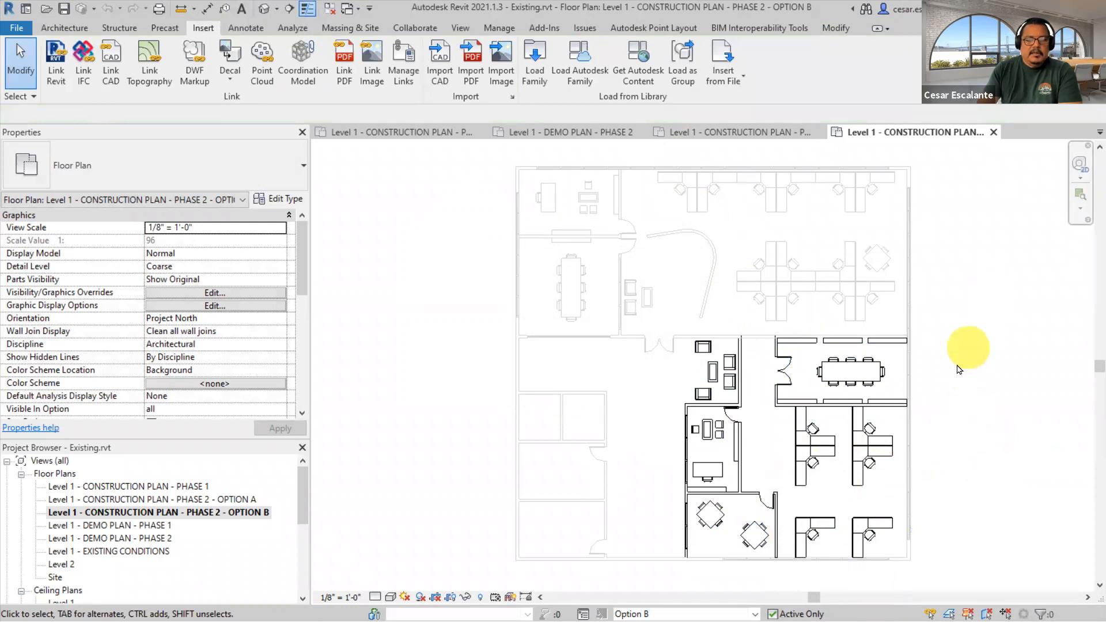
left_click(902, 510)
left_click(608, 72)
left_click(989, 446)
- Examine the design option and phasing properties of the wall between the lounge and the corridor
scroll(862, 373, "up", 5)
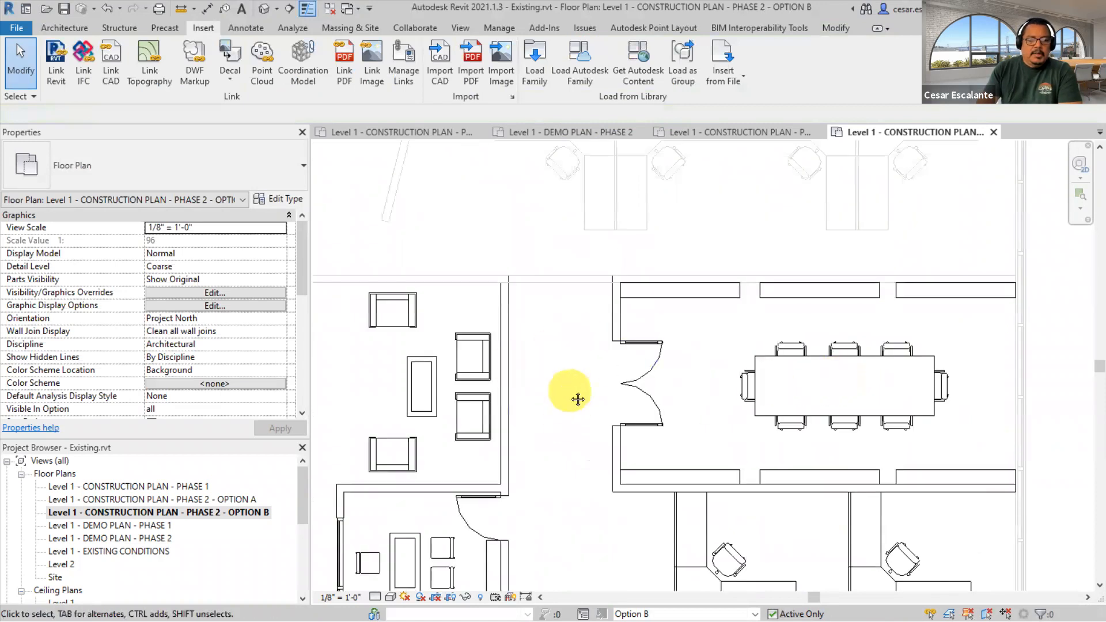
middle_click_drag(577, 399, 655, 295)
left_click(578, 331)
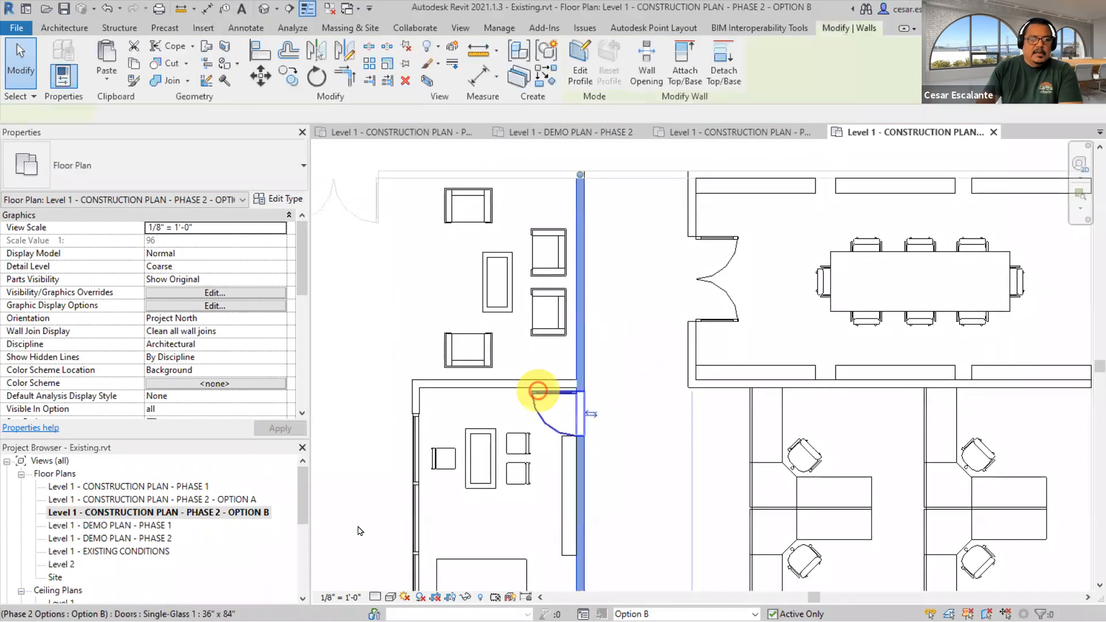
left_click_drag(296, 279, 296, 391)
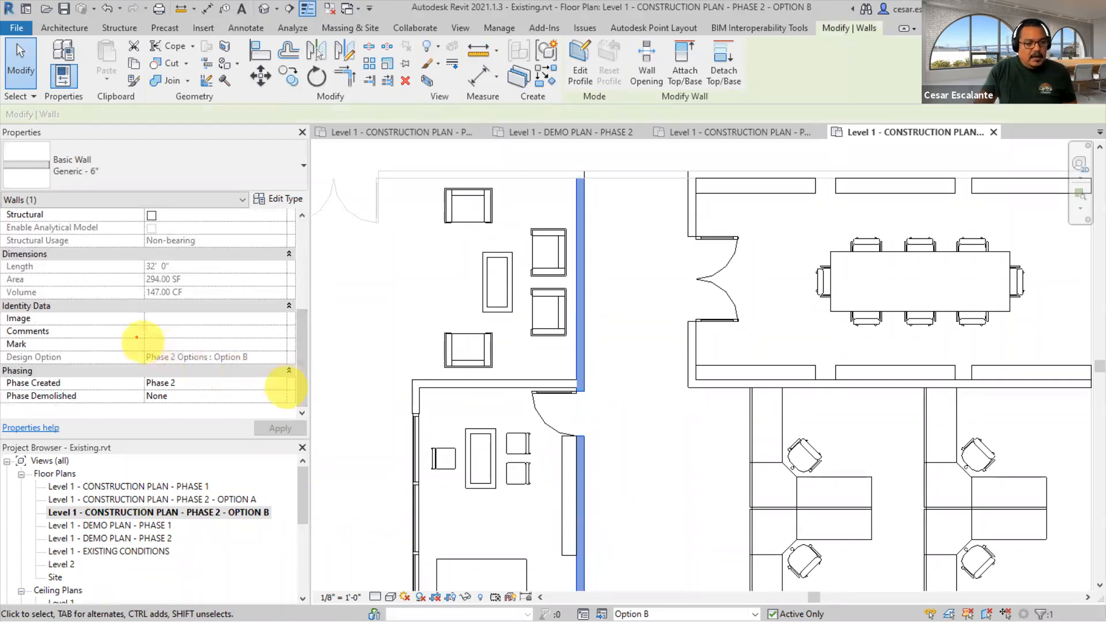
mouse_move(18, 349)
left_mouse_down()
mouse_move(252, 363)
mouse_move(301, 345)
mouse_move(567, 326)
left_mouse_up()
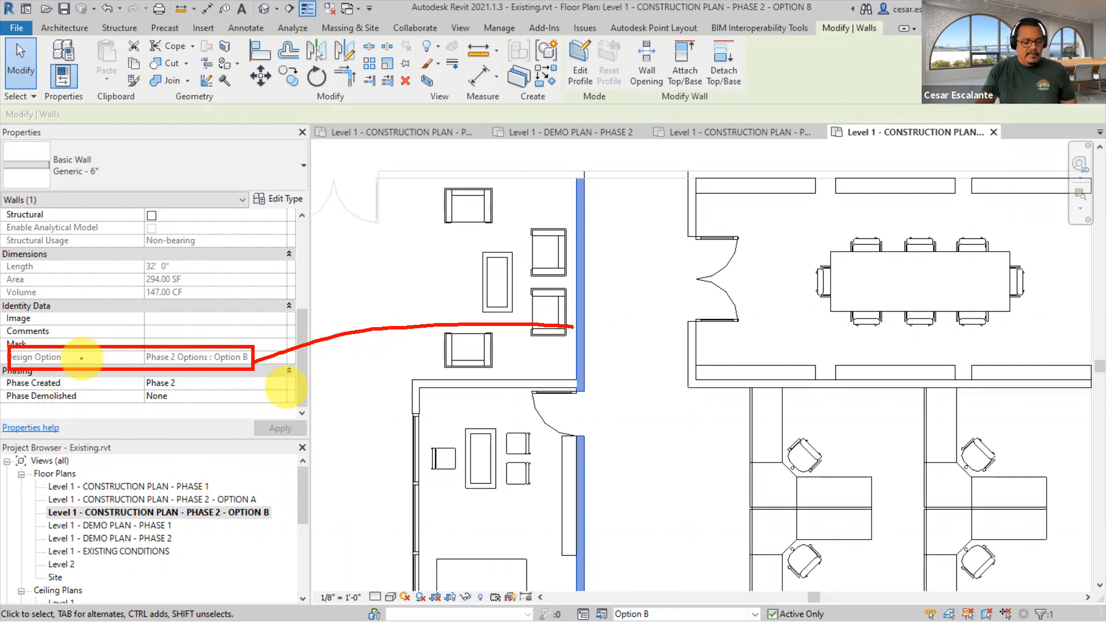
left_click(666, 461)
scroll(671, 455, "down", 4)
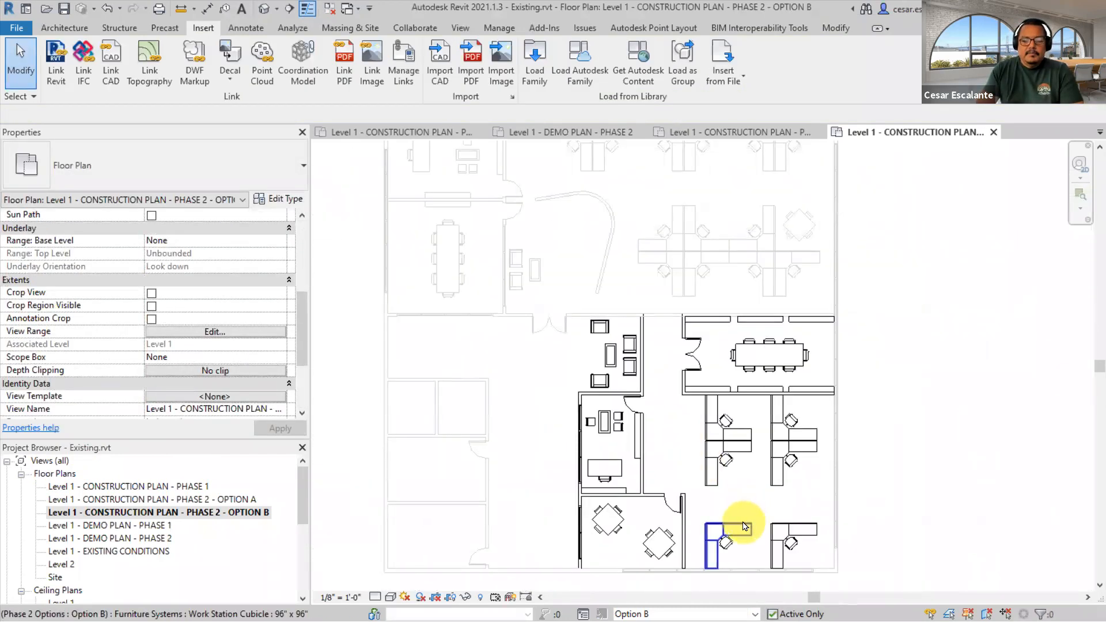
- Return the active design option to Main Model and compare the Phase 2 Option A and Option B construction plans
left_click(755, 614)
left_click(697, 563)
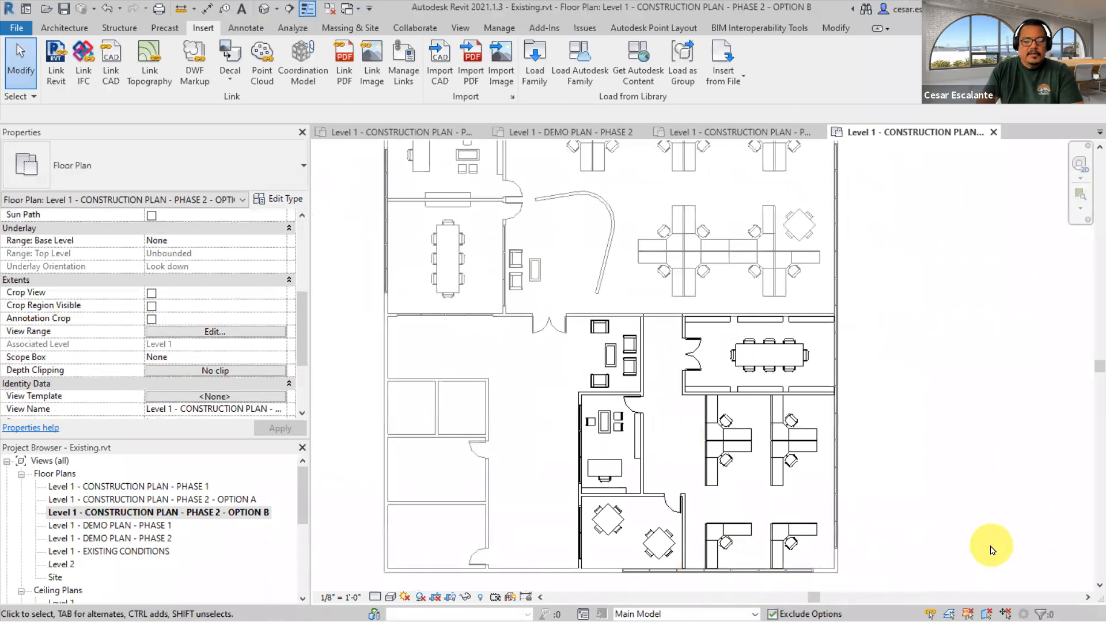
double_click(224, 499)
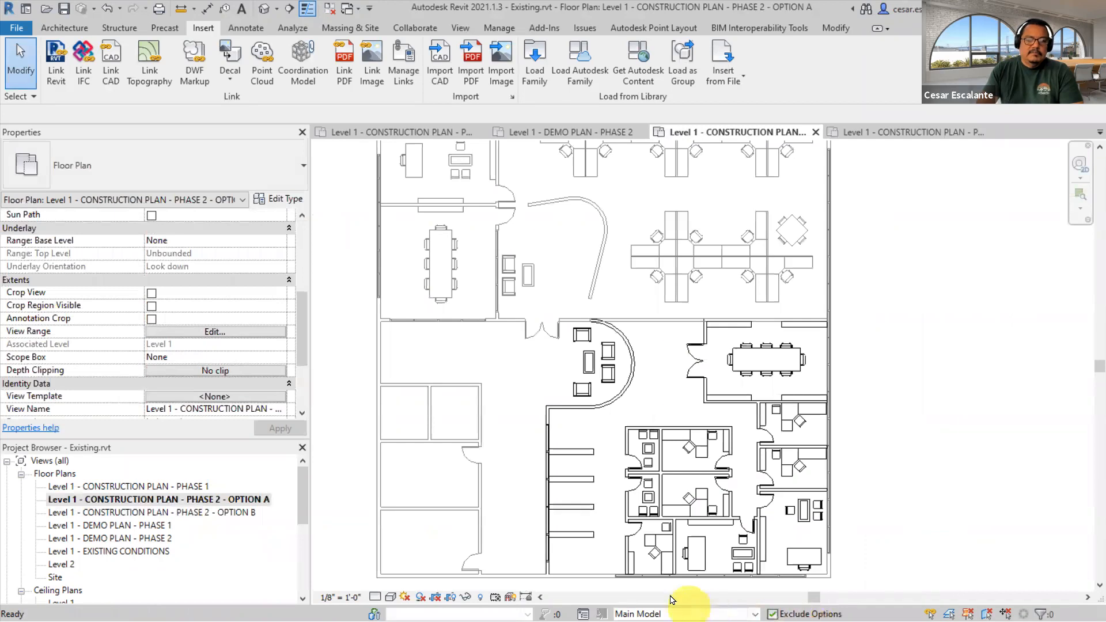
double_click(242, 513)
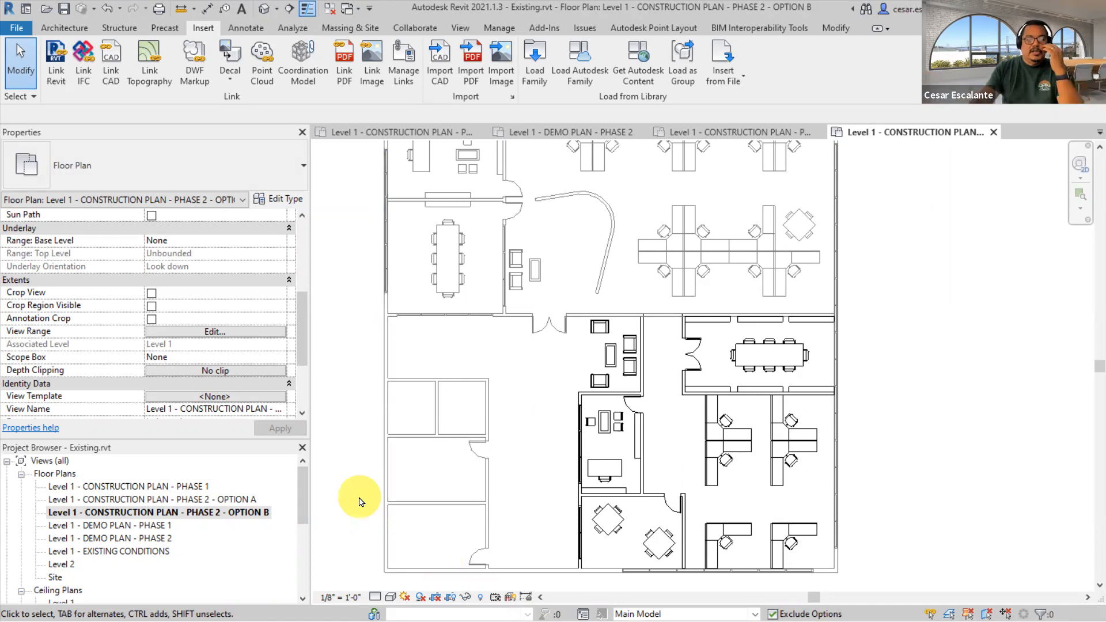
- Create a new sheet with the E1 30x42 Horizontal titleblock
mouse_move(306, 481)
left_mouse_down()
mouse_move(303, 565)
mouse_move(309, 476)
left_mouse_up()
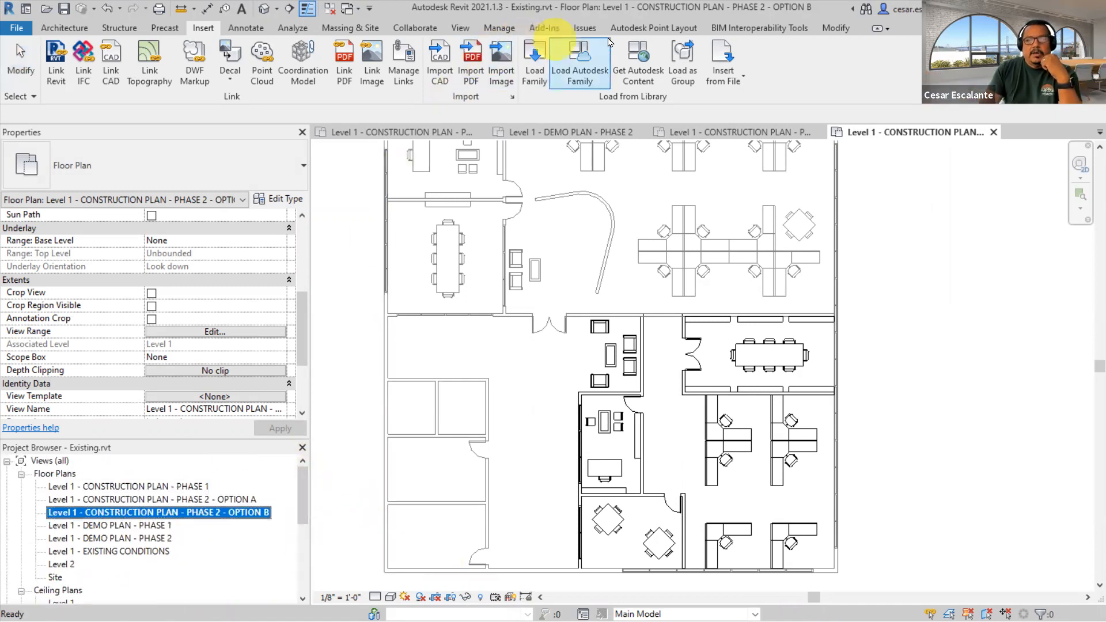
left_click(457, 27)
left_click(754, 46)
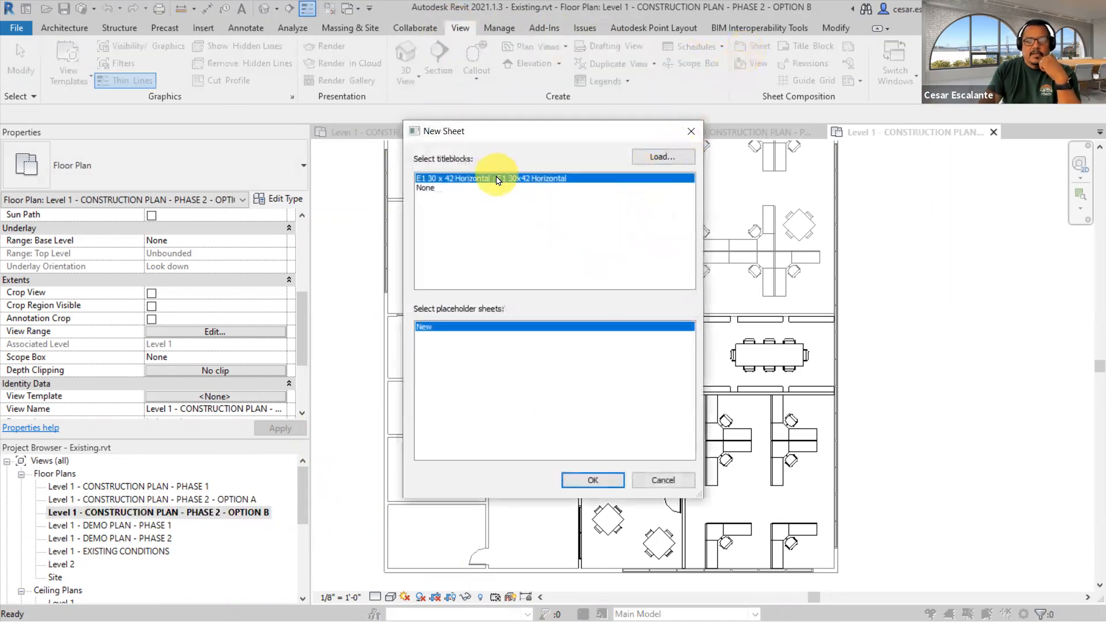
left_click(605, 482)
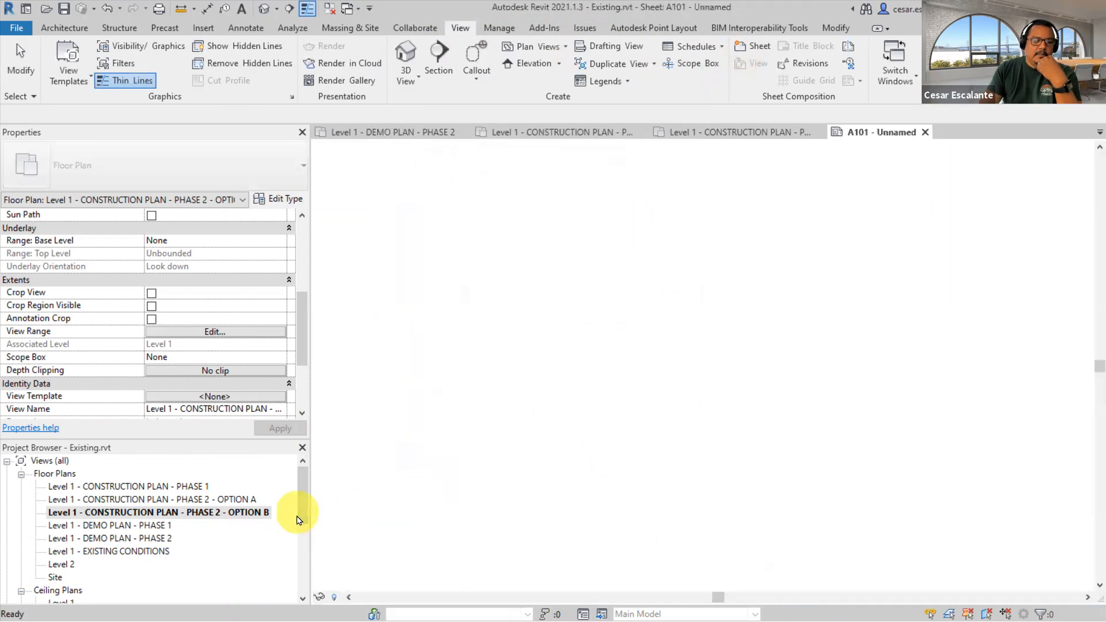
scroll(300, 513, "down", 1)
scroll(301, 507, "up", 1)
- Place the Level 1 - EXISTING CONDITIONS plan in the upper-left corner of sheet A101's drawing area
left_click(179, 513)
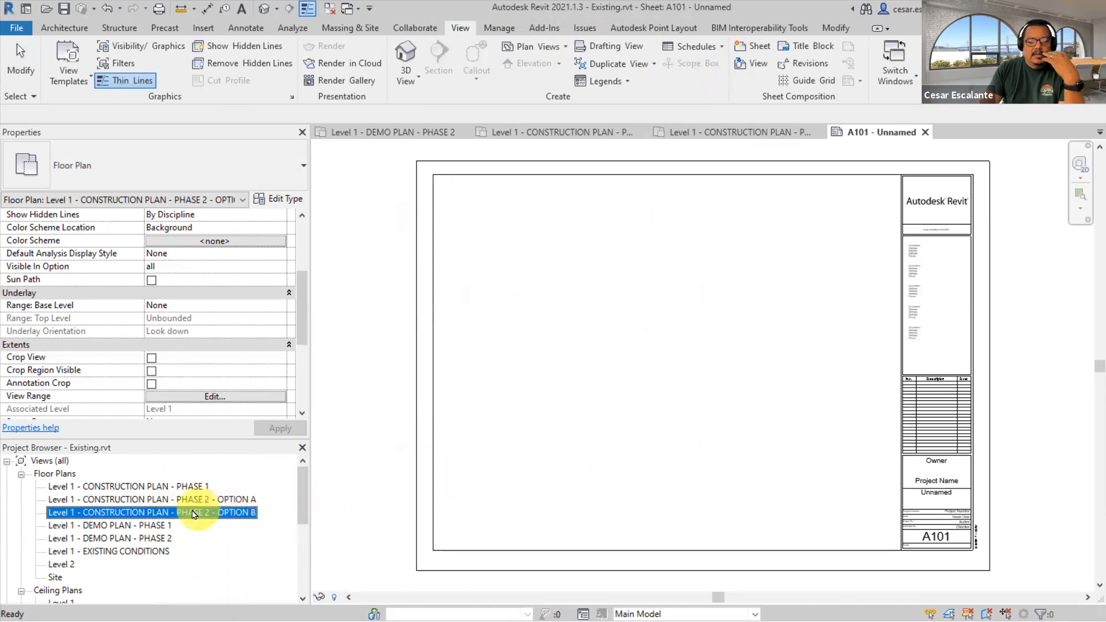
left_click(165, 552)
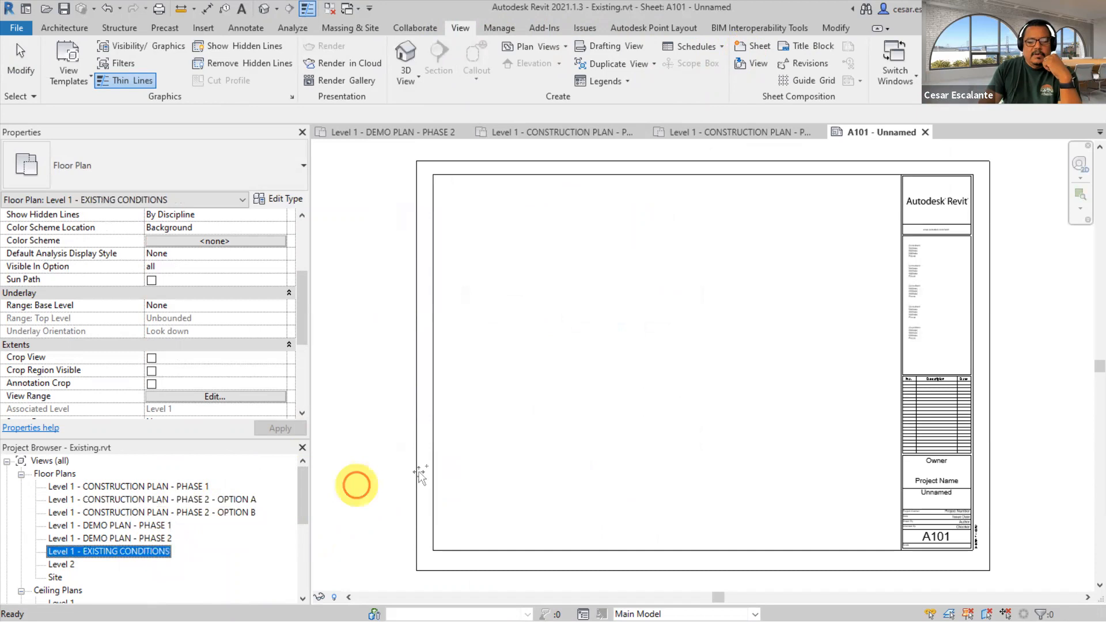
left_click_drag(579, 367, 576, 358)
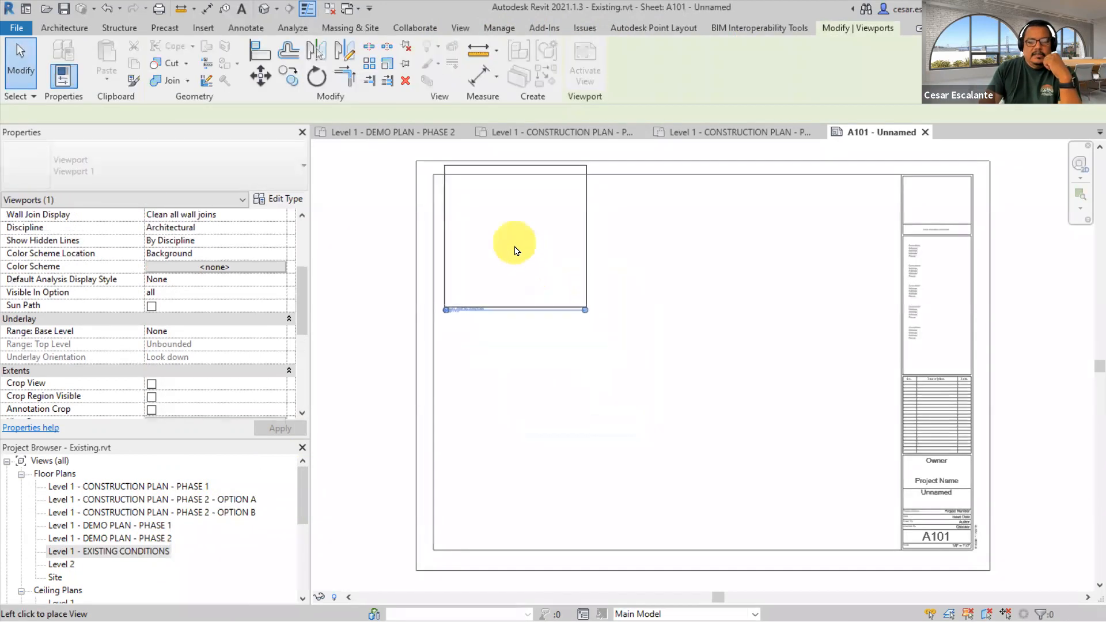
left_click(515, 254)
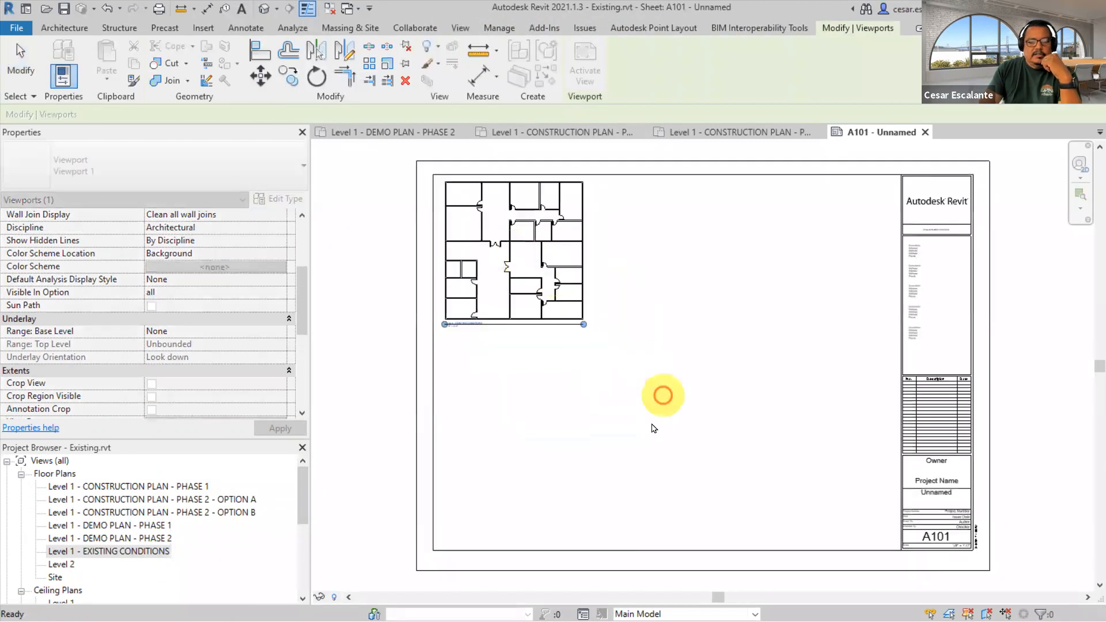
- Try placing the Level 1 - DEMO PLAN - PHASE 1 view beside the existing conditions plan, and undo the placement
left_click(164, 526)
left_click_drag(161, 531, 698, 247)
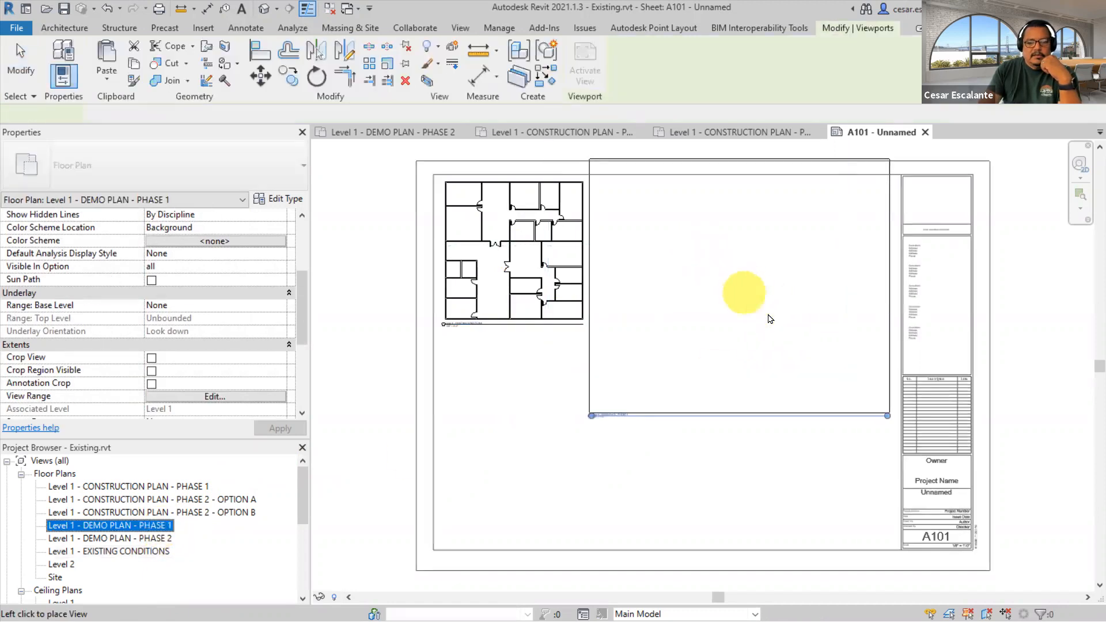
left_click(746, 301)
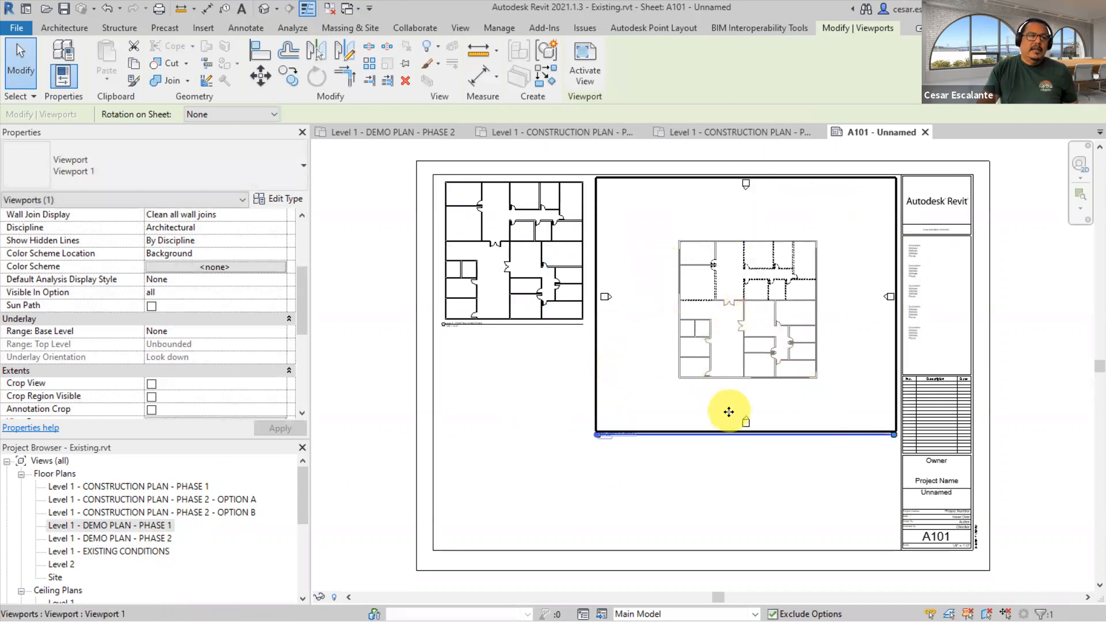
key("Escape")
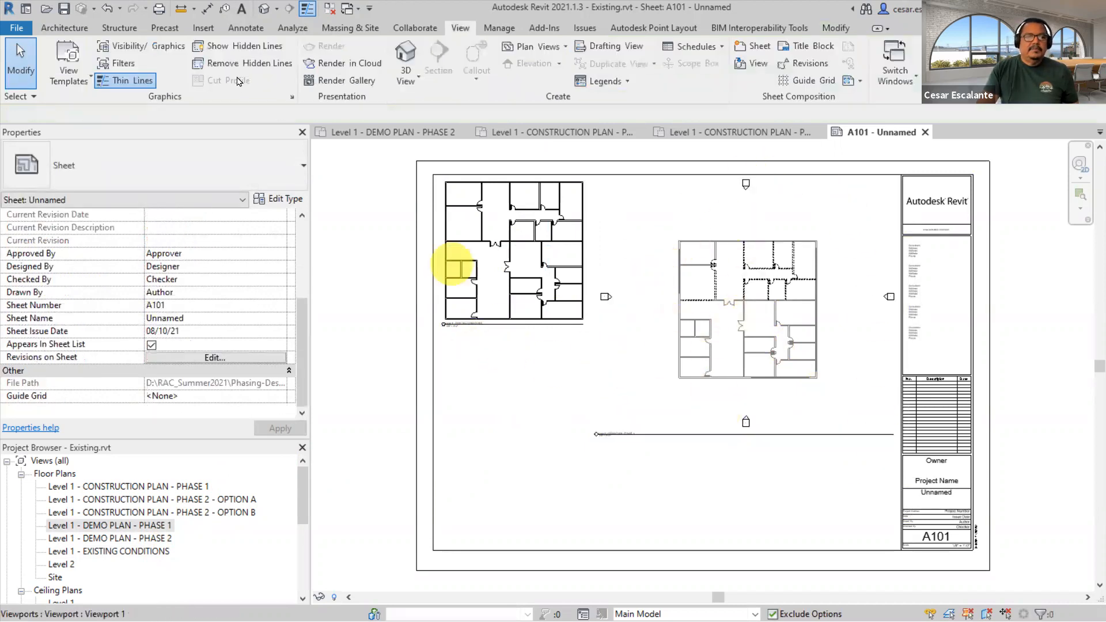
left_click(109, 10)
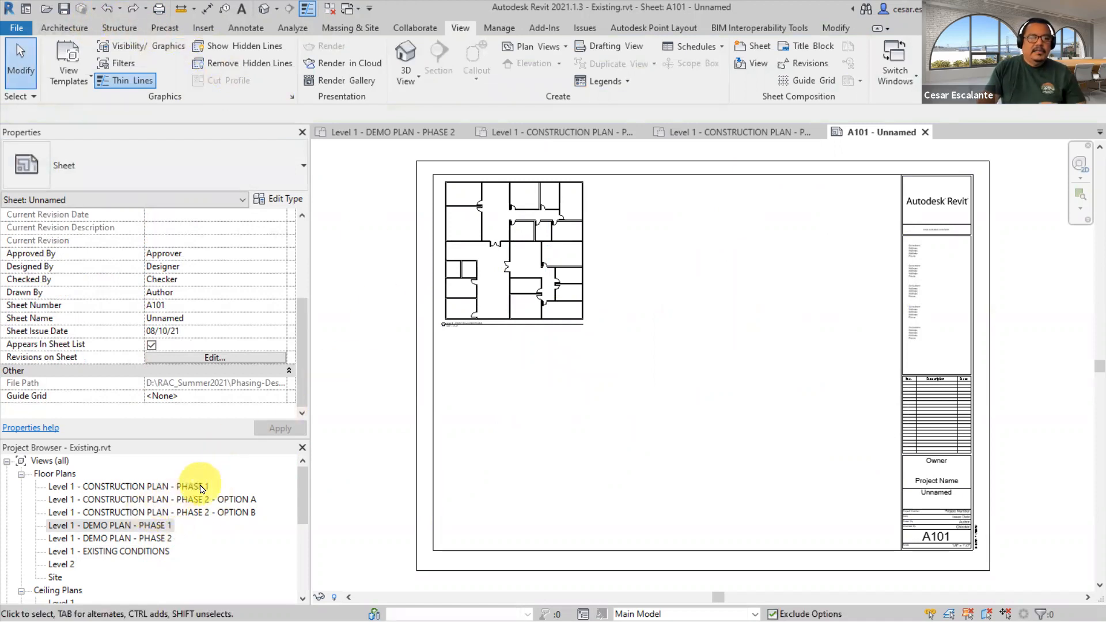
- Hide the elevation markers by category in the Level 1 - CONSTRUCTION PLAN - PHASE 1 view
double_click(196, 487)
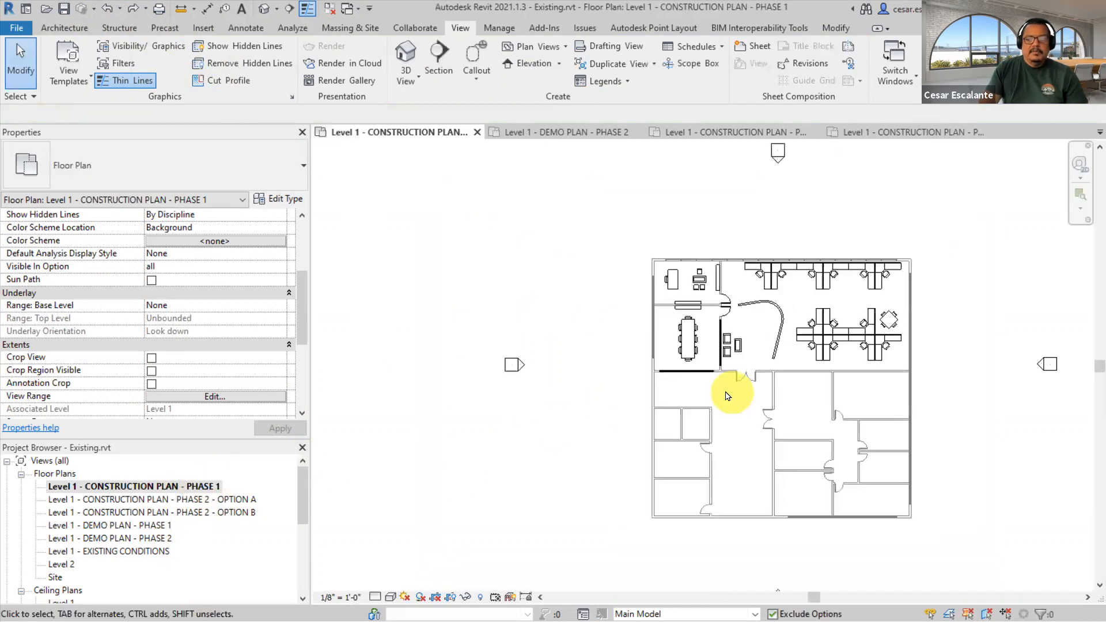
left_click_drag(490, 344, 543, 395)
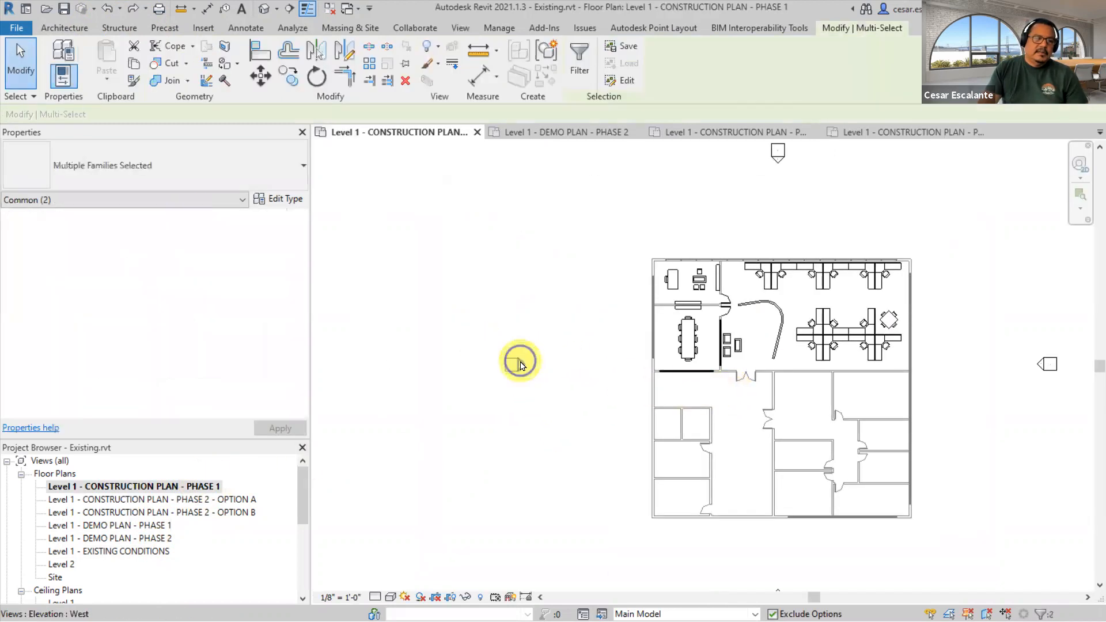
right_click(520, 365)
mouse_move(574, 193)
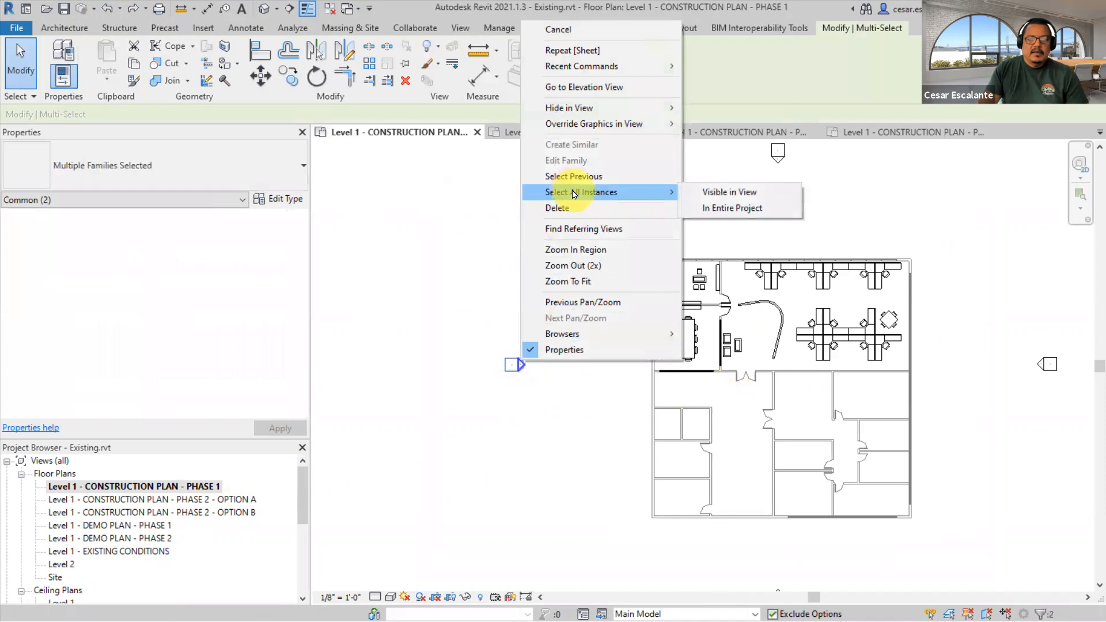
left_click(304, 496)
left_click_drag(303, 497, 281, 553)
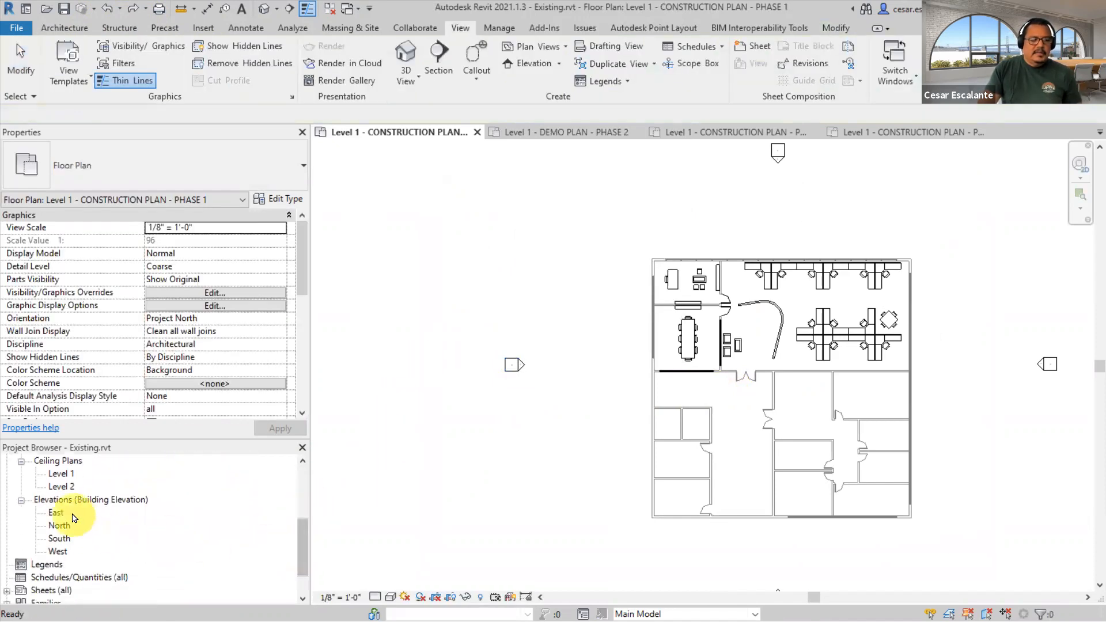
left_click(56, 511)
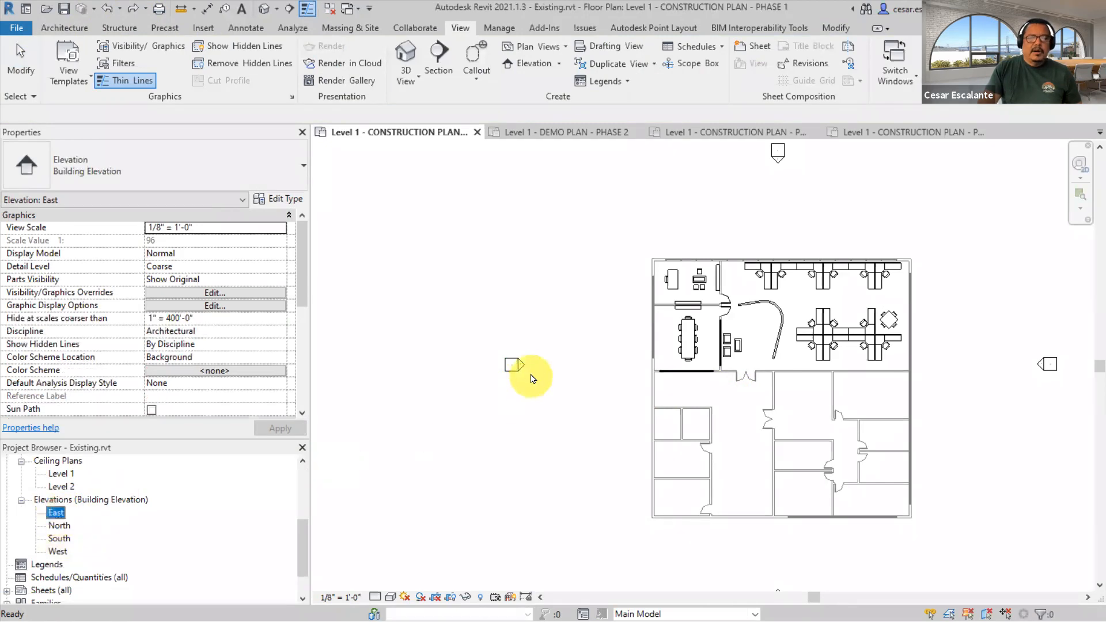
left_click_drag(463, 334, 535, 390)
right_click(514, 361)
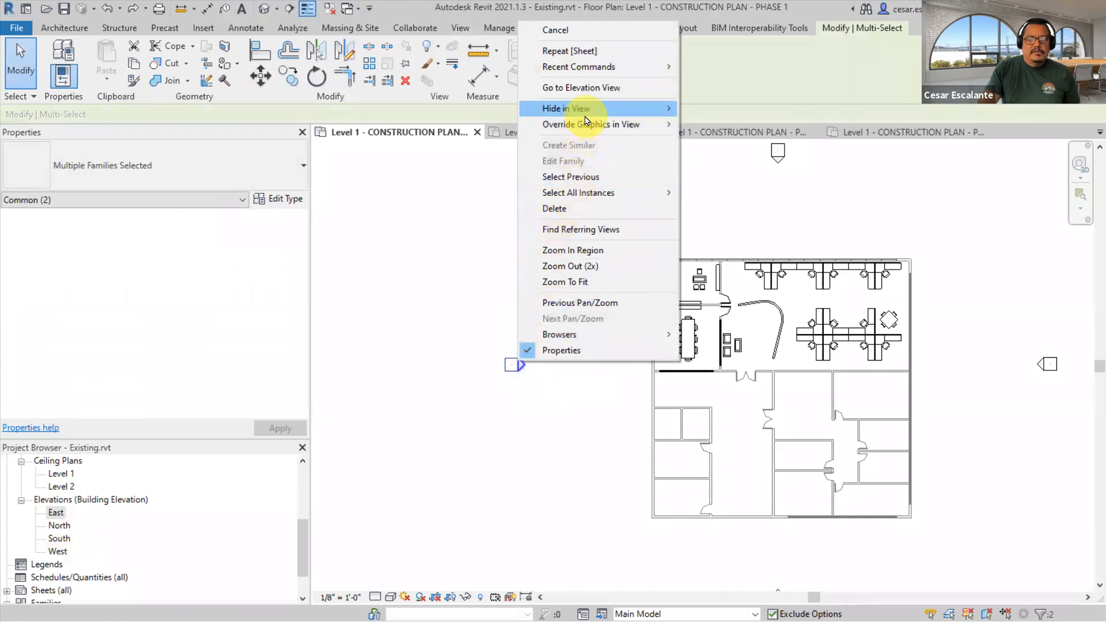
mouse_move(585, 109)
left_click(716, 110)
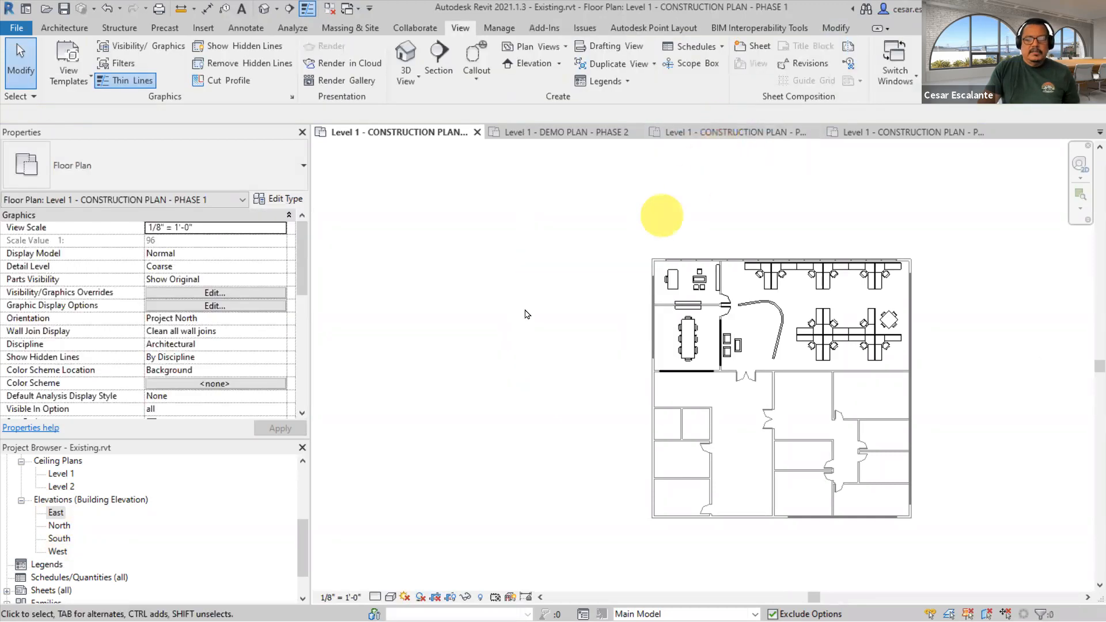
- Check the Phase 2 Option A and Option B construction plans for elevation markers, and hide the markers by category in the Phase 1 demo plan
left_click_drag(303, 548, 305, 469)
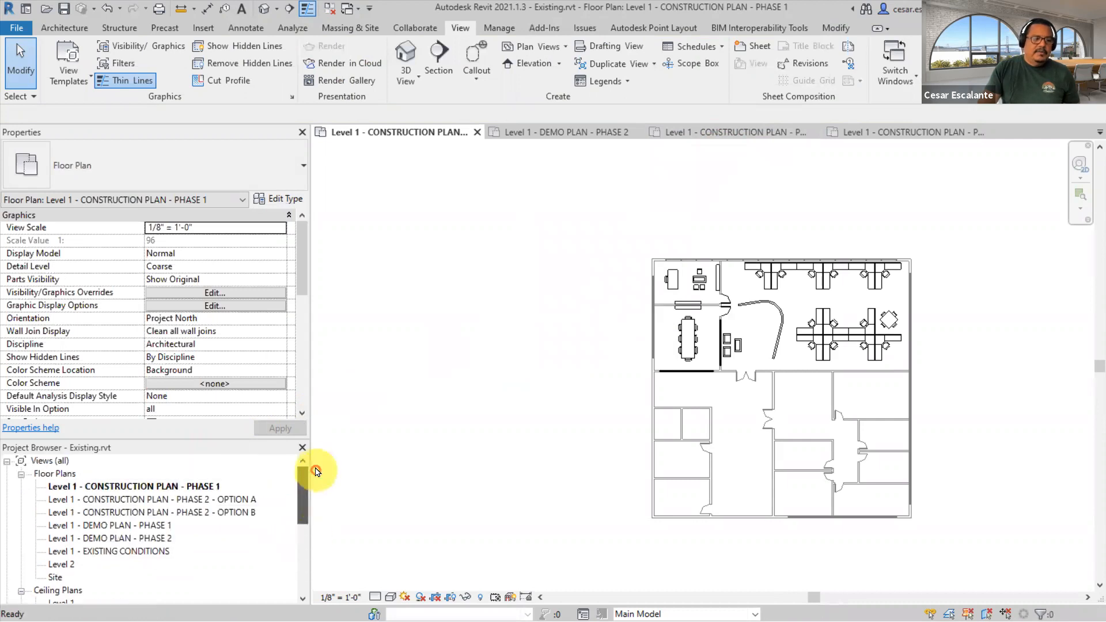
double_click(212, 499)
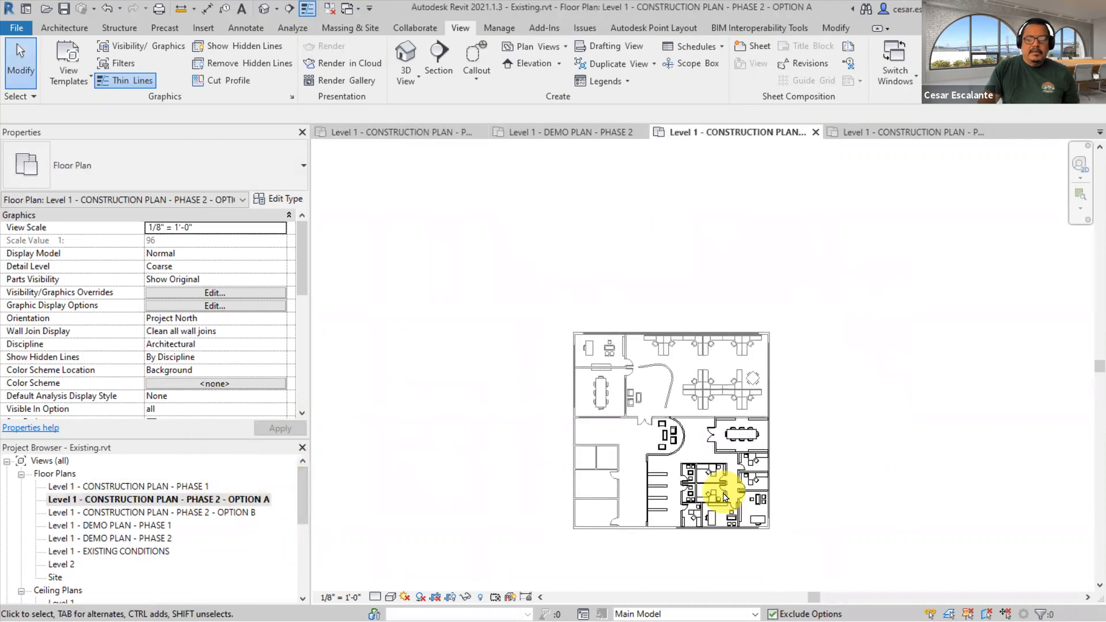
left_click(224, 513)
double_click(225, 514)
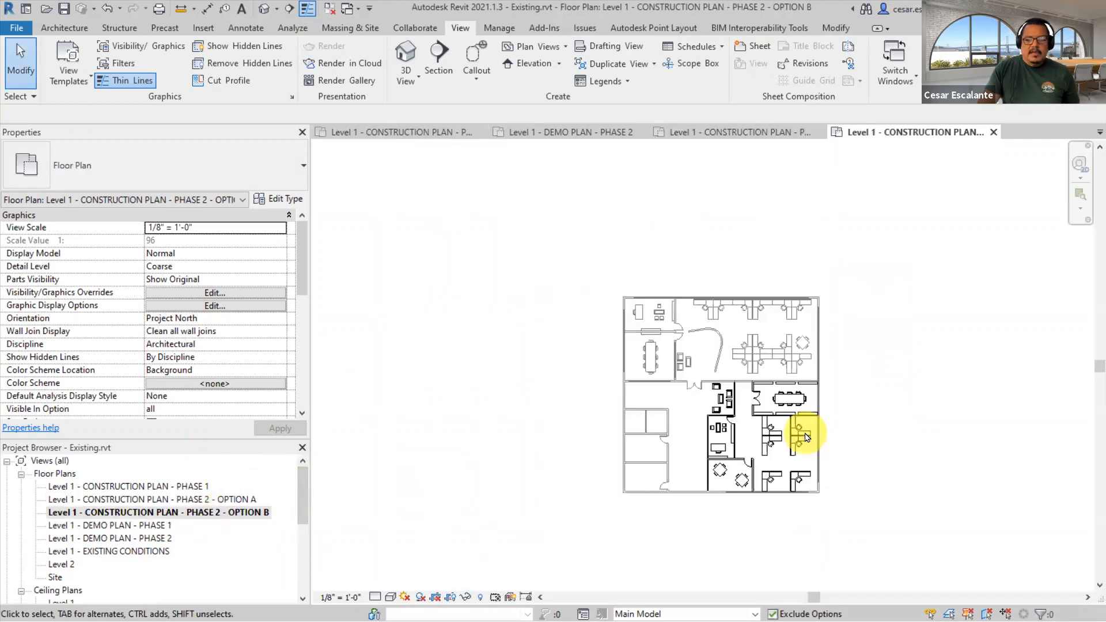
double_click(148, 526)
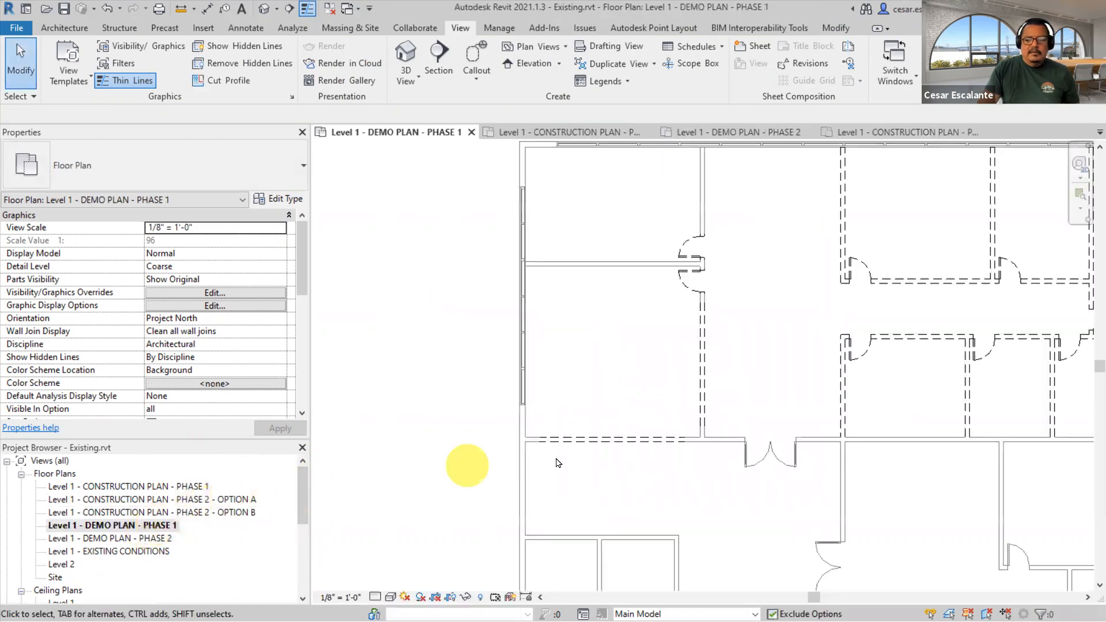
left_click_drag(439, 434, 502, 468)
right_click(478, 449)
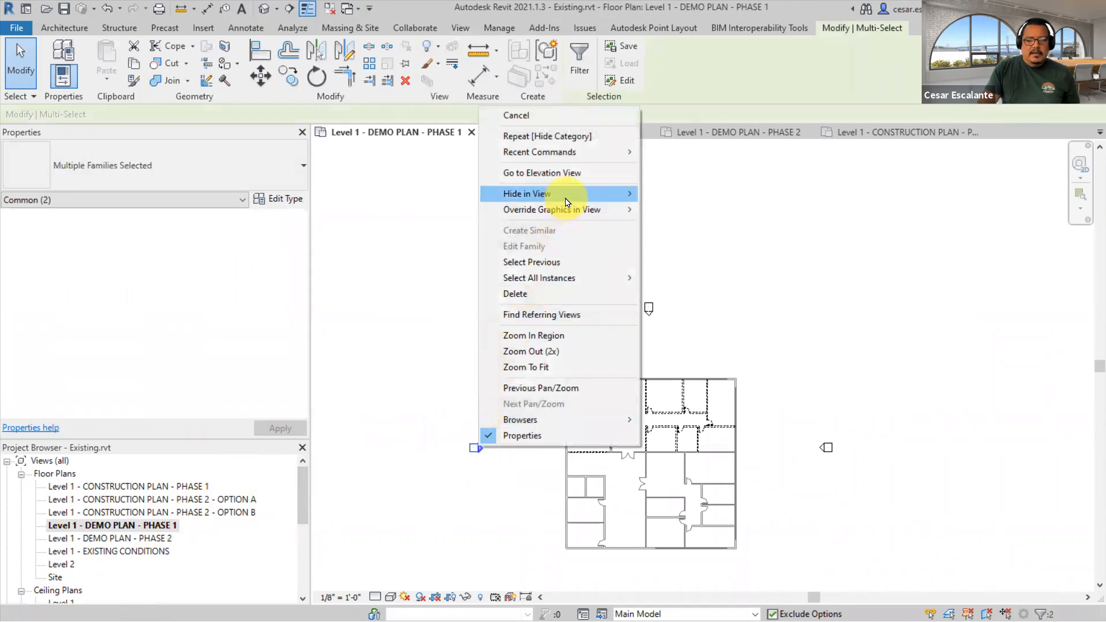
mouse_move(563, 195)
left_click(683, 210)
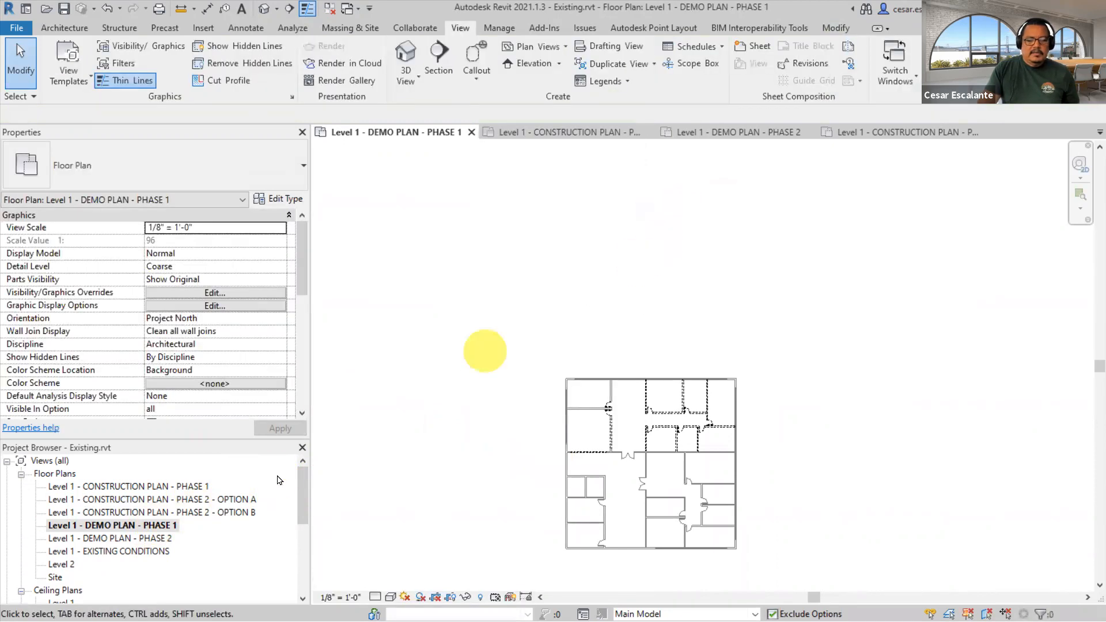
- Check the Option B, Phase 2 demo and existing conditions plans for elevation markers, and reopen sheet A101
left_click(173, 513)
double_click(172, 512)
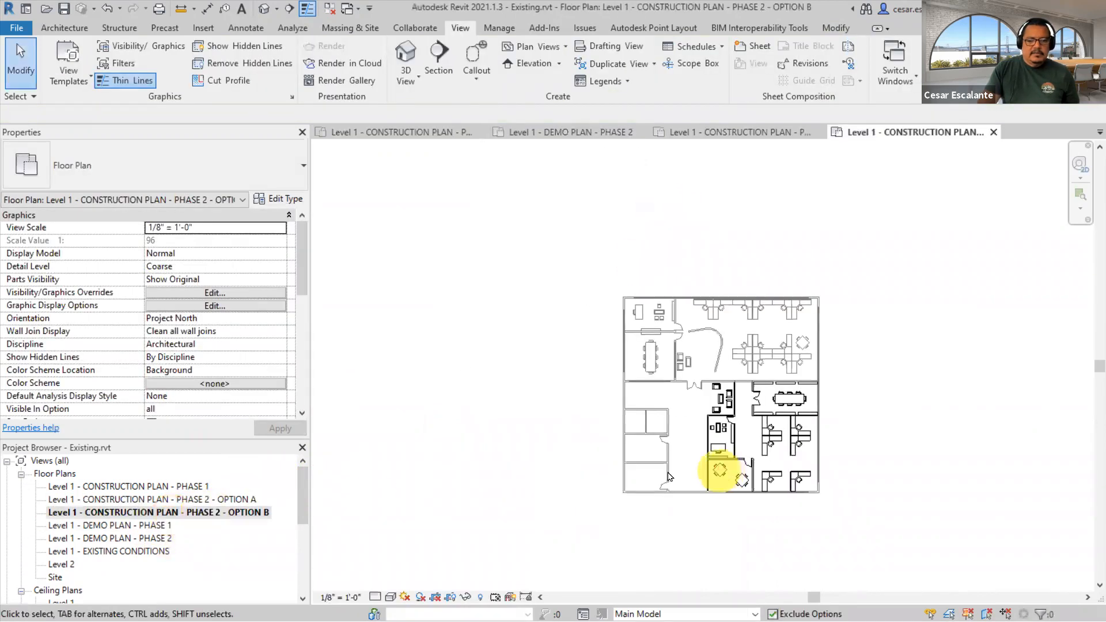
double_click(159, 526)
double_click(149, 539)
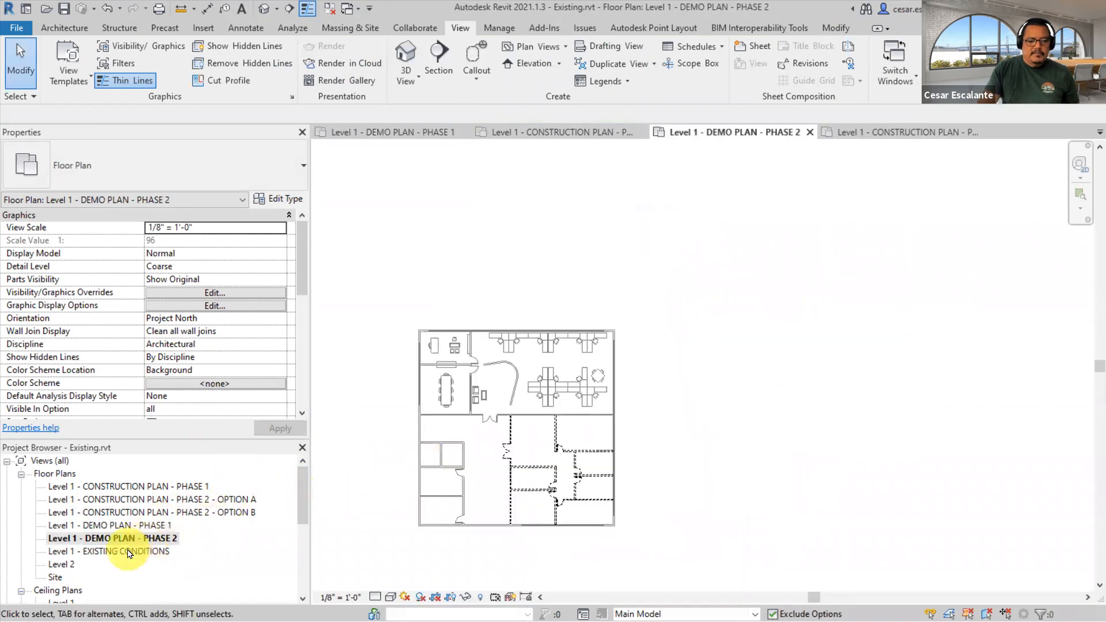
double_click(64, 551)
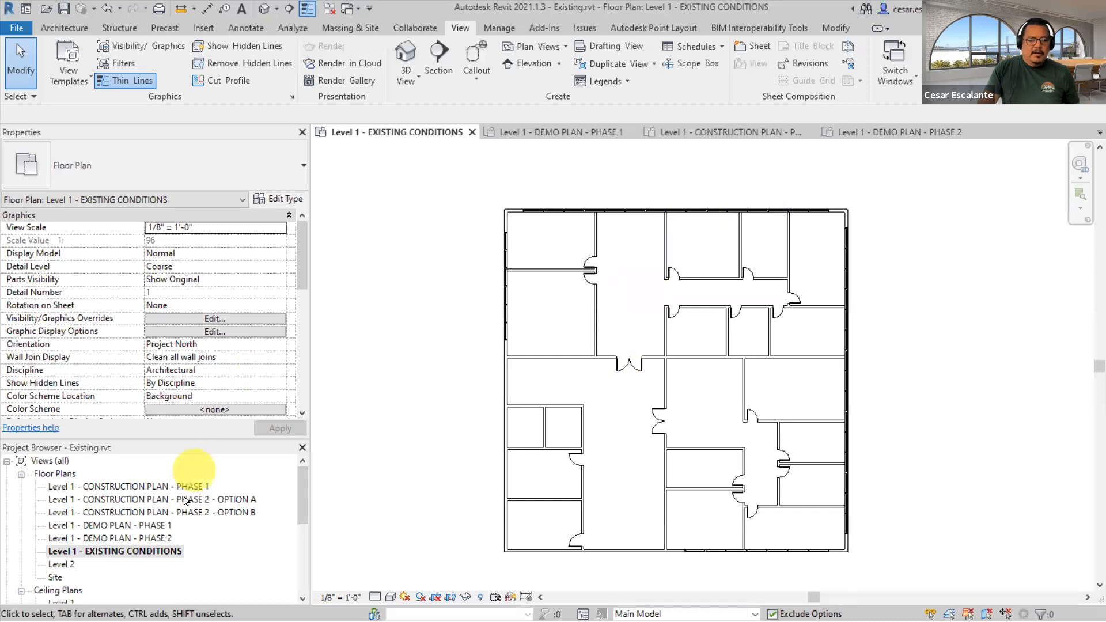
left_click_drag(305, 495, 291, 582)
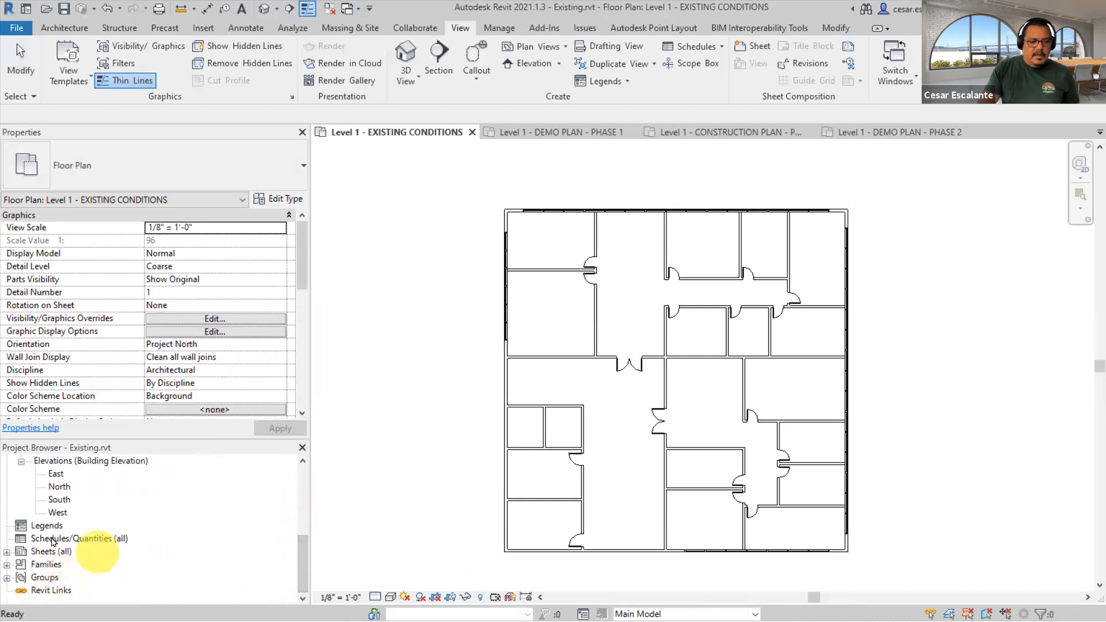
left_click(7, 551)
double_click(53, 564)
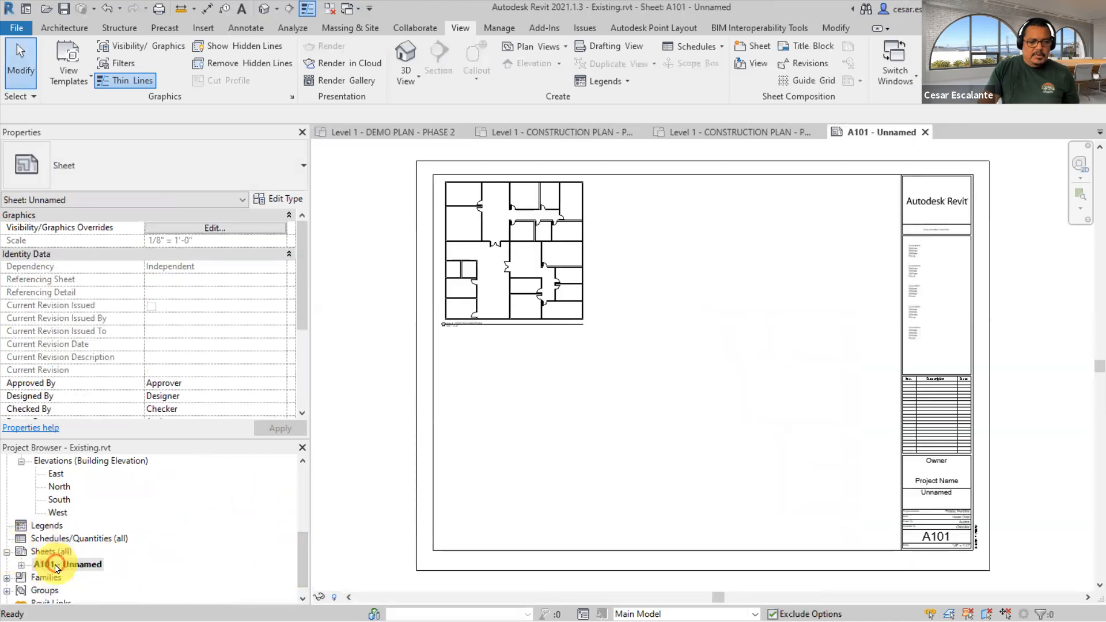
- Place the Level 1 - DEMO PLAN - PHASE 1 view beside the existing conditions plan, aligned horizontally with it
left_click_drag(301, 556, 305, 471)
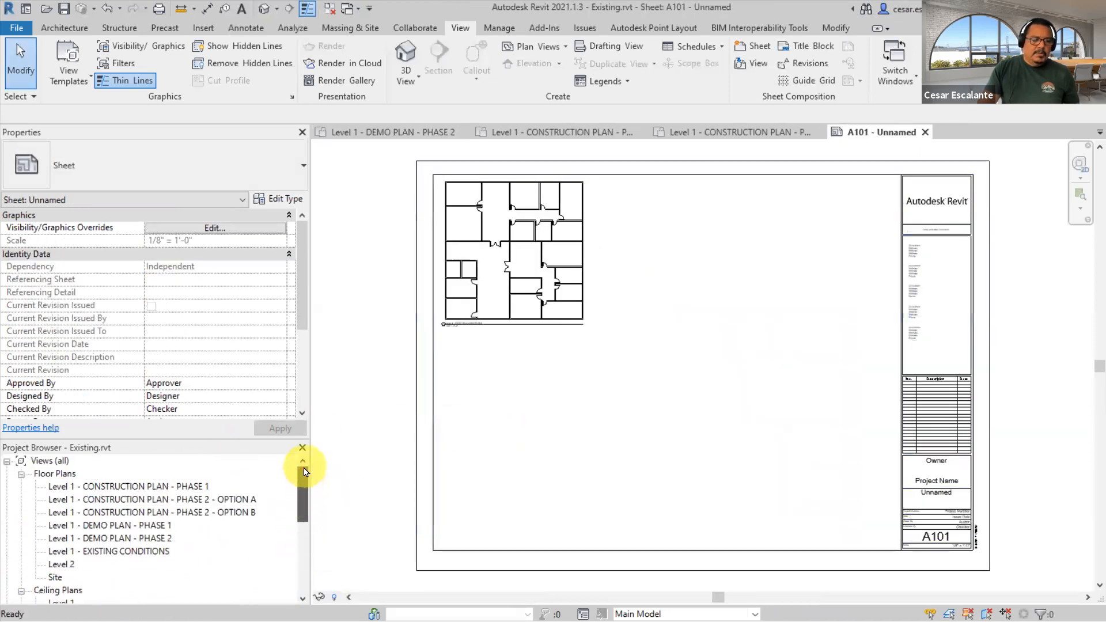
left_click(199, 488)
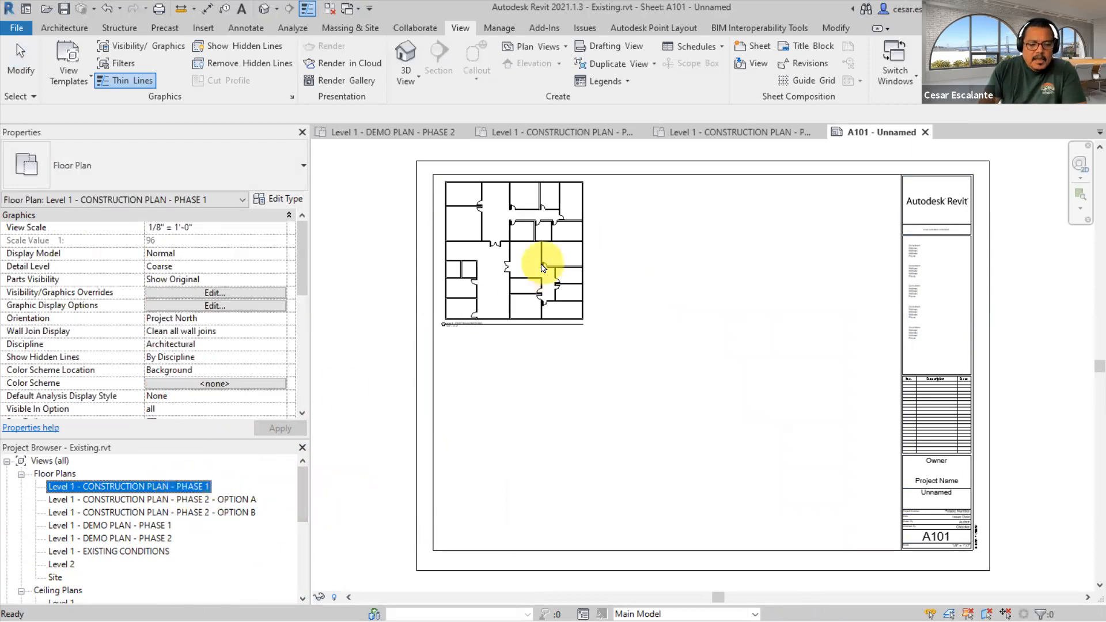
left_click_drag(153, 526, 680, 305)
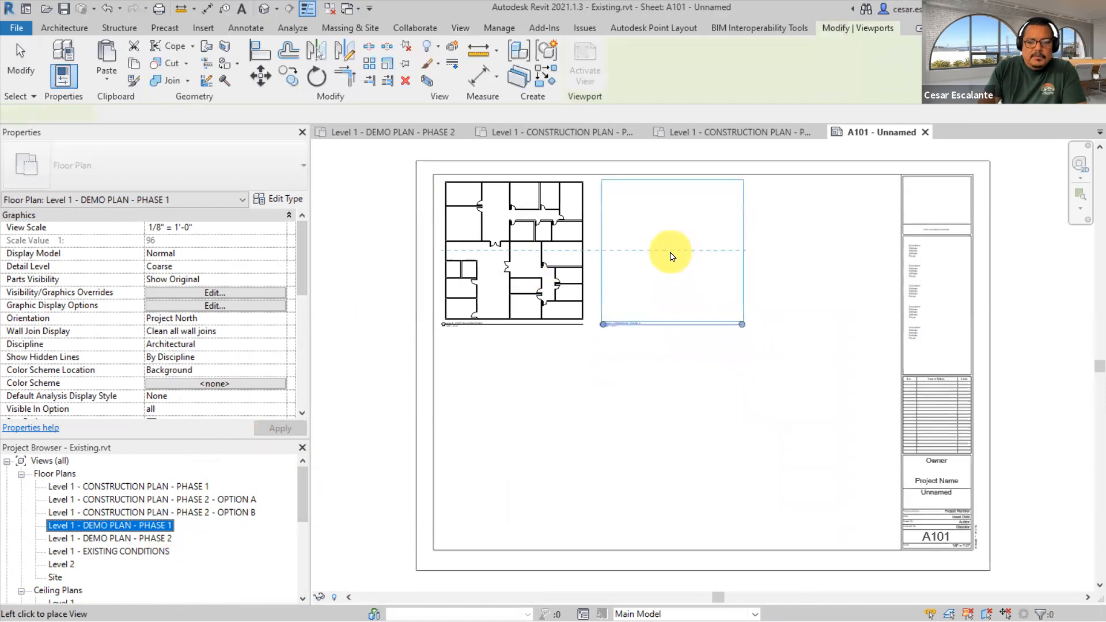
left_click(668, 252)
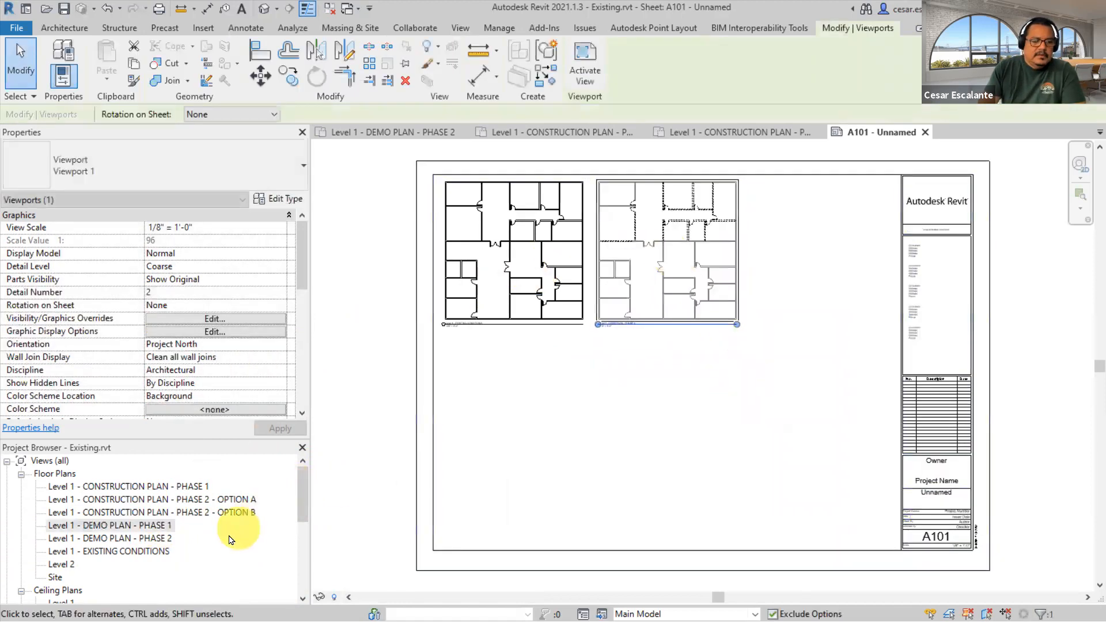
- Place the Level 1 - CONSTRUCTION PLAN - PHASE 1 view to the right of the Phase 1 demo plan, aligned with it
left_click(191, 489)
left_click_drag(180, 485, 842, 291)
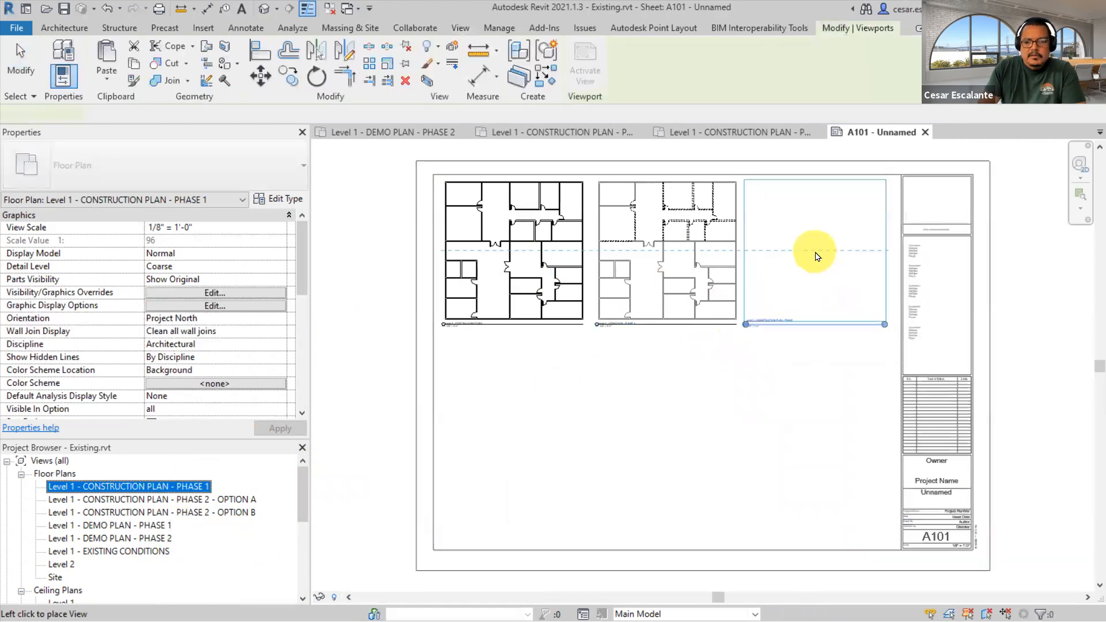
left_click(815, 253)
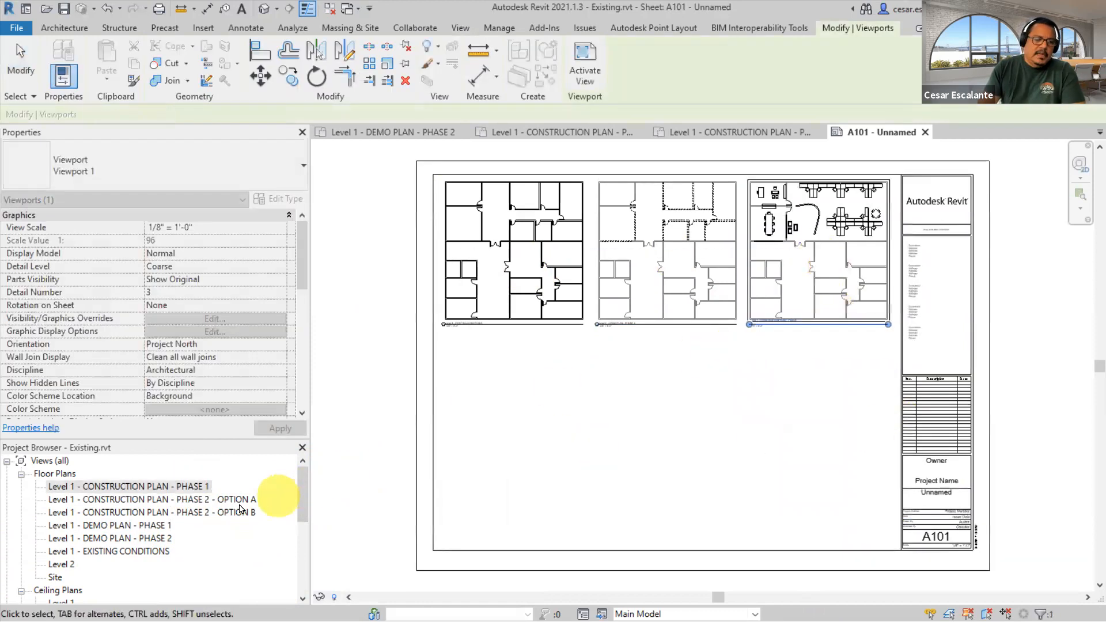
- Place the Level 1 - DEMO PLAN - PHASE 2 view on the sheet directly below the existing conditions plan
left_click(148, 537)
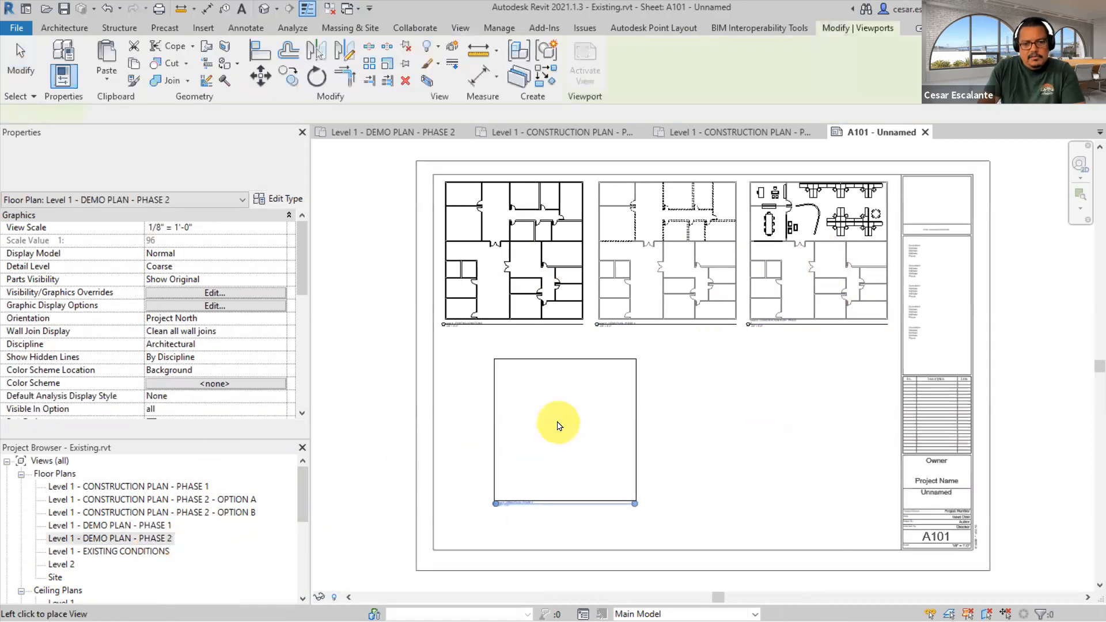
left_click(512, 411)
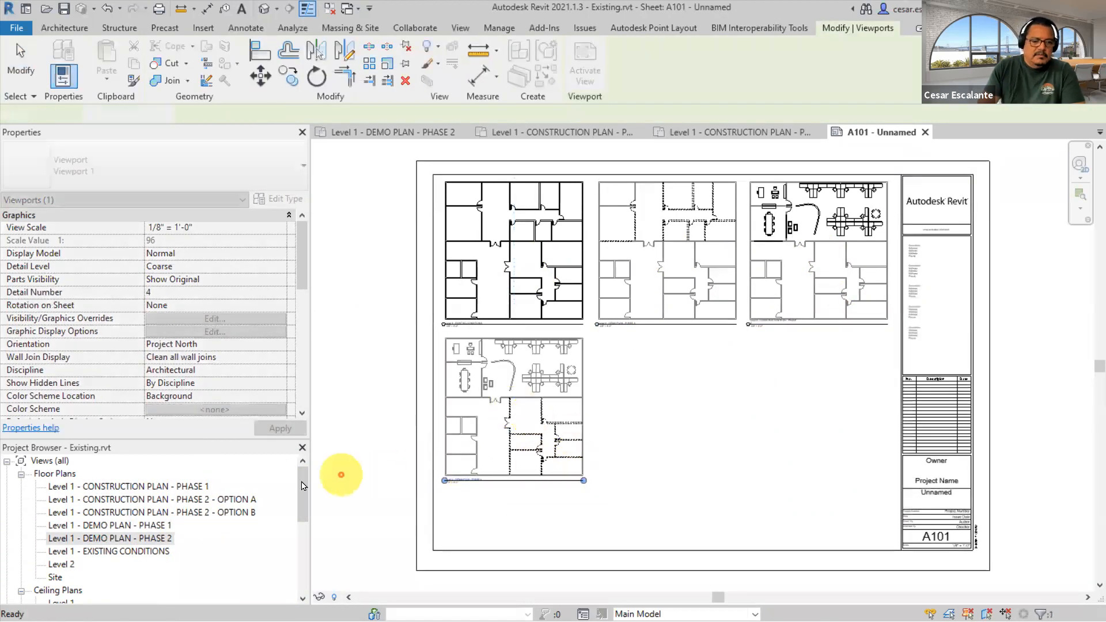
- Place the Level 1 - CONSTRUCTION PLAN - PHASE 2 Option A and Option B views to the right of the Phase 2 demo plan, aligned with it
left_click(217, 500)
left_click(213, 501)
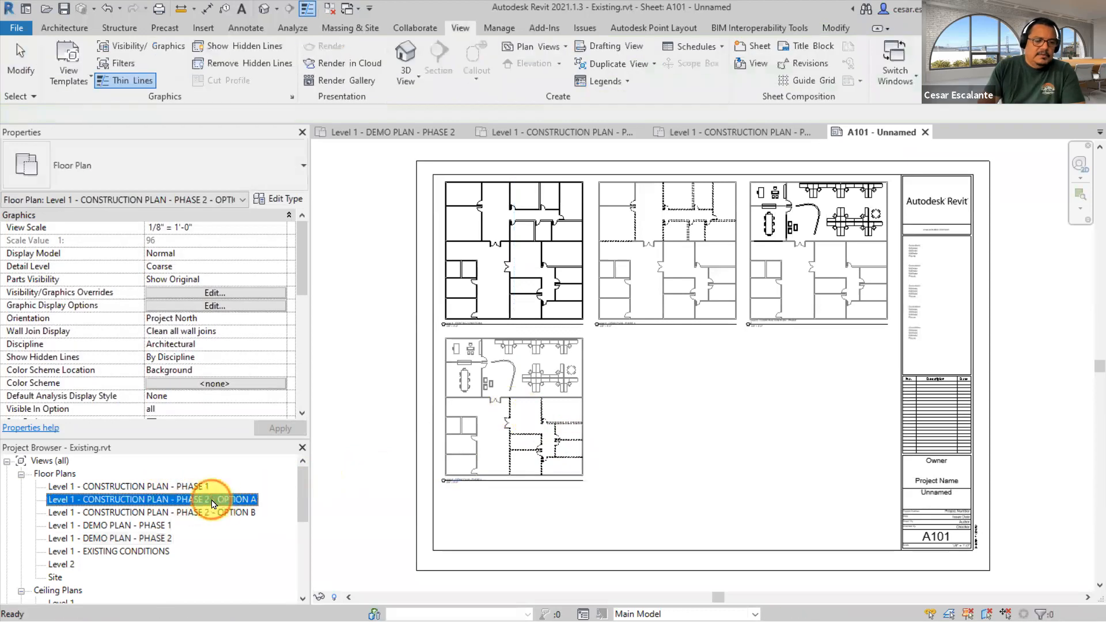
left_click_drag(204, 499, 687, 408)
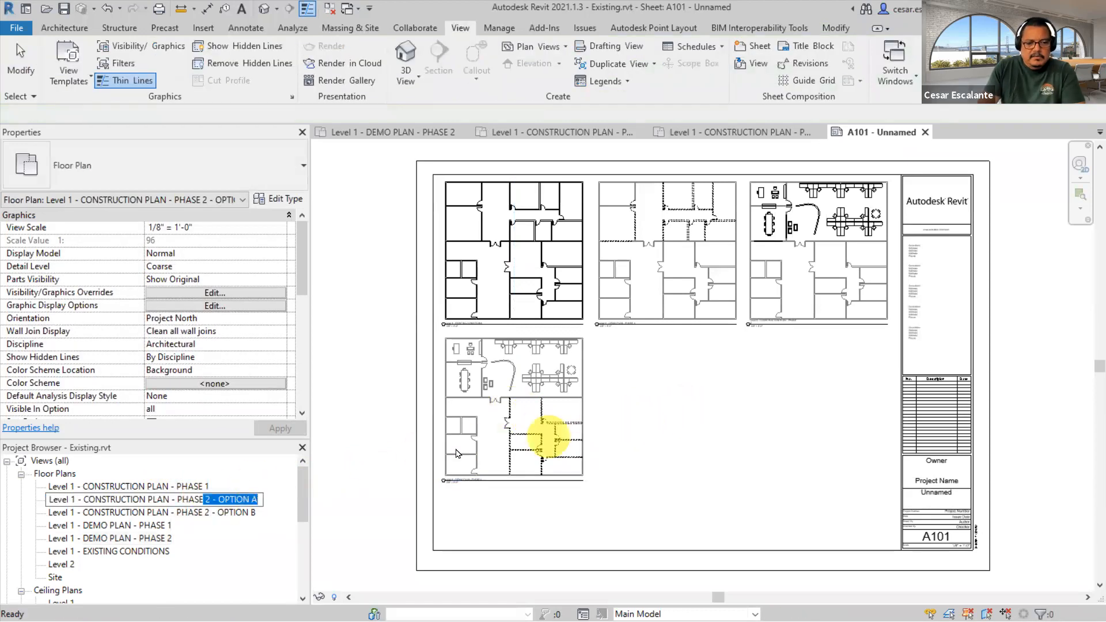
left_click(223, 498)
left_click_drag(223, 498, 716, 415)
left_click(664, 408)
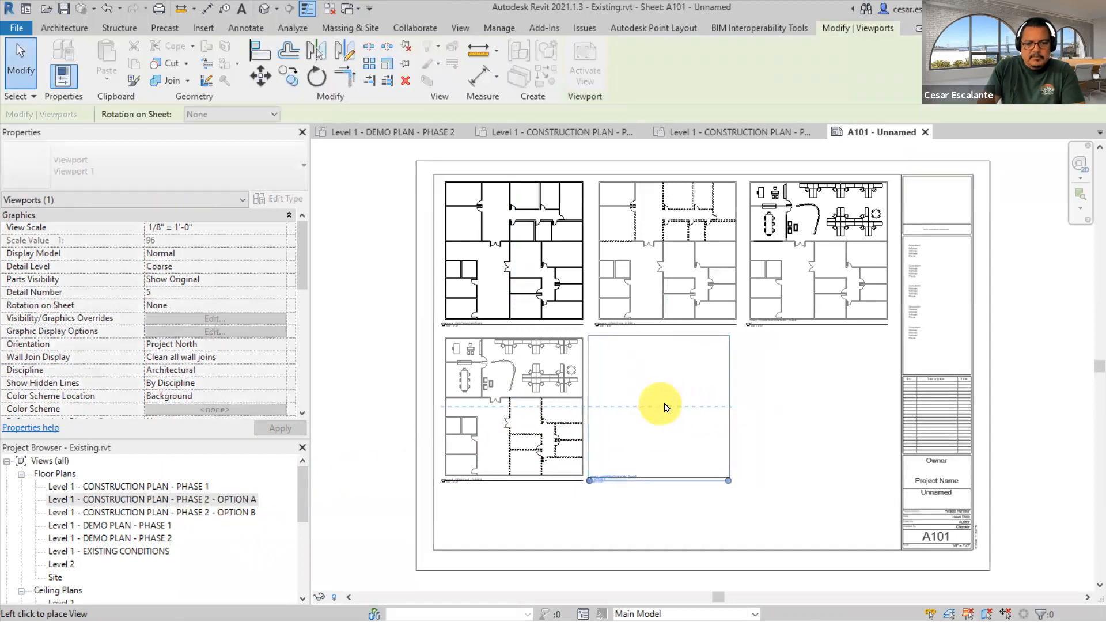
left_click(240, 512)
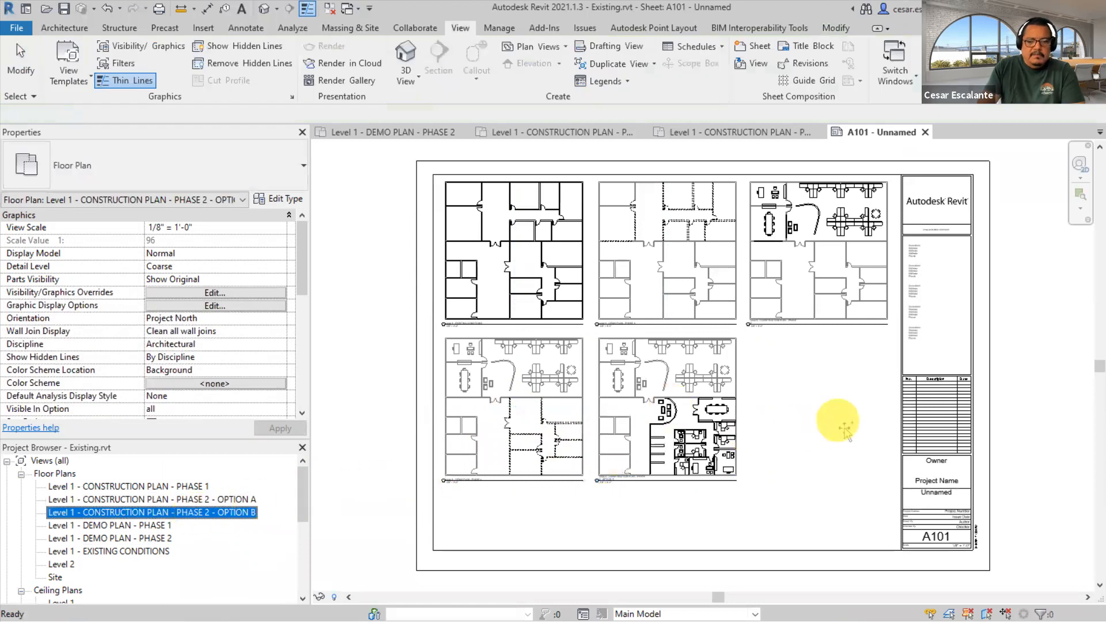
left_click(822, 409)
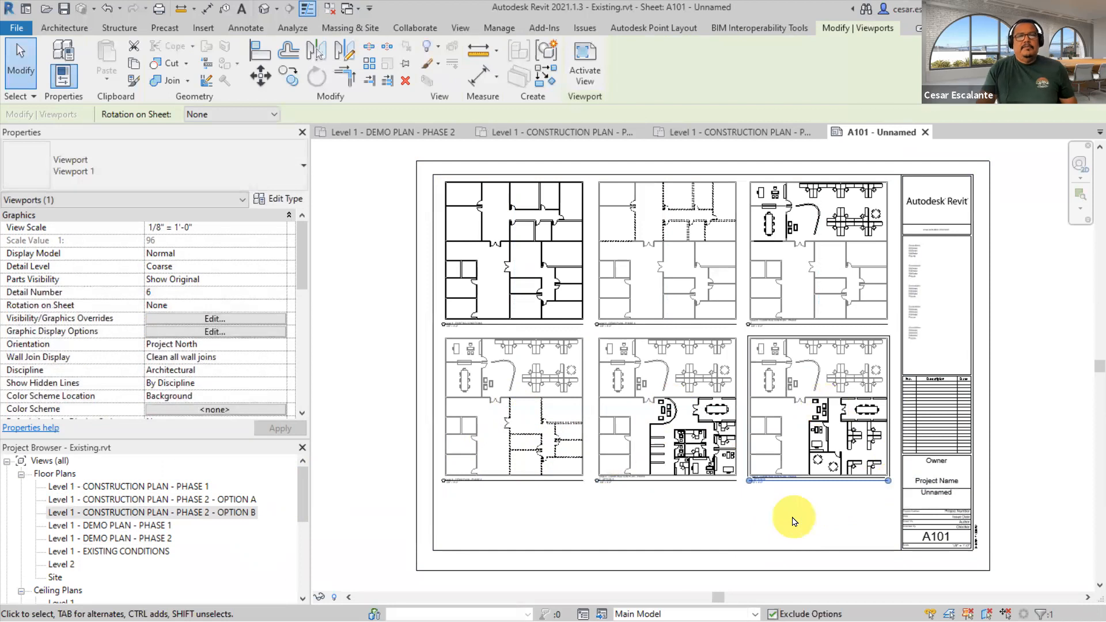
- Examine the six existing, demo and construction plans laid out on sheet A101 and compare the two phases
scroll(865, 383, "up", 4)
middle_click_drag(947, 330, 944, 352)
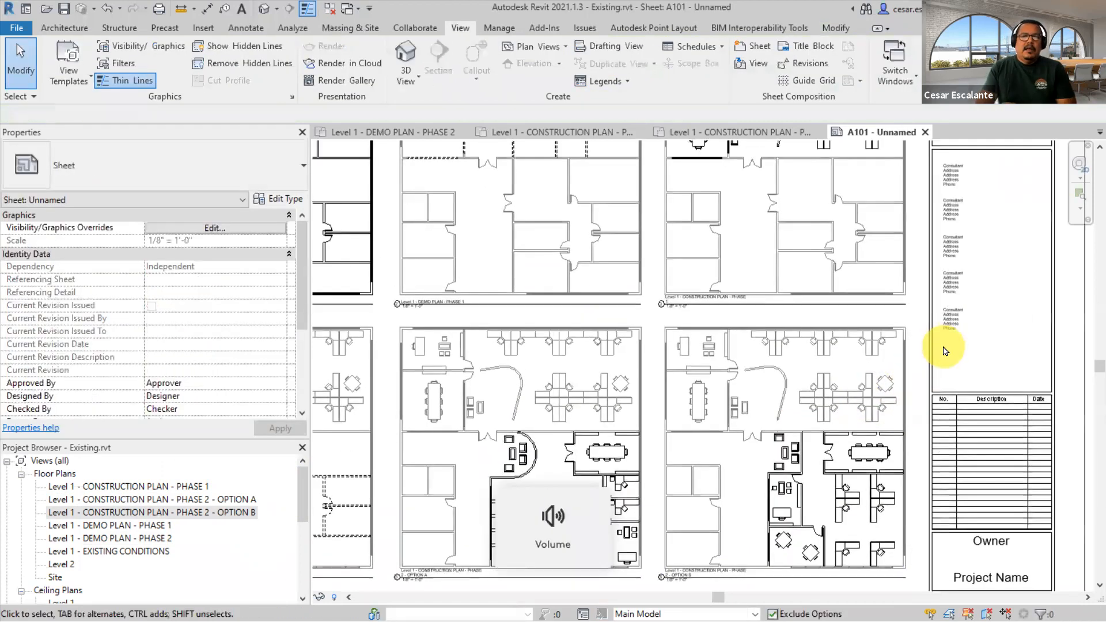
scroll(944, 353, "down", 3)
left_click(873, 505)
middle_click_drag(872, 506, 864, 515)
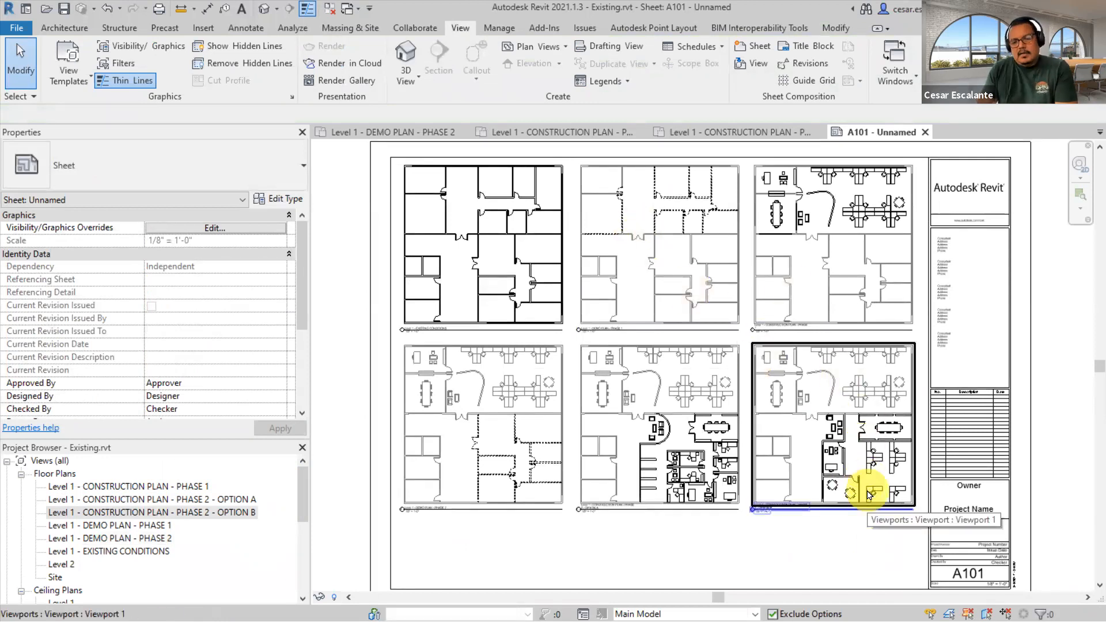
left_click(739, 546)
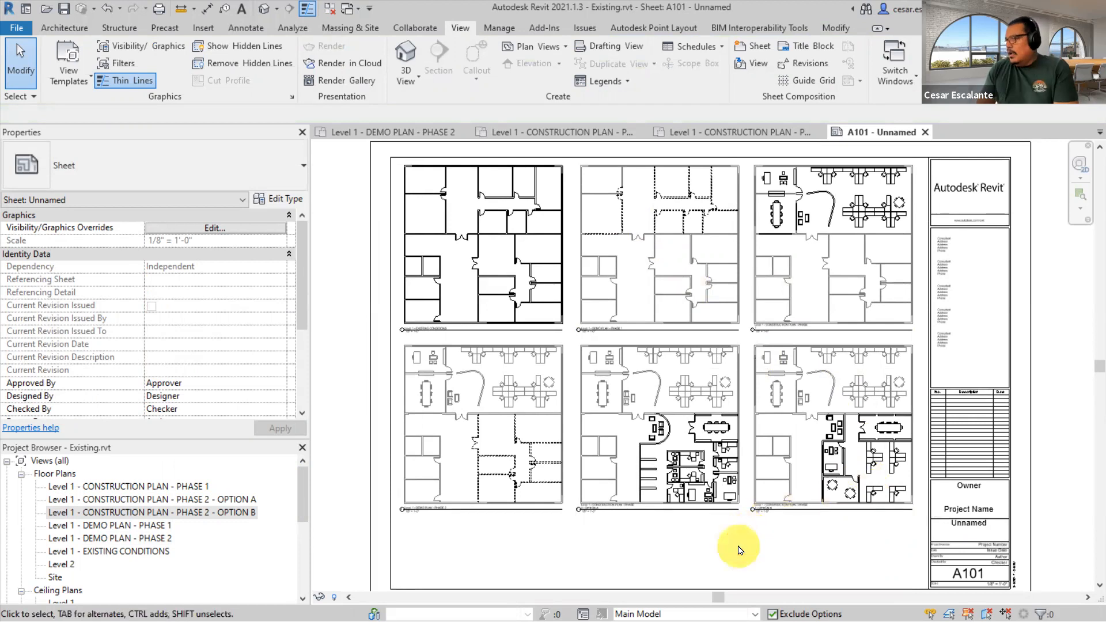
scroll(738, 546, "down", 1)
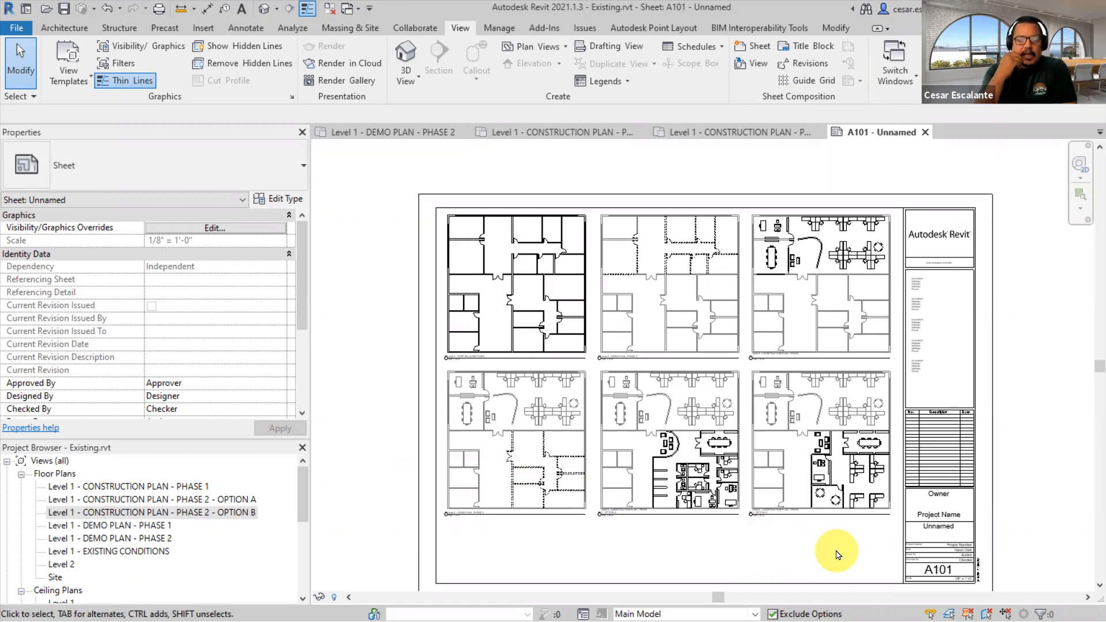
scroll(647, 365, "up", 5)
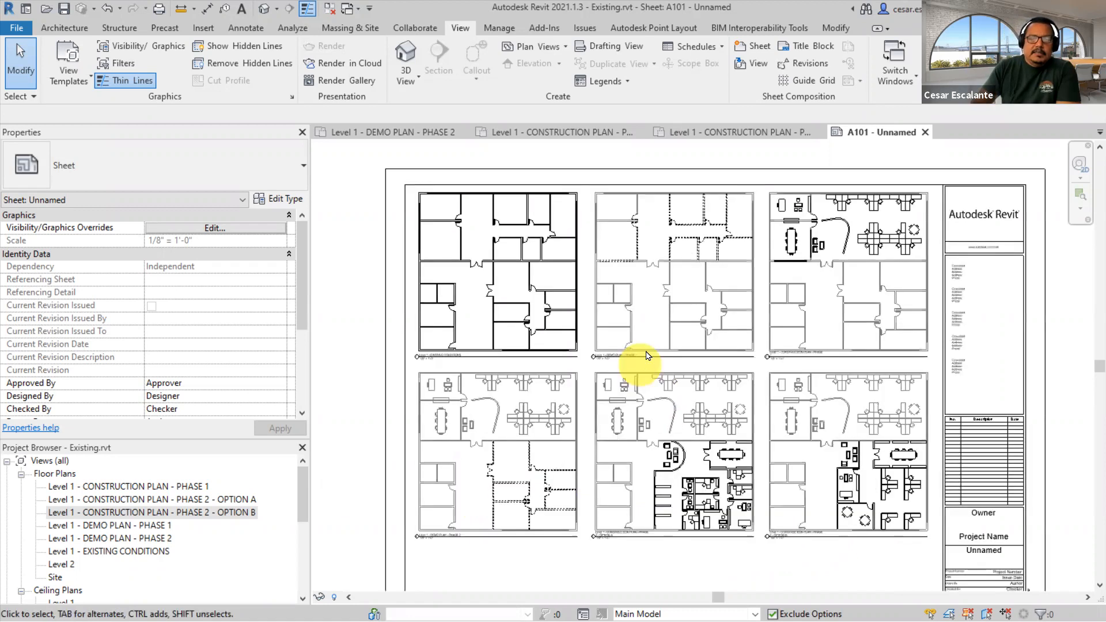
middle_click_drag(731, 344, 740, 380)
scroll(735, 377, "down", 3)
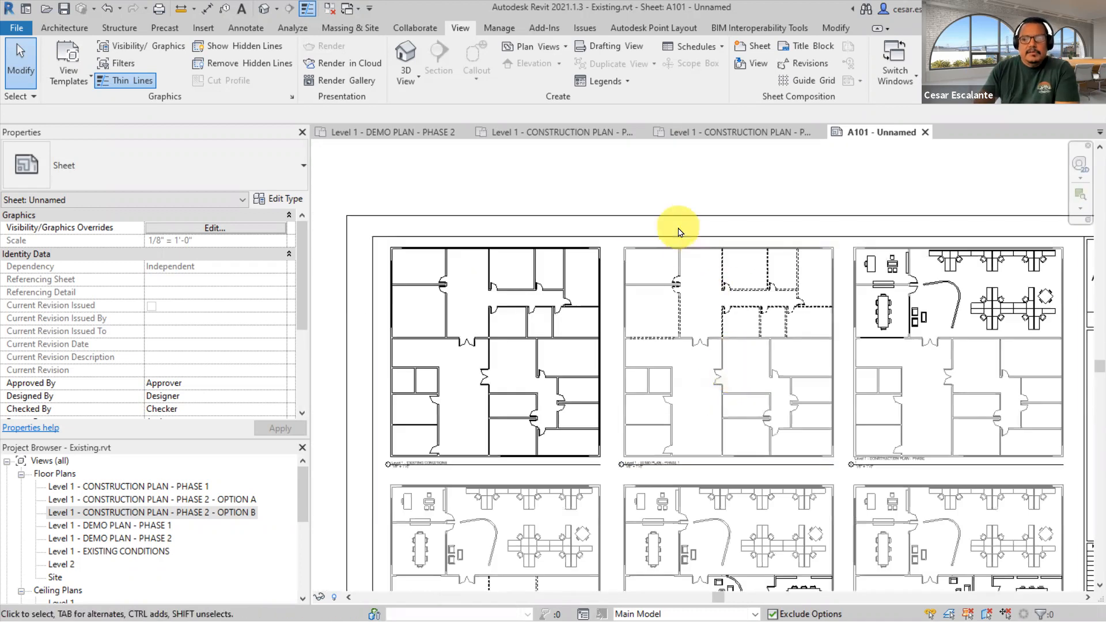
scroll(676, 221, "up", 3)
scroll(680, 217, "down", 3)
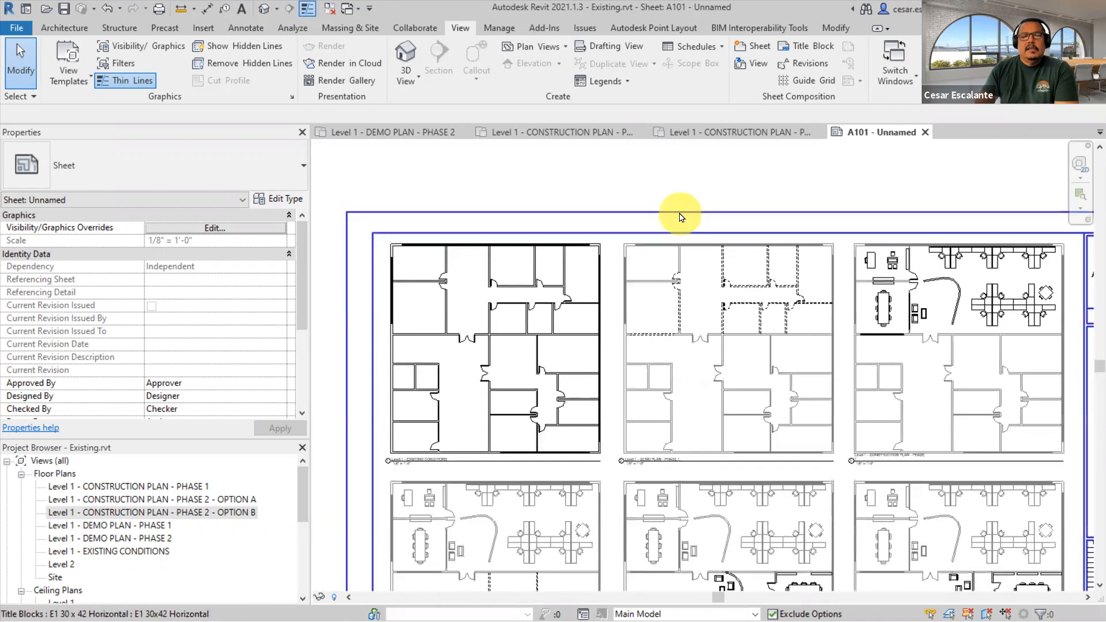
scroll(680, 217, "up", 2)
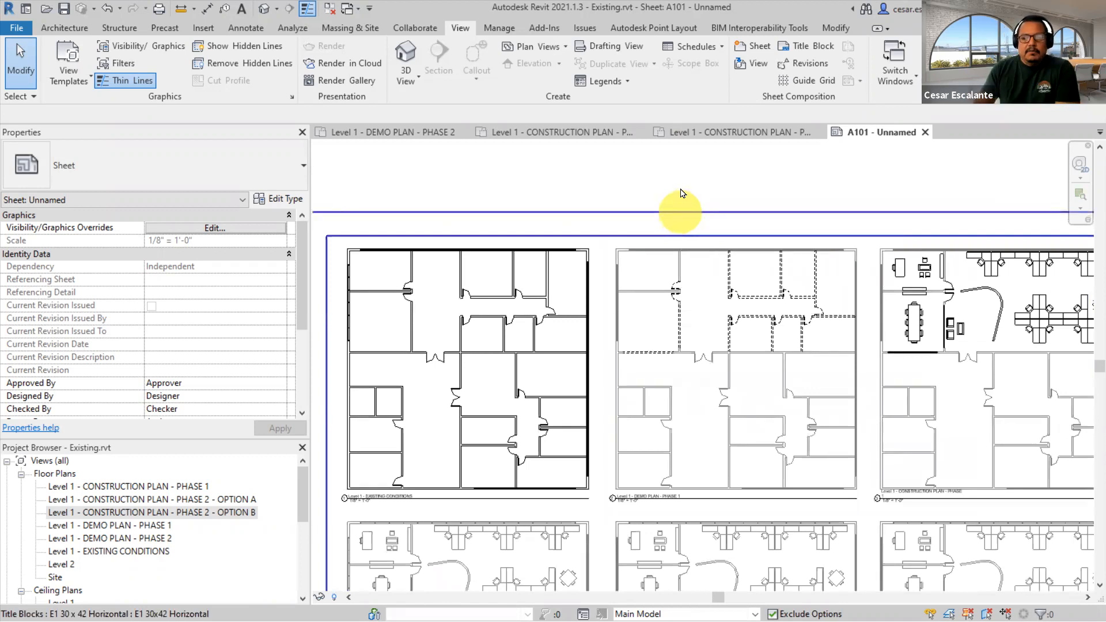
middle_click_drag(706, 182, 489, 194)
middle_click_drag(766, 205, 975, 152)
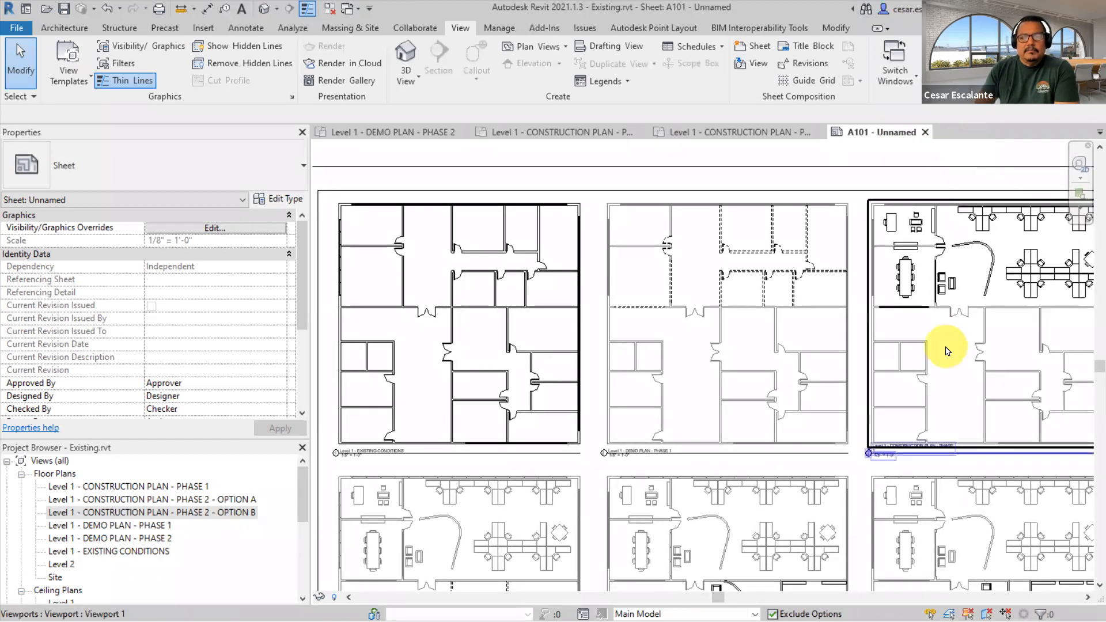
scroll(945, 348, "down", 2)
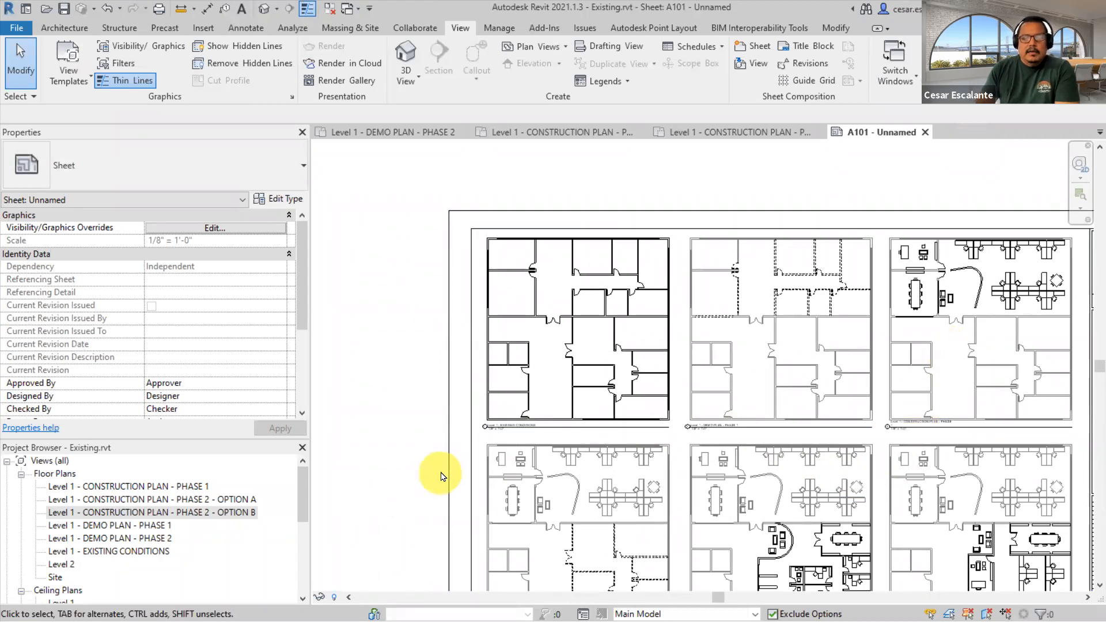
- In the Level 1 - EXISTING CONDITIONS plan, place a tagged room in the second room down along the west exterior wall
double_click(196, 487)
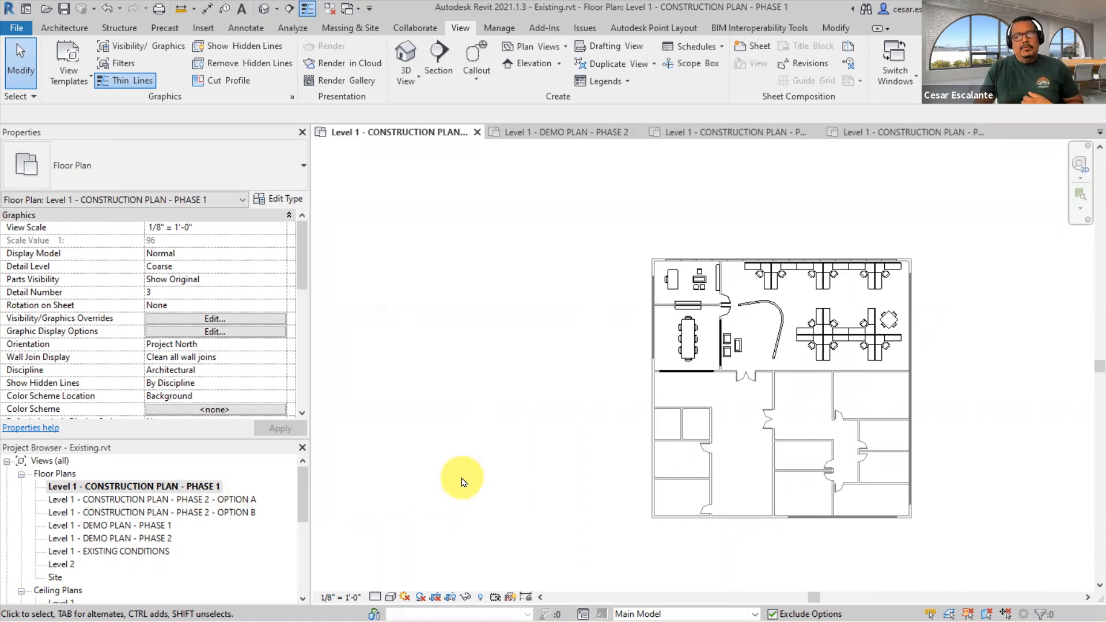
left_click(159, 553)
double_click(160, 557)
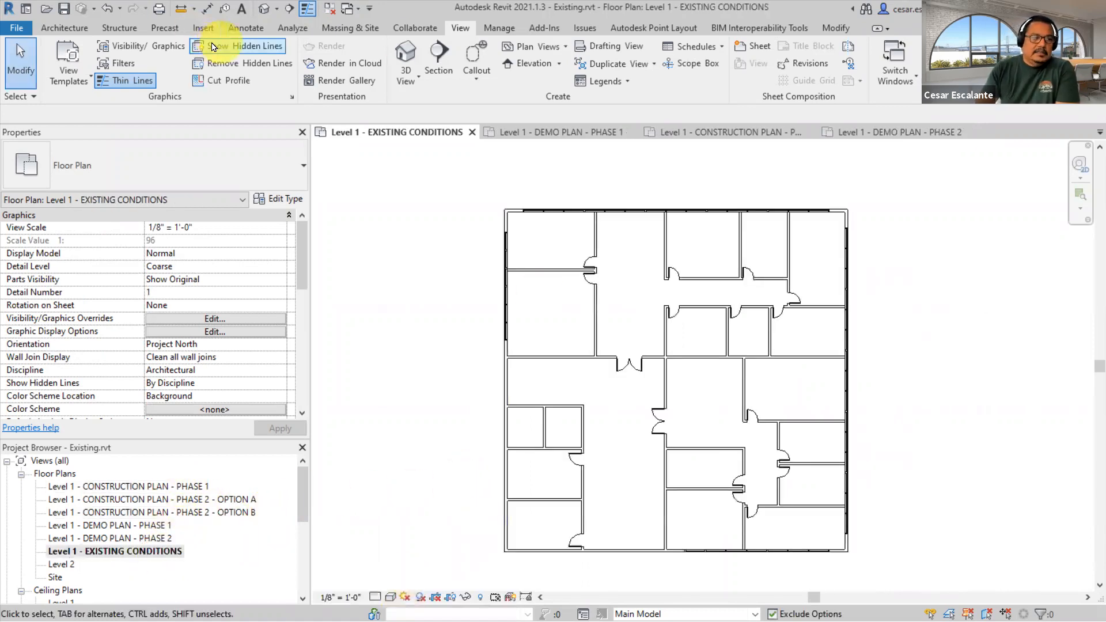
left_click(67, 40)
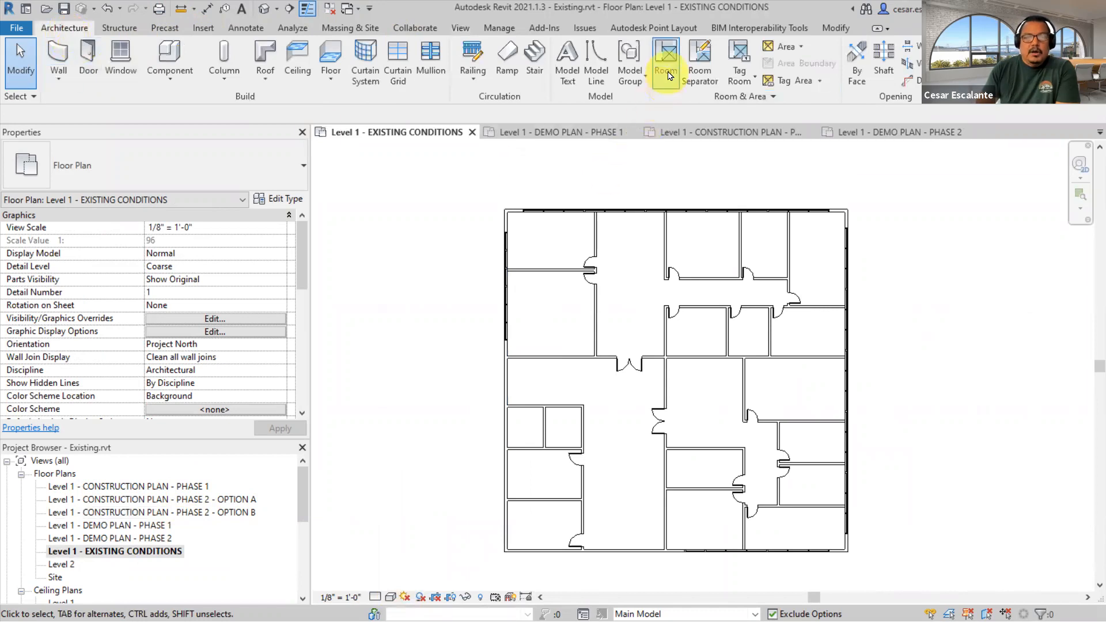
scroll(556, 296, "up", 2)
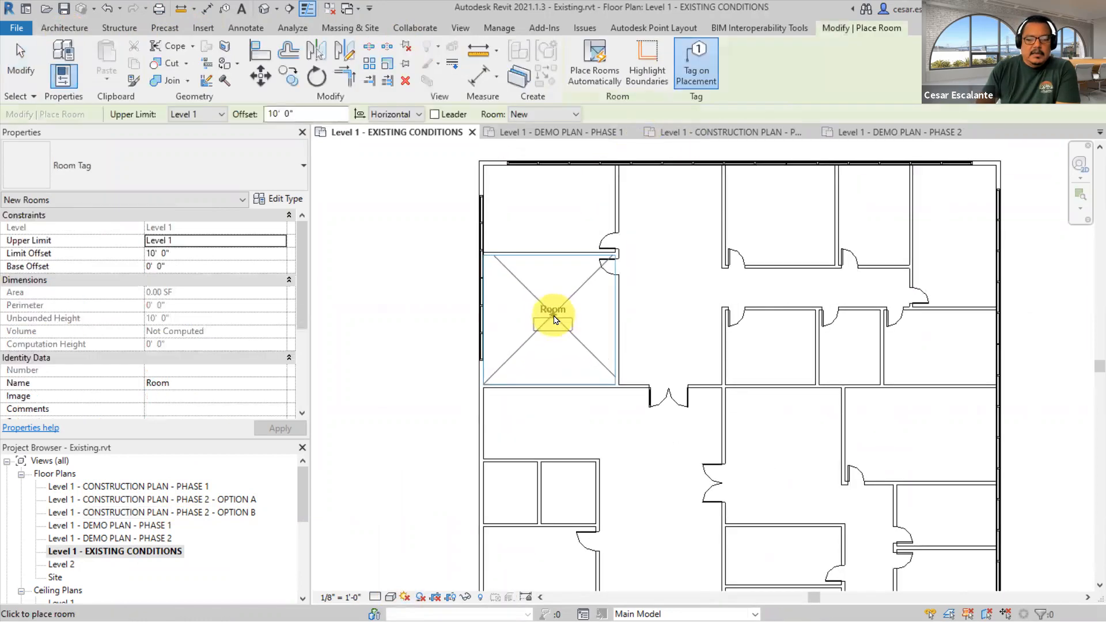
left_click(553, 311)
left_click(23, 69)
- Rename the room in the existing conditions plan as CONF through its tag
scroll(567, 288, "up", 2)
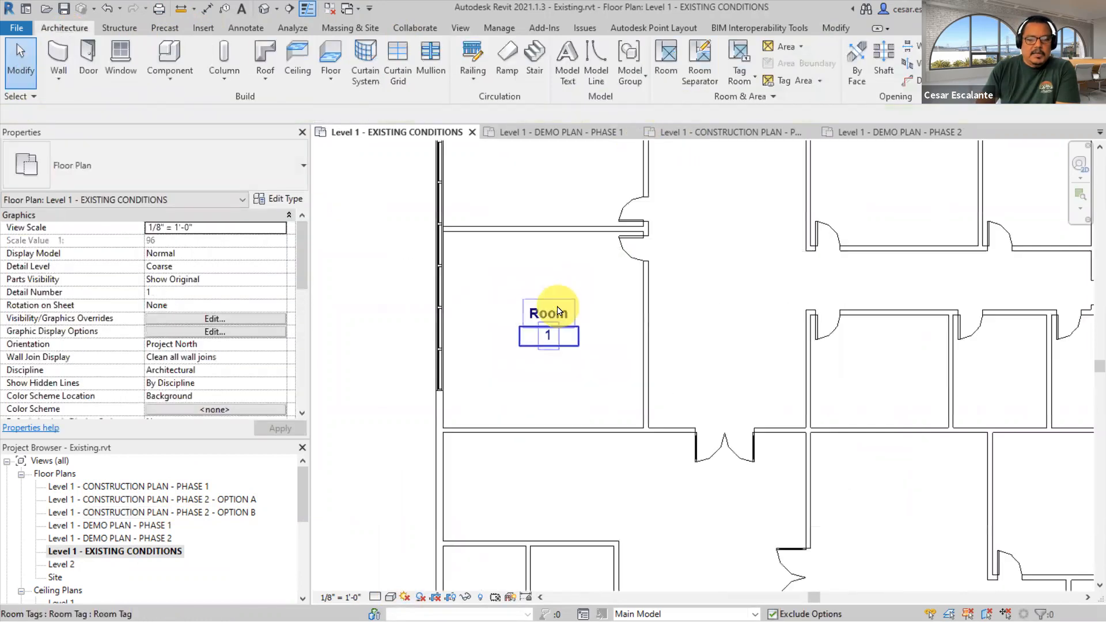
double_click(565, 309)
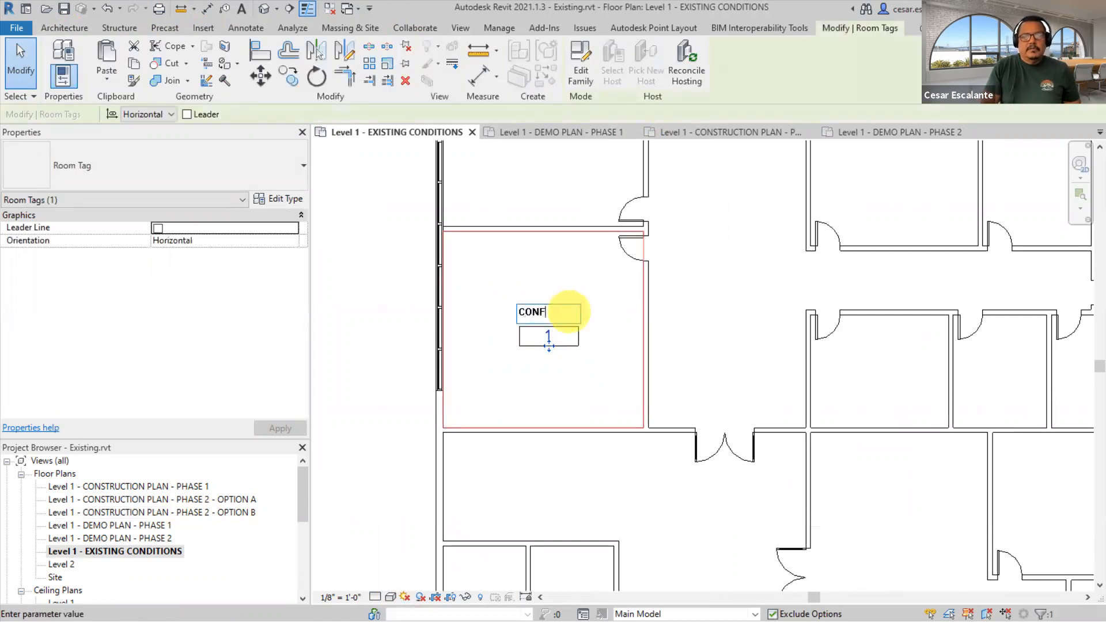
type("CONF")
left_click(401, 383)
left_click(401, 385)
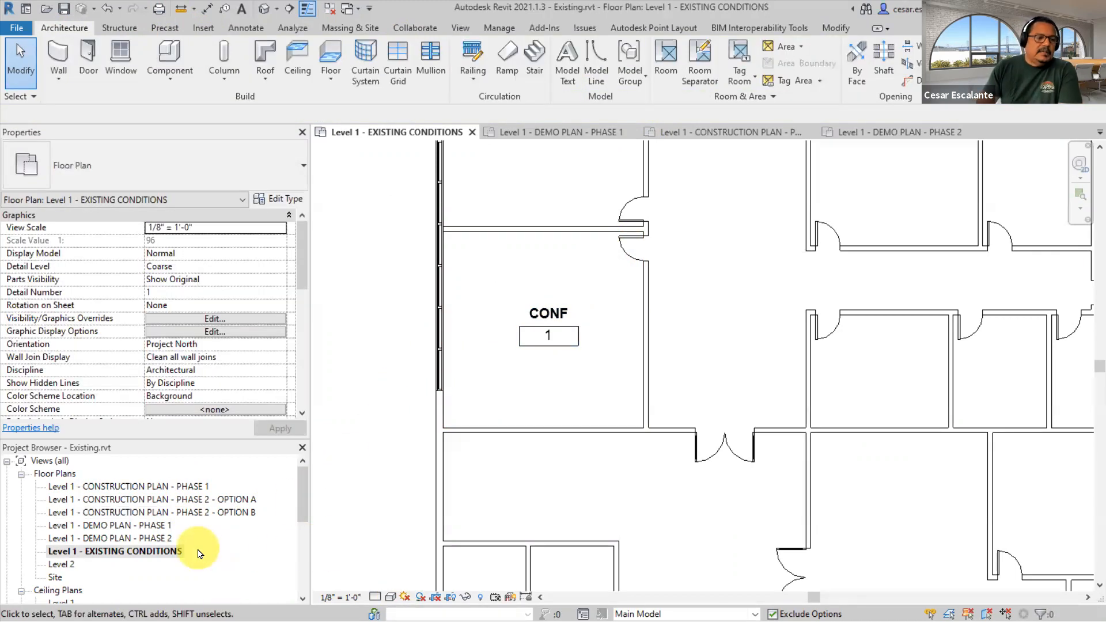
- In the Level 1 - CONSTRUCTION PLAN - PHASE 1 view, place a tagged room in the space with the long meeting table
double_click(196, 490)
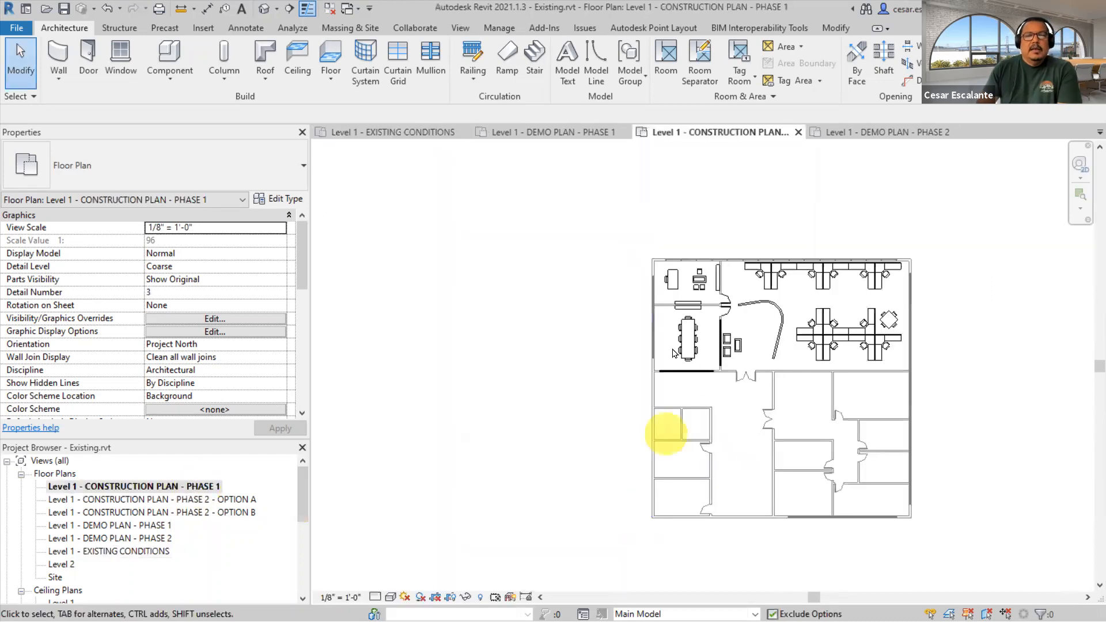
scroll(665, 375, "up", 2)
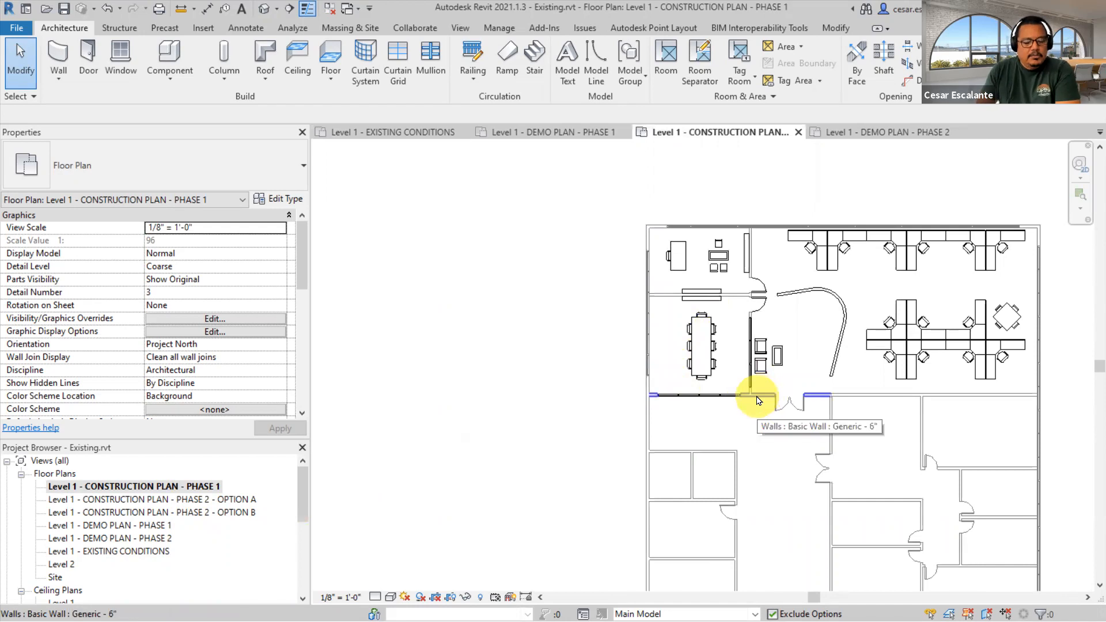
middle_click_drag(543, 415, 435, 447)
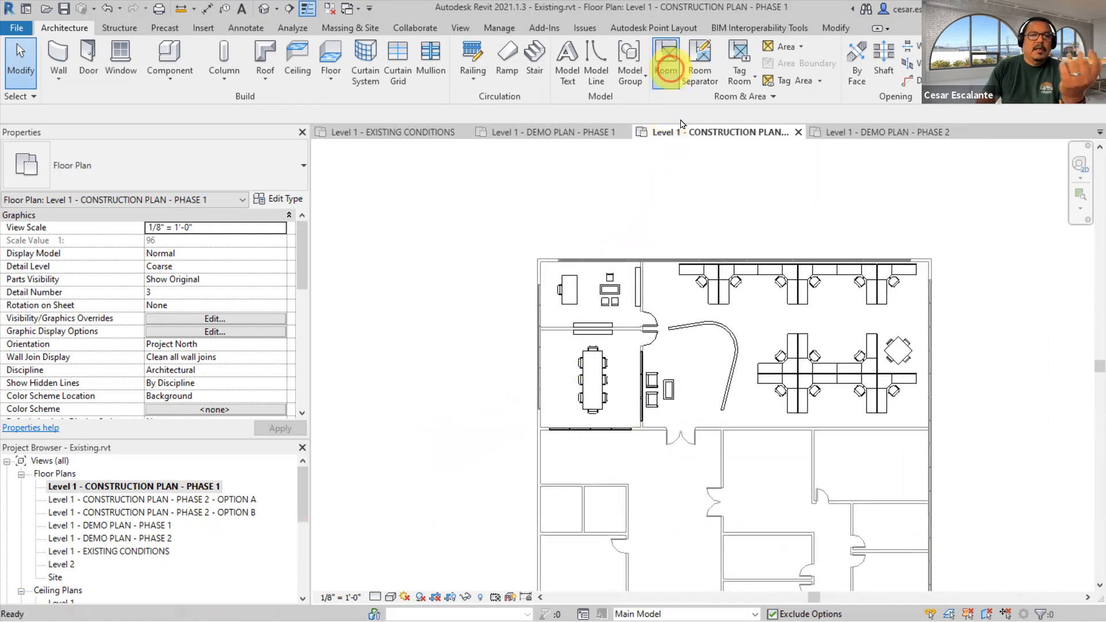
left_click(665, 63)
scroll(622, 380, "up", 4)
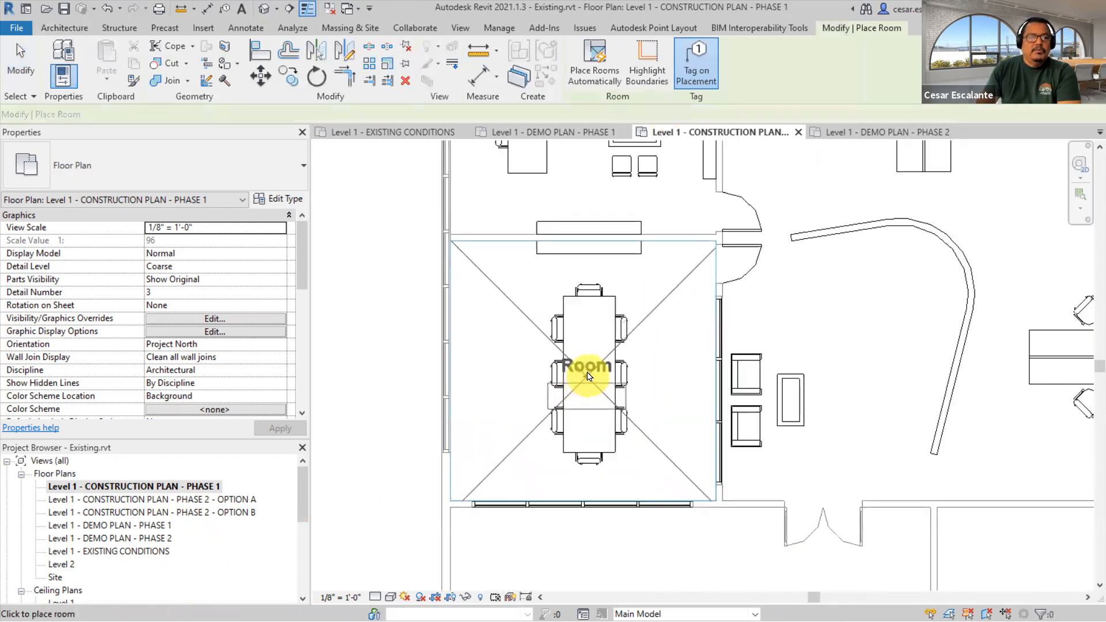
left_click(596, 377)
key("Escape")
key("Escape")
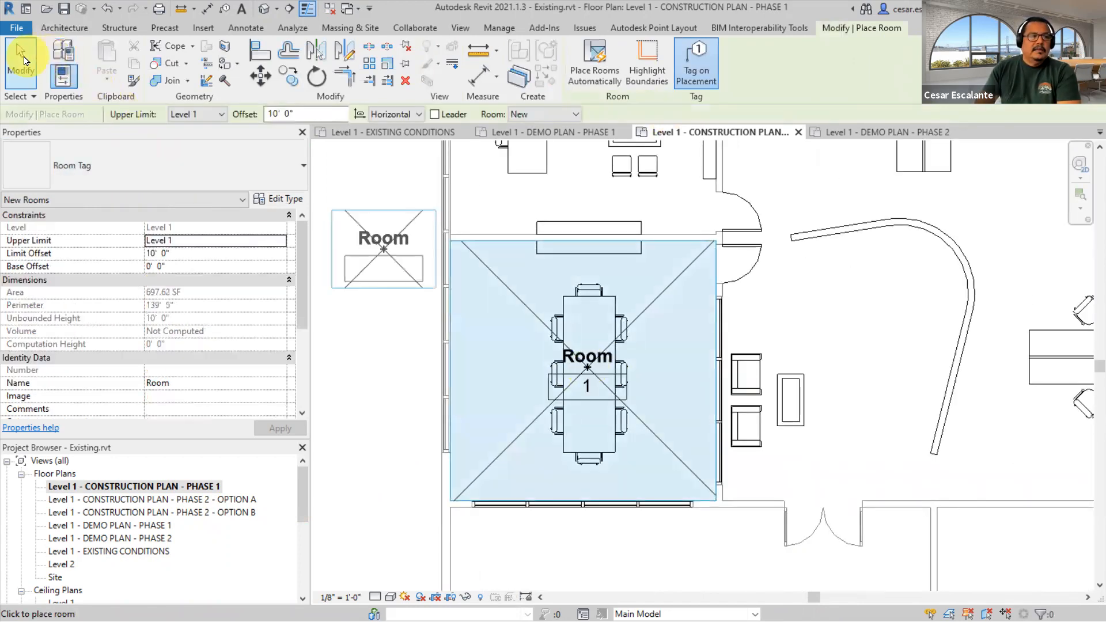
- Rename the meeting-table room in the Phase 1 construction plan as CONFERENCE ROOM through its tag
scroll(593, 366, "up", 2)
left_click(593, 366)
left_click(614, 356)
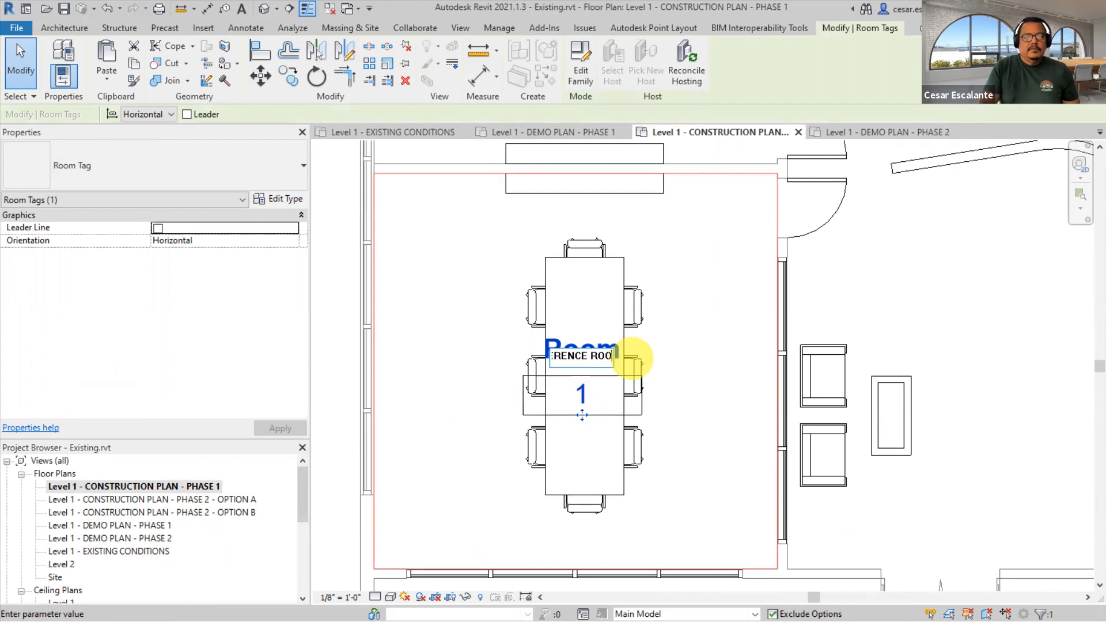
type("CONFERENCE ROOM")
left_click(330, 353)
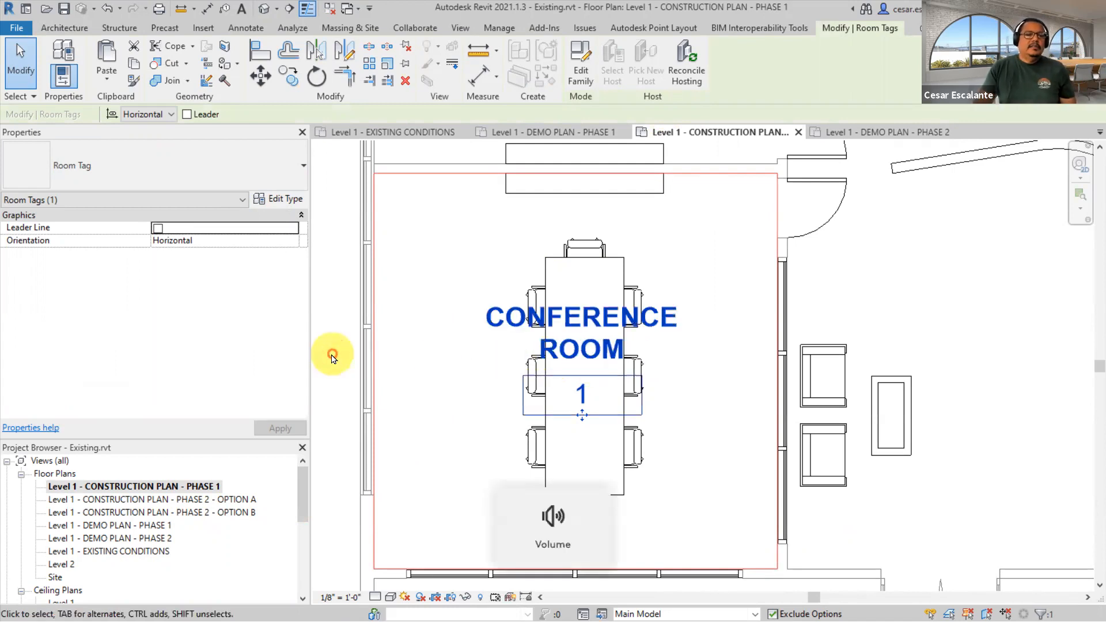
scroll(346, 361, "down", 2)
left_click(780, 370)
- Look over the rest of the Phase 1 construction plan, and switch to the PowerPoint slide on Limitations of Design Options
scroll(783, 373, "down", 2)
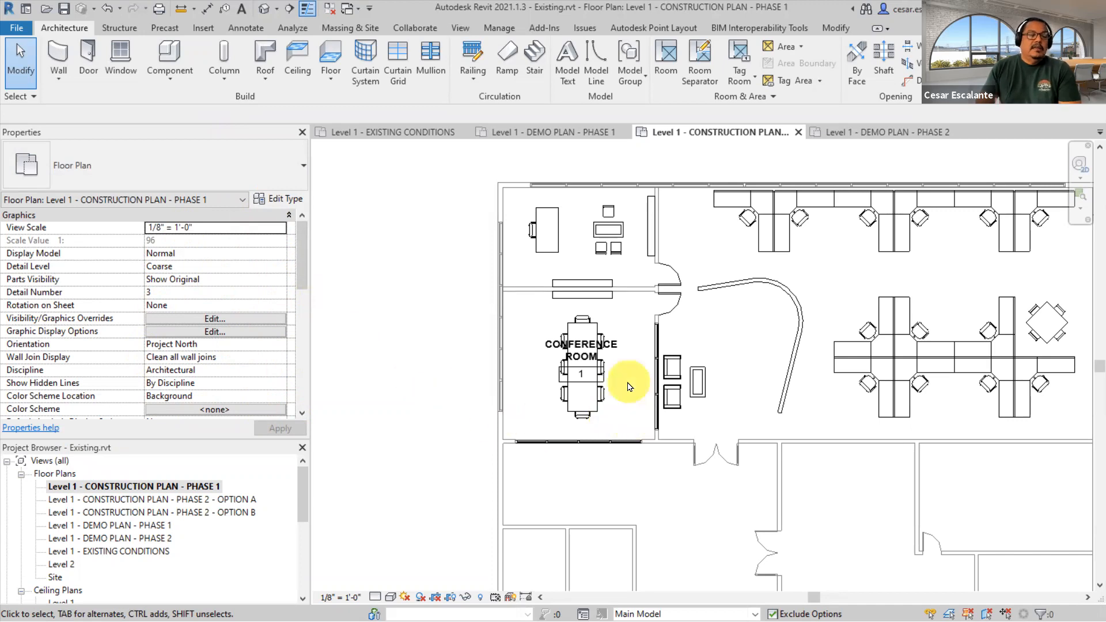
scroll(461, 457, "down", 3)
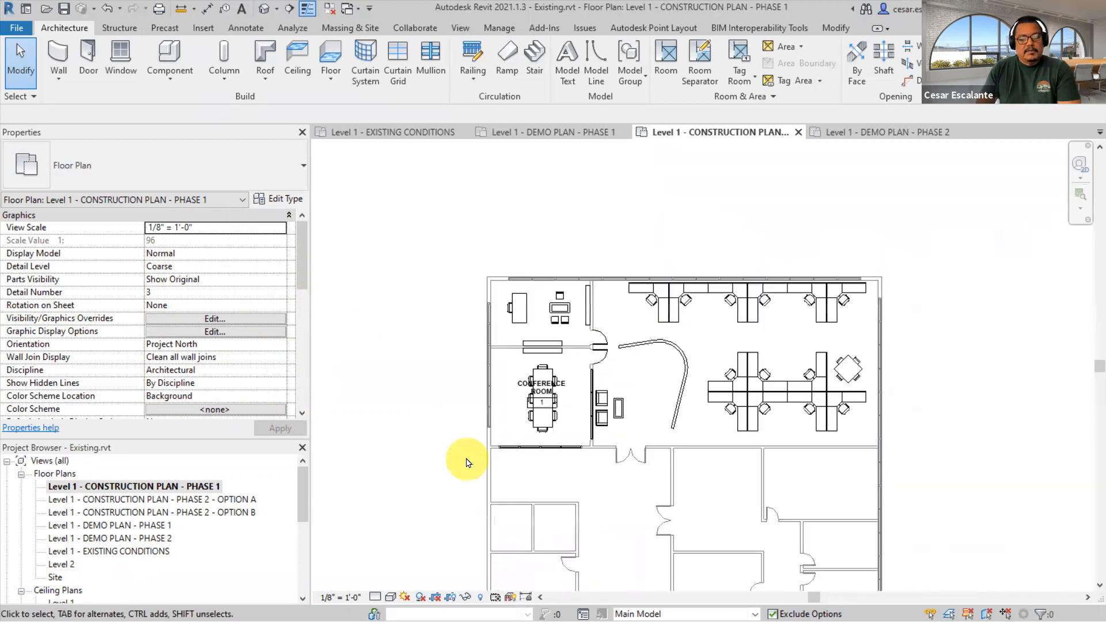
middle_click_drag(762, 457, 811, 330)
scroll(881, 486, "up", 4)
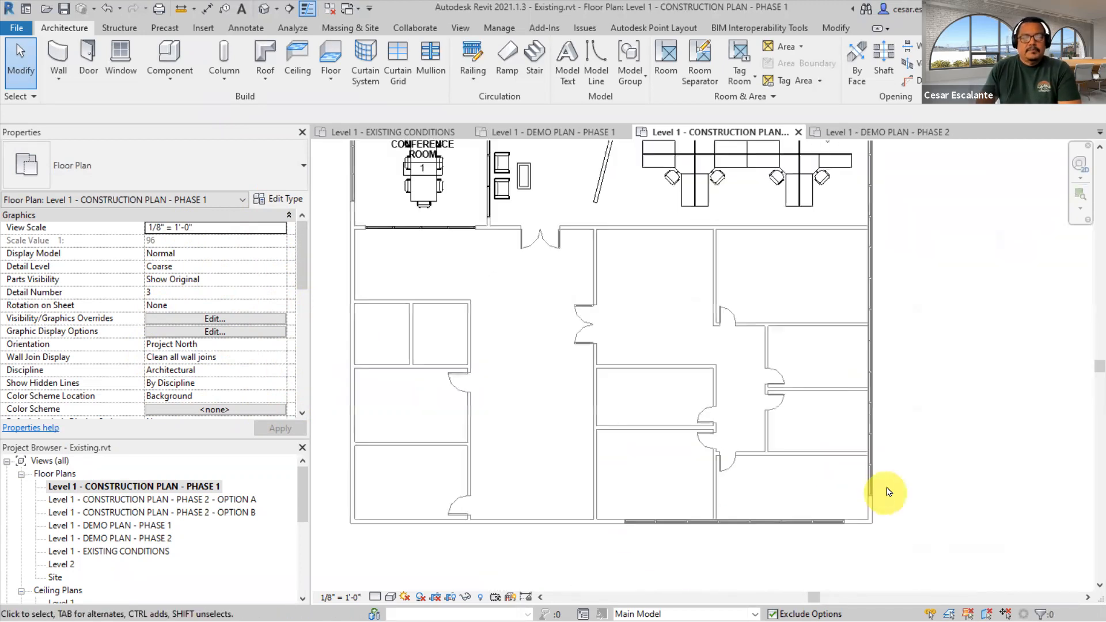
left_click(175, 512)
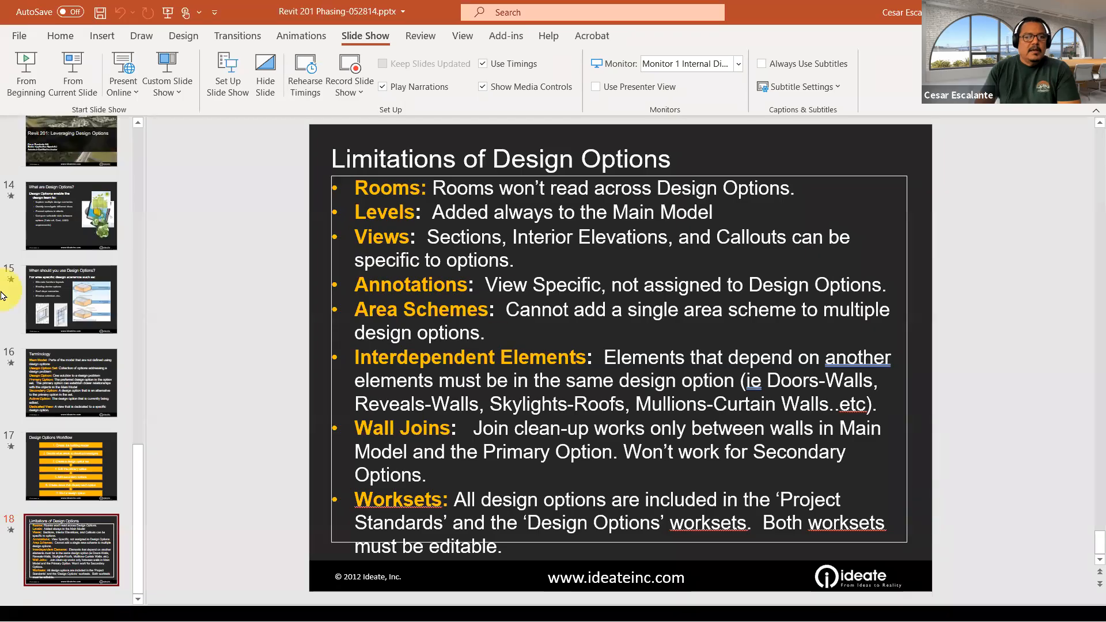
- Present the phasing Tips slide as a slide show and reveal its first tip about customizing the phase filter
scroll(71, 349, "up", 15)
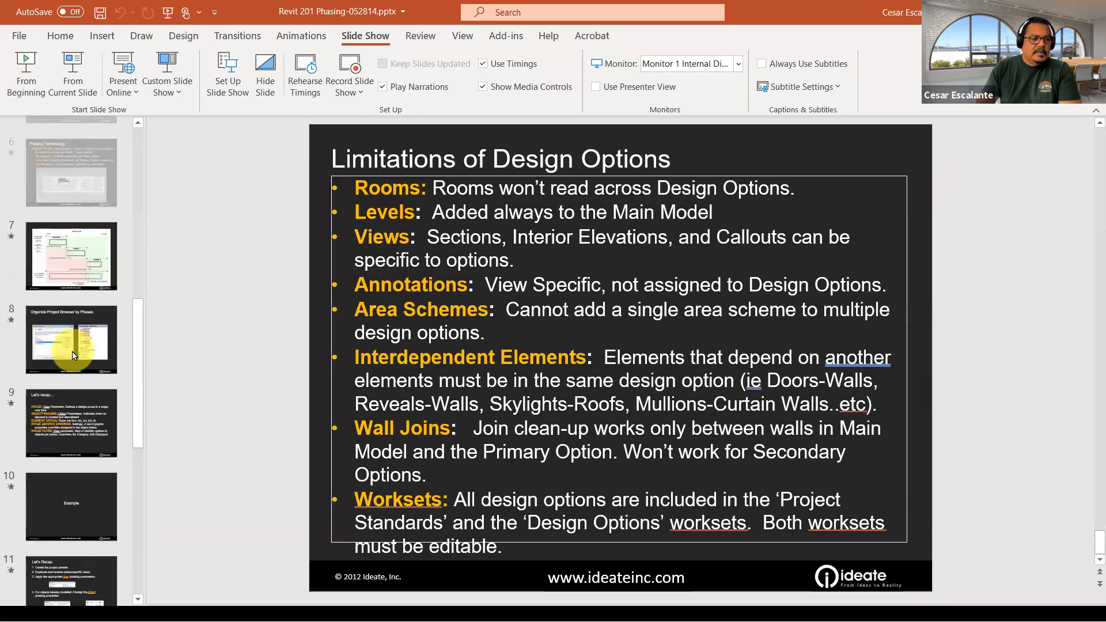
scroll(73, 356, "down", 5)
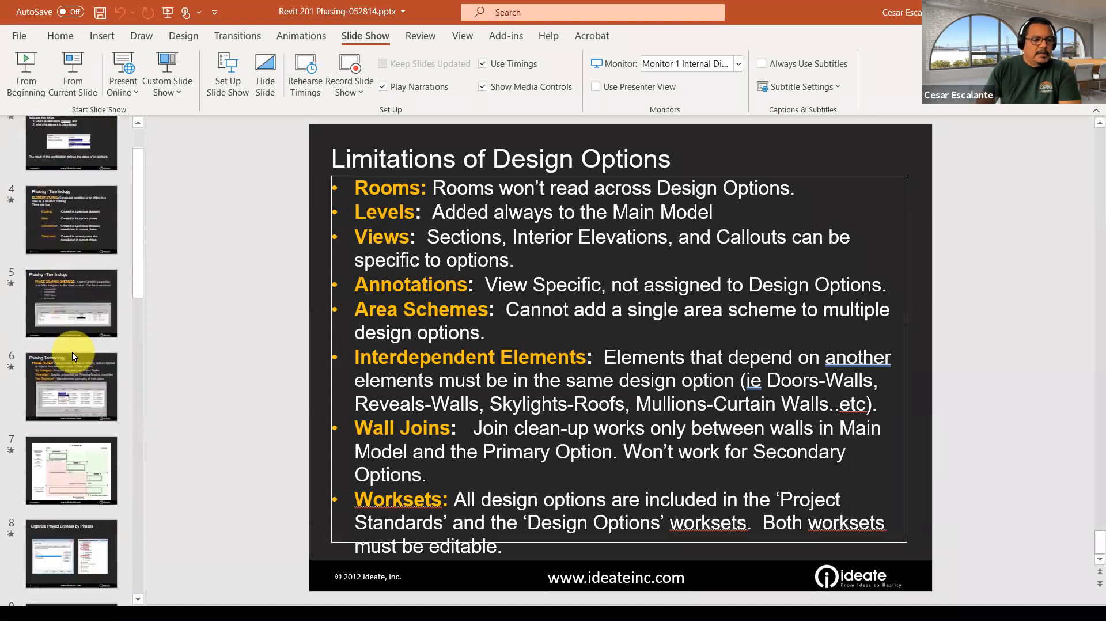
scroll(77, 369, "down", 1)
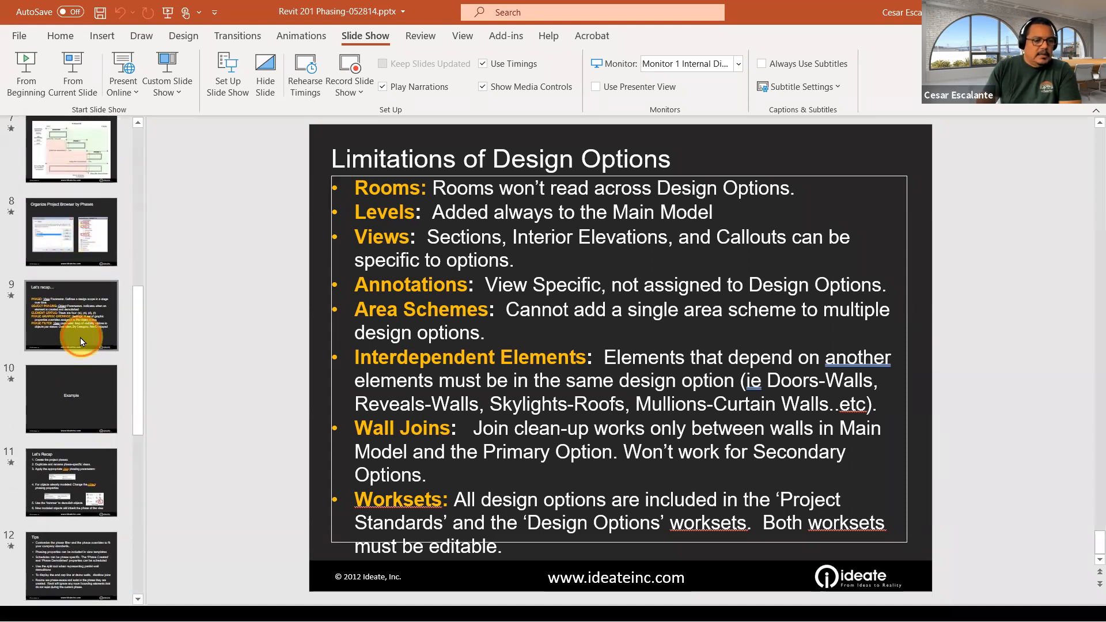
left_click(81, 337)
left_click(81, 561)
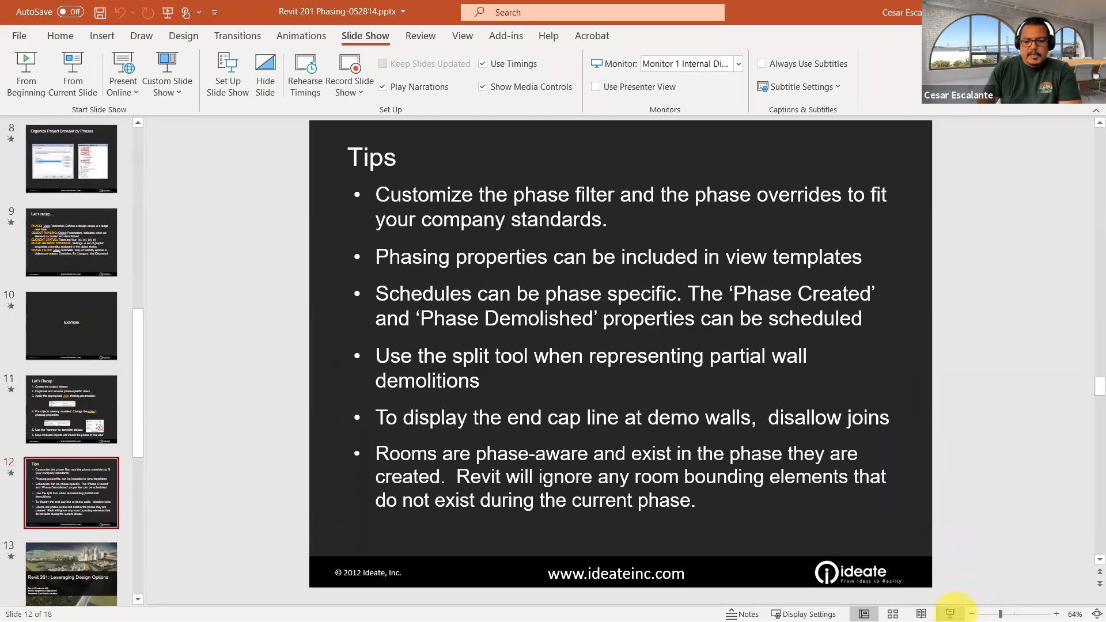
left_click(949, 614)
left_click(770, 479)
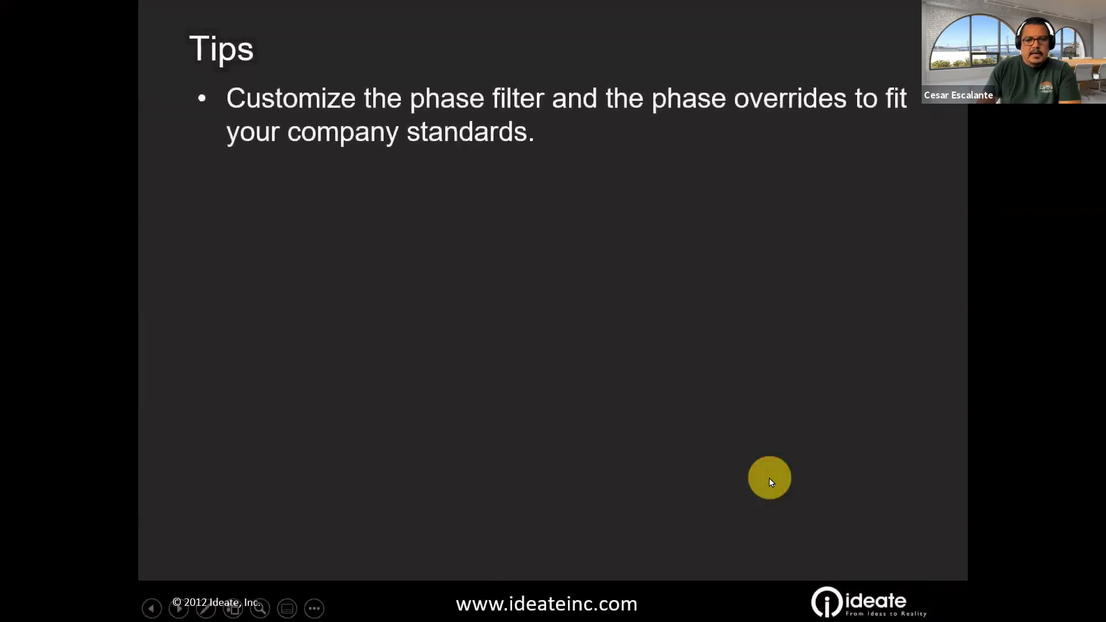
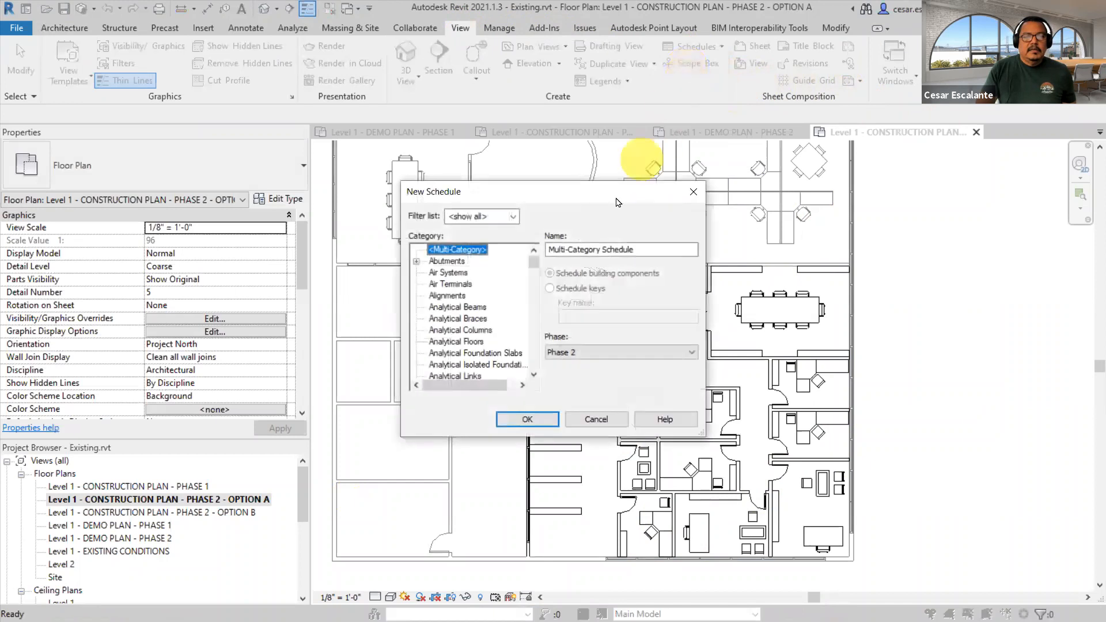
- Create a Doors schedule for Phase 2 named "Door Schedule Phase 2 - Option A"
left_click(576, 356)
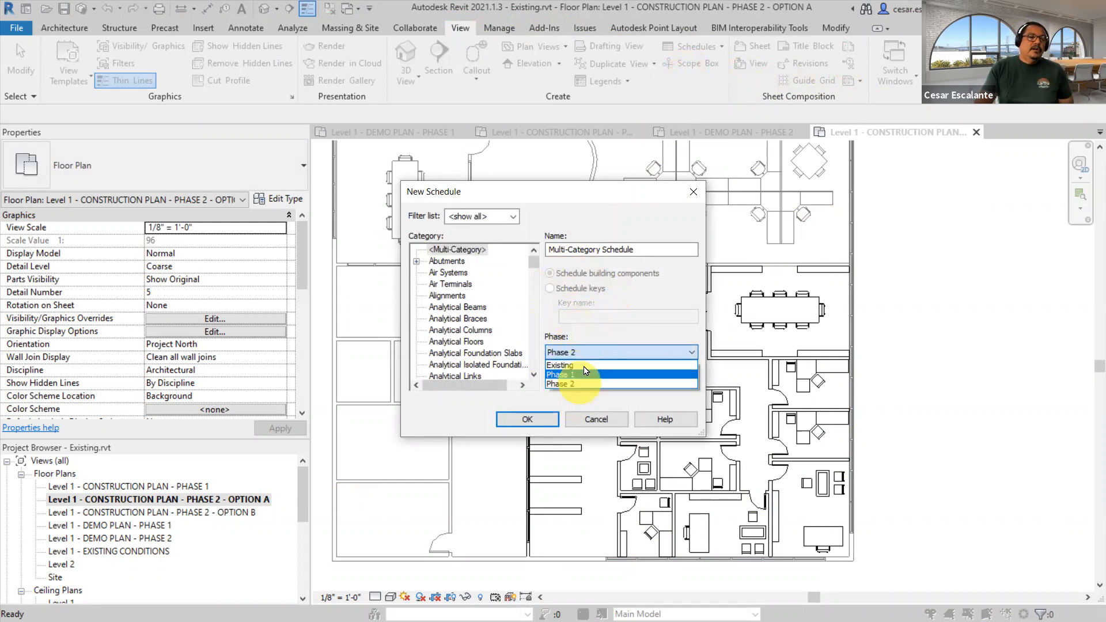
left_click(583, 389)
left_click_drag(532, 260, 535, 291)
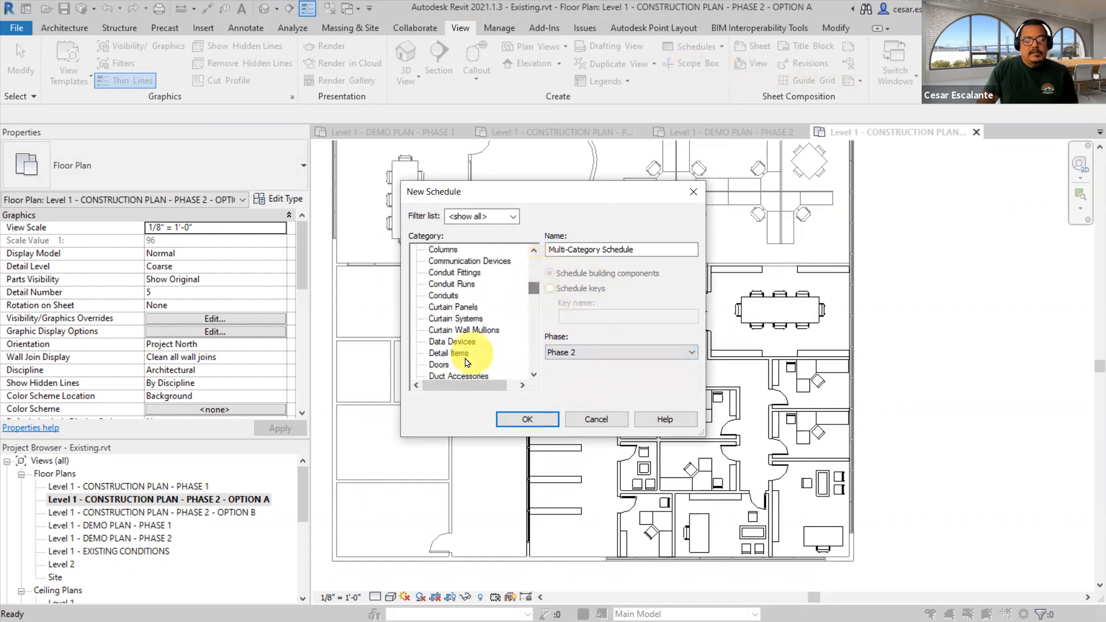
left_click(439, 364)
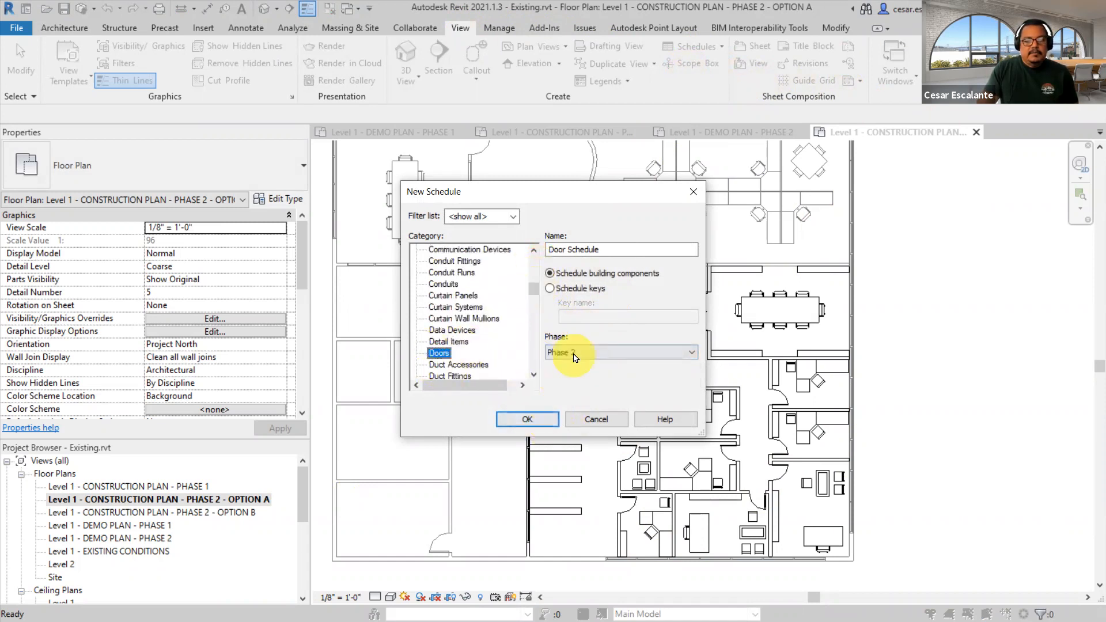
left_click(611, 250)
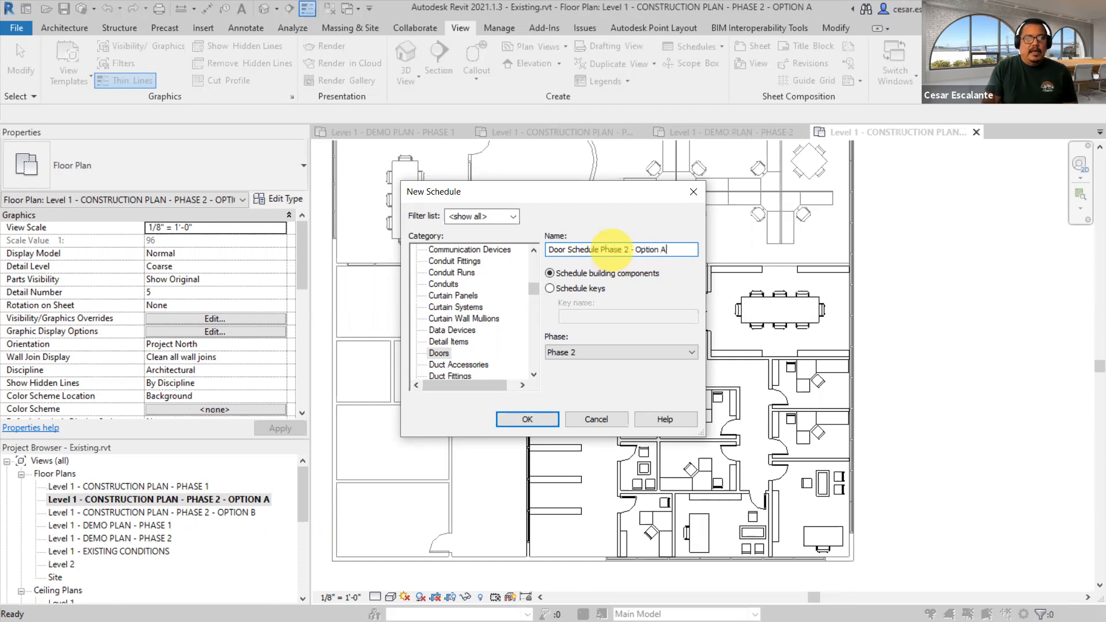
left_click(540, 422)
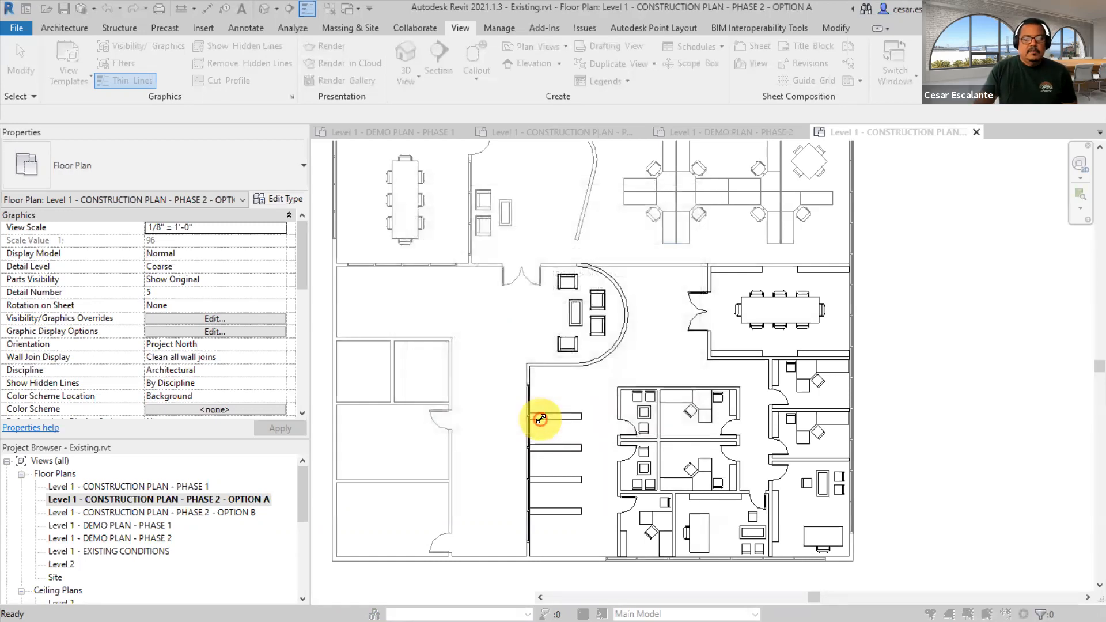
- Add the Mark field to the door schedule
left_click_drag(711, 204, 703, 254)
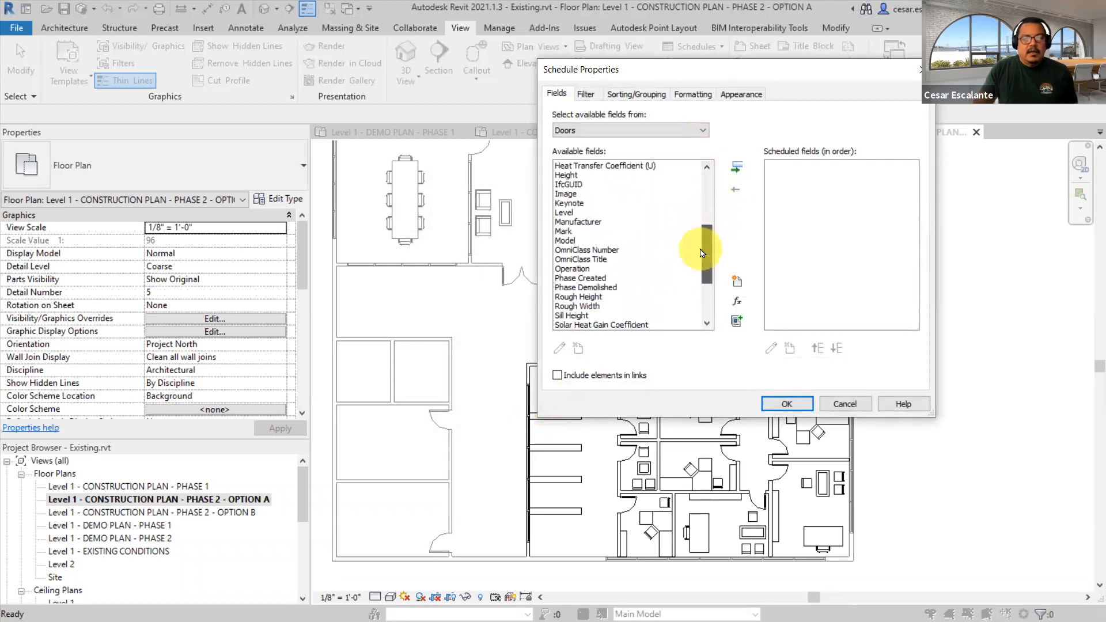
left_click(576, 231)
left_click(736, 167)
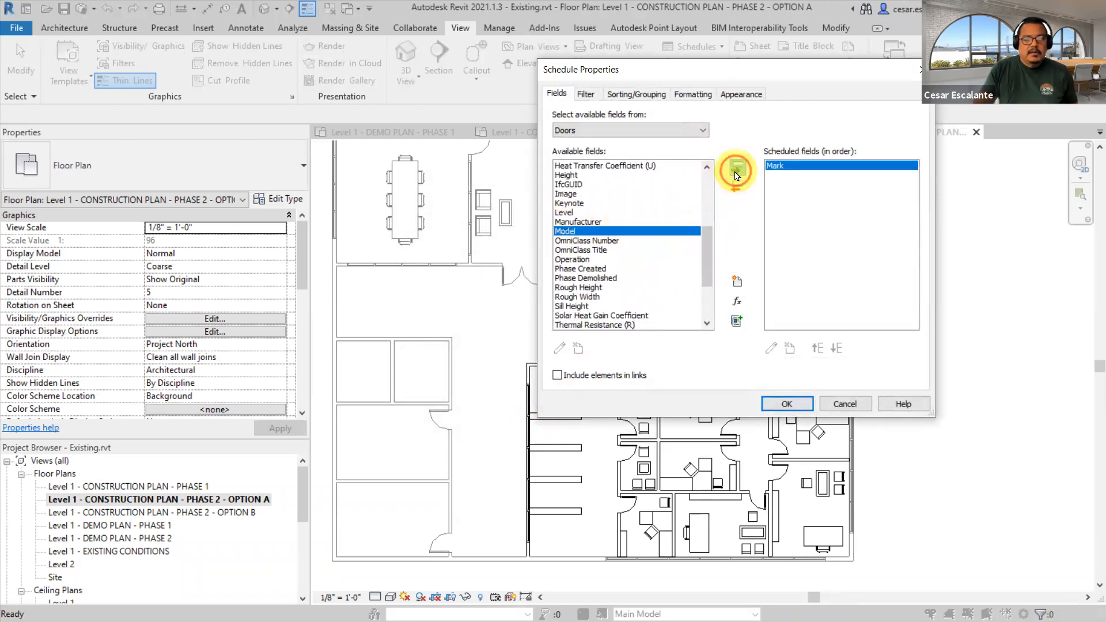
- Review the From Room and Project Information fields available to the schedule, and return to the Doors fields
left_click(667, 132)
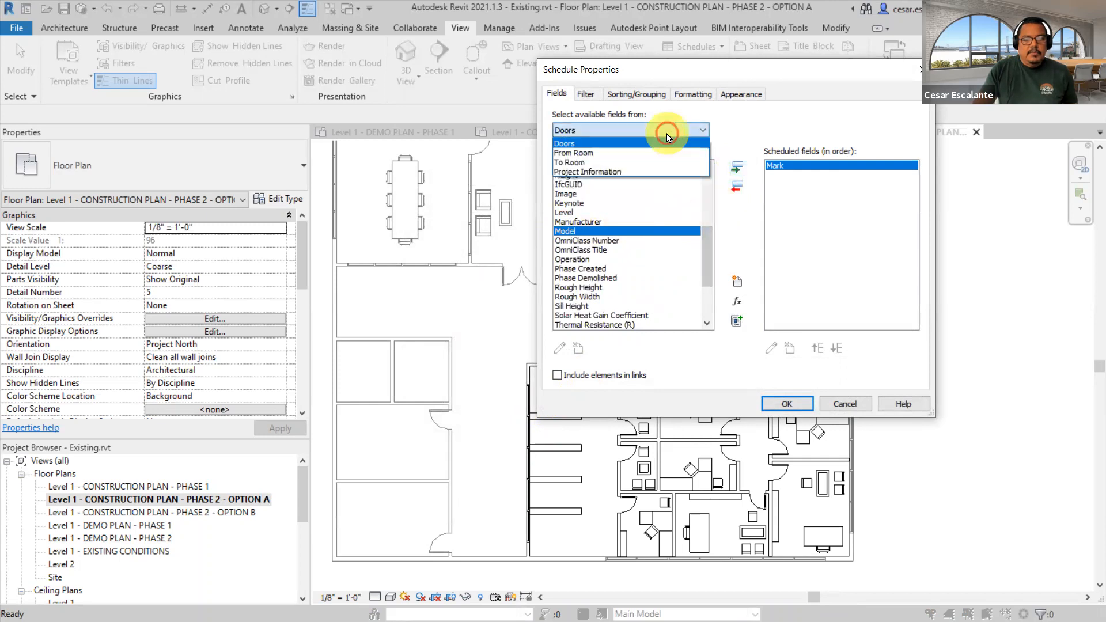
left_click(595, 154)
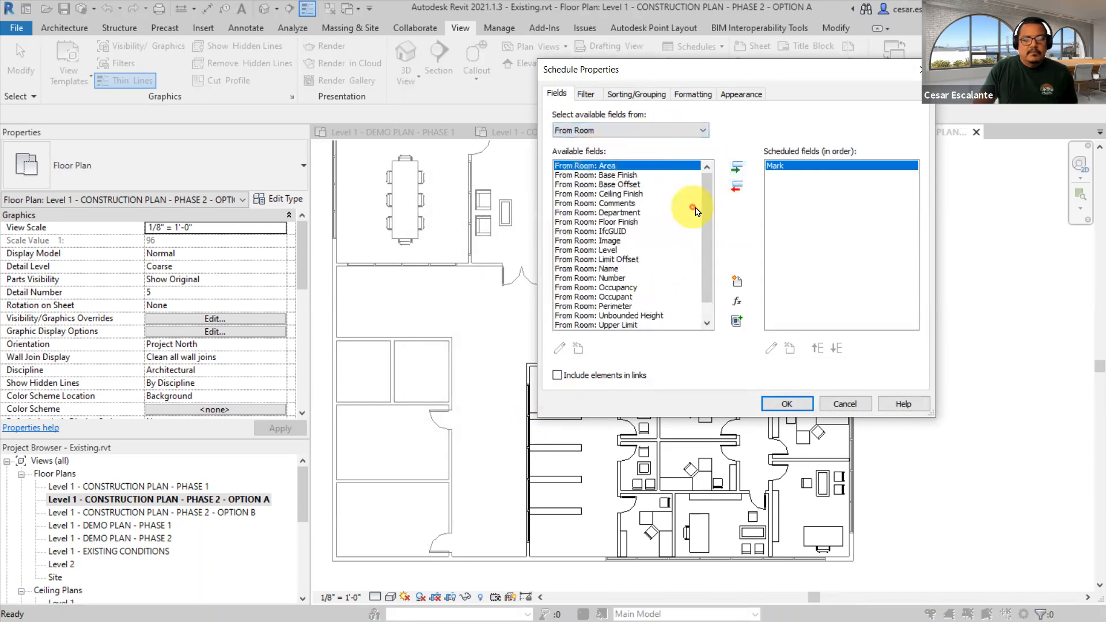
left_click(669, 134)
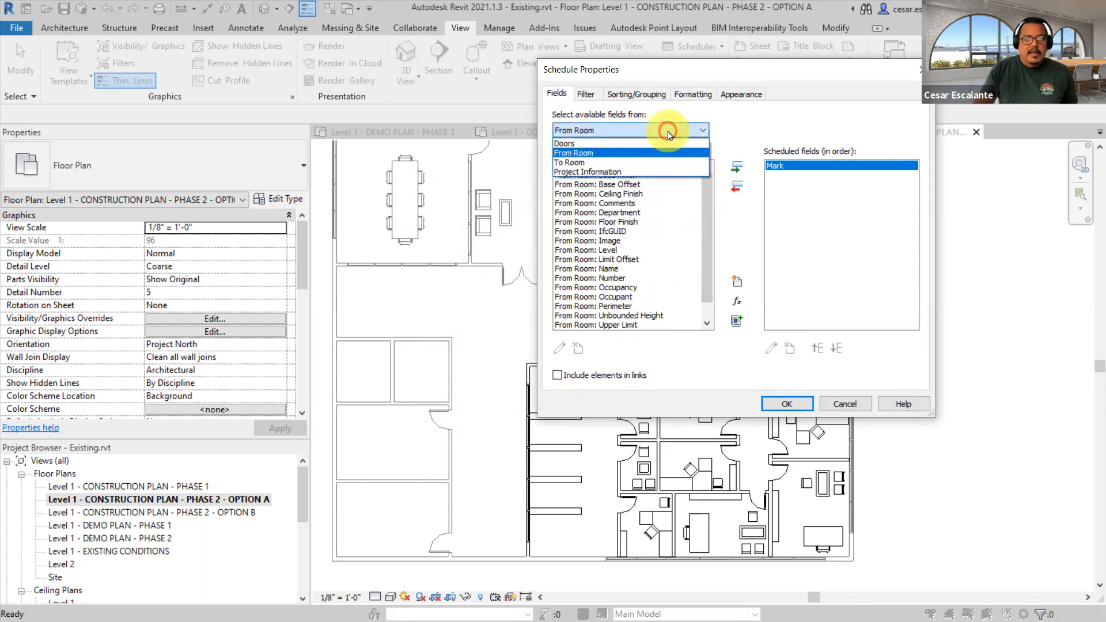
left_click(599, 172)
left_click(605, 131)
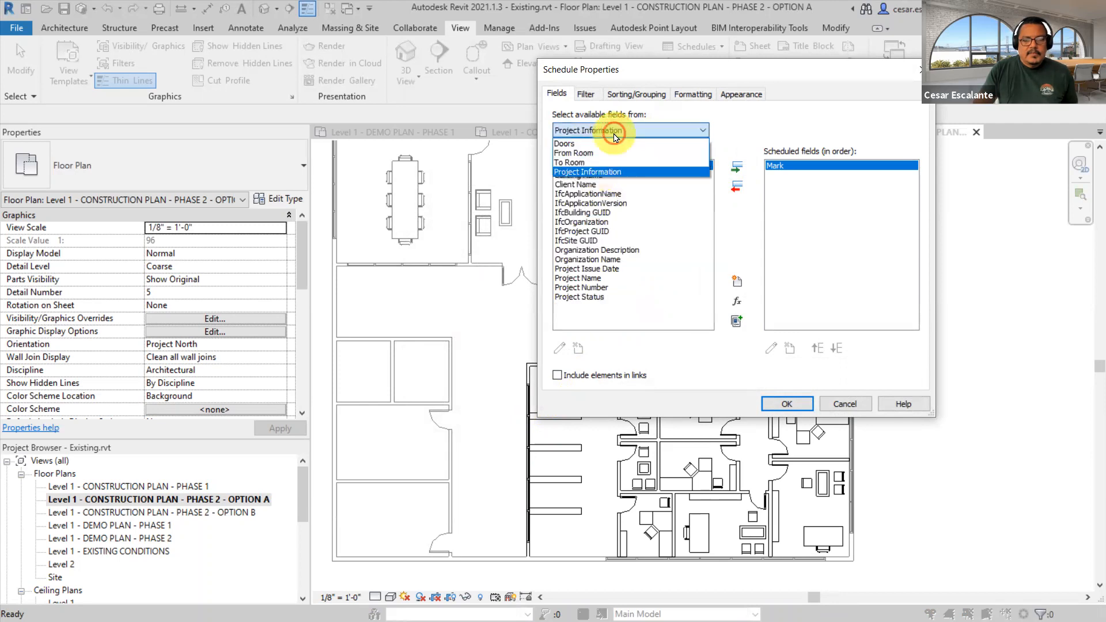
left_click(599, 143)
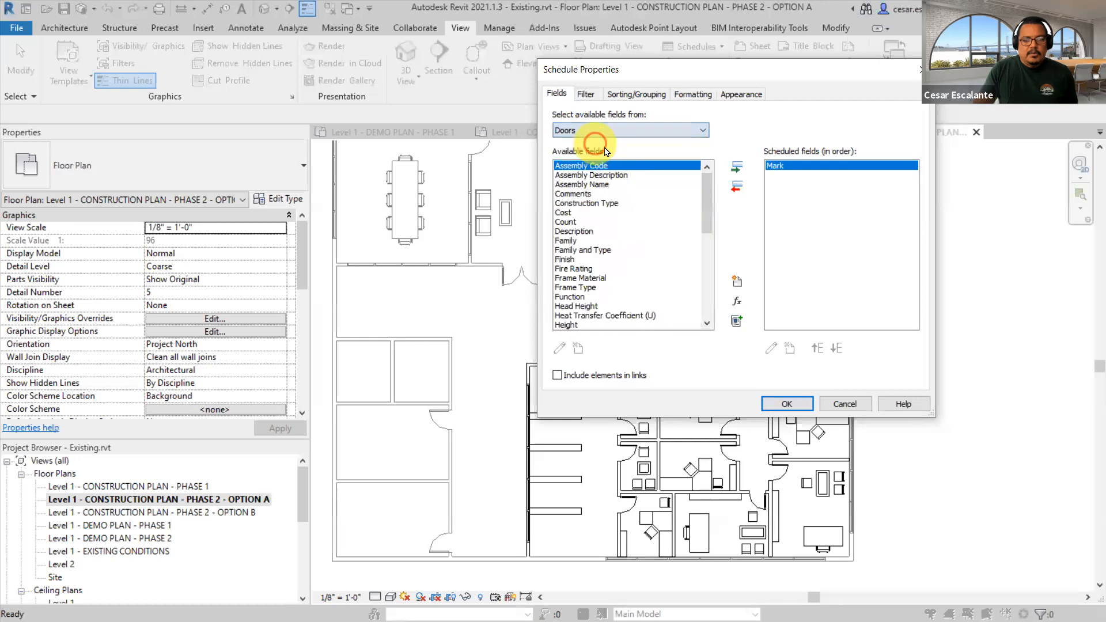
- Add the Family and Type and Width fields to the door schedule
left_click_drag(708, 201, 702, 225)
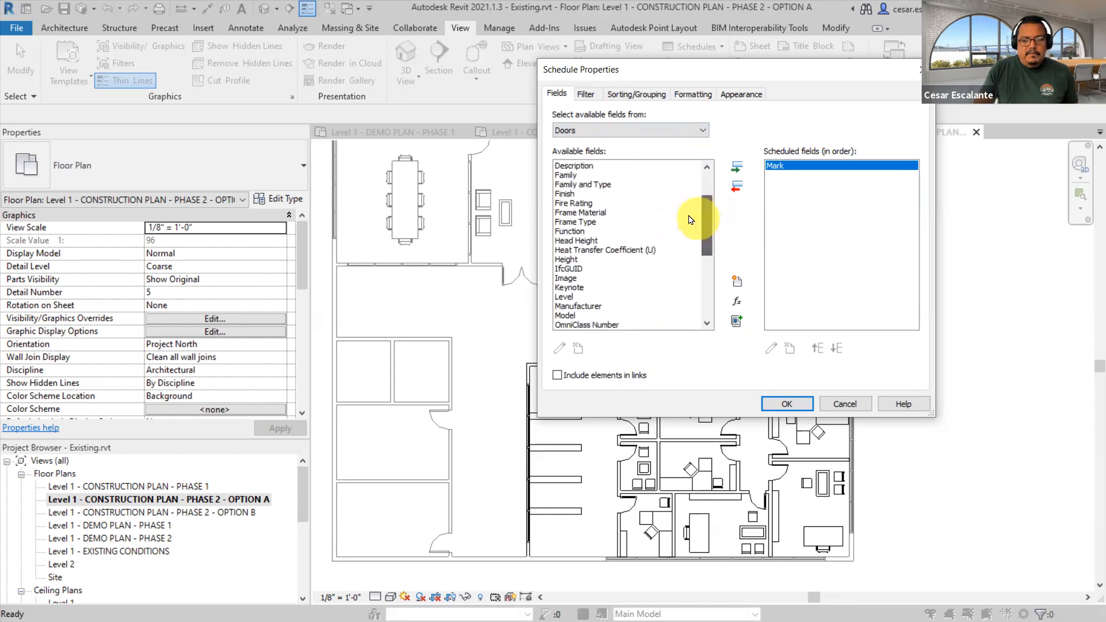
left_click(588, 185)
left_click(736, 167)
left_click_drag(708, 217, 712, 290)
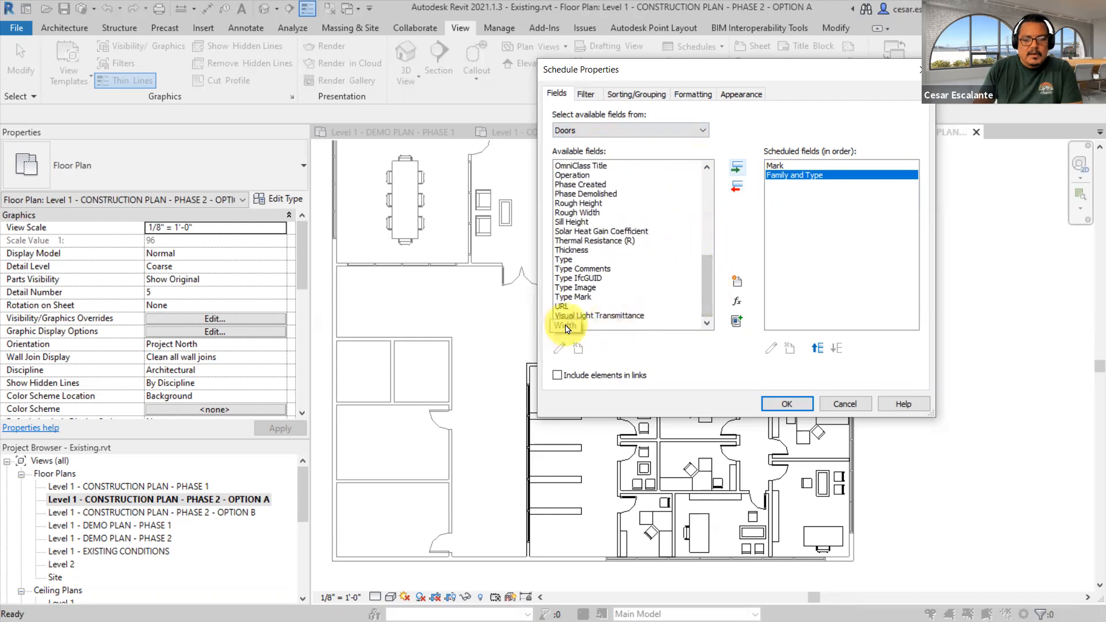
left_click(568, 325)
left_click(736, 175)
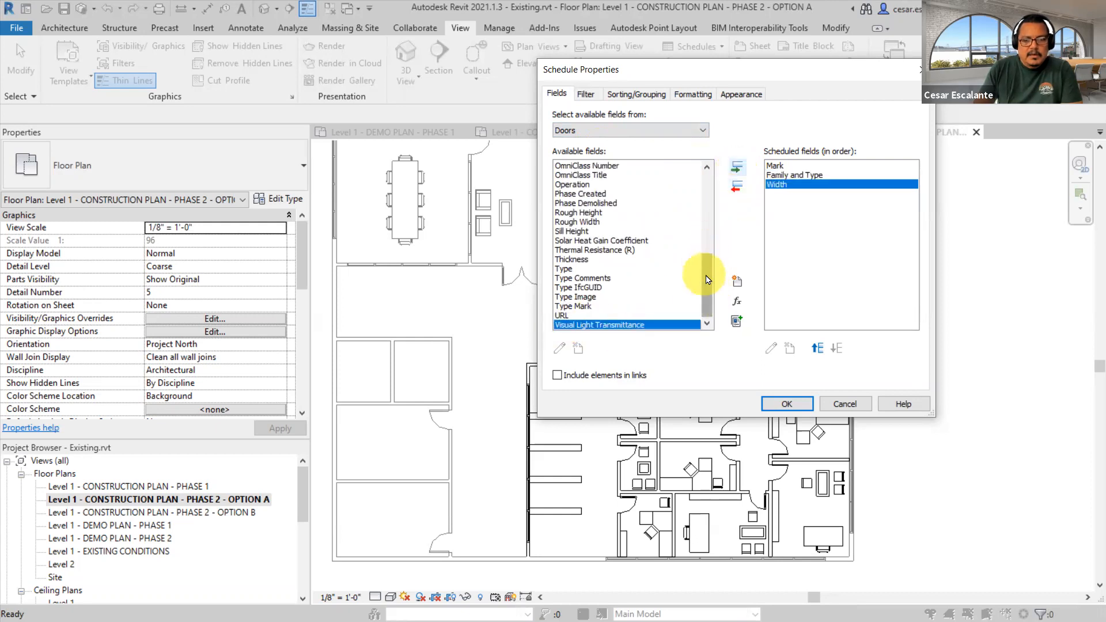
- Add the Height and Thickness fields to the door schedule
left_click_drag(708, 281, 715, 251)
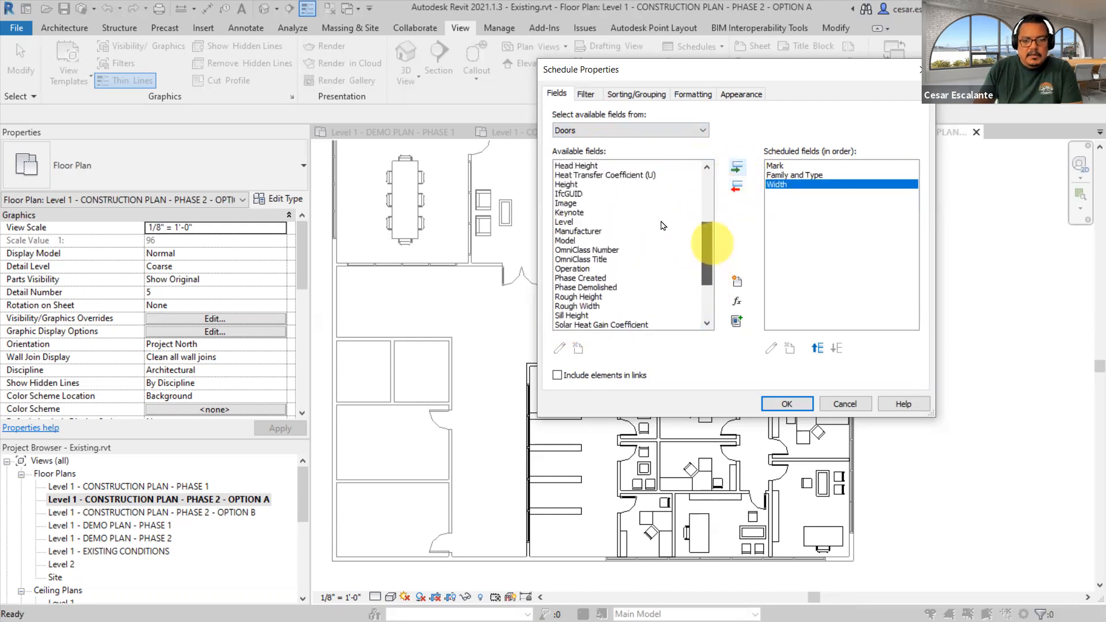
left_click(567, 184)
left_click(736, 168)
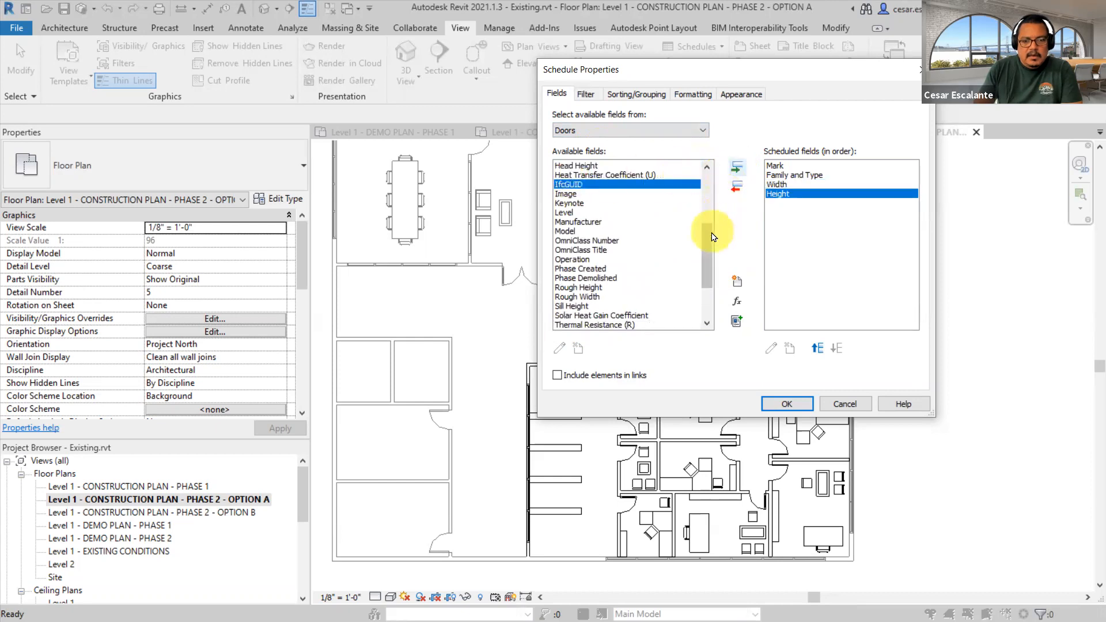
left_click_drag(712, 237, 711, 268)
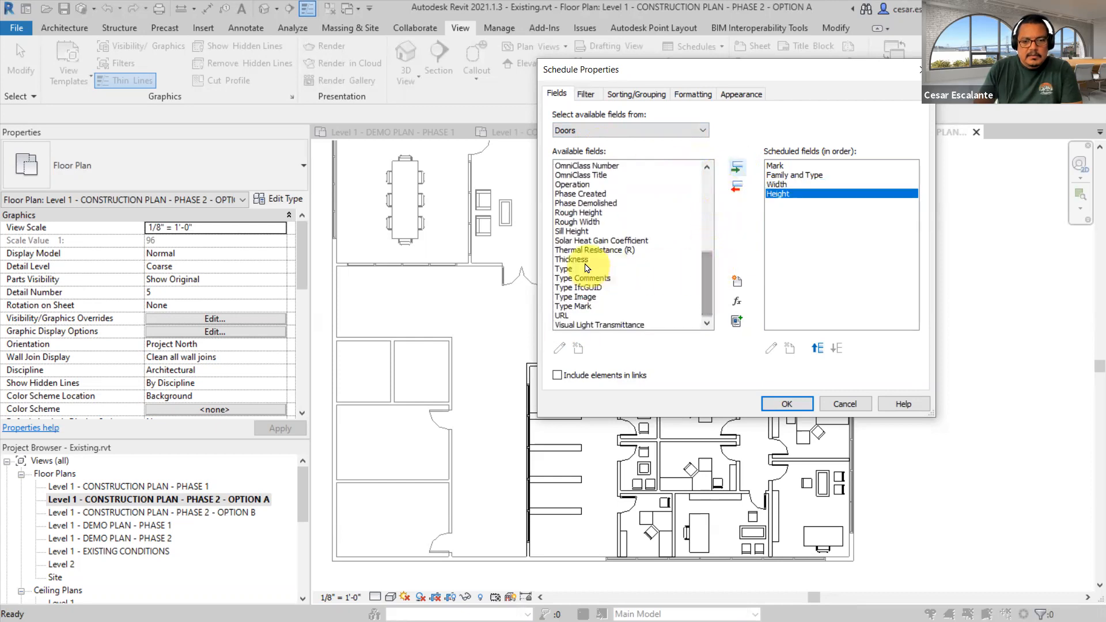
left_click(583, 261)
left_click(736, 167)
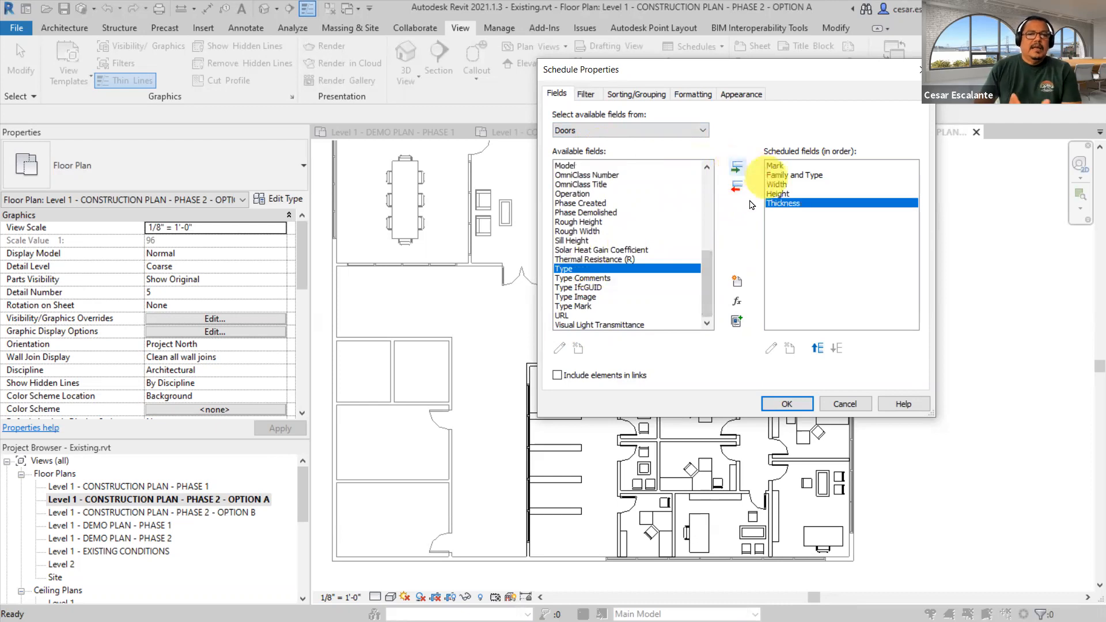
- Add the Count field to the end of the door schedule's fields
scroll(713, 263, "up", 2)
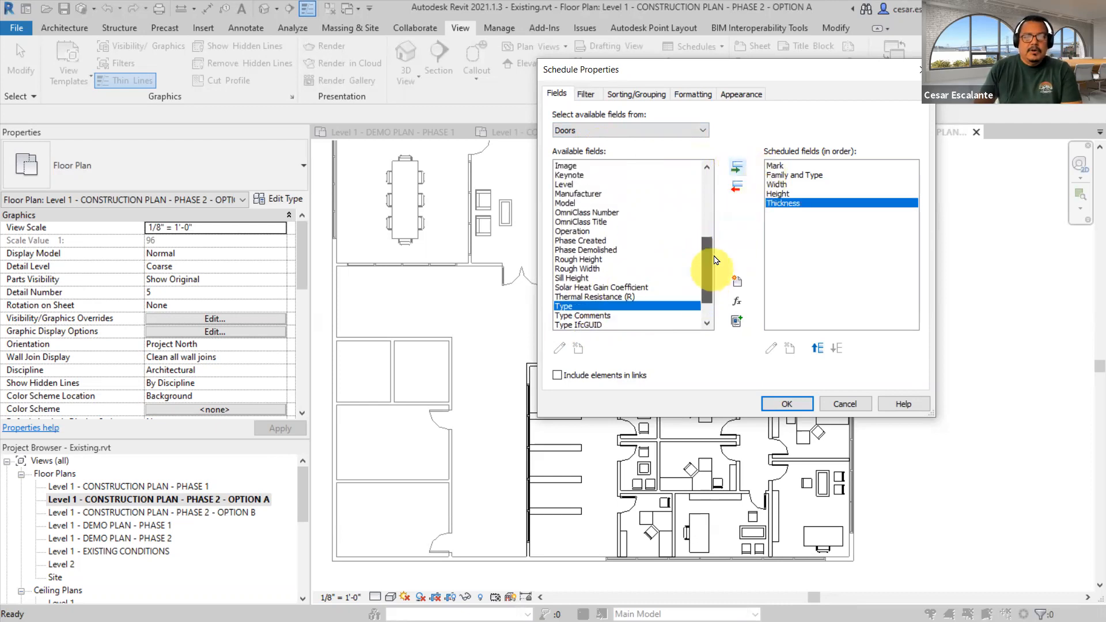
scroll(715, 261, "up", 6)
left_click(576, 222)
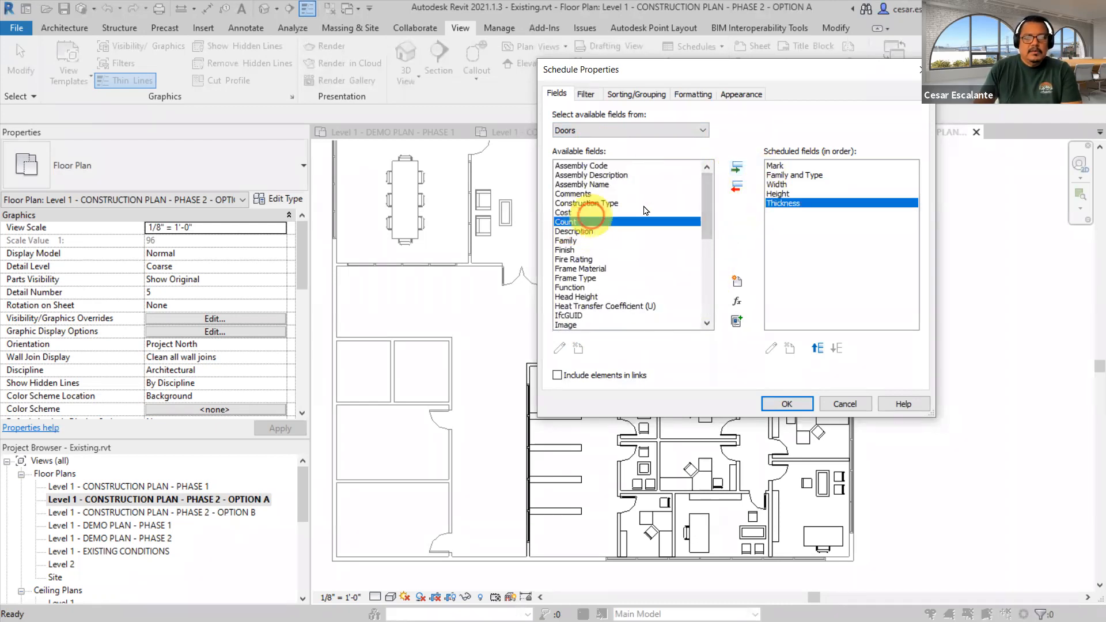
left_click(736, 168)
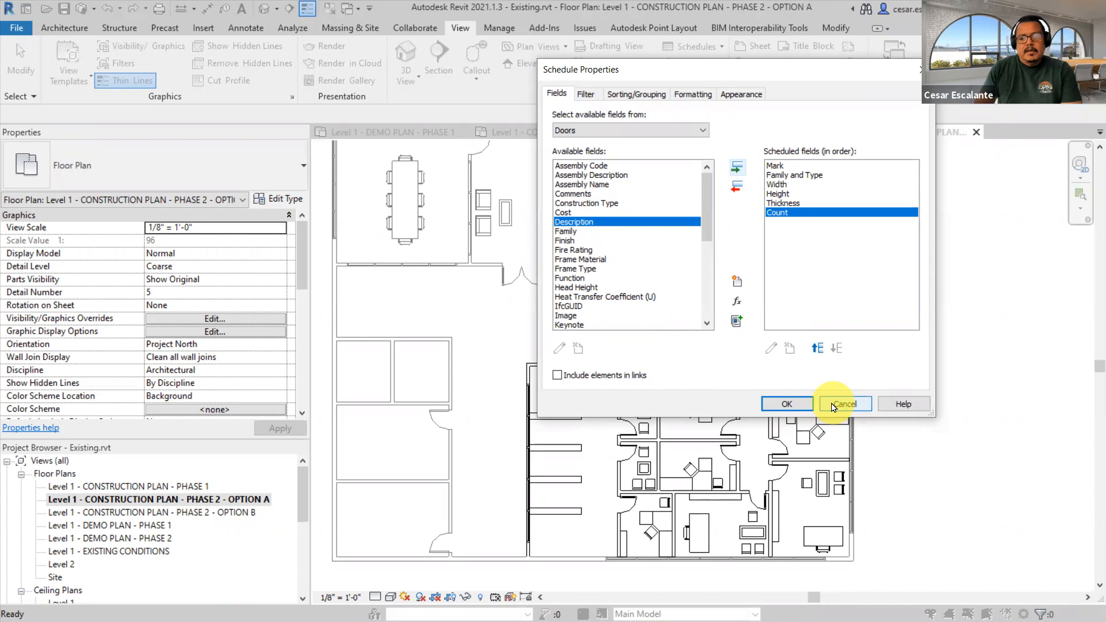
- Format the Count field to calculate totals and generate the door schedule
left_click(637, 93)
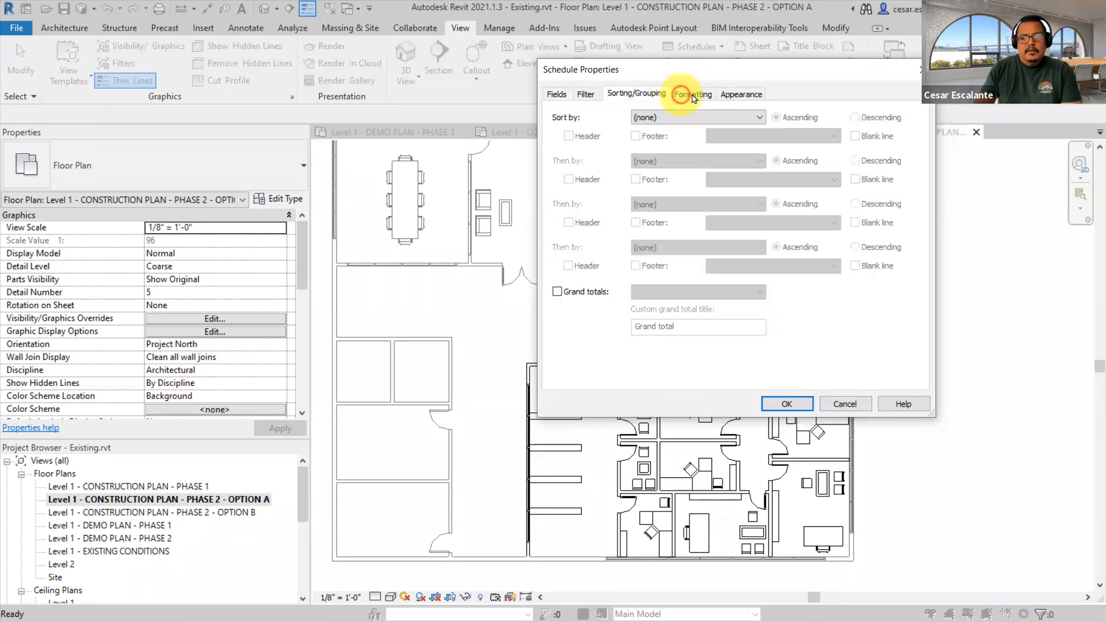
left_click(697, 95)
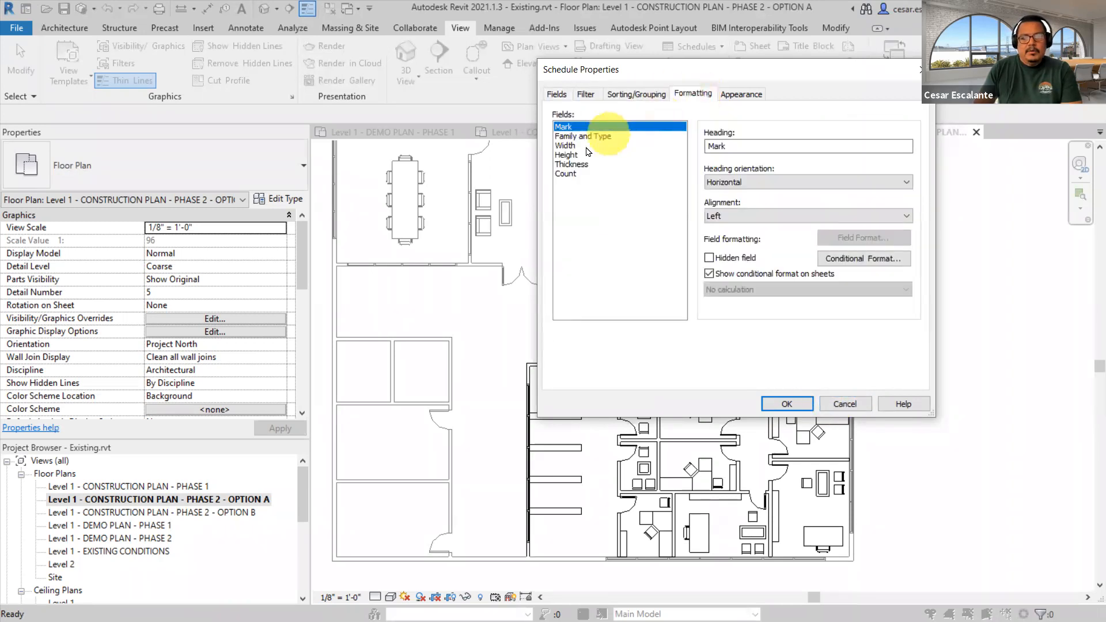
left_click(567, 174)
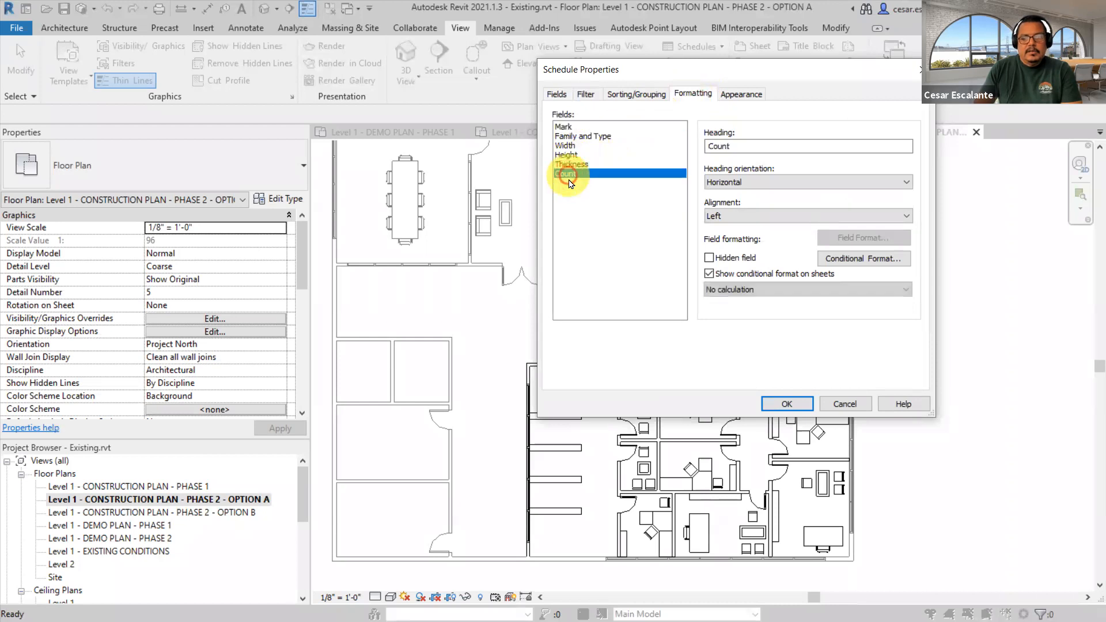
left_click(756, 291)
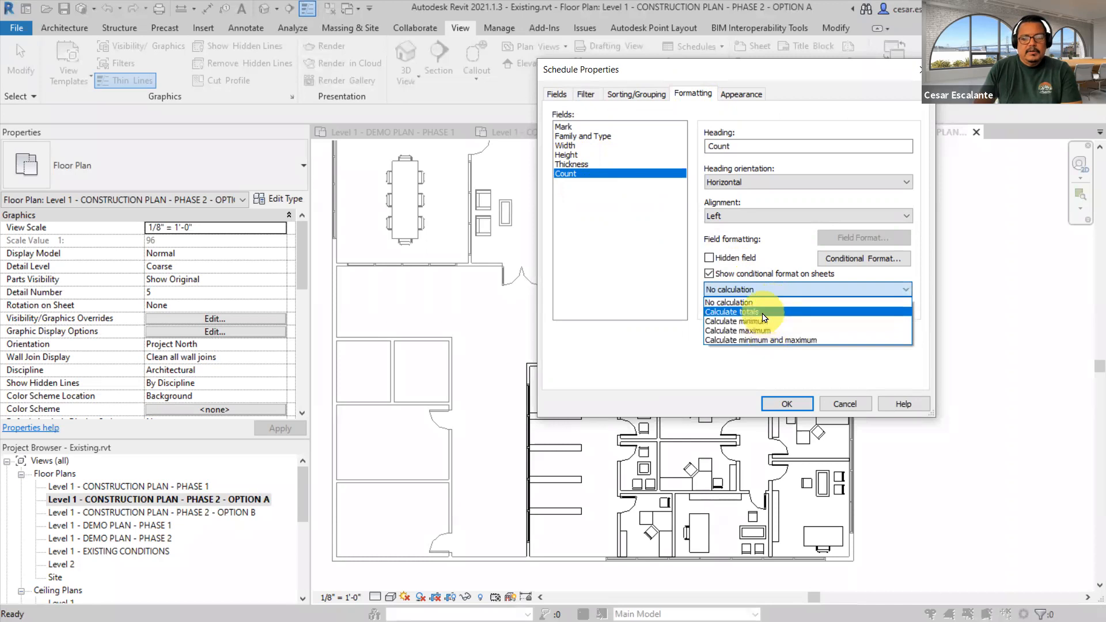
left_click(743, 312)
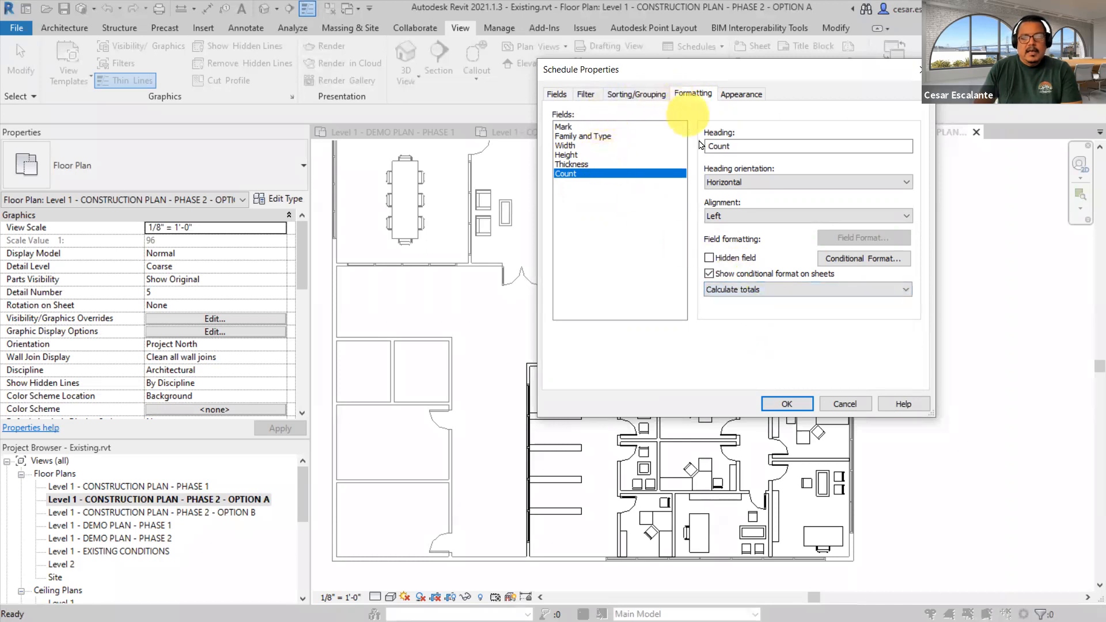
left_click(800, 405)
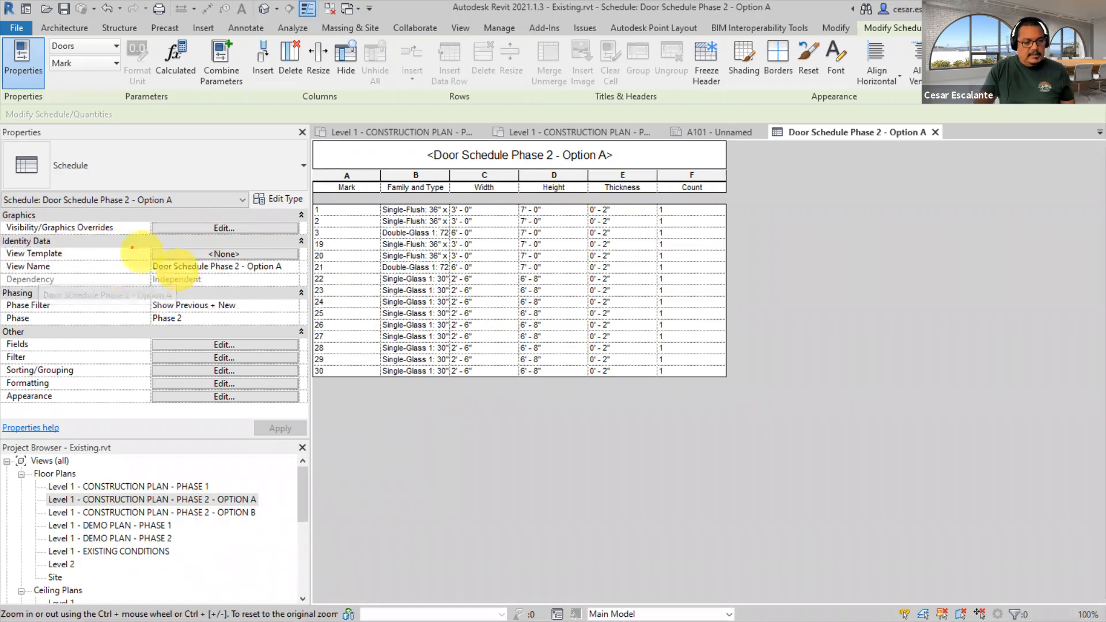
mouse_move(2, 215)
left_mouse_down("ctrl")
mouse_move(149, 237)
mouse_move(310, 243)
left_mouse_up("ctrl")
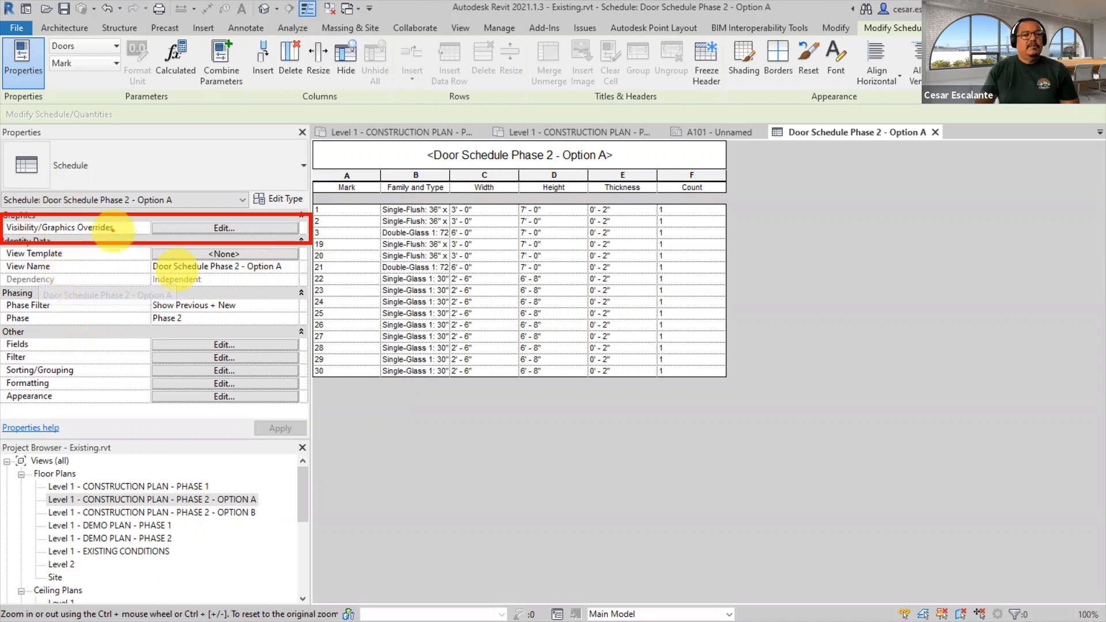
- Set the Phase 2 Options design option to Option A in the door schedule's visibility overrides
left_click(219, 227)
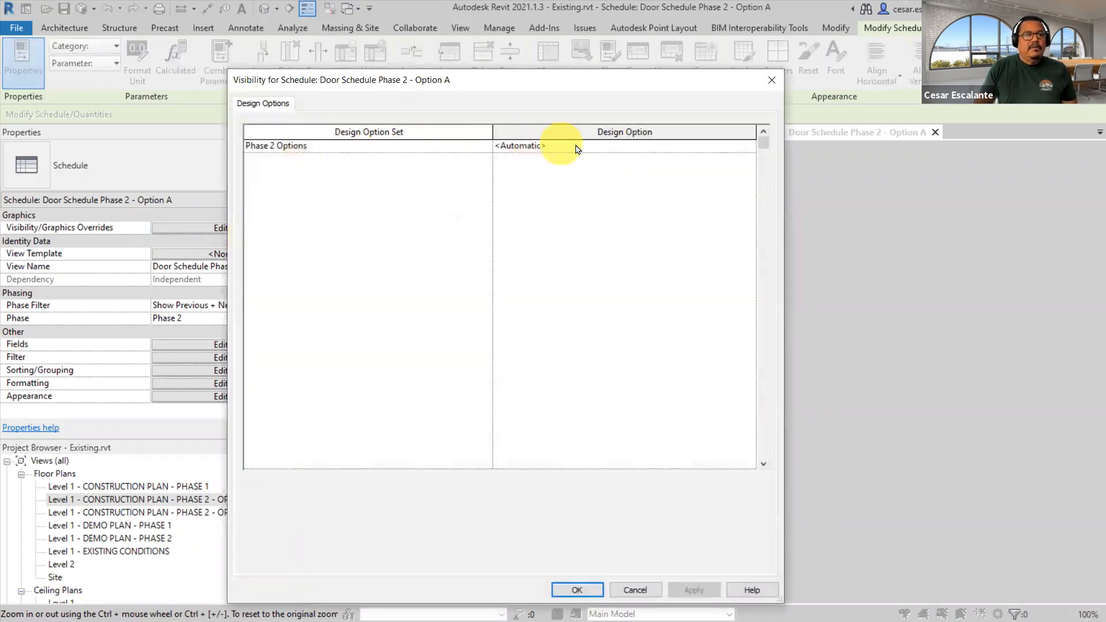
left_click(628, 145)
left_click(750, 146)
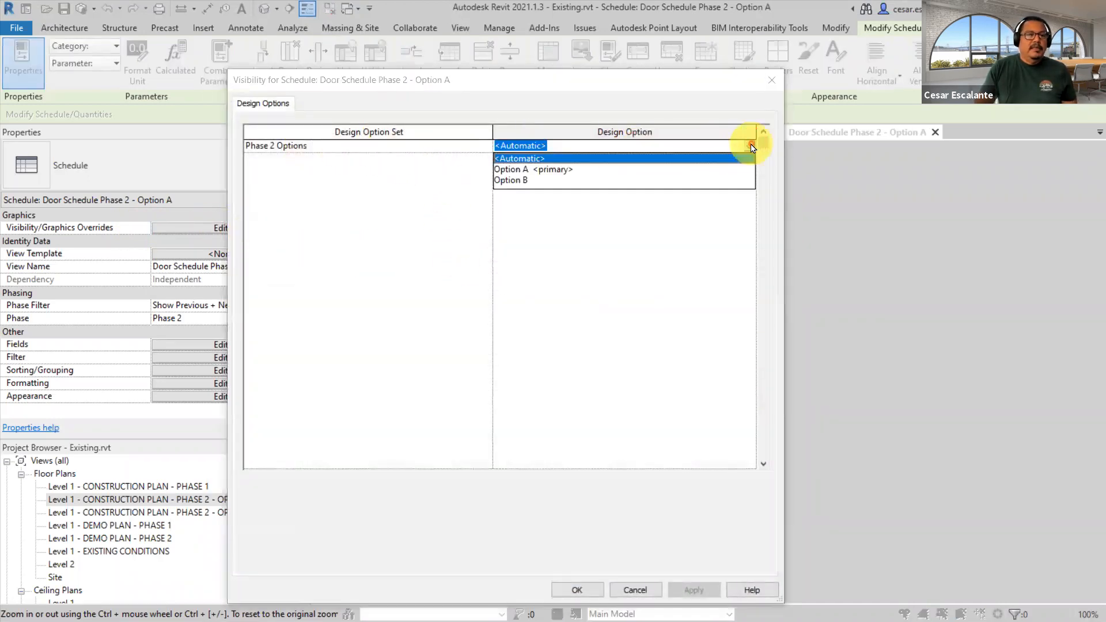
left_click(556, 170)
left_click(693, 590)
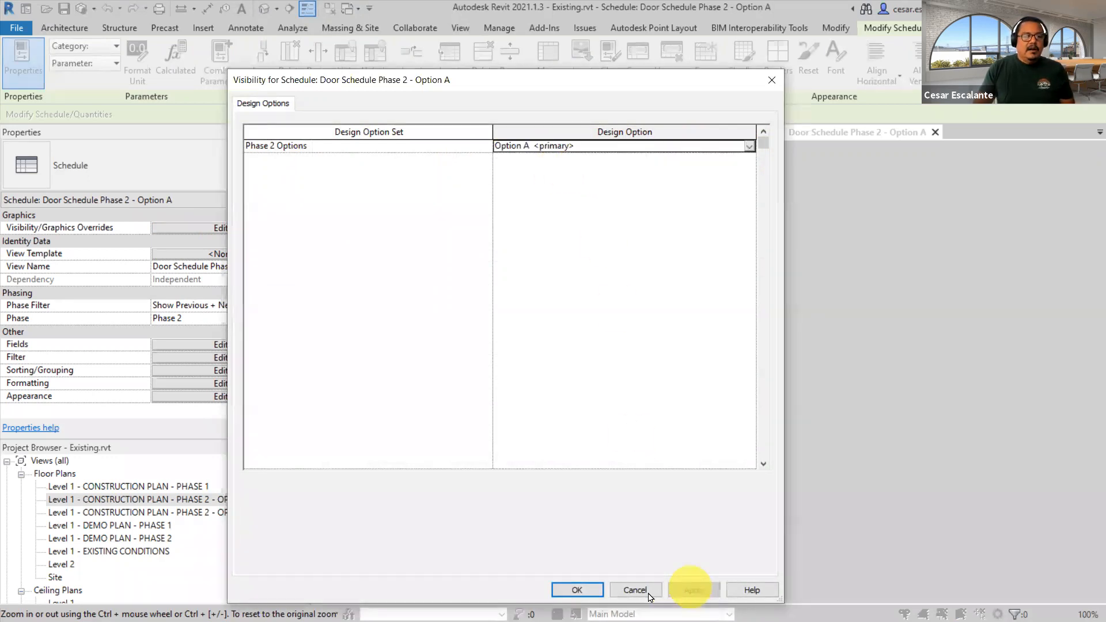
left_click(582, 589)
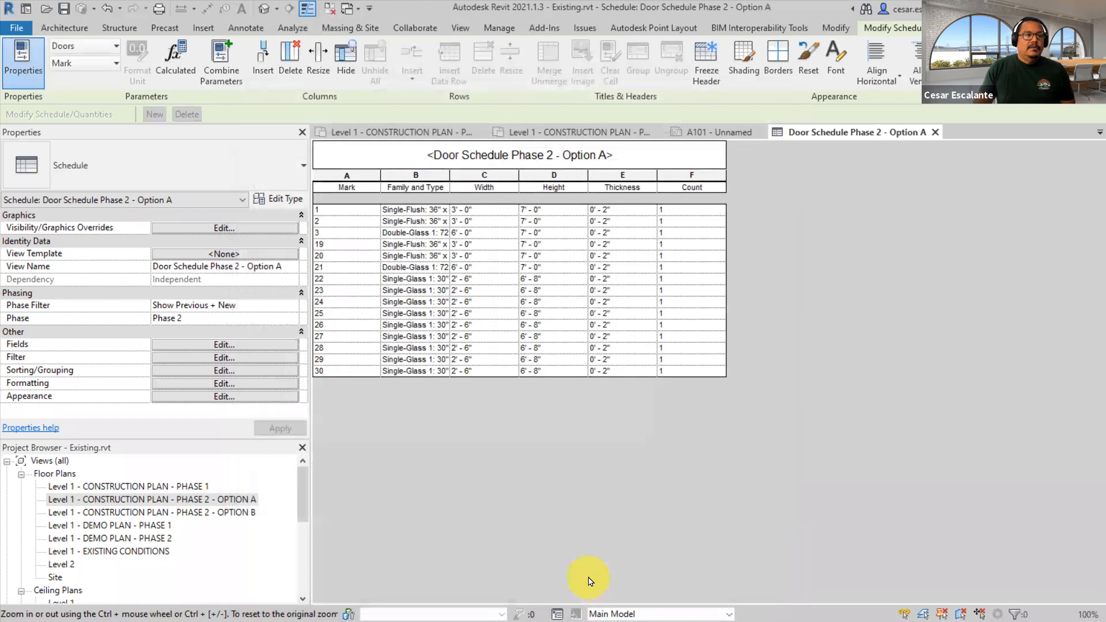
- Switch the door schedule's Phase 2 Options visibility to Option B to compare its door list
left_click(287, 265)
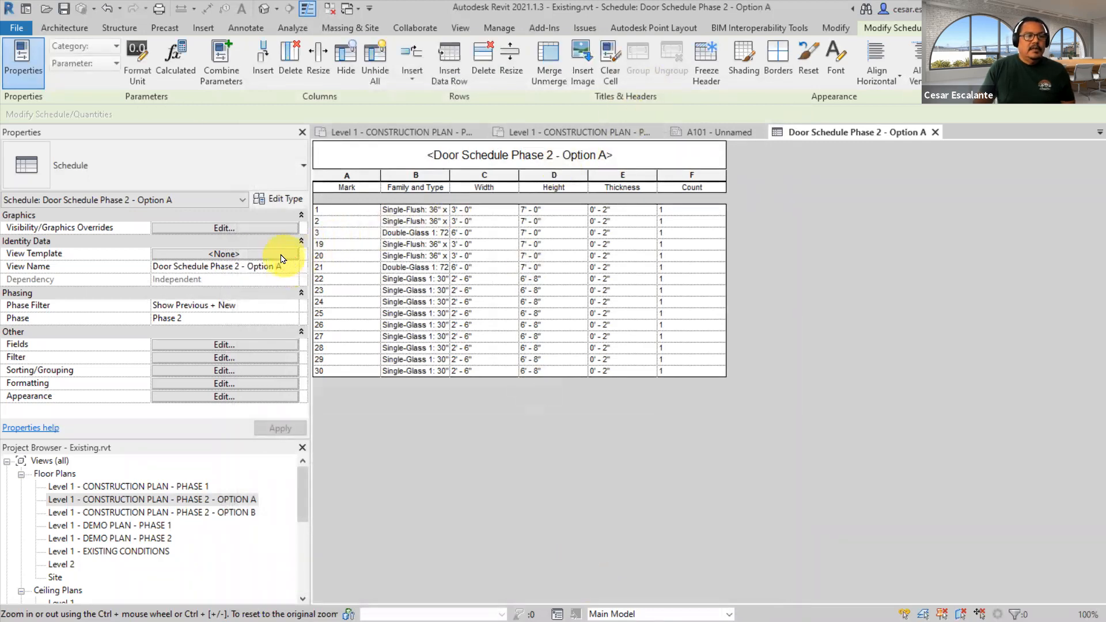
left_click(252, 232)
left_click(639, 145)
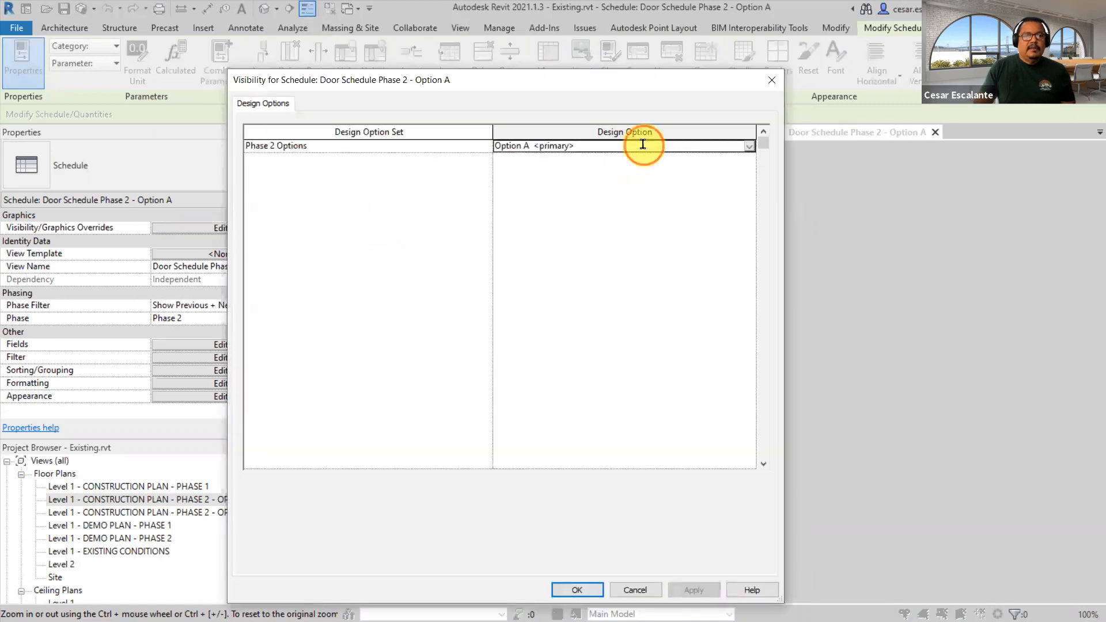
left_click(748, 146)
left_click(518, 180)
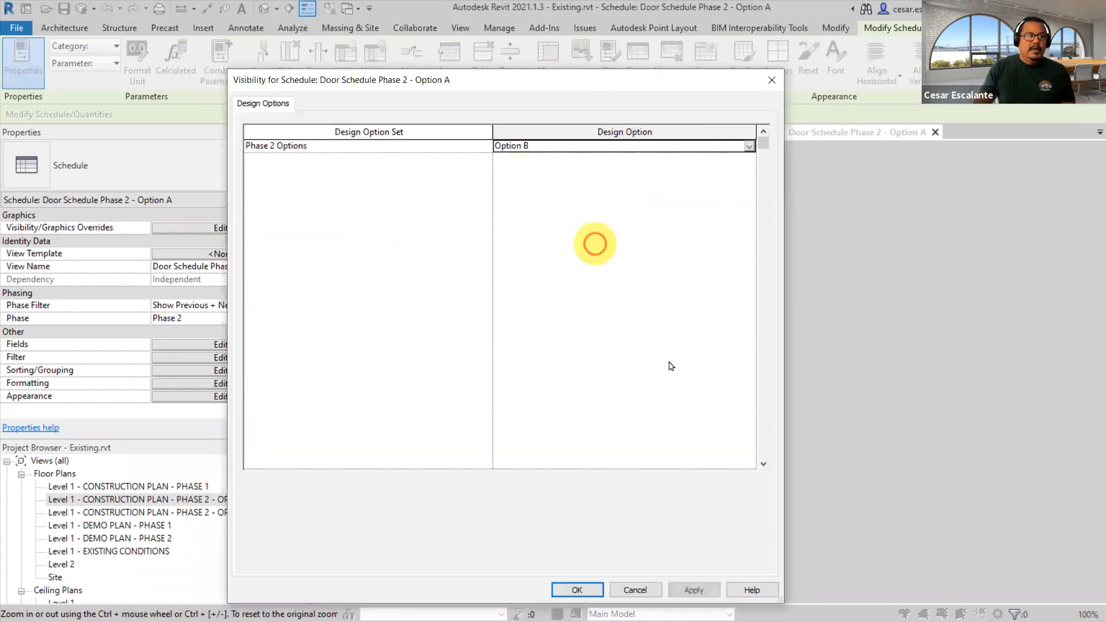
left_click(577, 590)
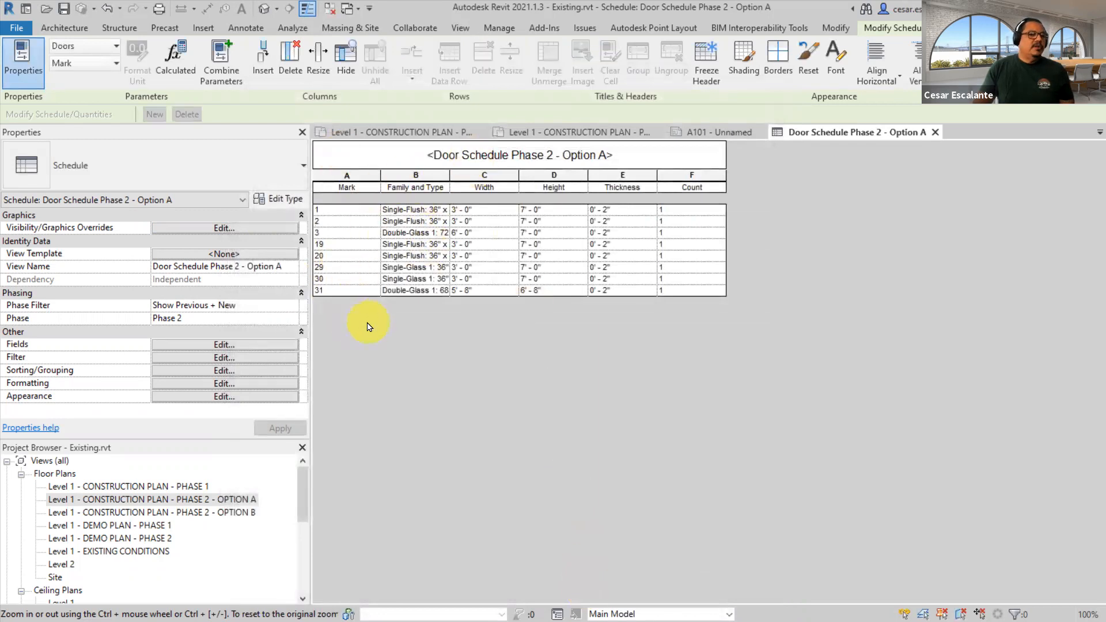
left_click(477, 198)
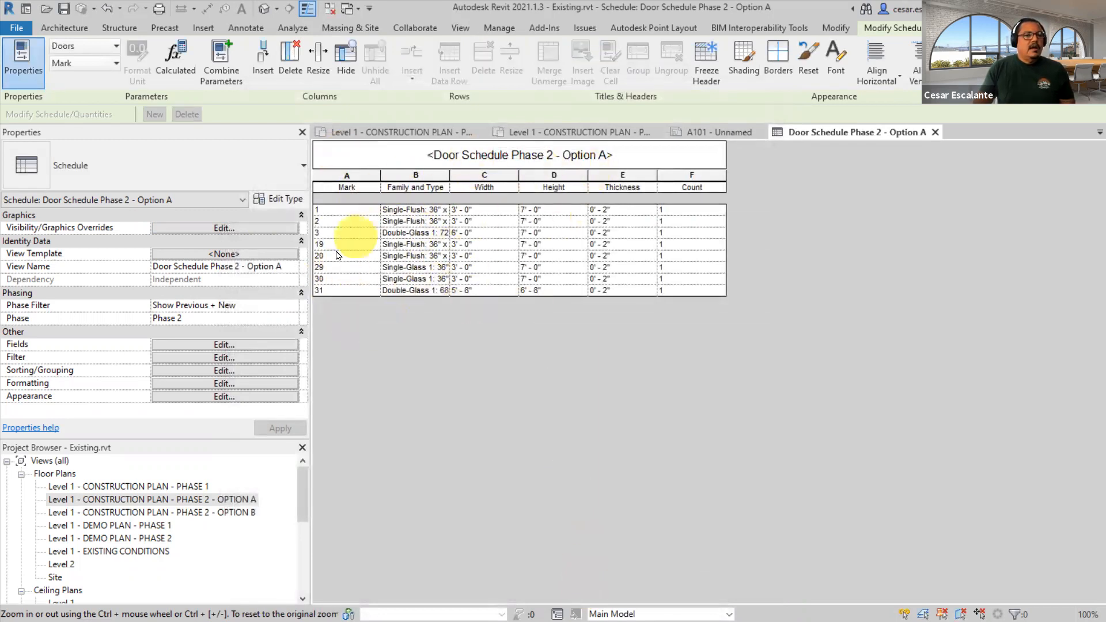
- Return the door schedule's Phase 2 Options visibility to Option A (primary)
left_click(269, 230)
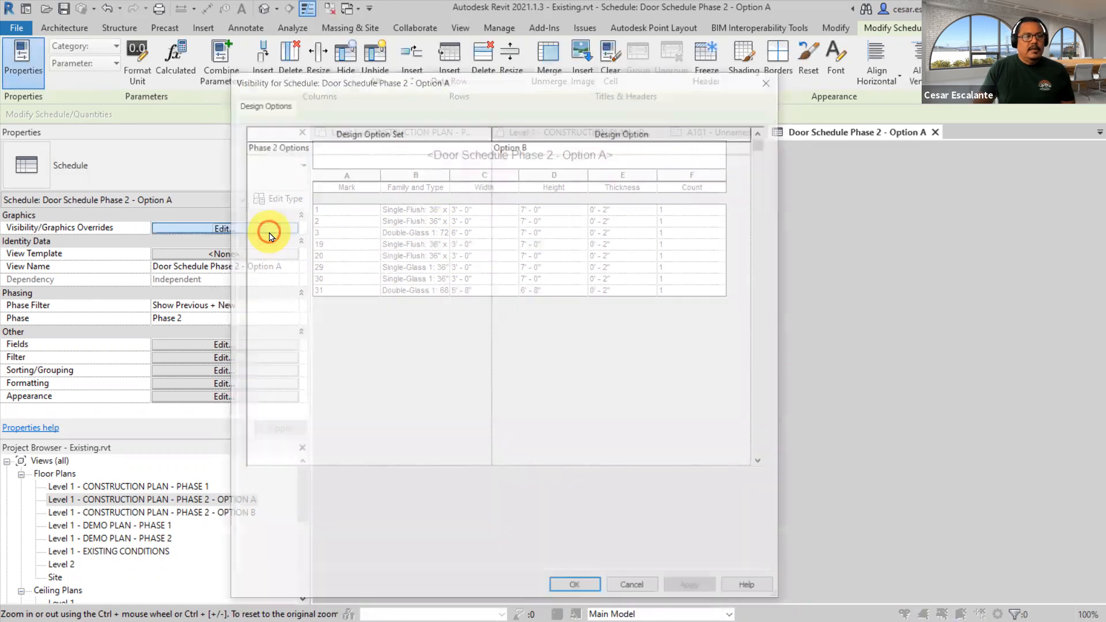
left_click(684, 145)
left_click(749, 147)
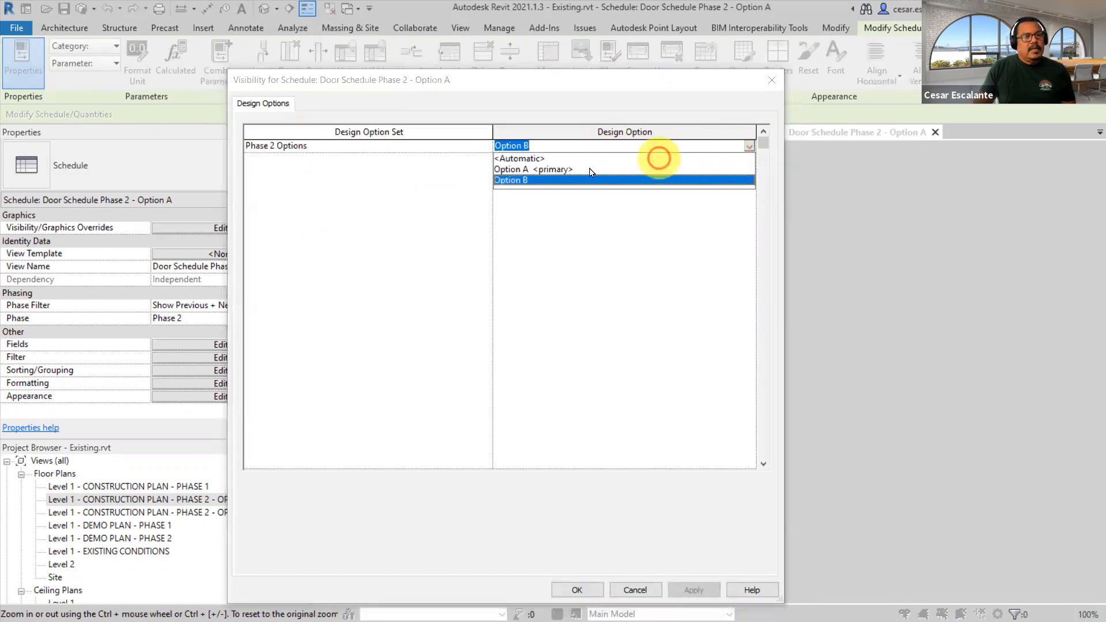
left_click(548, 168)
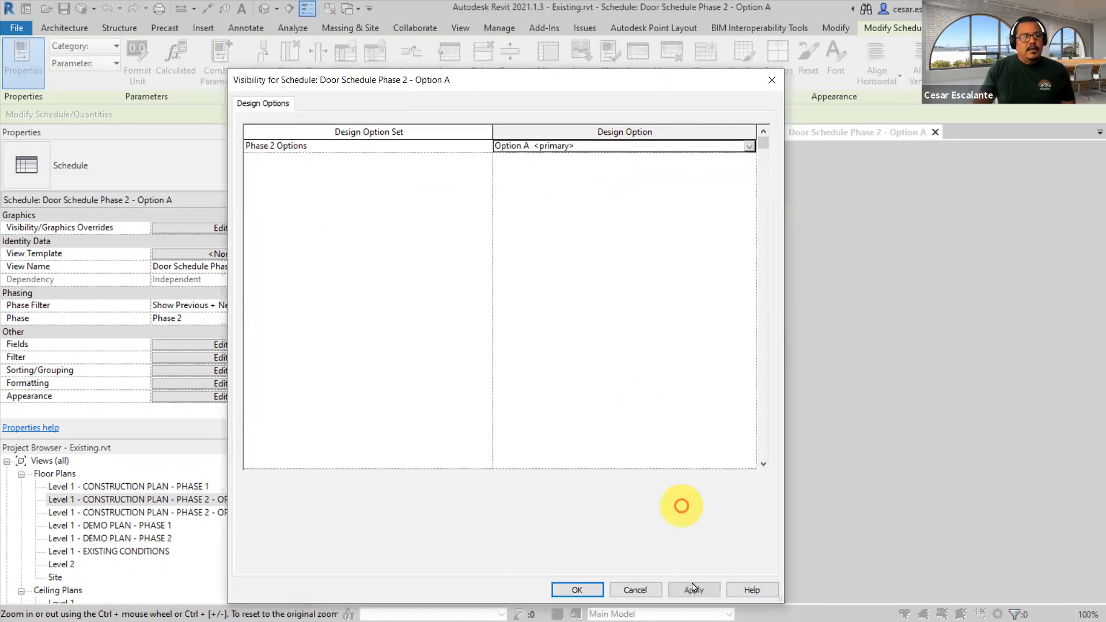
left_click(576, 589)
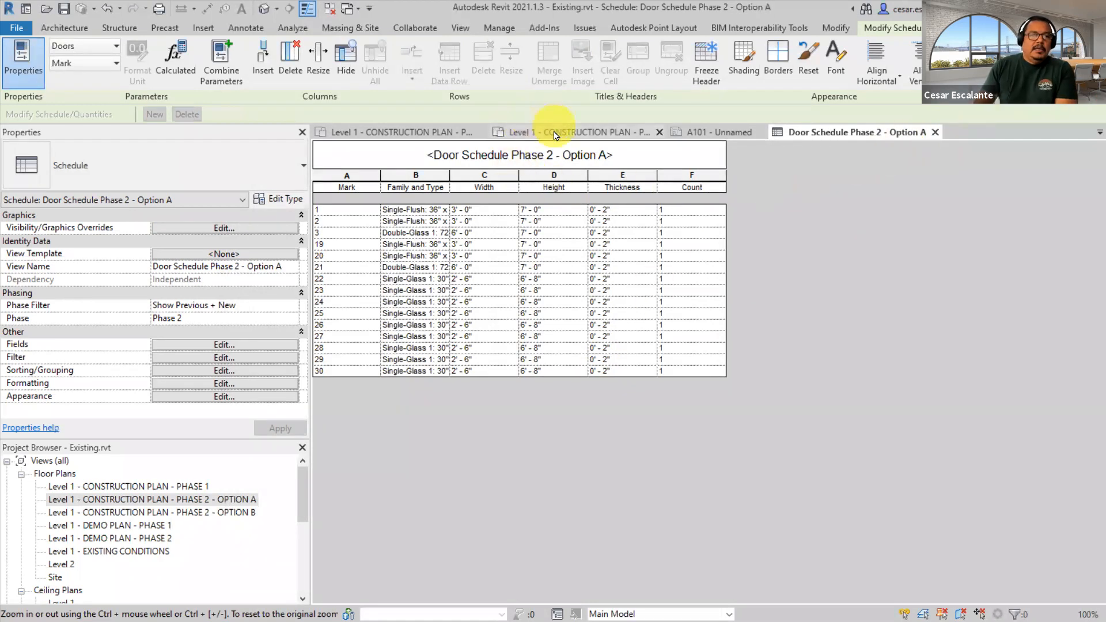
- In the Phase 2 Option A construction plan, draw a vertical building section from below the south wall through the offices and past the conference room
left_click(396, 131)
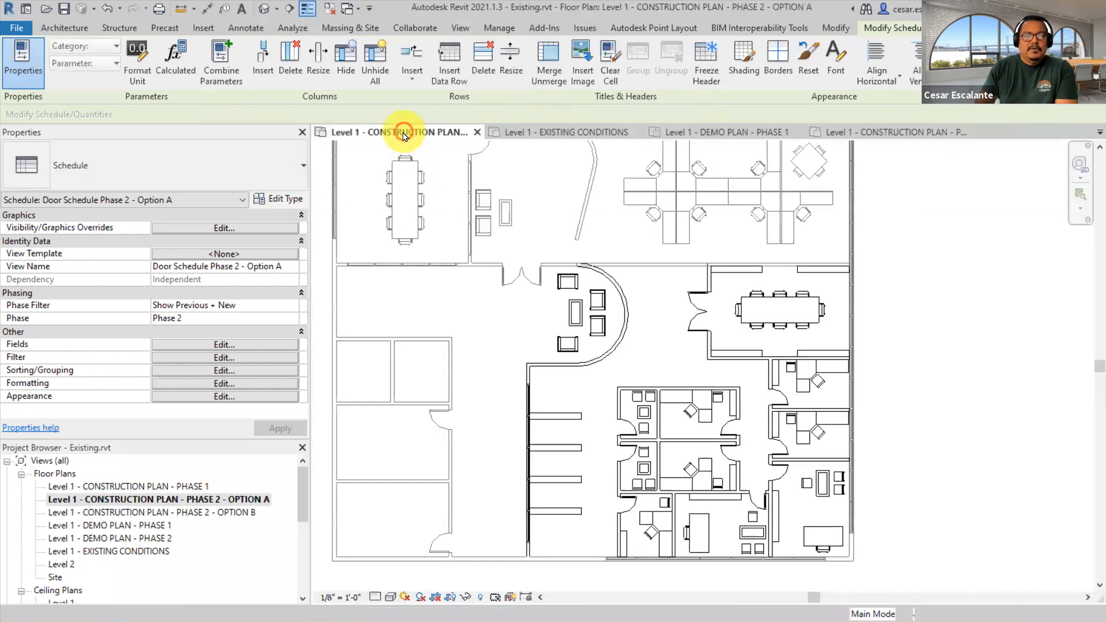
left_click(476, 58)
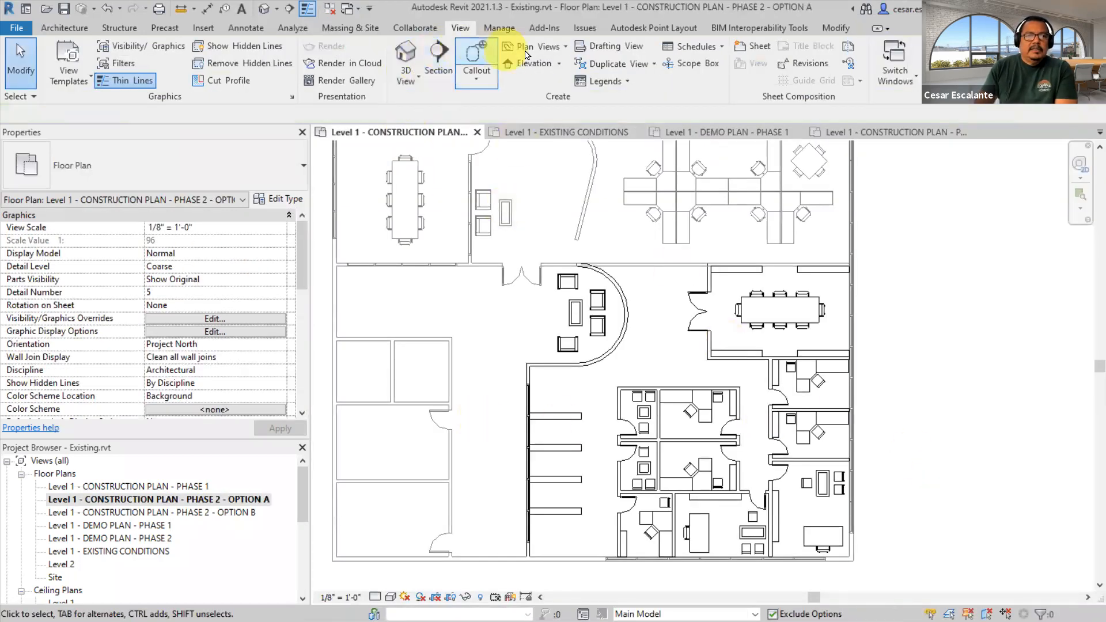
left_click(449, 76)
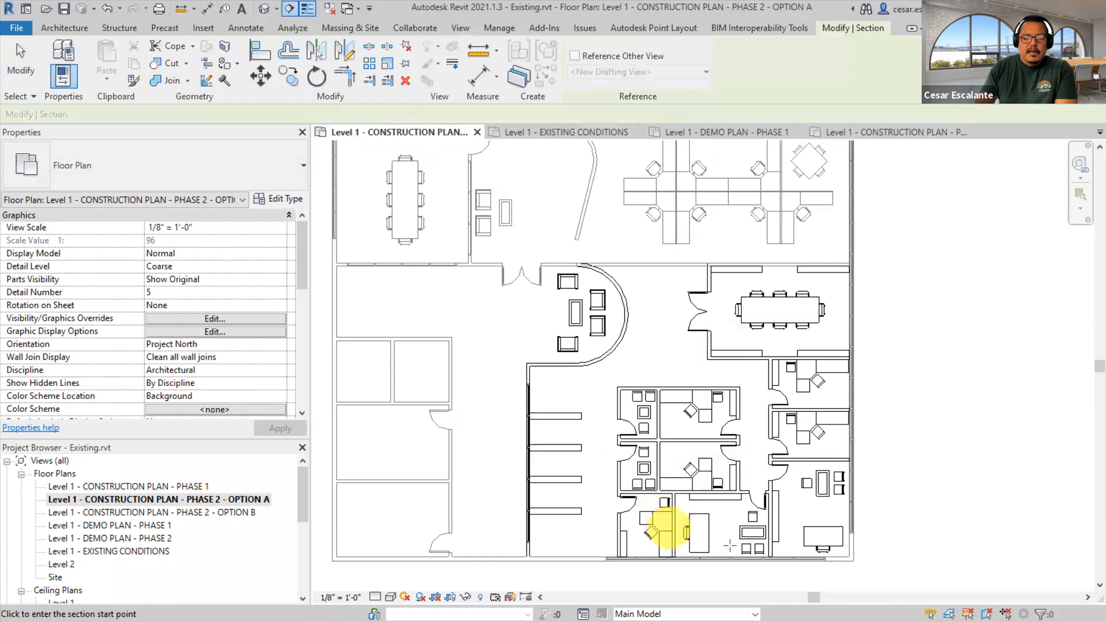
left_click(721, 574)
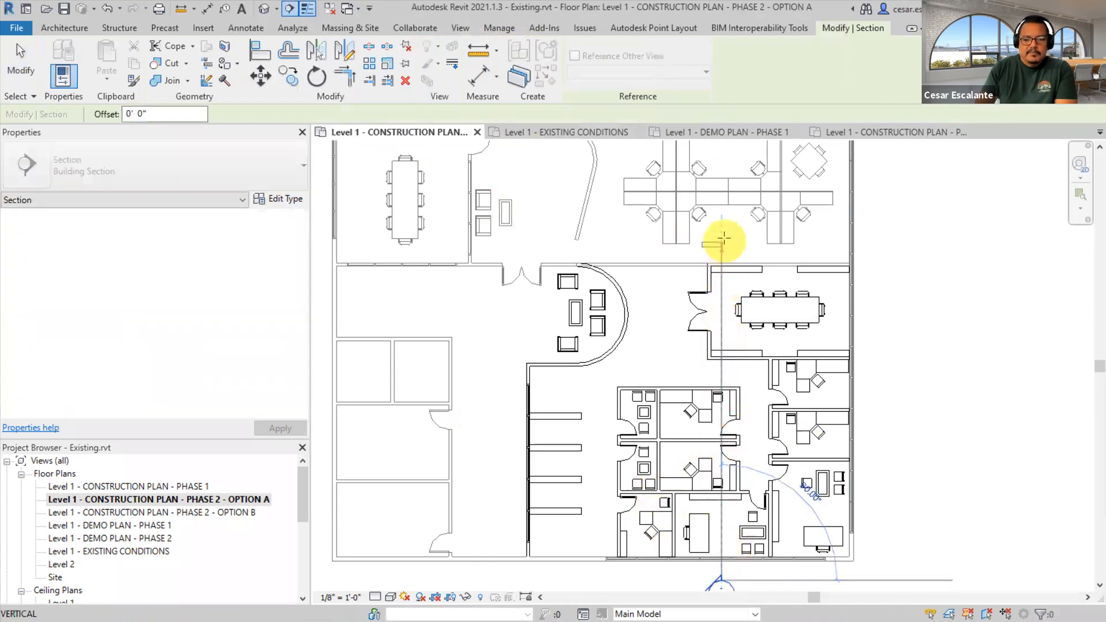
left_click(724, 239)
scroll(749, 262, "down", 1)
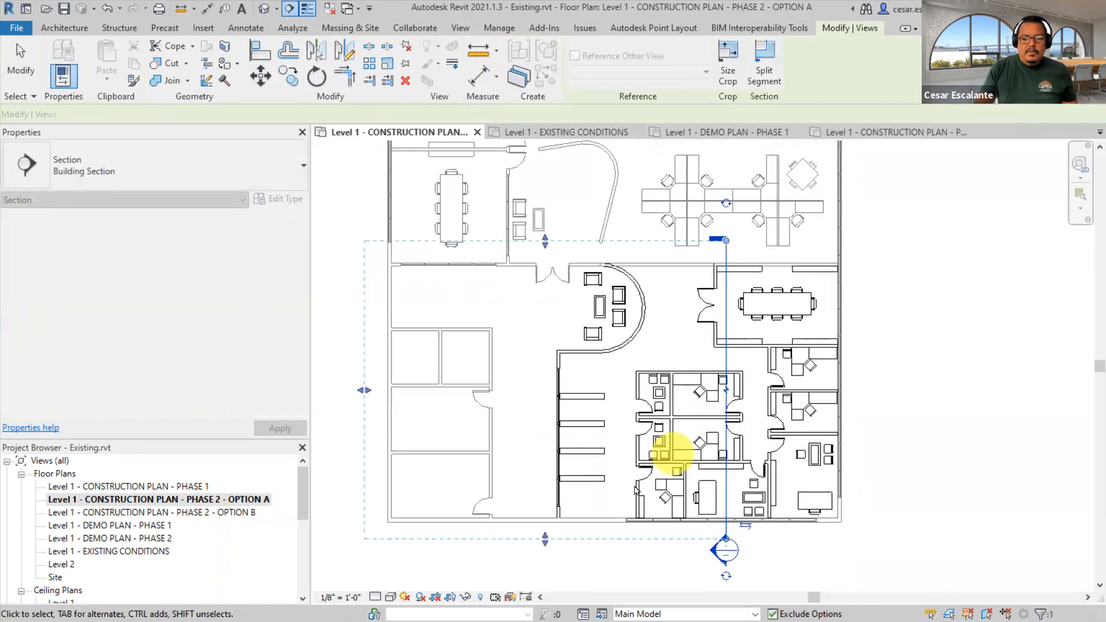
left_click(708, 550)
key("Escape")
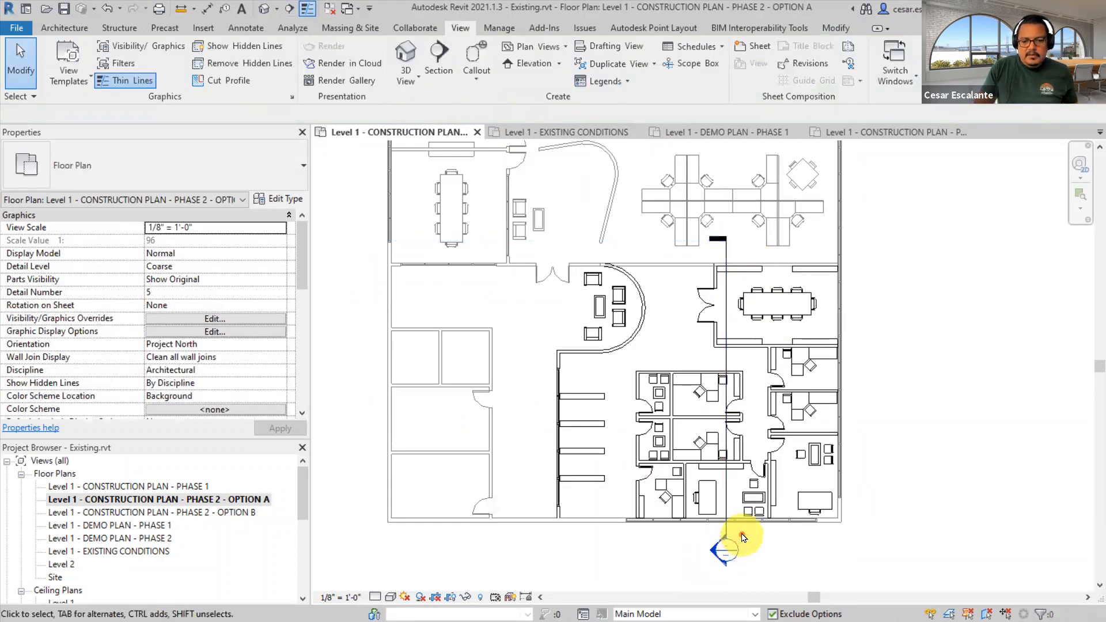
- Flip the new section to look toward the offices along the east wall, and open its section view
left_click(739, 496)
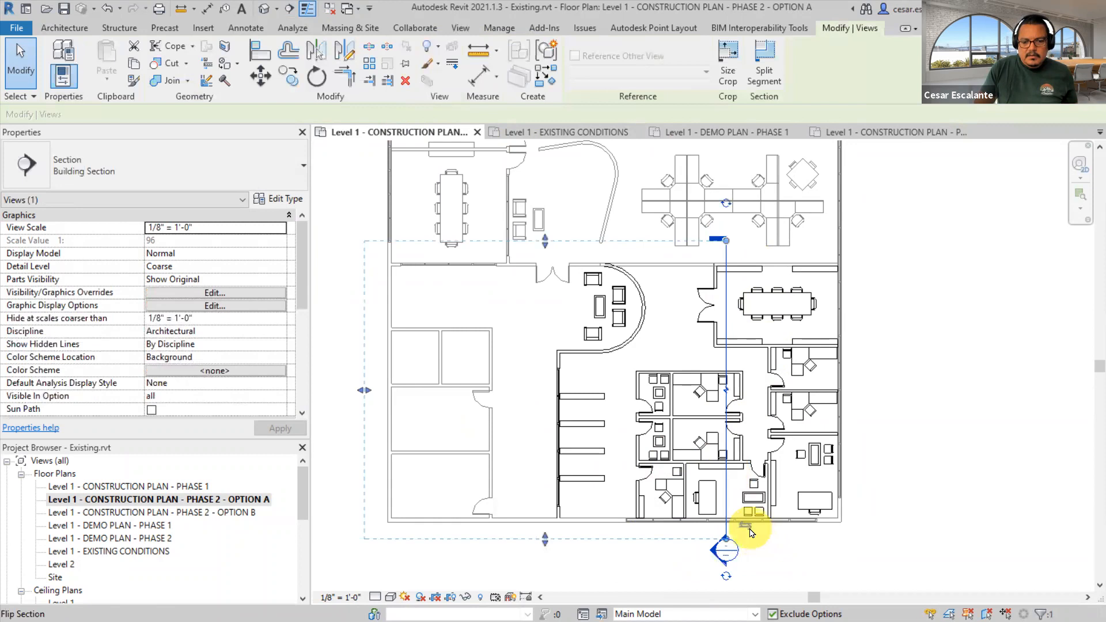
middle_click_drag(896, 497, 757, 491)
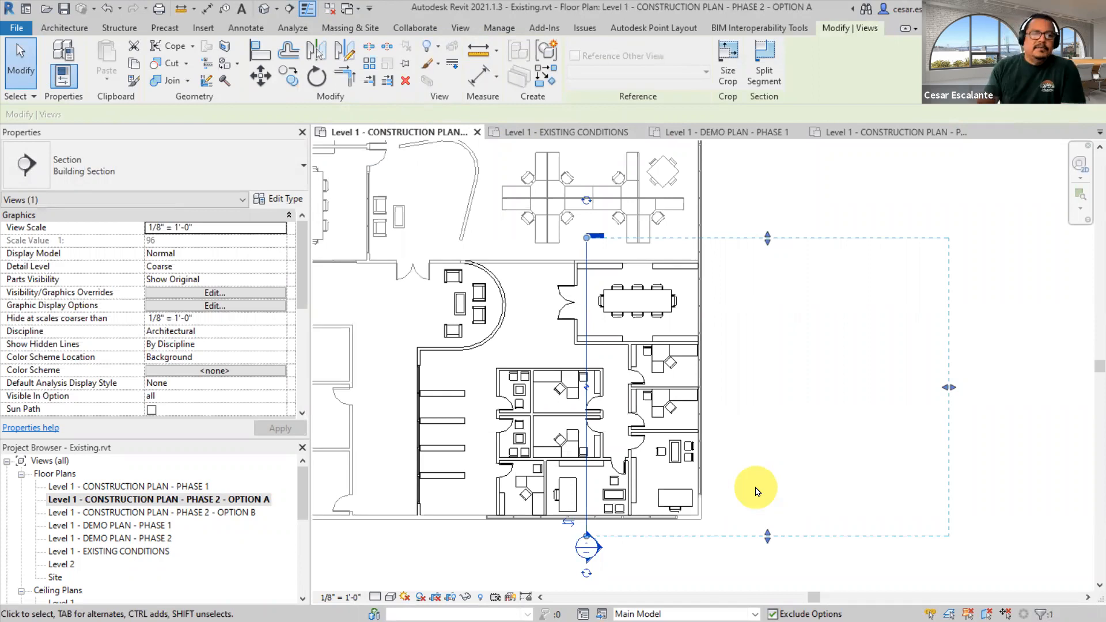
left_click(756, 486)
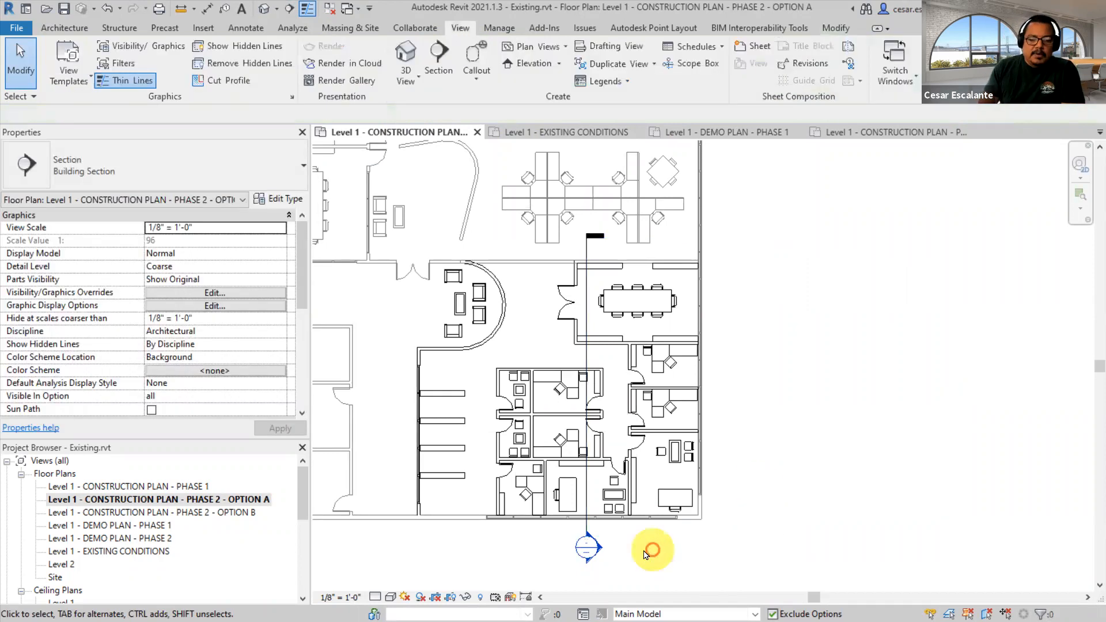
double_click(600, 546)
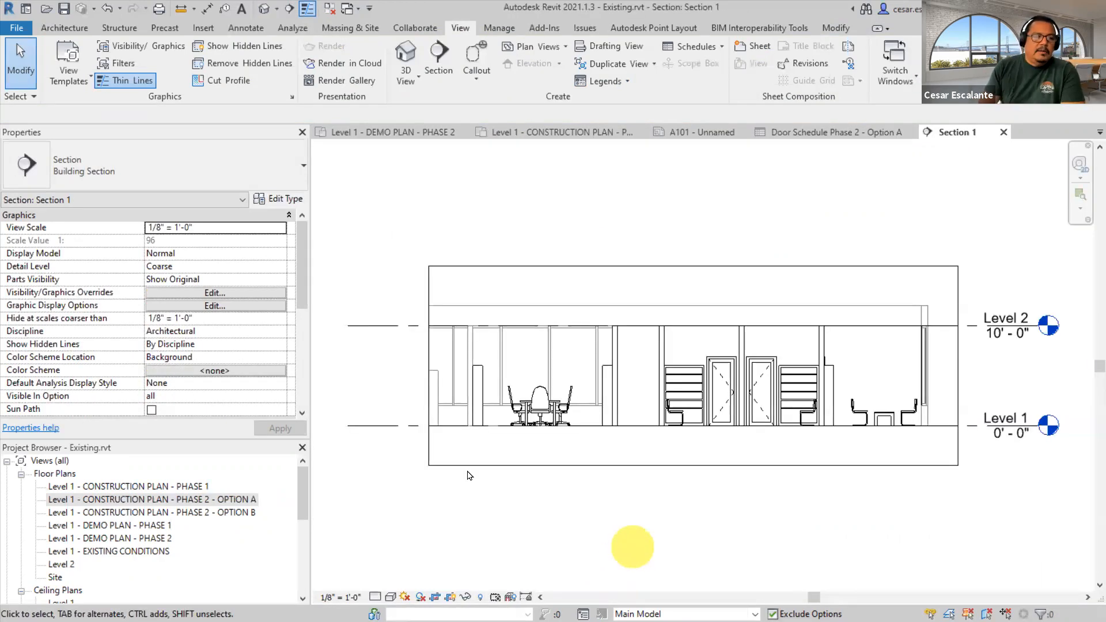
scroll(302, 337, "down", 3)
scroll(301, 317, "up", 5)
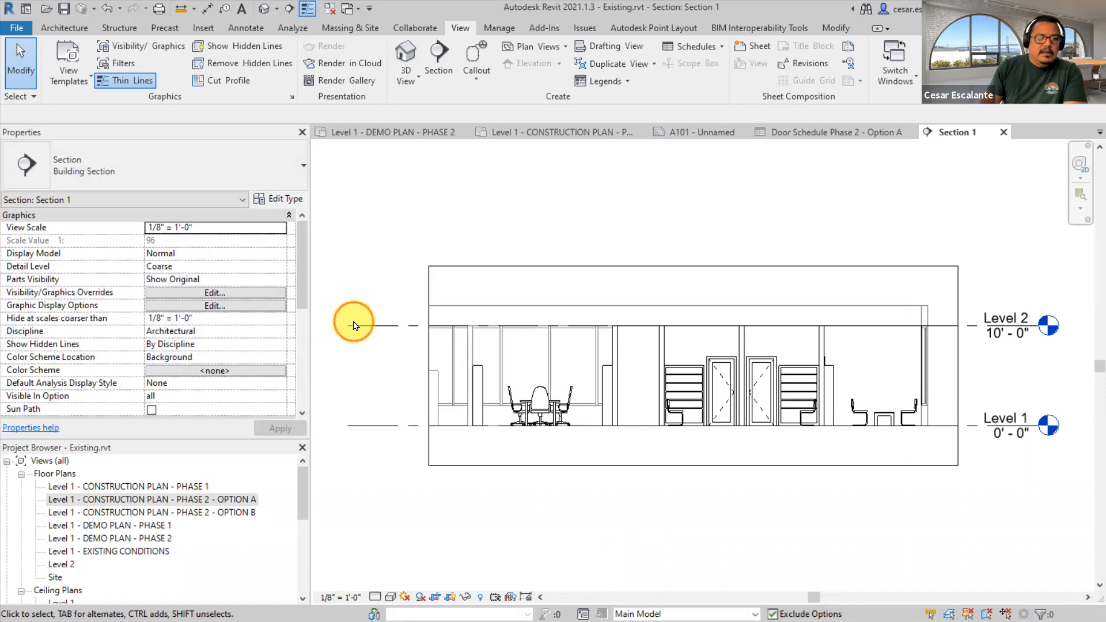
- Change the section view's phase to Phase 1 and apply it
left_click_drag(293, 292, 303, 413)
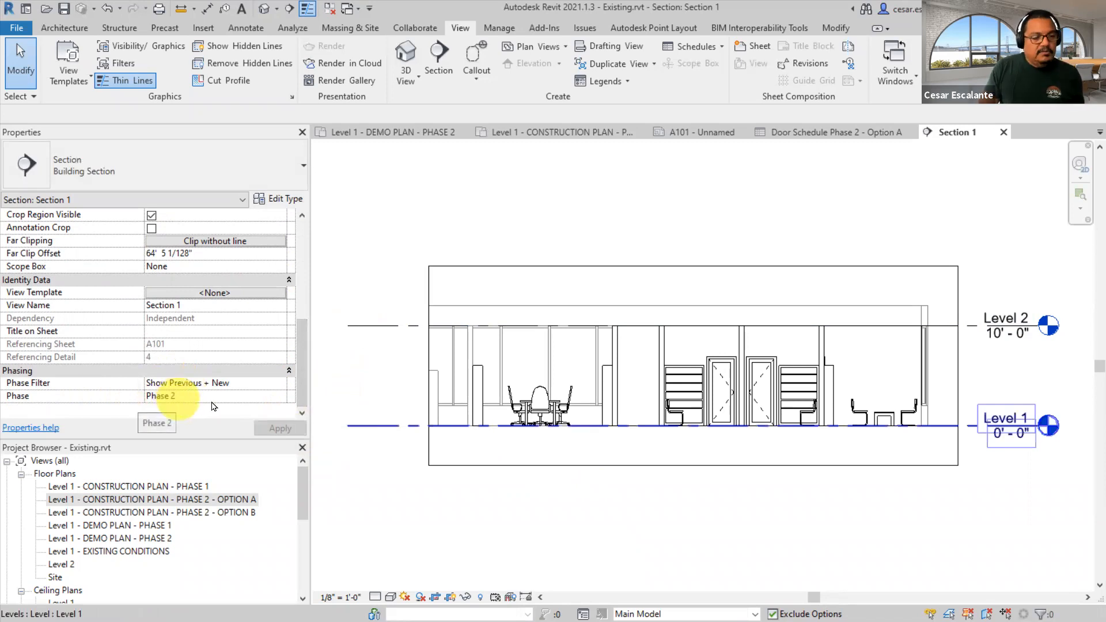
left_click(280, 396)
left_click(209, 421)
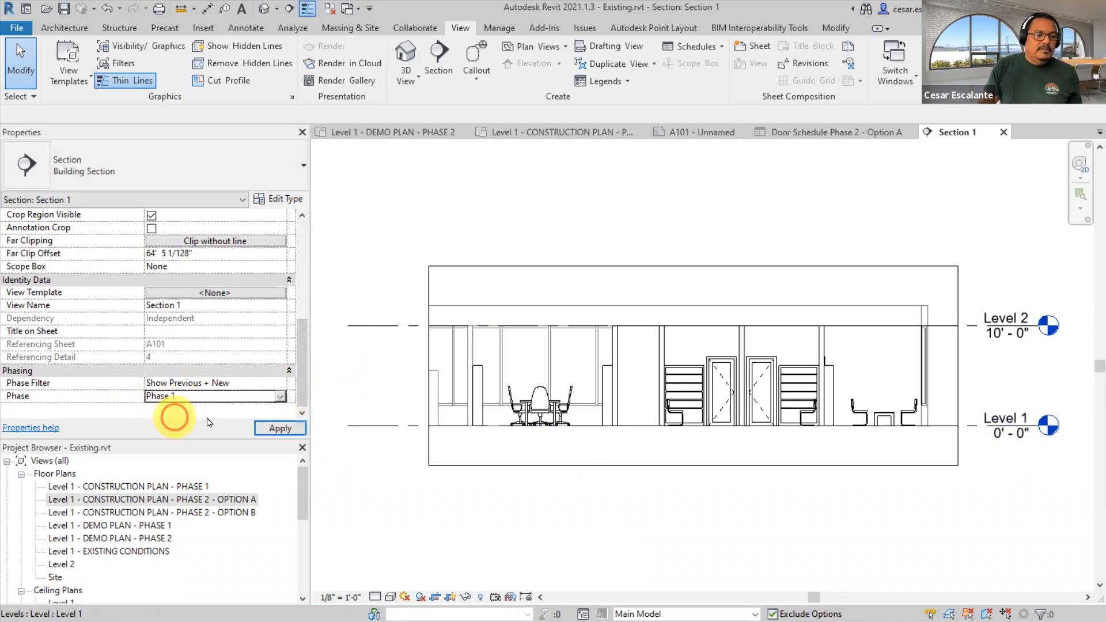
left_click(269, 428)
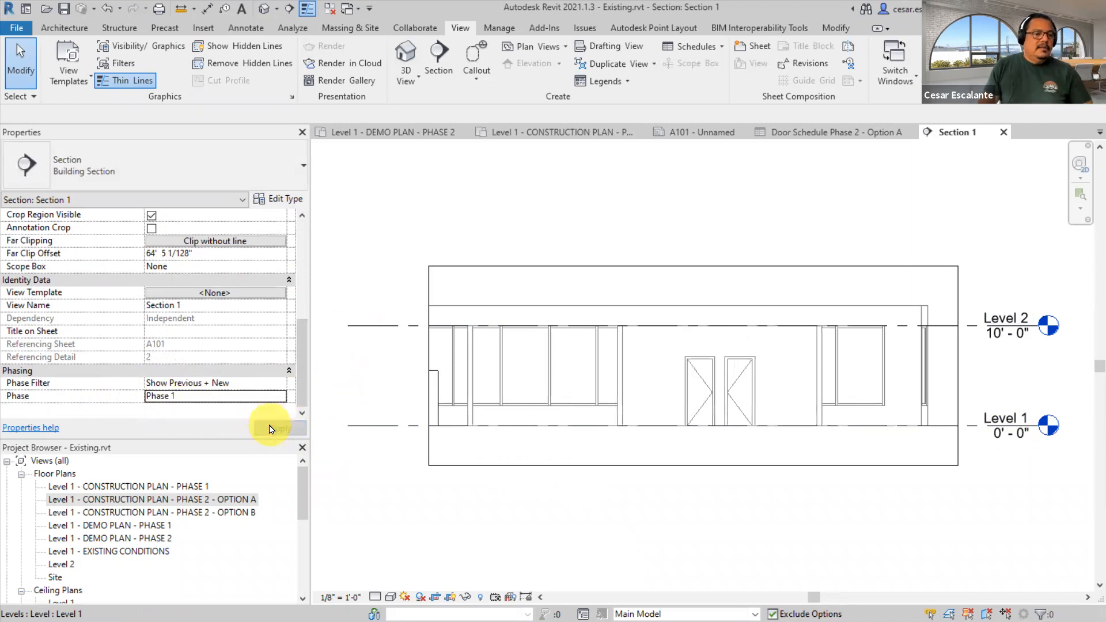
- Set the section view's phase back to Phase 2 and apply it
left_click(280, 396)
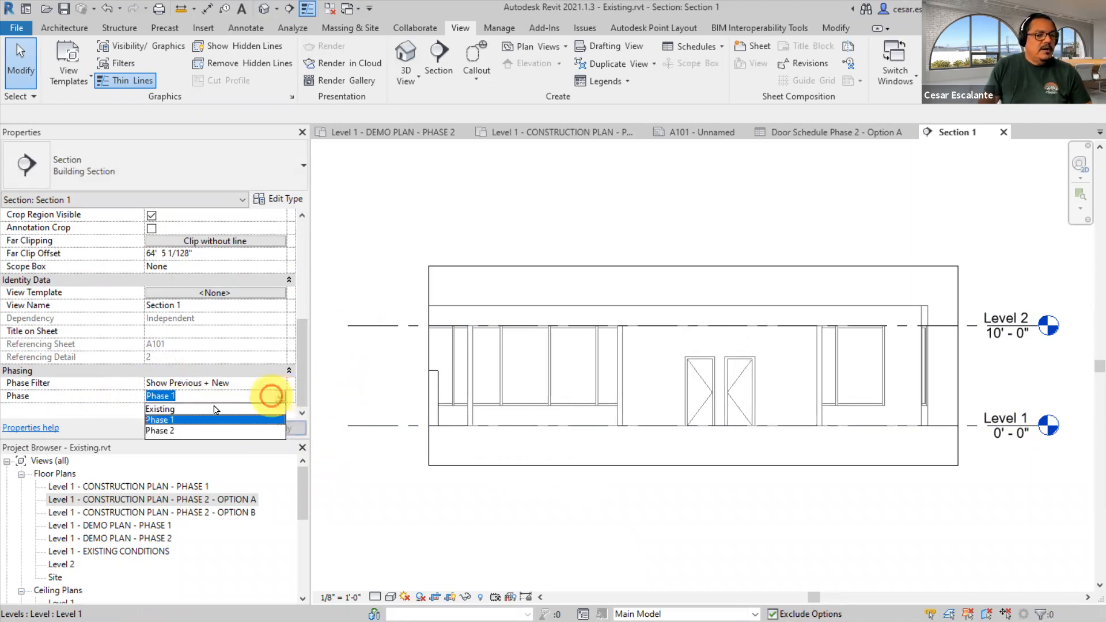
left_click(175, 432)
left_click(279, 428)
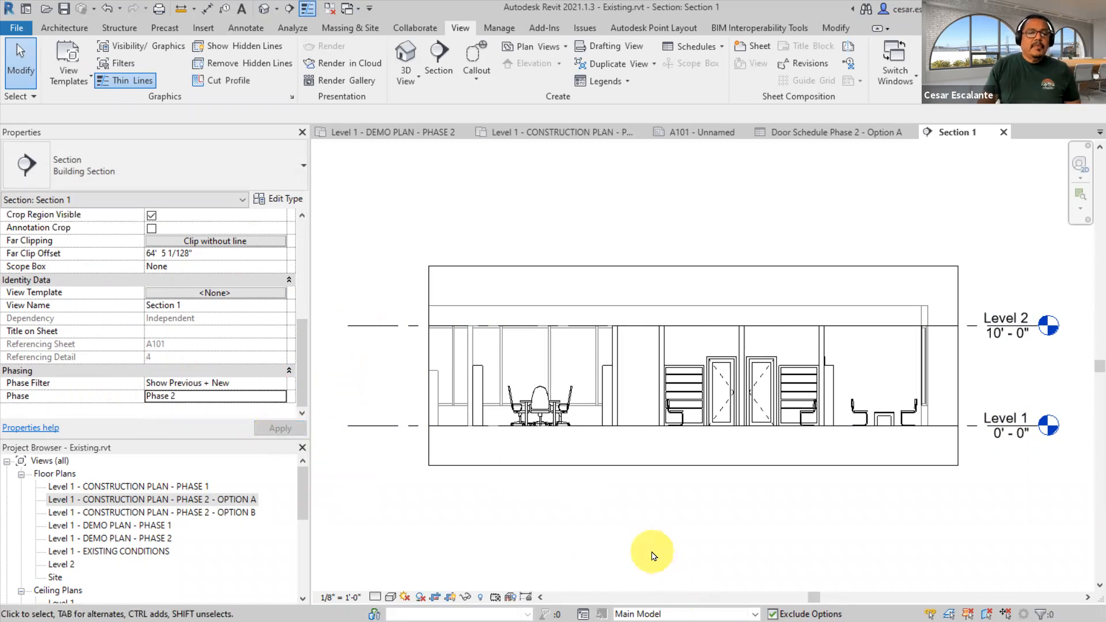
- Set Phase 2 Options to Option A in the section view's visibility/graphic overrides and apply it
key("v")
key("v")
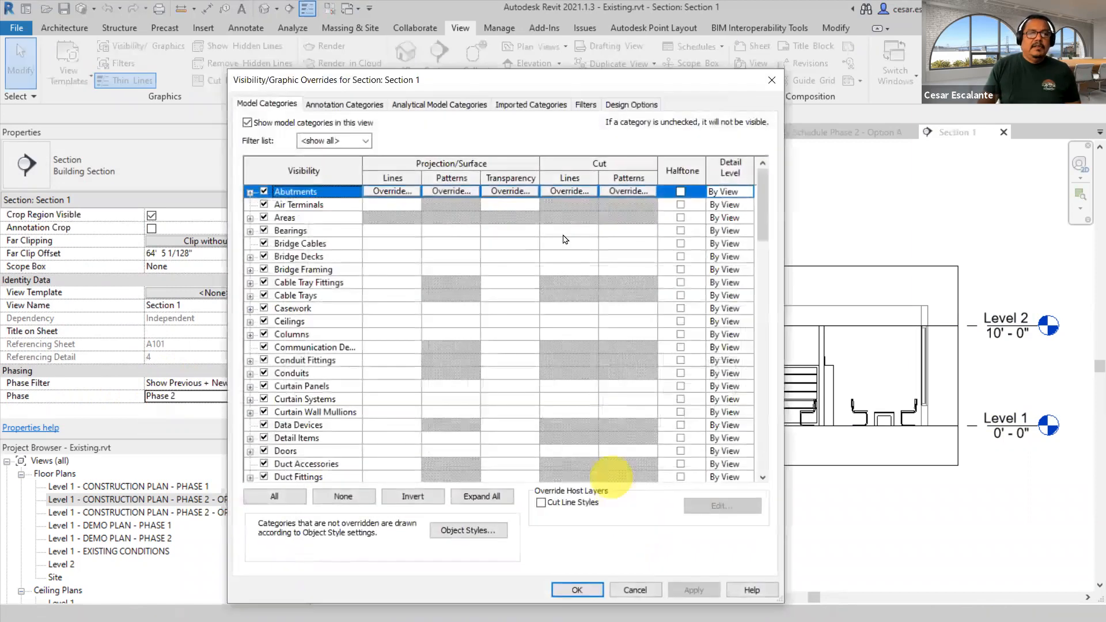
left_click(634, 104)
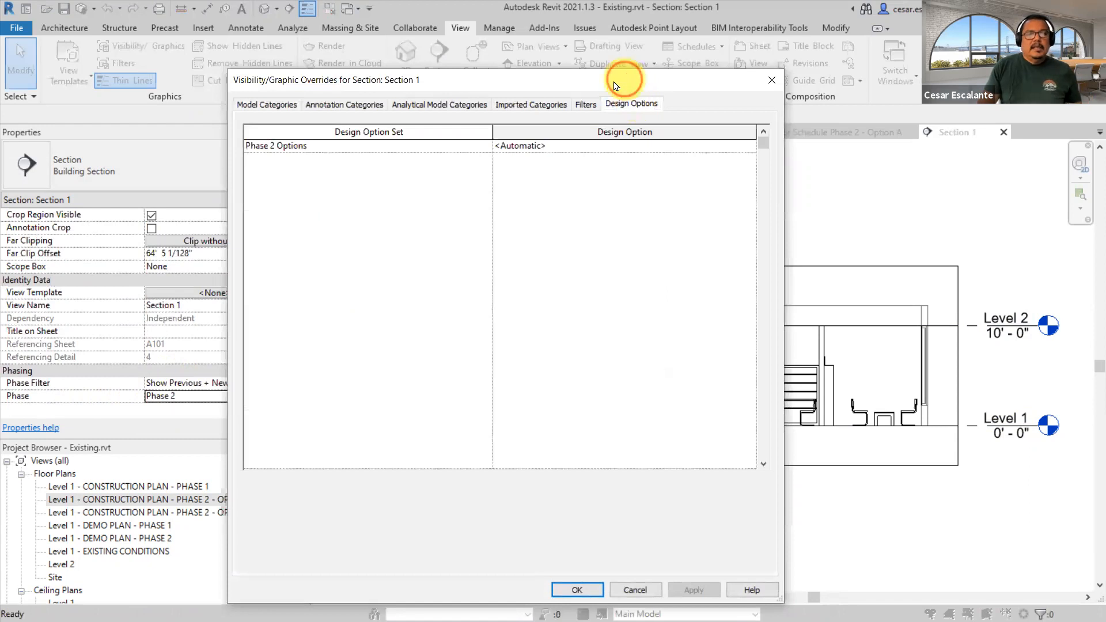
left_click_drag(615, 86, 359, 76)
left_click(489, 136)
left_click(493, 136)
left_click(306, 154)
left_click(438, 580)
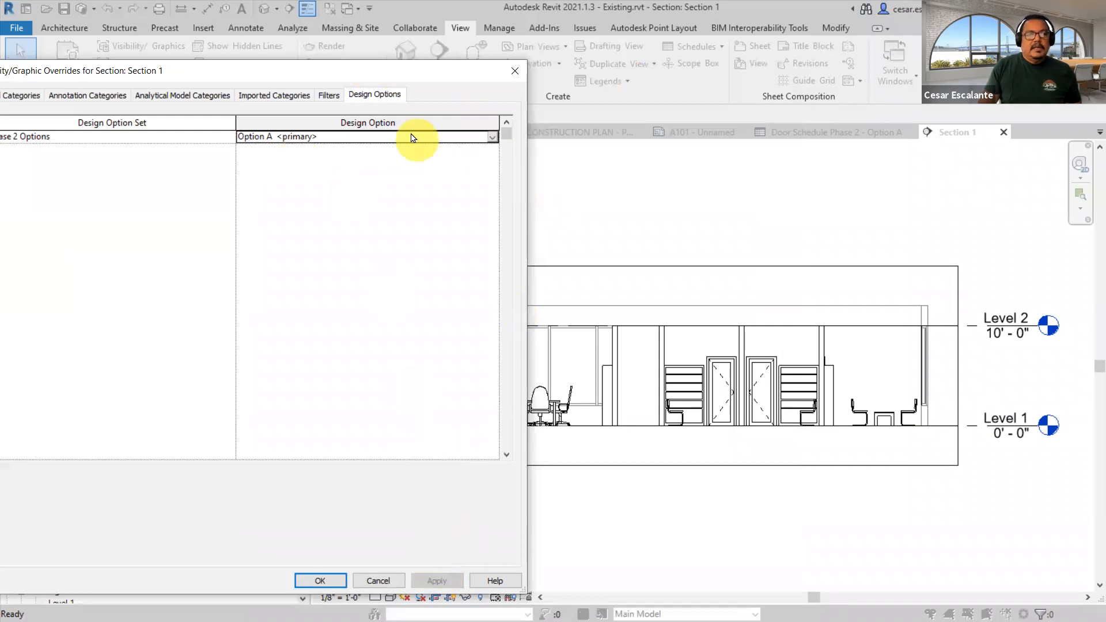
- Switch the section view's Phase 2 Options override to Option B and apply it
left_click(493, 136)
left_click(264, 164)
left_click(435, 581)
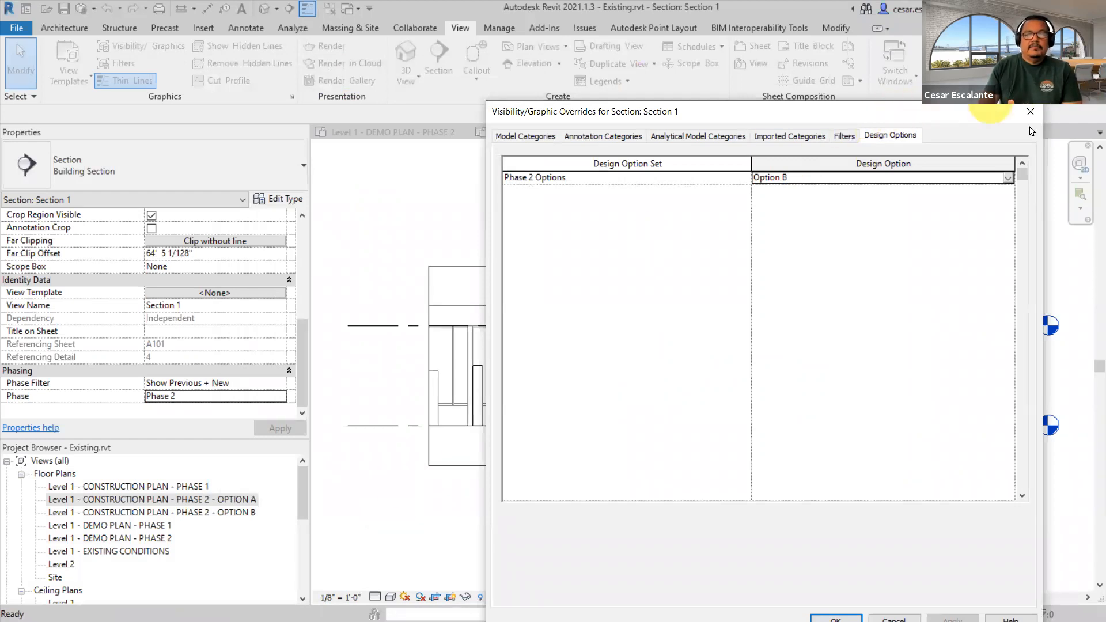
- Restore Option A for Phase 2 Options in the section view's overrides and apply it
left_click(1007, 178)
left_click(792, 200)
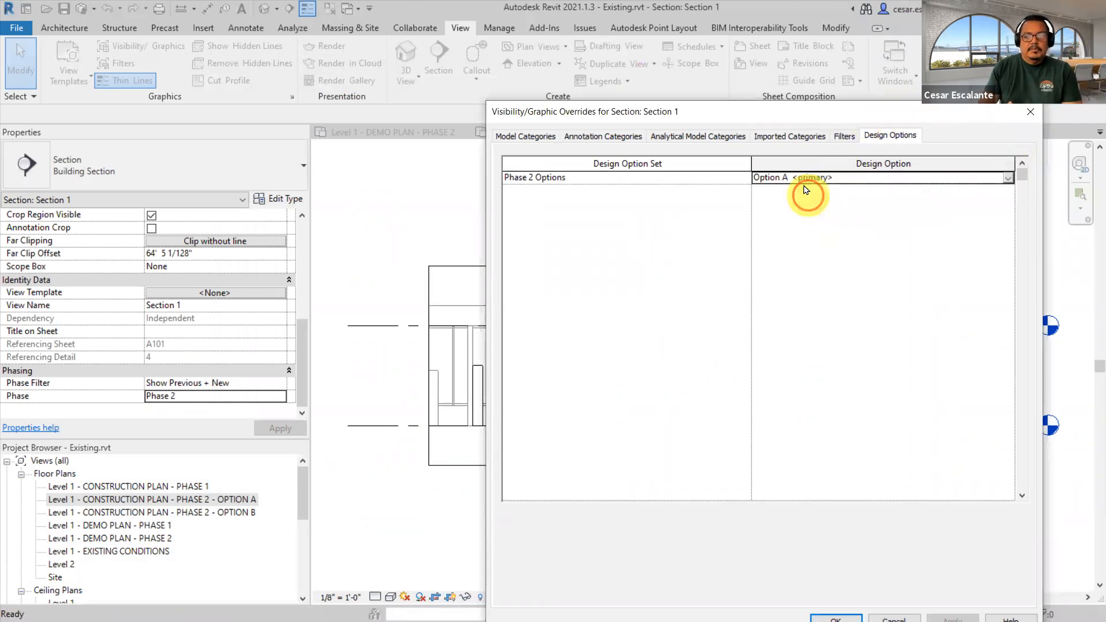
left_click_drag(764, 113, 756, 107)
left_click(735, 543)
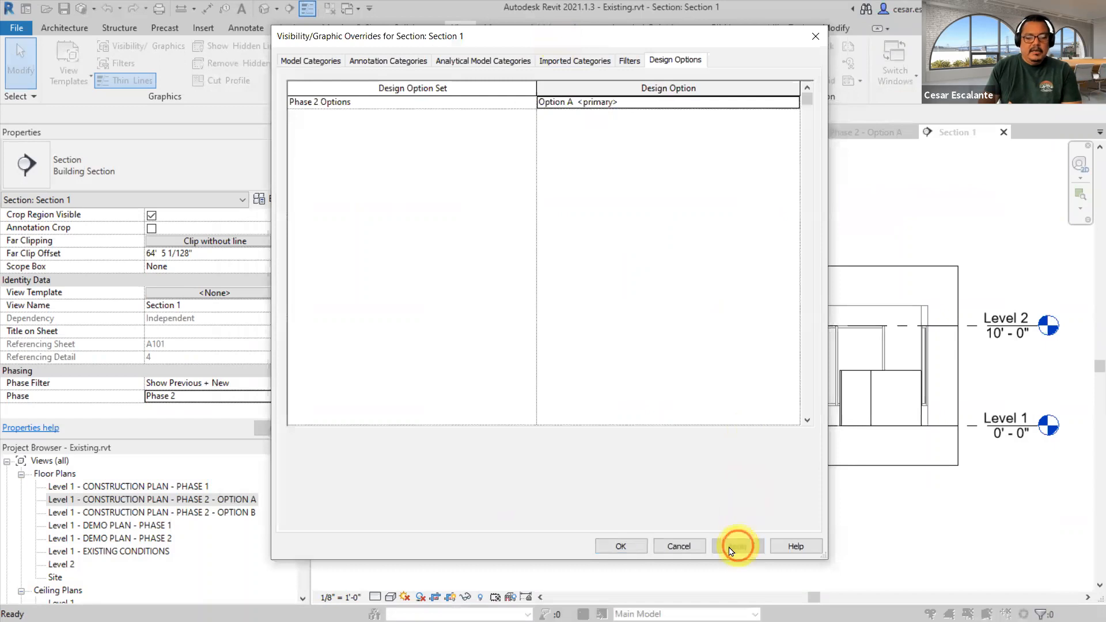
- Accept the visibility/graphic overrides and rename the Section 1 view as OFFICE SECTION - PHASE 2 - OPTION A
left_click(614, 543)
left_click_drag(306, 501, 294, 546)
left_click(22, 551)
left_click(49, 564)
right_click(49, 564)
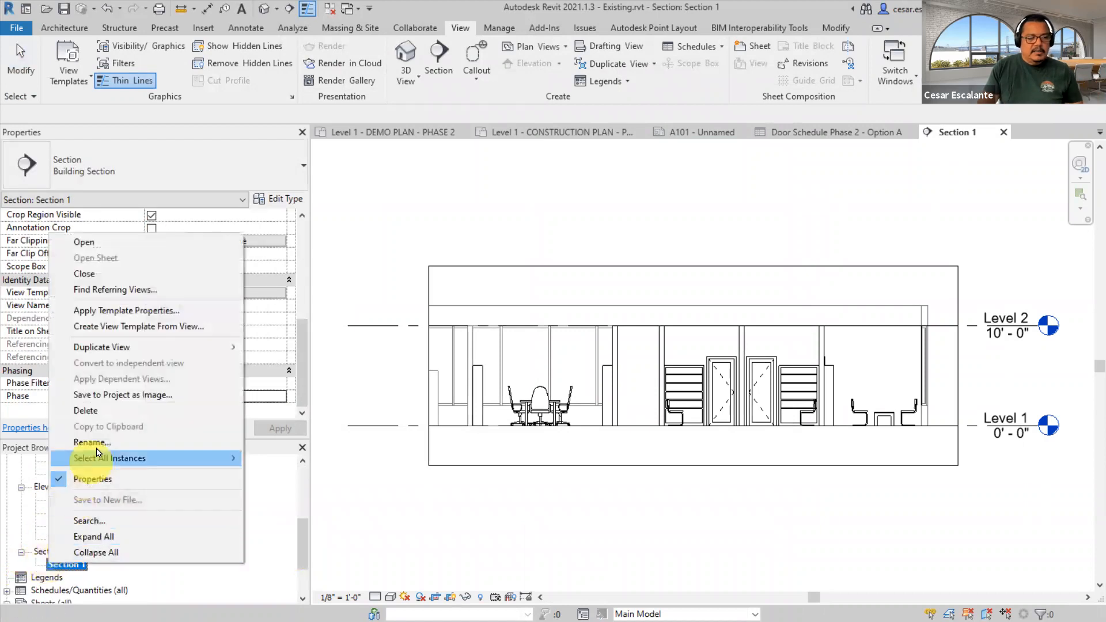
left_click(99, 435)
type("OFFICE SECTION - PHASE 2")
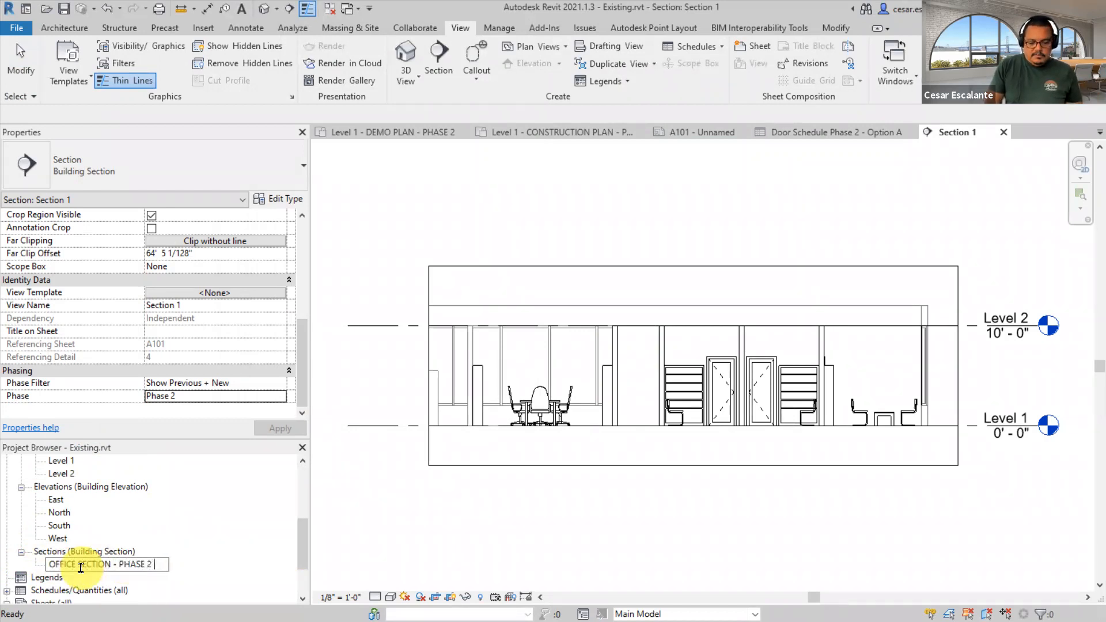
type(" - OPTION B")
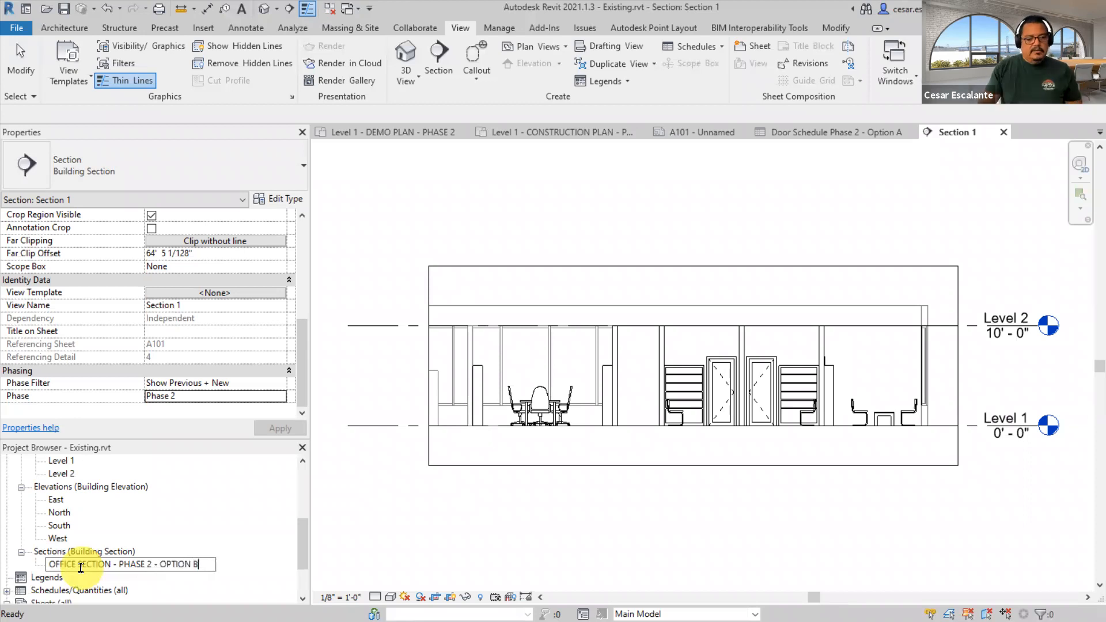
left_click(458, 508)
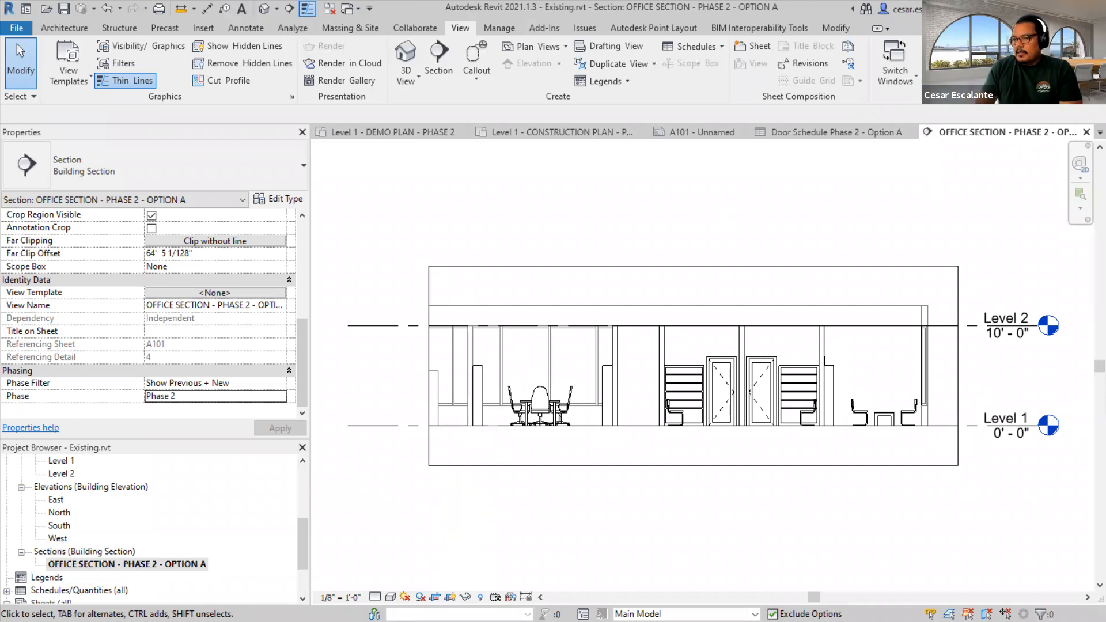
- Switch to the PowerPoint phasing presentation, start the slide show at the Tips slide and advance to the tip on the split tool
key("alt+Tab")
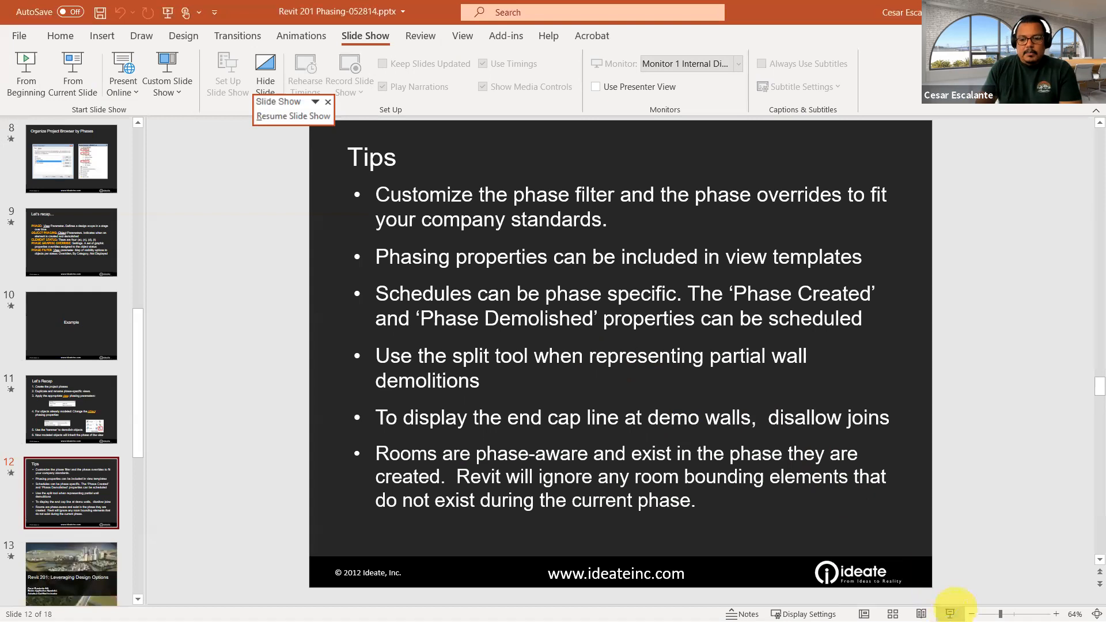
left_click(950, 613)
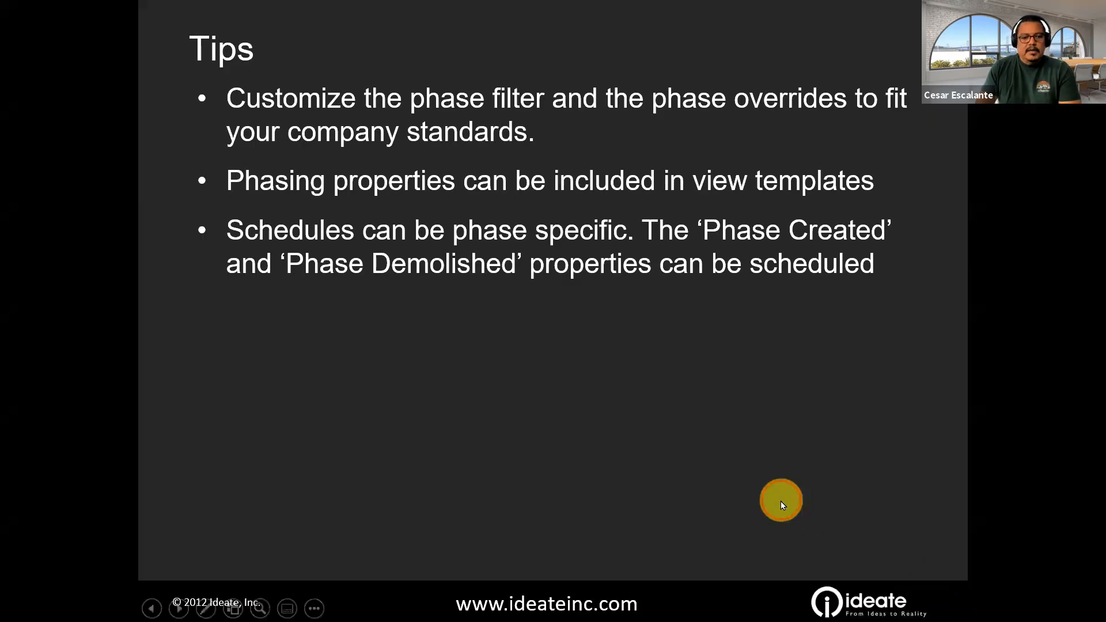
left_click(794, 501)
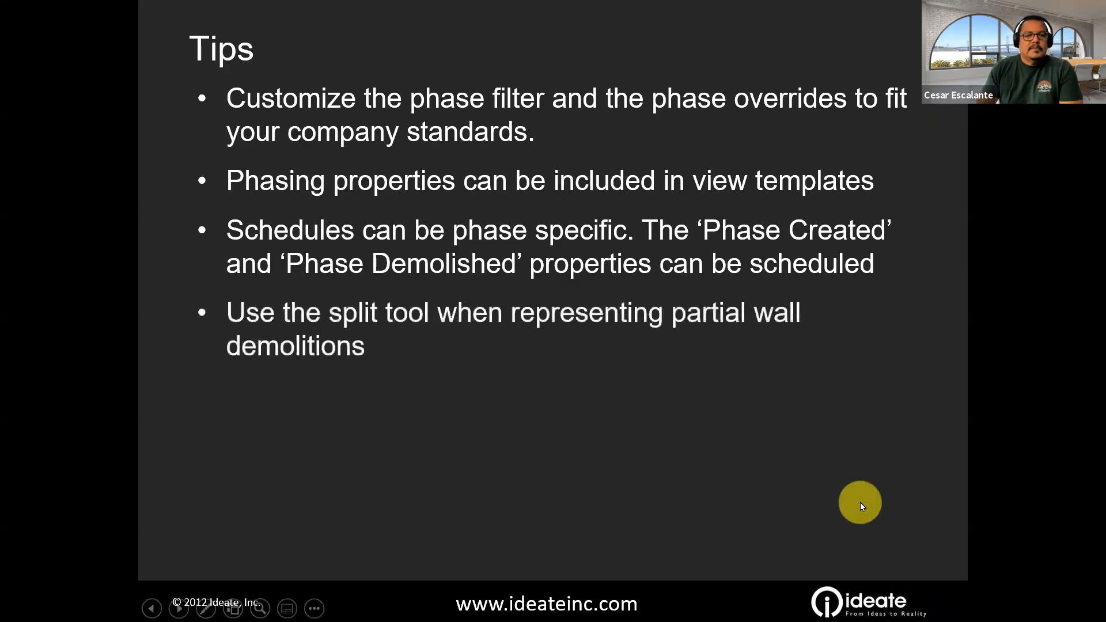